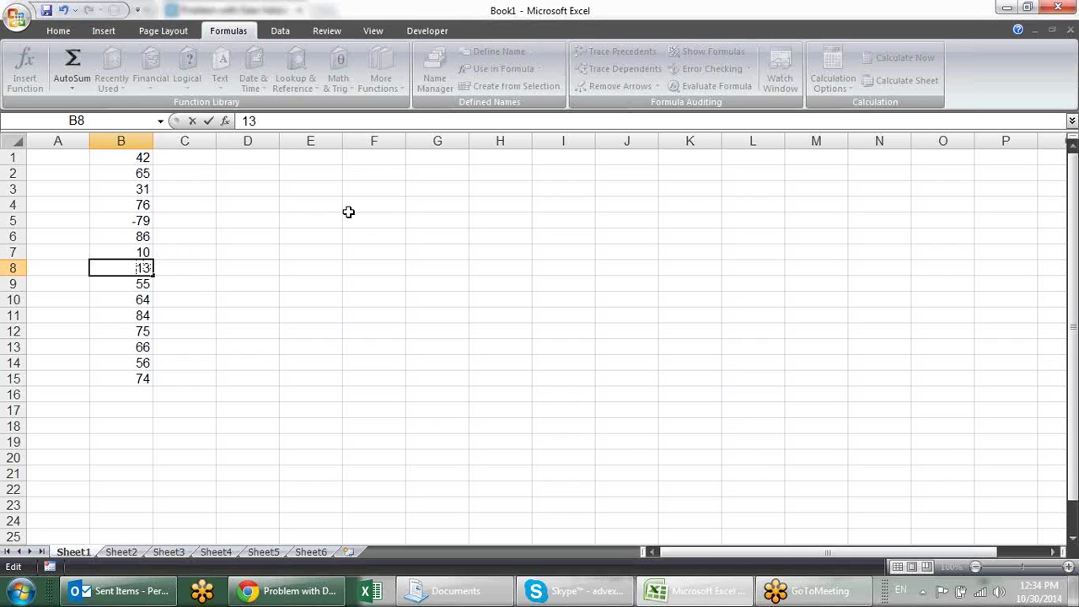
Step: Change the value in cell B8 to -13
text(-)
key(Return)
Step: Enter the formula =ABS(B1) in cell C1 to return the absolute value of B1
key(Up)
key(Up)
key(Up)
key(Up)
key(Up)
key(Up)
key(Up)
key(Up)
key(Right)
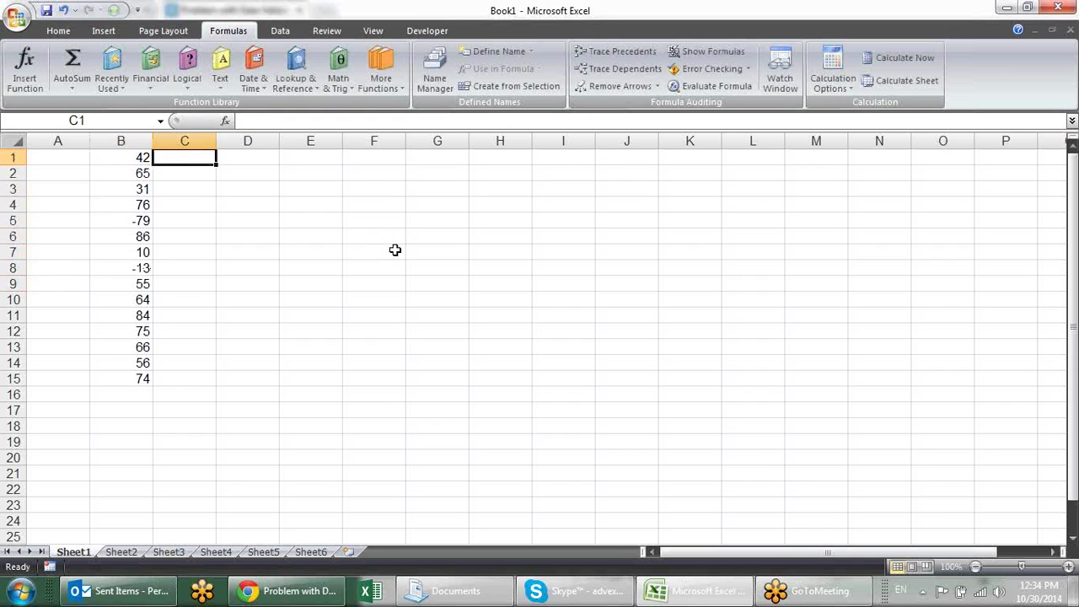
text(=)
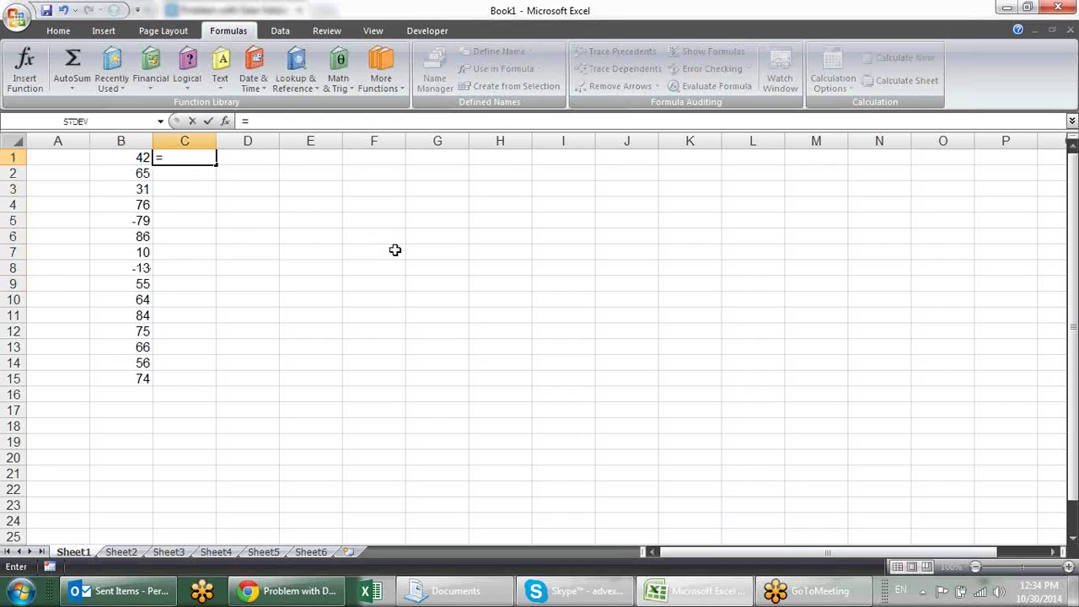
text(abs)
key(Tab)
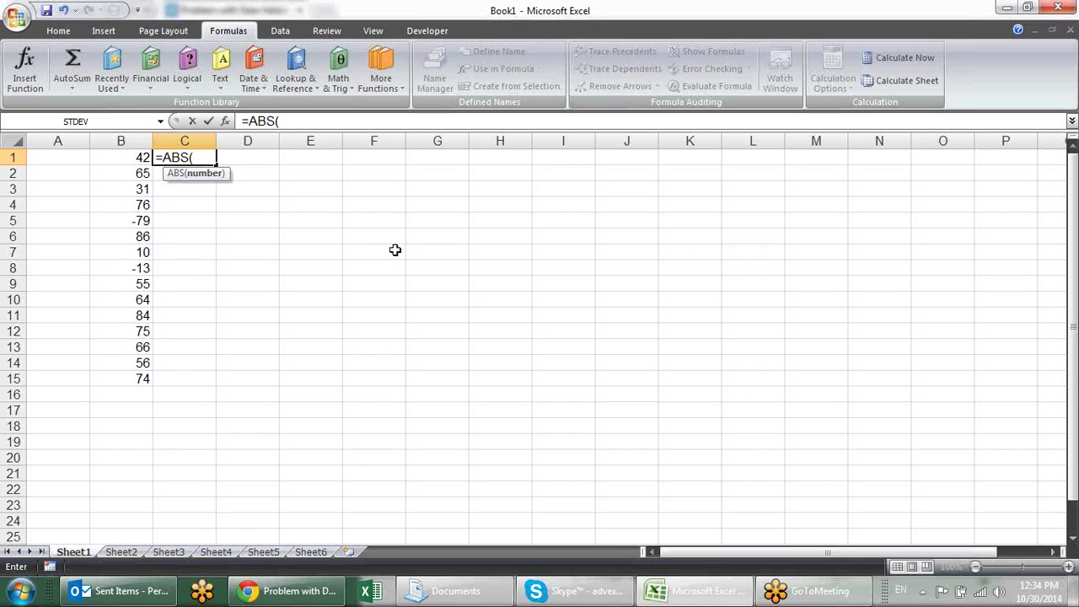
click(122, 157)
text())
key(Return)
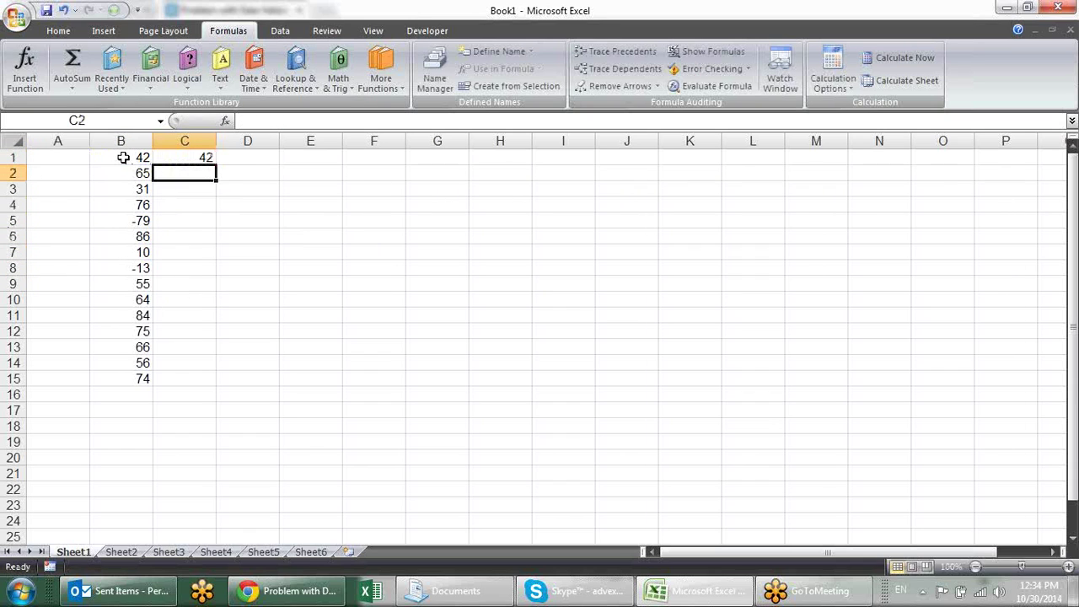
Step: Fill the ABS formula from C1 down to C15 and check the formula in C5
click(213, 157)
drag(218, 165, 224, 384)
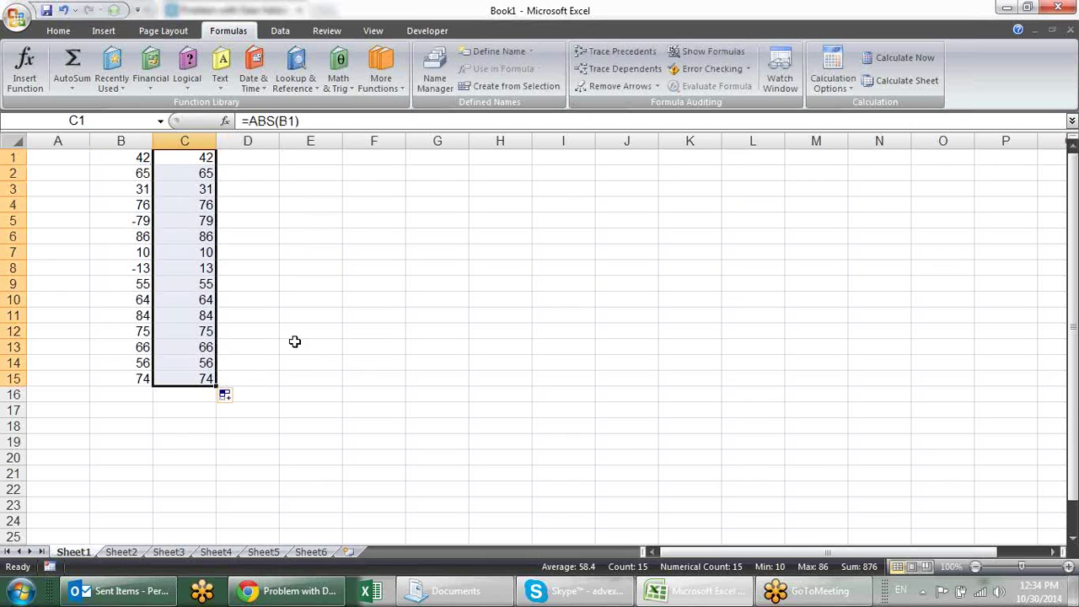
click(301, 199)
click(203, 220)
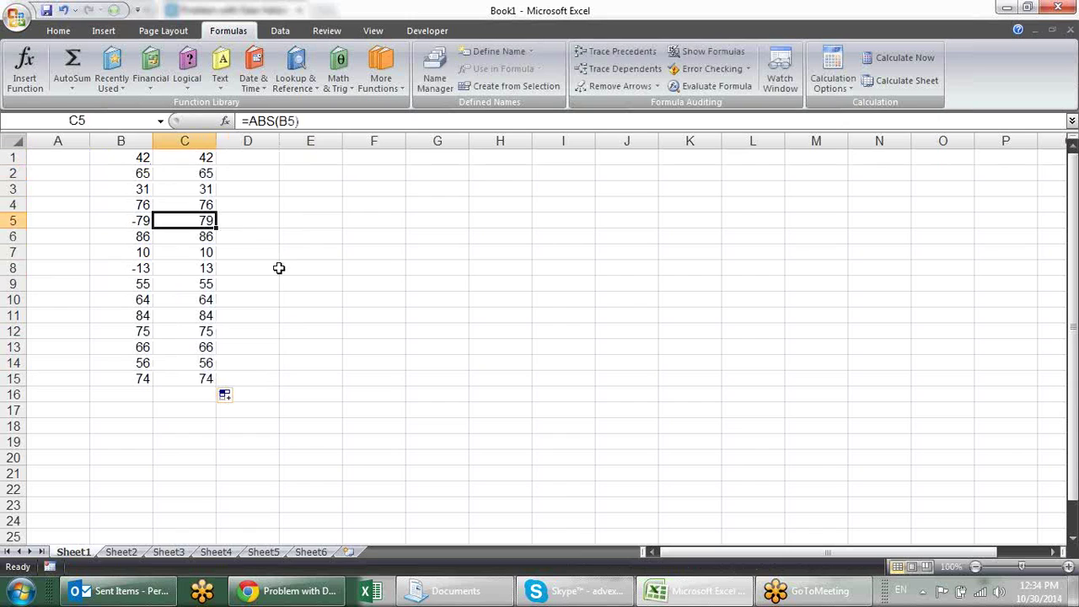
Step: Sum B1:B15 in cell B16 with AutoSum and copy the formula across to C16
click(143, 393)
key(alt+equal)
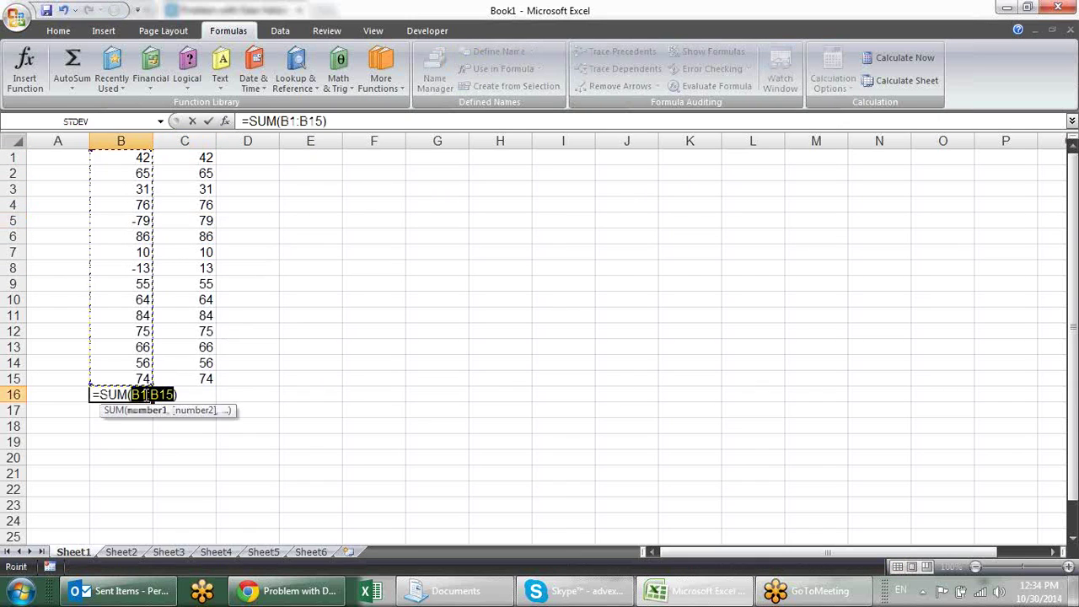
key(Return)
click(145, 394)
key(Right)
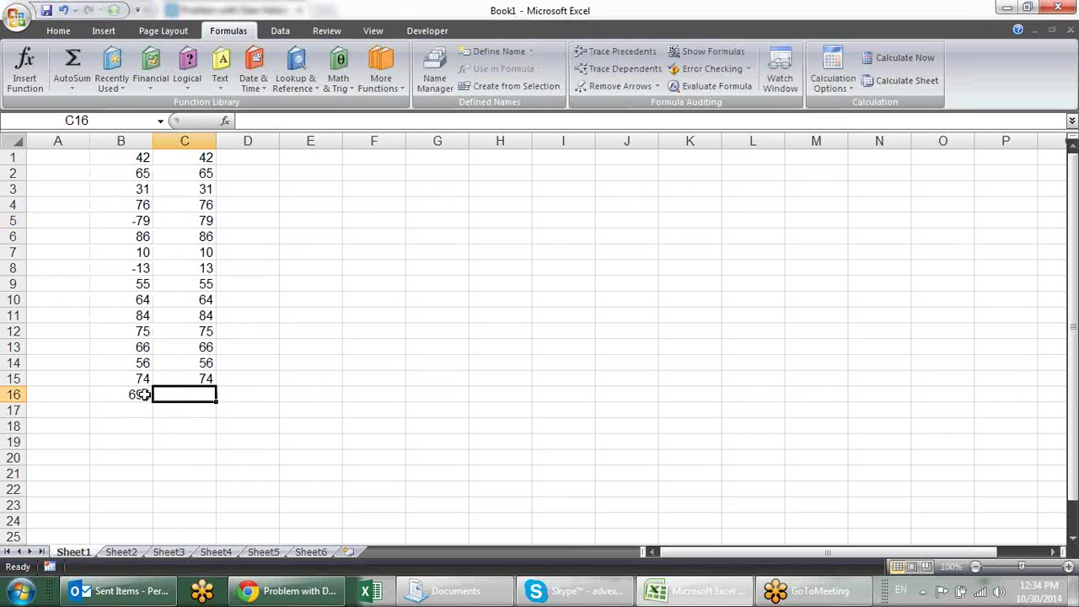
key(ctrl+r)
key(Right)
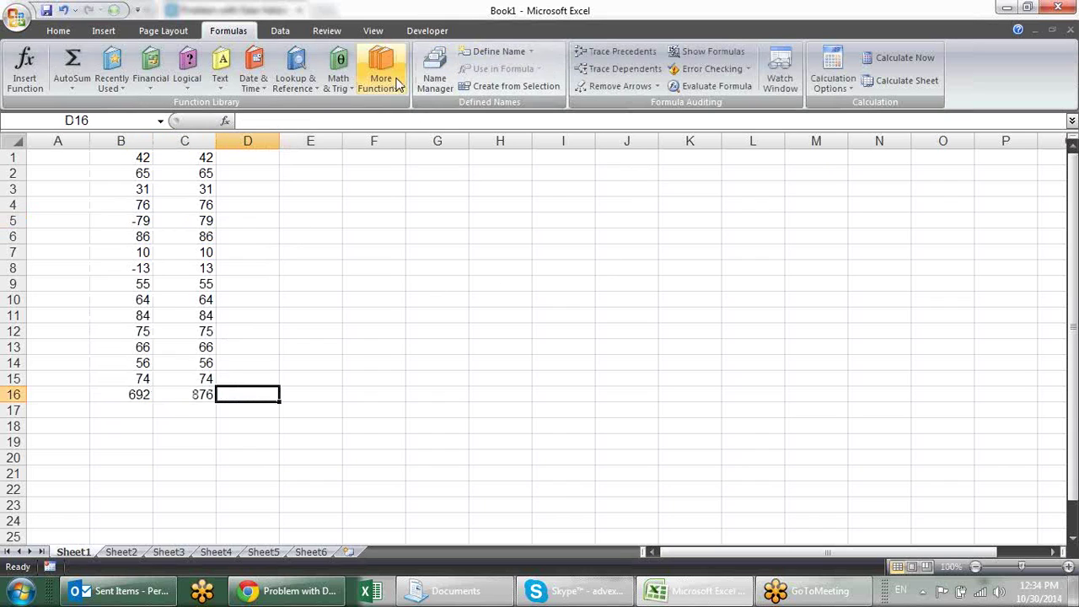
click(339, 84)
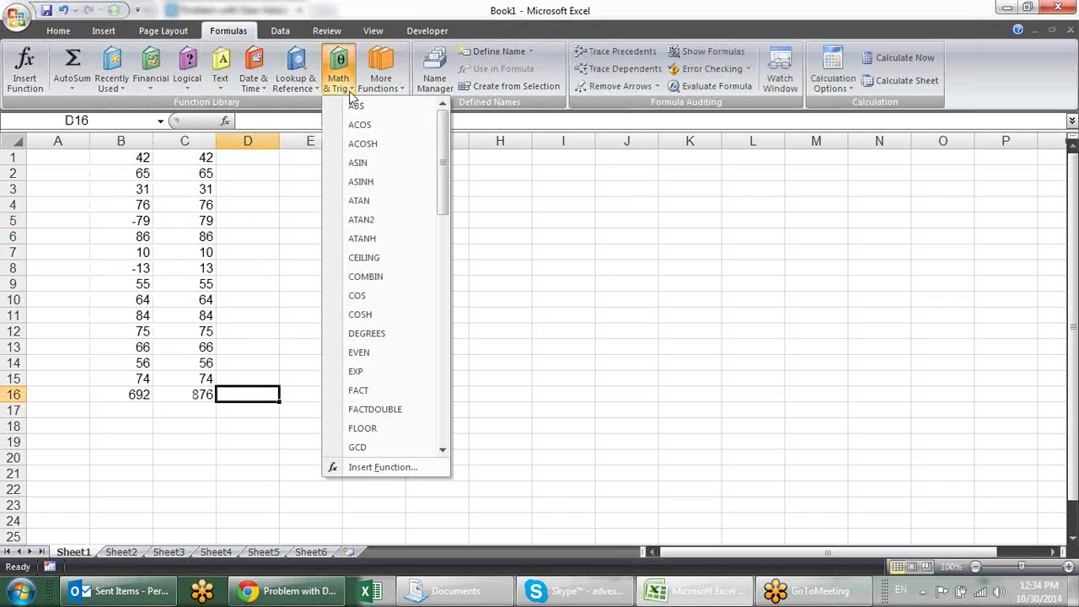
click(547, 202)
Step: Enter the headings Ceiling in E1 and Floor in F1
click(295, 160)
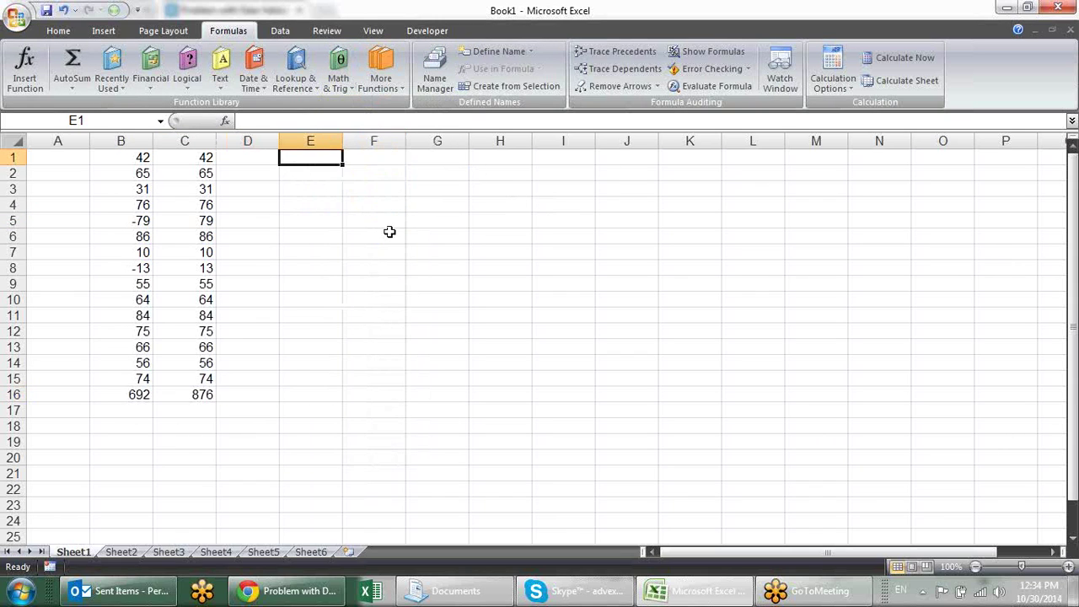
text(C)
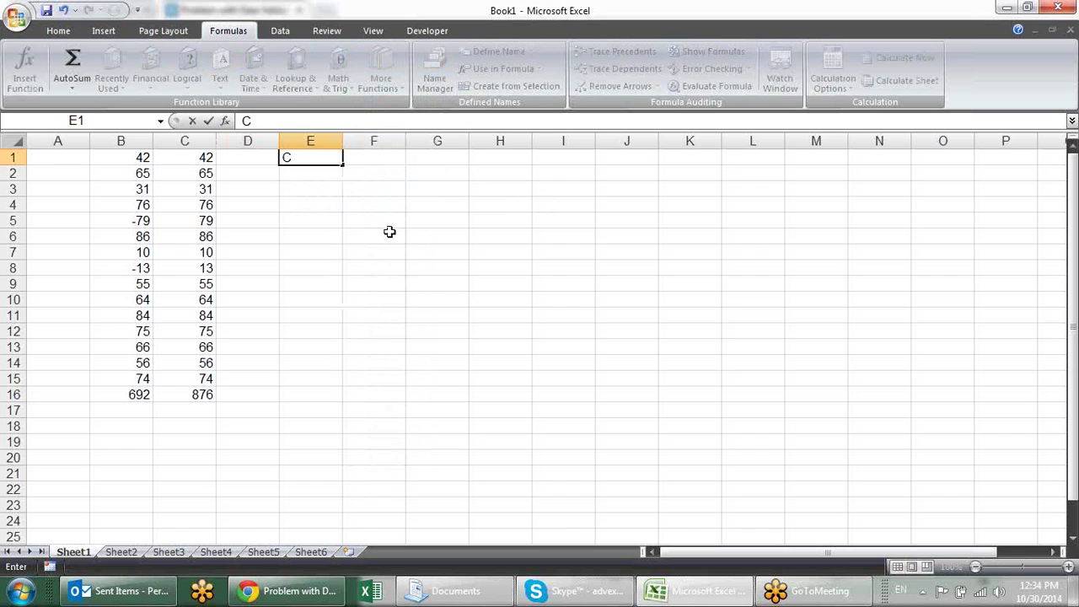
text(eiling)
key(Tab)
text(F)
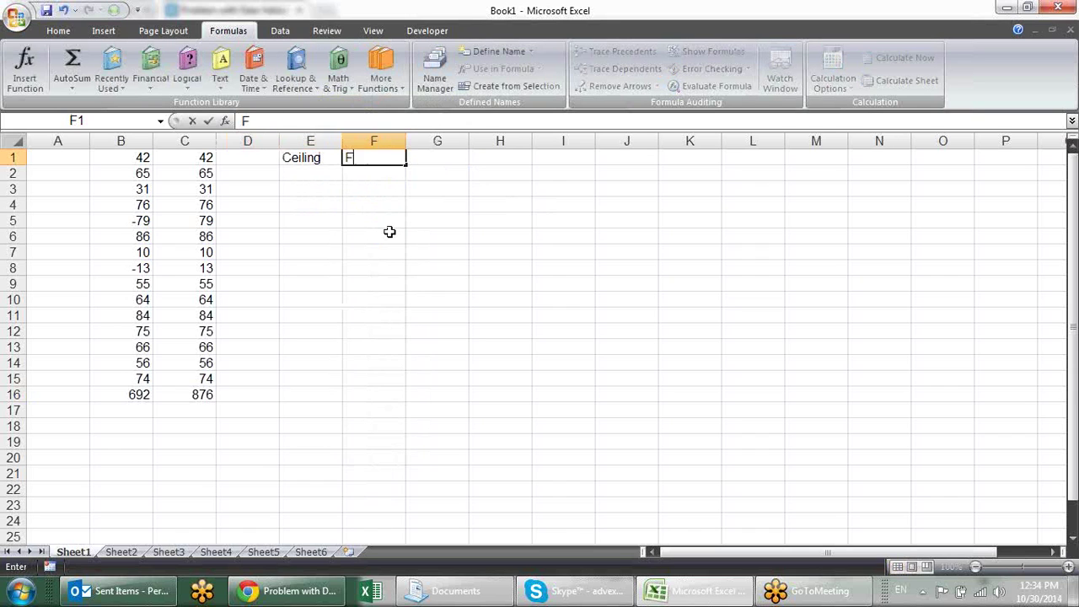
text(loor)
key(Return)
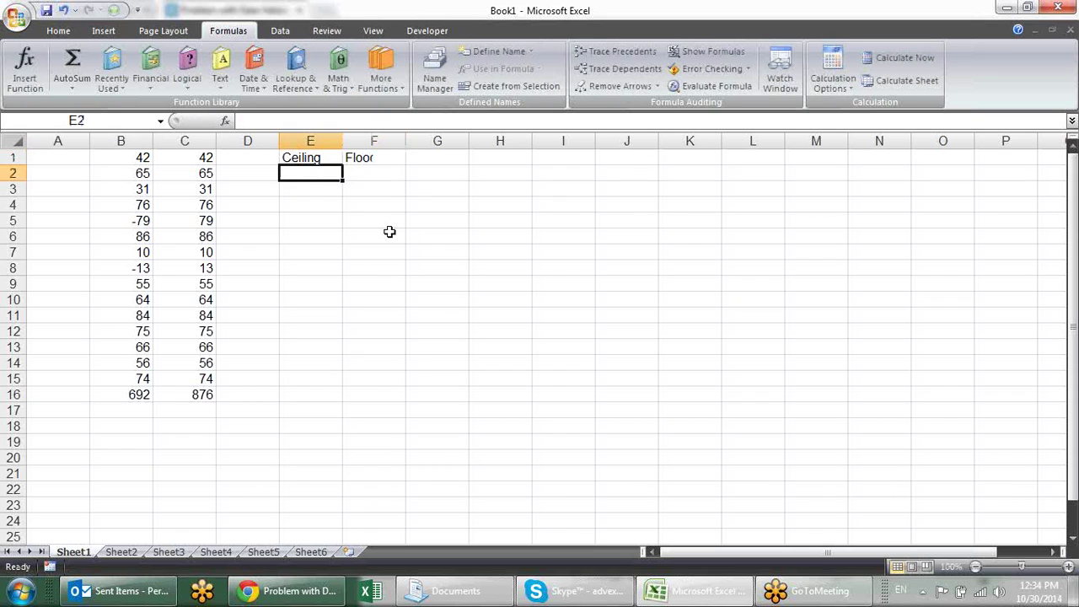
Step: Enter 1 in F3 and 2 in F4, and extend the series down to 21 in F23
key(Down)
key(Right)
key(Right)
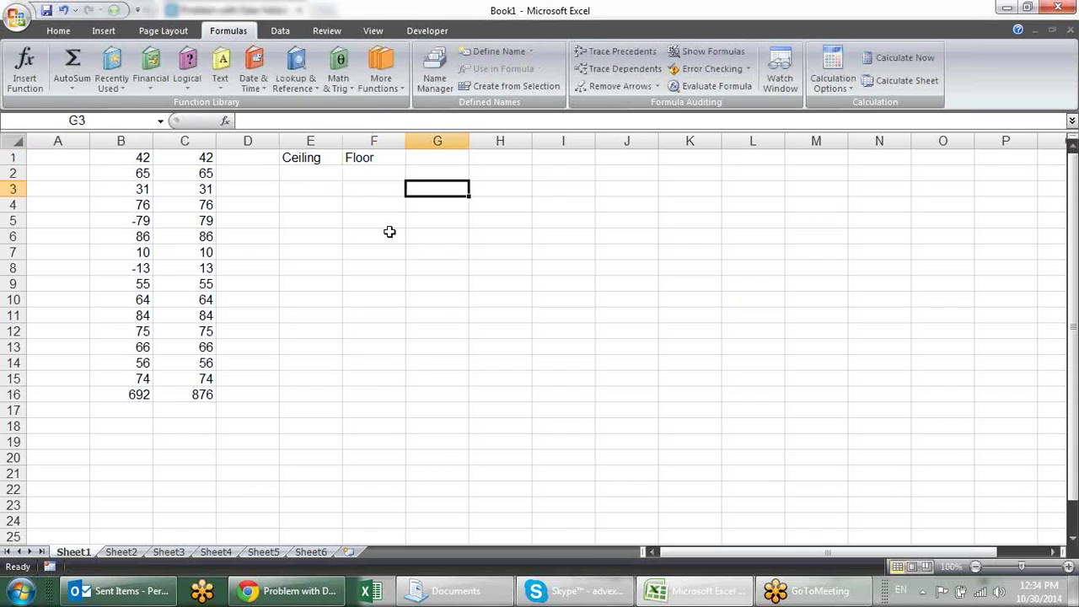
key(Left)
key(Right)
key(Left)
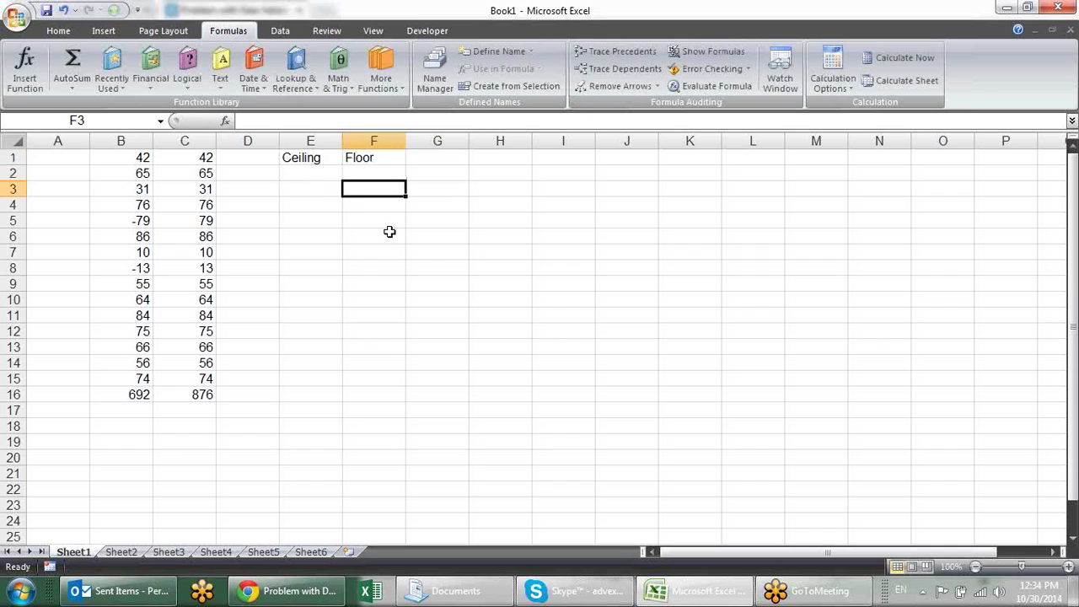
text(1)
key(Return)
text(2)
key(Return)
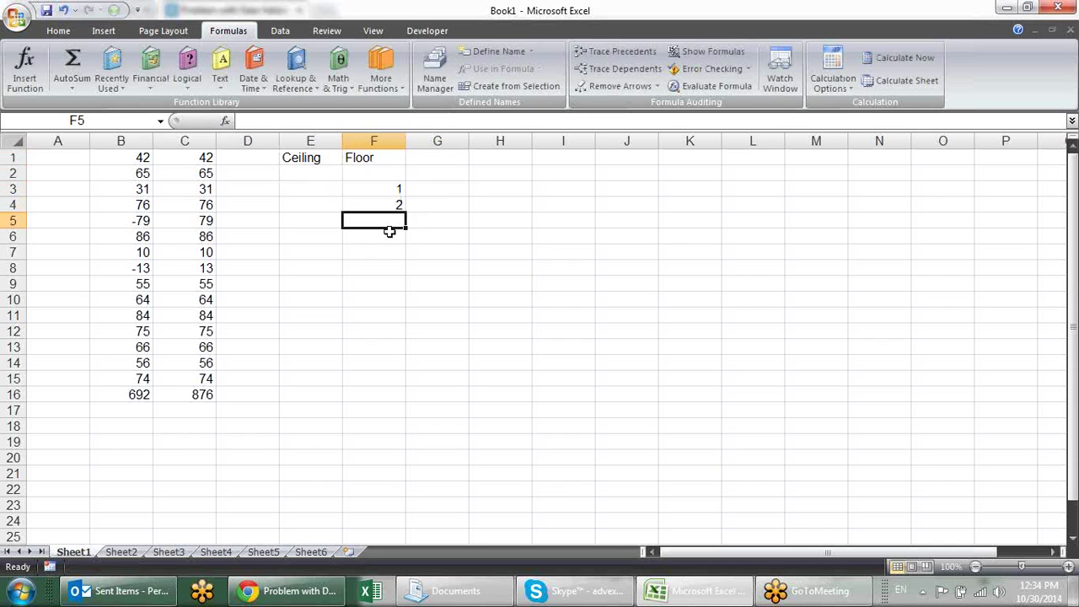
drag(371, 192, 420, 510)
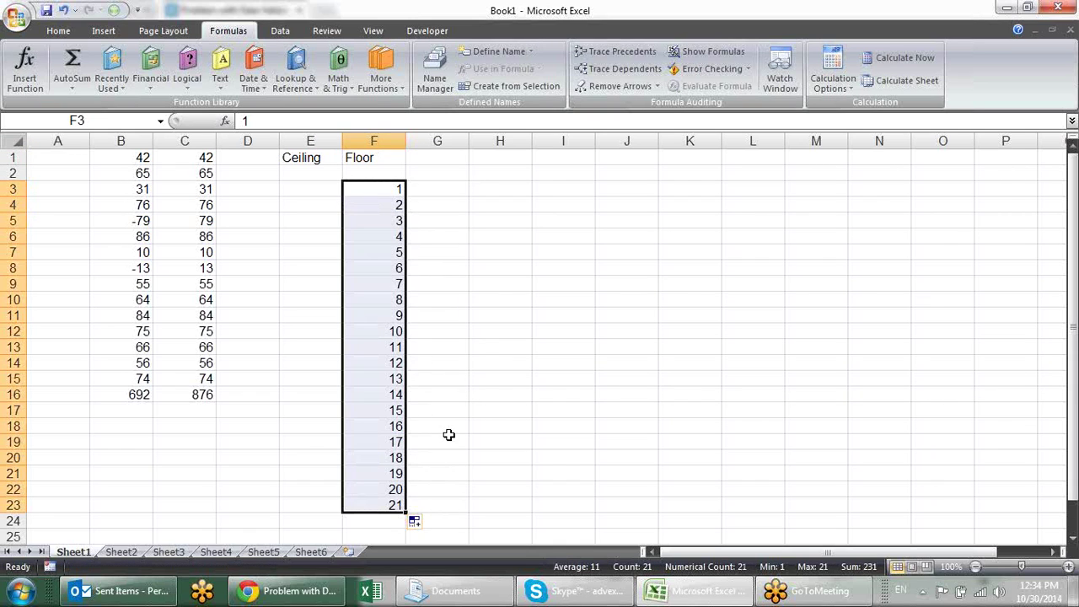
click(479, 255)
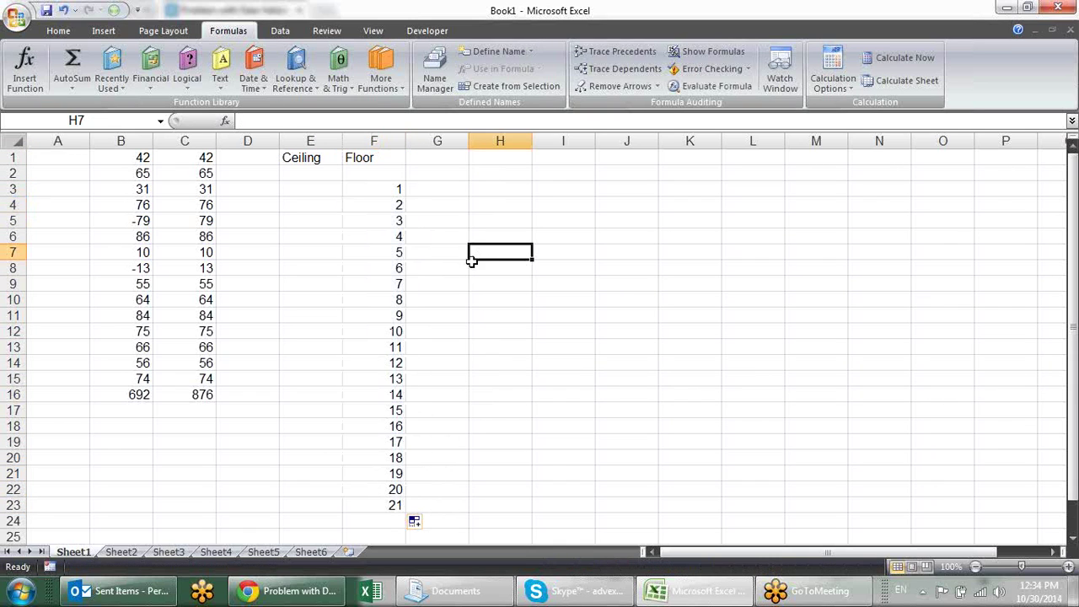
Step: Examine how the number series in F3:F23 divides into groups of seven
drag(390, 186, 402, 284)
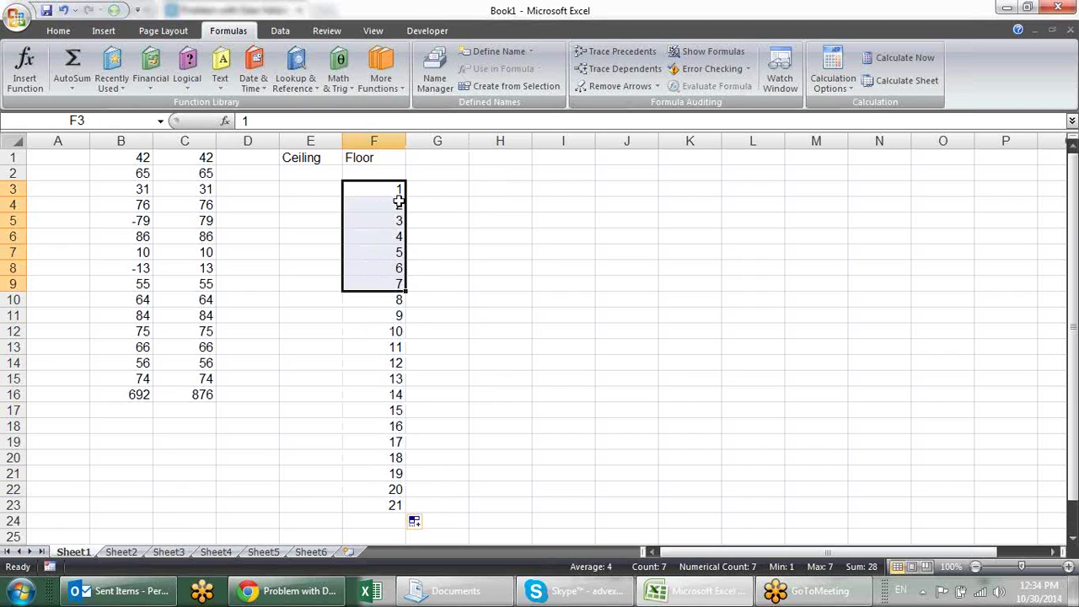
click(393, 520)
click(393, 491)
click(372, 313)
click(380, 194)
drag(385, 188, 392, 379)
click(393, 426)
drag(396, 506, 386, 189)
click(459, 256)
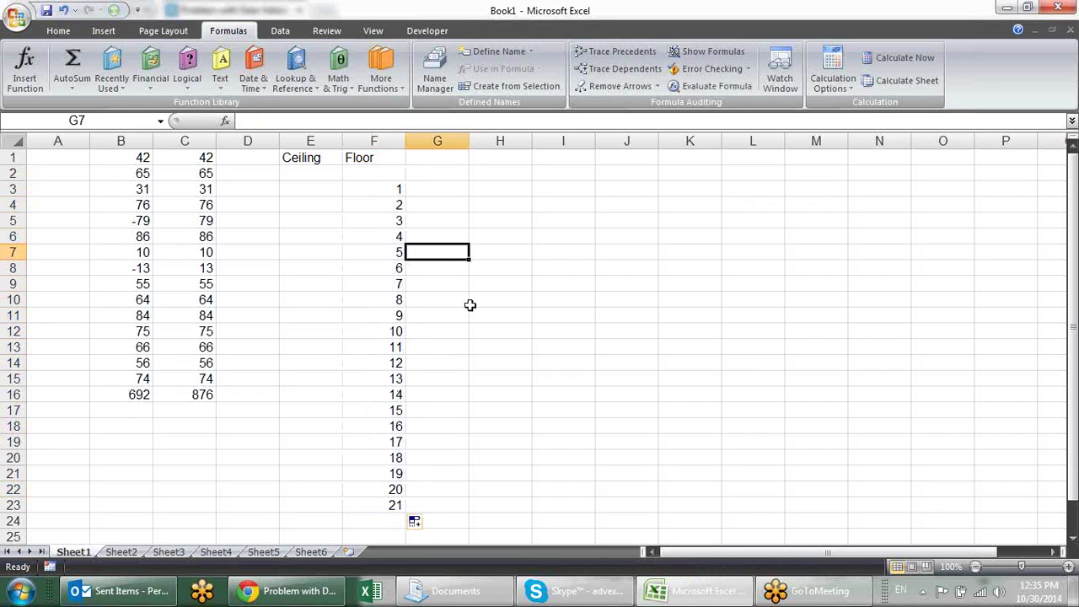
Step: Enter the formula =CEILING(F3,7) in cell G3 and fill it down to G23
click(423, 193)
text(=)
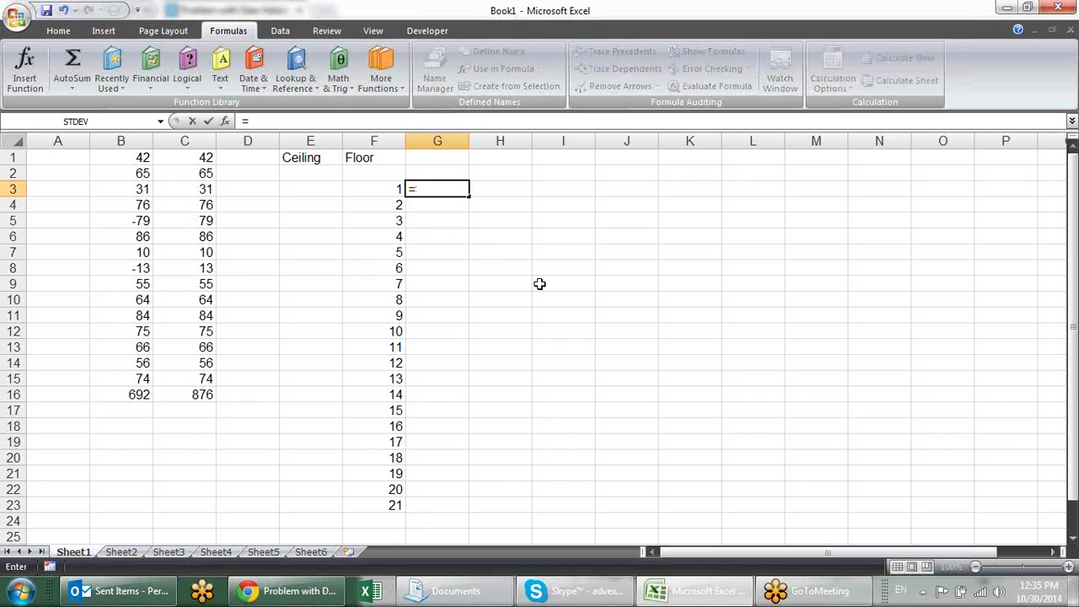
text(CEILING()
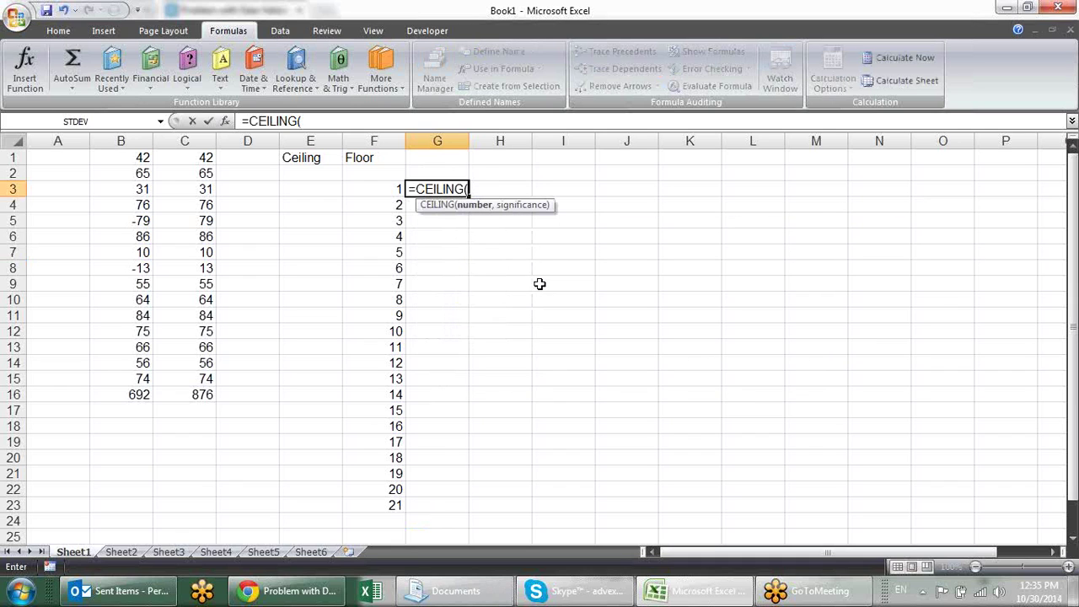
click(398, 190)
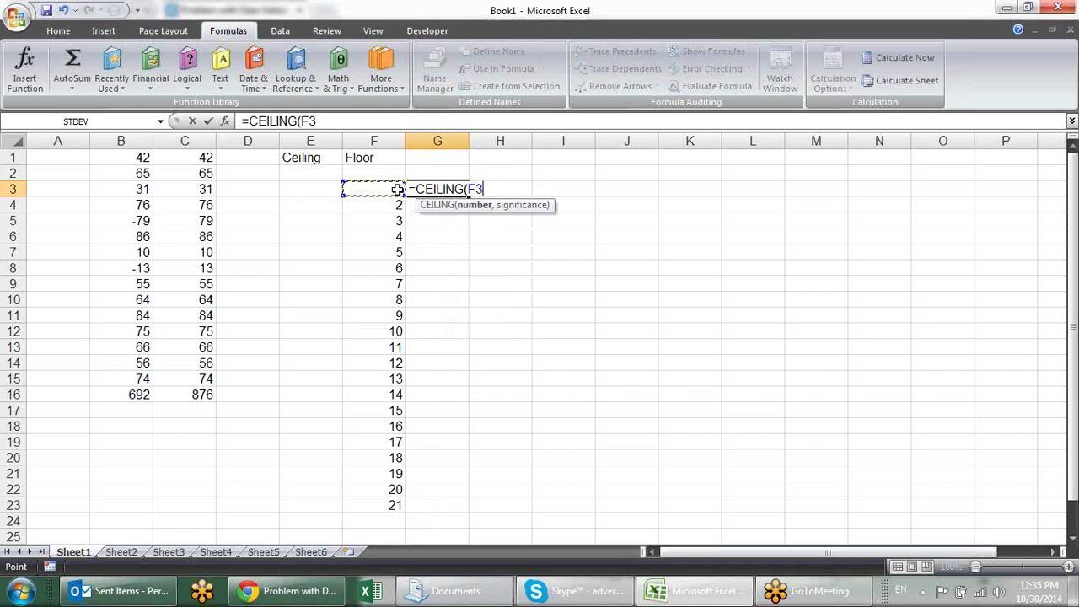
text(,)
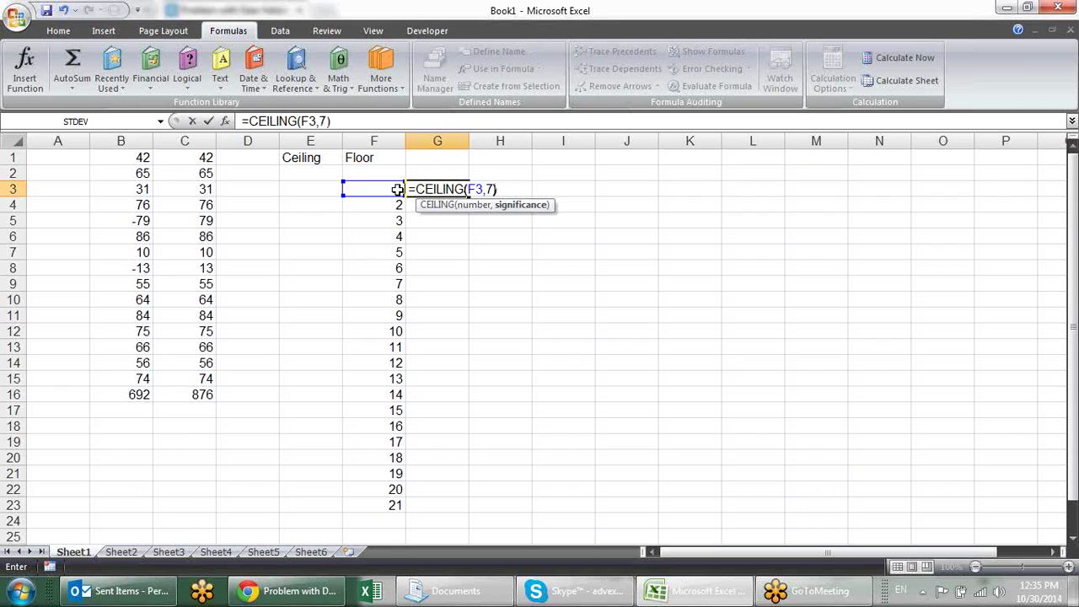
text(7))
key(Return)
click(465, 190)
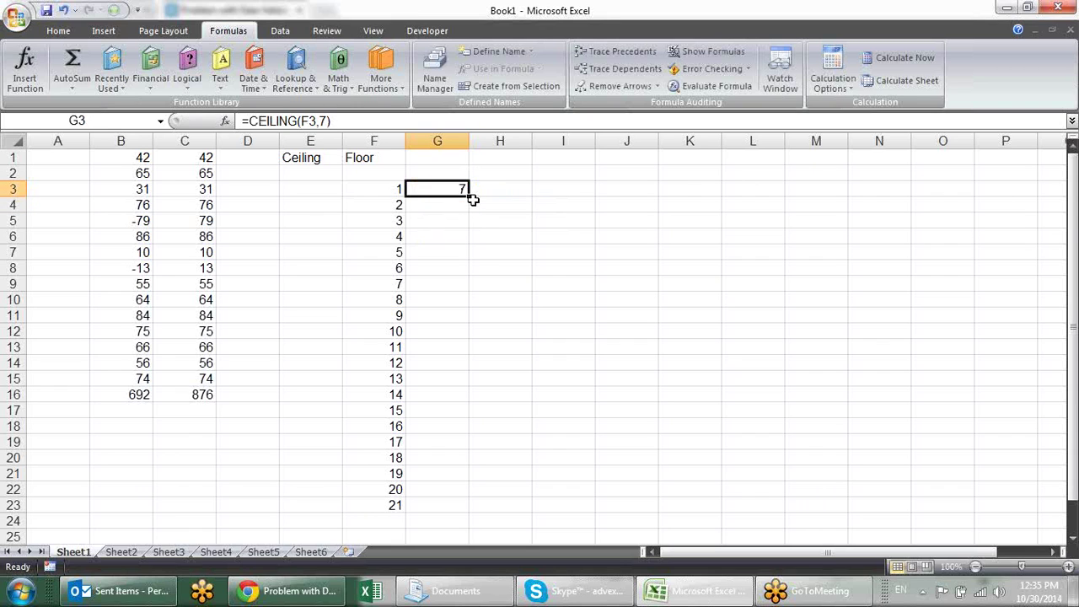
drag(469, 194, 477, 514)
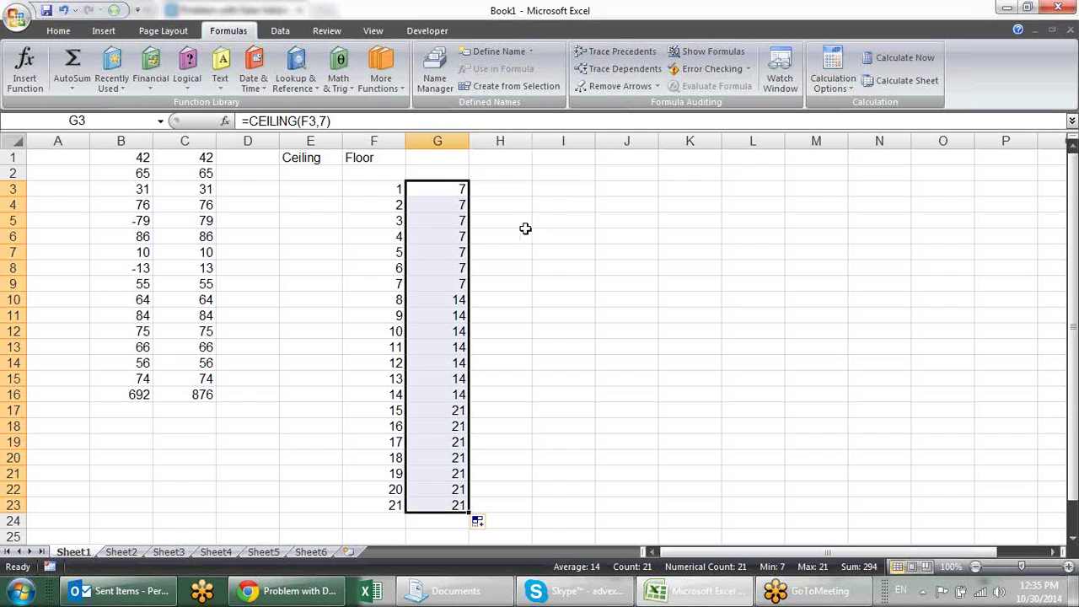
Step: Change the formula in G3 to =CEILING(F3,7)/7 and fill it down to G23
click(464, 186)
key(F2)
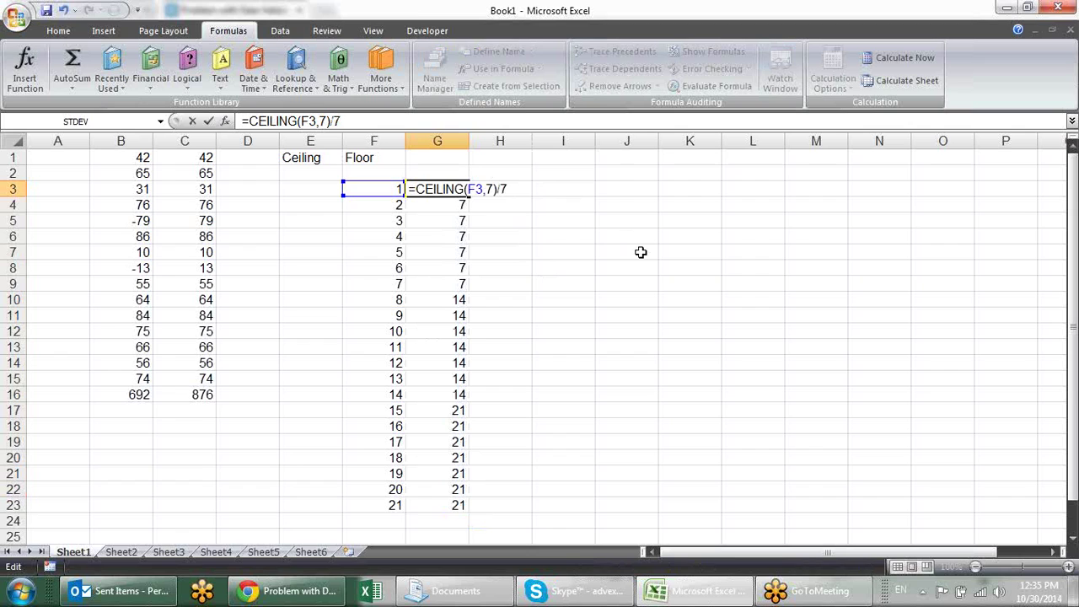
text(/7)
key(Return)
click(434, 189)
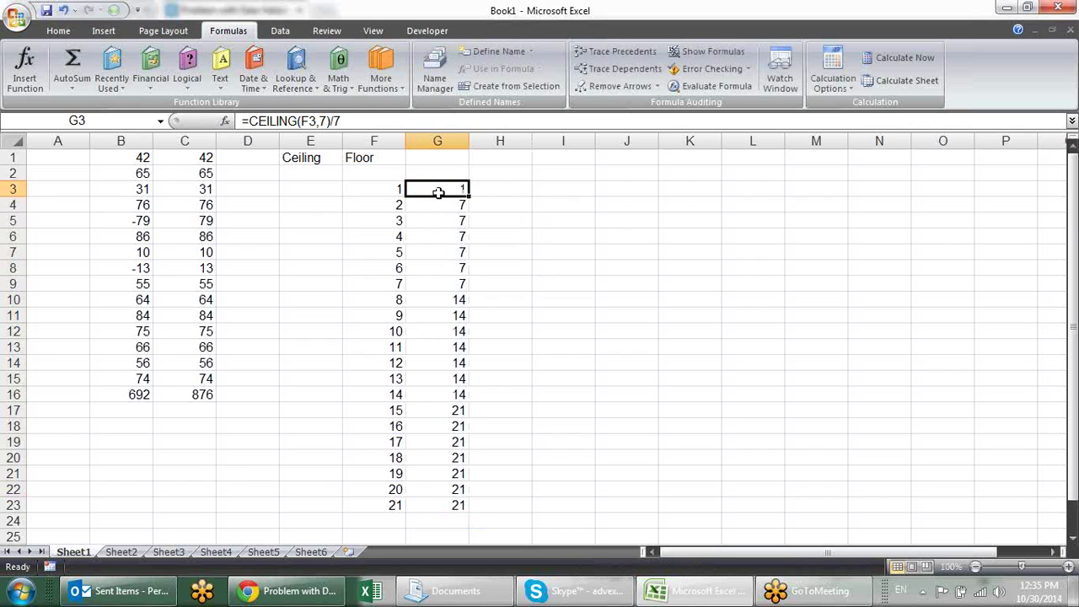
double_click(469, 196)
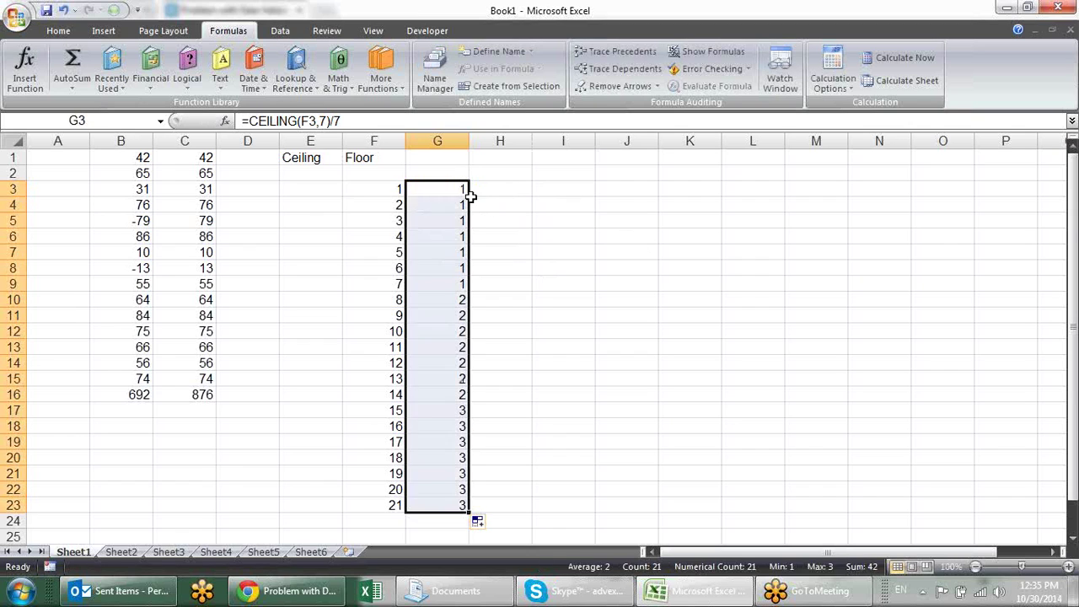
click(552, 261)
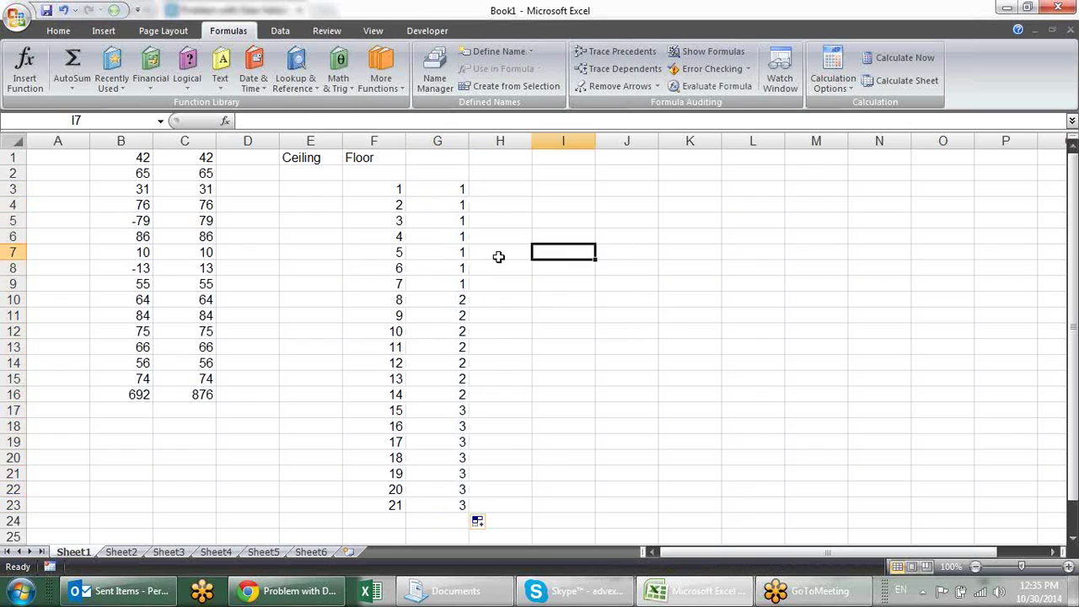
Step: Compare the results in G3:G23 with the numbers in column F and review the formula in G3
click(390, 237)
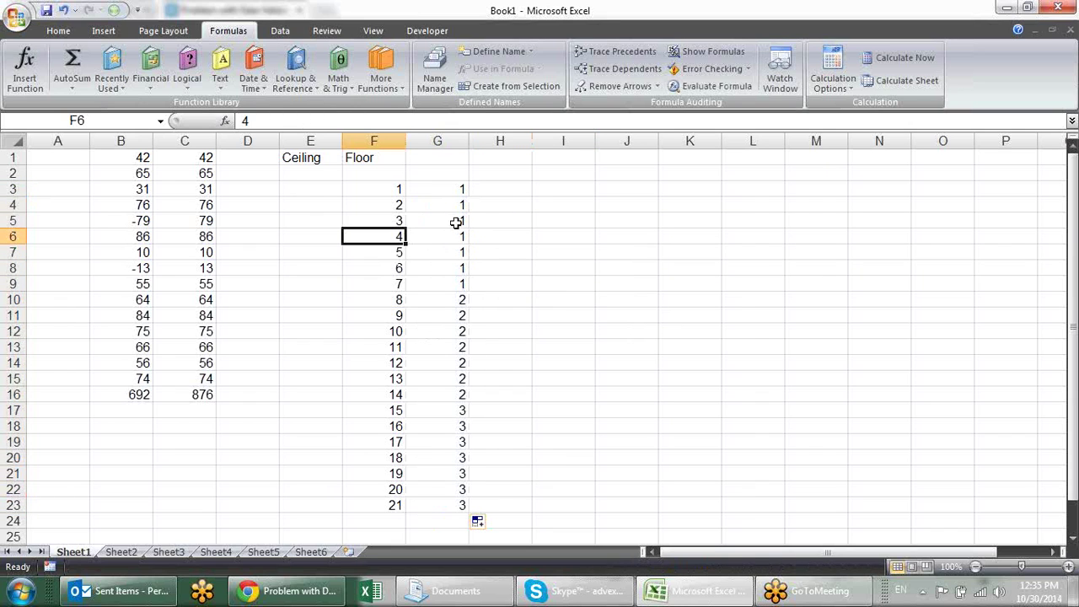
drag(450, 191, 455, 504)
click(373, 444)
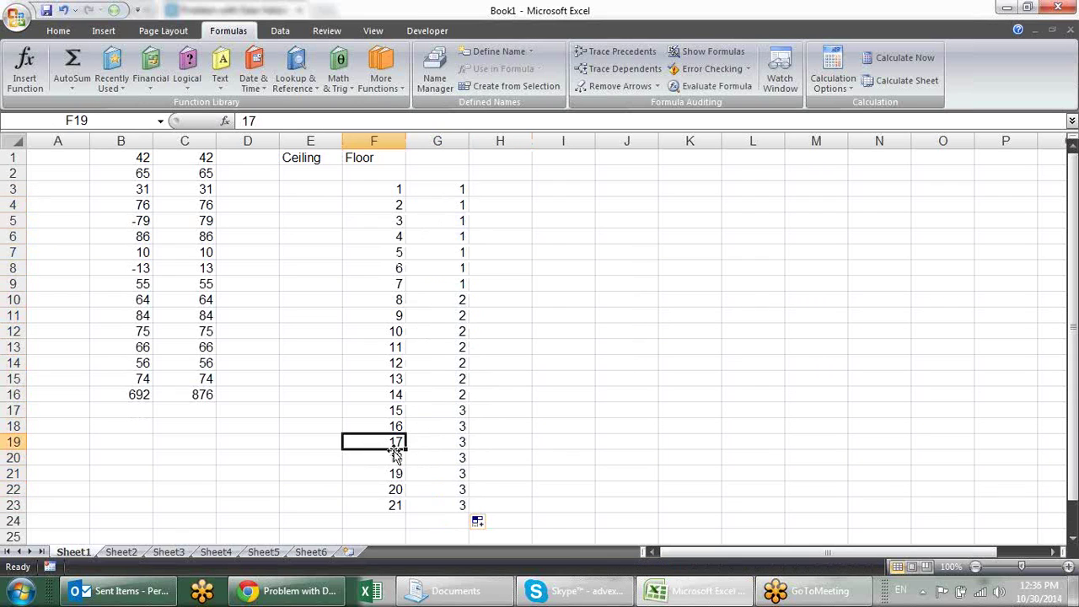
click(459, 424)
click(463, 359)
click(450, 253)
click(460, 192)
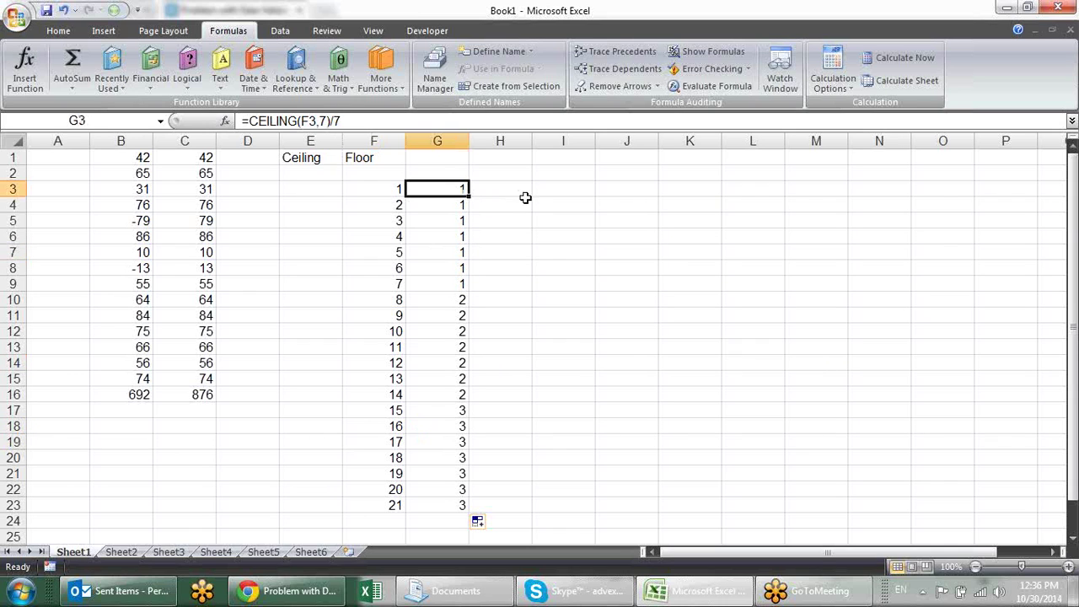
click(501, 187)
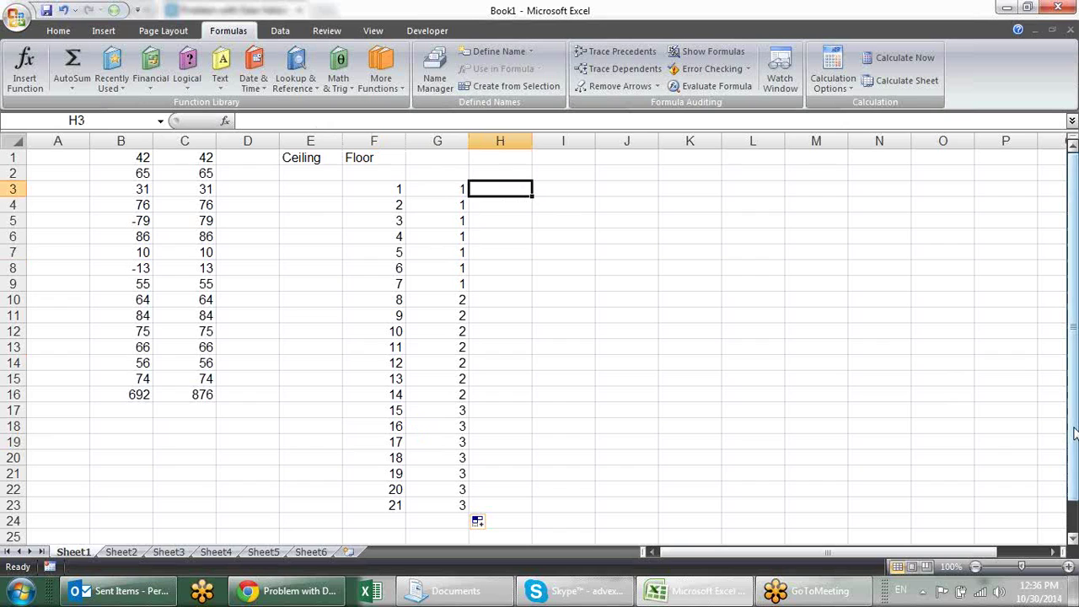
Step: Enter the formula =FLOOR(F3,7)/7 in cell H3 and fill it down to H23
text(=fl)
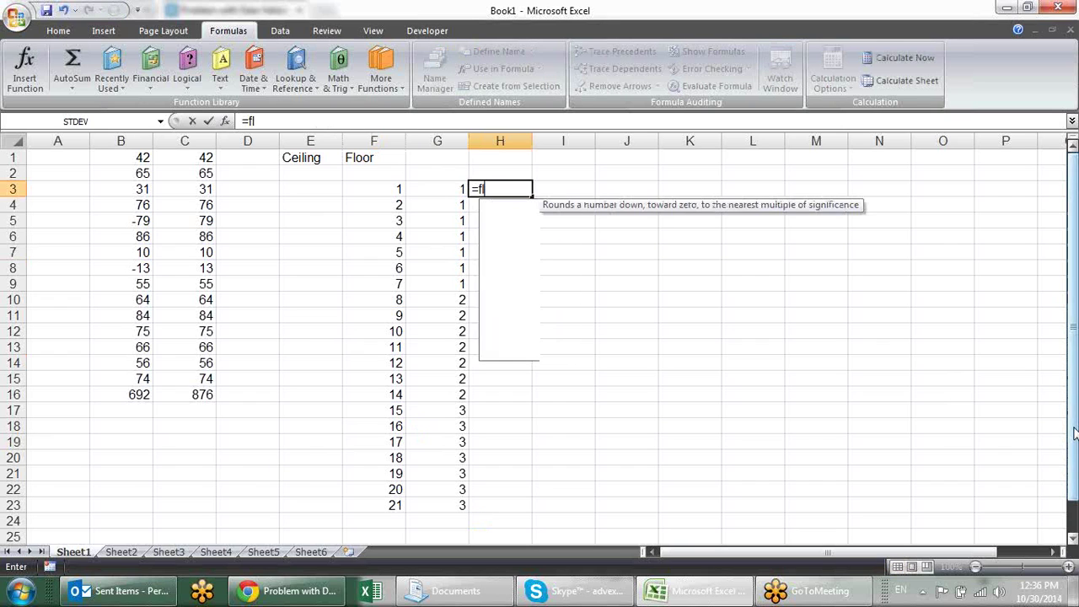
key(Tab)
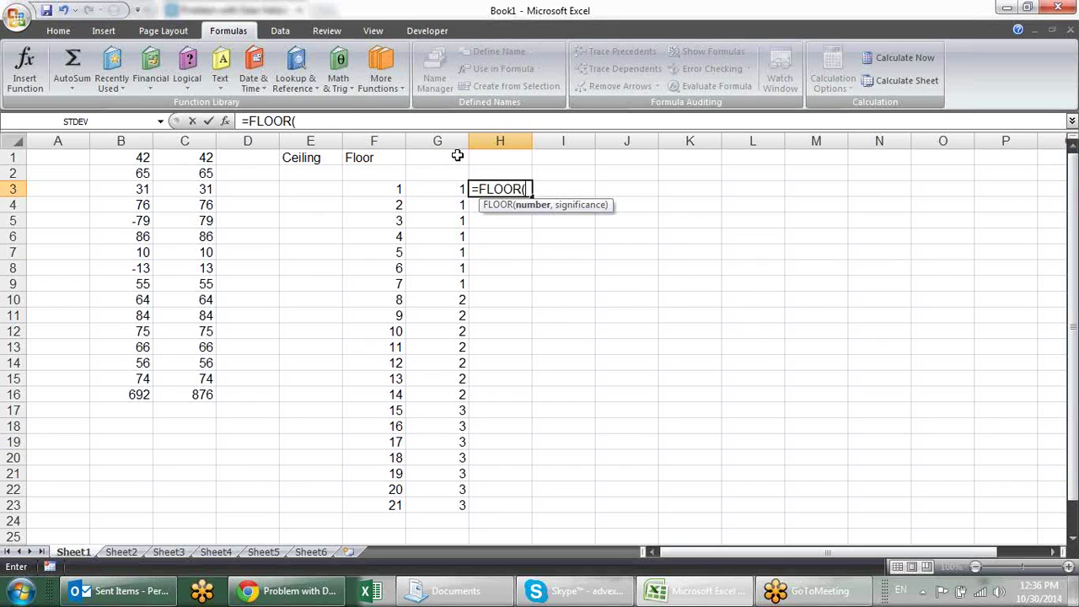
click(393, 185)
text(,7)/)
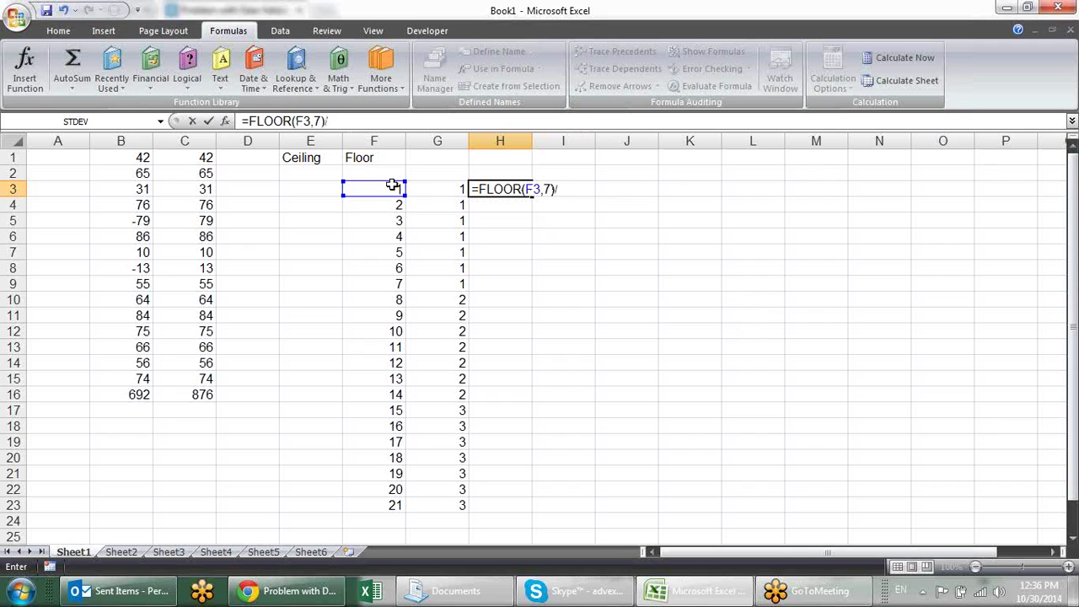
text(7)
key(Return)
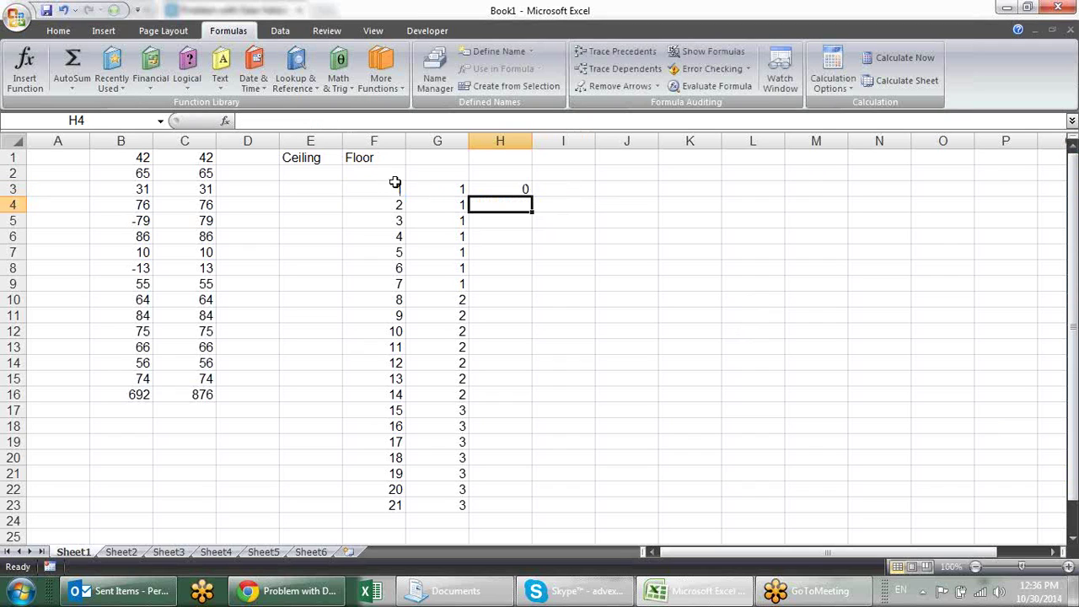
click(514, 186)
drag(532, 194, 556, 507)
click(592, 220)
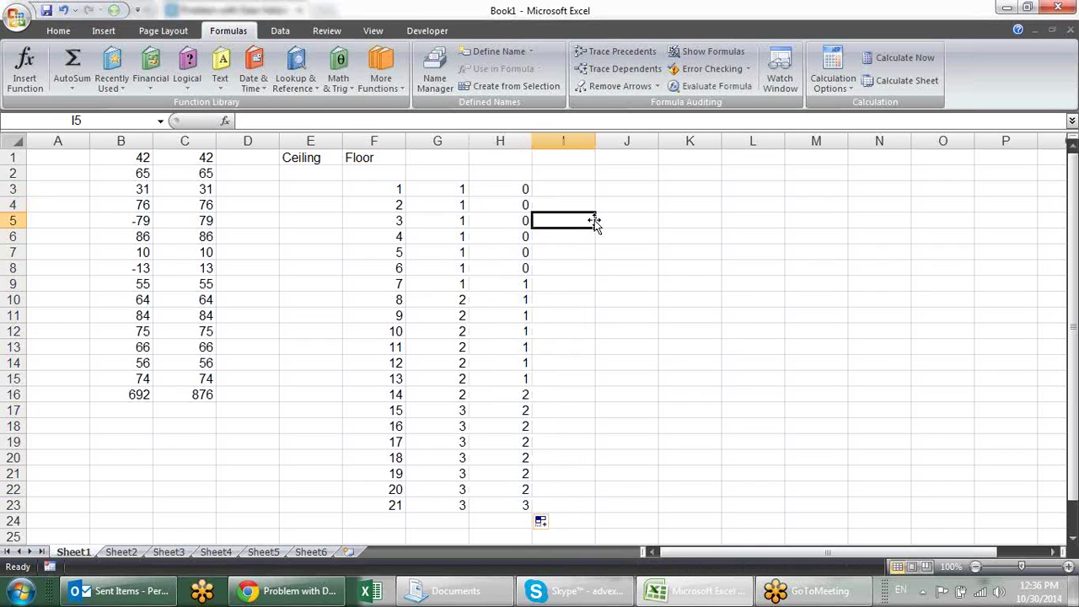
Step: Compare the FLOOR results in H3:H23 with the numbers in column F, checking rows 10, 12, 16 and 23
click(524, 300)
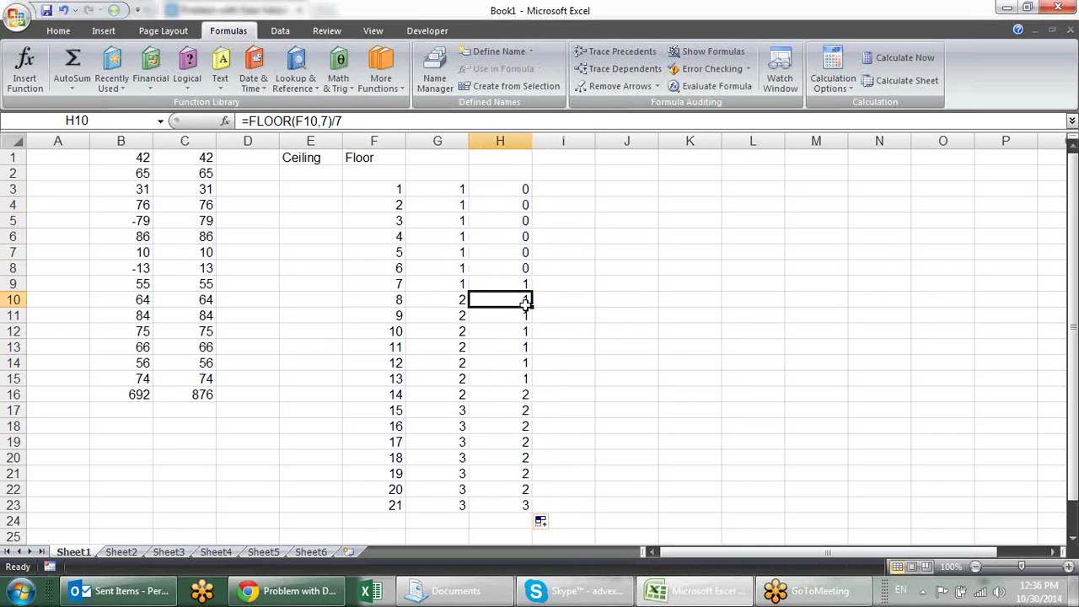
click(396, 331)
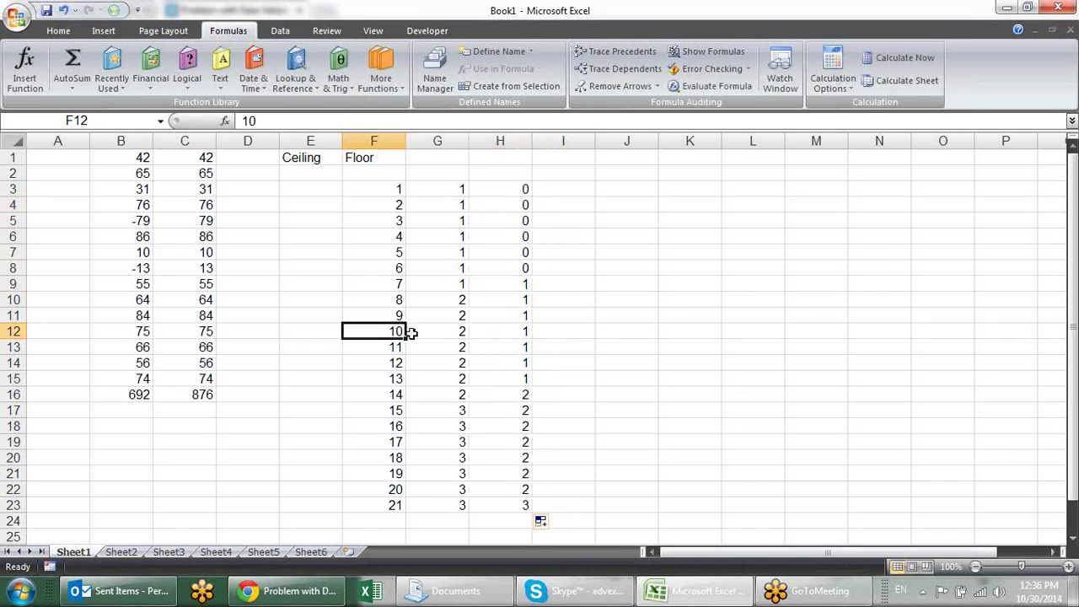
click(520, 330)
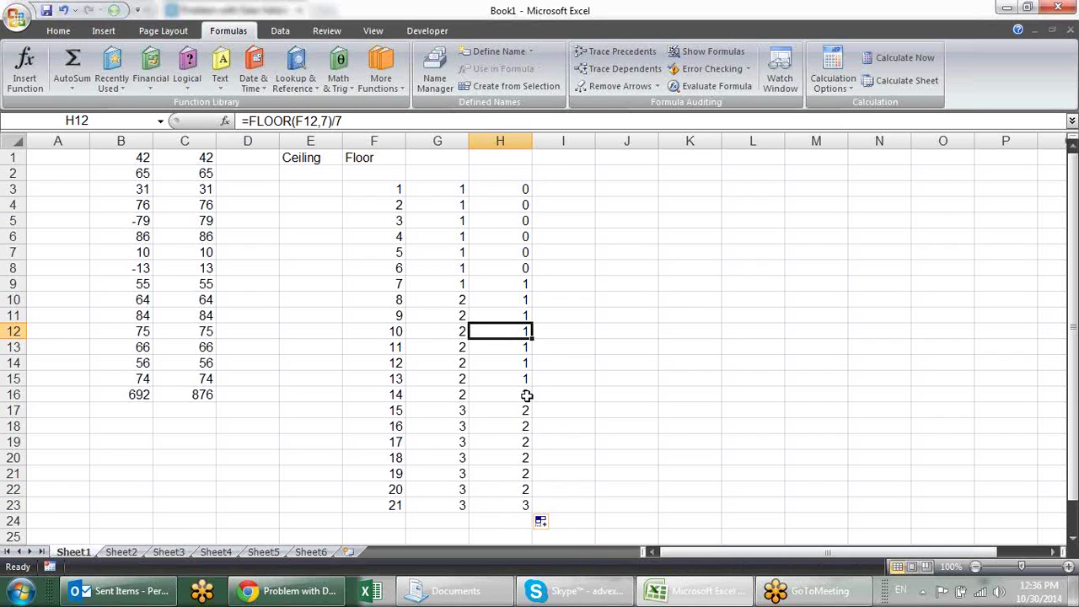
click(383, 396)
click(528, 393)
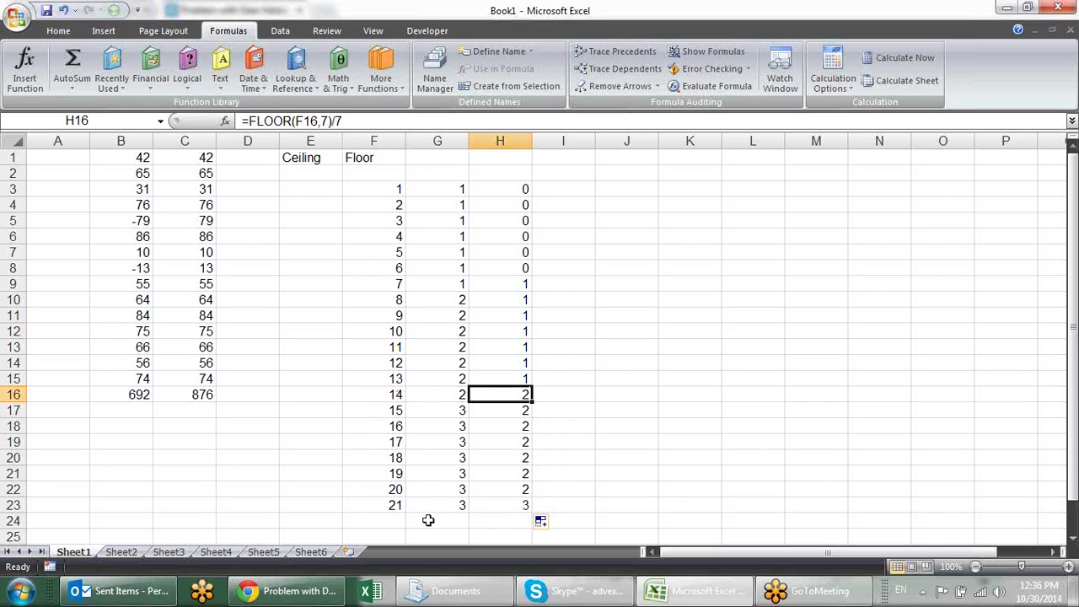
click(507, 504)
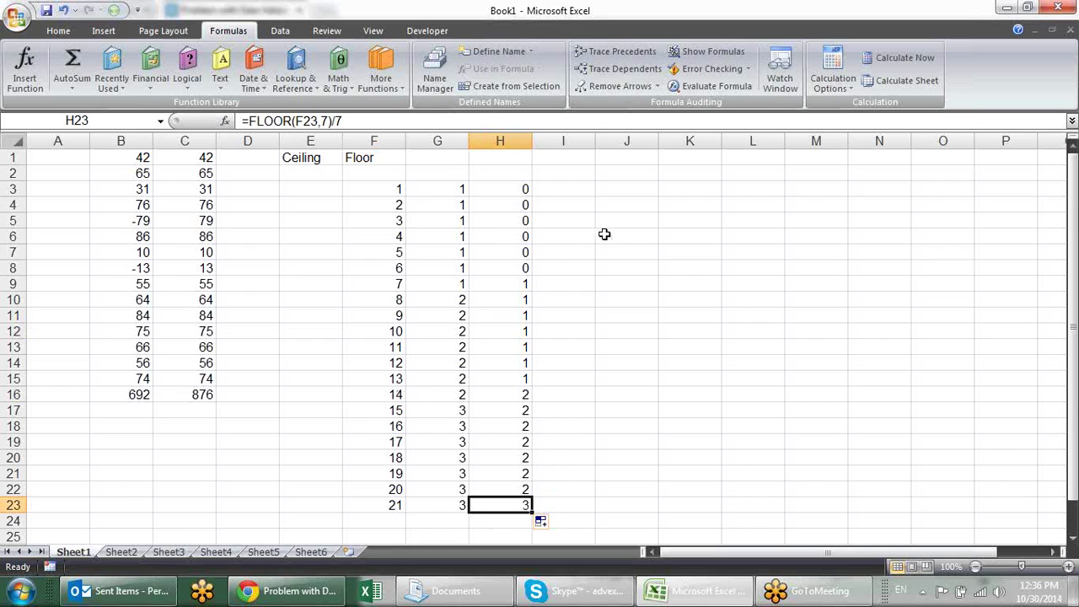
Step: Move the Ceiling and Floor headings from E1:F1 to G2:H2, above their result columns
drag(313, 155, 387, 160)
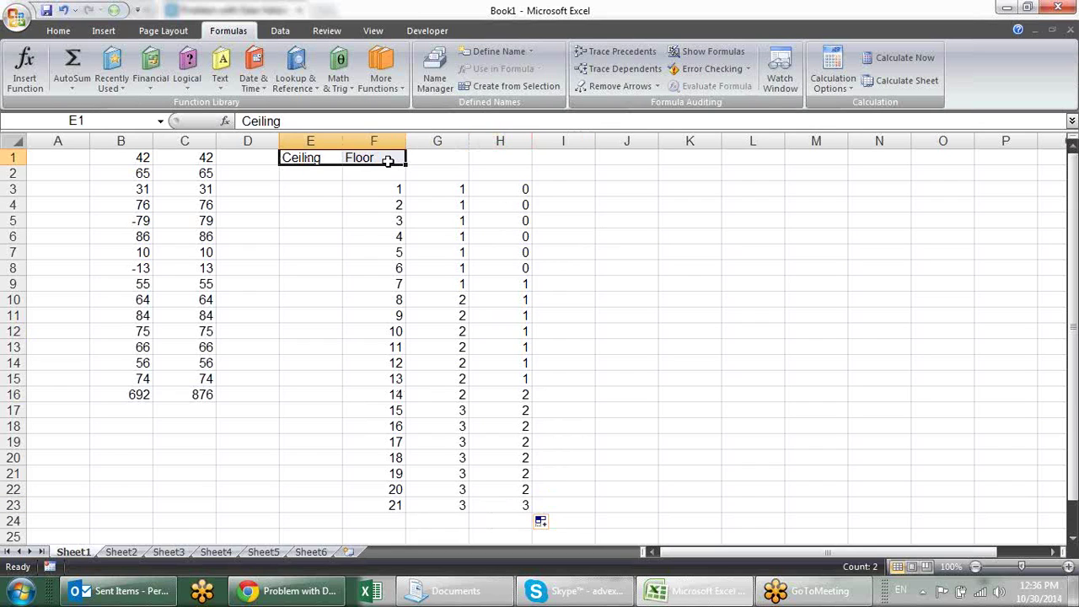
key(ctrl+c)
key(Down)
key(Down)
key(Up)
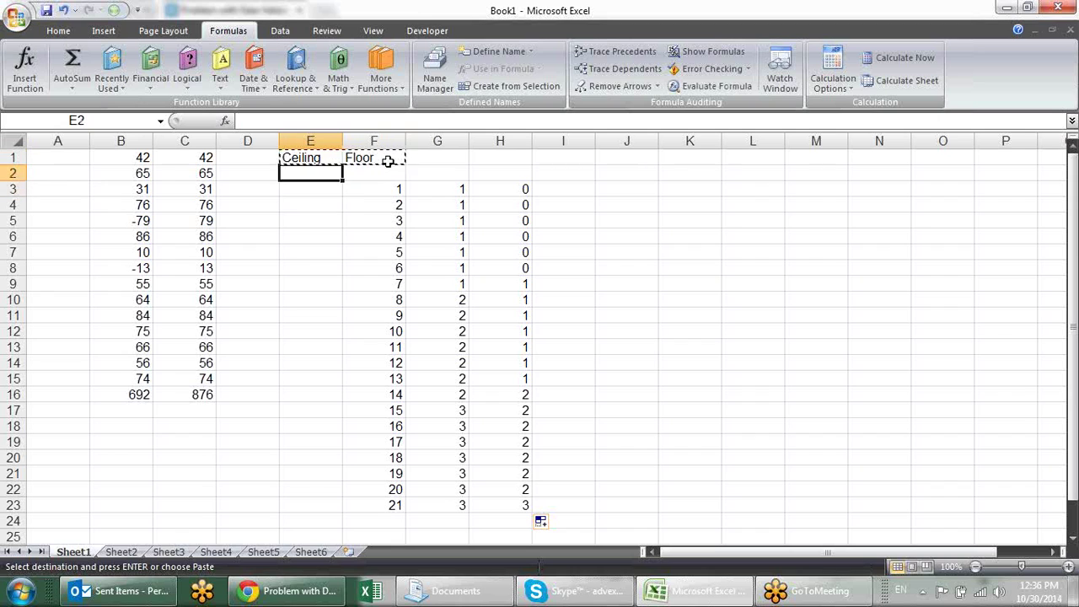
key(Right)
key(Right)
key(Return)
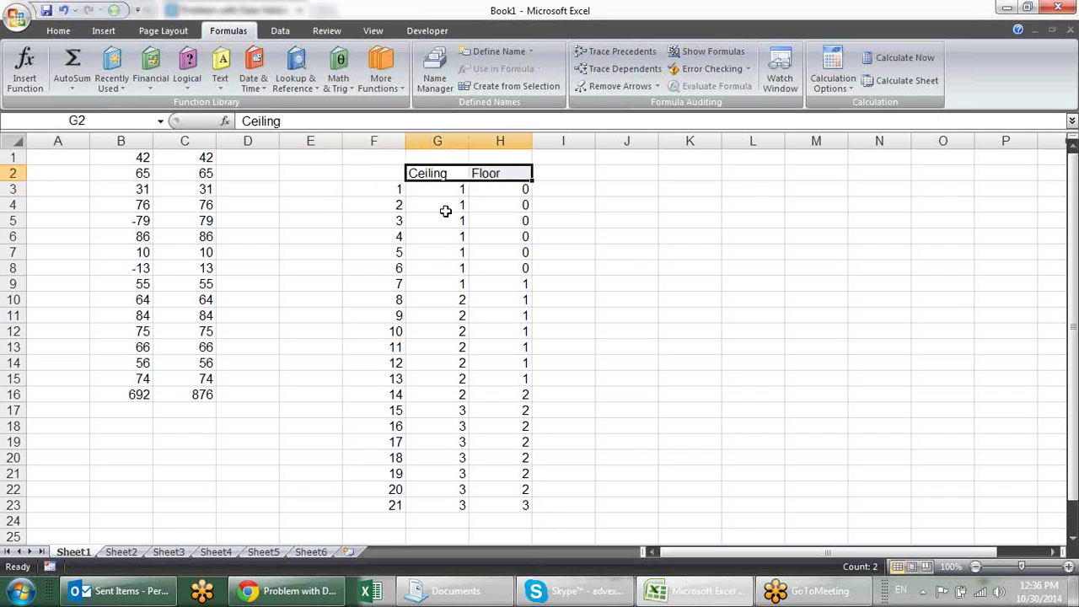
click(598, 217)
click(501, 174)
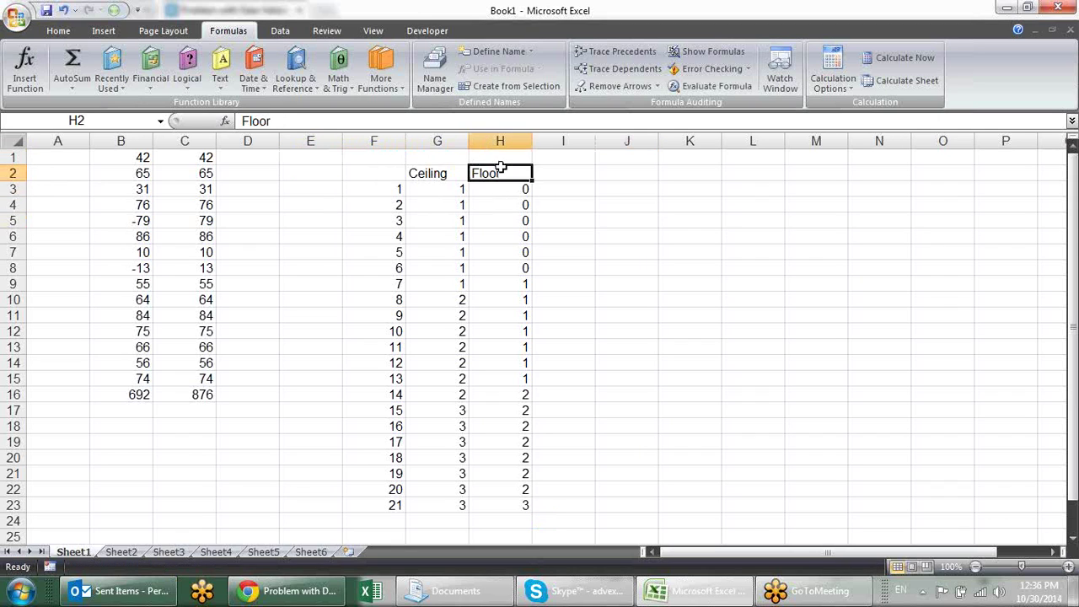
click(443, 169)
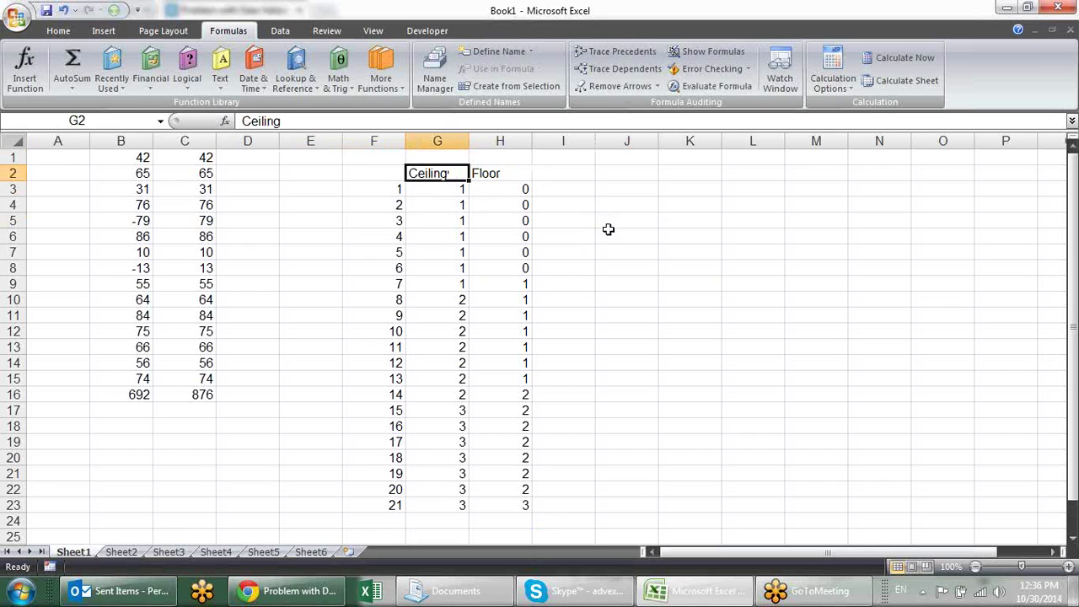
Step: Make J2 the active cell and look through the available Math & Trig functions
click(616, 189)
click(625, 171)
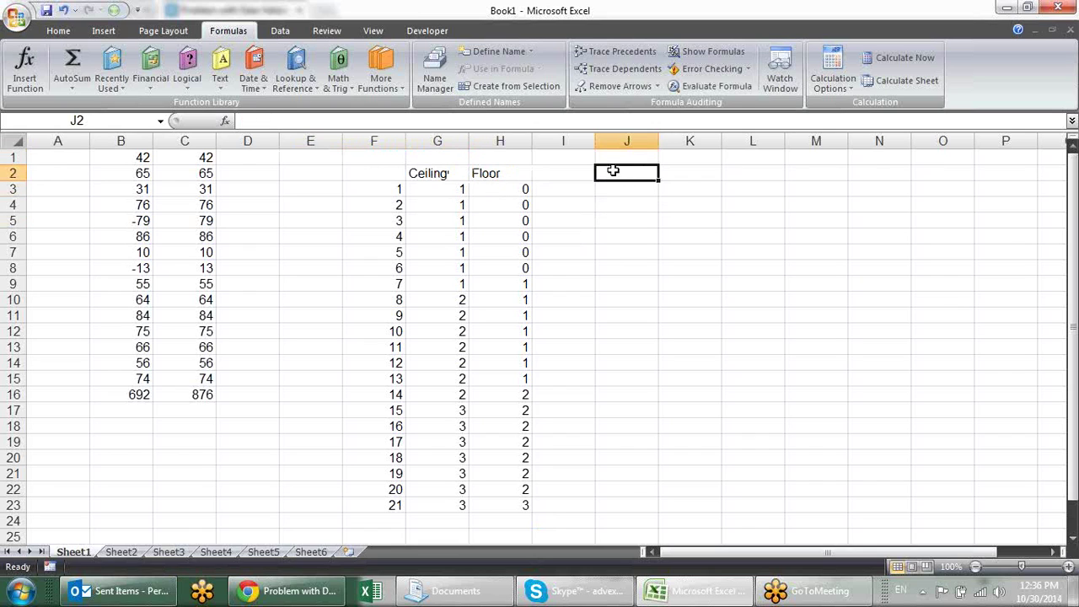
click(318, 76)
mouse_move(262, 82)
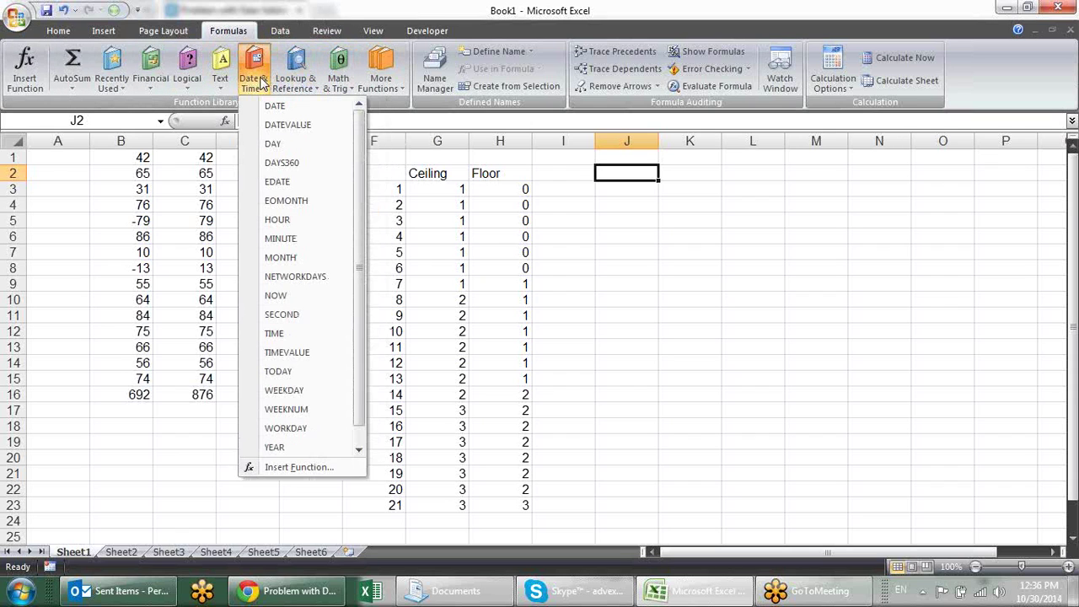
mouse_move(342, 85)
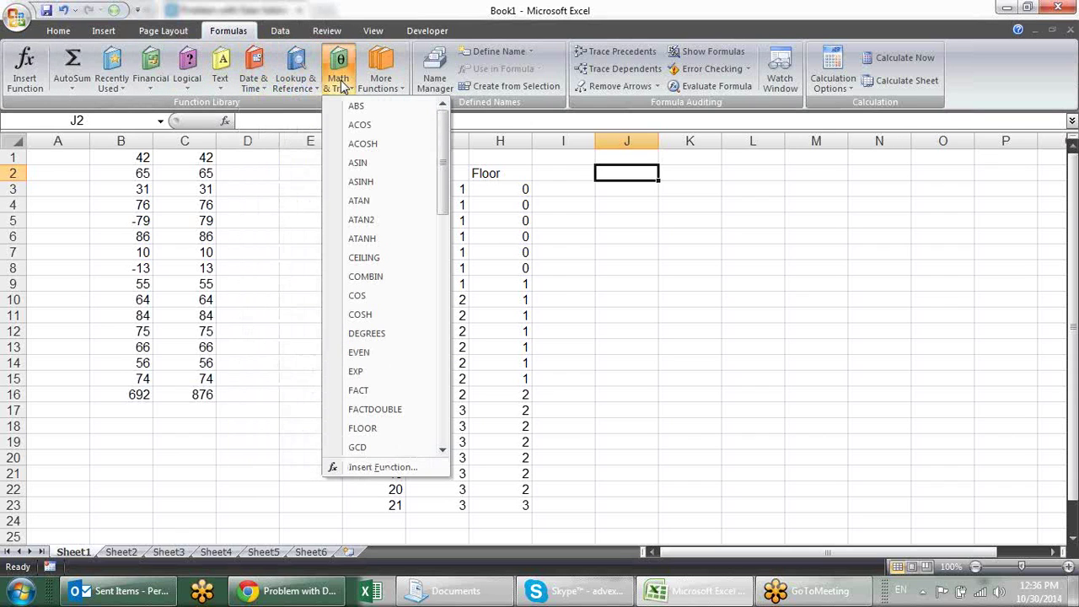
click(619, 211)
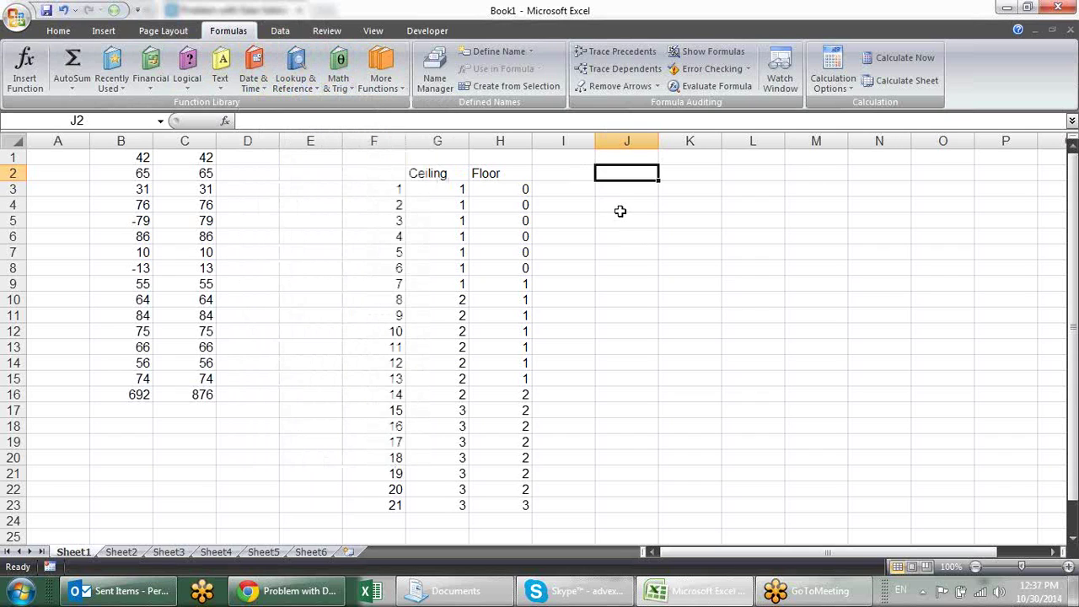
Step: Enter 5 in cell J2 and 2 in cell K2 as sample values for a combinations calculation
text(5)
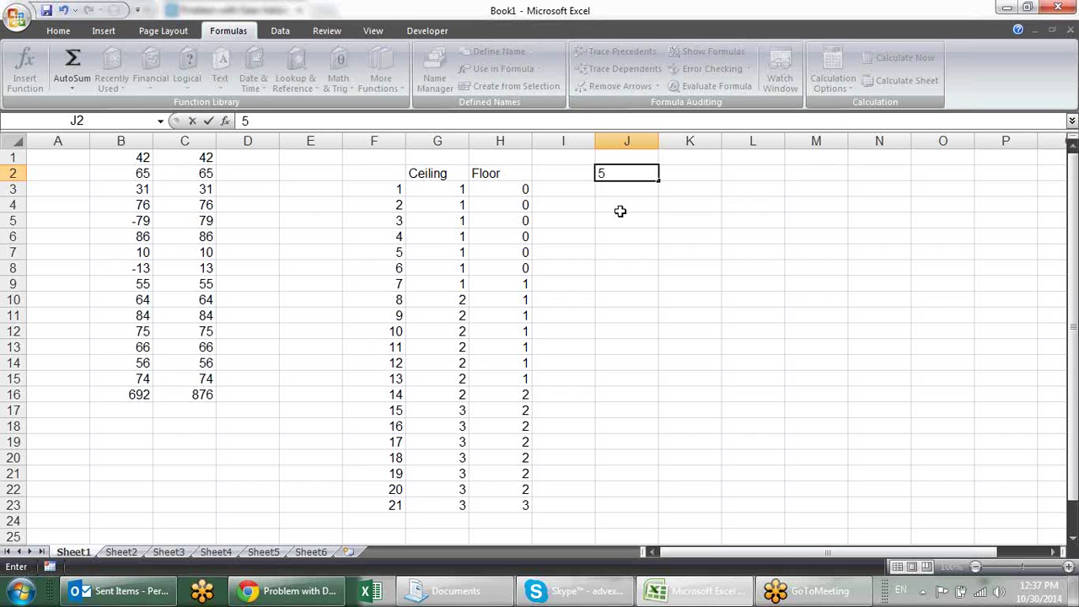
key(Return)
key(Up)
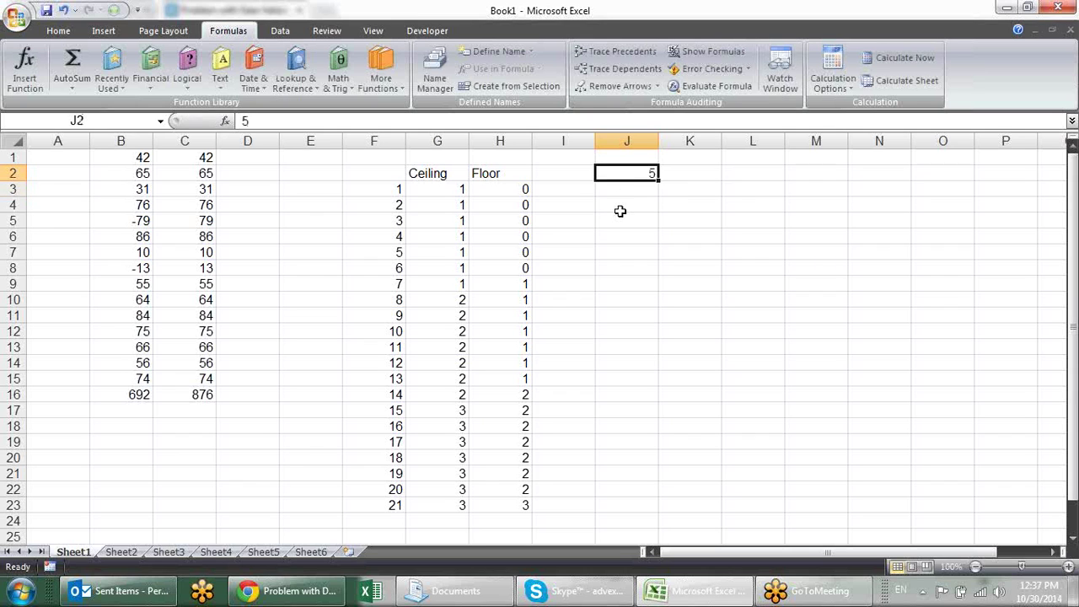
key(Right)
text(2)
key(Return)
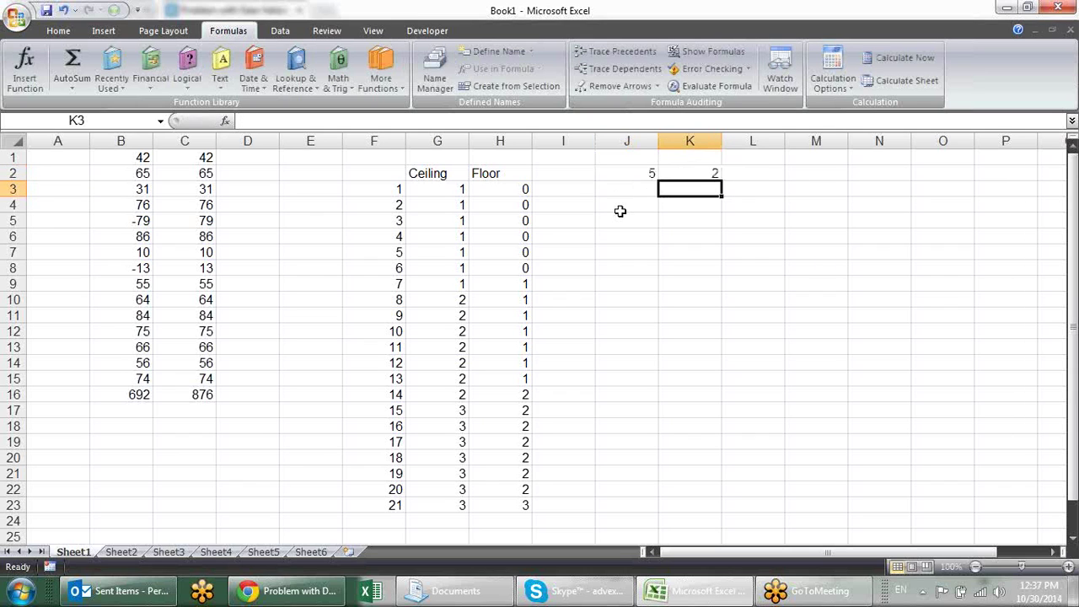
Step: Enter the formula =COMBIN(J2,K2) in cell J4
key(Left)
key(Down)
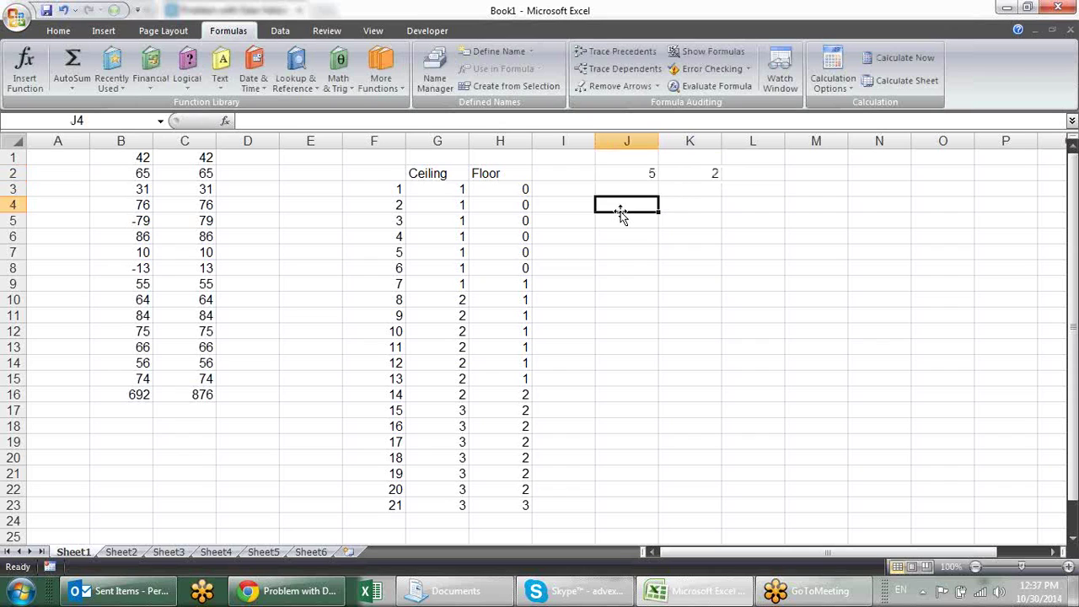
text(=com)
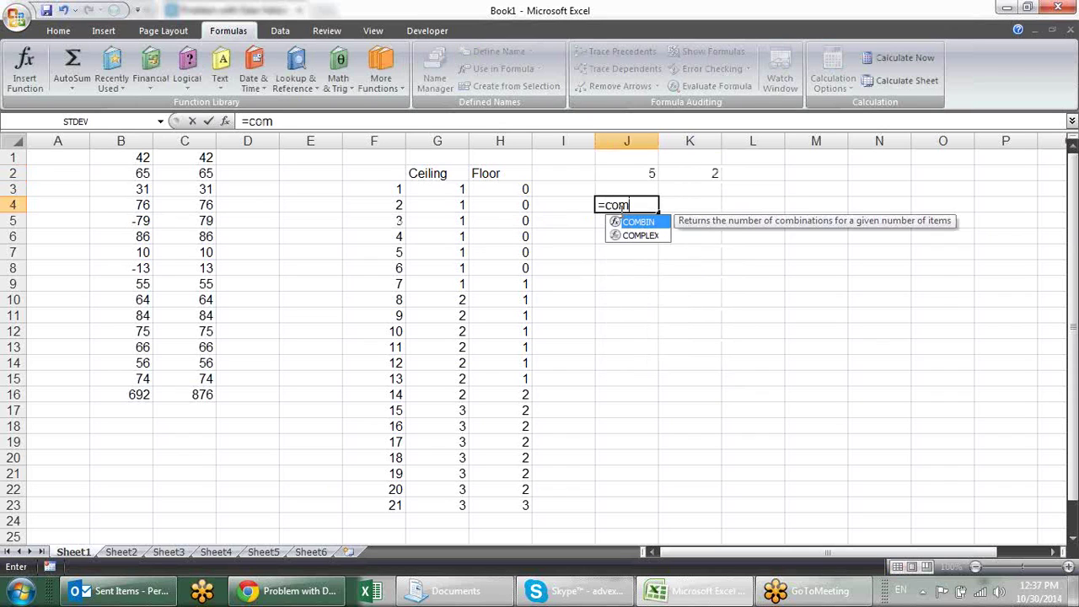
key(Tab)
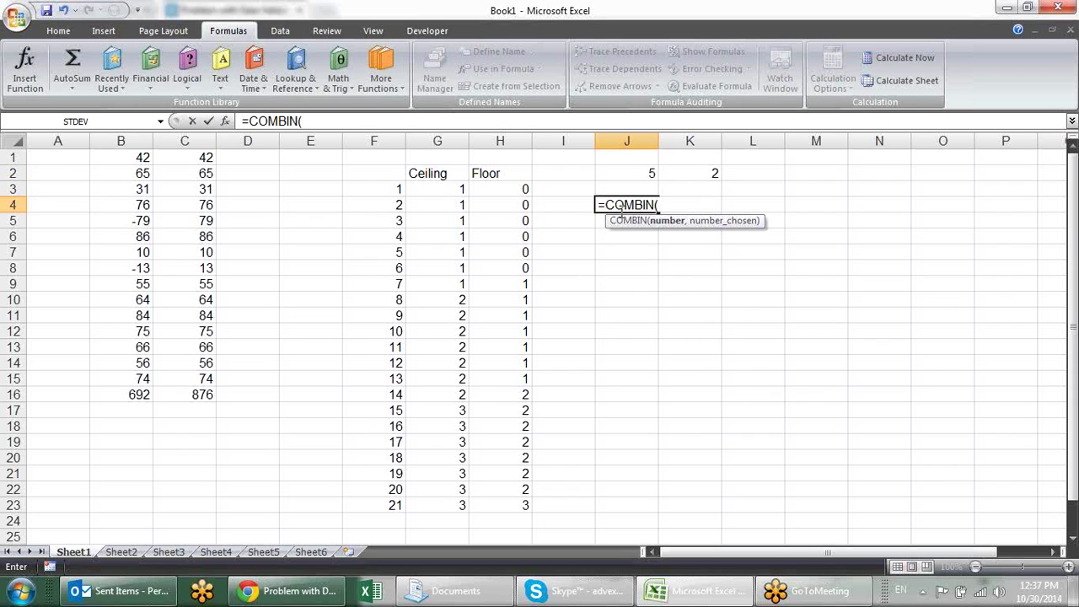
click(644, 177)
text(,)
click(704, 171)
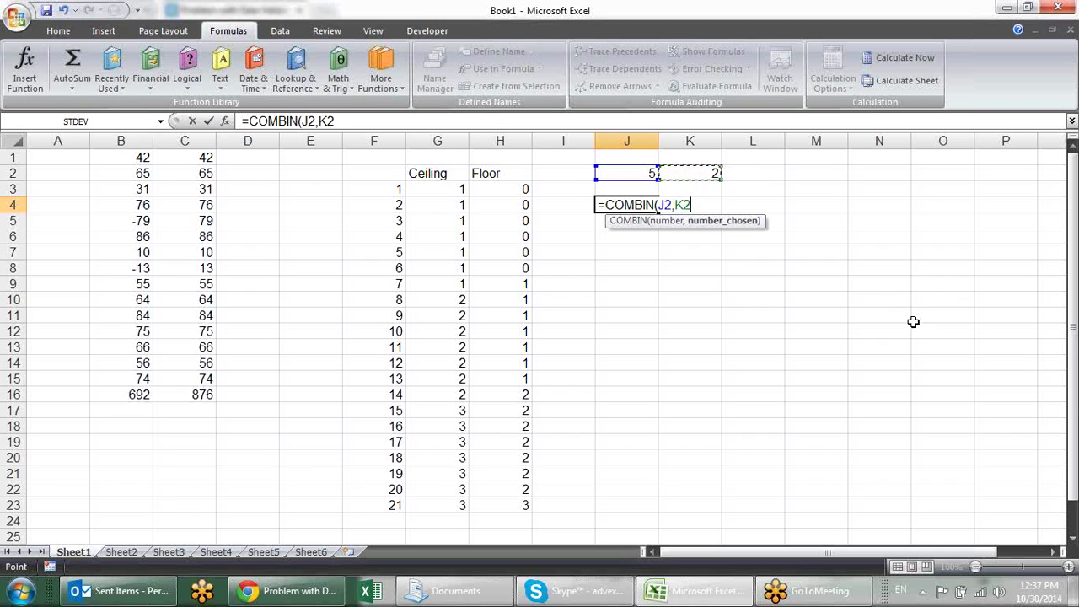
text())
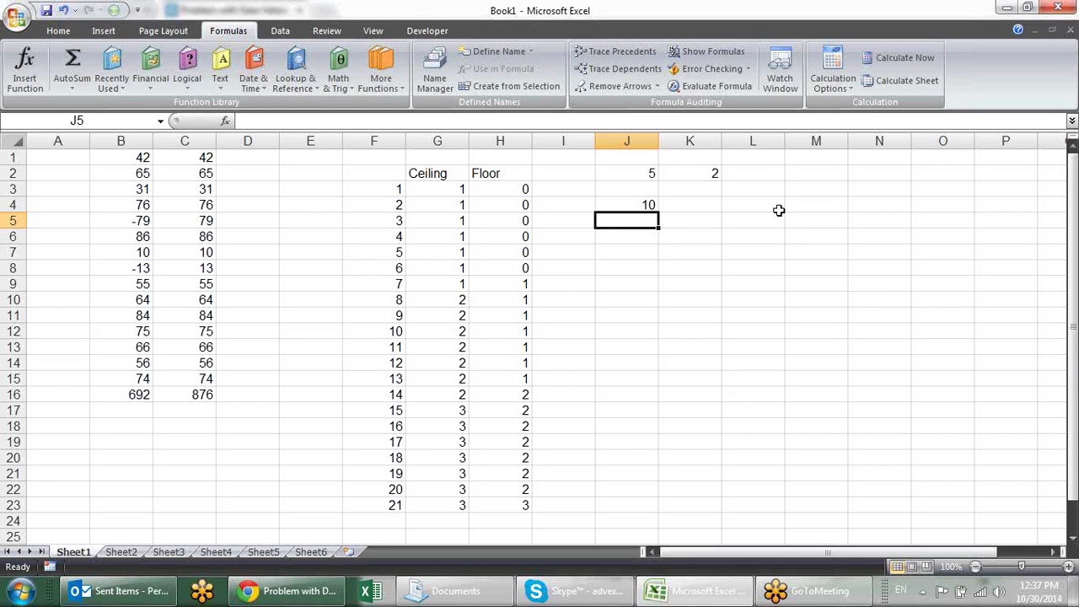
Step: Try 4 and 3 in turn as the number chosen in cell K2 to recalculate the combinations
click(716, 173)
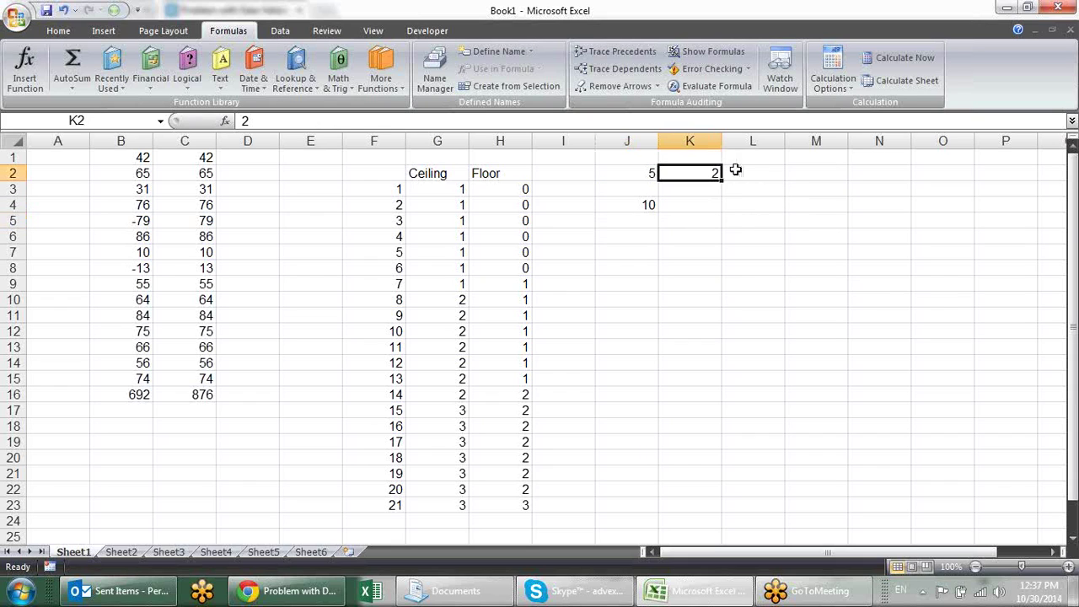
text(4)
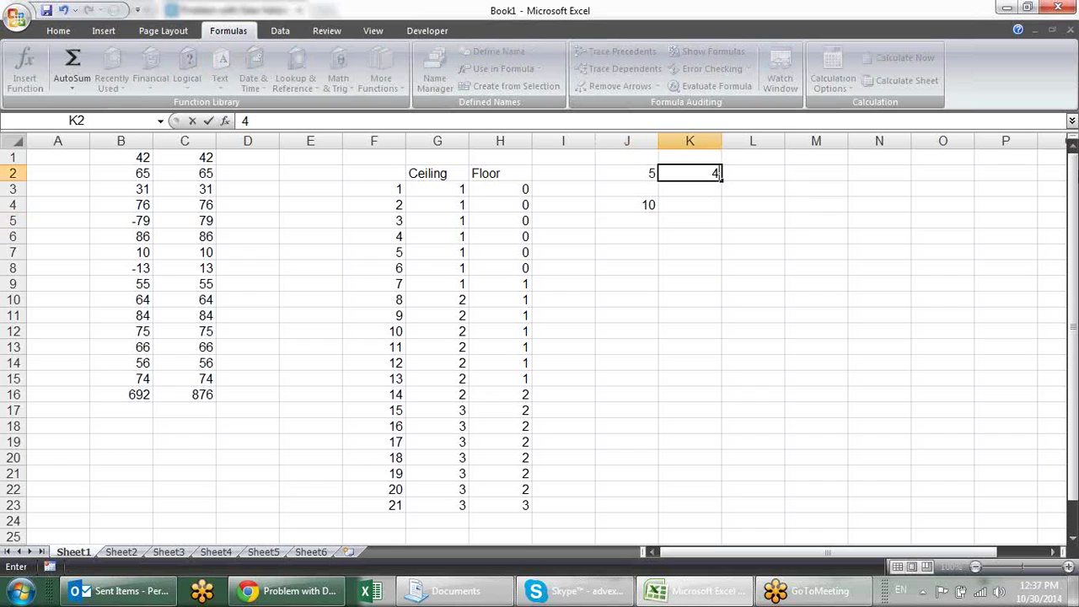
key(Return)
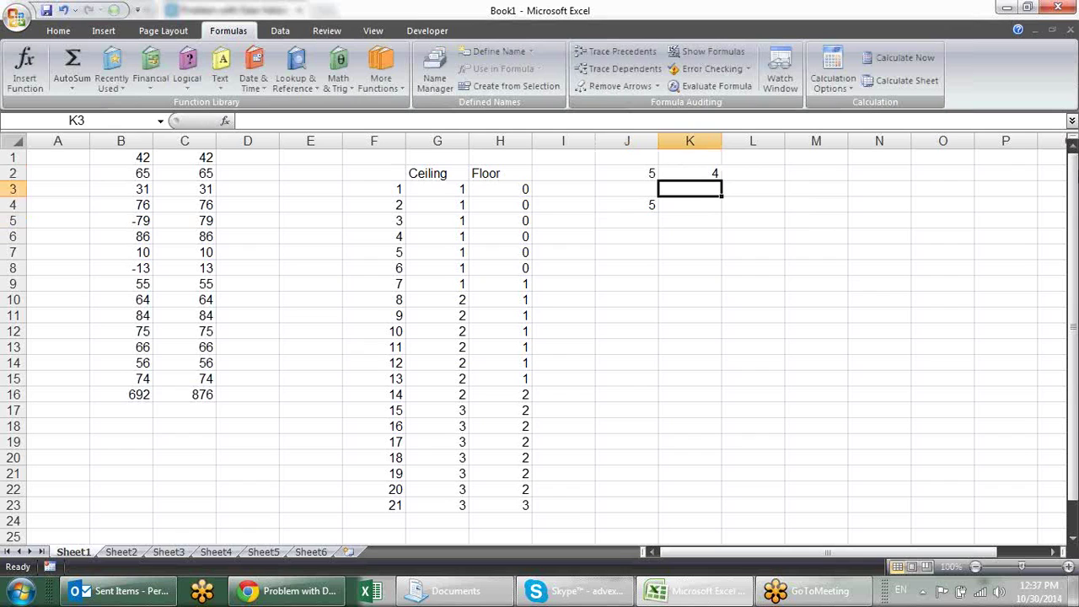
click(694, 172)
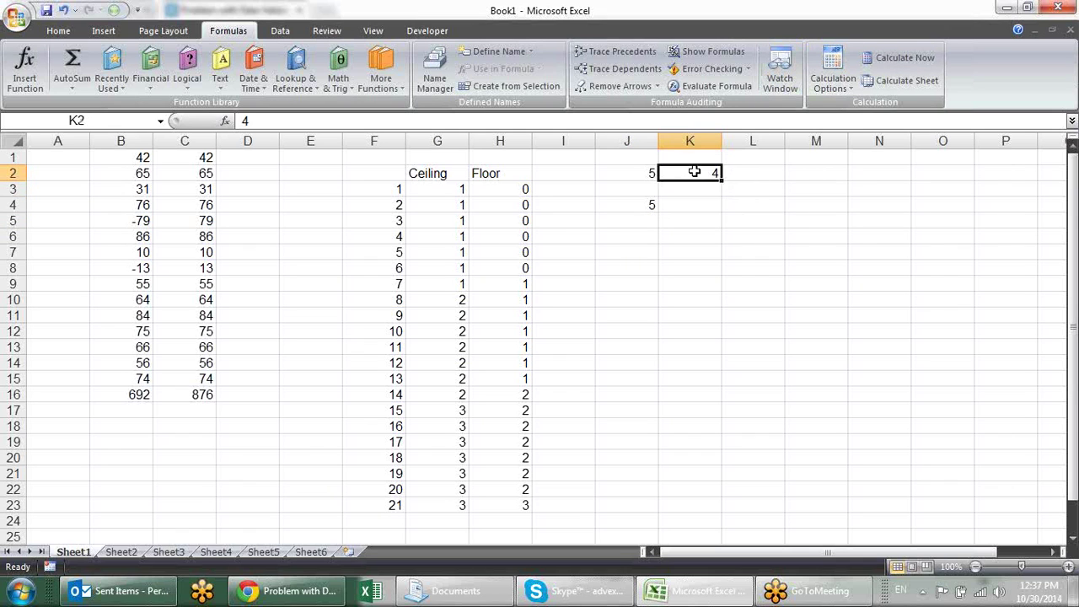
text(3)
key(Return)
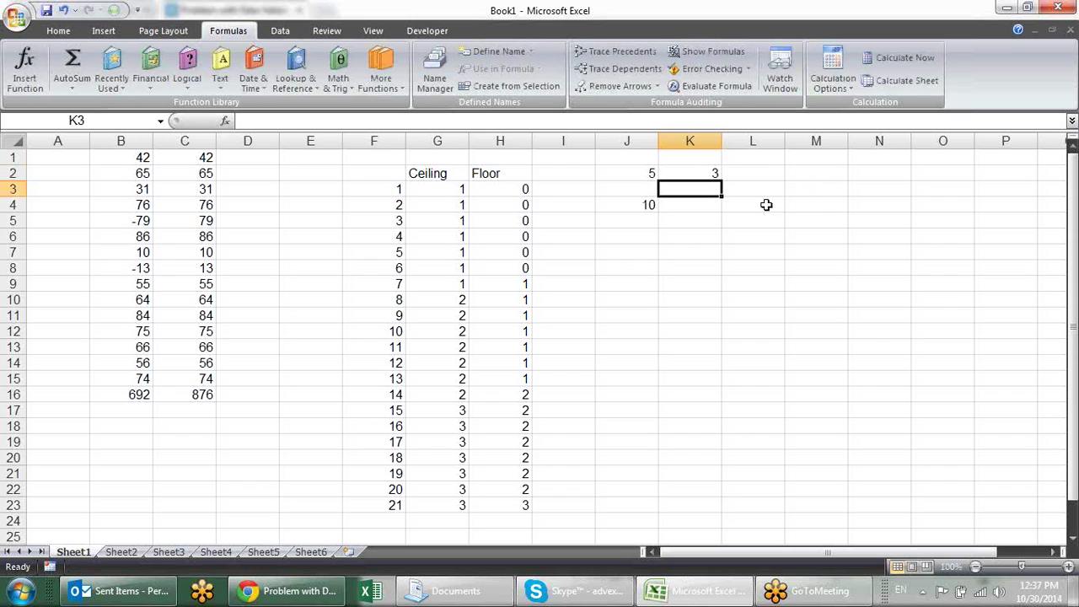
Step: Set the number chosen in cell K2 to 4 and move to cell L3
click(709, 170)
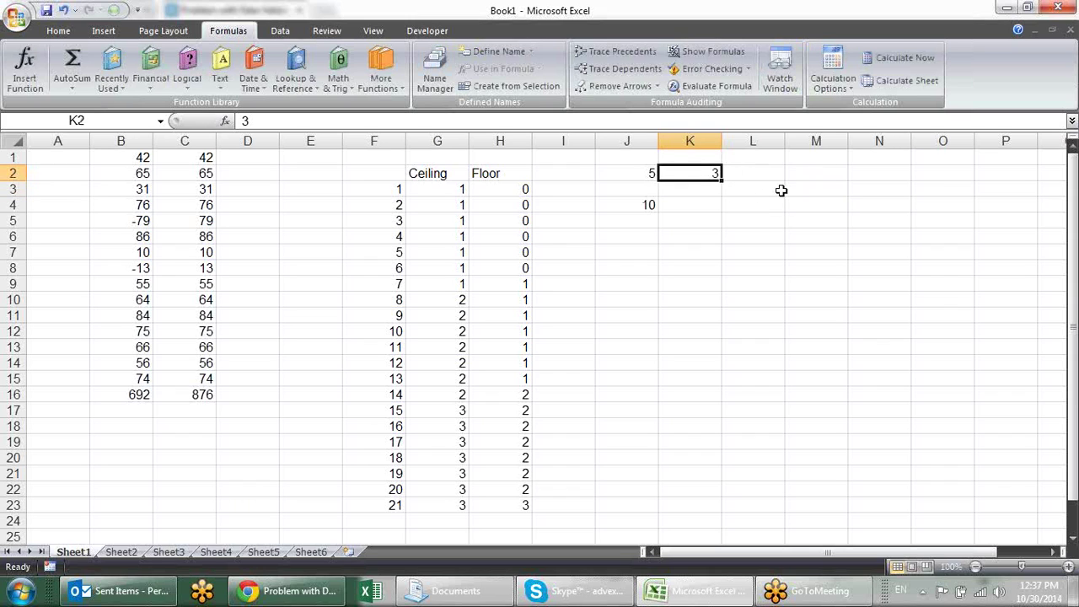
text(4)
key(Return)
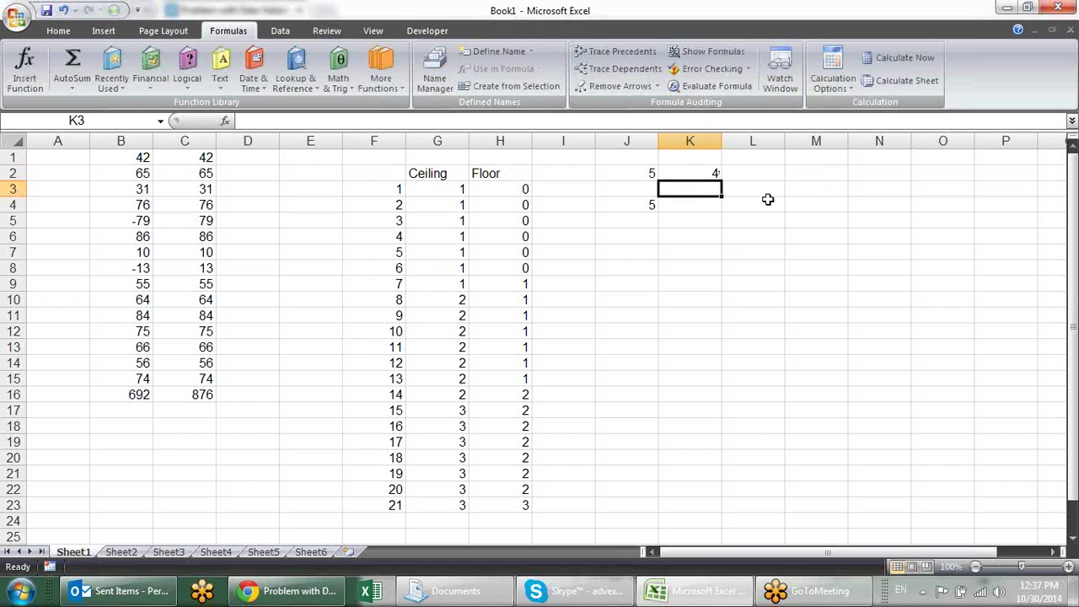
click(767, 192)
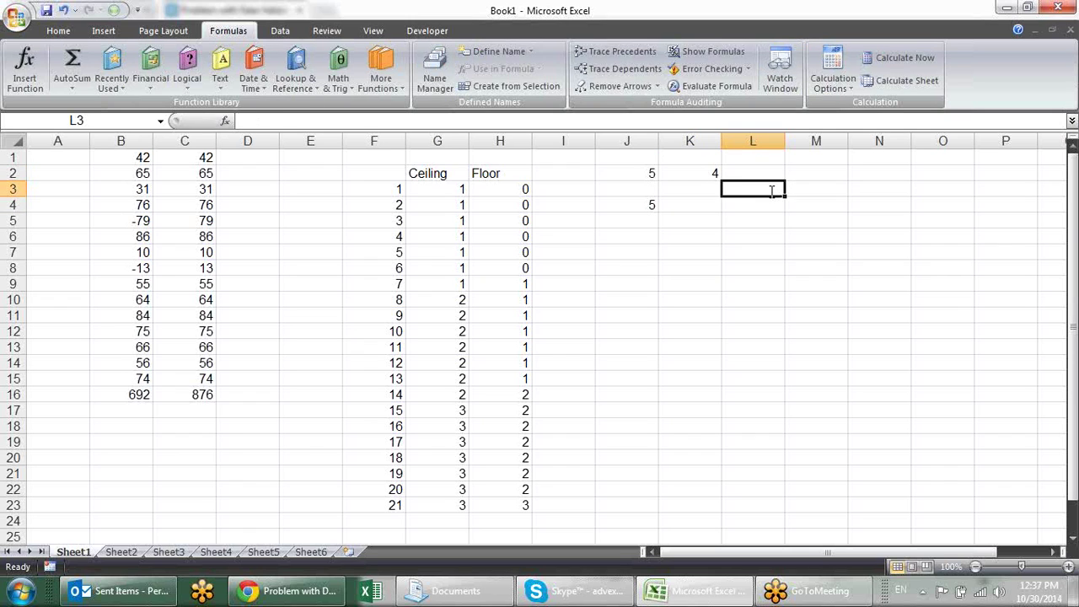
Step: Enter a first name in cell L3, autofill the list of names down to L8, and clear the last name in L8
text(sandeep)
key(Return)
click(769, 190)
drag(784, 198, 788, 278)
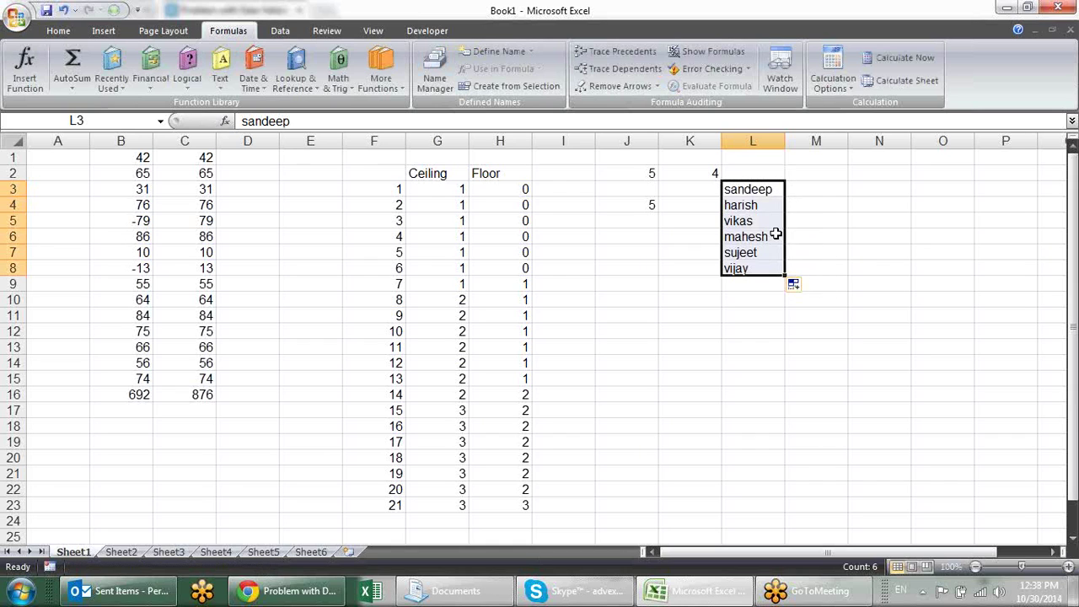
key(ctrl+Down)
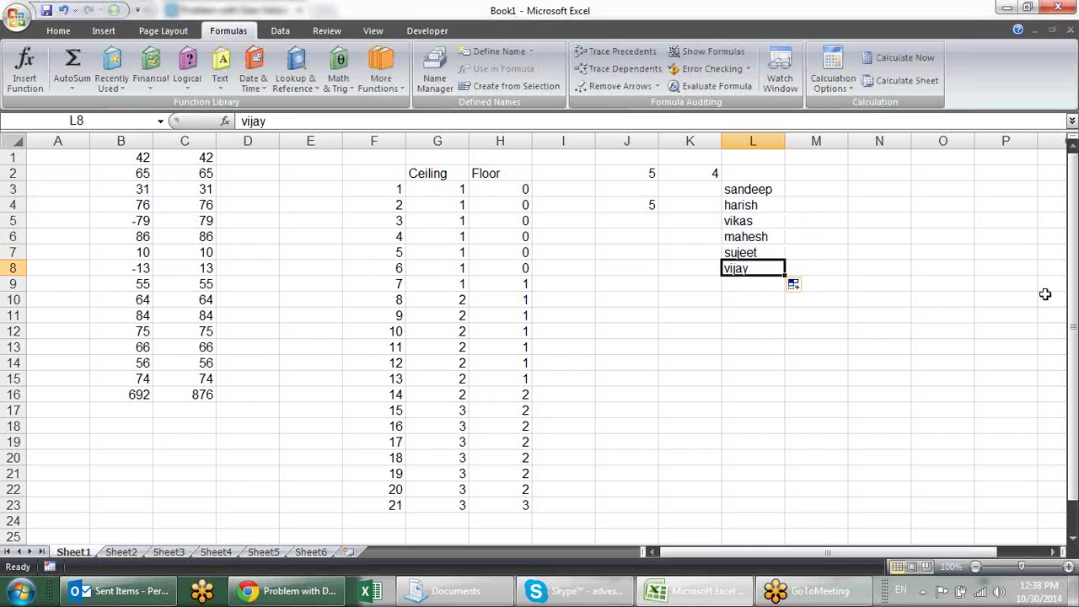
key(Delete)
Step: Copy the first four names in L3:L6 to column M, starting at M3, as the first combination
drag(777, 189, 779, 241)
key(ctrl+c)
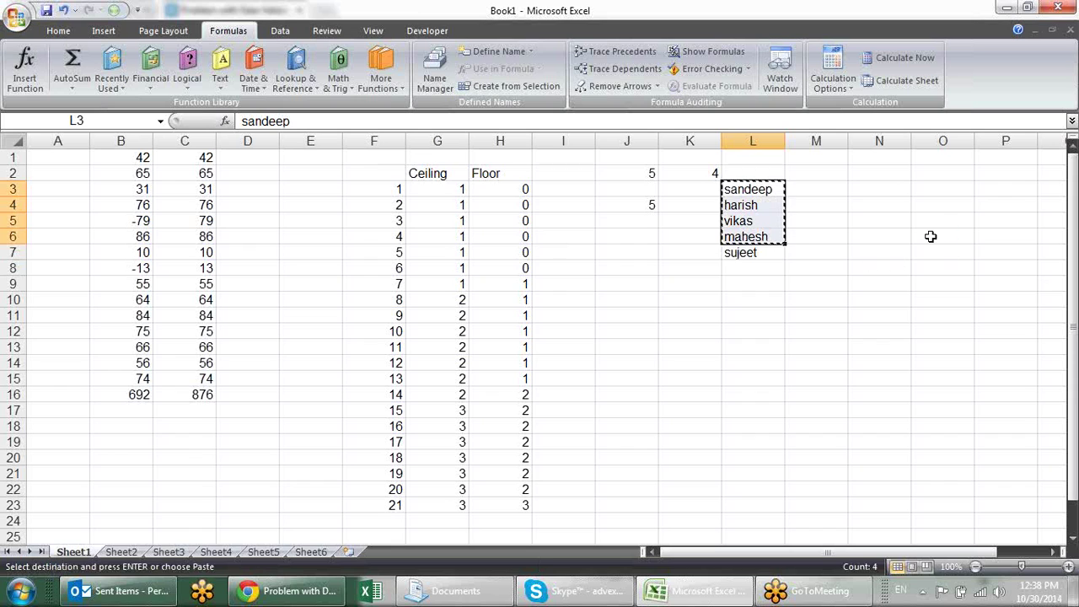
click(835, 193)
key(Return)
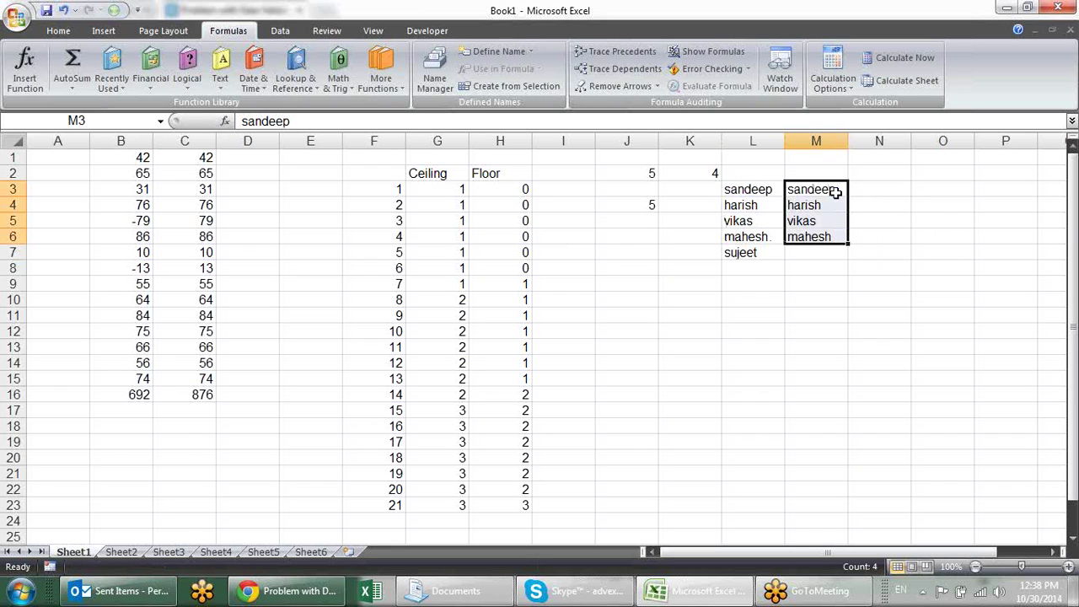
Step: Copy the four names in L4:L7 to column N, starting at N3, as the second combination
drag(770, 208, 770, 248)
key(ctrl+c)
click(894, 189)
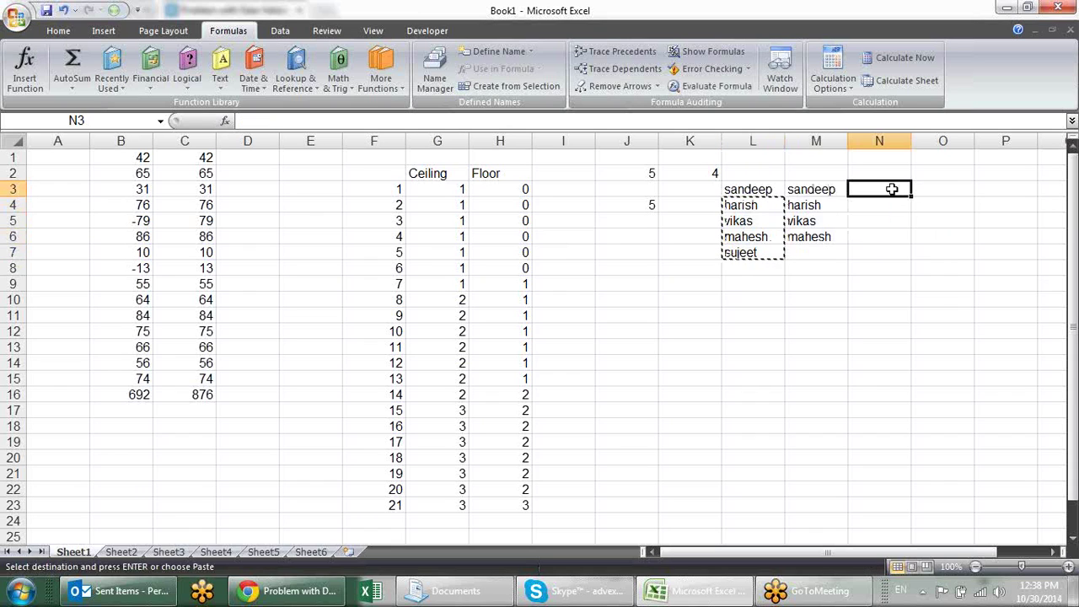
key(Return)
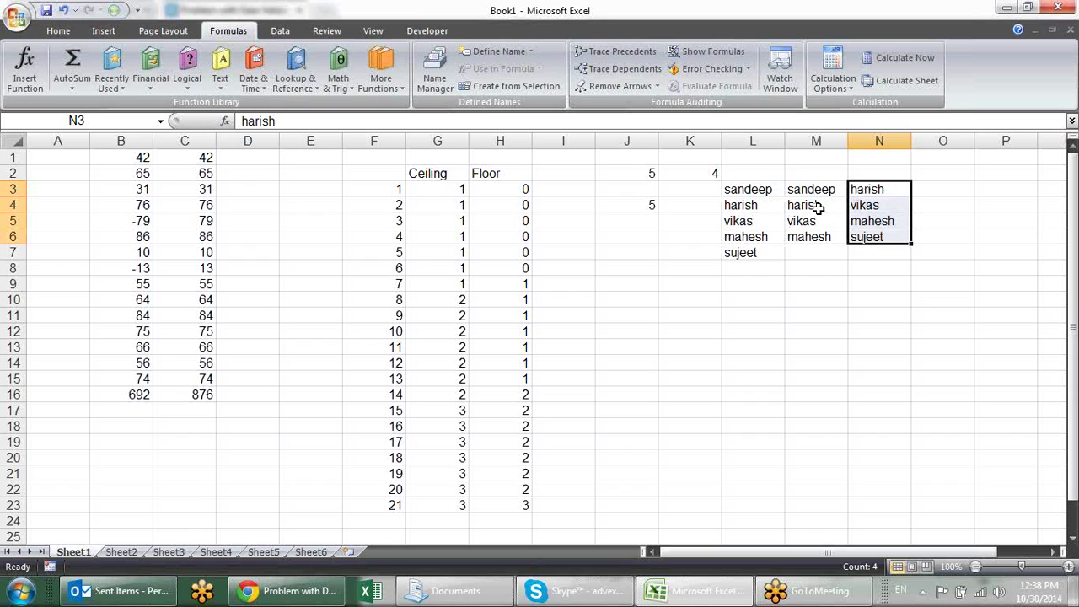
Step: Build the third combination in column O by copying L5:L7 to O3 and the name in L3 to O6
drag(764, 219, 772, 255)
key(ctrl+c)
click(945, 189)
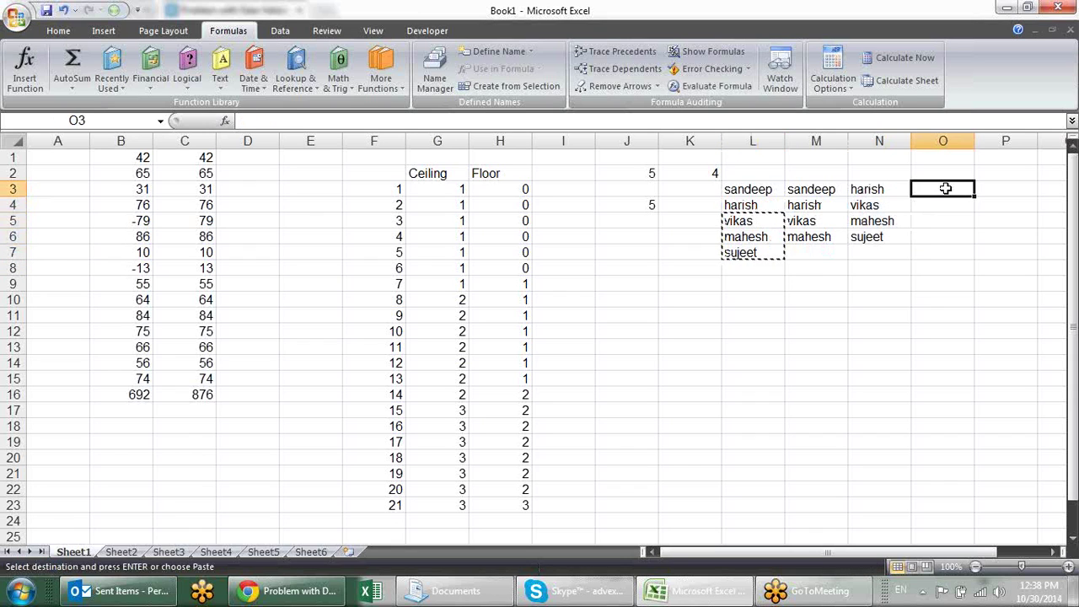
key(Return)
click(742, 188)
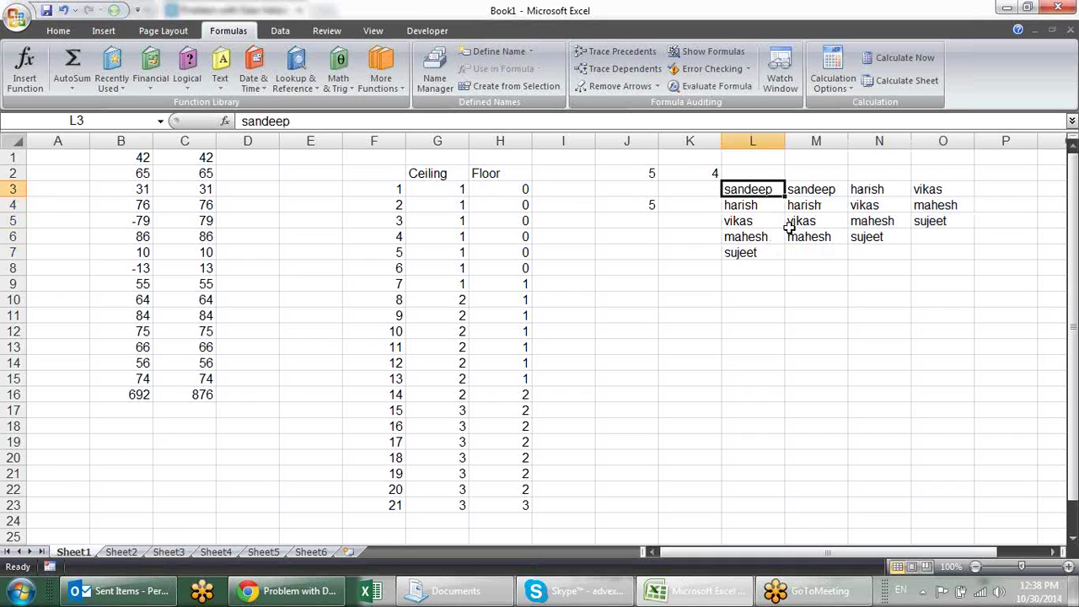
key(ctrl+c)
click(933, 236)
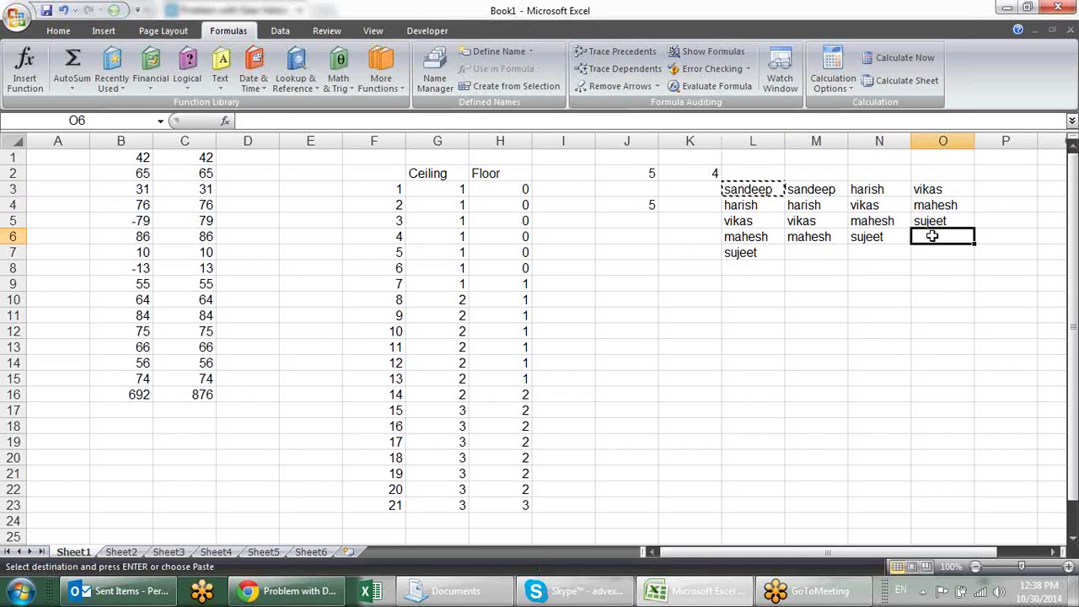
key(Return)
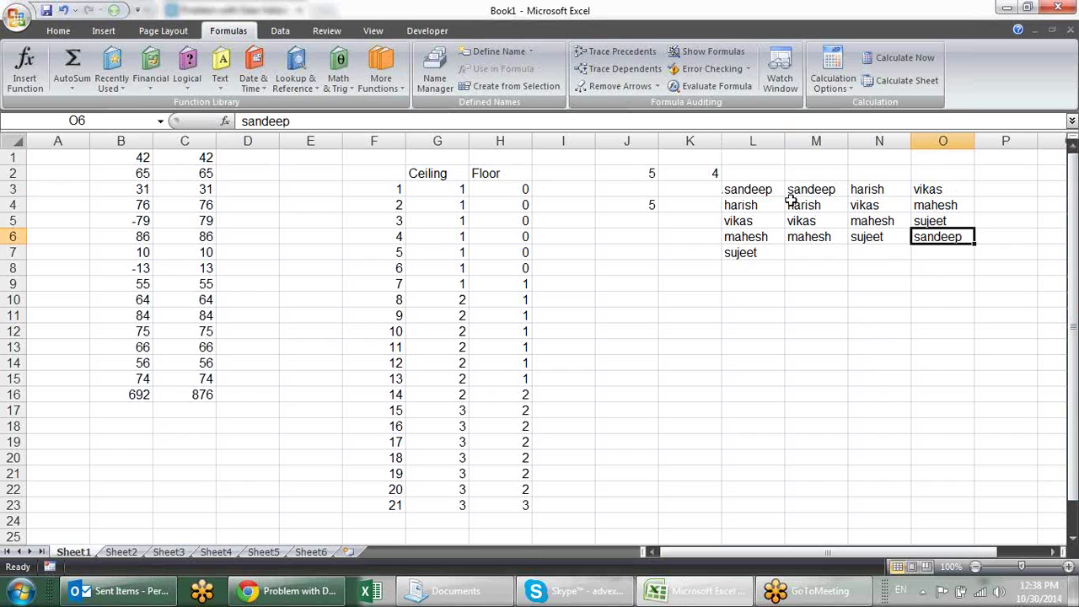
Step: Build the fourth combination in column P by copying L6:L7 to P3 and L3:L4 to P5
click(761, 239)
drag(761, 239, 762, 251)
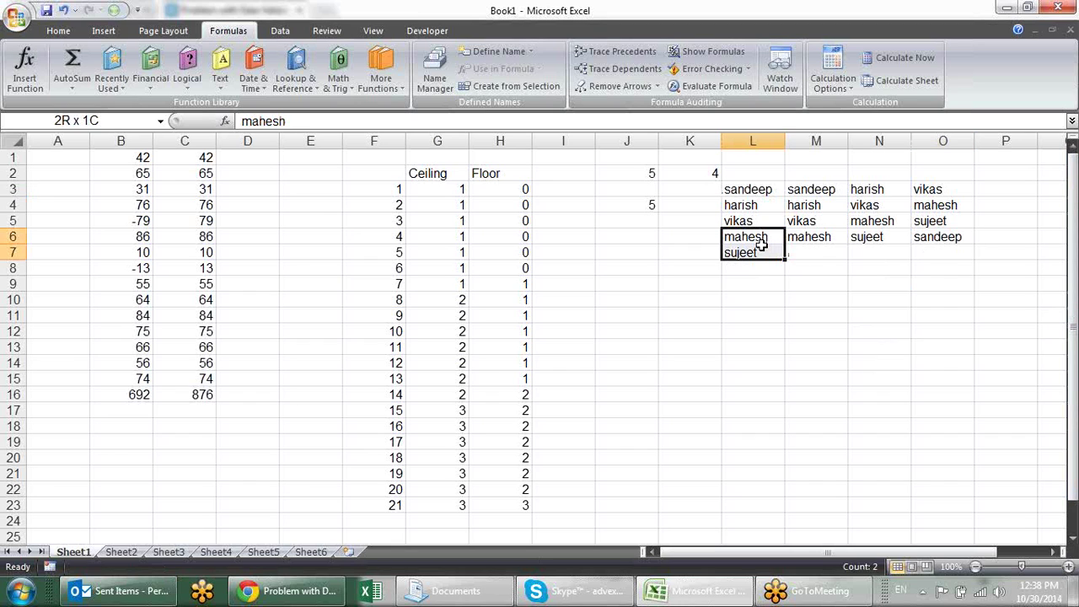
key(ctrl+c)
click(1005, 184)
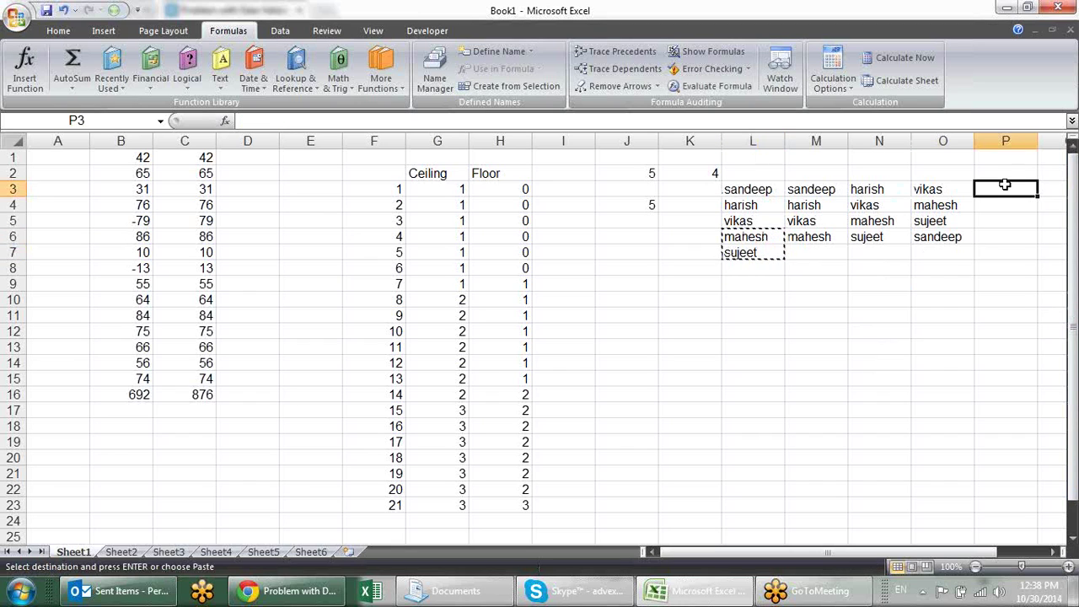
key(Return)
drag(740, 185, 742, 205)
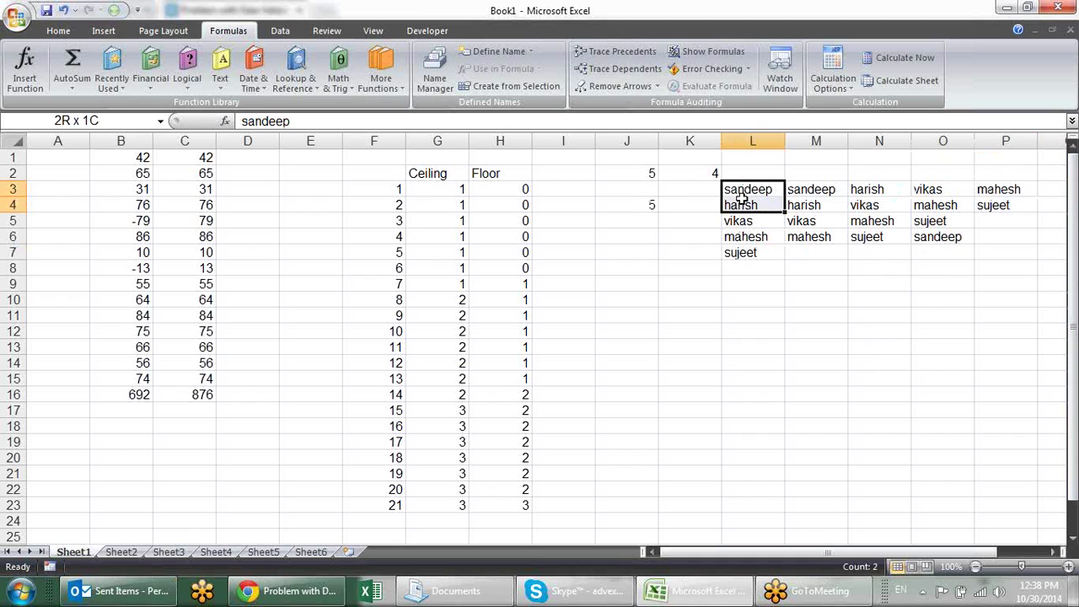
key(ctrl+c)
click(998, 218)
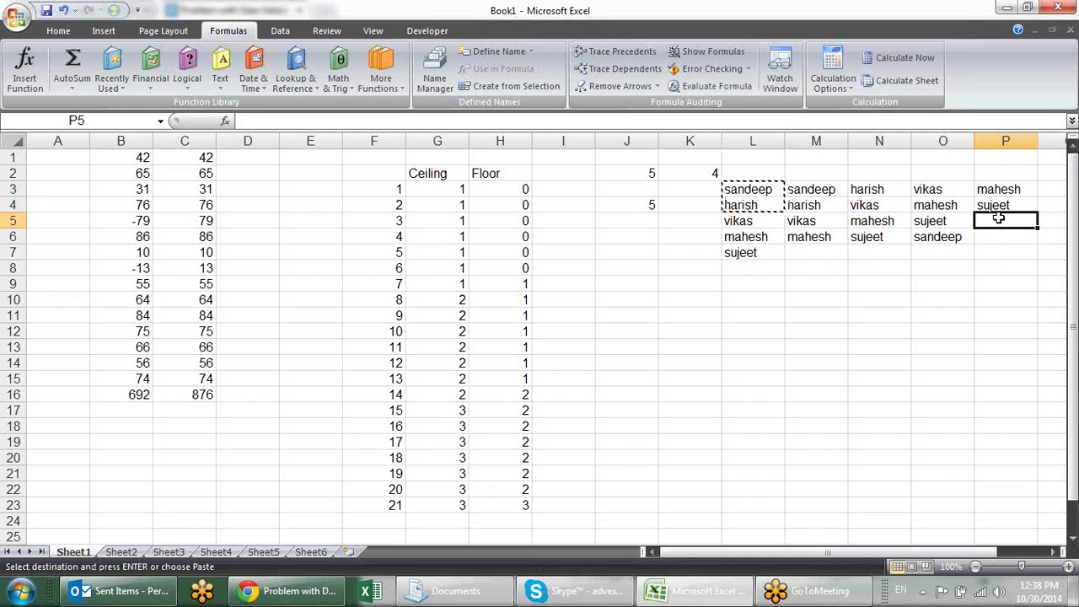
key(Return)
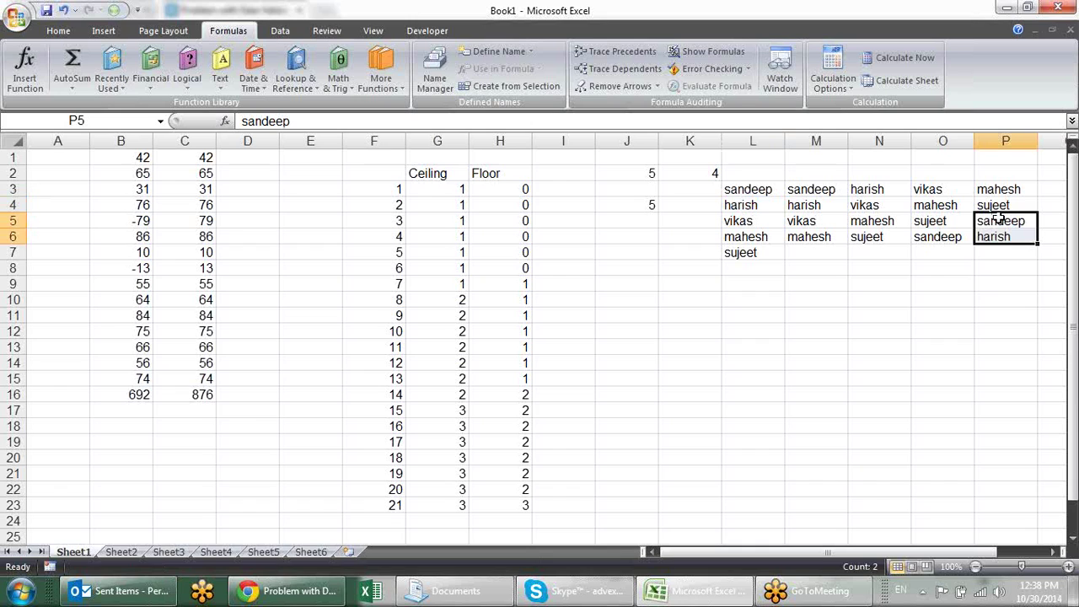
Step: Build the fifth combination in column Q by copying L7 to Q3 and L3:L5 to Q4
click(762, 251)
key(ctrl+c)
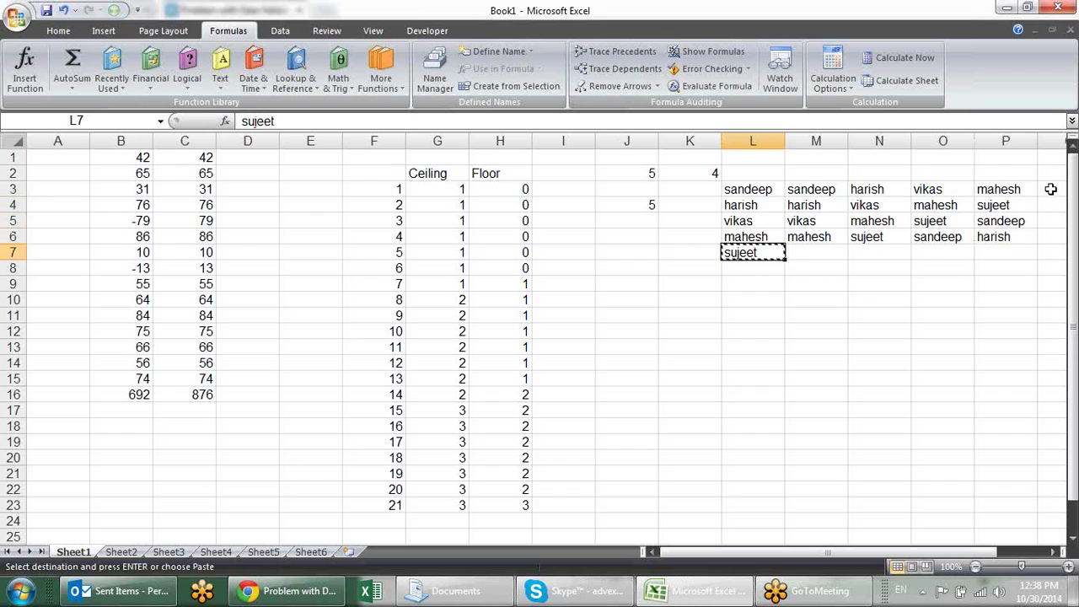
click(1047, 188)
key(Return)
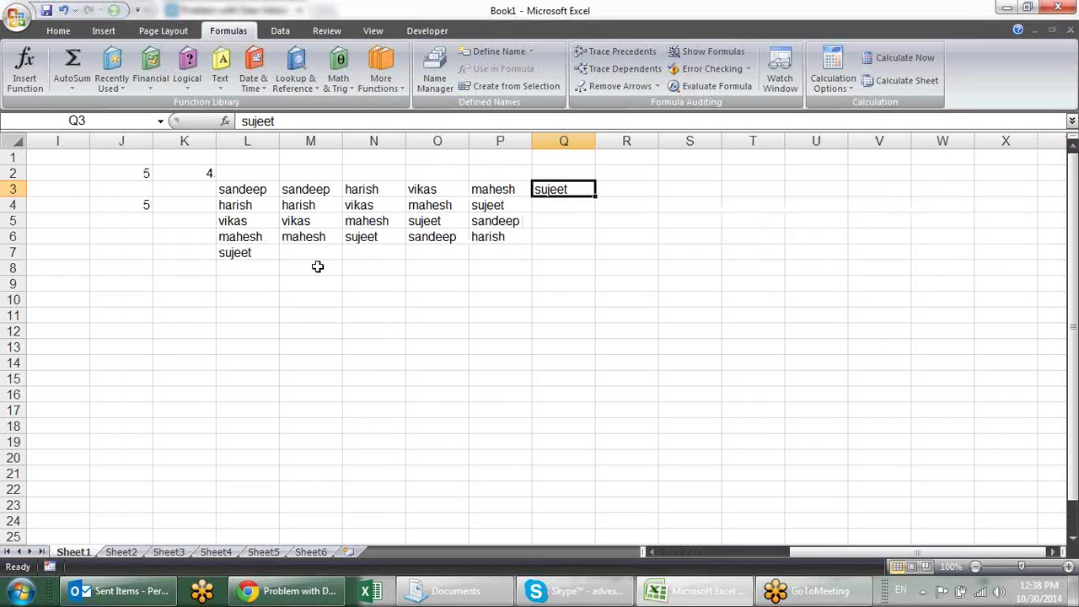
click(257, 194)
drag(257, 194, 265, 216)
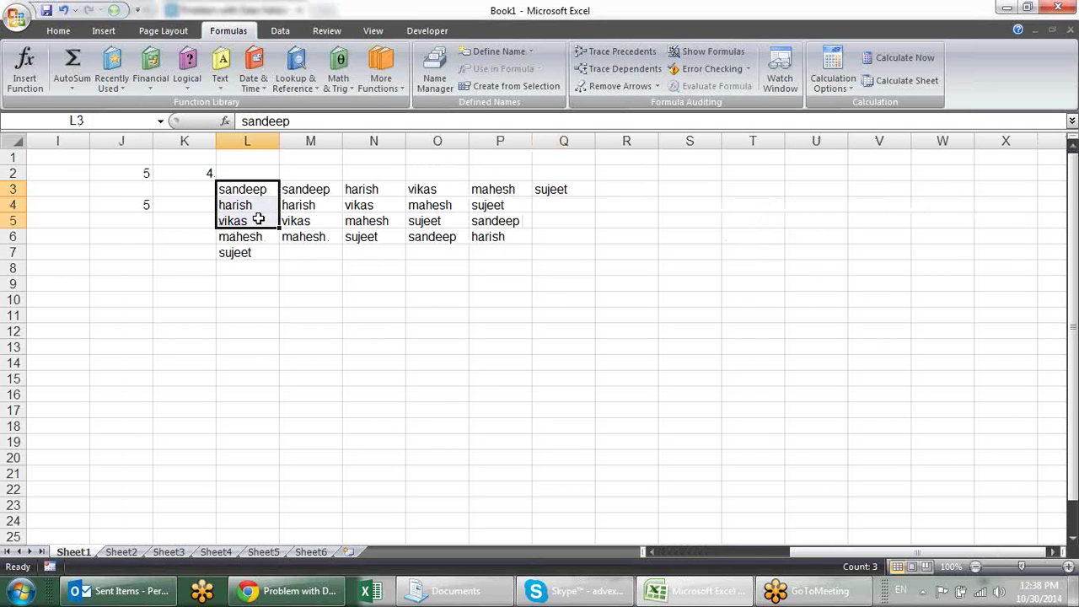
key(ctrl+c)
click(569, 200)
key(Return)
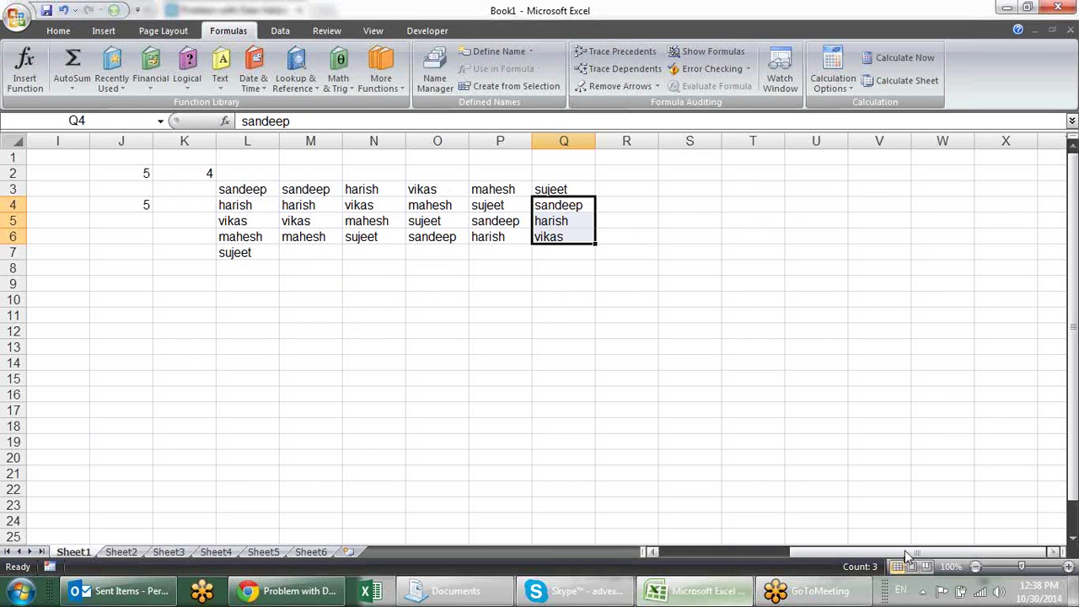
Step: Review the COMBIN formula in cell J4 and look through the list of math and trigonometry functions
drag(833, 553, 707, 576)
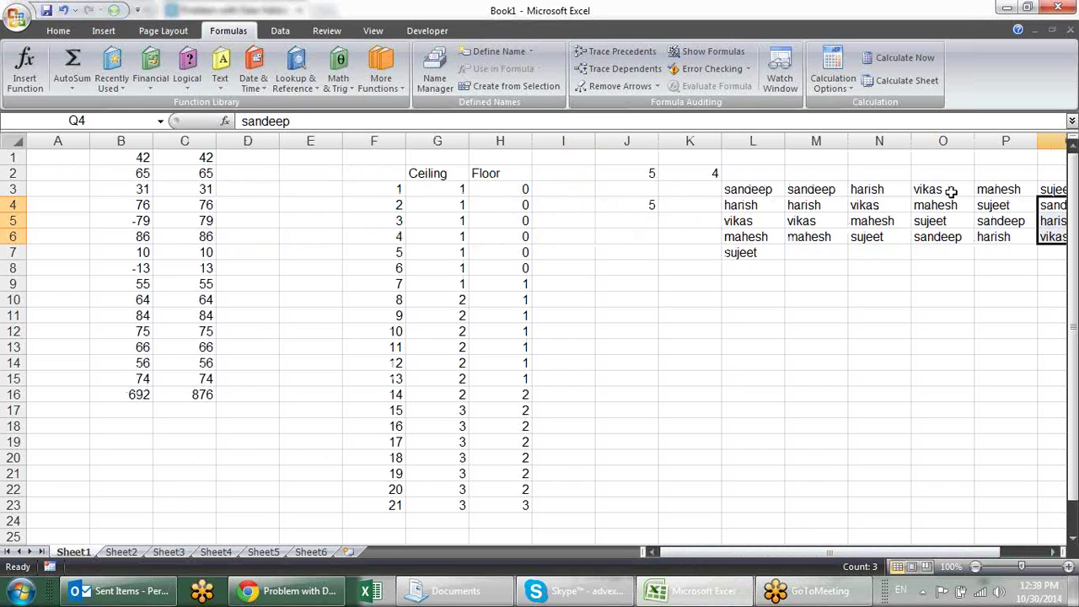
click(649, 300)
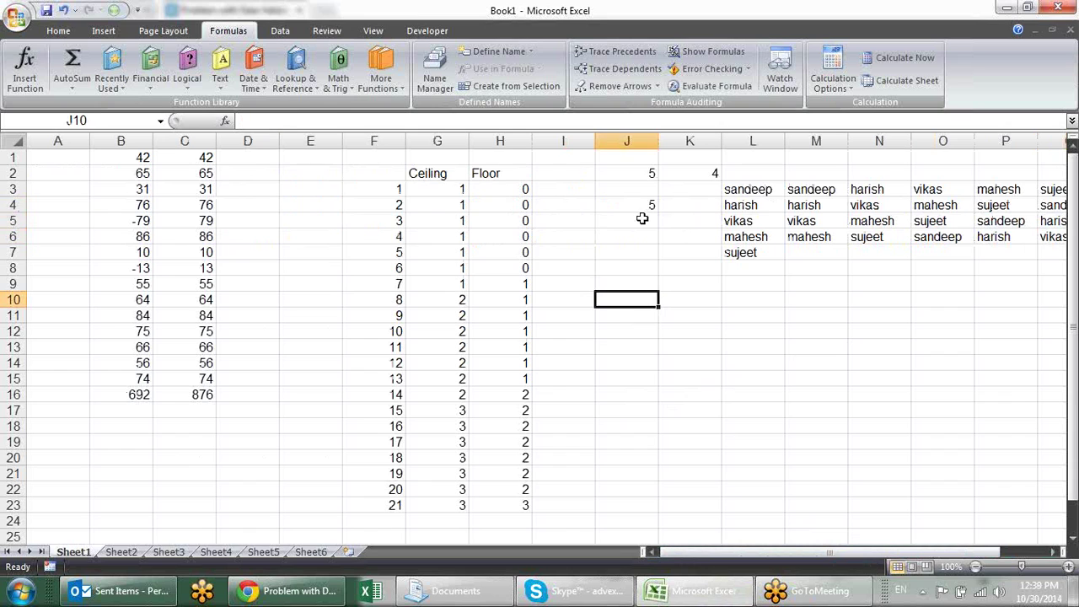
double_click(634, 203)
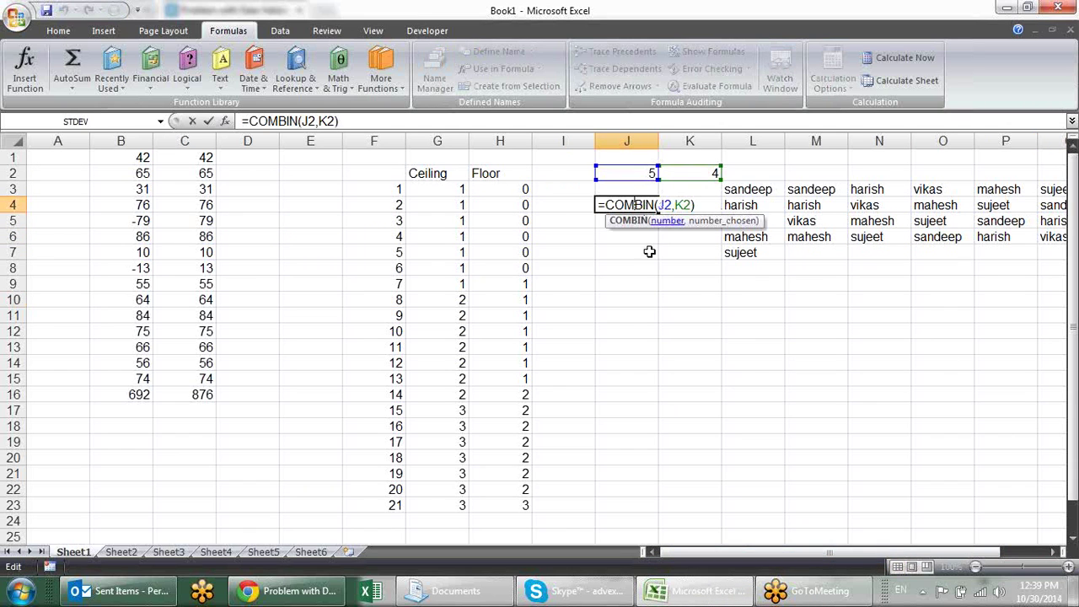
click(624, 318)
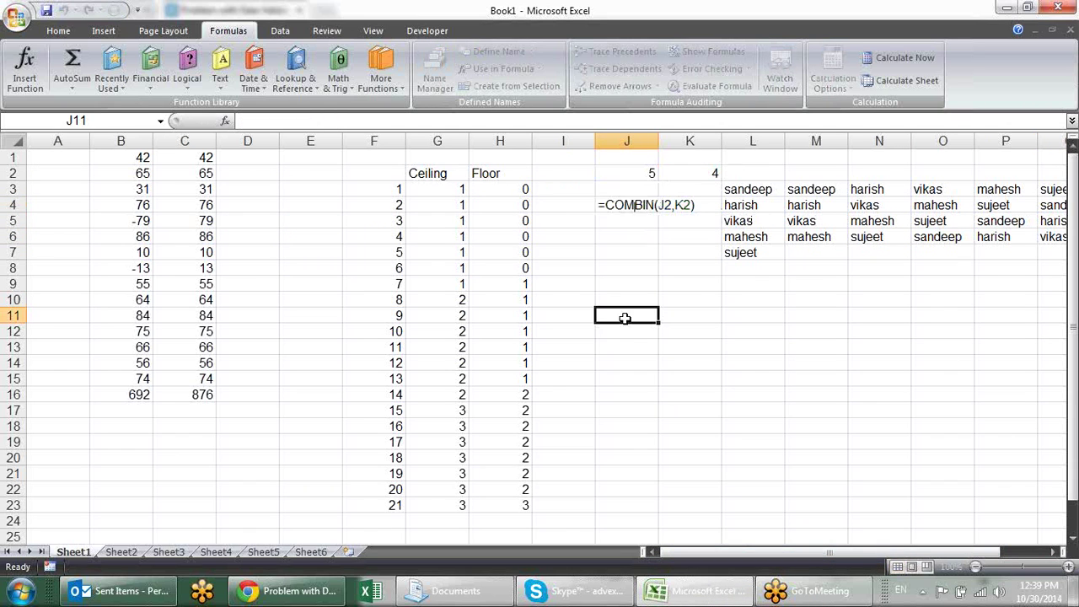
click(309, 93)
click(338, 83)
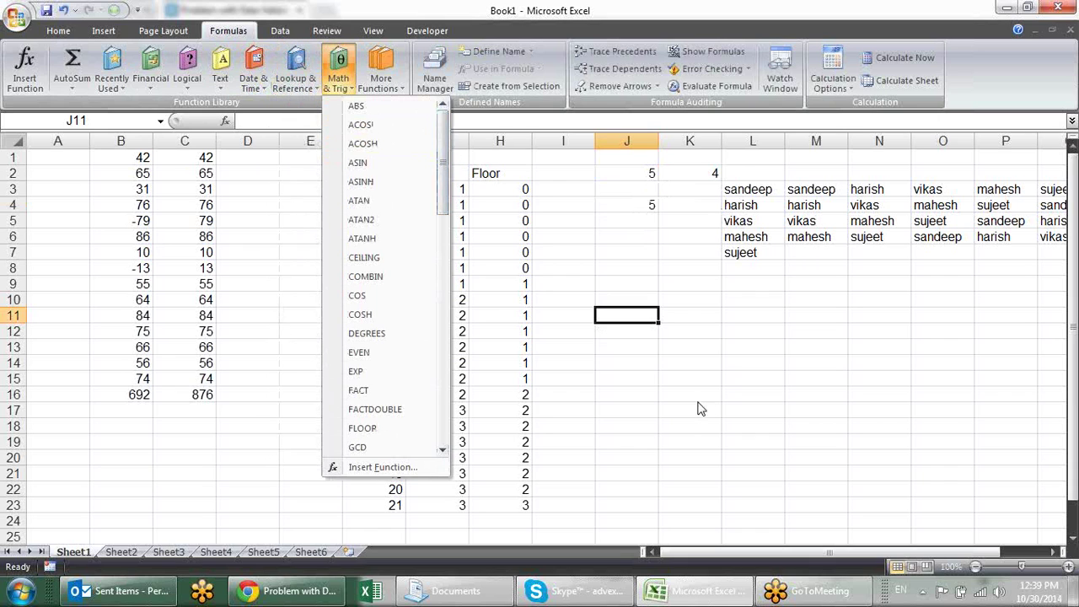
click(657, 370)
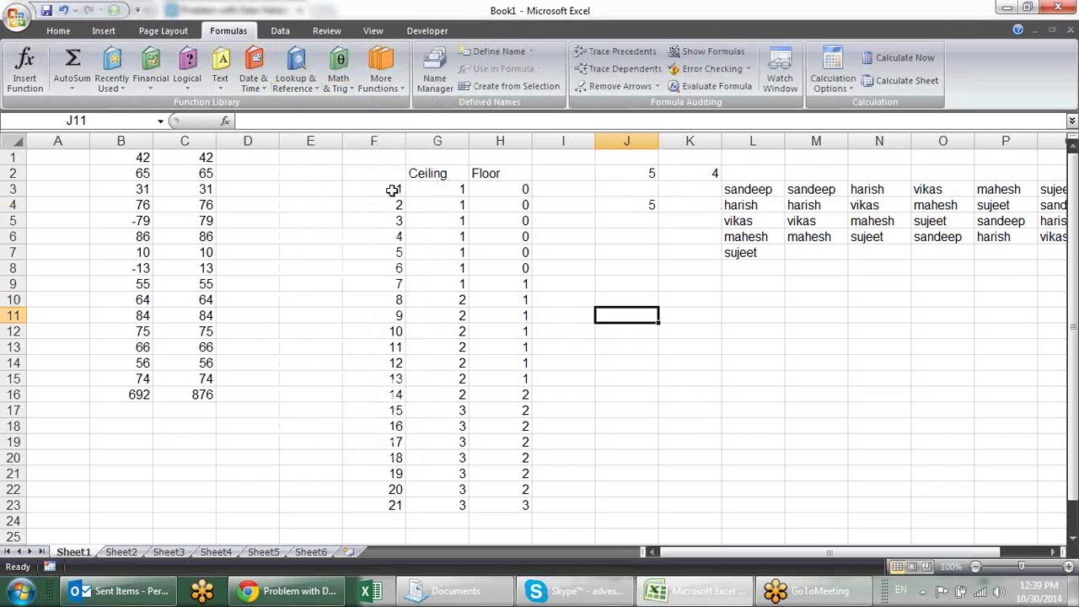
Step: Insert a new column before column J and enter the headings Even in I2 and Odd in J2
right_click(646, 142)
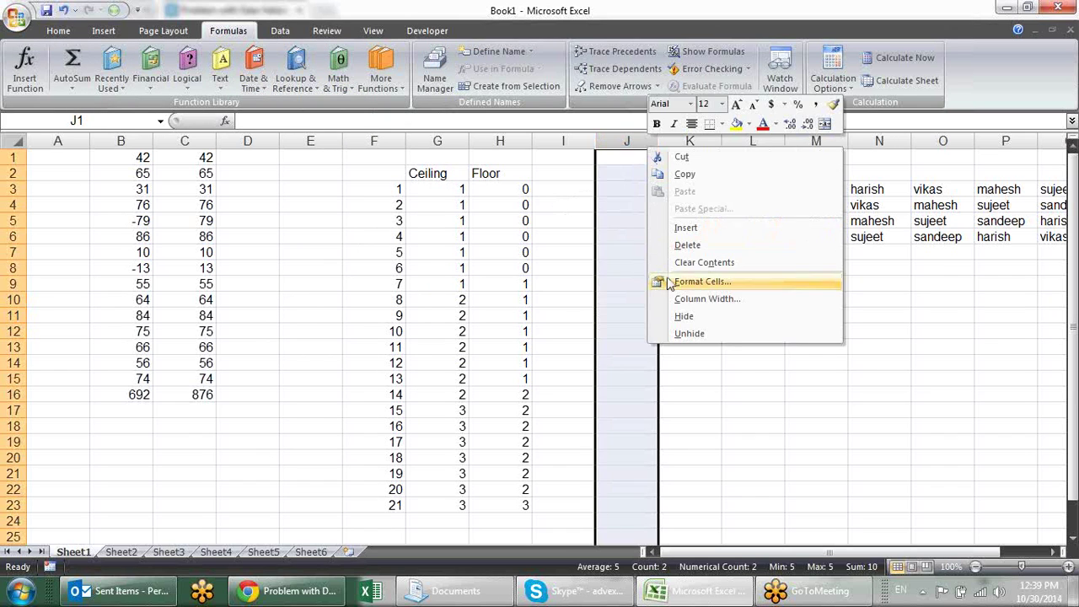
click(685, 228)
click(562, 175)
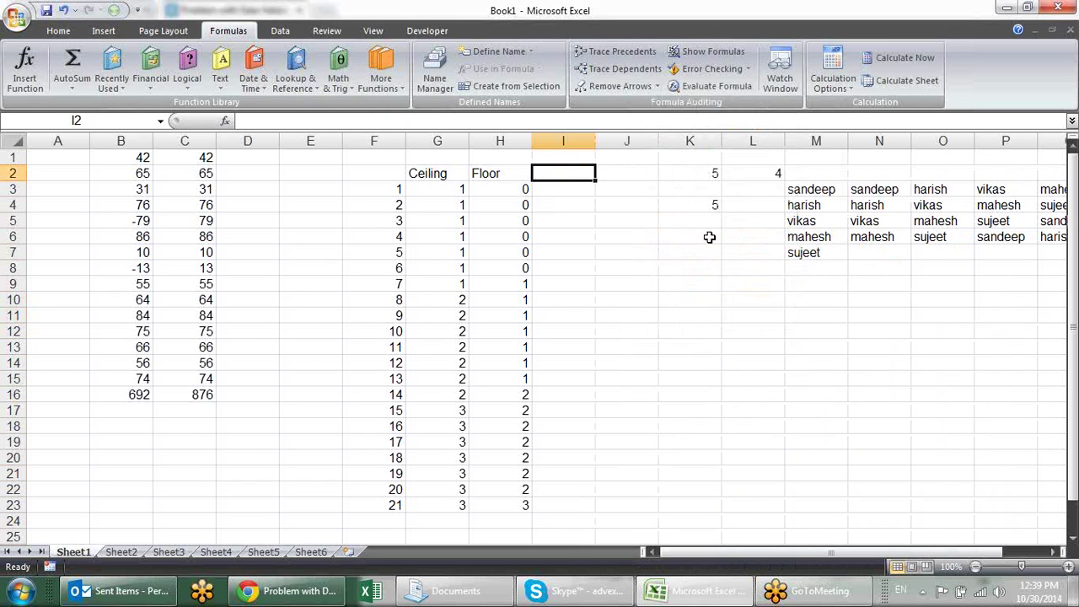
text(Even)
key(Tab)
text(Odd)
key(Return)
Step: Enter the formula =EVEN(F3) in cell I3 and fill it down to I23
text(=eve)
key(Tab)
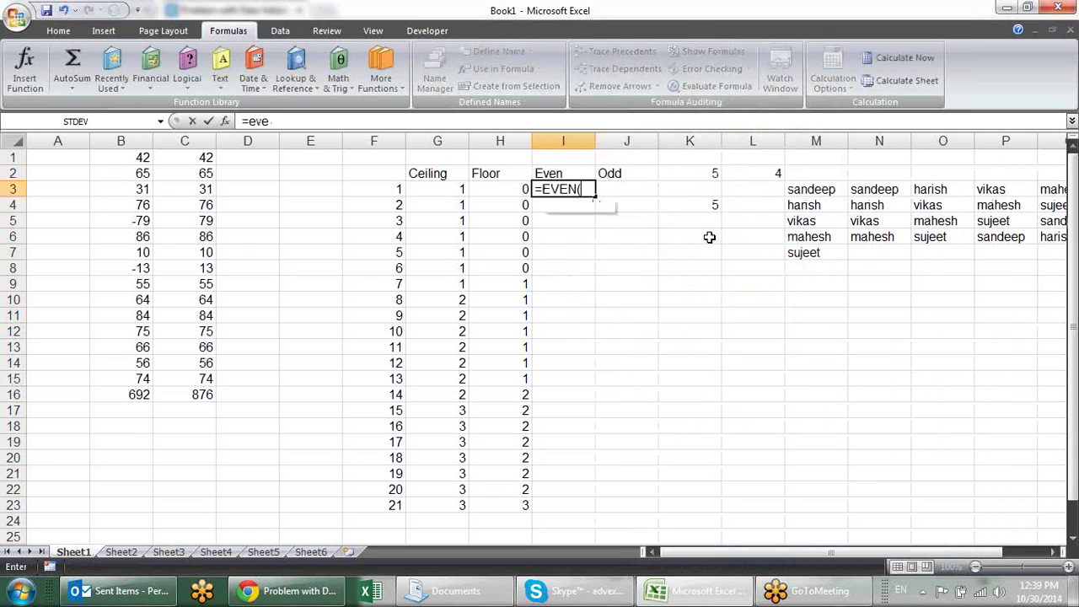
click(389, 190)
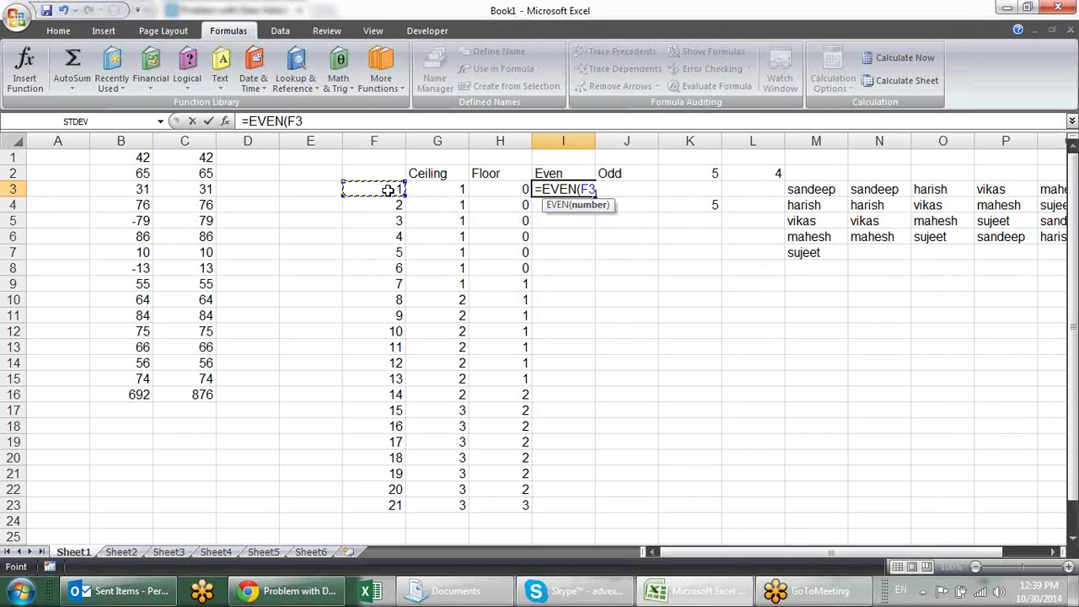
text())
key(Return)
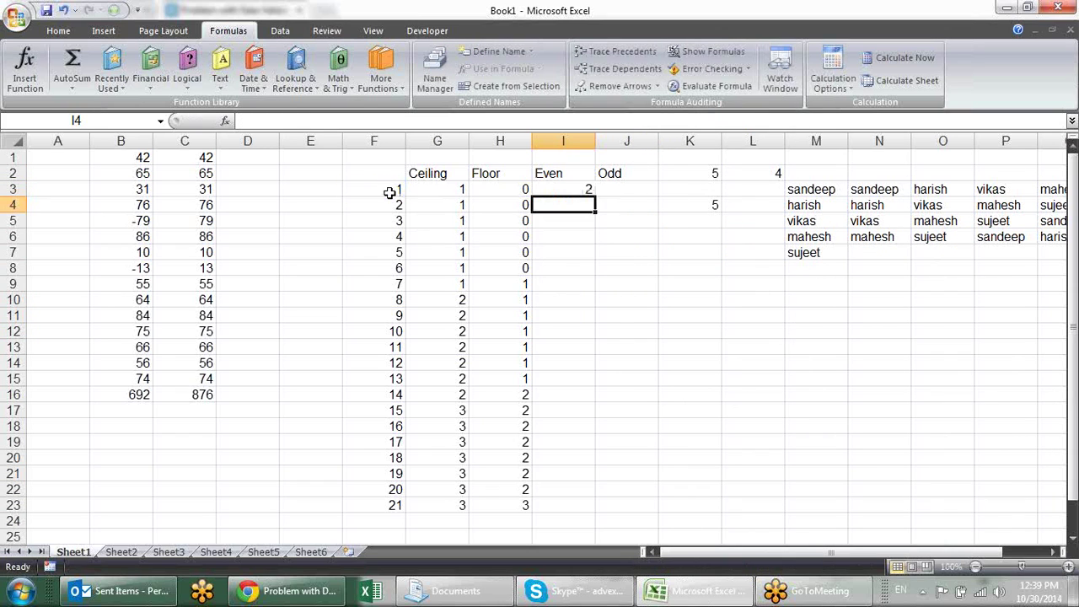
click(572, 190)
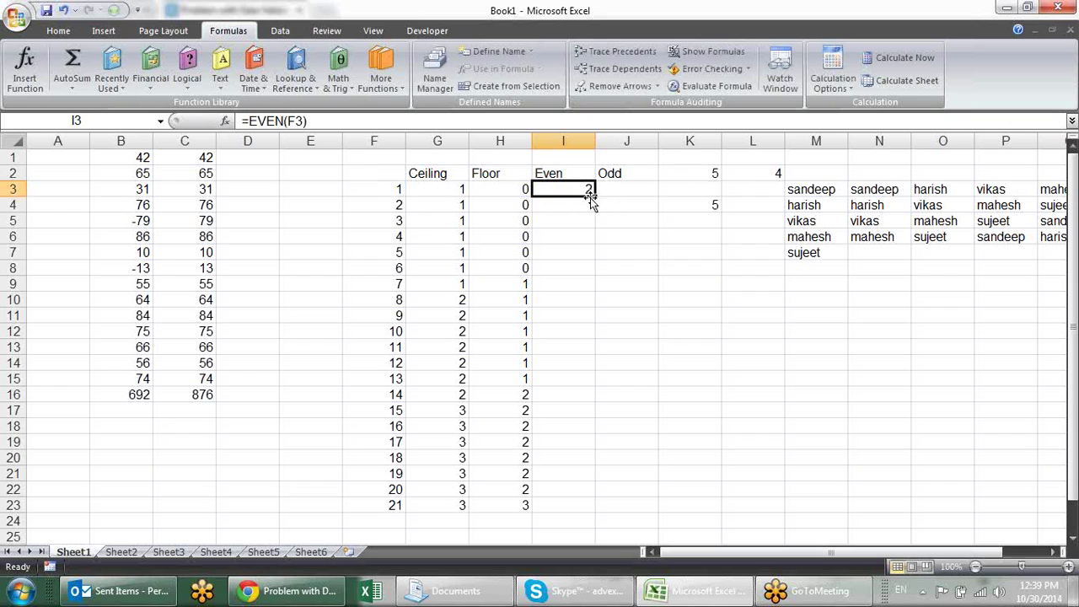
drag(591, 195, 578, 514)
Step: Enter the ODD function in cell J3 with F3 as its number
click(616, 188)
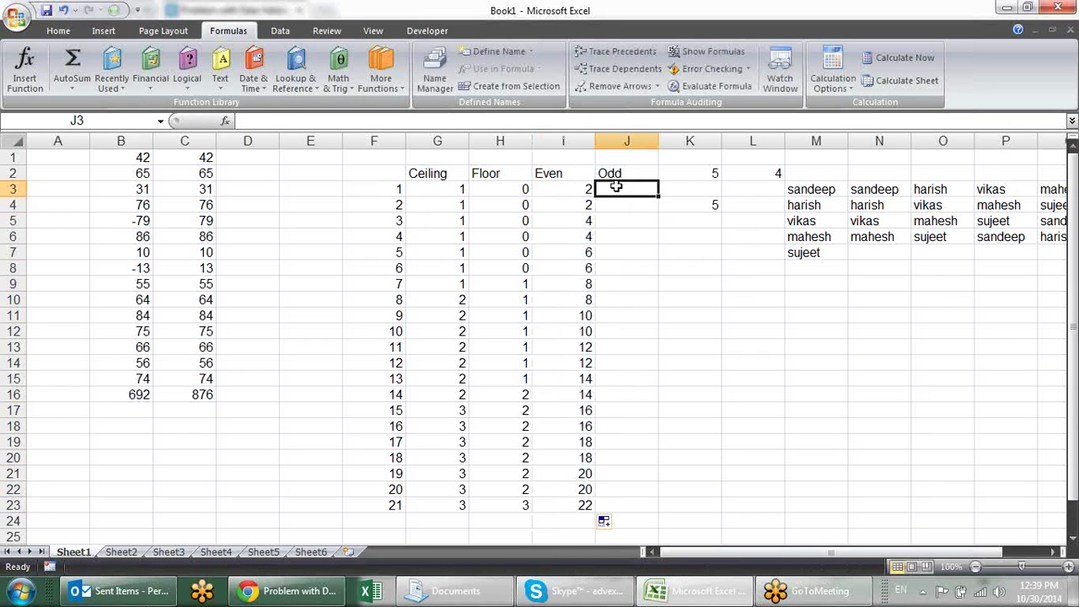
text(=odd)
key(Tab)
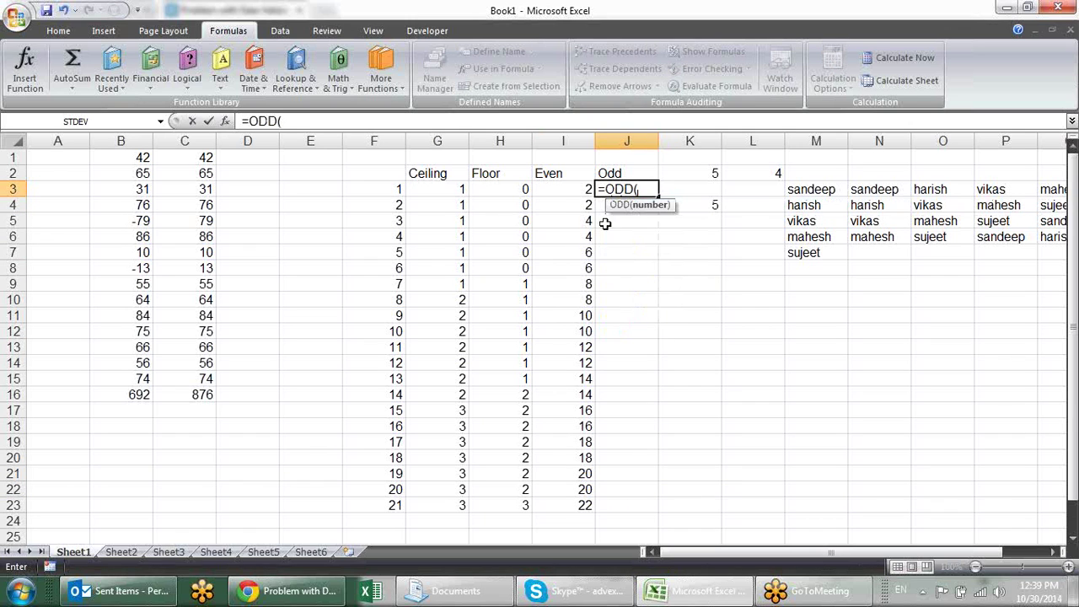
click(384, 188)
key(Return)
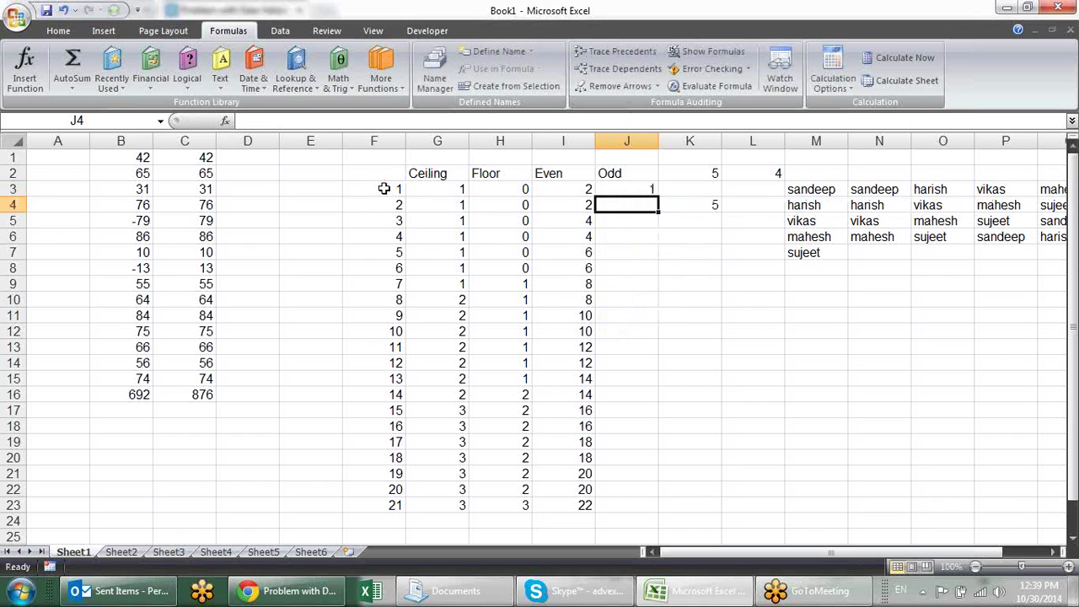
right_click(383, 188)
click(645, 172)
click(646, 173)
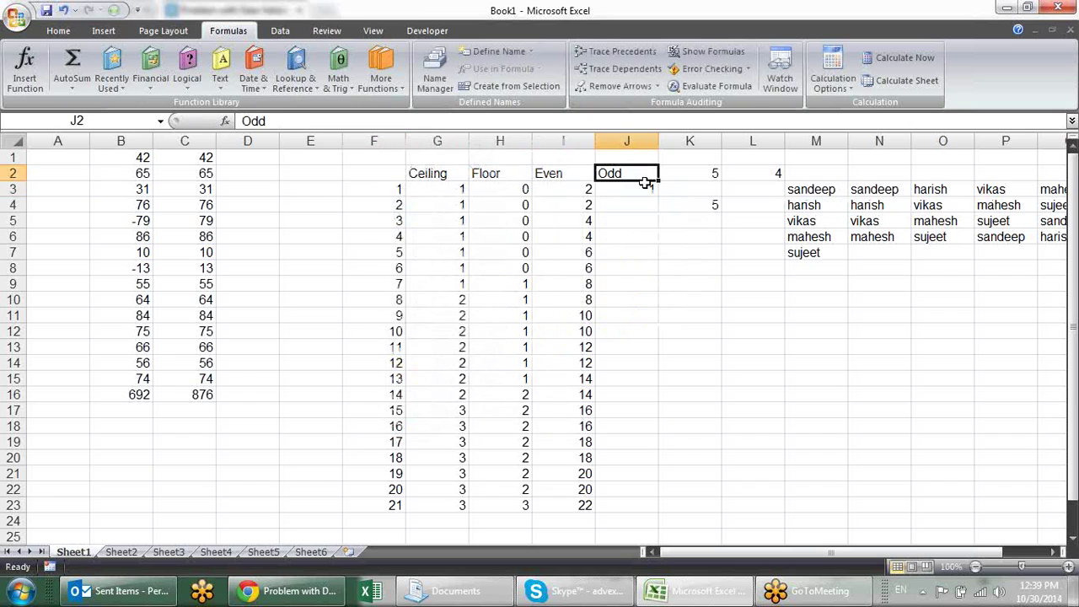
Step: Fill the ODD formula in cell J3 down to J23
click(651, 192)
double_click(658, 195)
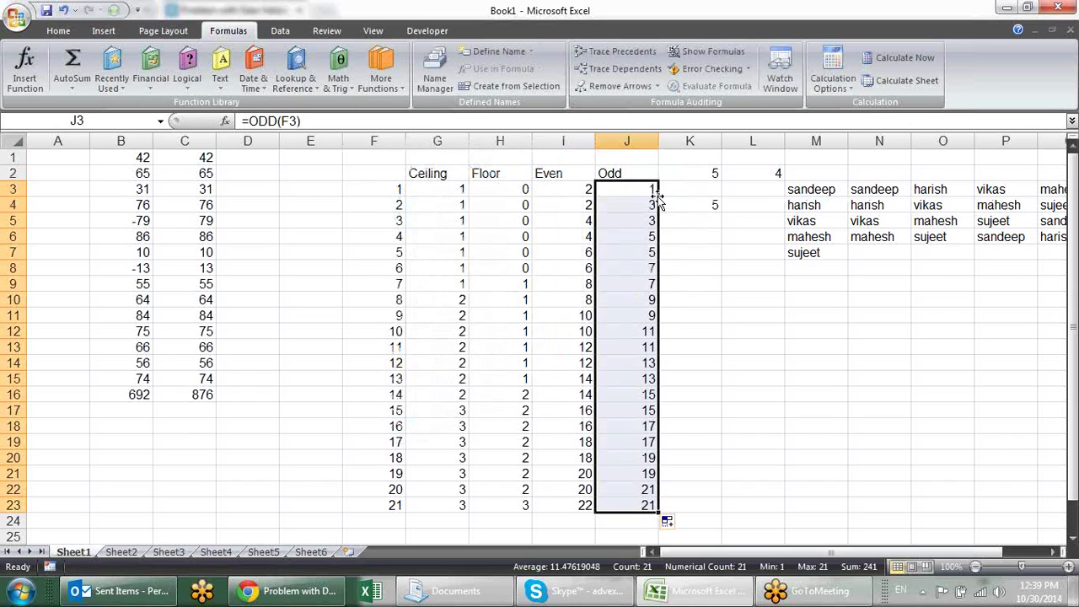
click(802, 380)
Step: Compare the EVEN and ODD results in rows 4 to 6 of columns I and J
click(588, 204)
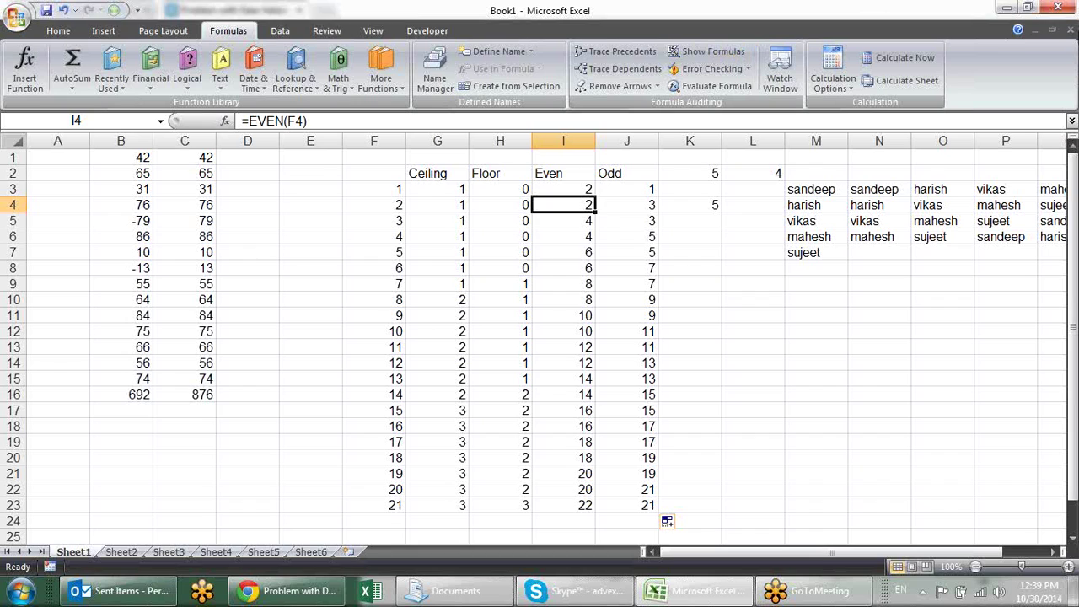
click(1070, 31)
click(632, 208)
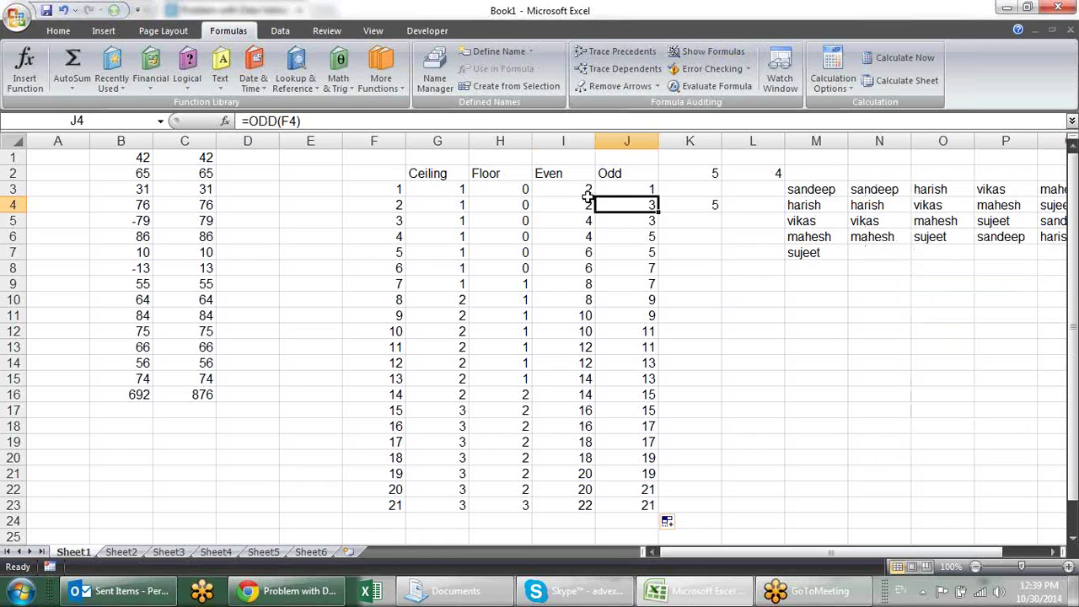
click(595, 209)
click(595, 236)
click(630, 234)
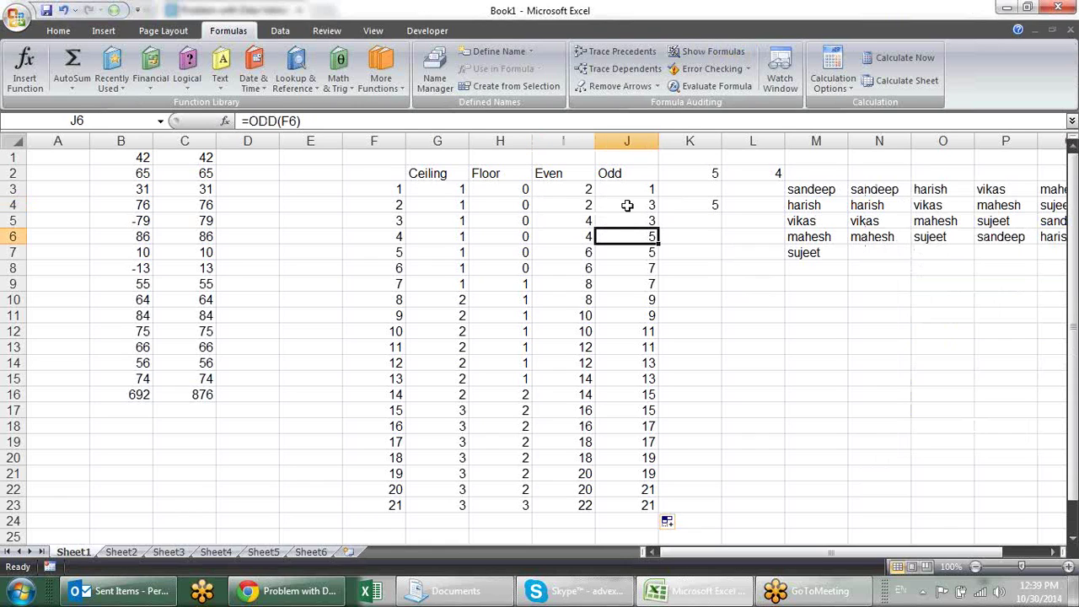
click(570, 199)
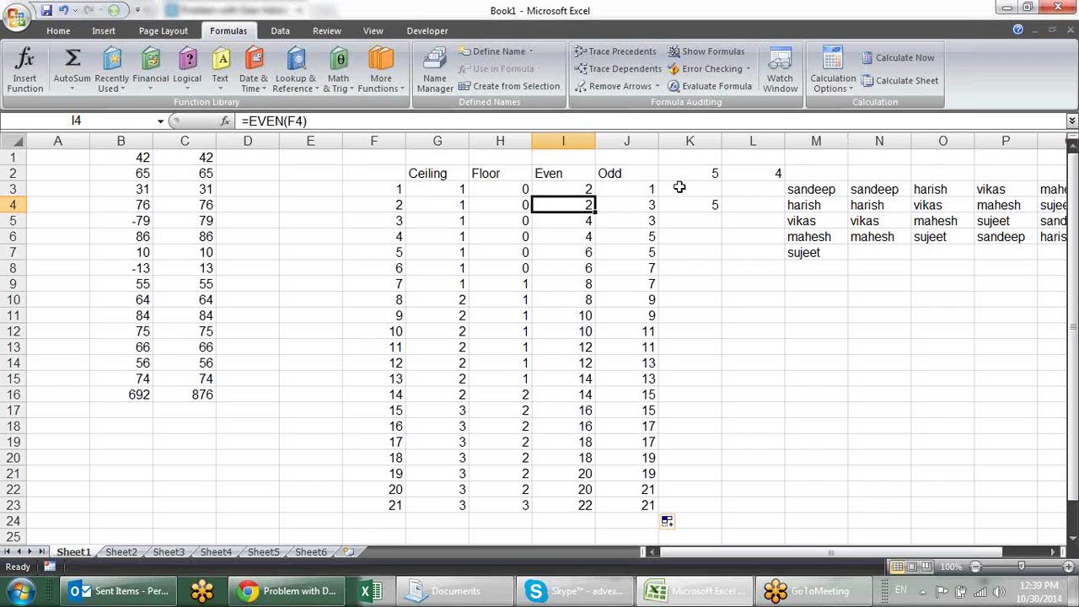
Step: Inspect the EVEN formula in I3 and the ODD formula in J3, checking which cell they reference
double_click(547, 190)
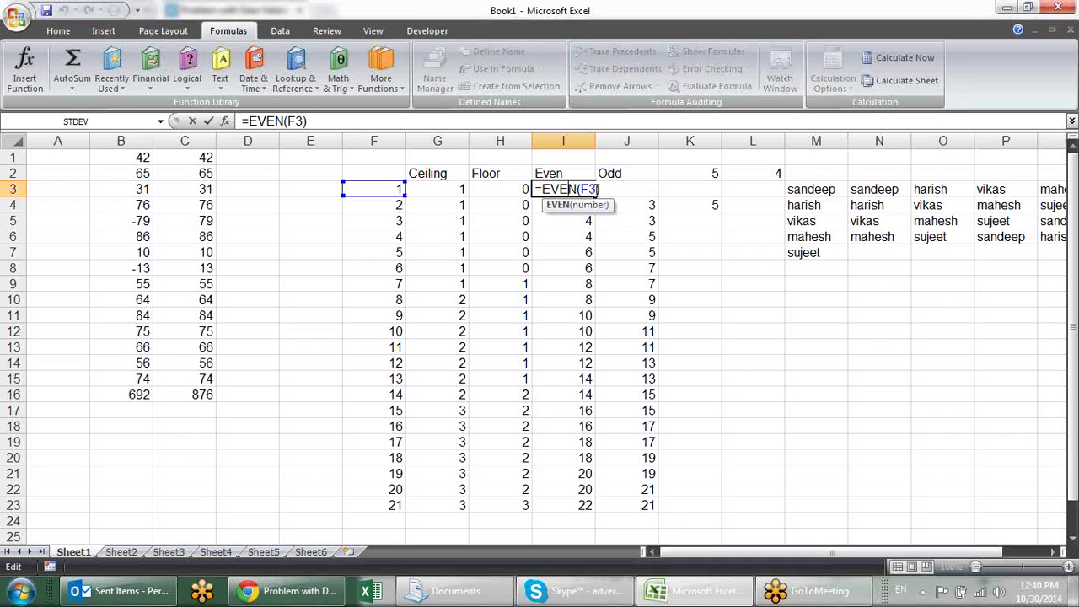
click(623, 194)
double_click(622, 190)
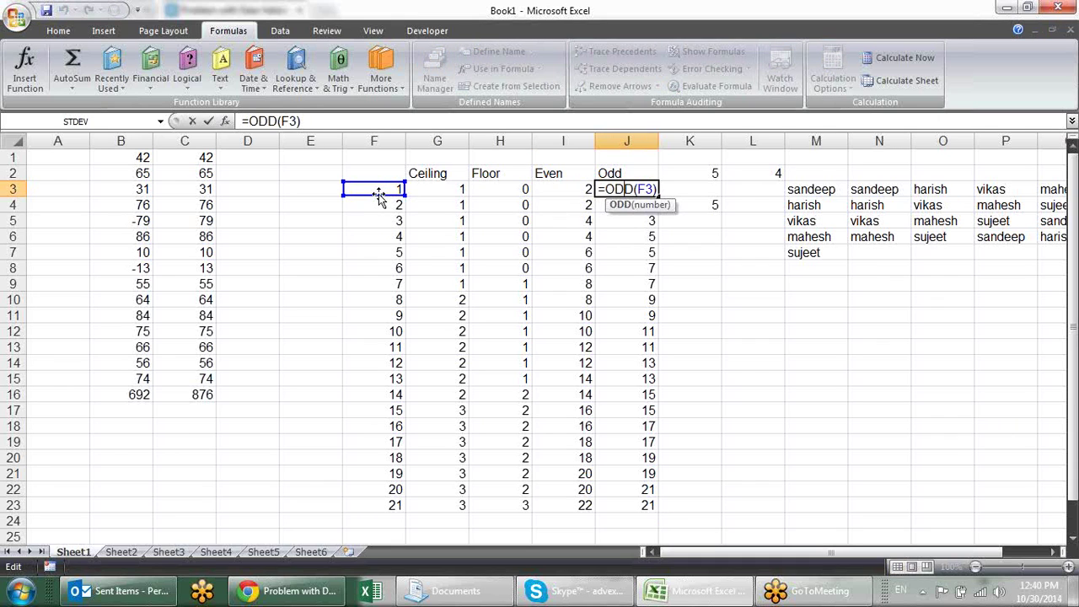
key(Escape)
Step: Examine how the EVEN results down column I and the ODD result in J3 relate to the series in column F
click(583, 189)
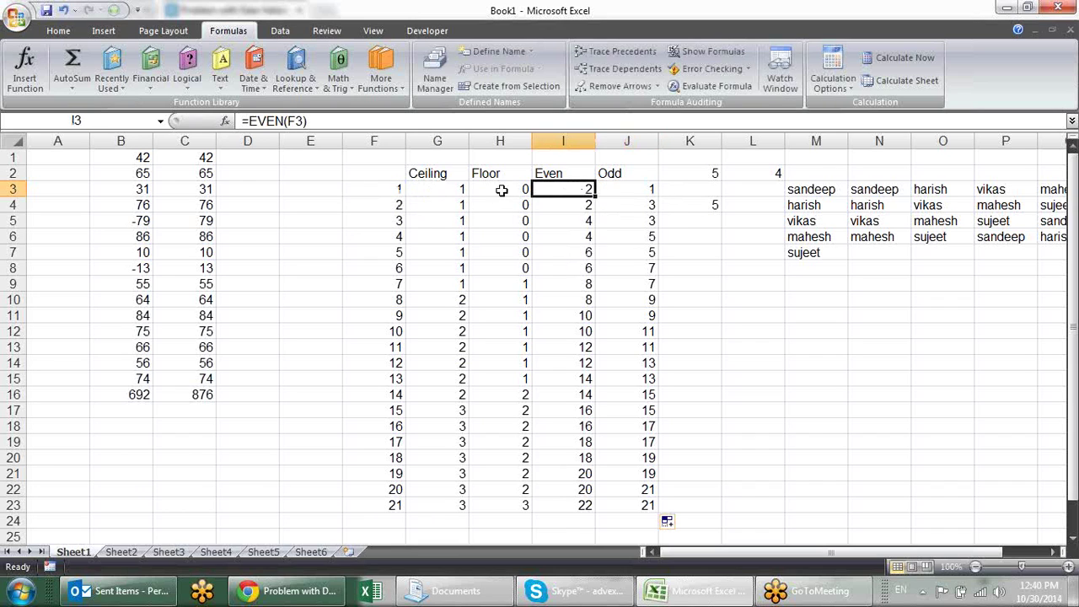
click(586, 212)
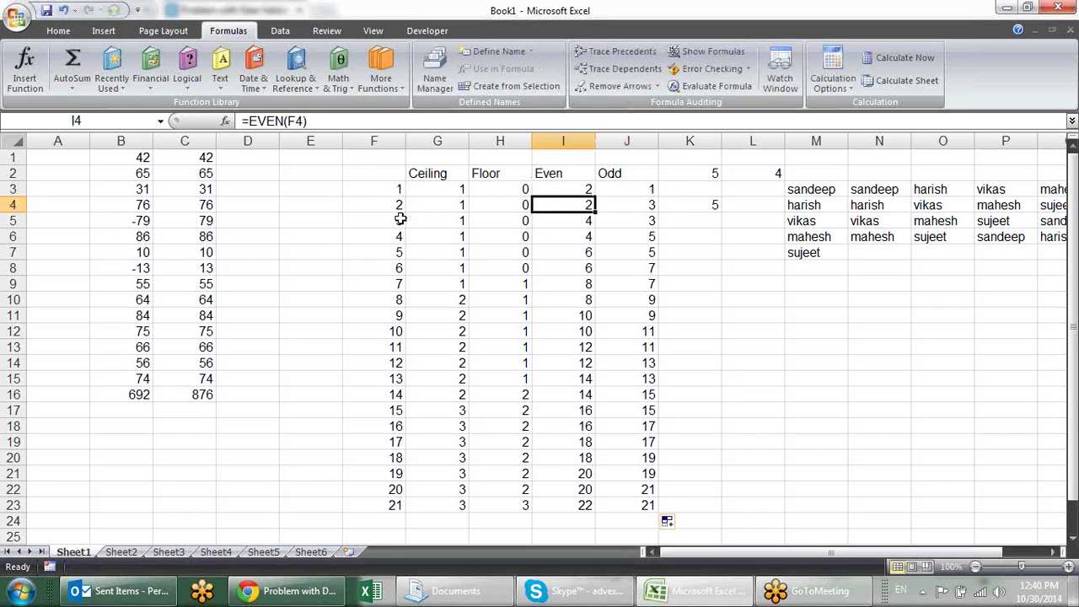
click(573, 233)
click(578, 210)
click(585, 251)
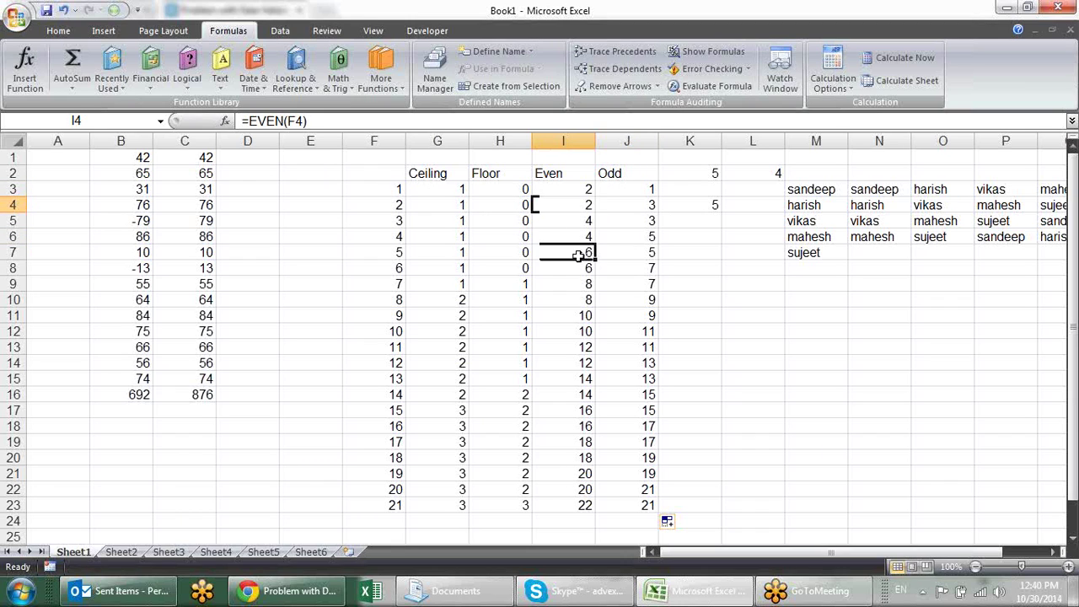
click(586, 314)
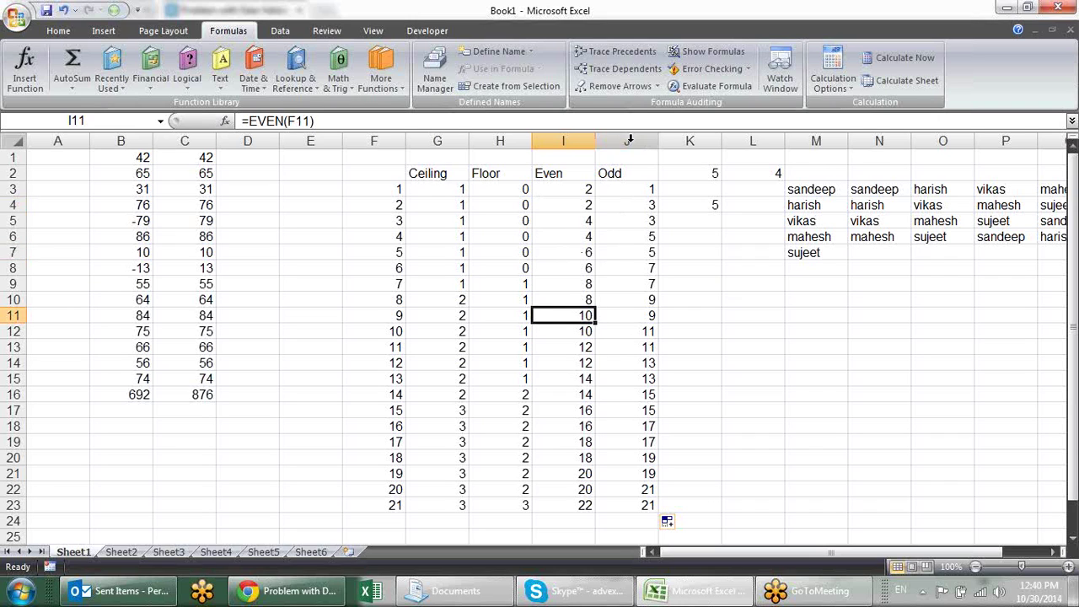
click(640, 194)
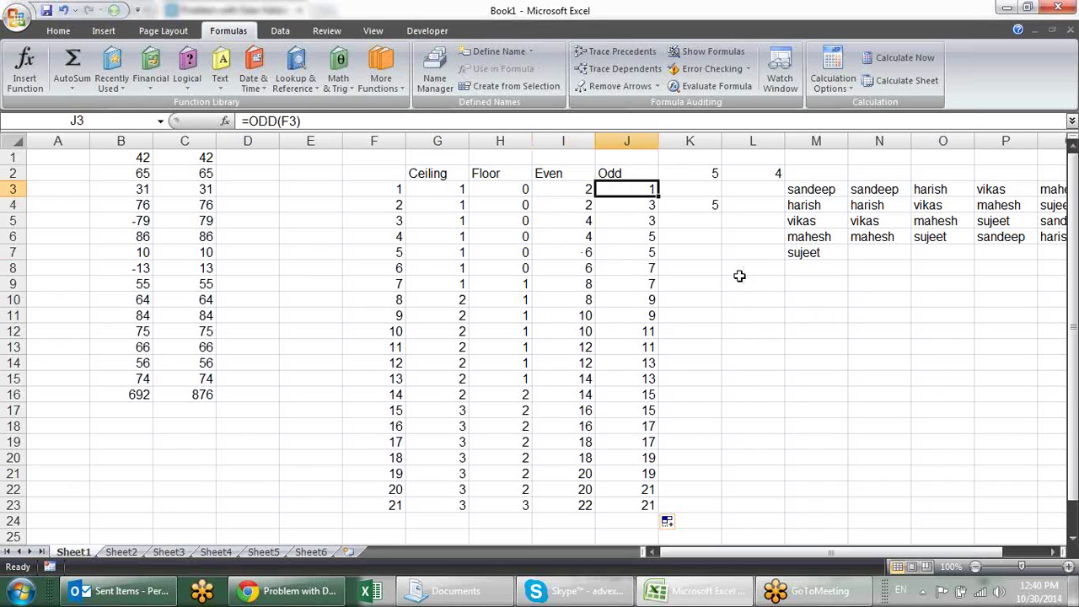
drag(574, 173, 643, 181)
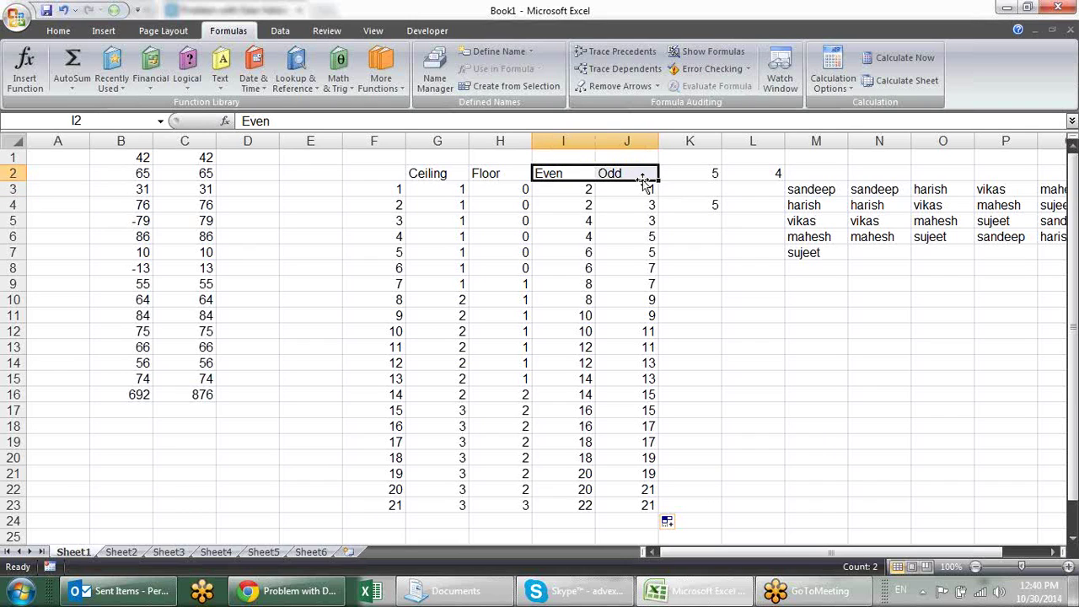
click(761, 362)
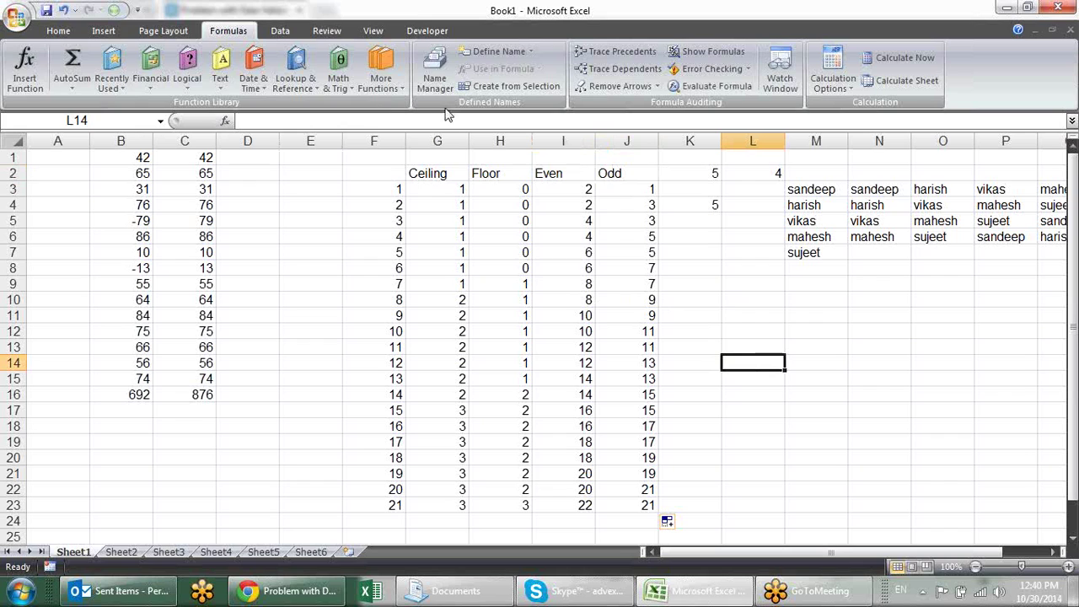
Step: Look through the list of math and trigonometry functions and enter 5 in cell L9
click(335, 91)
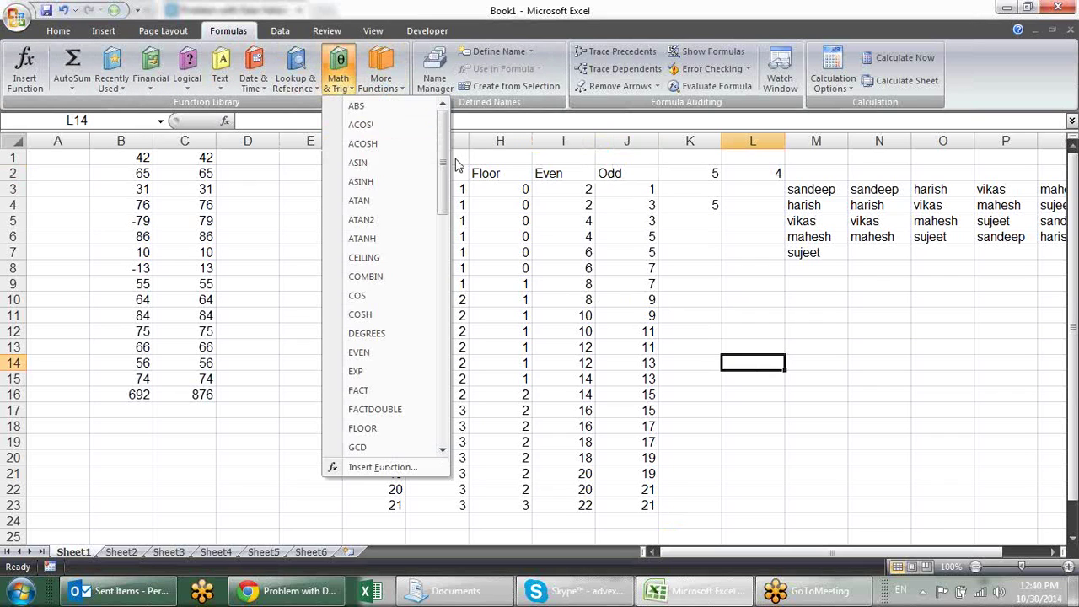
scroll(447, 175, down, 2)
drag(447, 175, 447, 185)
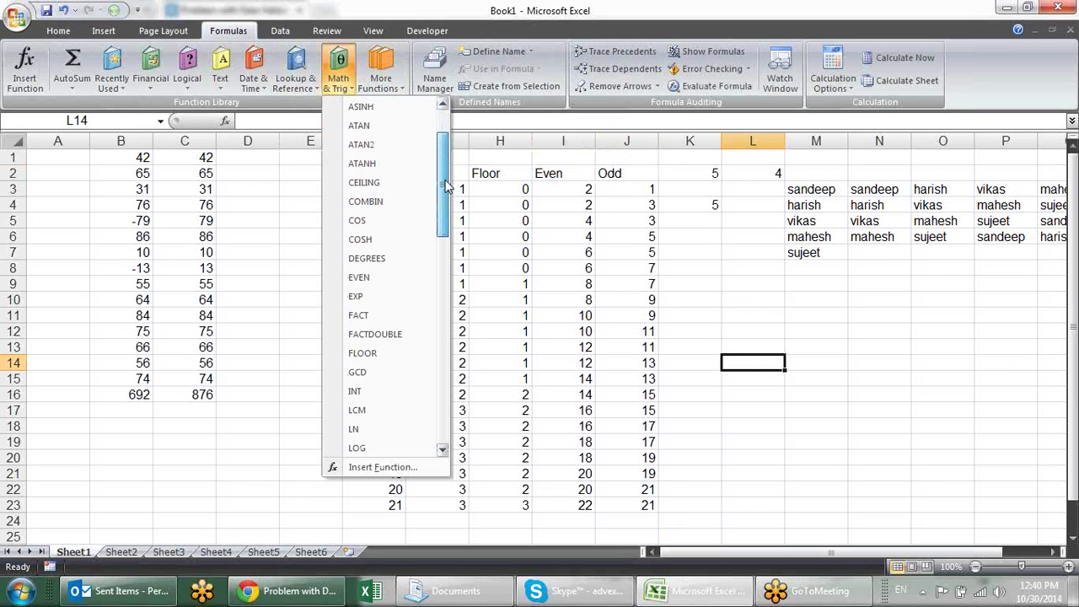
scroll(447, 187, down, 1)
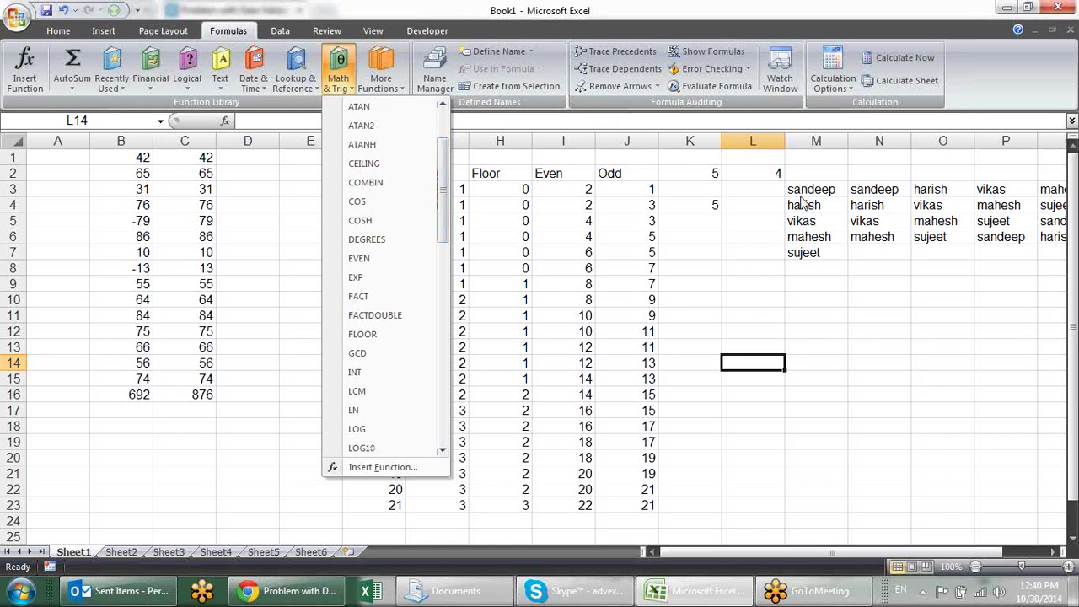
click(738, 278)
click(742, 283)
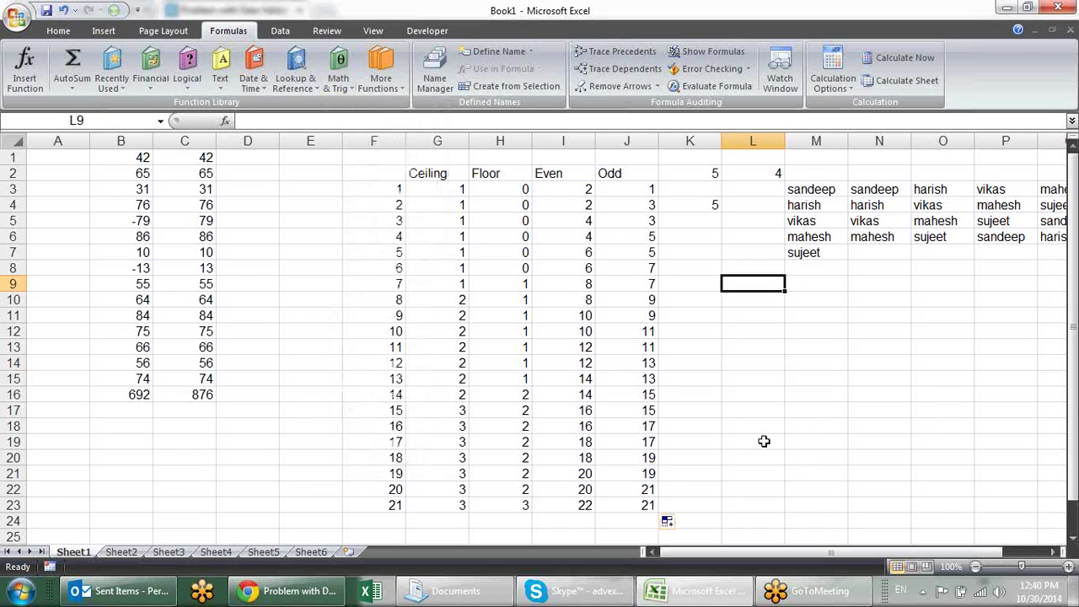
text(5)
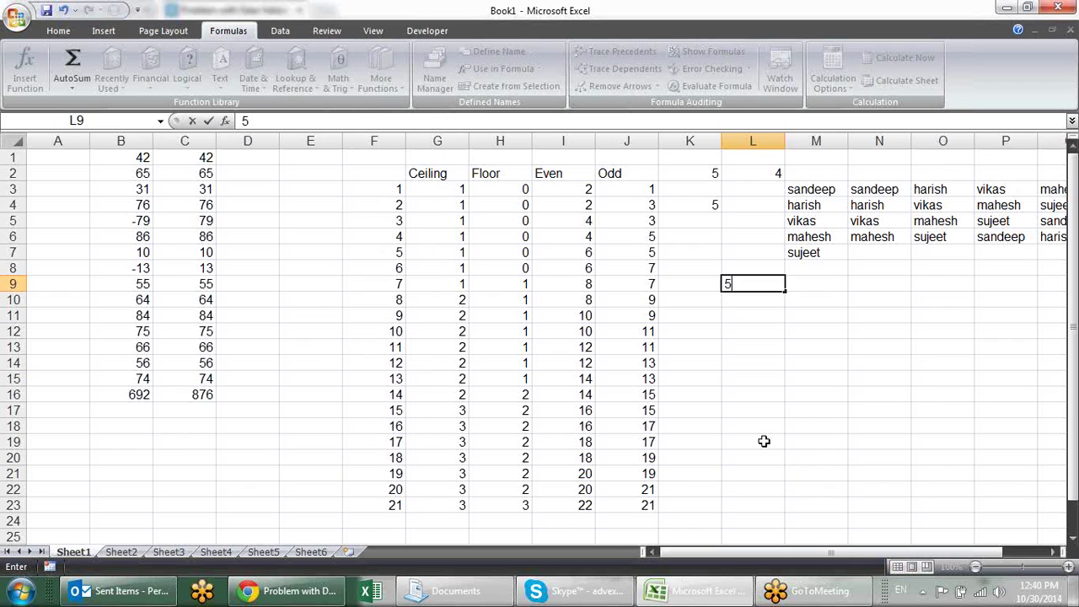
key(Return)
Step: Calculate the factorial of L9 in cell L10 with =FACT(L9)
text(=fa)
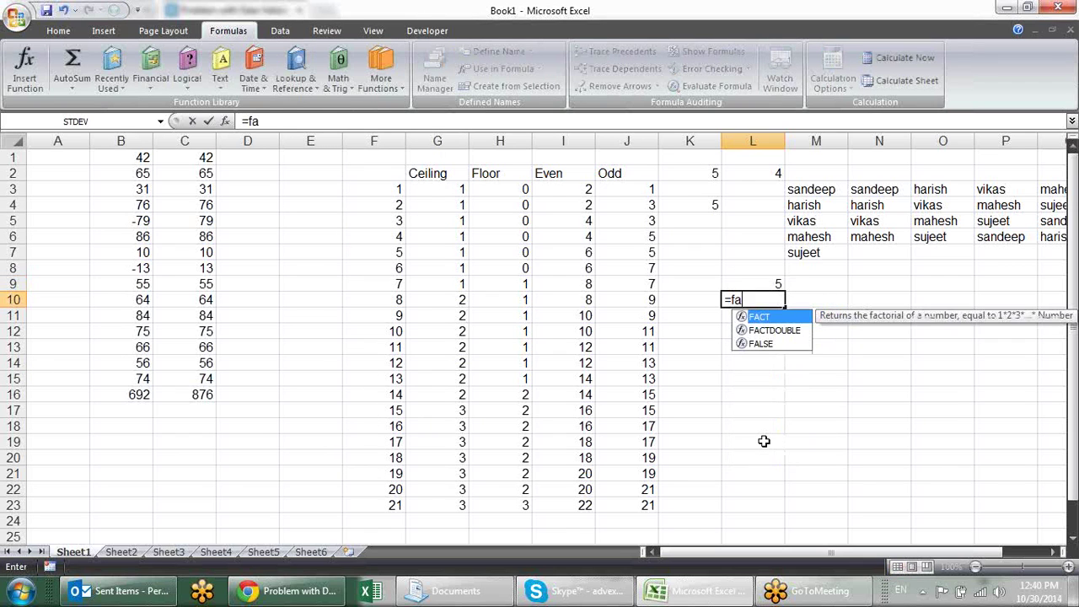
key(Tab)
key(Up)
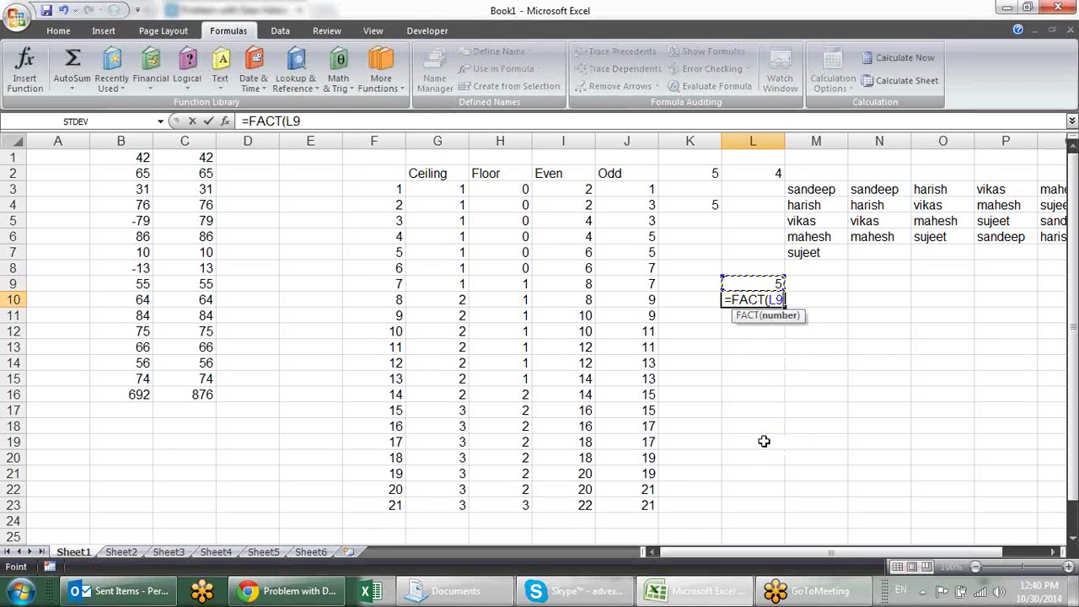
text())
key(Return)
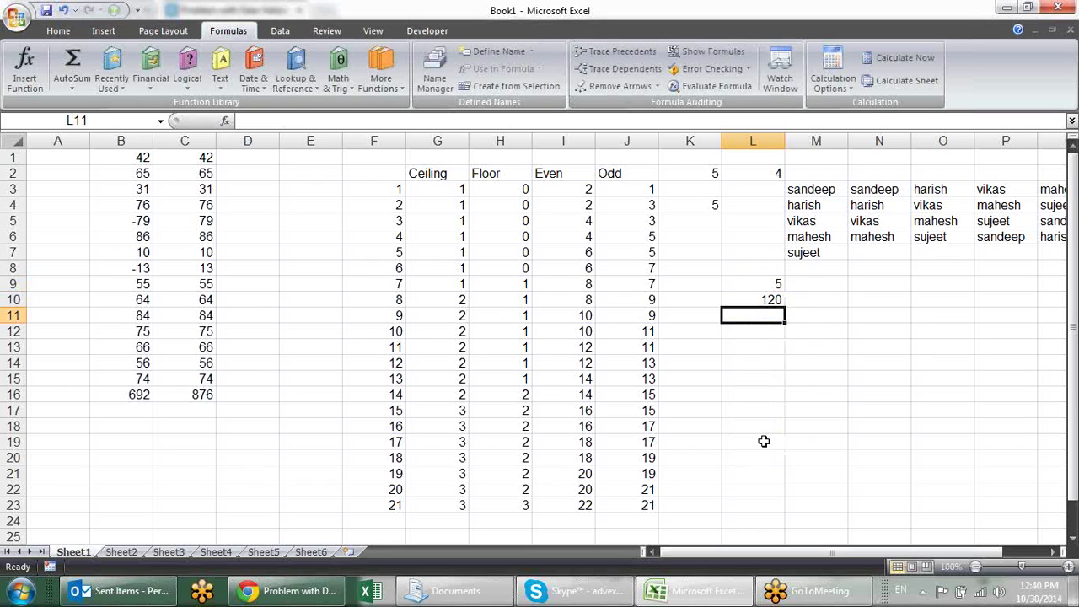
Step: Enter the descending numbers 4, 3, 2 and 1 in cells M9 to P9
key(Up)
key(Up)
key(Right)
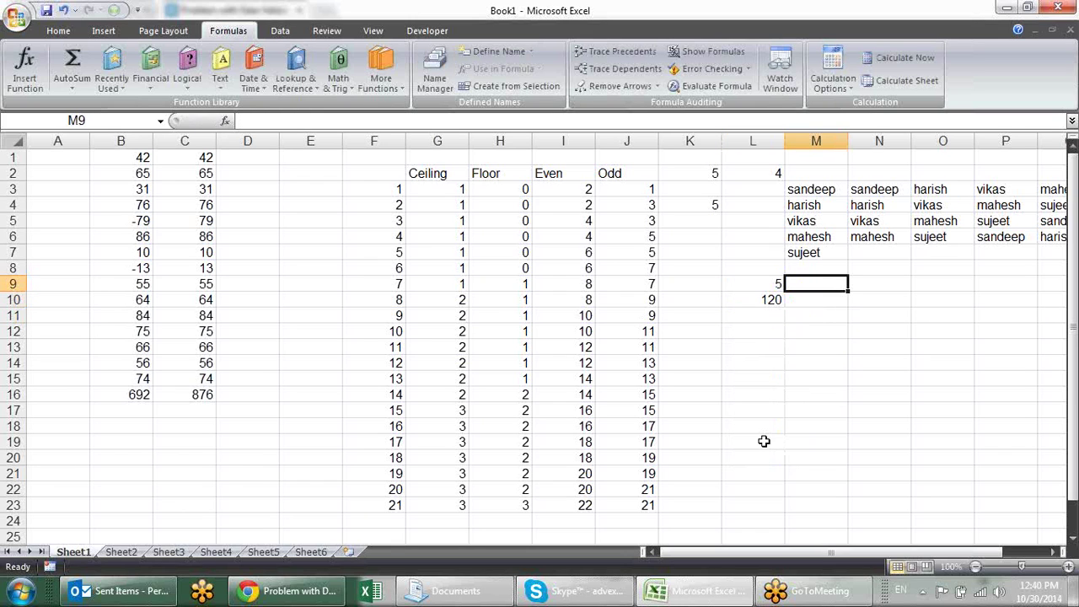
text(4)
key(Tab)
text(3)
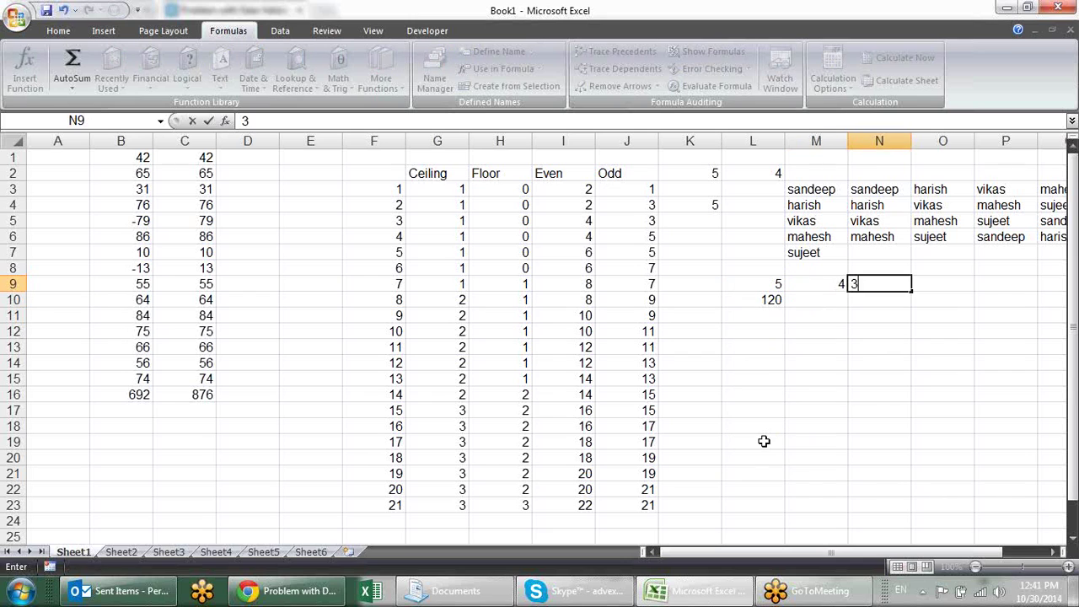
key(Tab)
text(2)
key(Tab)
text(1)
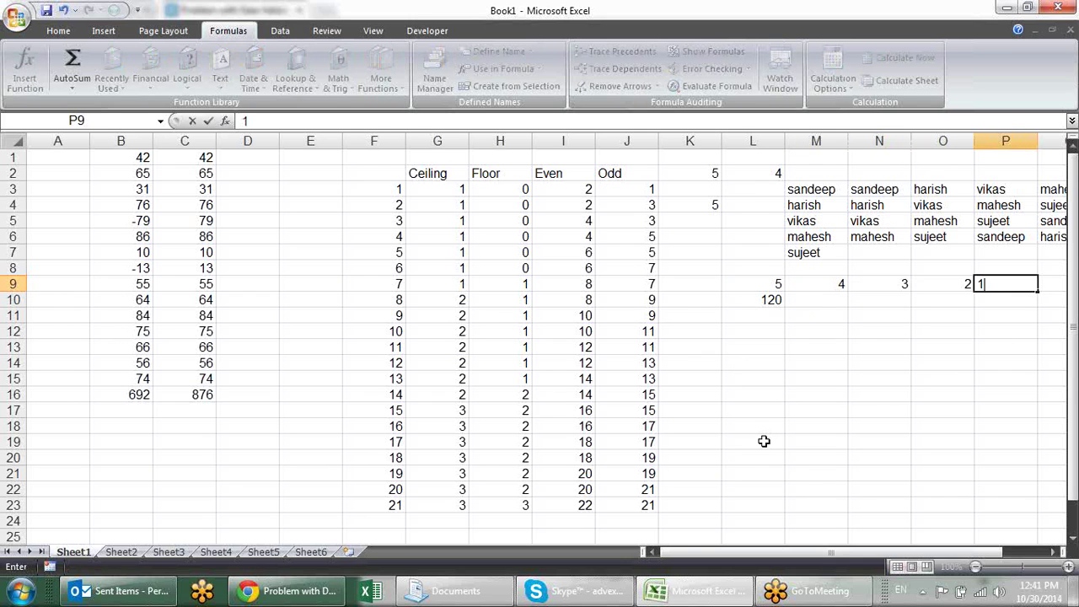
key(Tab)
Step: Multiply the five numbers in row 9 in cell M10 with the formula =L9*M9*N9*O9*P9
key(Left)
key(Down)
key(Down)
key(Up)
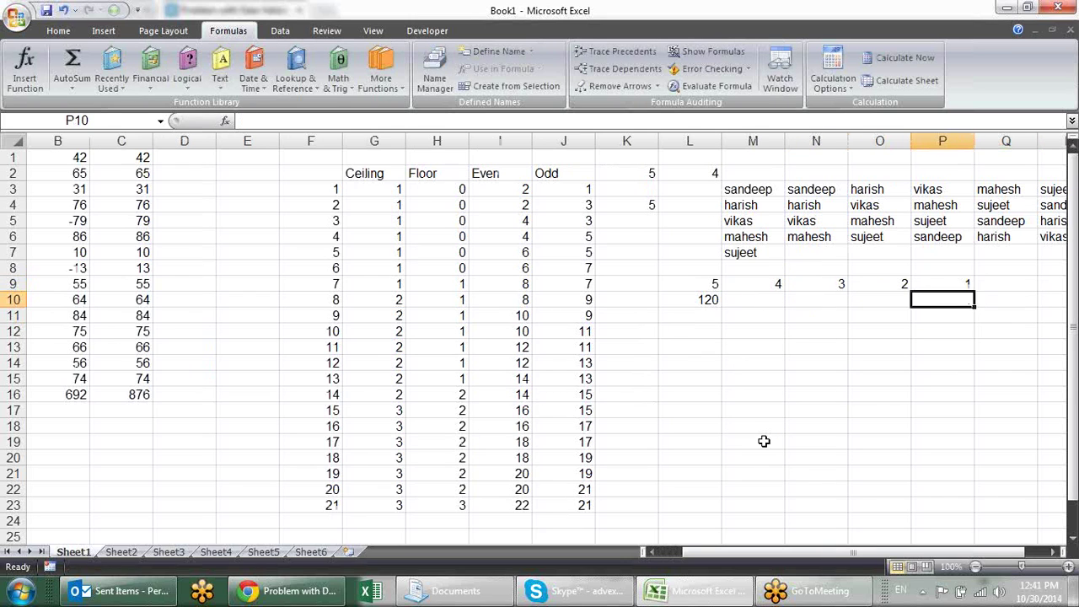
key(Left)
key(Left)
key(Left)
text(=)
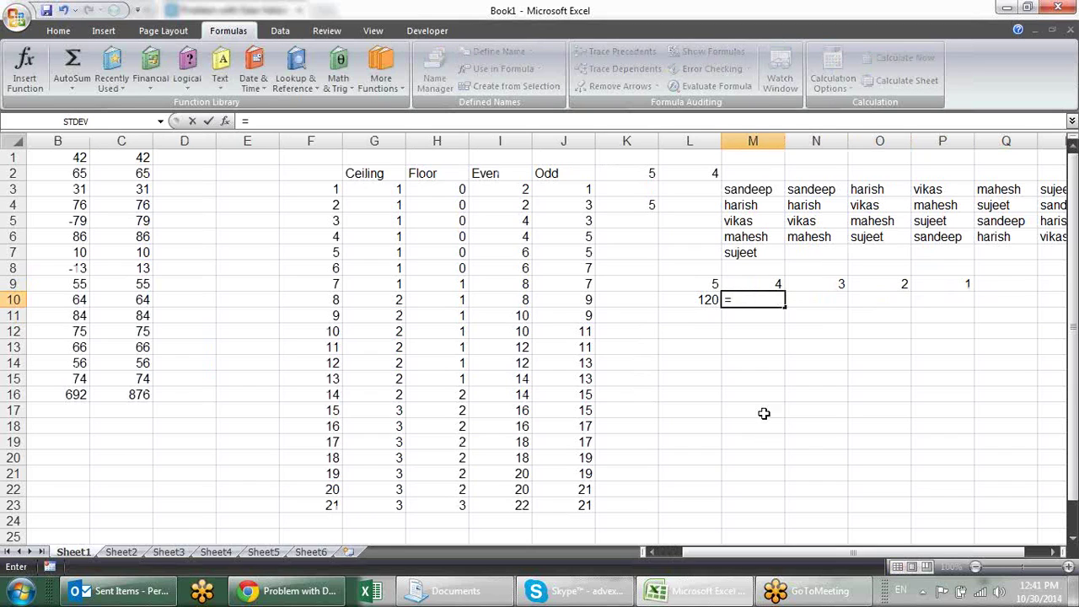
click(715, 285)
text(*)
click(744, 285)
text(*)
click(818, 289)
text(*)
click(896, 285)
text(*)
click(960, 287)
key(Return)
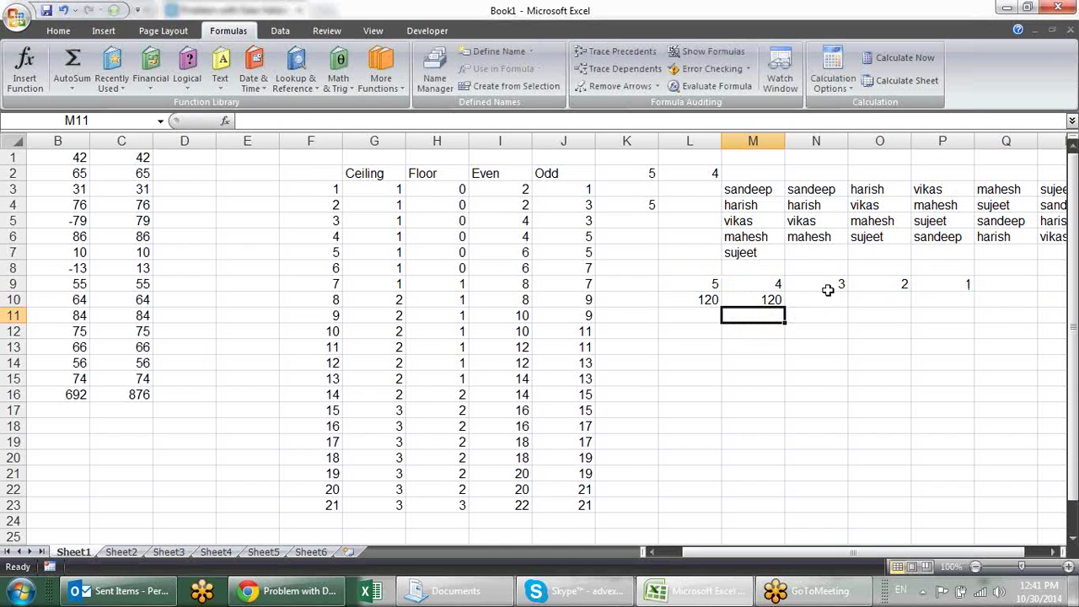
Step: Calculate the double factorial of L9 in cell L11 with =FACTDOUBLE(L9)
click(715, 329)
click(702, 310)
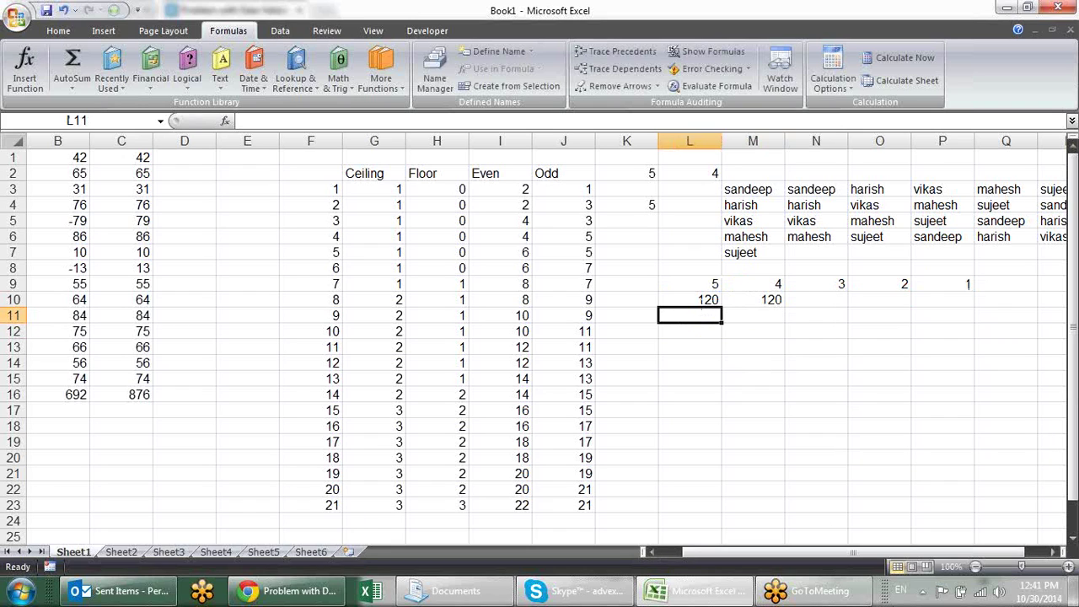
text(=)
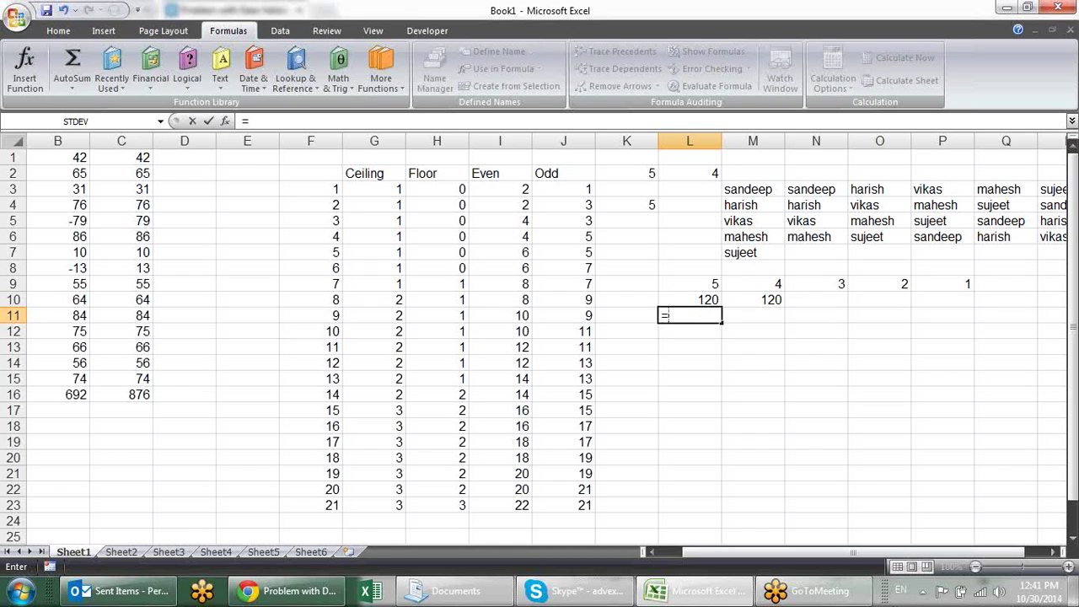
text(fa)
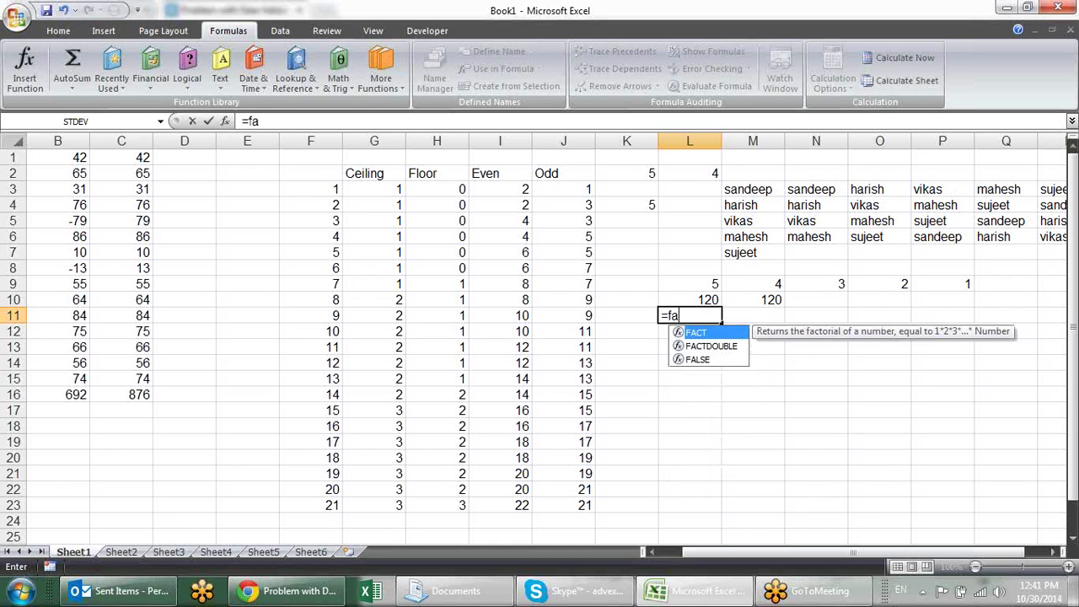
key(Down)
key(Tab)
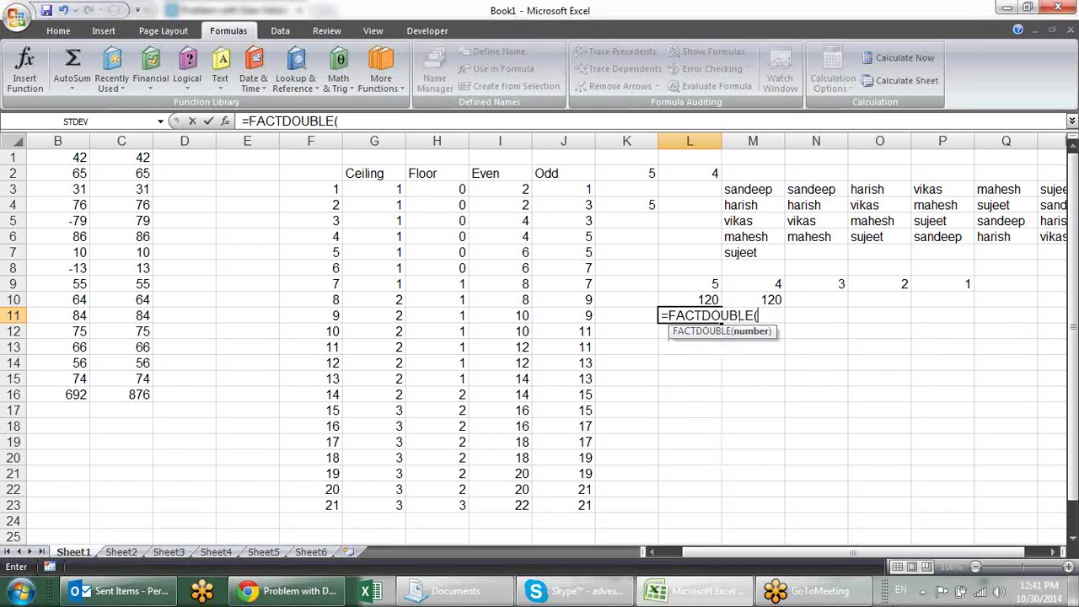
click(712, 278)
key(Return)
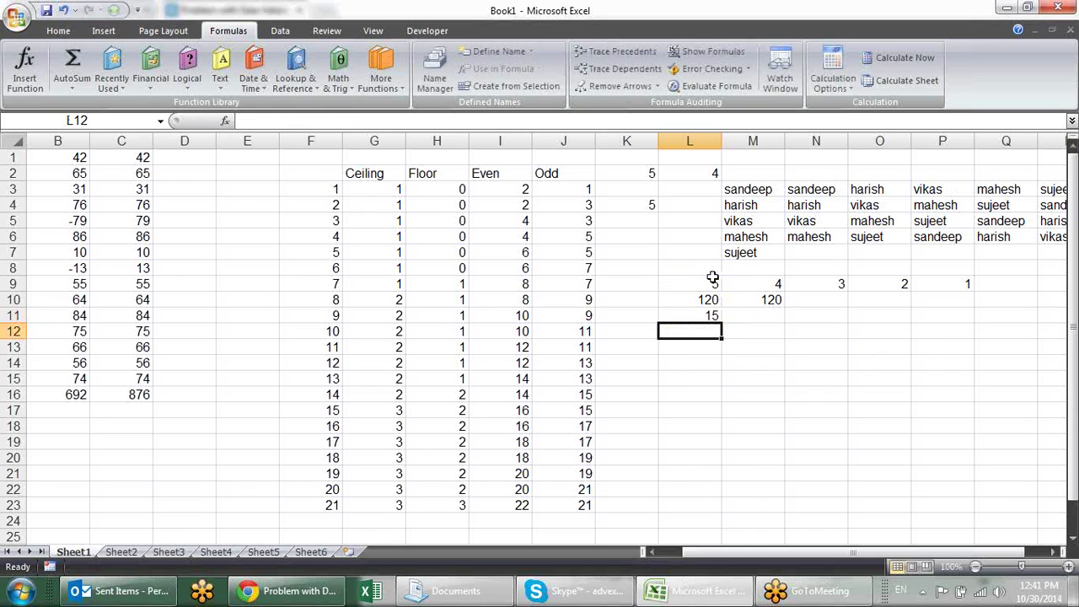
Step: Multiply every second number of row 9 in cell L12 with the formula =L9*N9*P9
text(=)
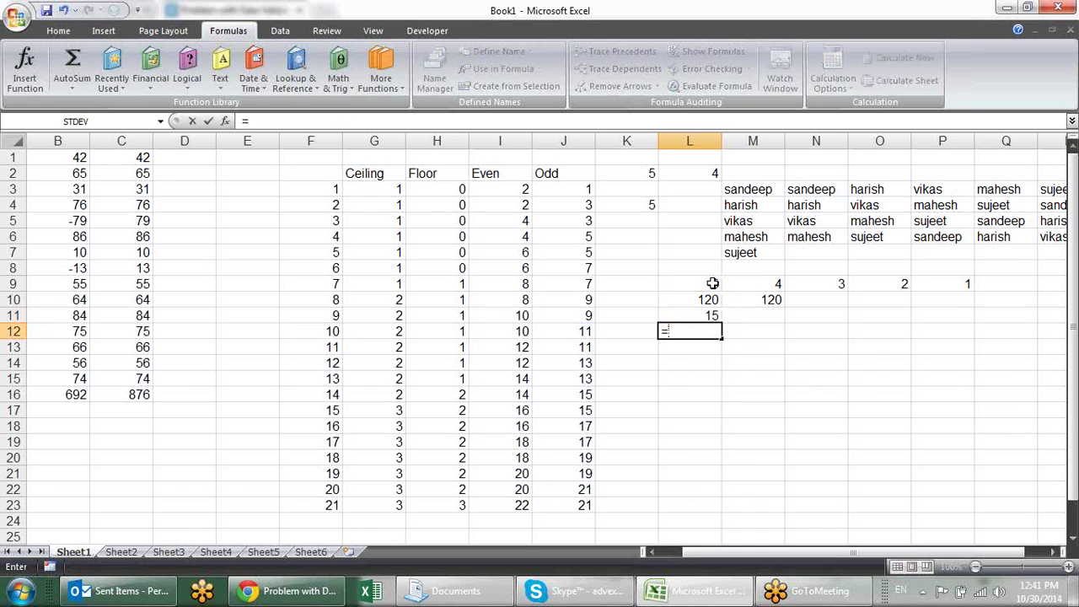
click(713, 284)
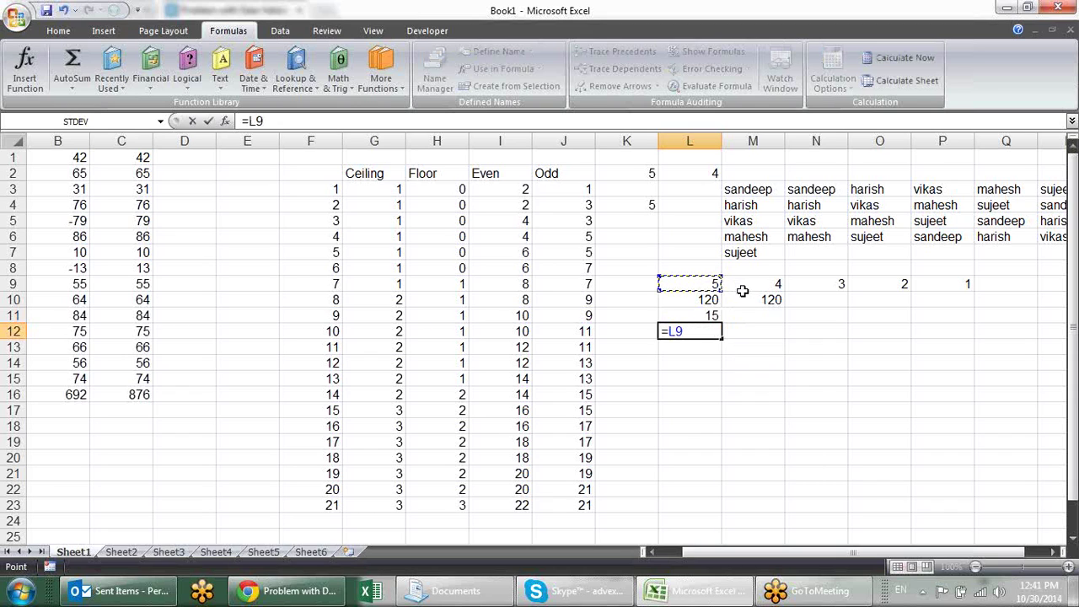
text(*)
click(837, 283)
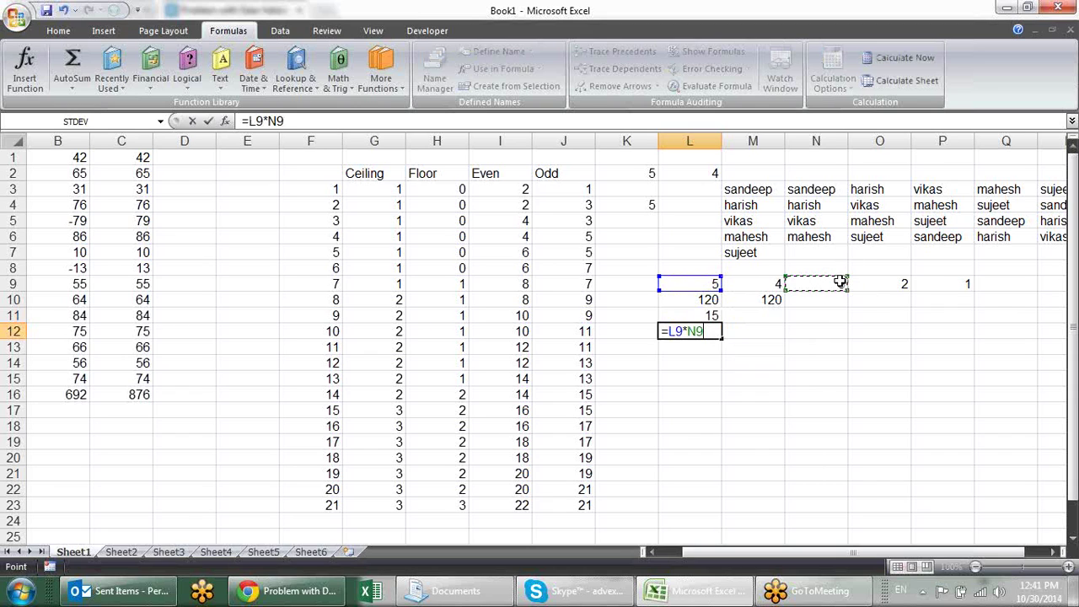
text(*)
click(964, 285)
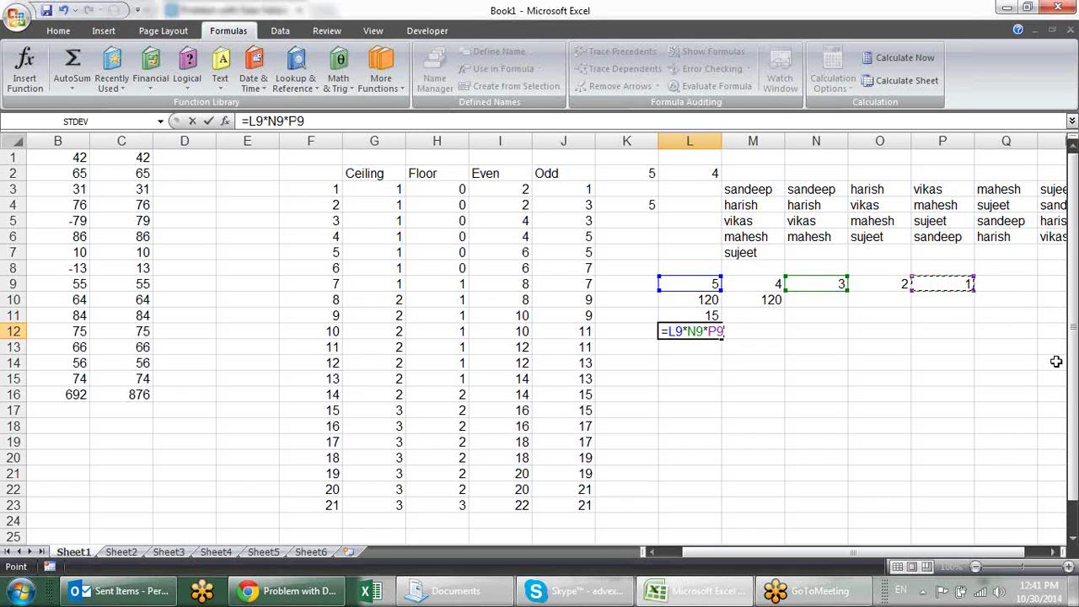
key(Return)
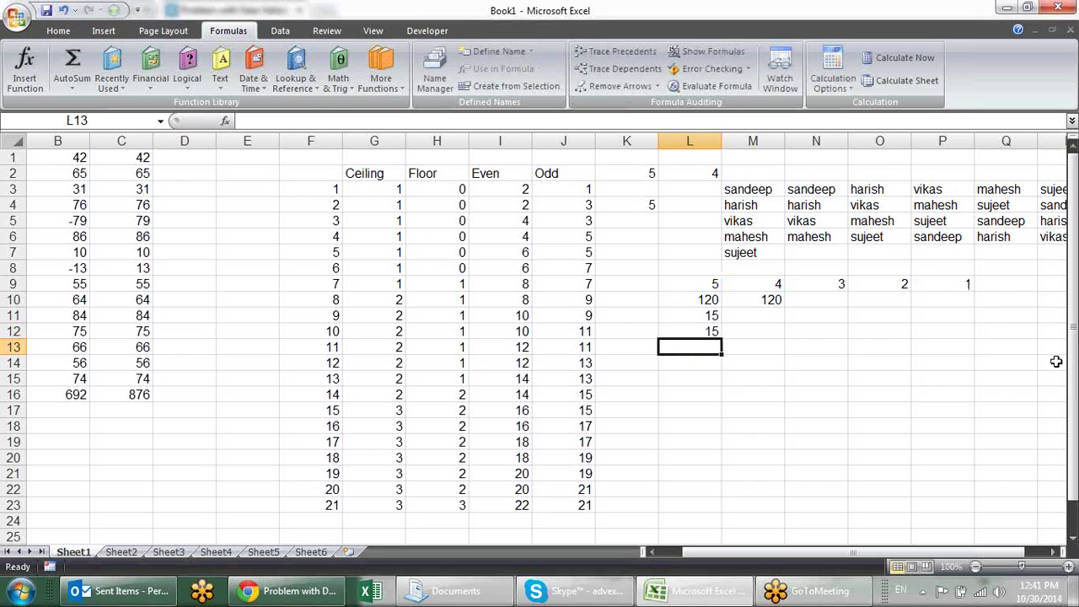
click(700, 406)
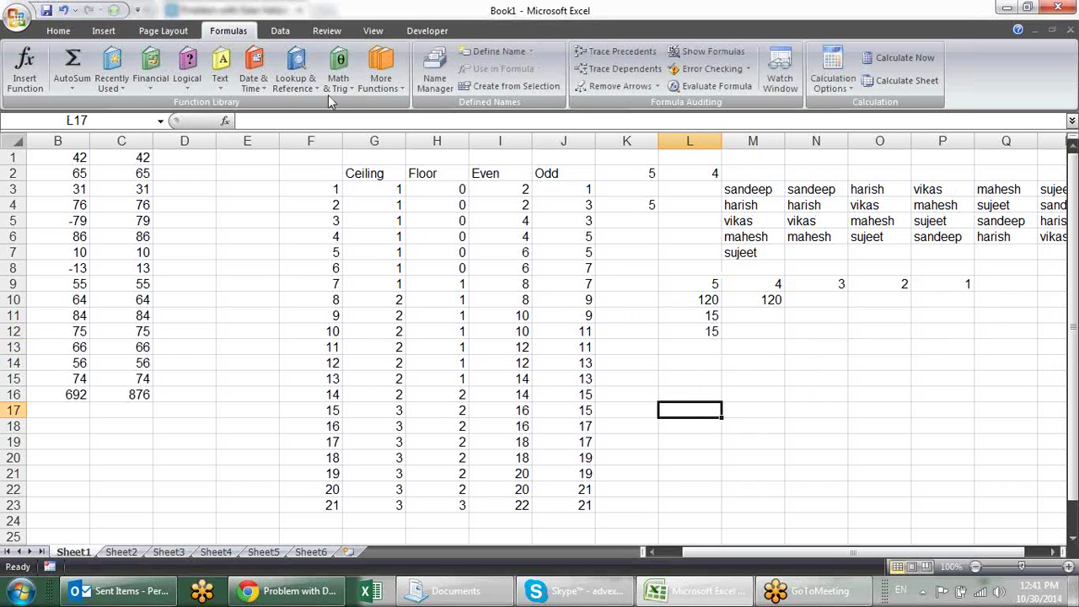
click(297, 83)
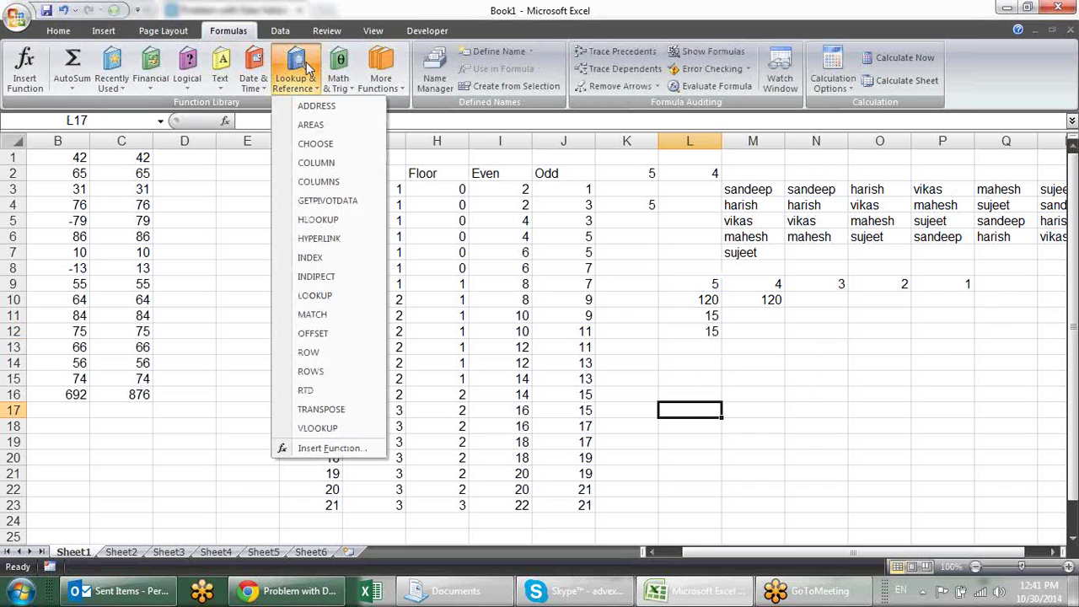
click(349, 82)
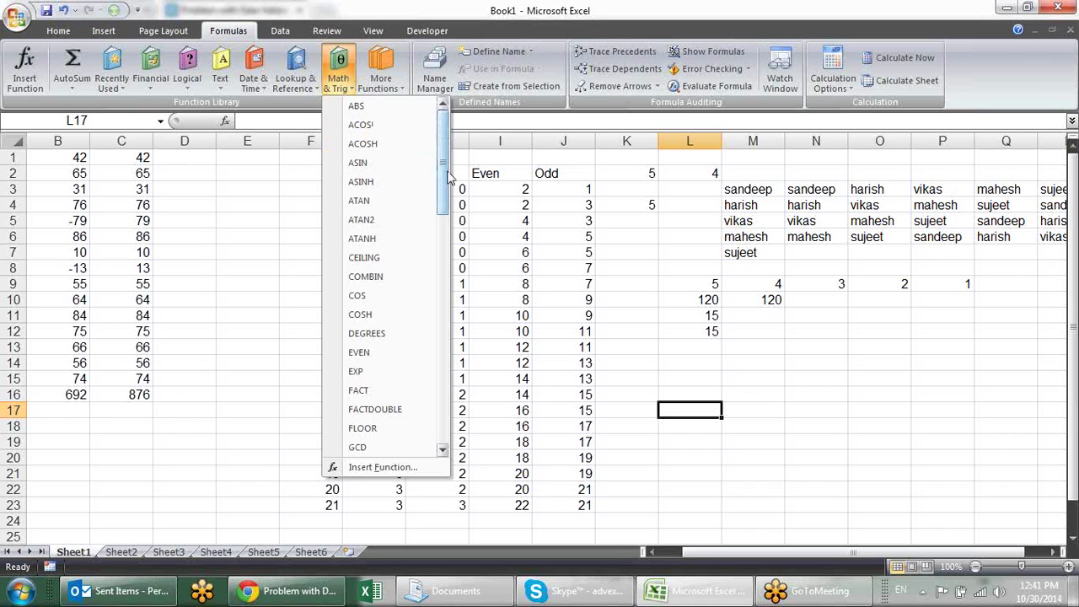
drag(447, 177, 459, 240)
click(783, 346)
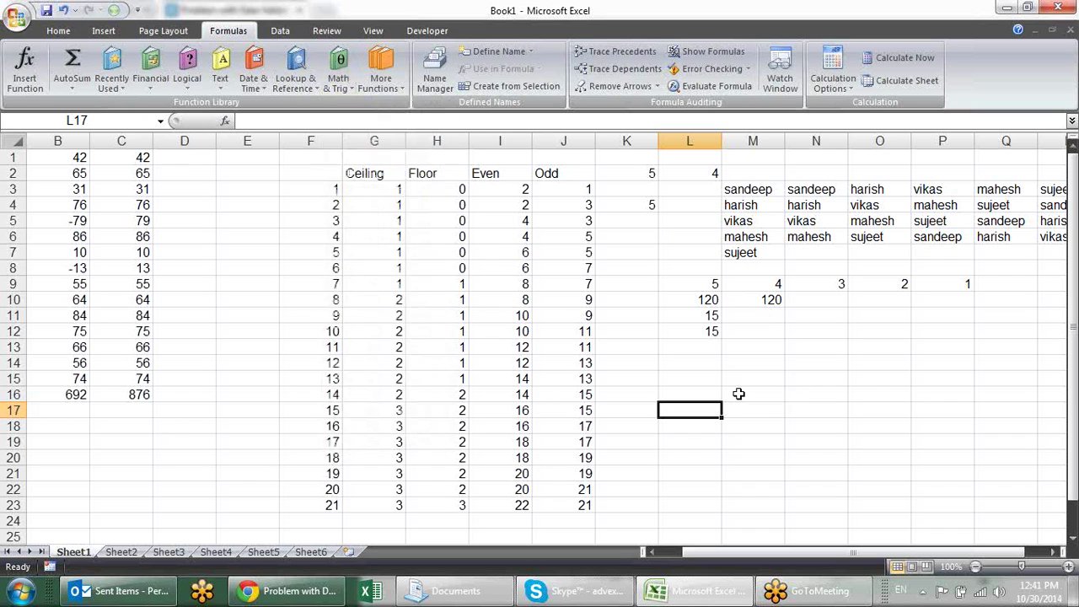
Step: Enter the labels GCD in cell L14 and LCM in cell M14
click(693, 366)
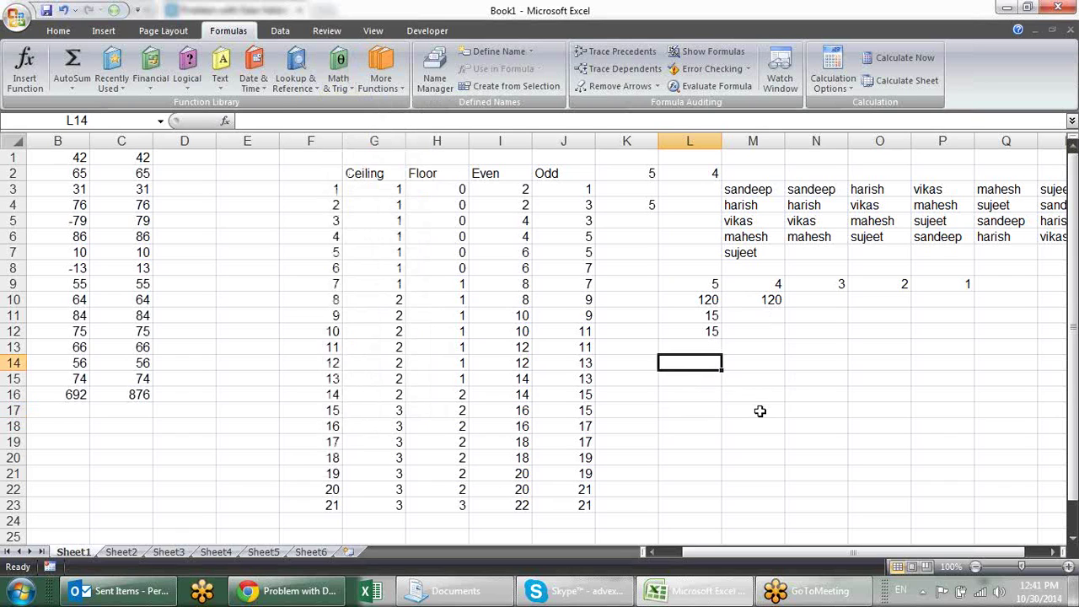
text(GCD)
key(Tab)
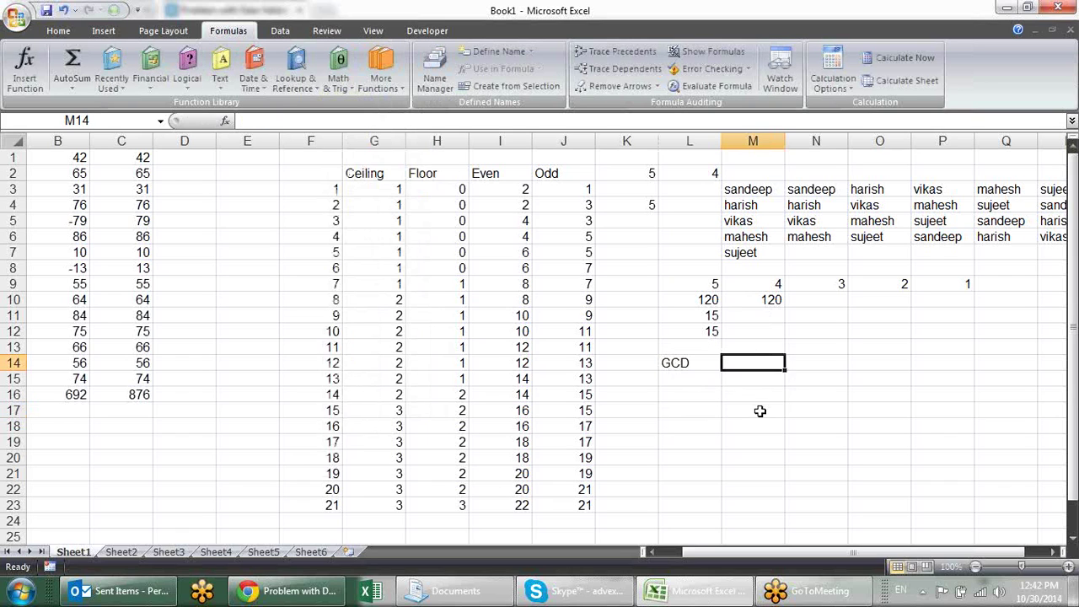
text(LCM)
key(Return)
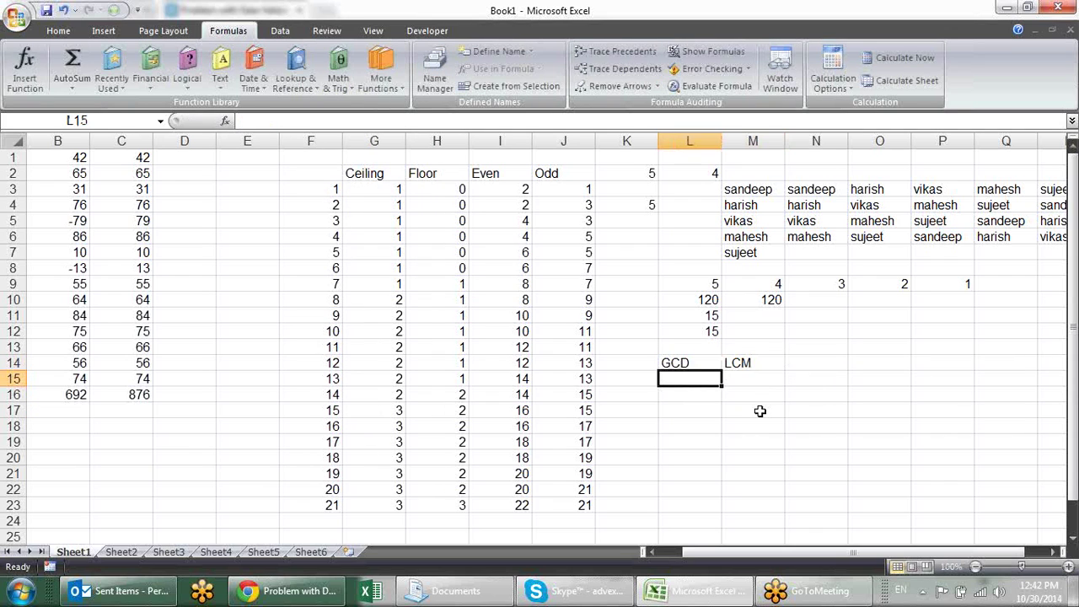
click(684, 366)
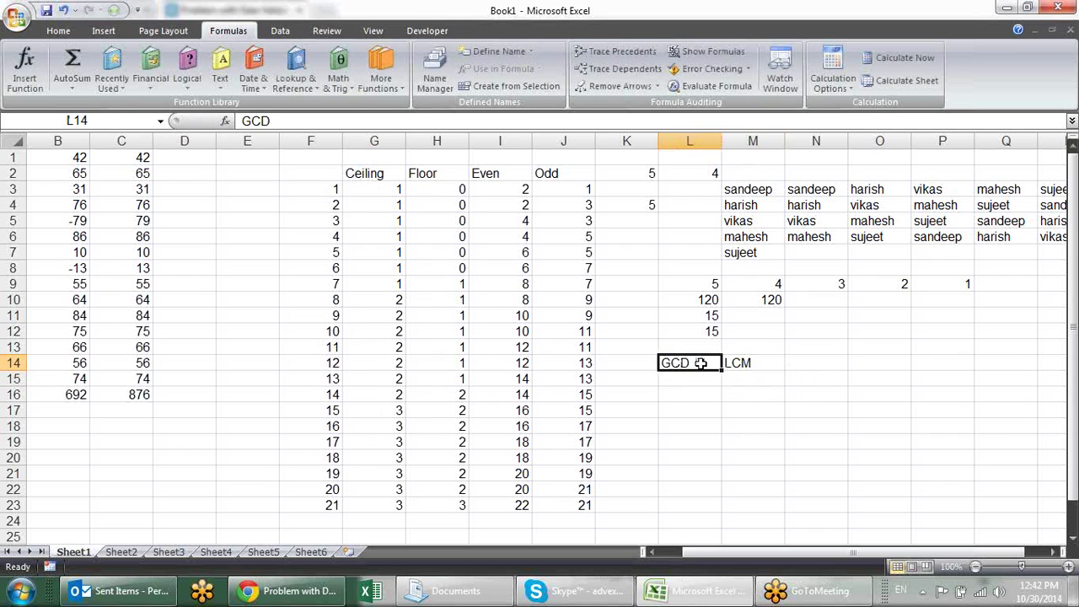
click(739, 364)
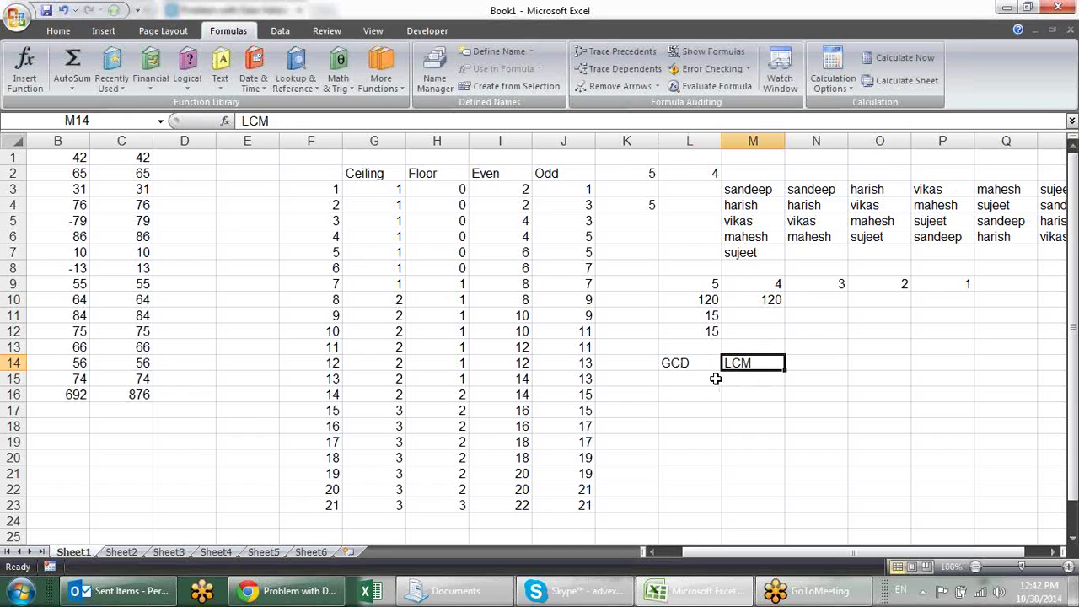
click(709, 369)
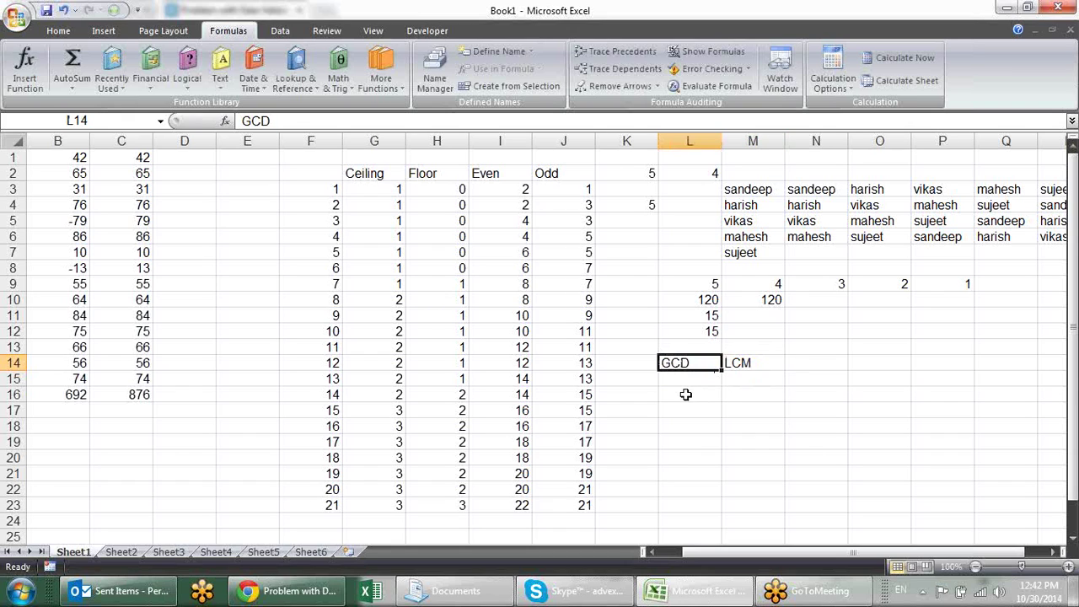
Step: Enter the sample numbers 12 in cell L16 and 30 in cell M16
click(685, 394)
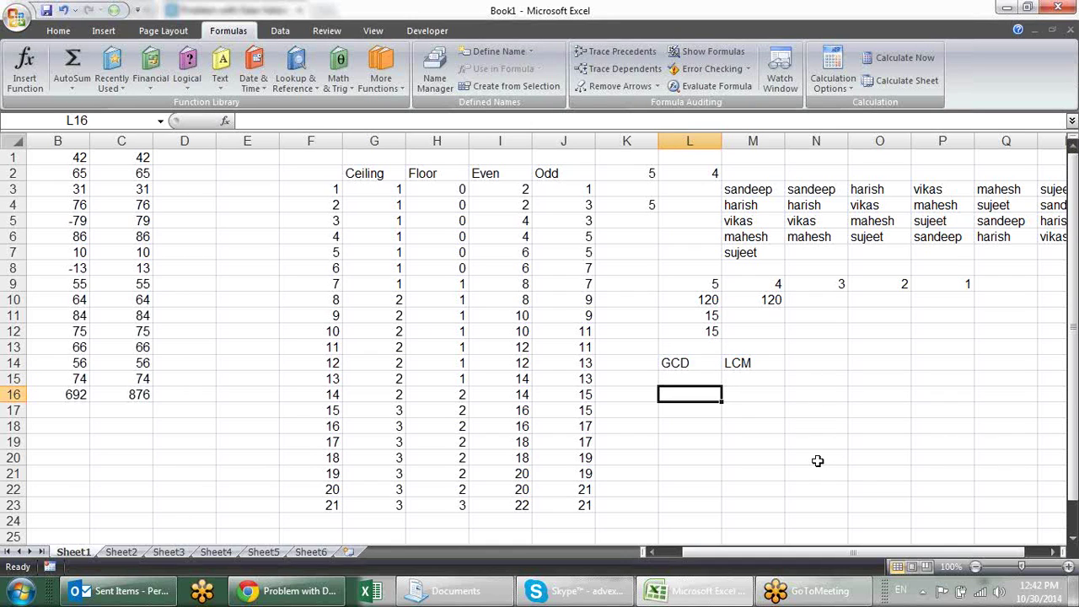
text(12)
key(Tab)
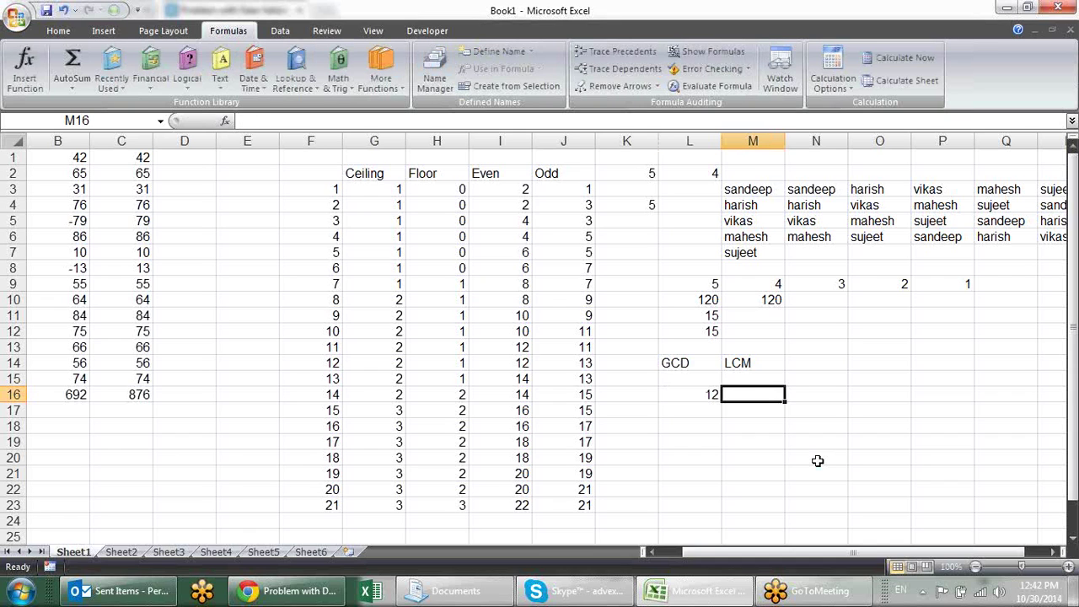
text(30)
key(Return)
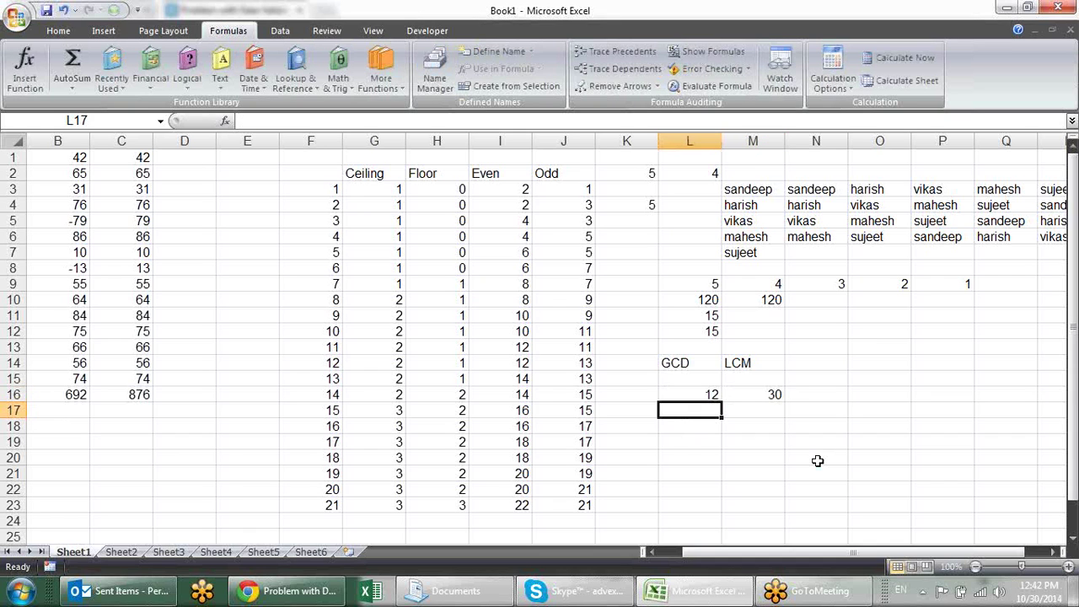
Step: Calculate the greatest common divisor of the two sample numbers in cell L17 with =GCD(L16,M16)
text(=gc)
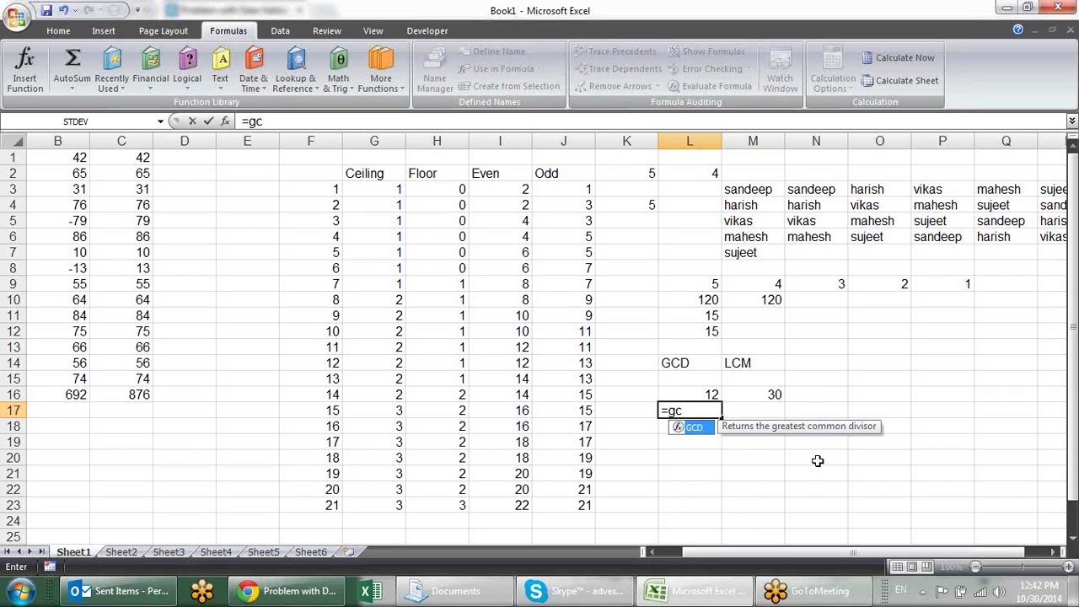
key(Tab)
key(Up)
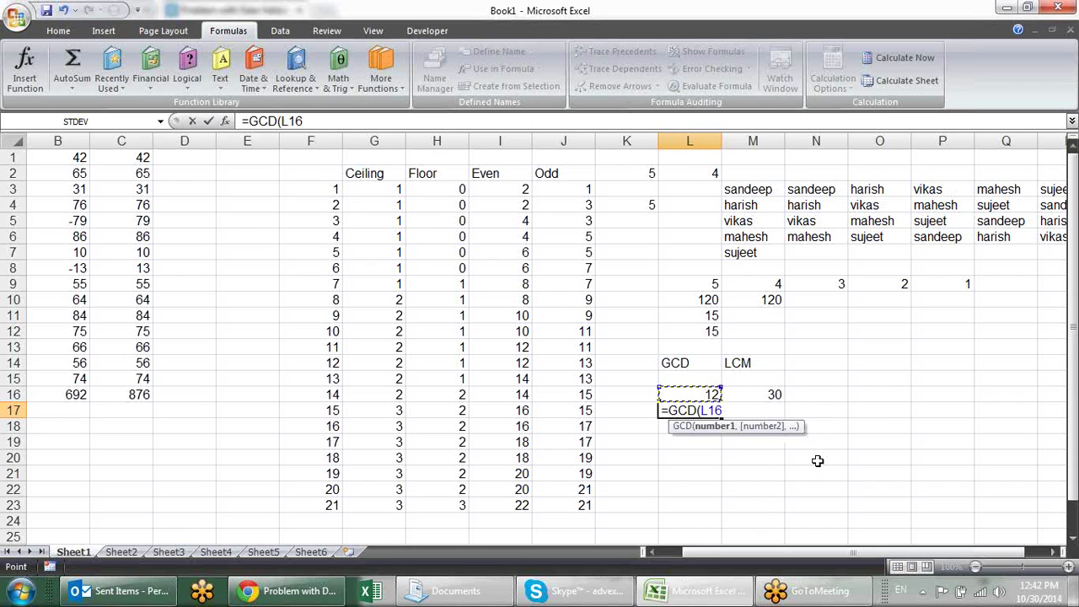
text(,)
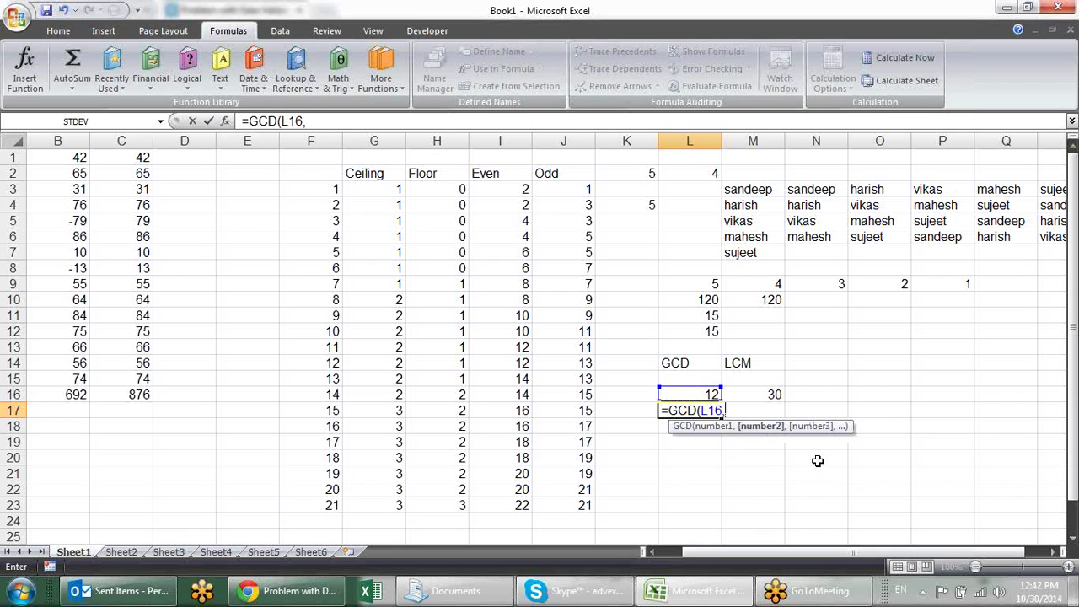
click(777, 392)
text())
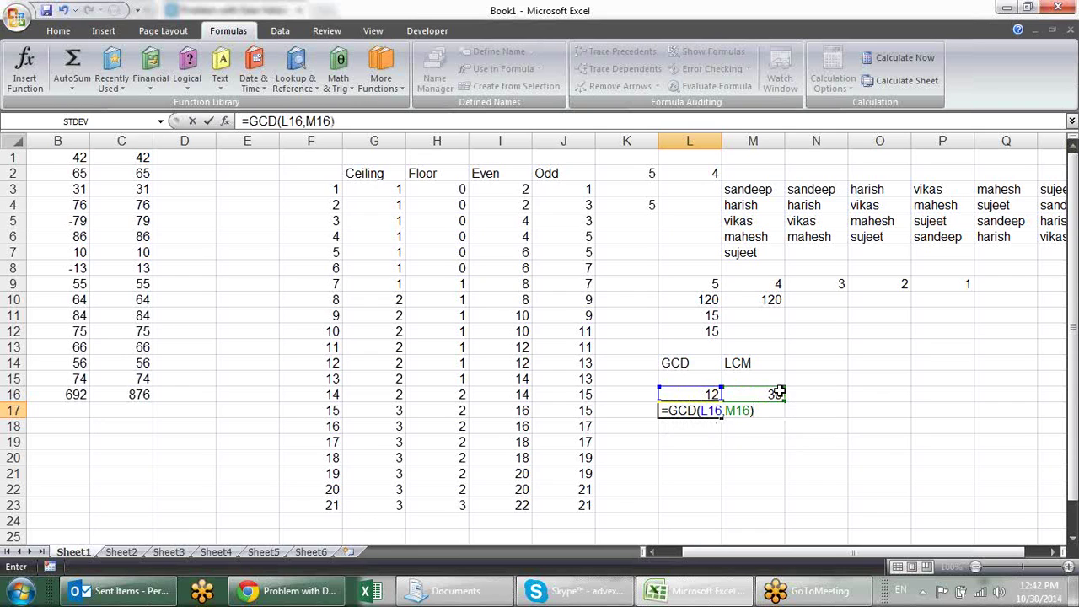
key(Return)
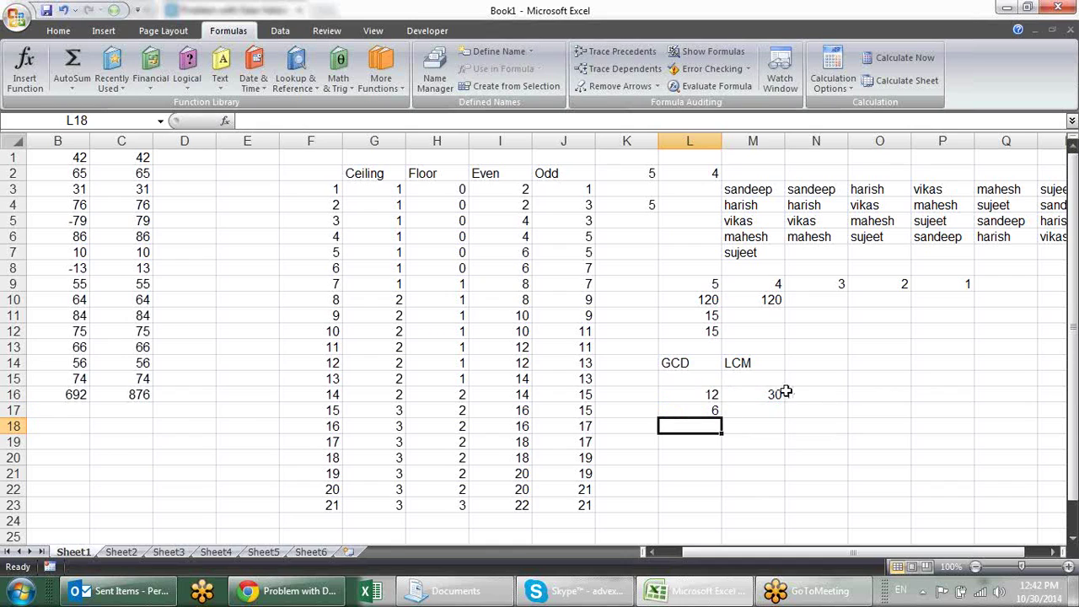
click(717, 411)
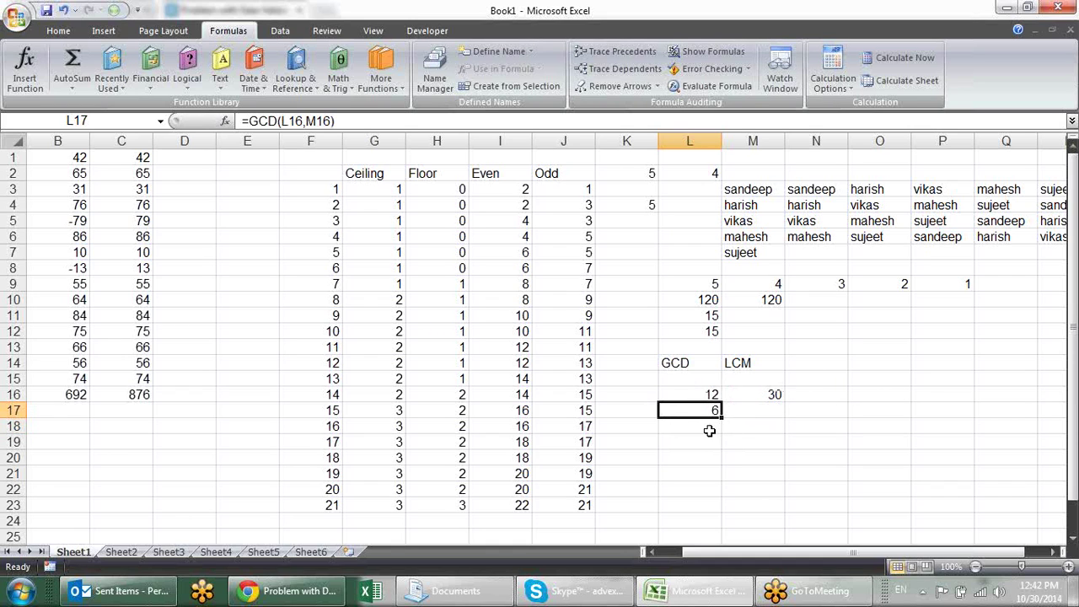
Step: Calculate the least common multiple of the two sample numbers in cell L19 with =LCM(L16,M16)
click(714, 438)
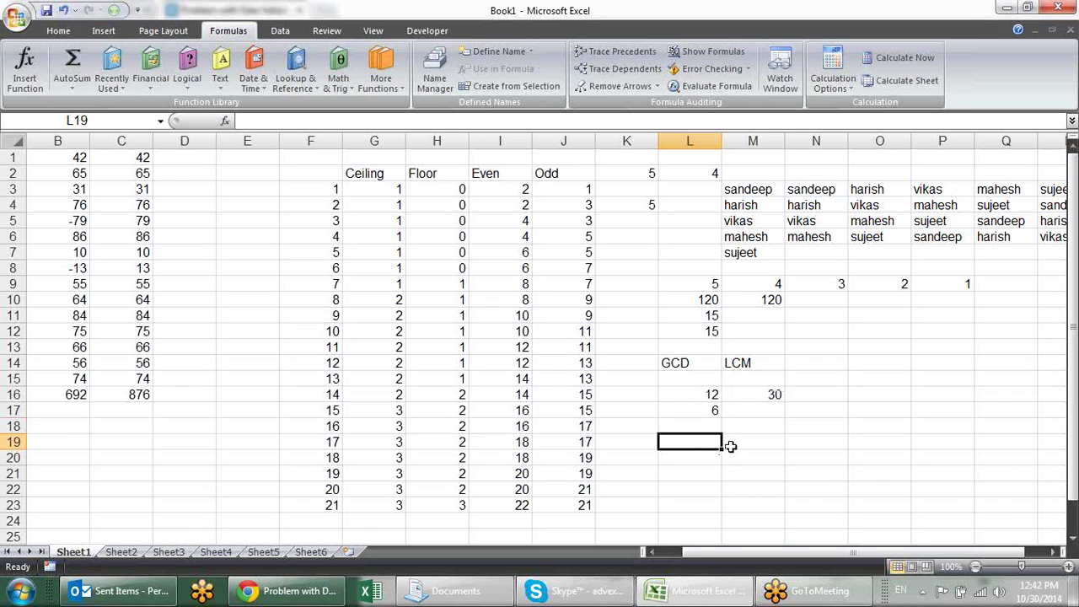
text(=lc)
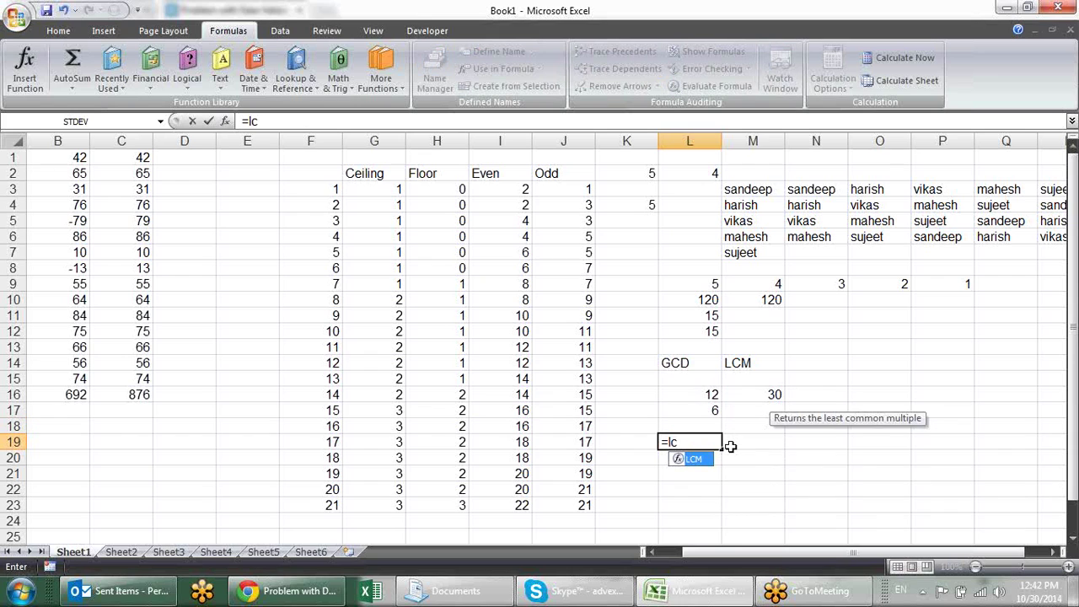
key(Tab)
click(707, 381)
click(713, 394)
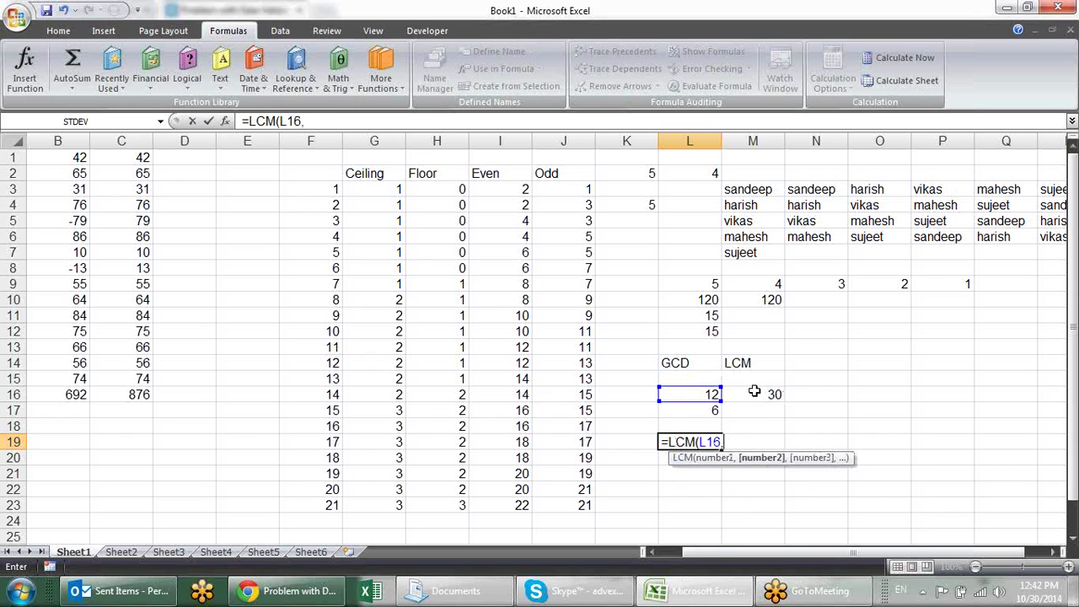
text(,)
click(754, 394)
key(Return)
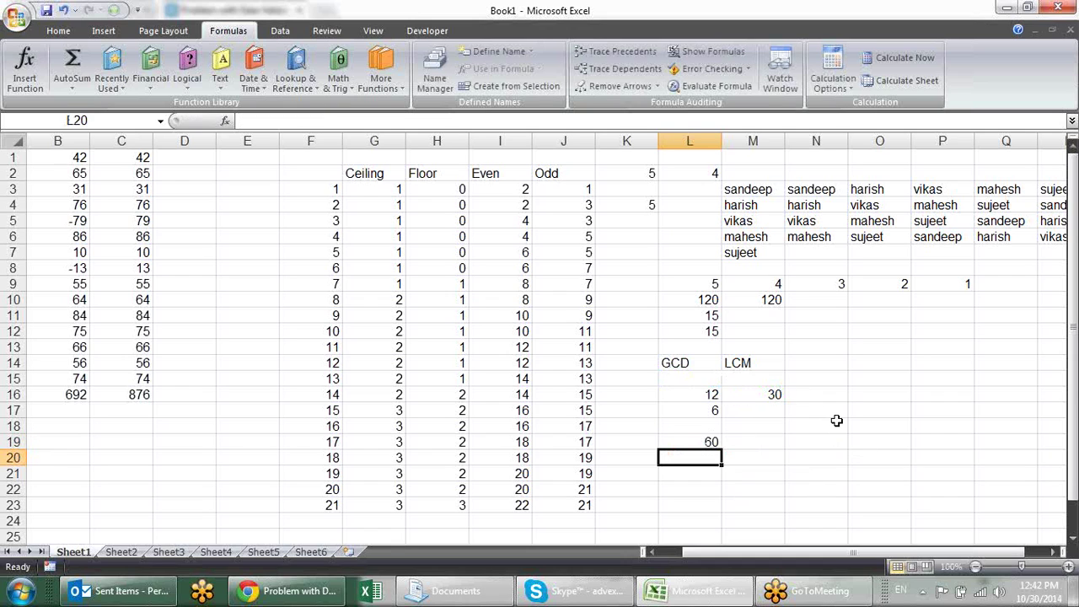
click(716, 394)
click(778, 396)
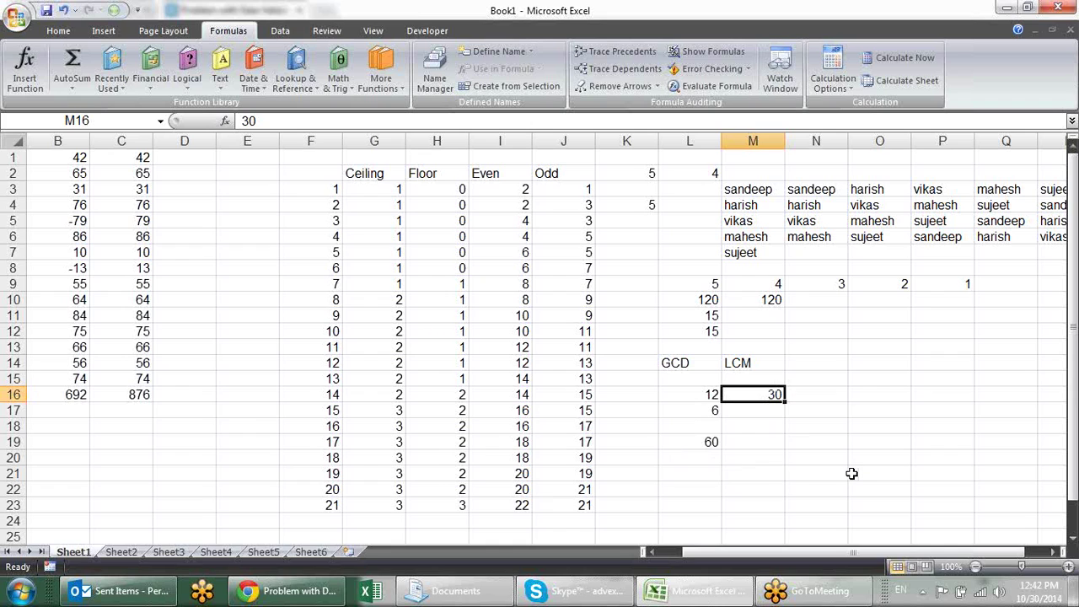
click(869, 442)
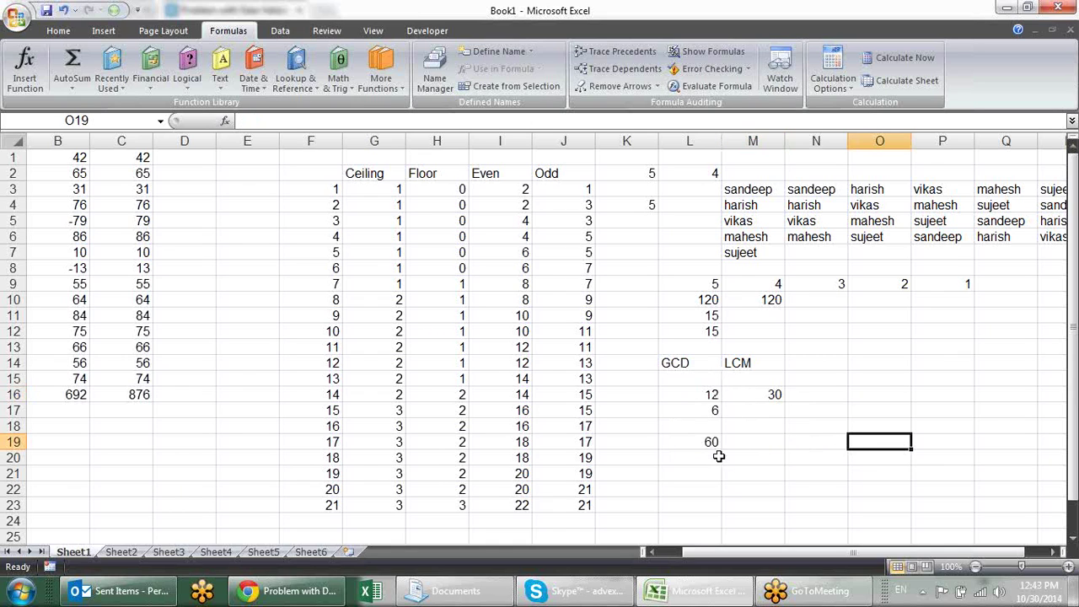
click(338, 71)
drag(440, 157, 447, 236)
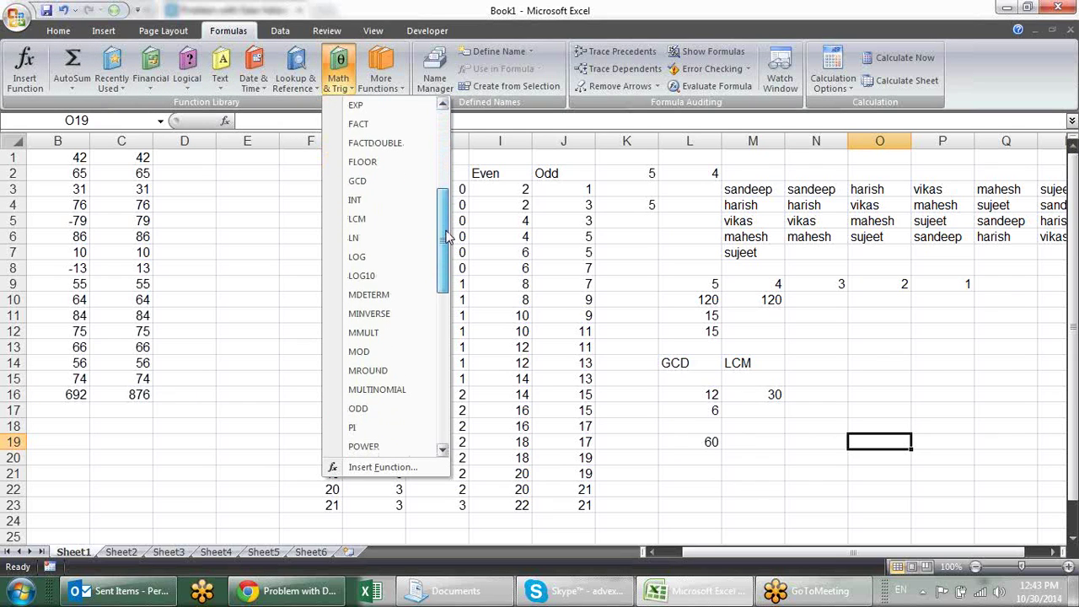
click(682, 449)
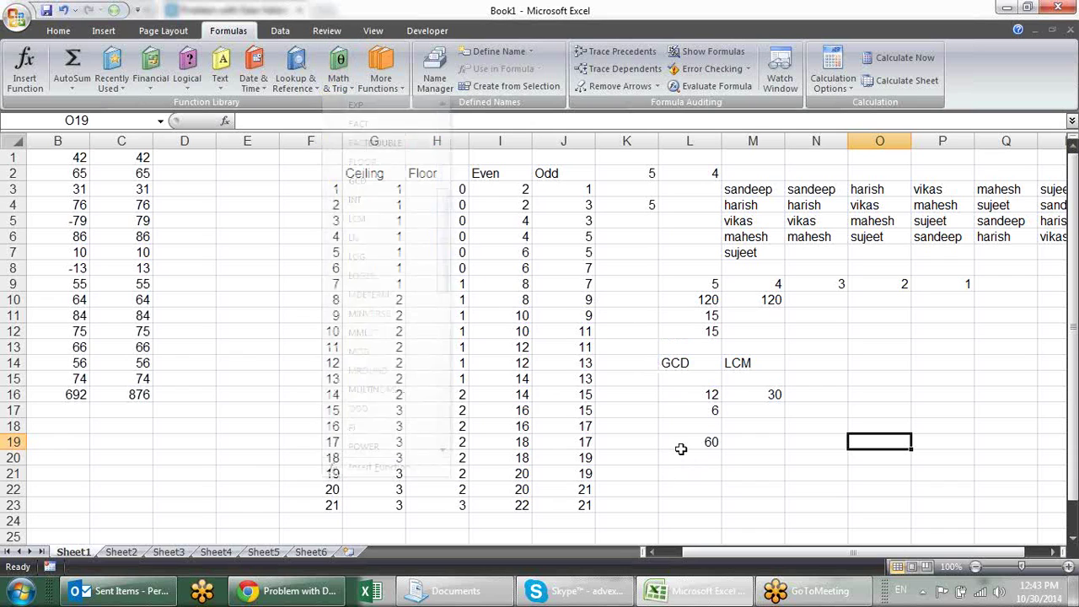
Step: On Sheet2, enter the sample decimals 12.36, 12.56 and 25.36 in cells A2 to A4
click(119, 553)
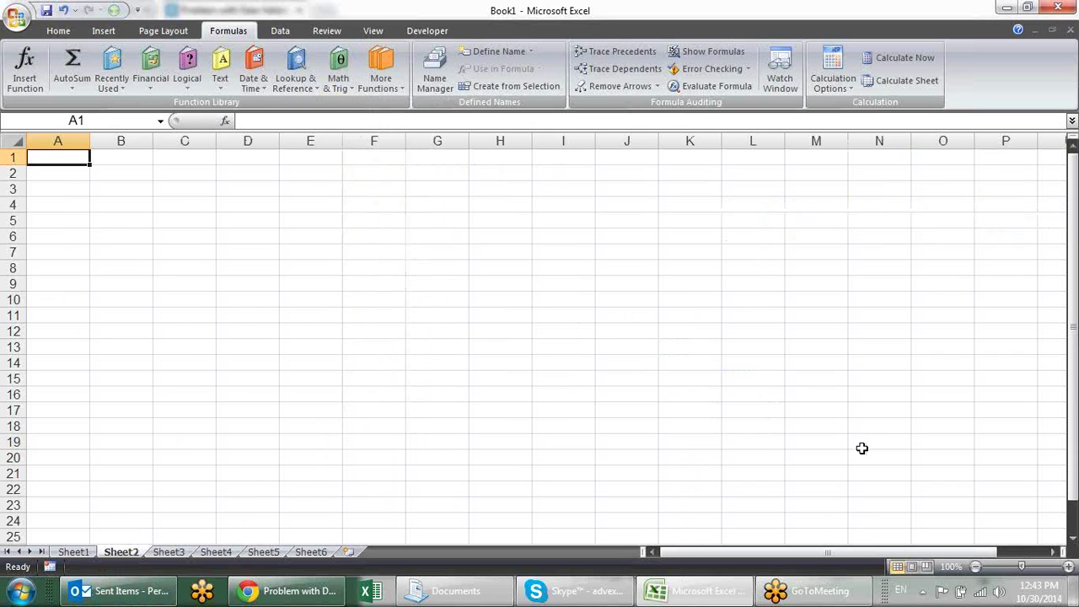
key(Down)
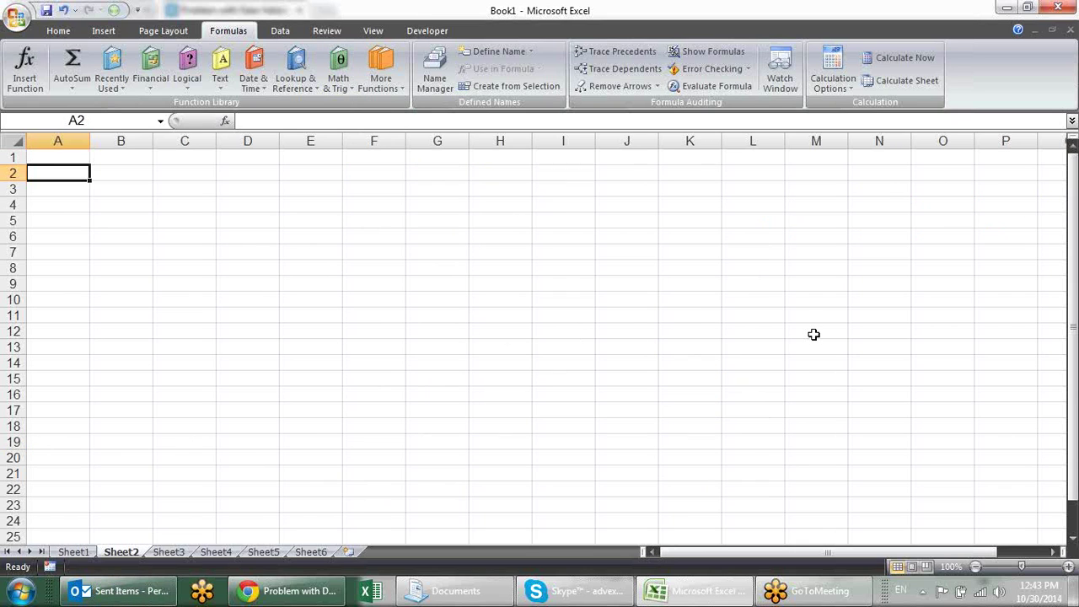
text(12:36)
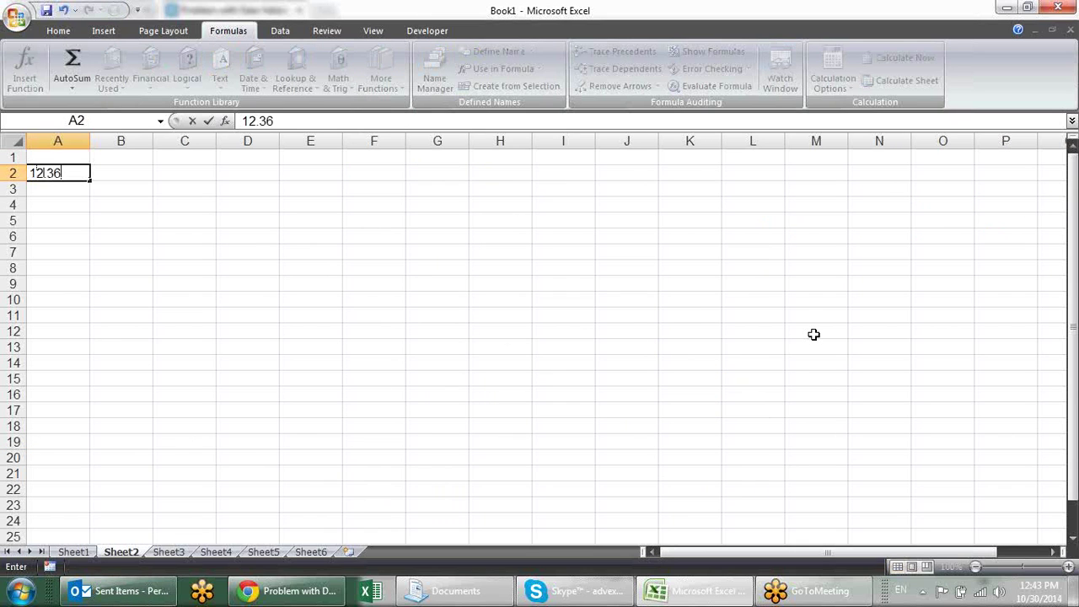
key(Return)
text(12:)
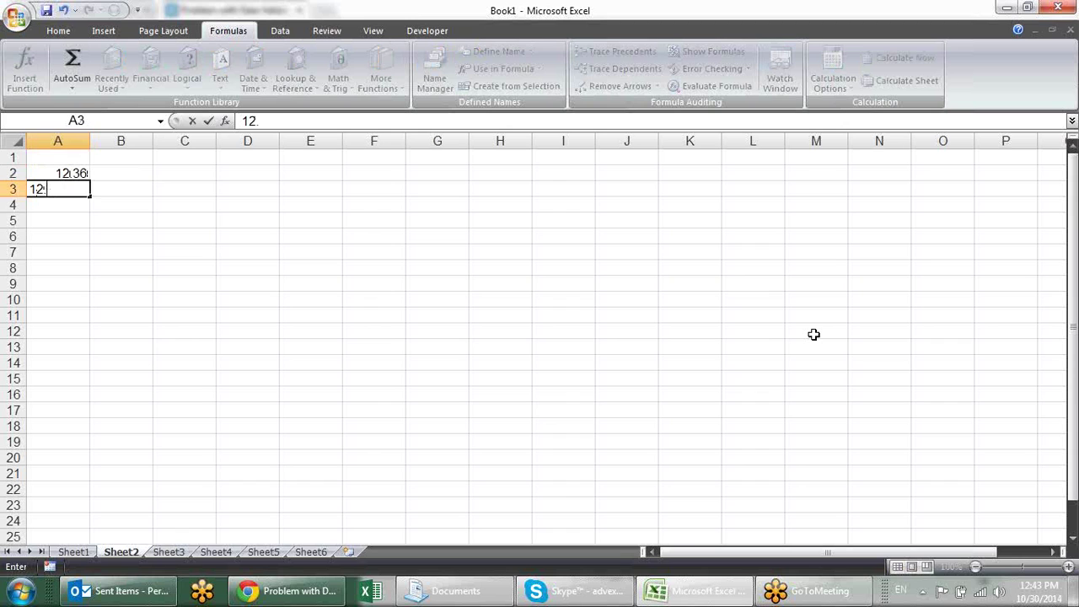
text(56)
key(Return)
text(25.36)
key(Return)
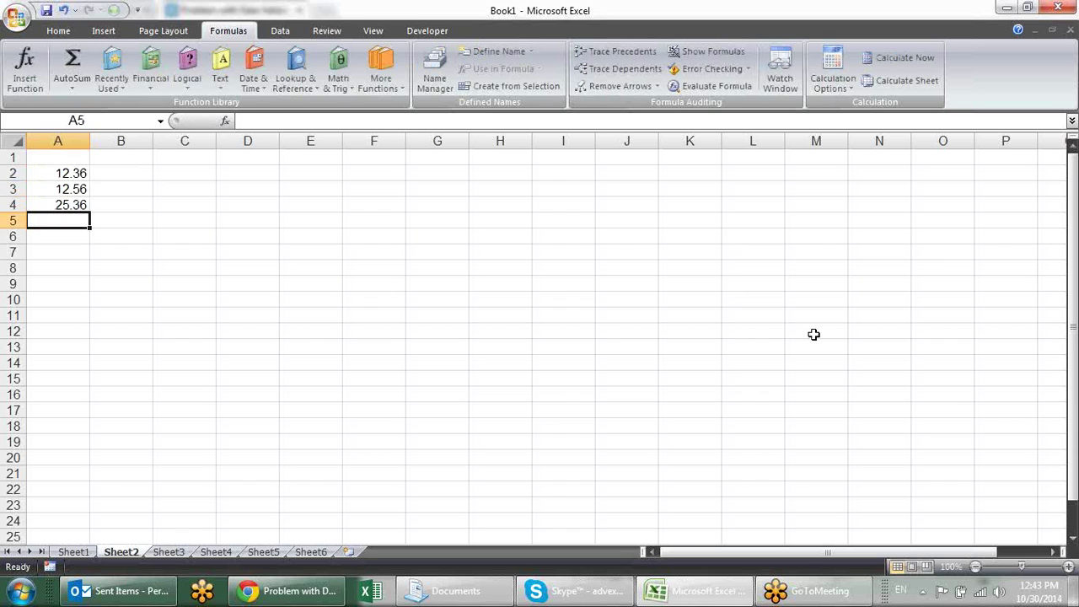
Step: Extend the sample list with 85.65 in cell A5 and 23.2 in cell A6
text(85.65)
key(Return)
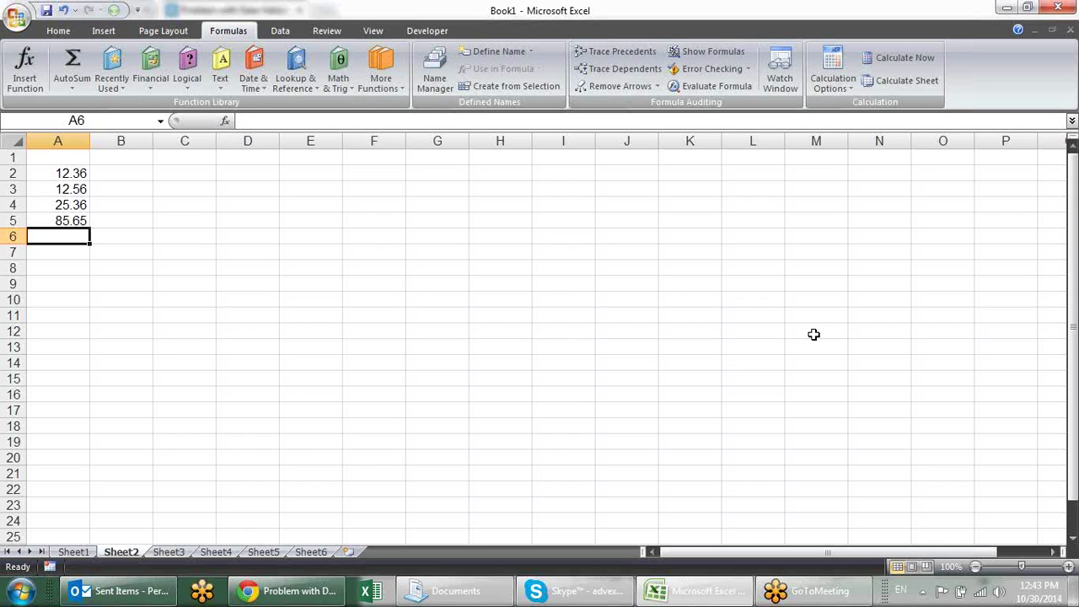
text(.)
key(Escape)
text(23.81)
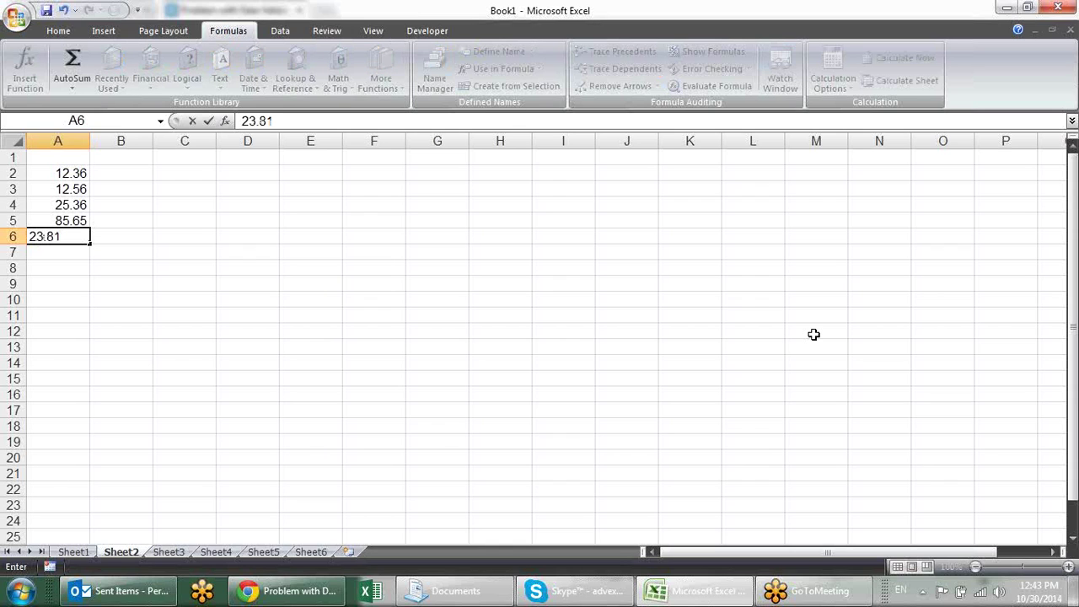
key(BackSpace)
text(2)
key(Return)
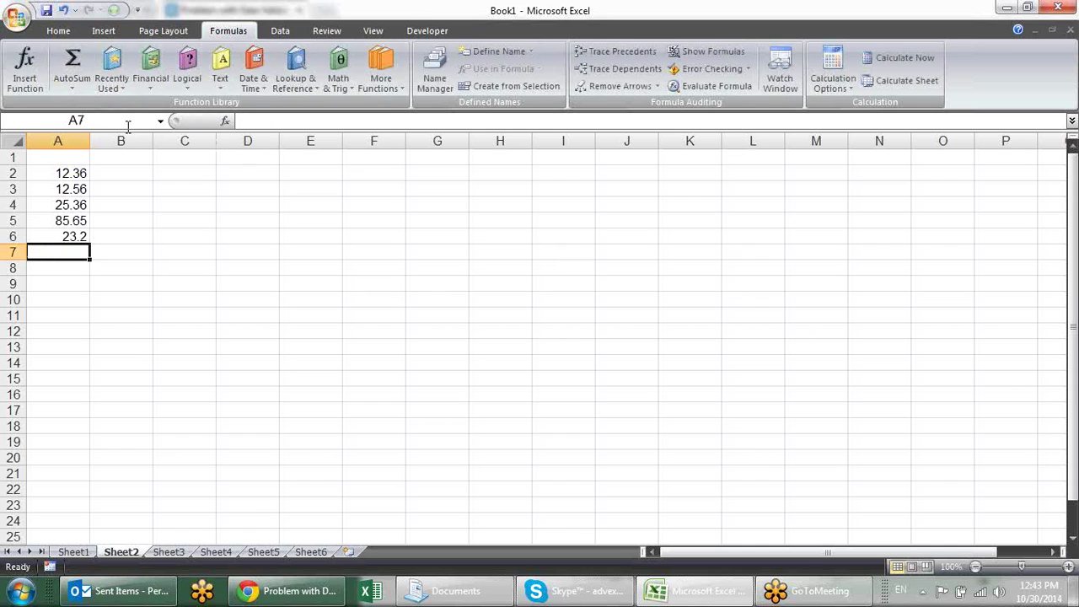
Step: Round the first sample to zero decimals in cell B2 with =ROUND(A2,0) and fill the formula down to B6
click(127, 157)
click(145, 172)
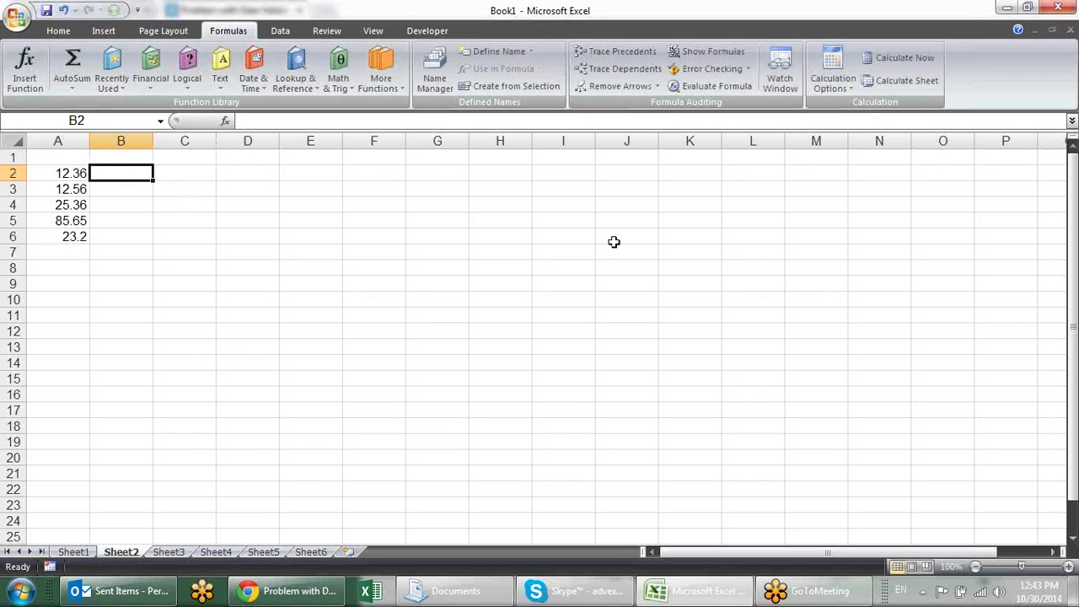
text(=roun)
key(Tab)
click(73, 171)
text(,0))
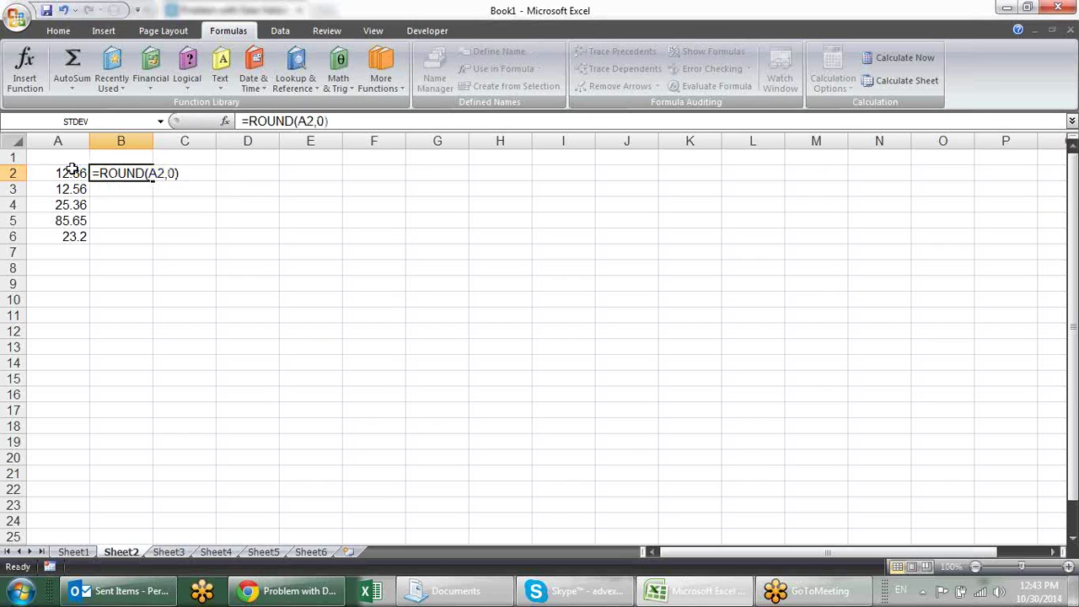
key(Return)
click(141, 171)
drag(153, 180, 156, 243)
Step: Label the rounded column Round in cell B1 and check the formula in B3
click(131, 160)
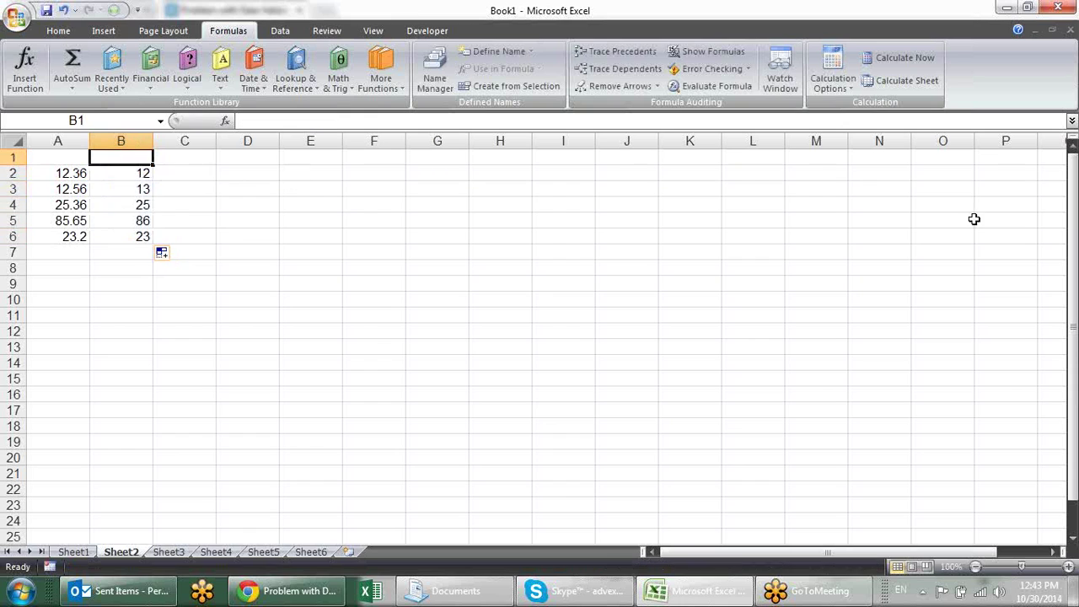
text(Round)
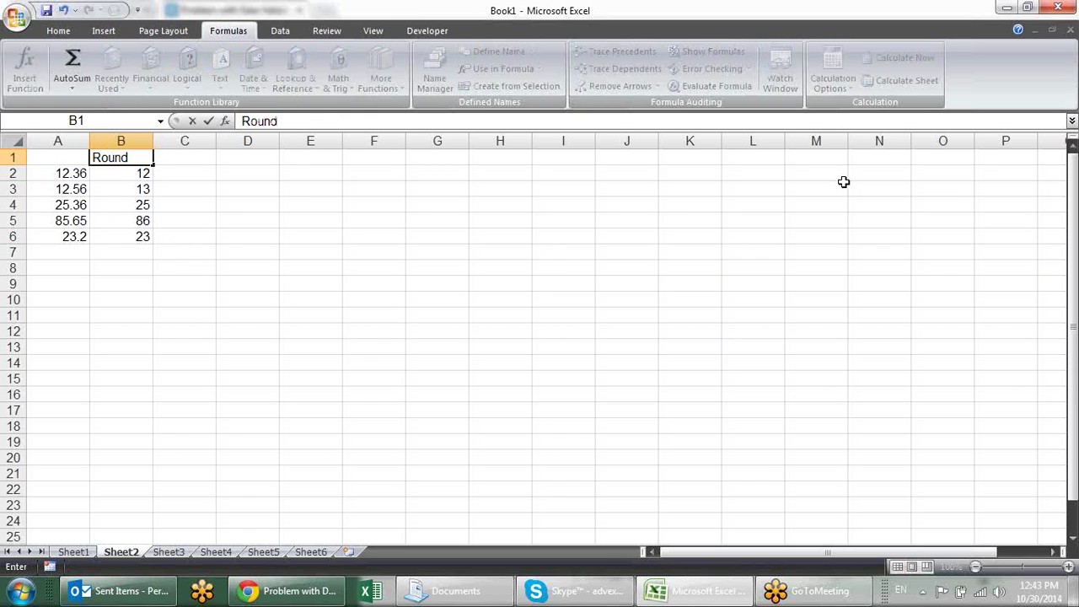
key(Return)
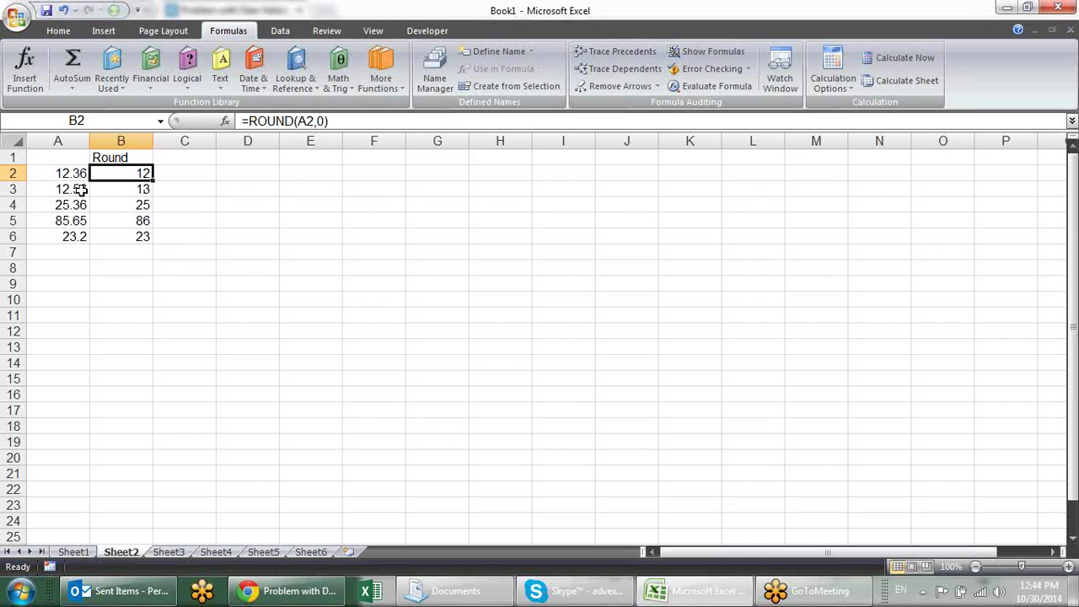
click(138, 191)
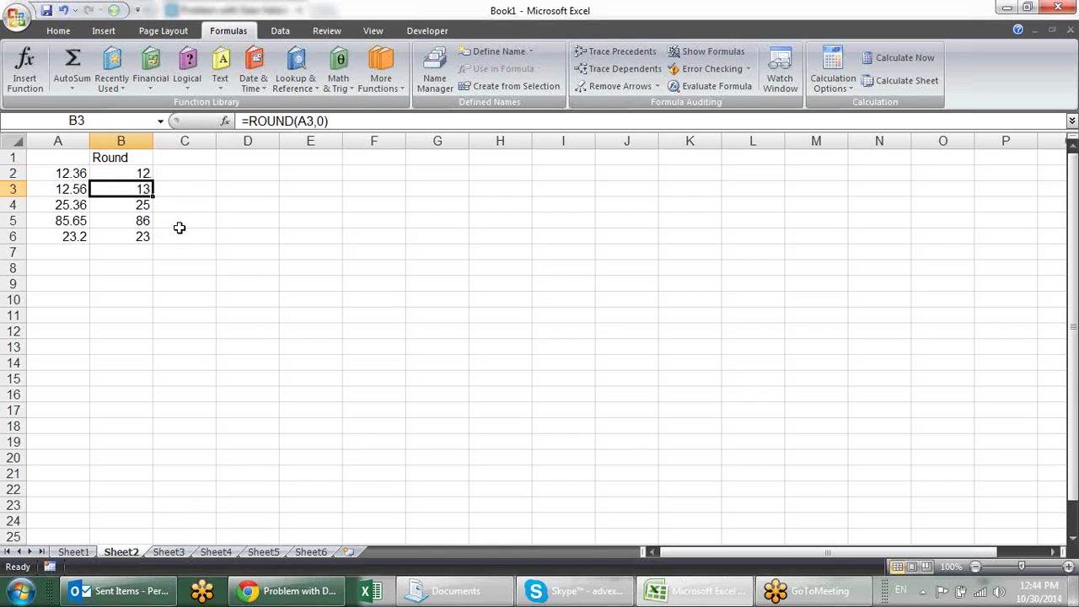
Step: Enter the heading Rounddown in cell C1
click(182, 160)
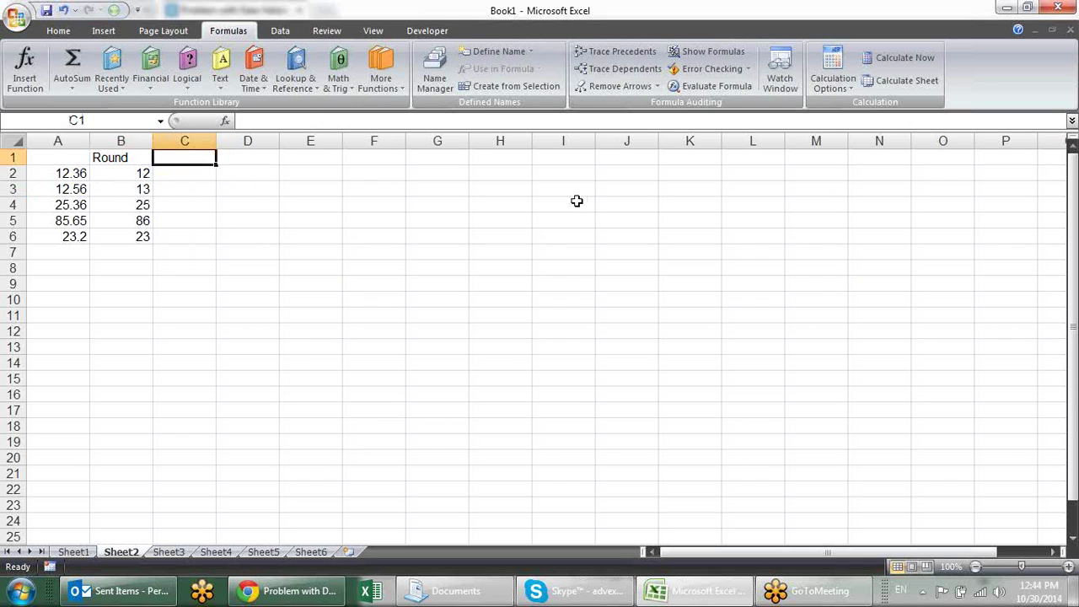
text(Round)
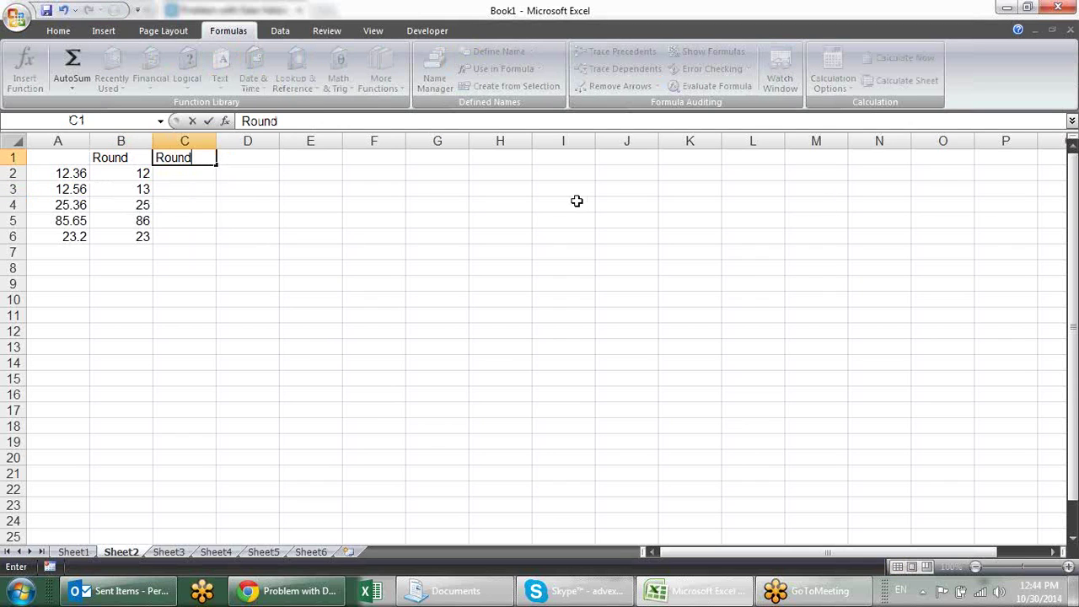
text(down)
key(Return)
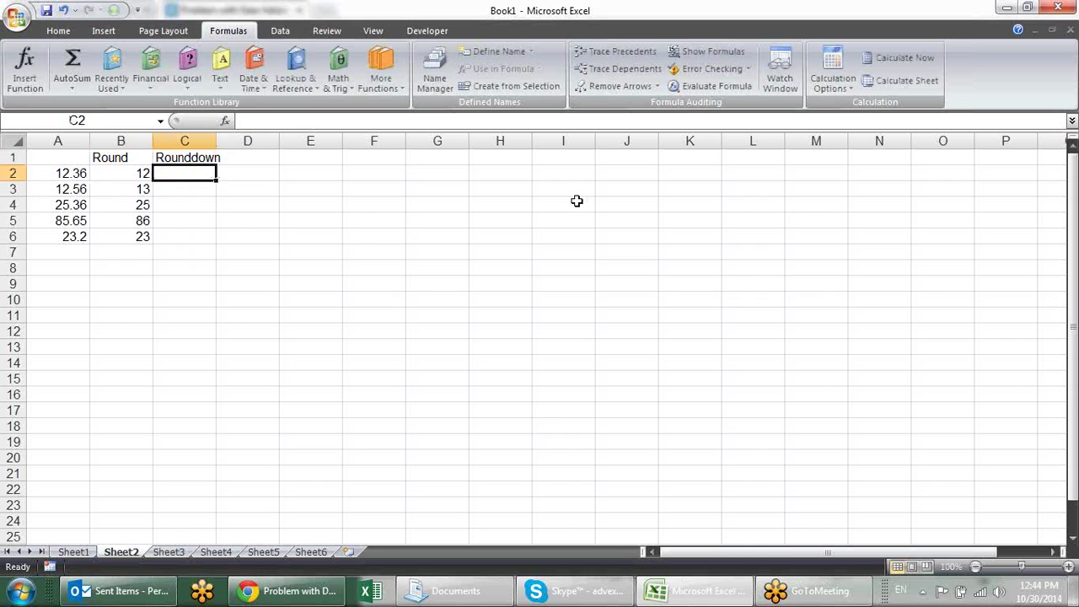
Step: Round the first sample down to zero decimals in cell C2 with =ROUNDDOWN(A2,0)
text(=round)
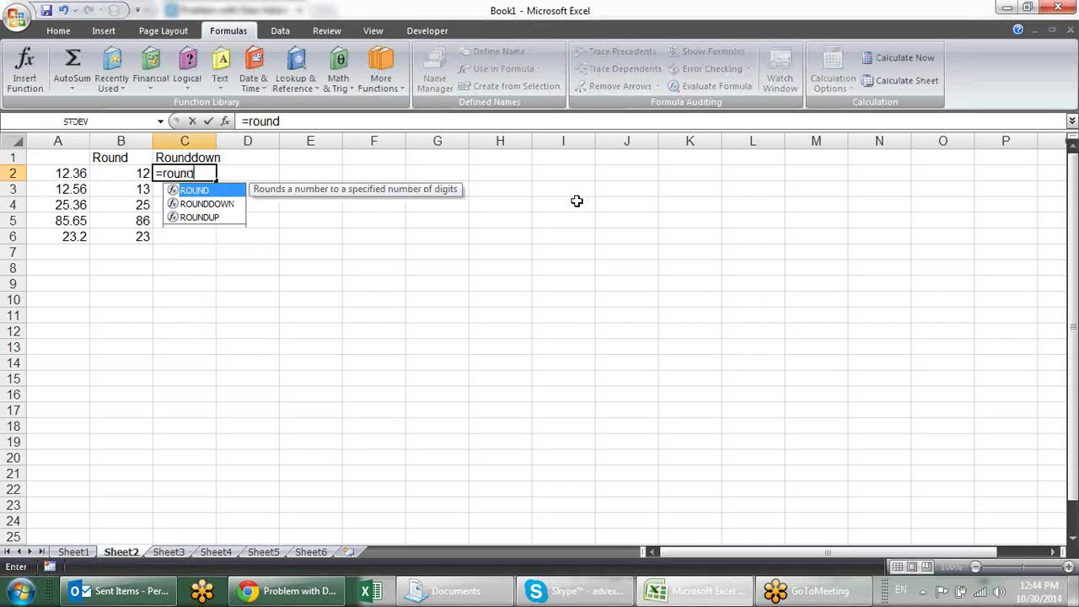
key(Down)
key(Tab)
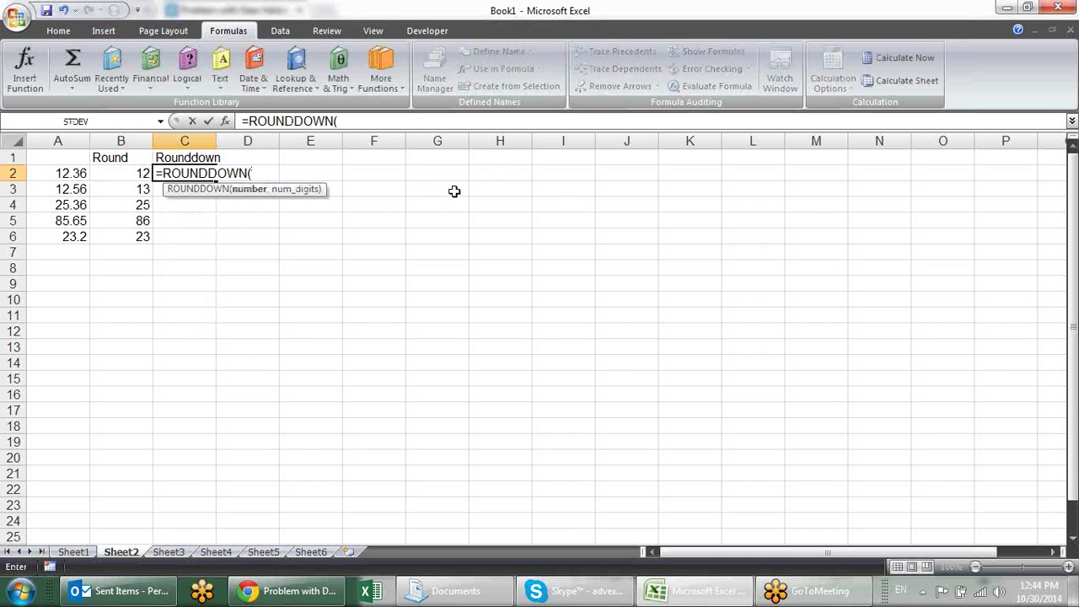
click(76, 173)
text(,0))
key(Return)
Step: Fill the ROUNDDOWN formula from C2 down to C6 and check the copied cells against the samples
click(212, 171)
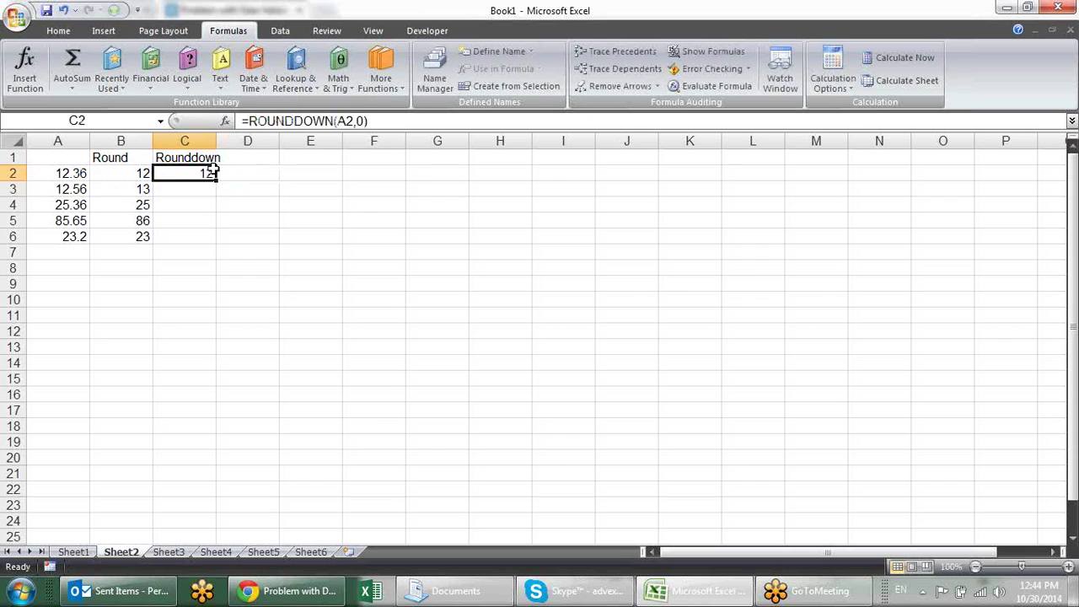
drag(216, 178, 217, 246)
click(280, 218)
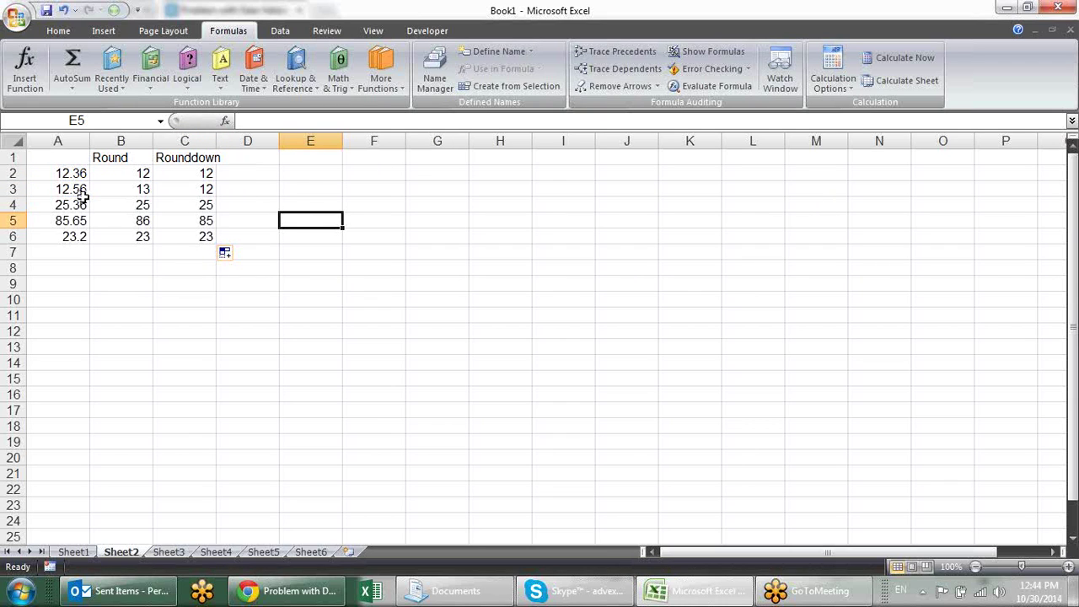
click(213, 191)
click(200, 211)
click(201, 221)
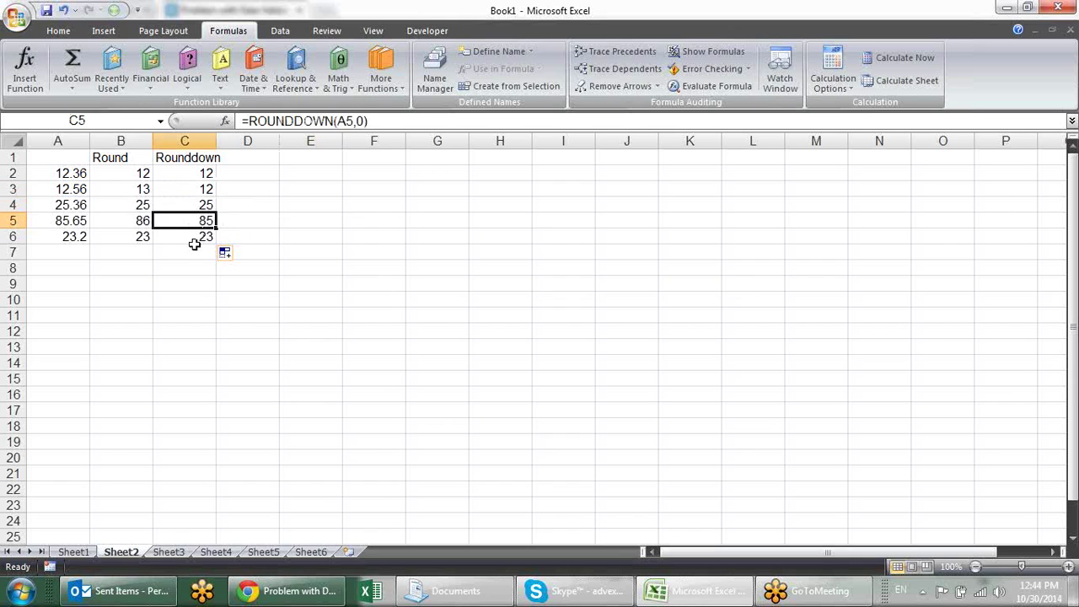
click(195, 241)
click(242, 162)
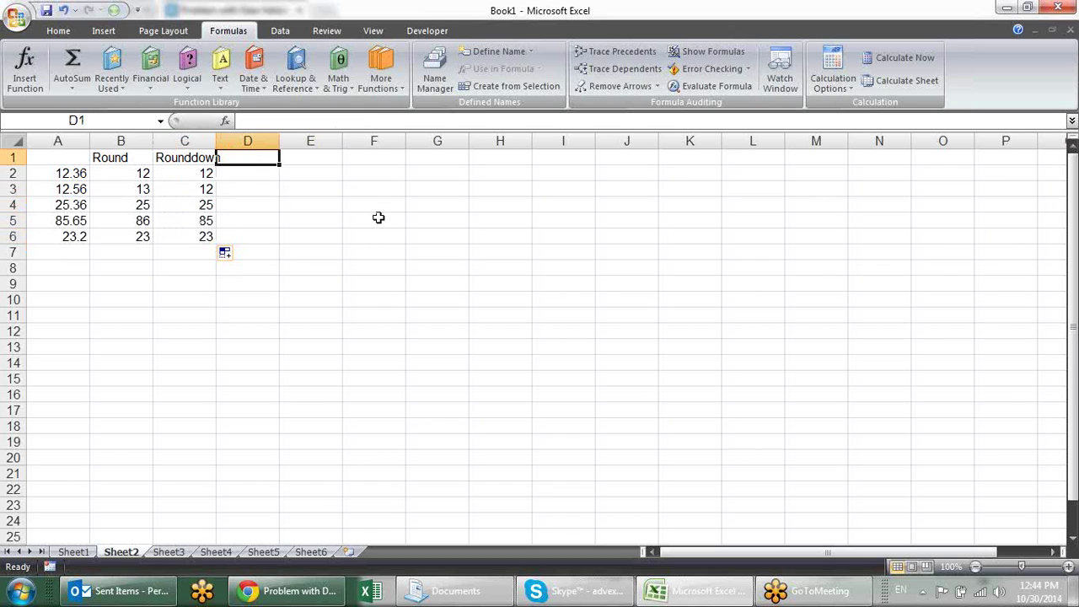
text(=roun)
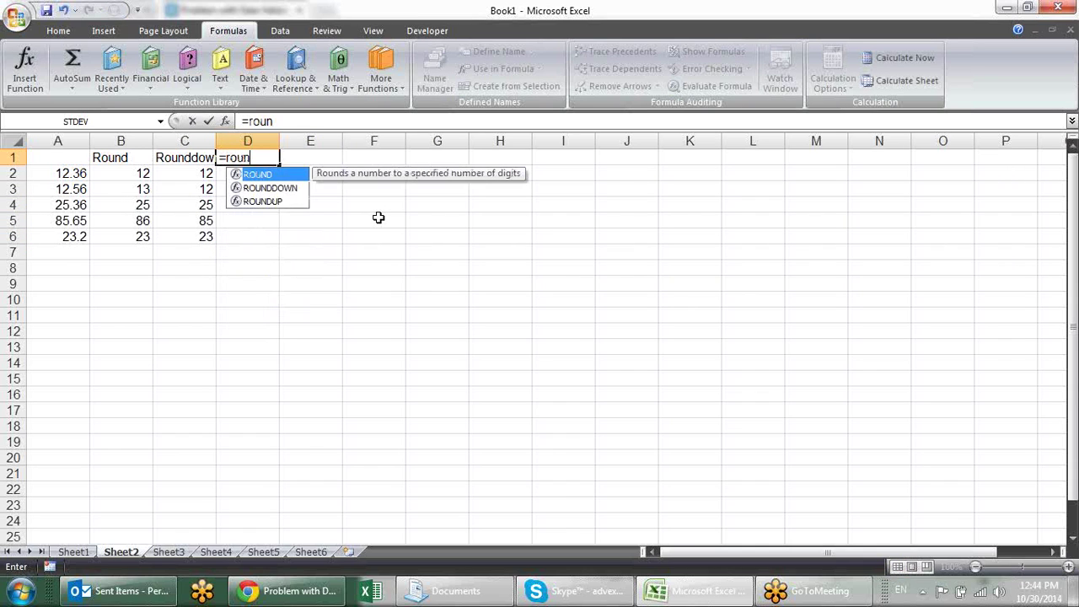
key(Down)
key(Down)
key(Tab)
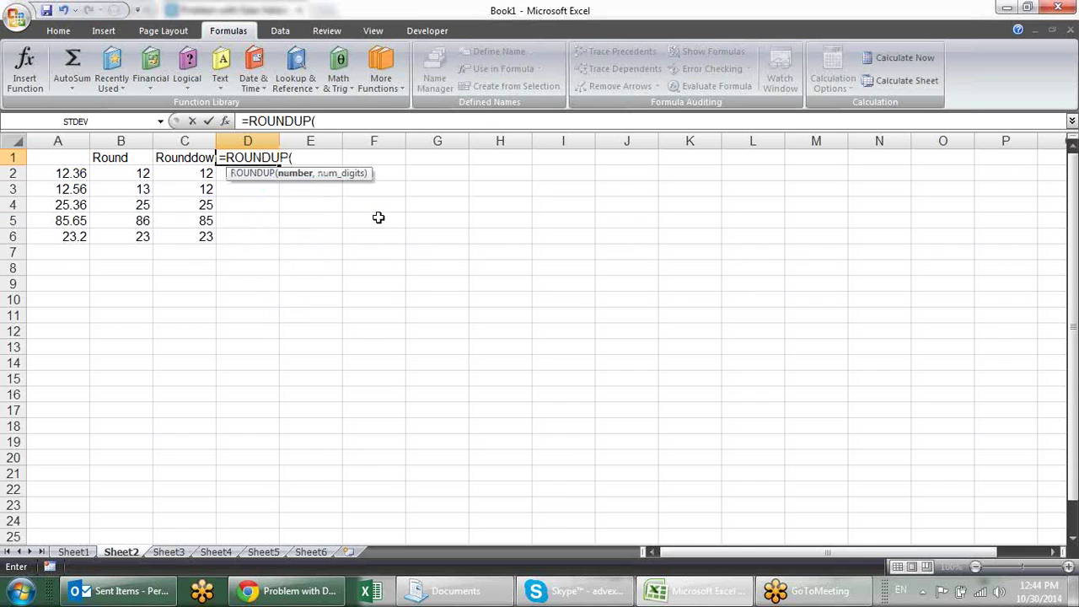
key(Escape)
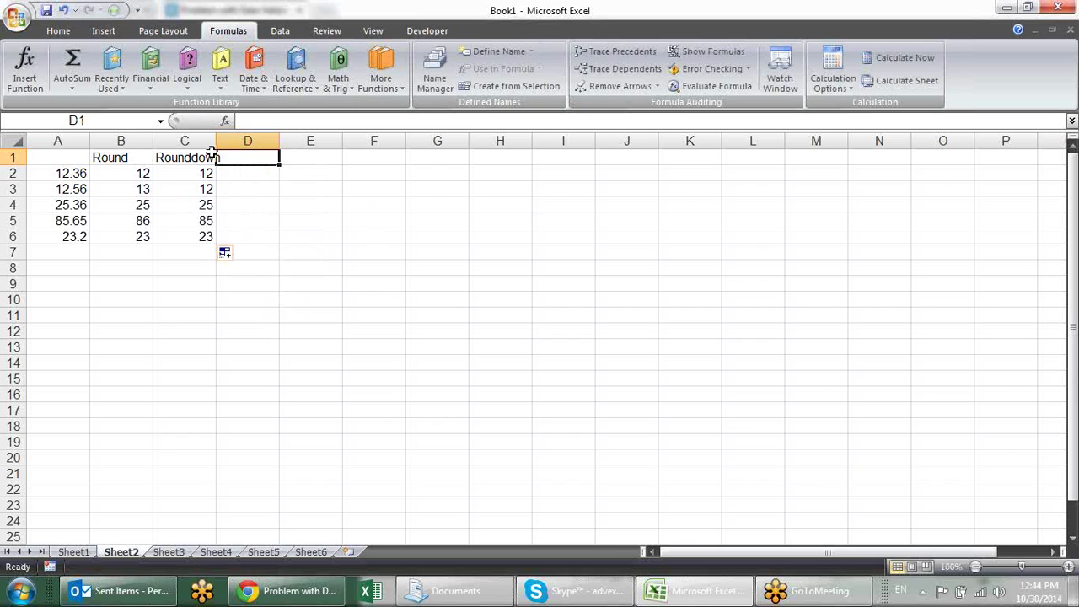
Step: Enter the heading "round up" in cell D1
text(round uo)
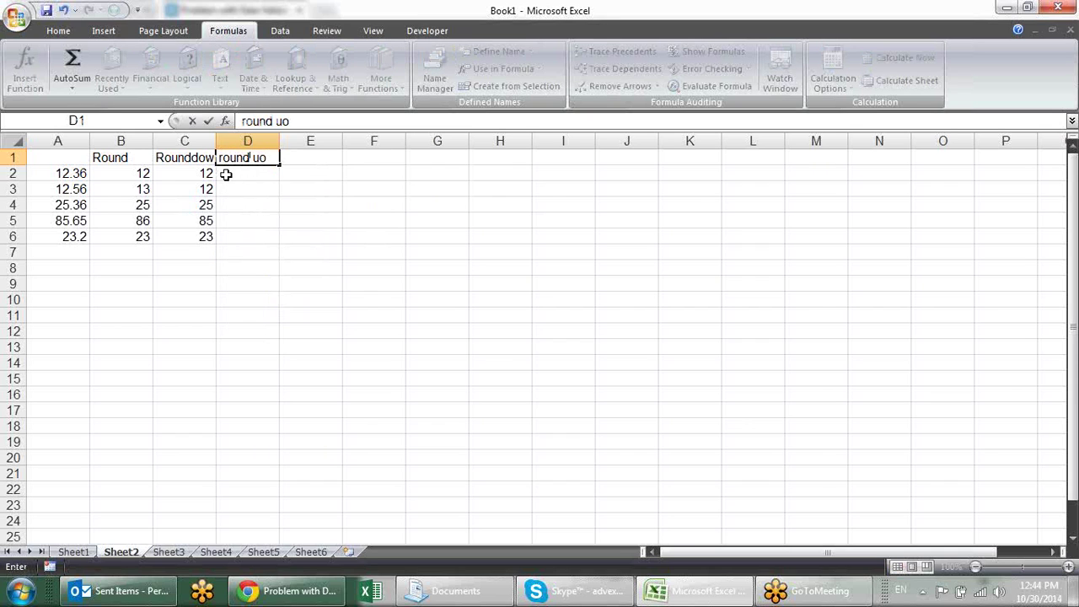
key(BackSpace)
text(p)
key(Return)
Step: Round the first sample up to zero decimals in cell D2 with =ROUNDUP(A2,0) and fill the formula down to D6
text(=rou)
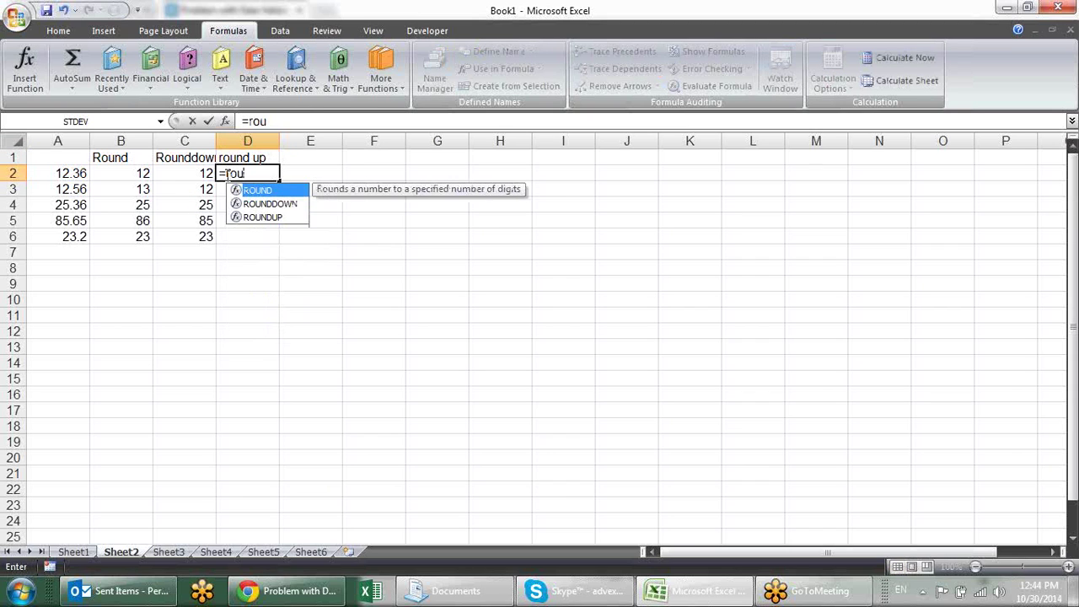
key(Down)
key(Down)
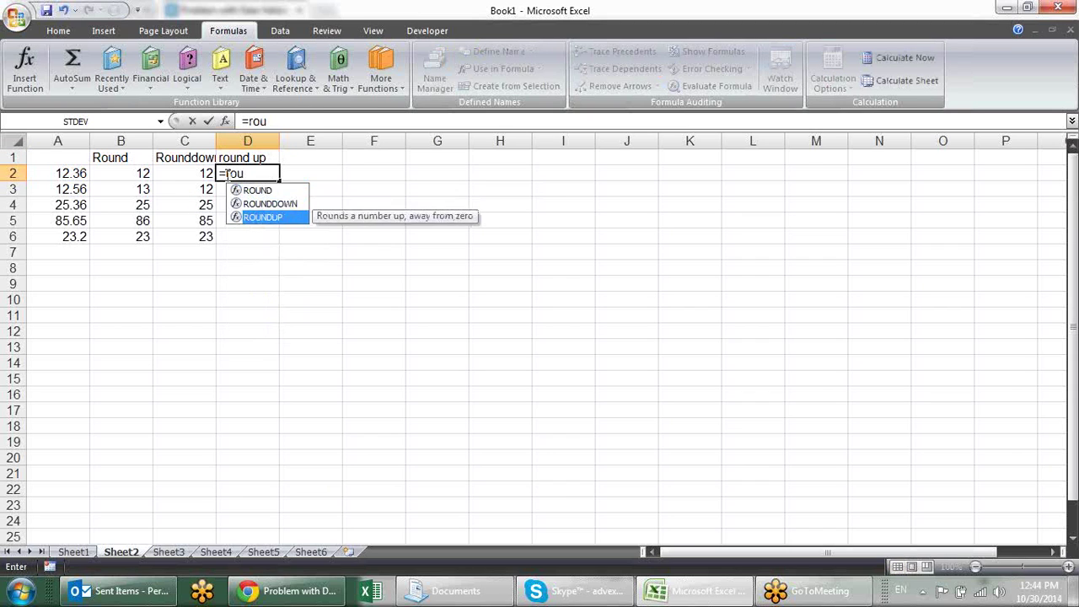
key(Tab)
click(71, 173)
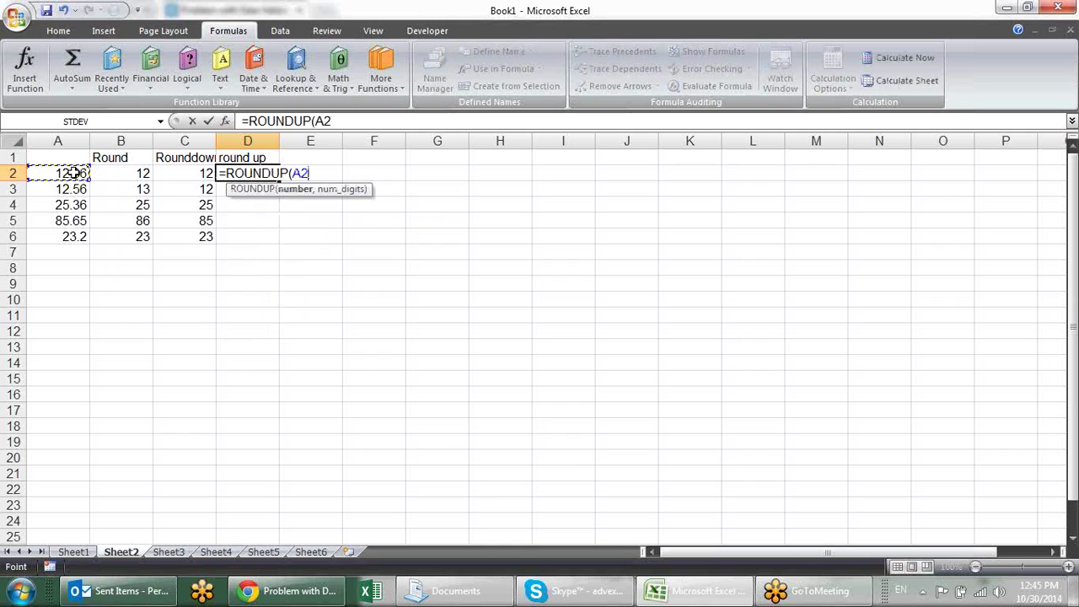
text(,0)
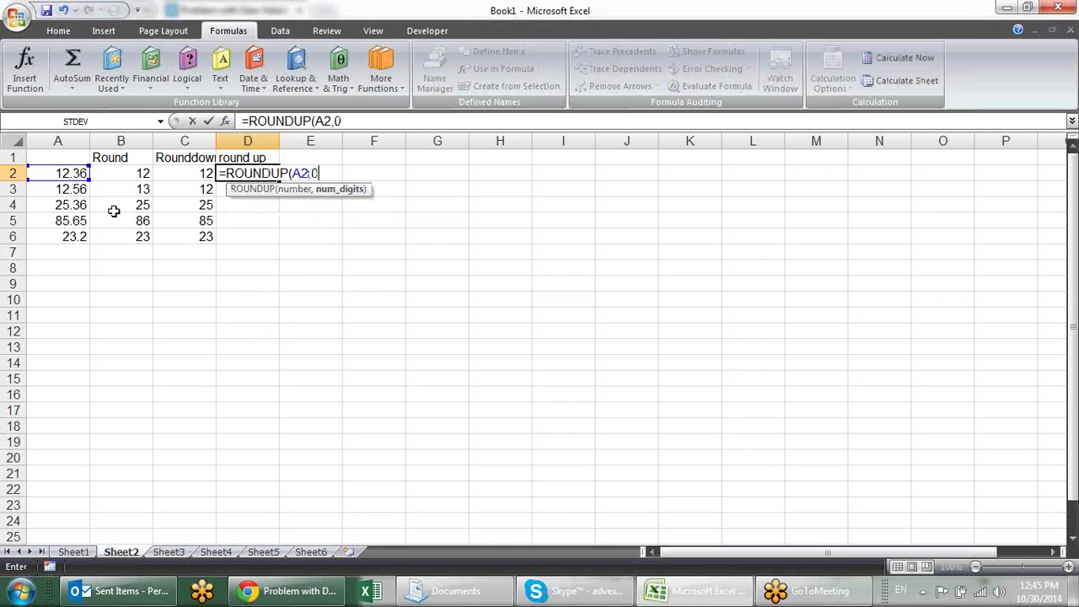
key(Return)
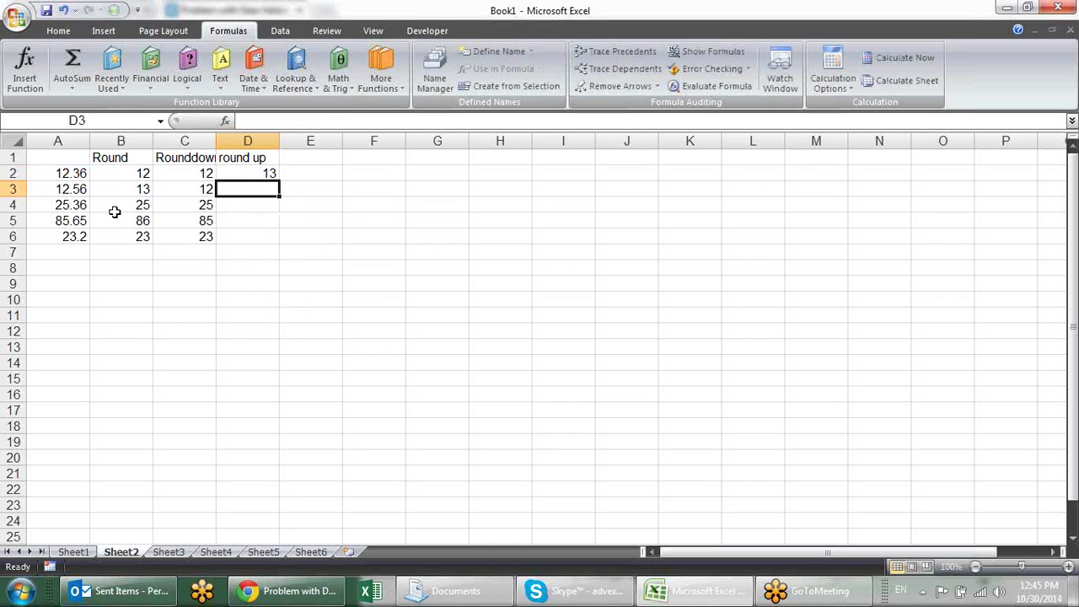
click(243, 174)
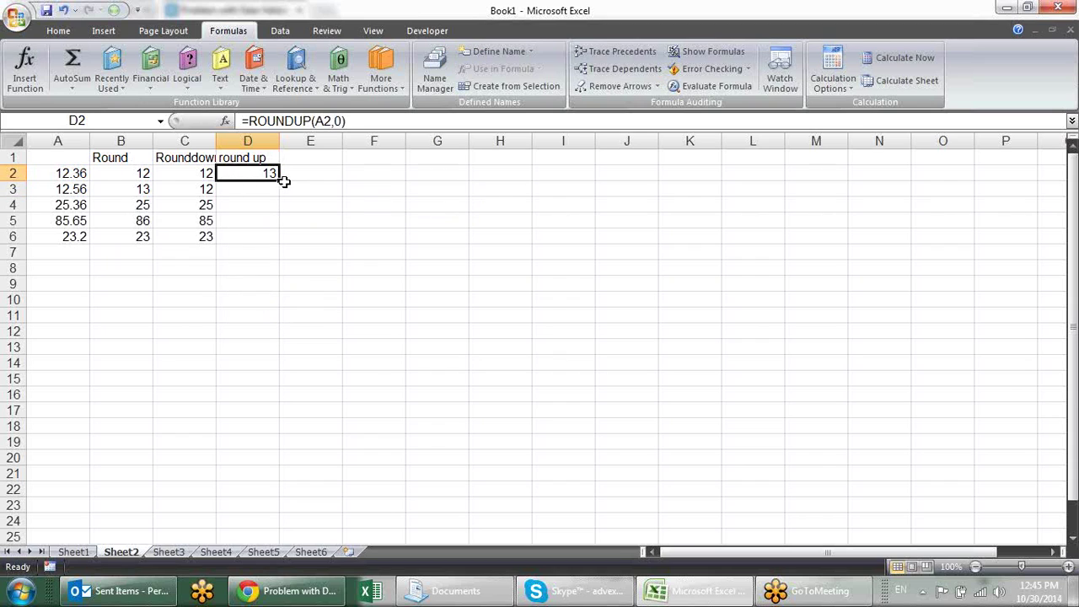
drag(278, 179, 273, 250)
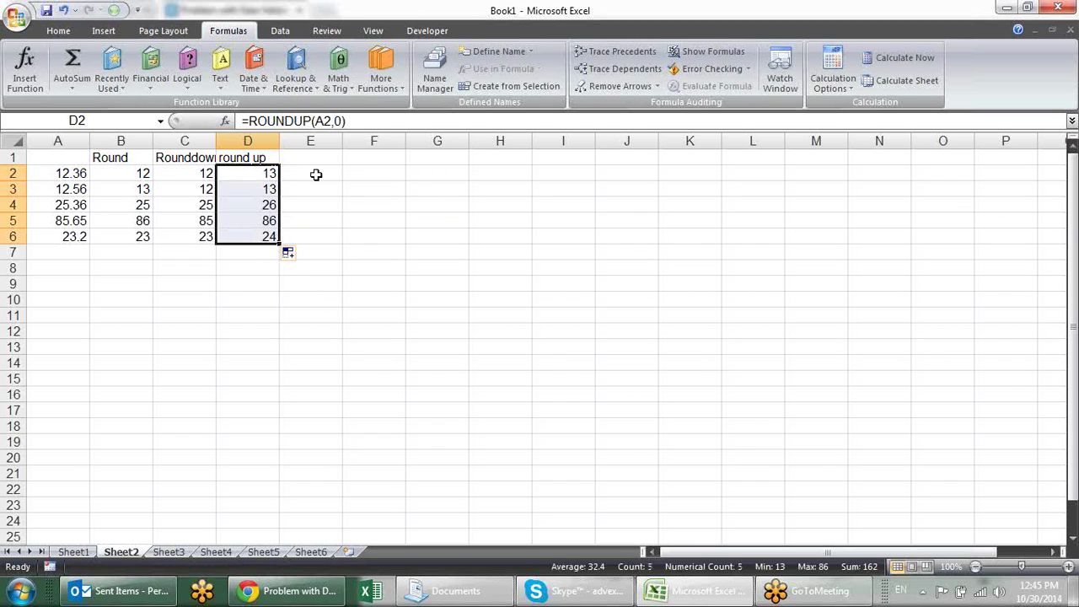
Step: Auto-fit the width of column C to its Rounddown heading
click(208, 173)
double_click(215, 140)
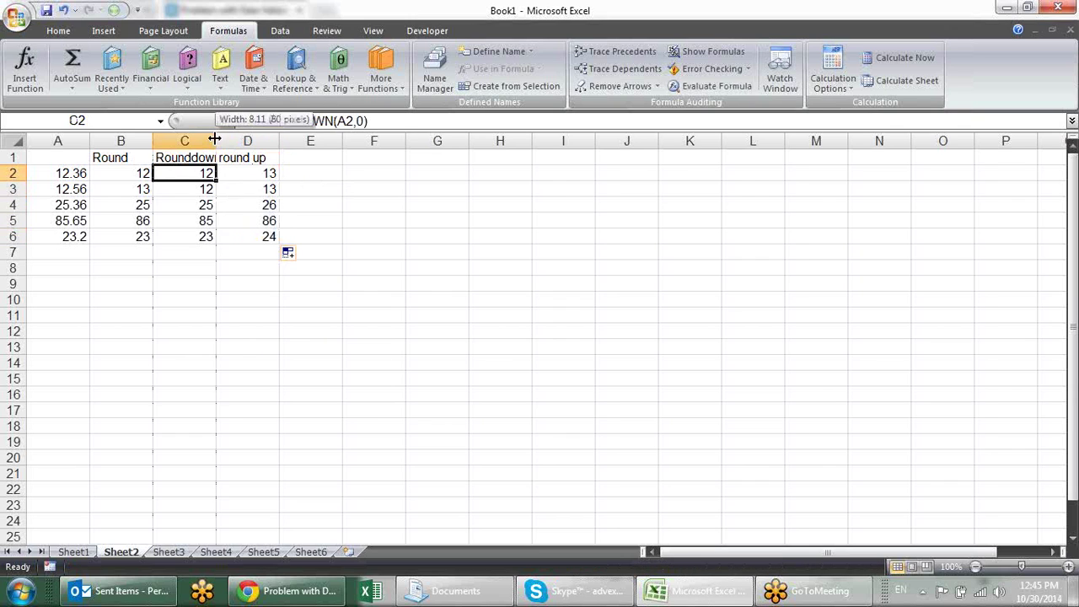
Step: Change the heading in cell D1 to "Roundup"
click(258, 158)
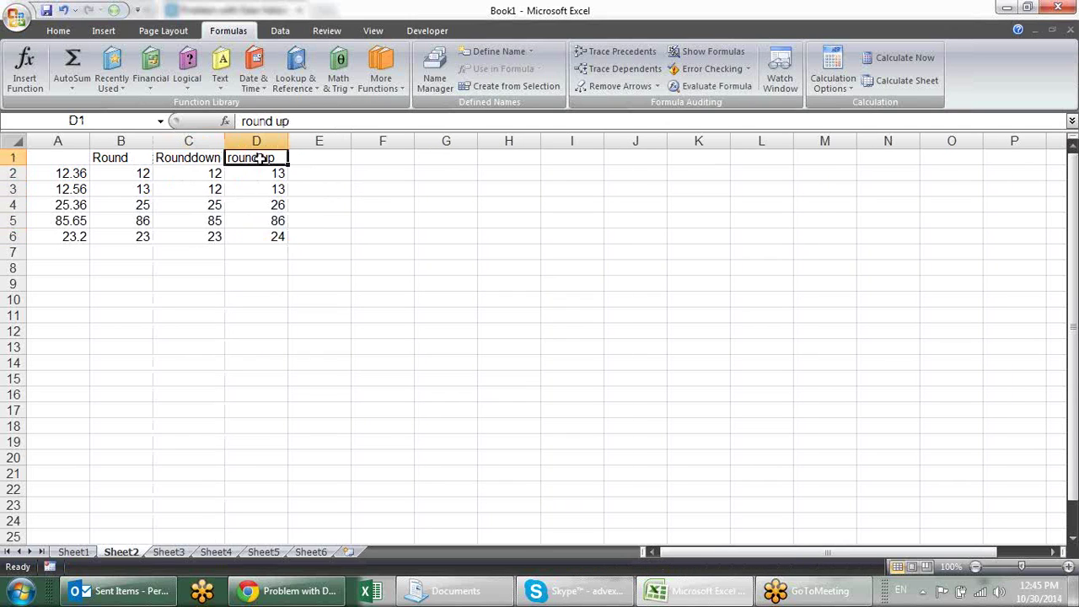
text(R)
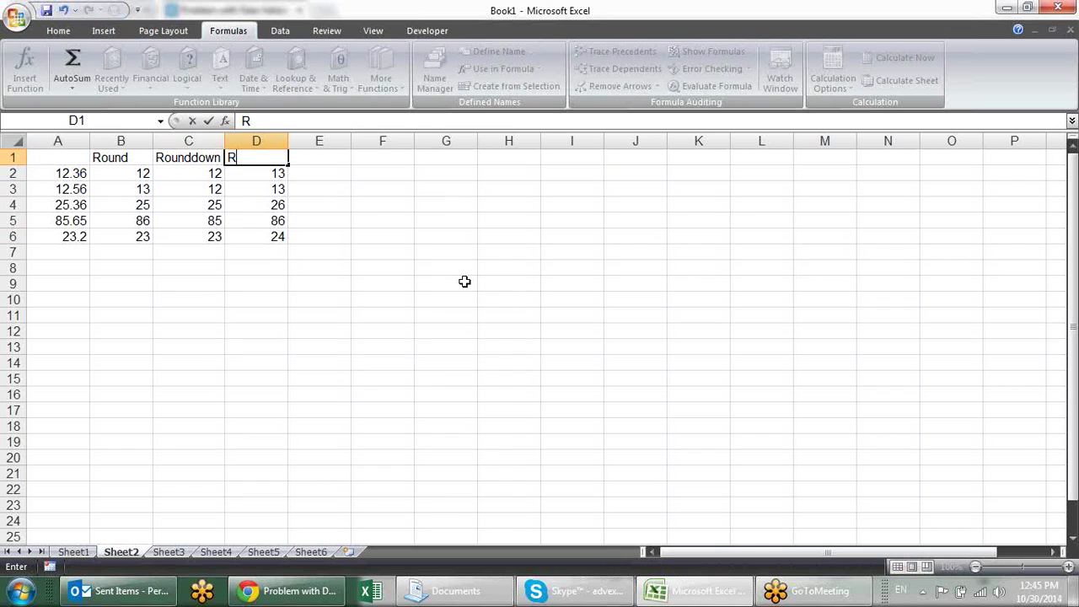
text(ounddown)
key(Return)
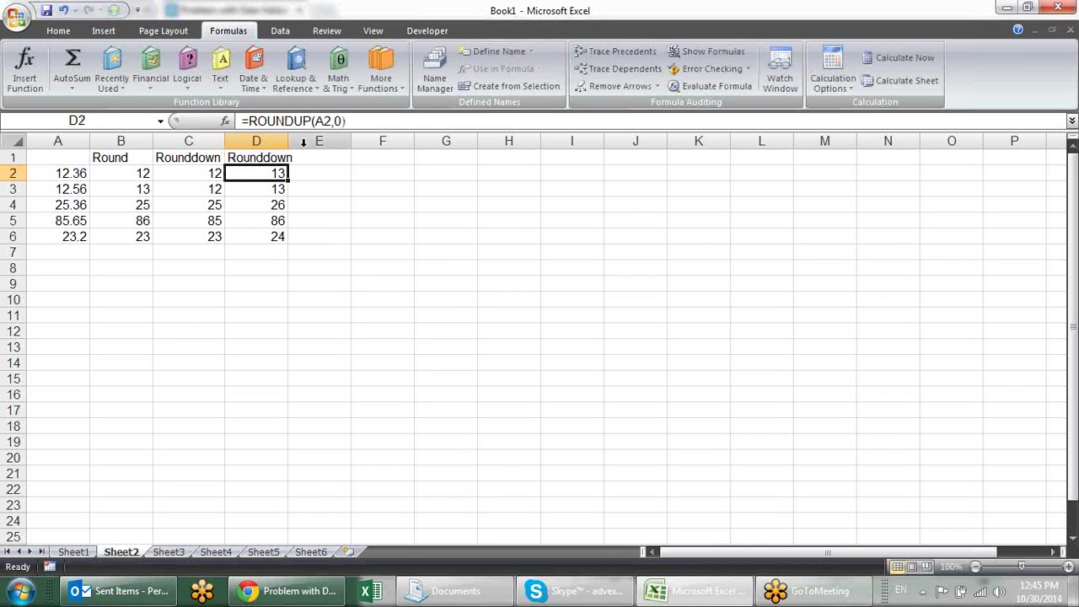
key(Up)
key(F2)
key(BackSpace)
key(BackSpace)
key(BackSpace)
key(BackSpace)
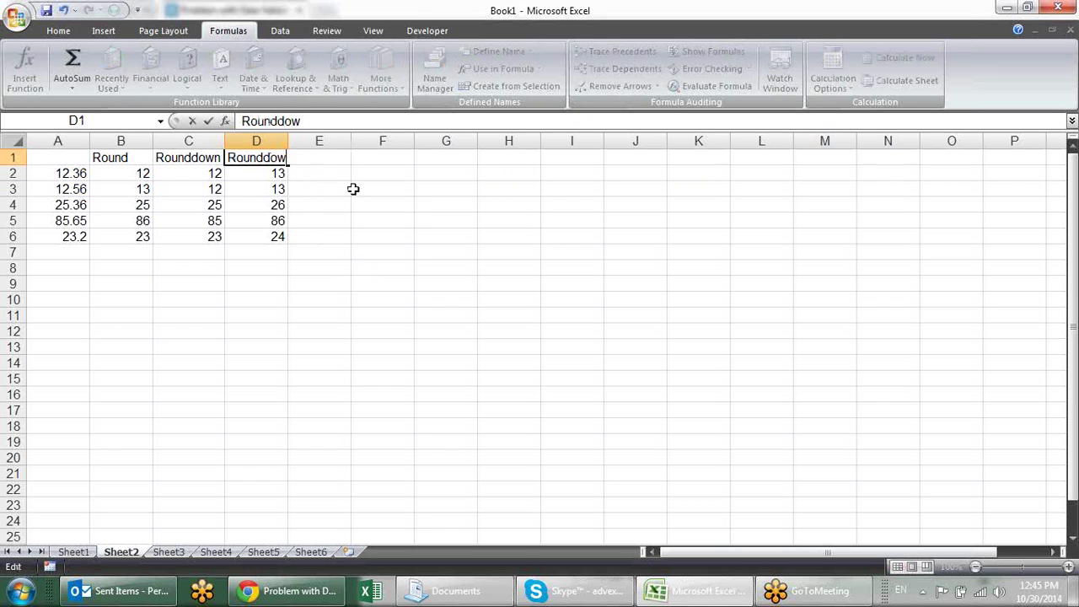
text(up)
key(Return)
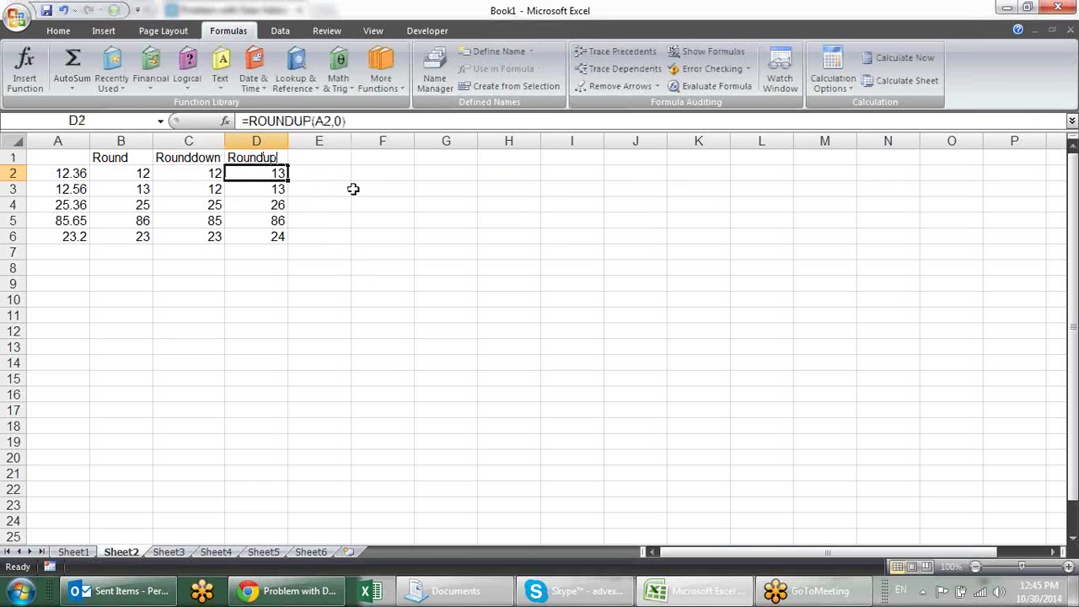
Step: Enter the heading "Int" in cell E1
click(317, 158)
text(Int)
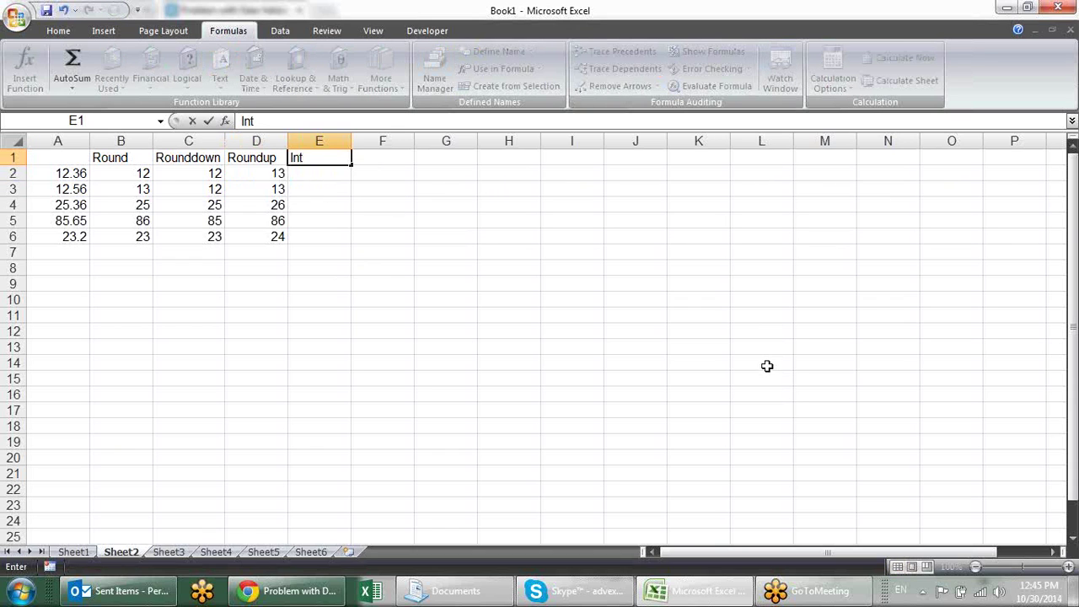
key(Return)
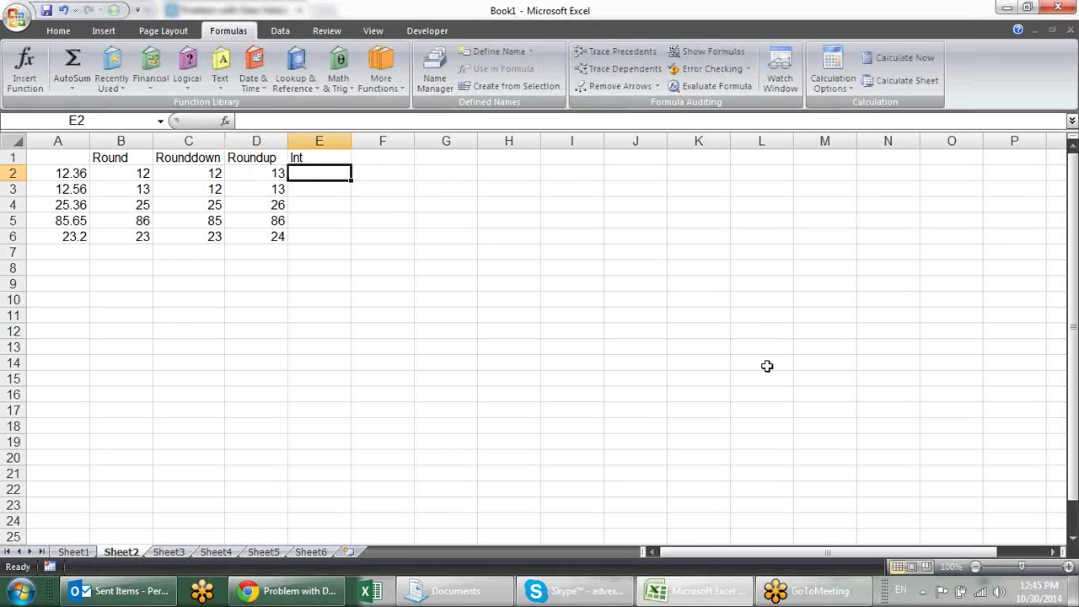
Step: Return the integer part of the first sample in cell E2 with =INT(A2)
text(=i)
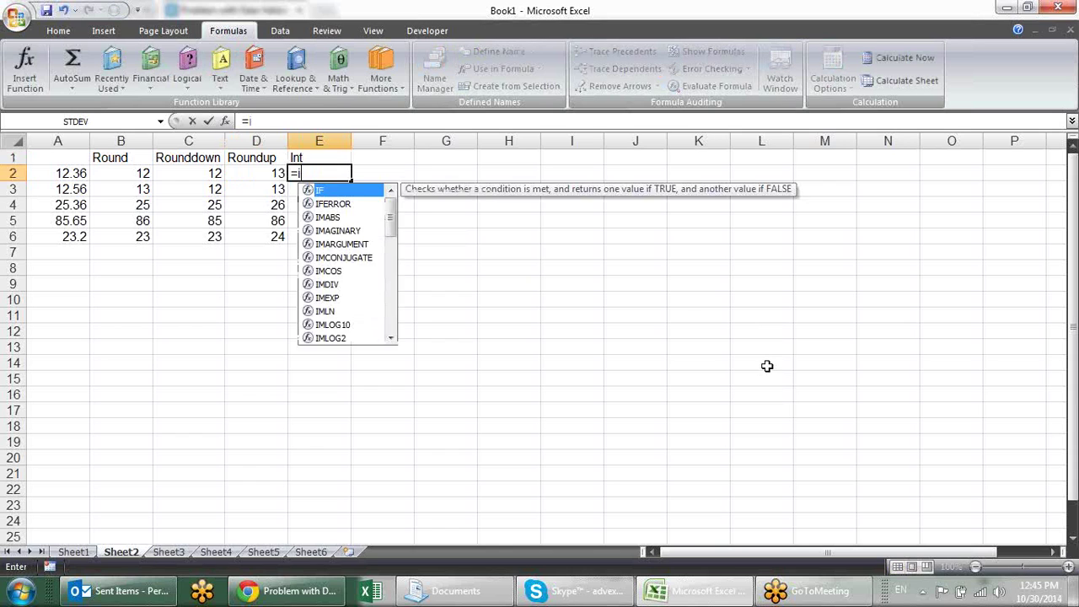
text(nt)
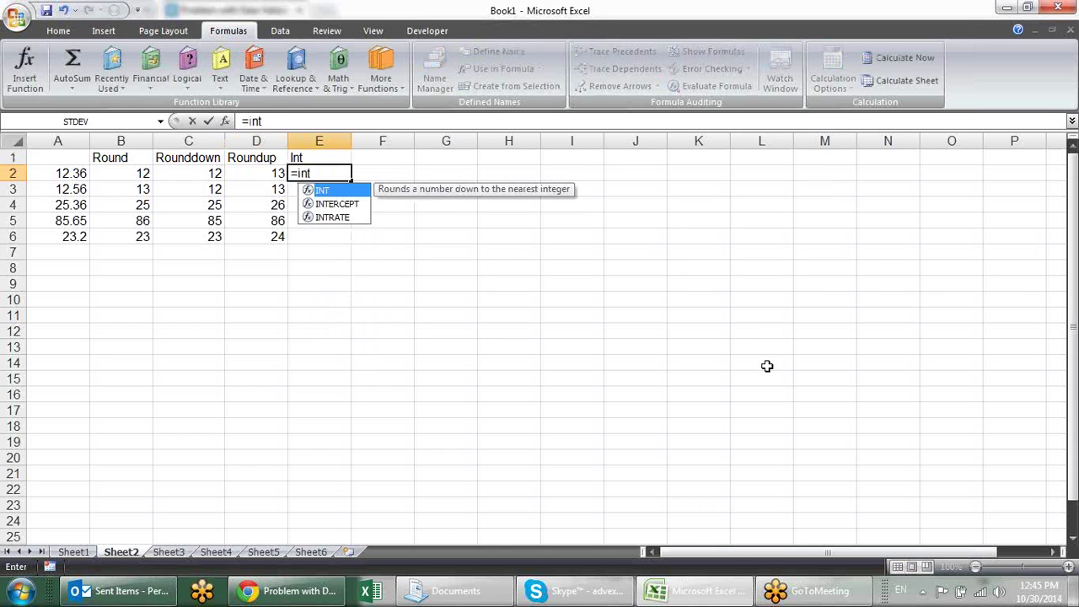
key(Tab)
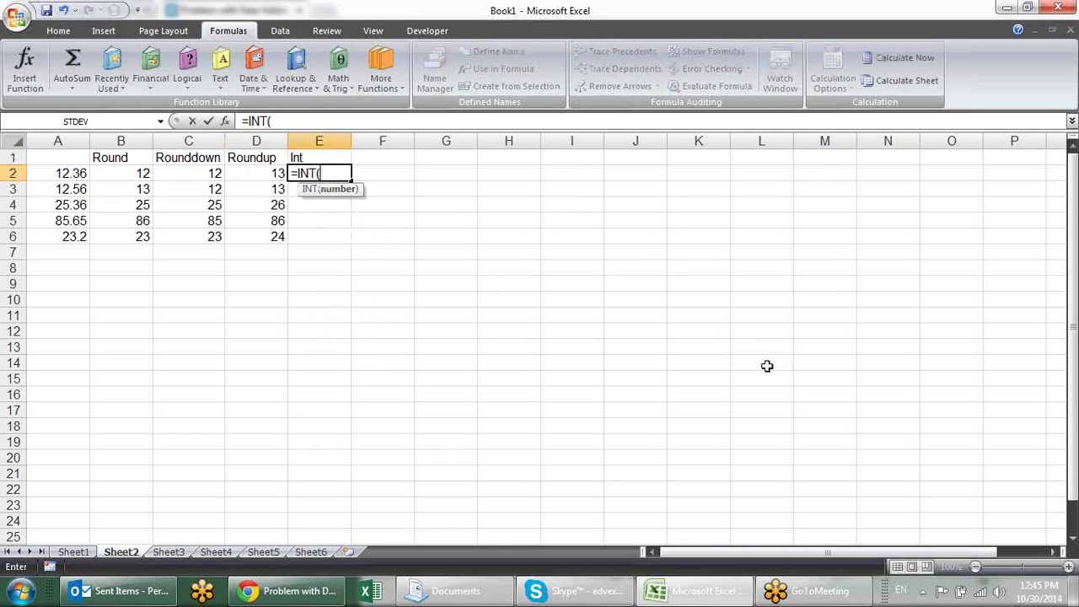
click(66, 172)
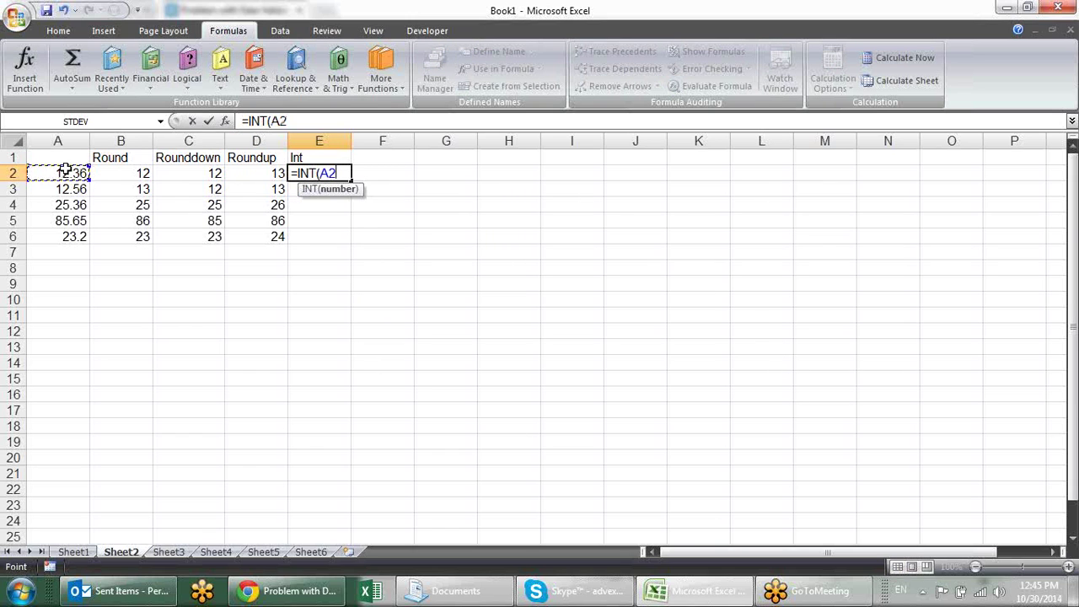
text())
key(Return)
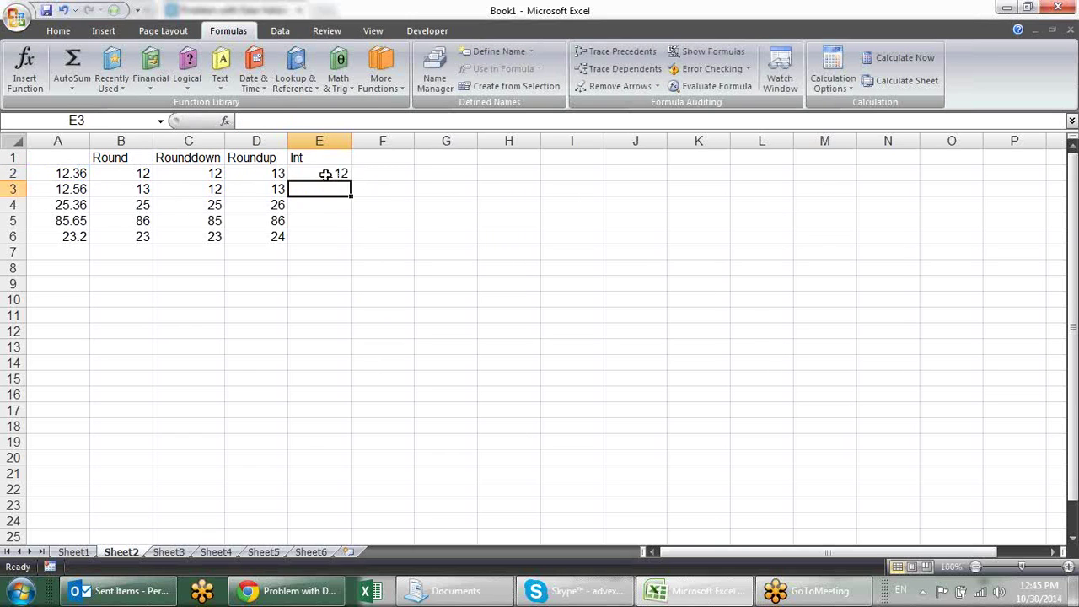
Step: Fill the INT formula from E2 down to E6 and compare the copied results with the Rounddown column
click(326, 175)
drag(352, 180, 356, 244)
click(432, 206)
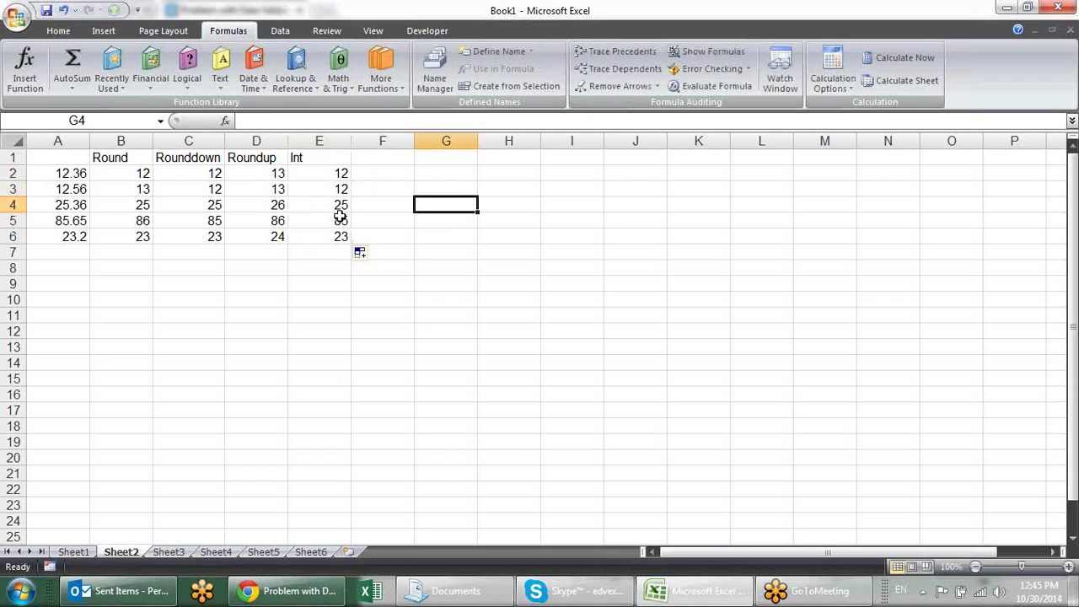
click(210, 206)
click(213, 218)
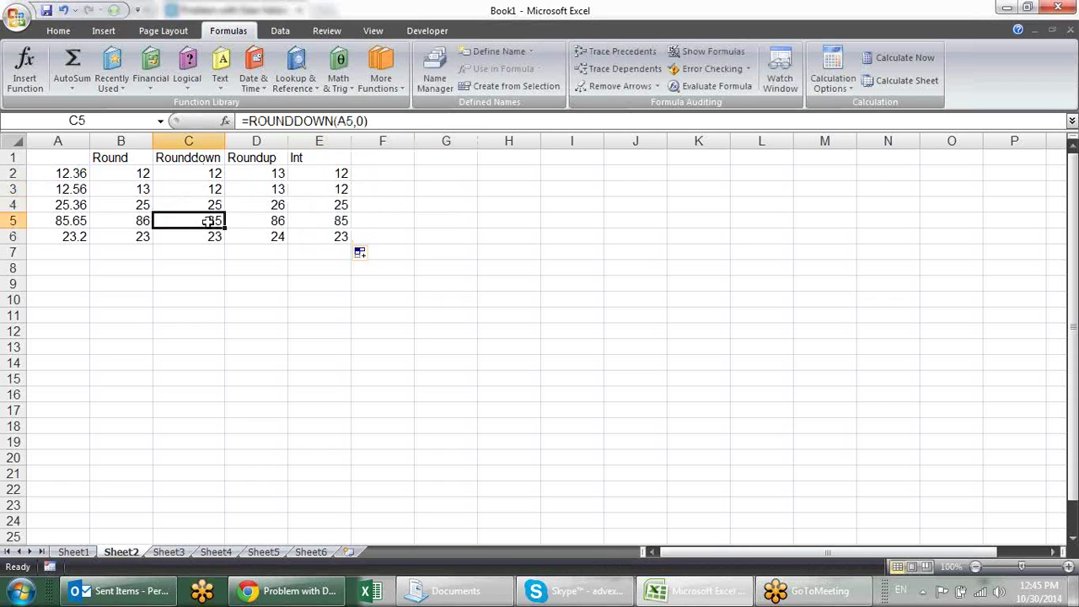
click(334, 220)
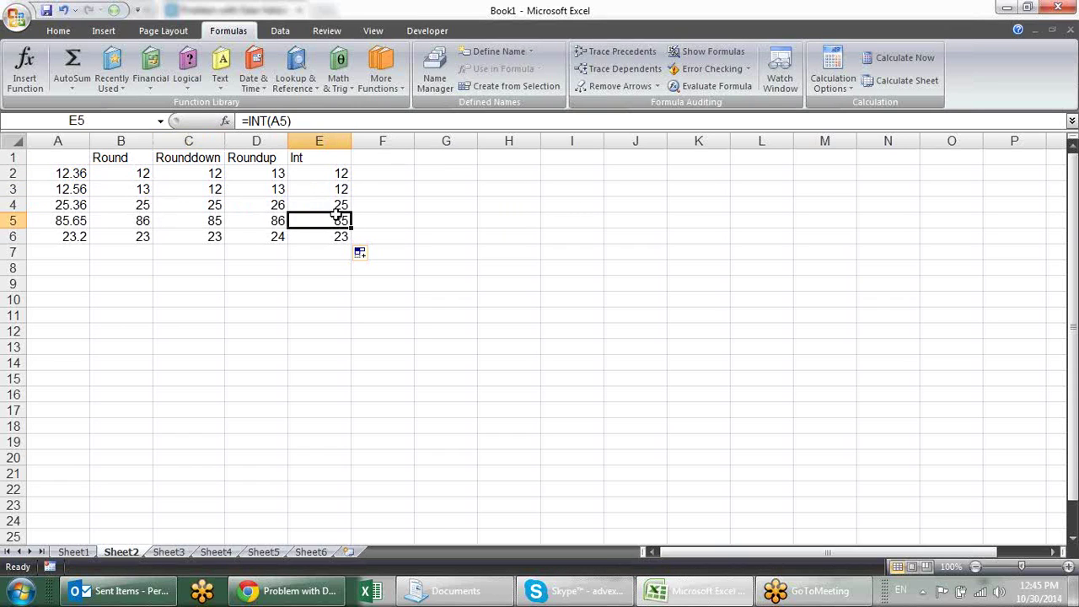
Step: Enter the heading "trunc" in cell F1
click(389, 160)
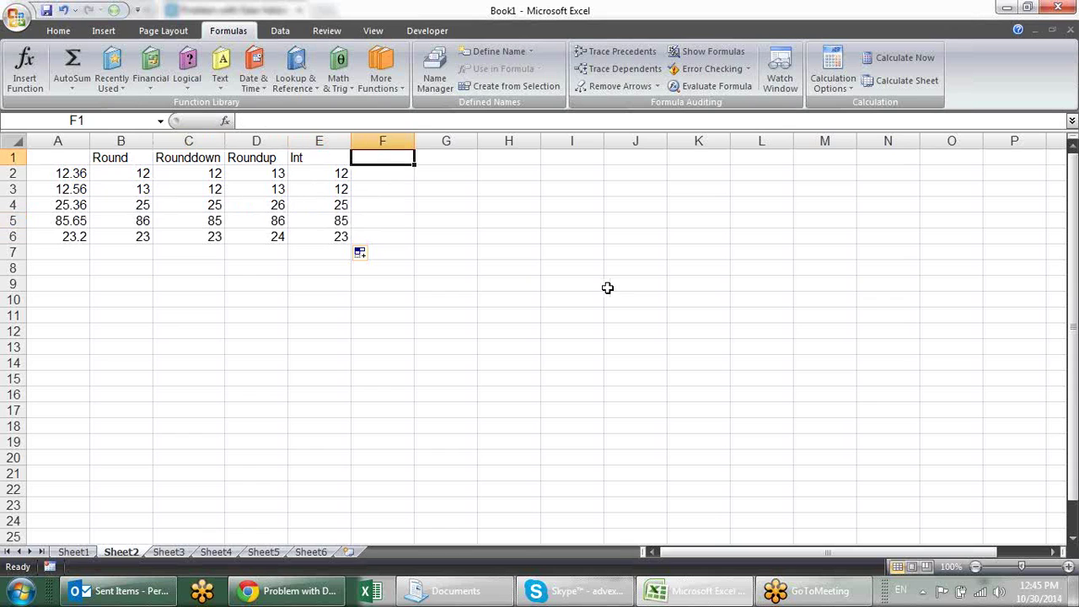
text(=trun)
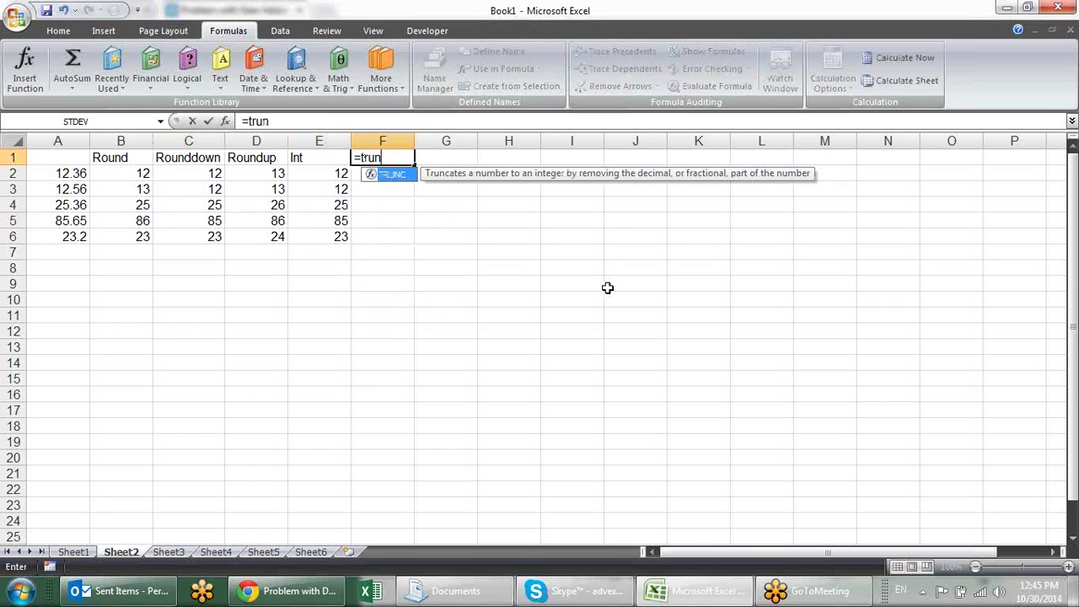
key(Tab)
key(Escape)
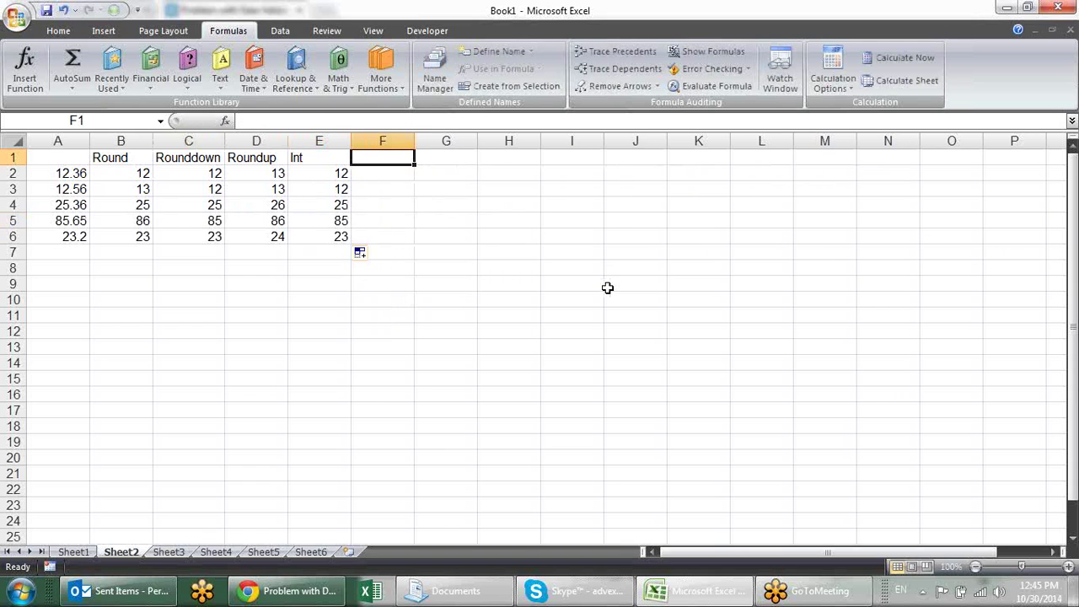
text(trunc)
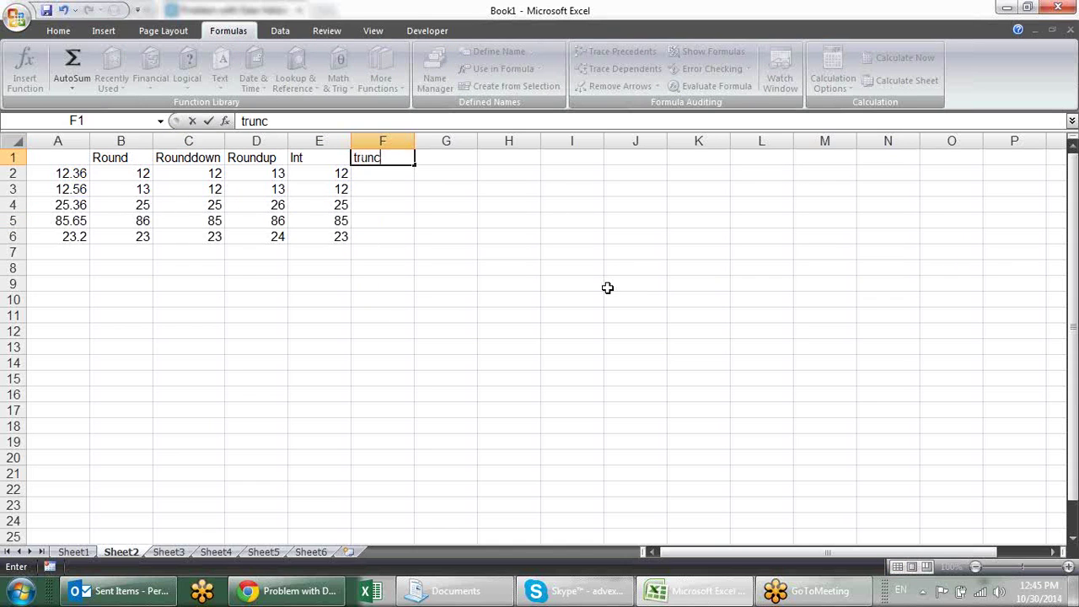
key(Return)
Step: Truncate the first sample to zero decimals in cell F2 with =TRUNC(A2,0)
text(=)
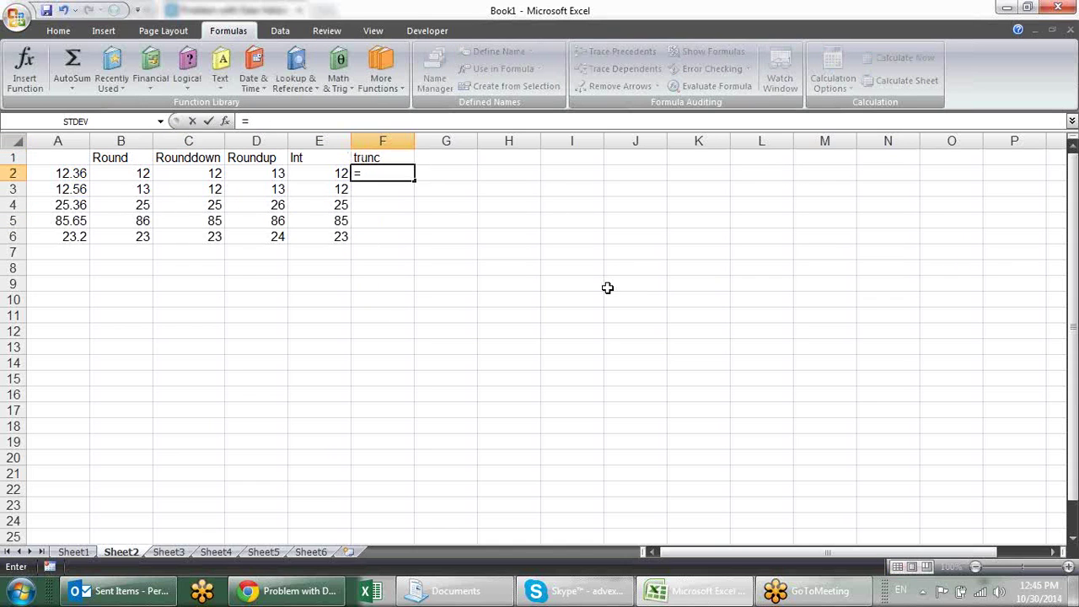
text(trun)
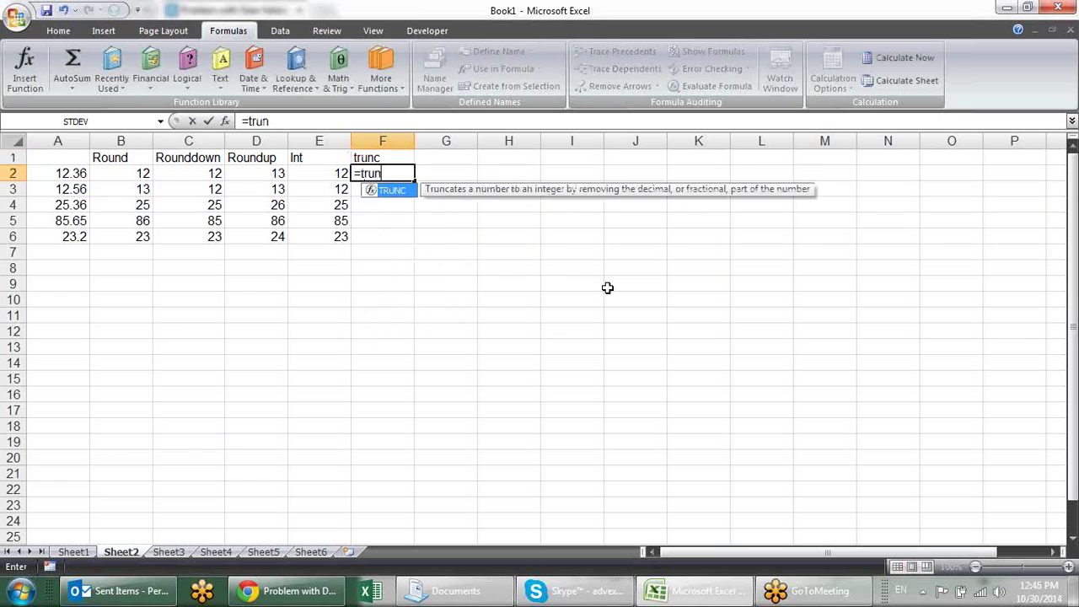
key(Tab)
click(86, 172)
text(,0)
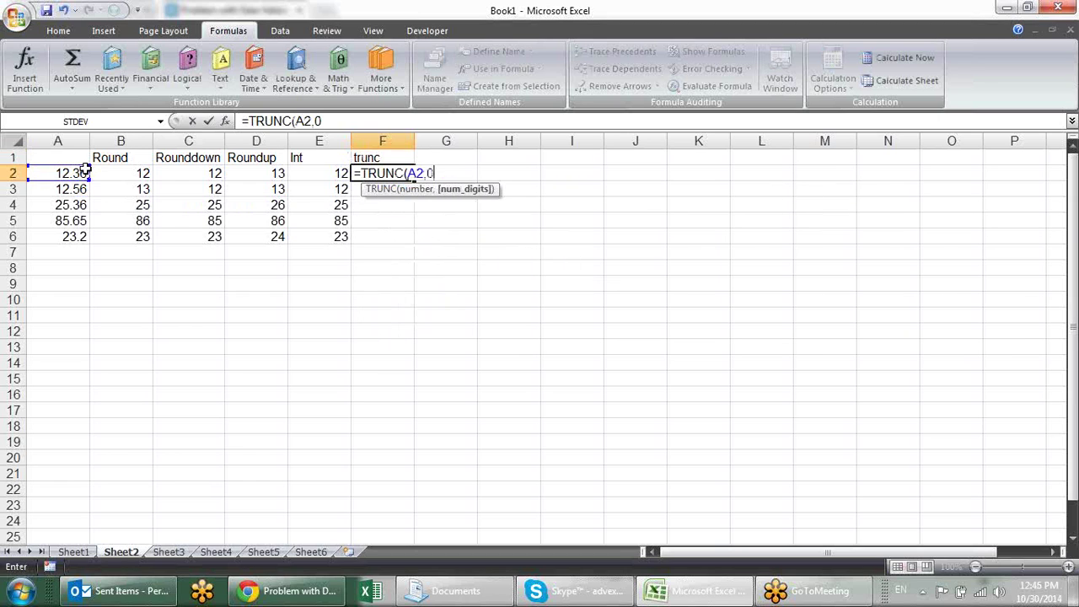
text())
key(Return)
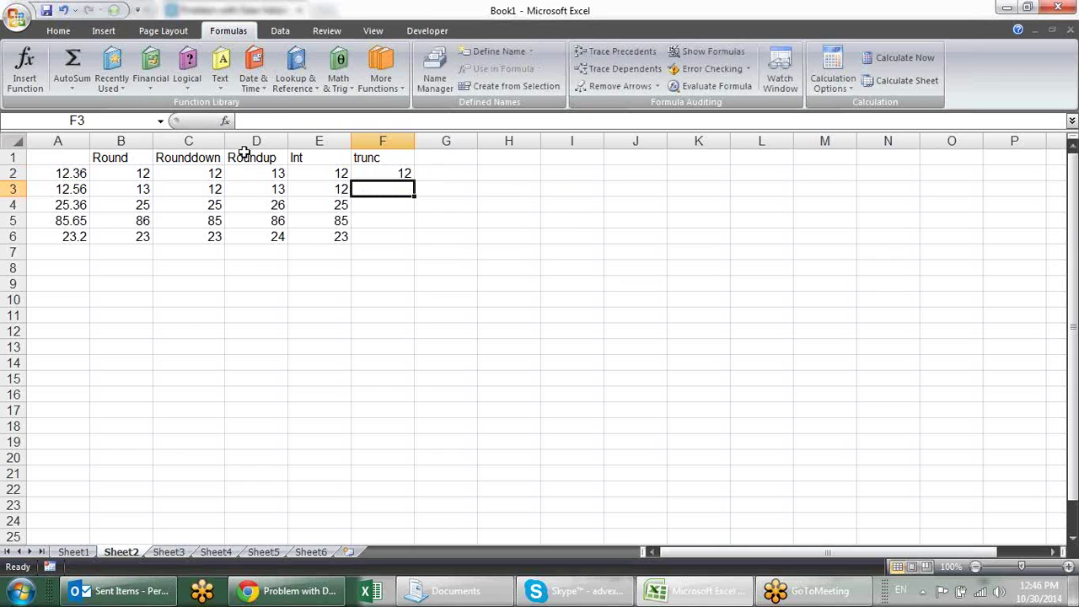
Step: Fill the TRUNC formula from F2 down to F6
click(390, 168)
click(411, 185)
click(414, 178)
drag(413, 178, 413, 241)
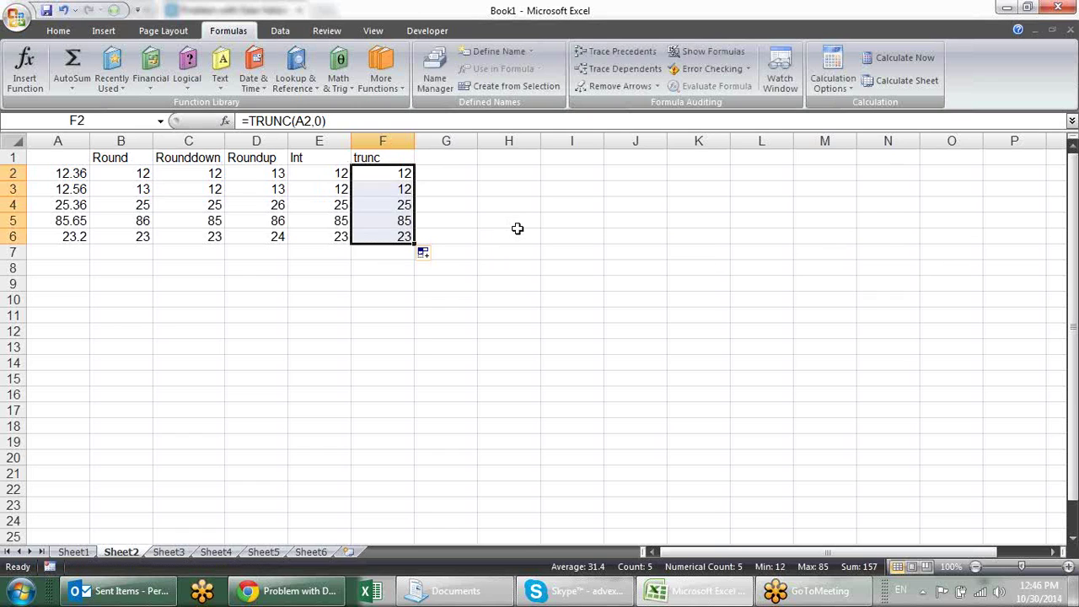
Step: Make the Rounddown, Int and trunc columns bold from row 1 to row 6, including their headings
click(380, 160)
drag(216, 157, 222, 236)
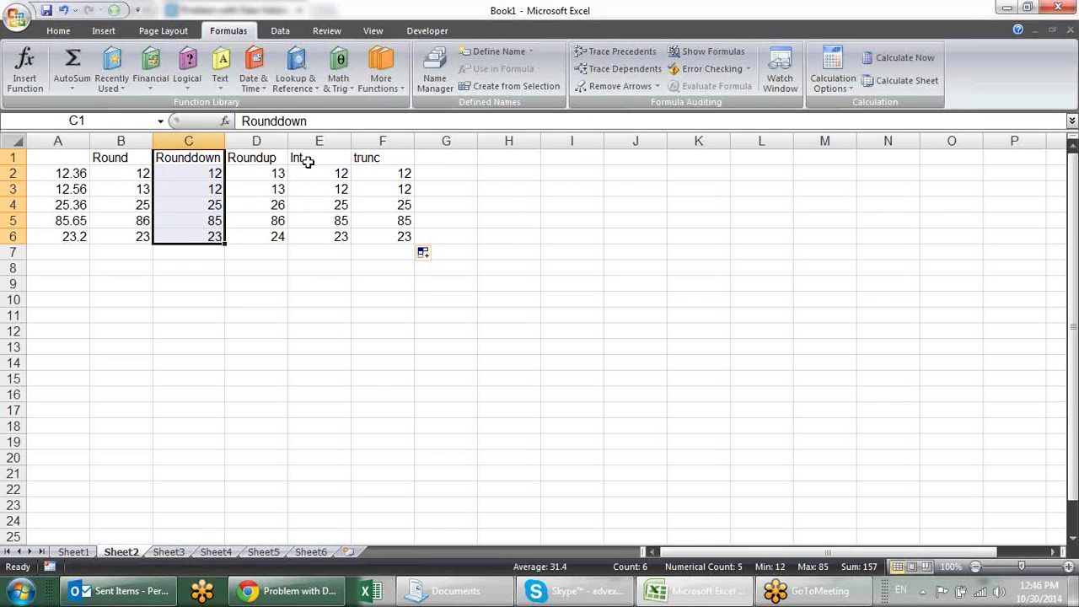
drag(310, 160, 325, 239)
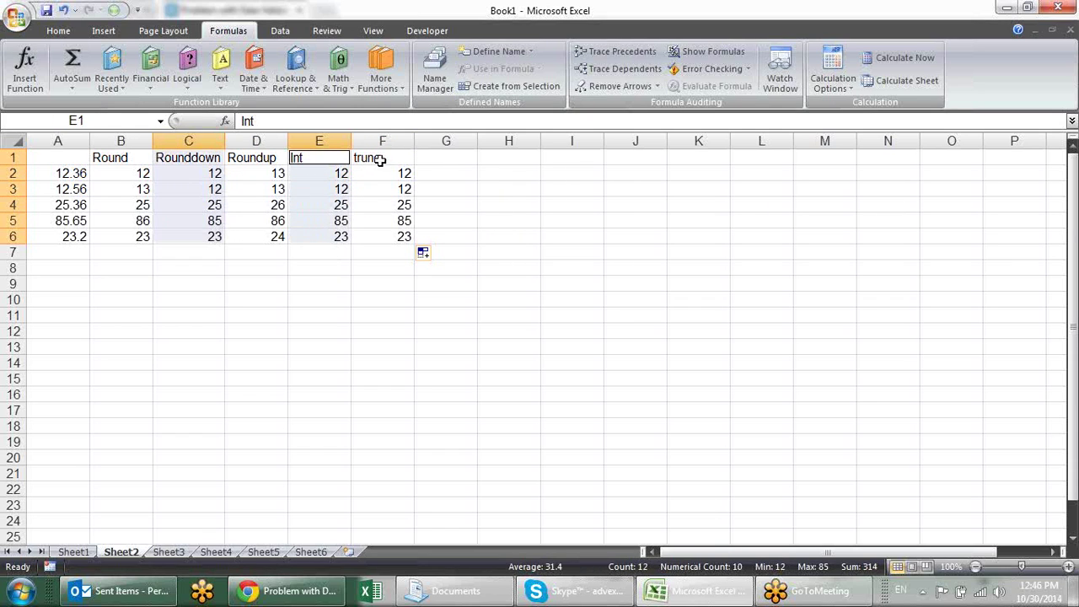
ctrl+click(383, 157)
drag(382, 157, 393, 234)
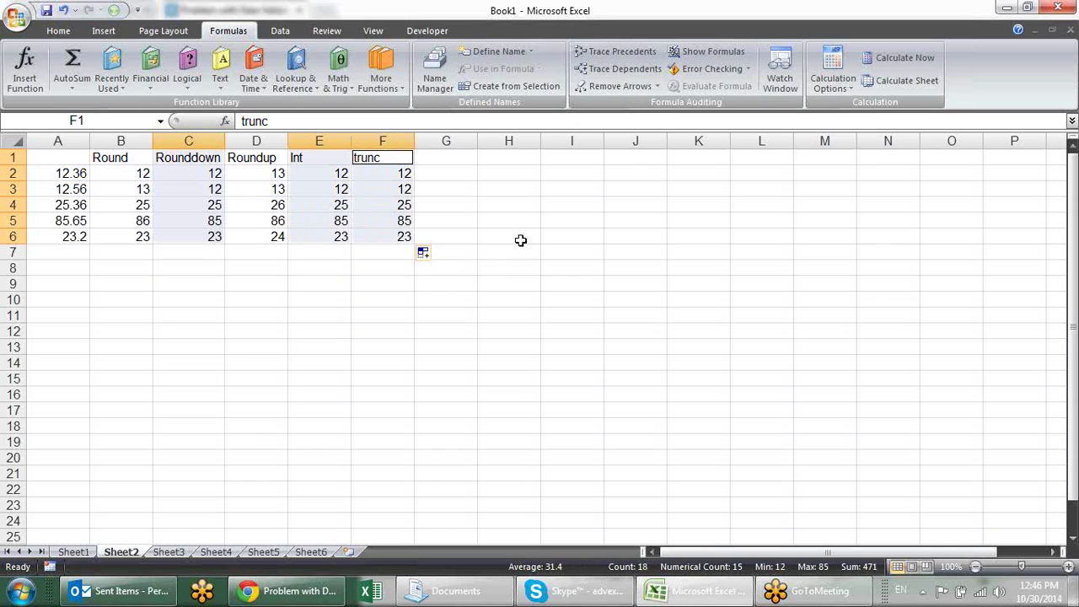
key(ctrl+b)
click(519, 263)
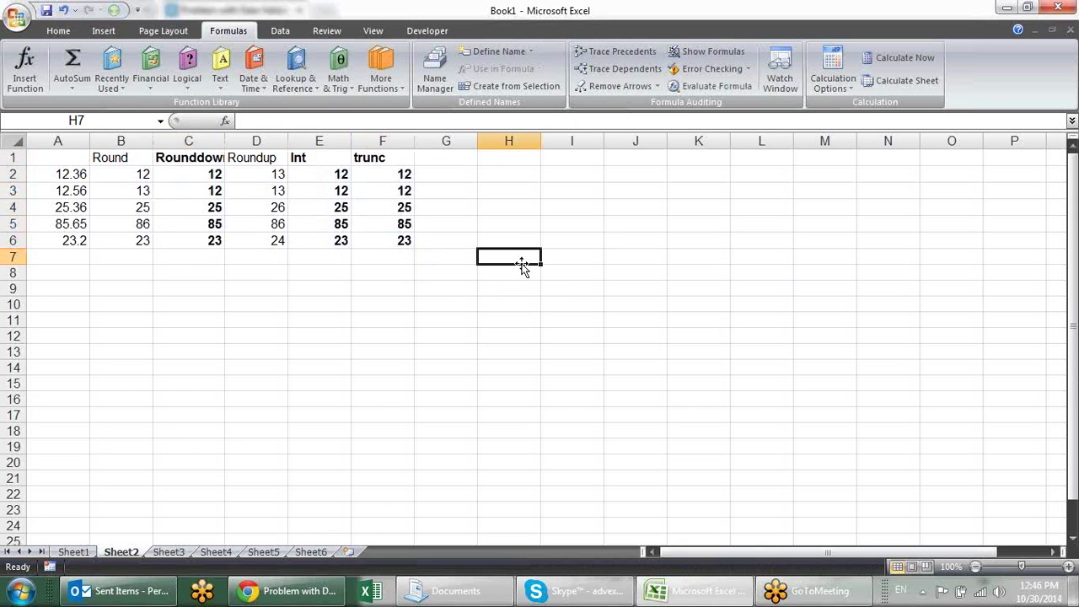
Step: Center the Int and trunc headings in E1:F1 and auto-fit column C to its bold heading
drag(336, 158, 362, 157)
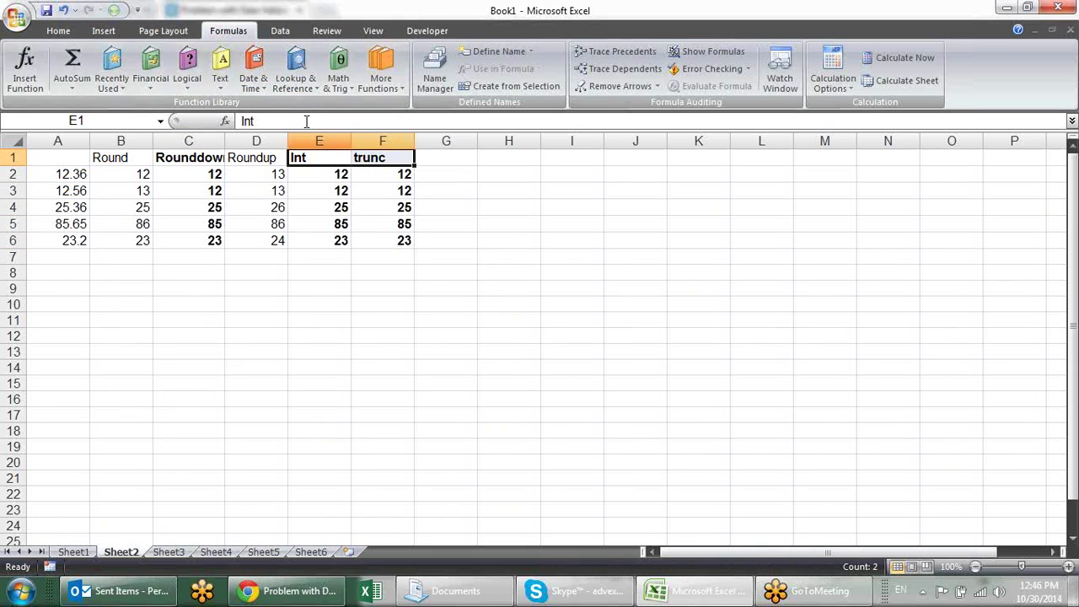
click(59, 31)
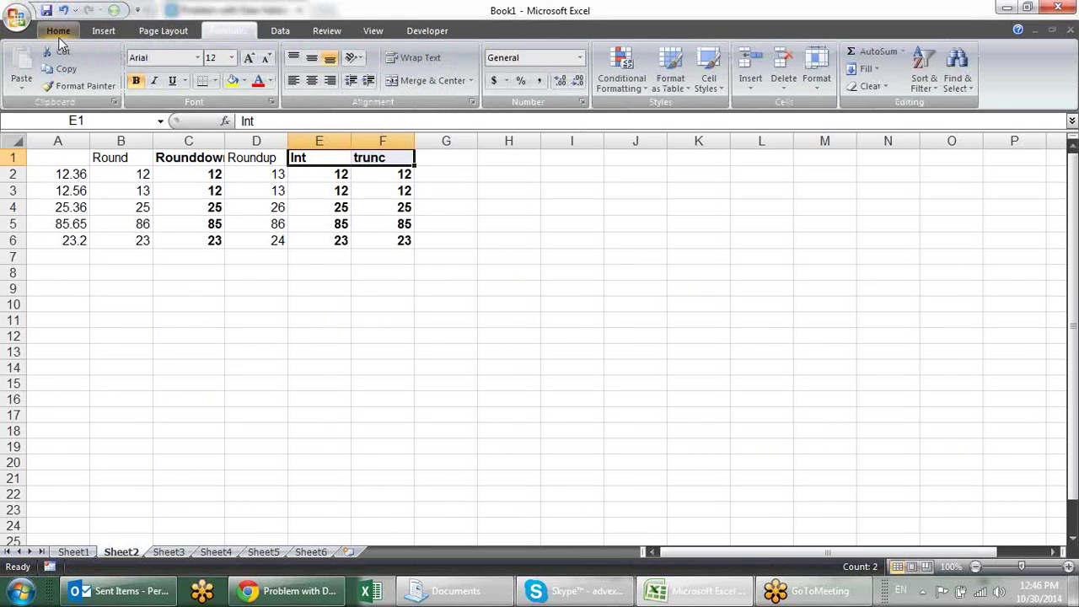
click(311, 80)
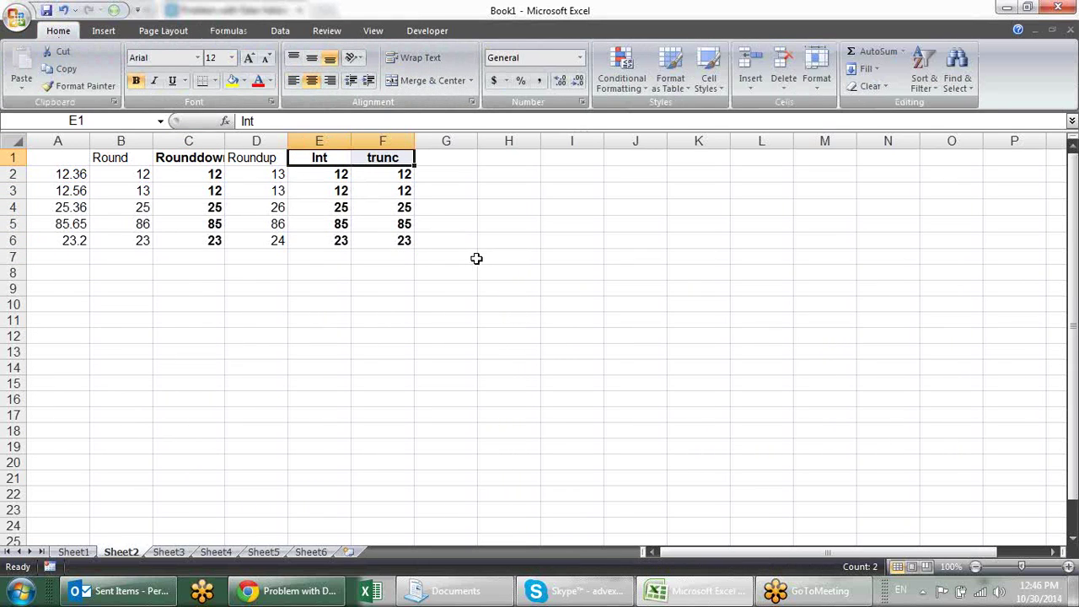
double_click(224, 141)
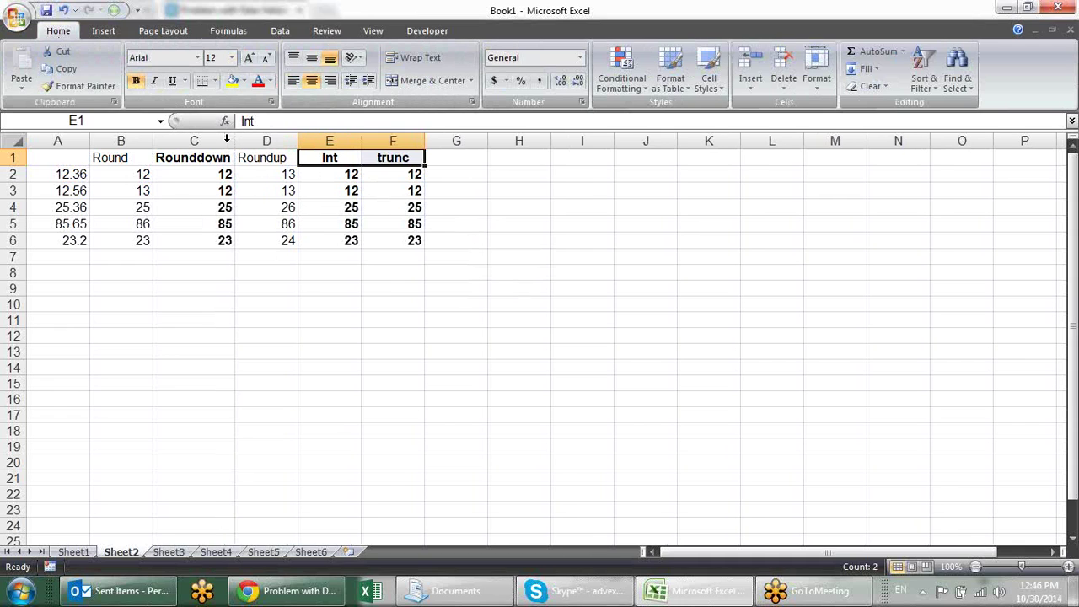
click(485, 260)
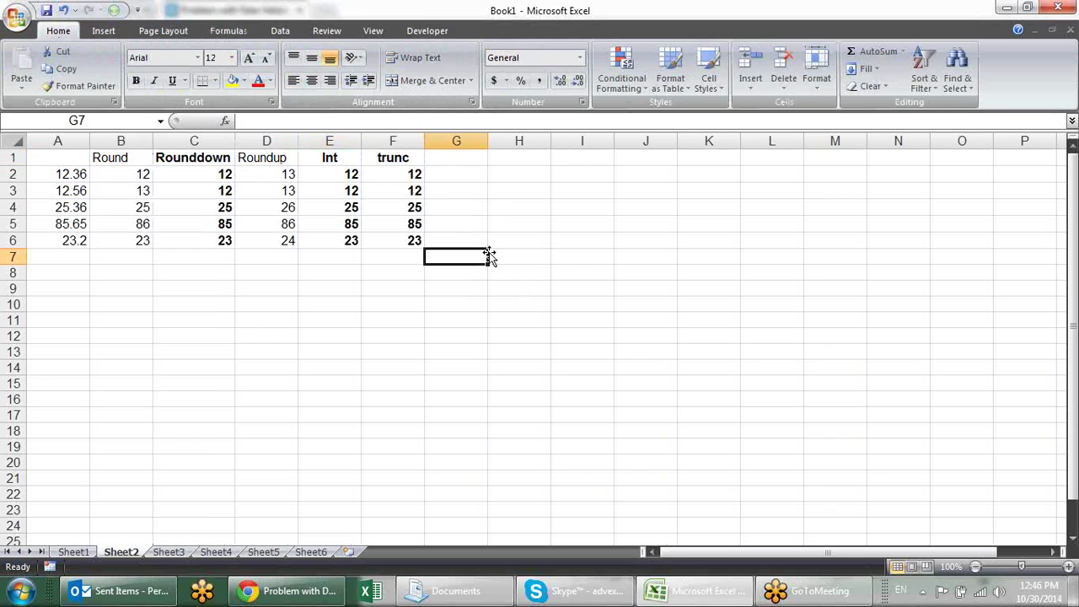
Step: Compare the Rounddown results in column C with the sample values in column A
click(183, 160)
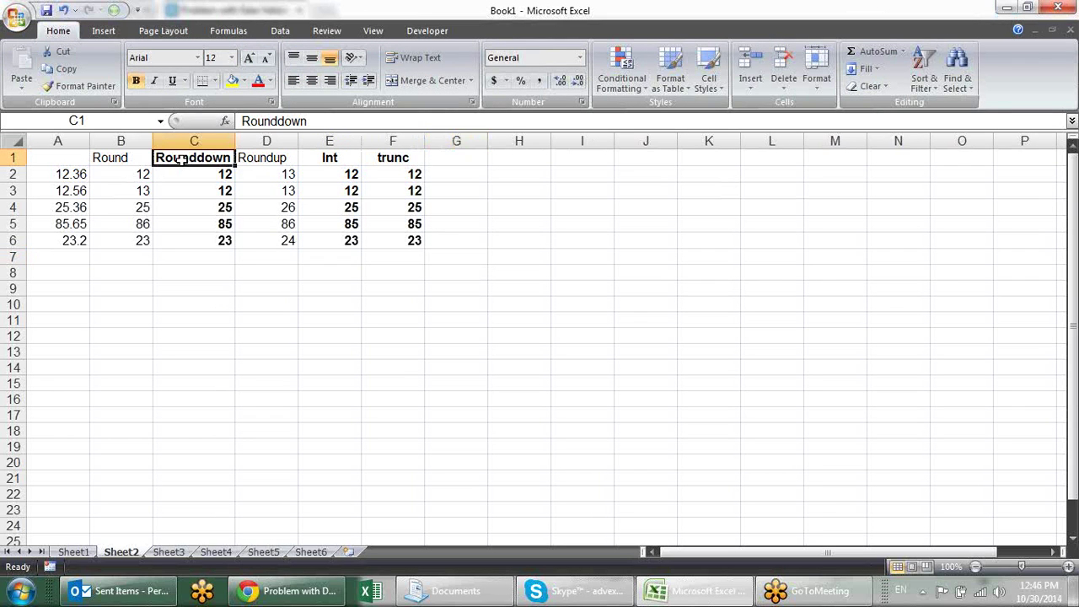
click(226, 206)
click(66, 195)
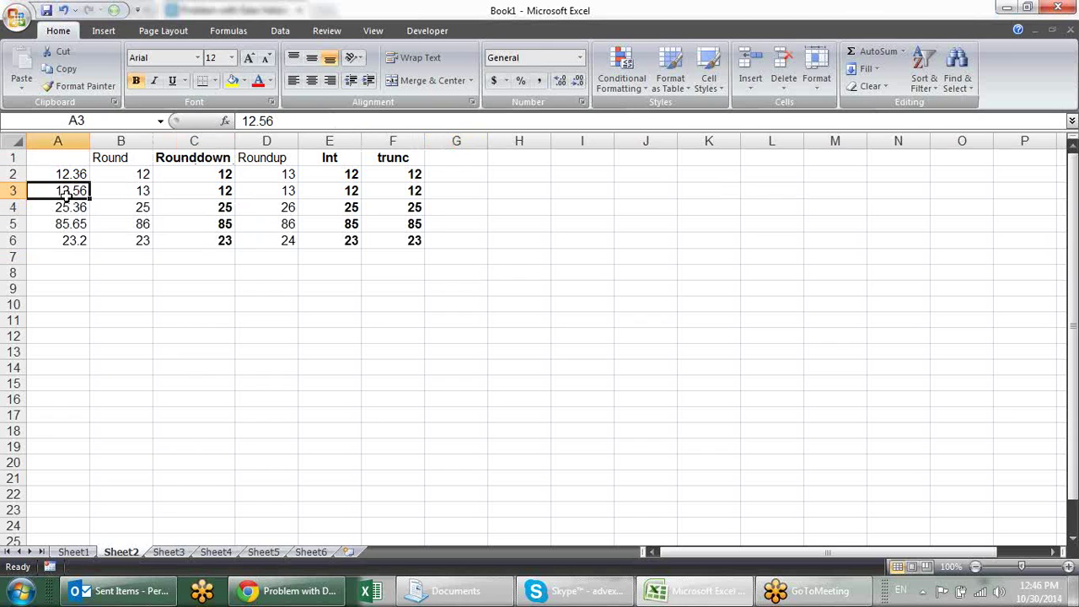
Step: Compare the INT formula in E2 with the TRUNC formula in F2
click(351, 172)
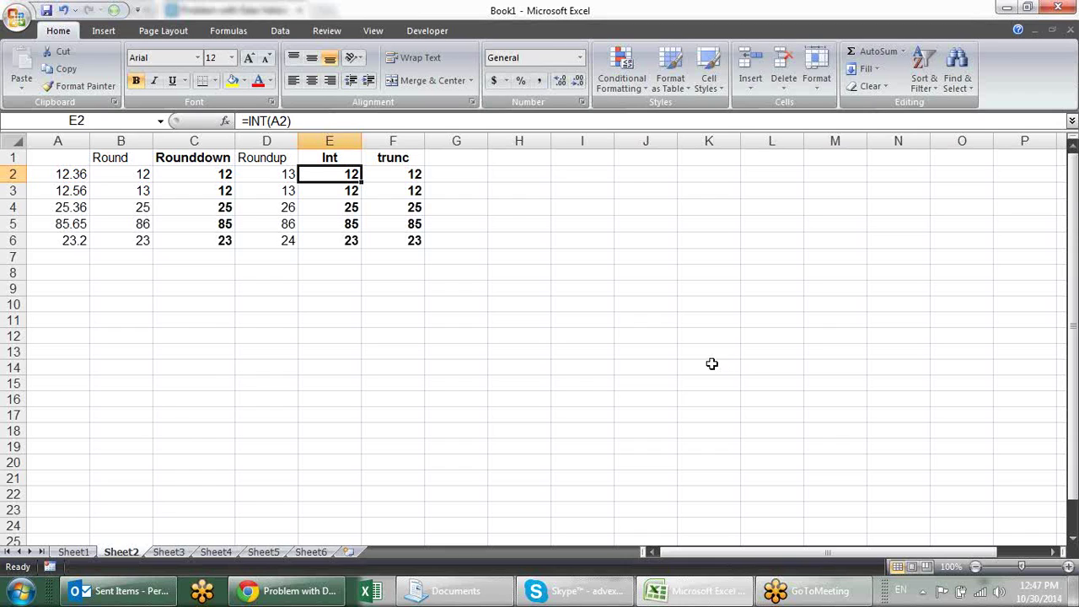
click(385, 176)
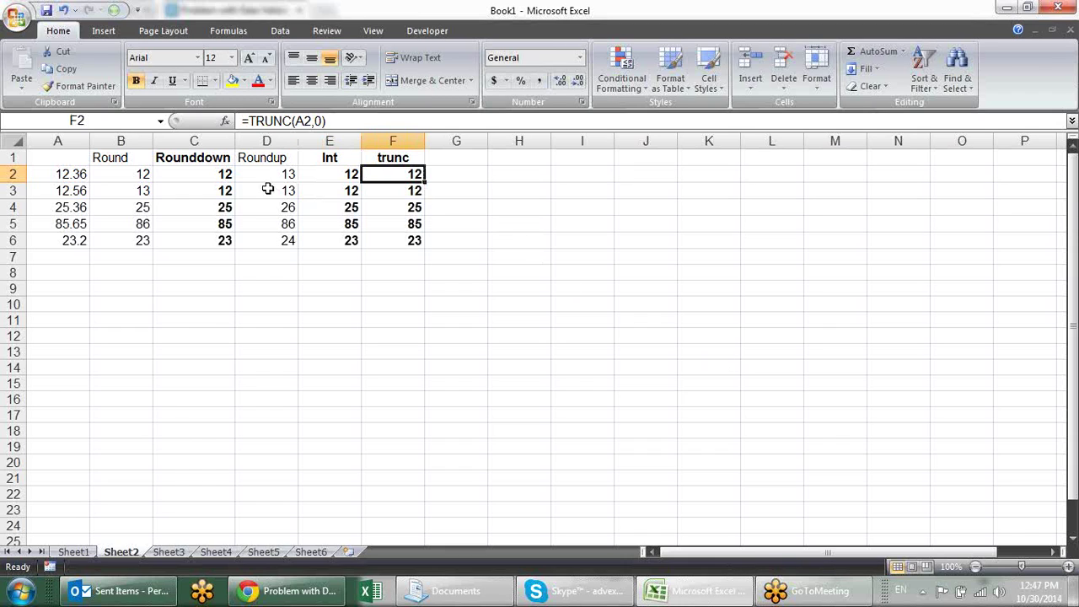
click(228, 158)
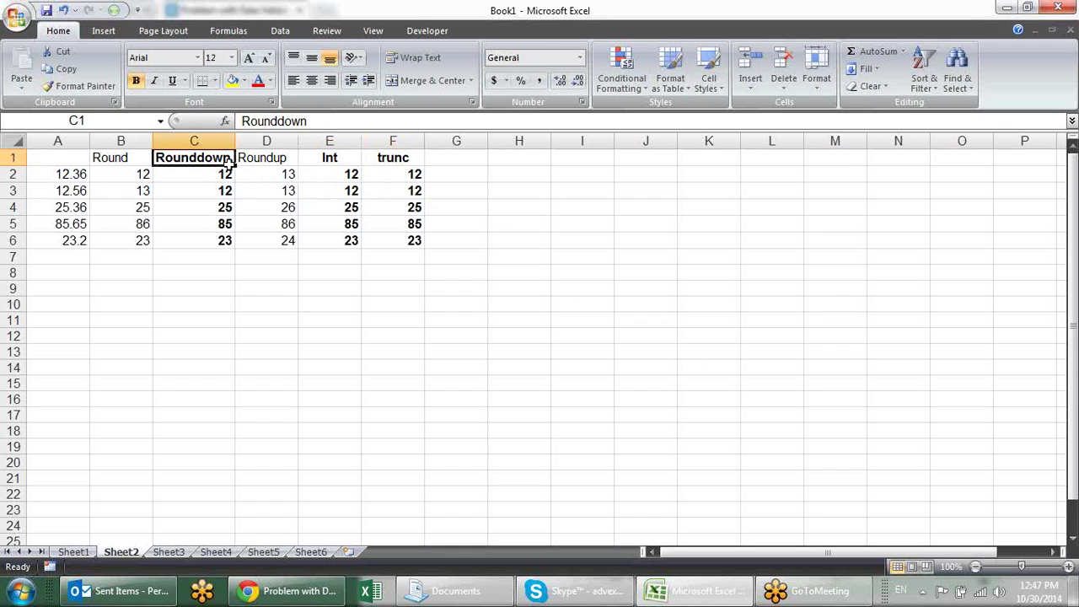
Step: Change the ROUNDDOWN formula in C2 to one decimal digit, =ROUNDDOWN(A2,1), and fill it down to C6
double_click(223, 176)
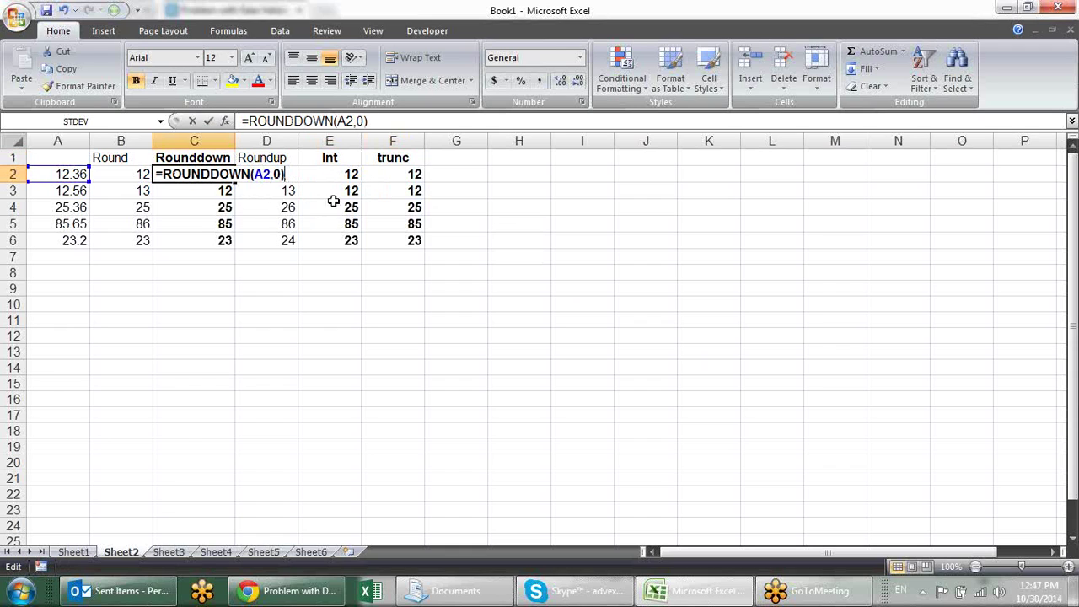
click(285, 175)
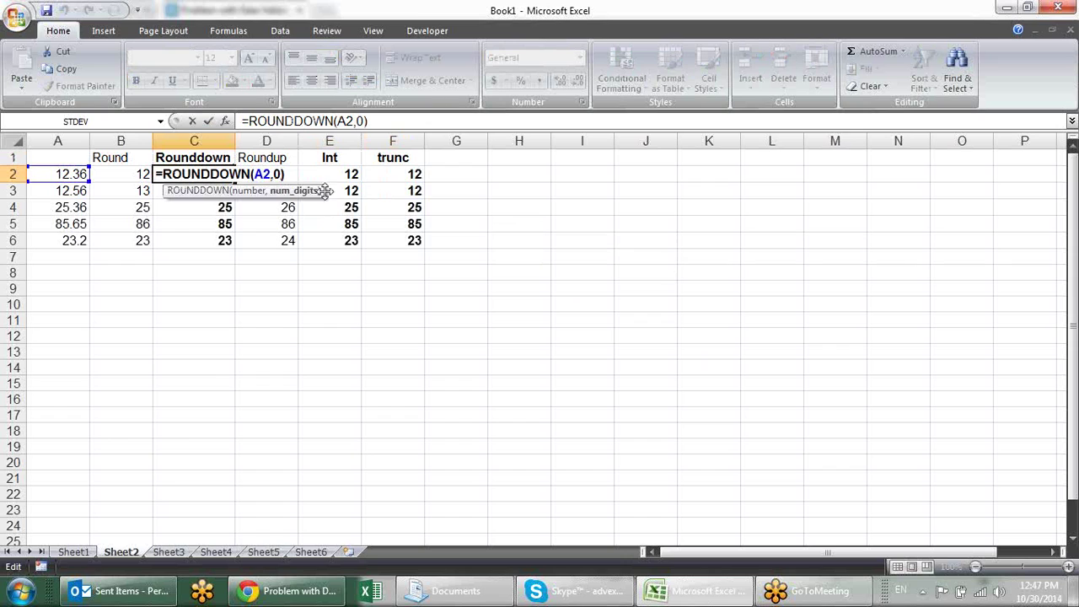
key(BackSpace)
text(1)
key(Return)
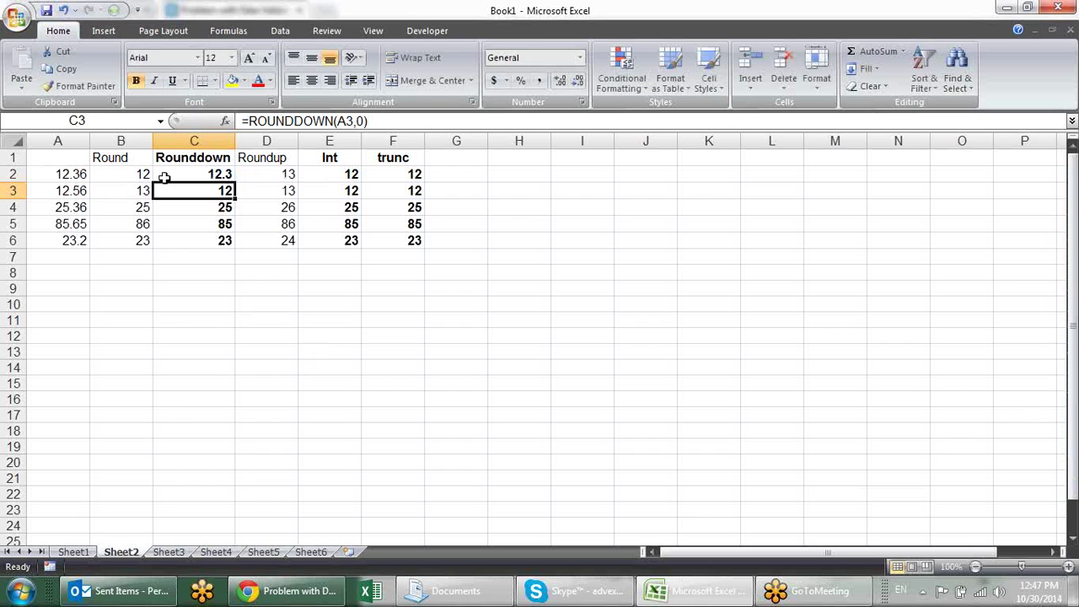
click(232, 176)
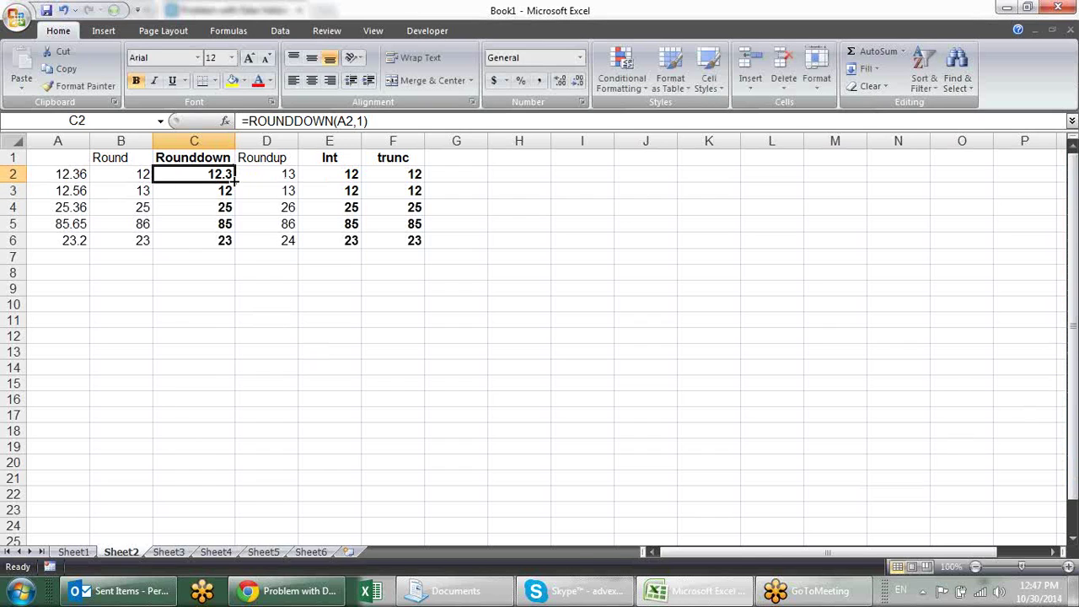
double_click(235, 182)
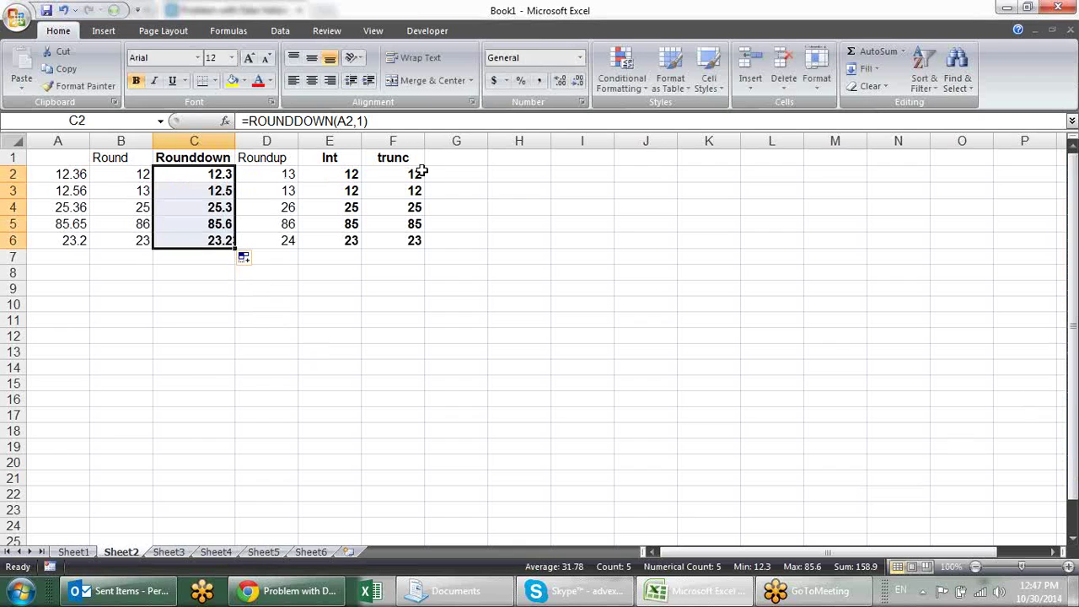
Step: Inspect the arguments of the INT formula in E2 without changing it
click(358, 171)
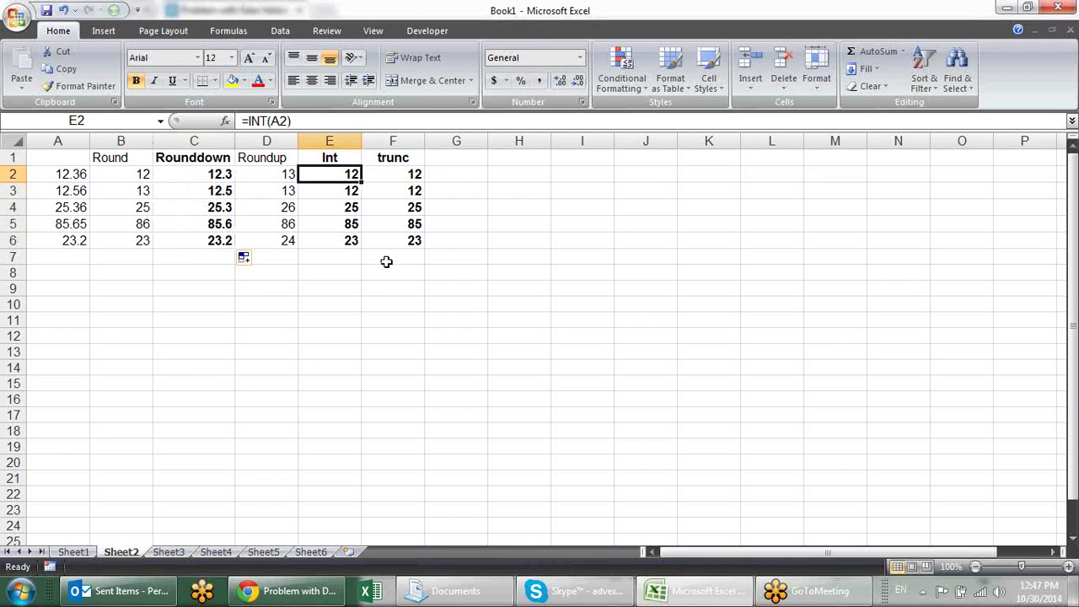
key(F2)
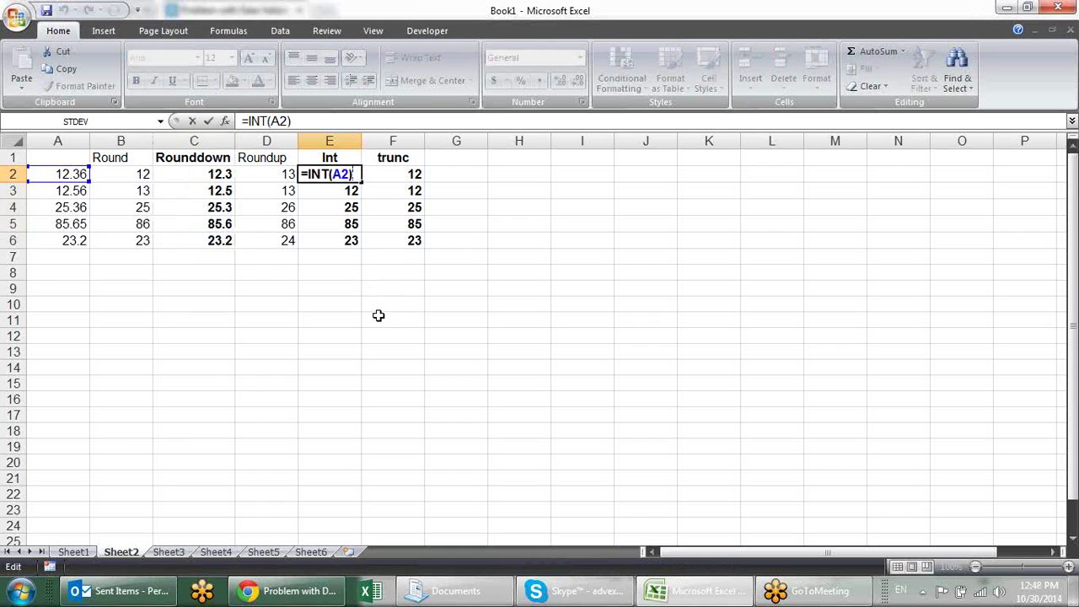
key(Escape)
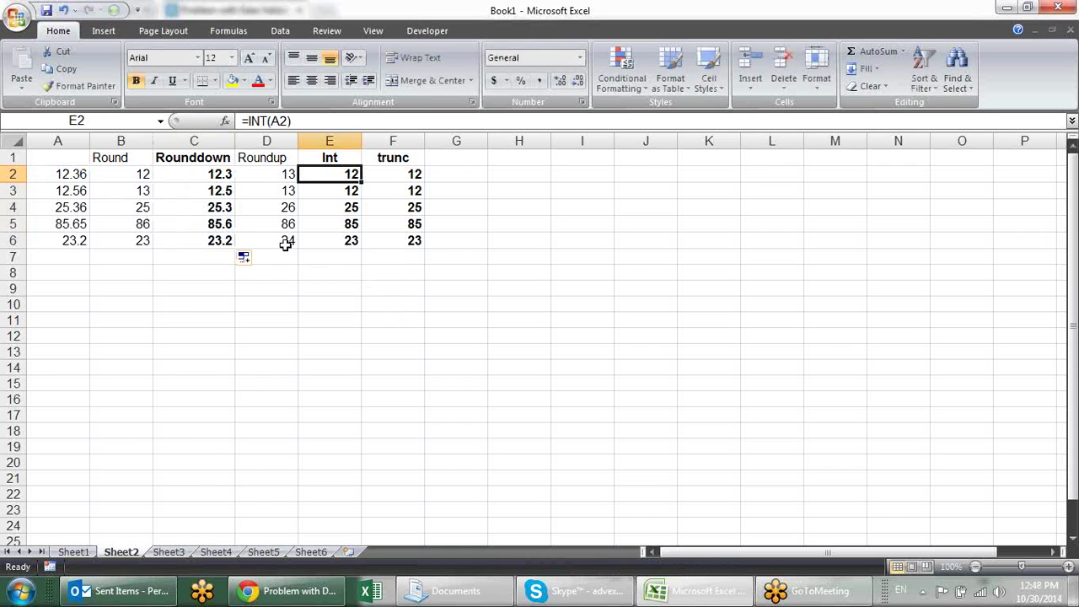
Step: Try -1 as the number of digits in C2, =ROUNDDOWN(A2,-1), and fill the formula down to C6
click(231, 175)
key(F2)
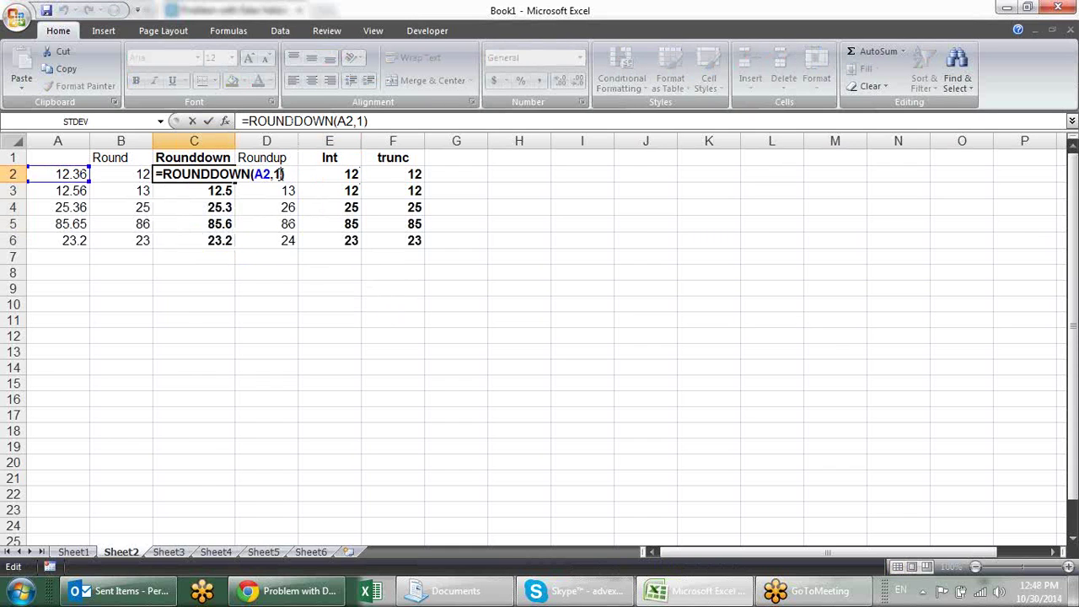
key(Left)
key(BackSpace)
key(BackSpace)
text(,-1)
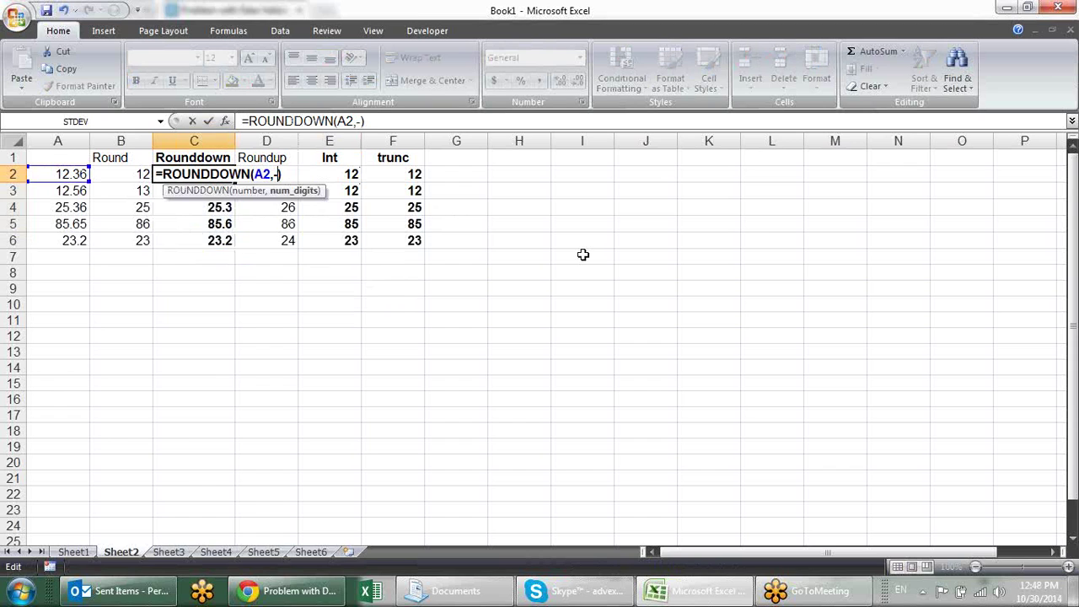
key(Return)
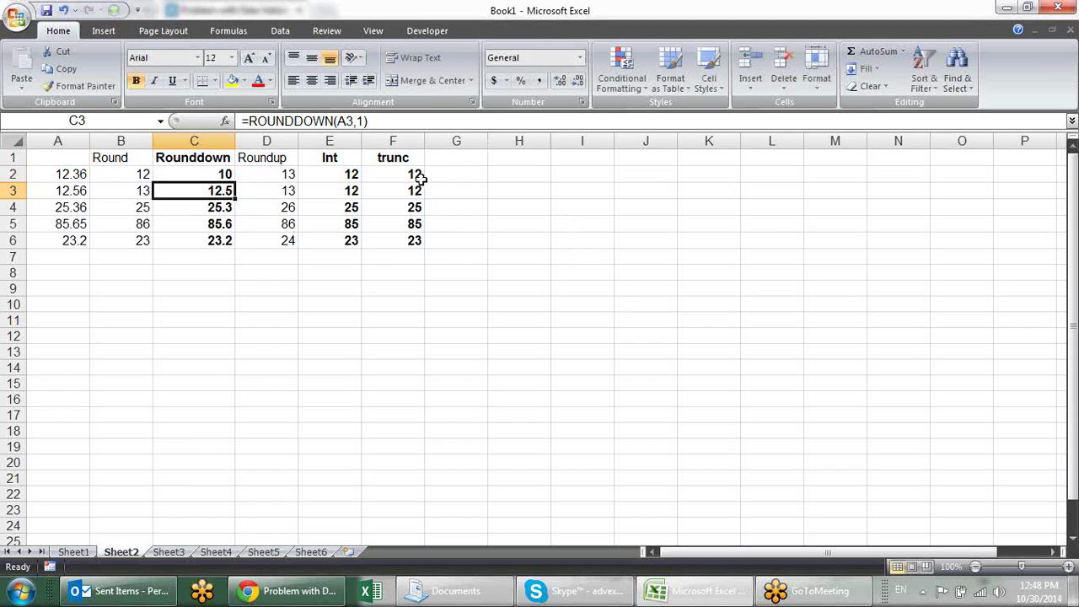
click(226, 174)
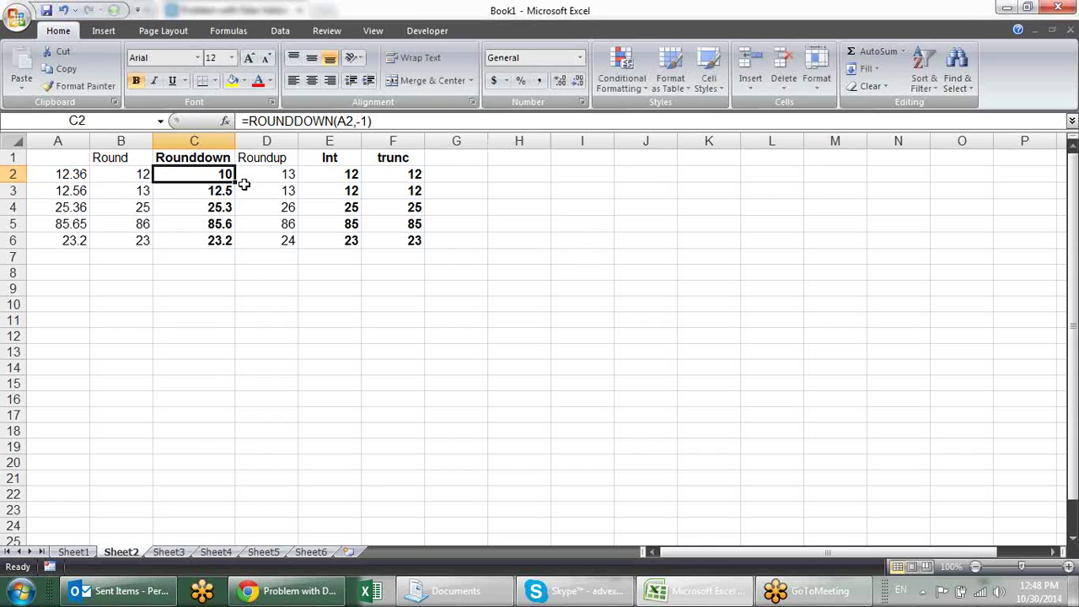
drag(238, 182, 248, 268)
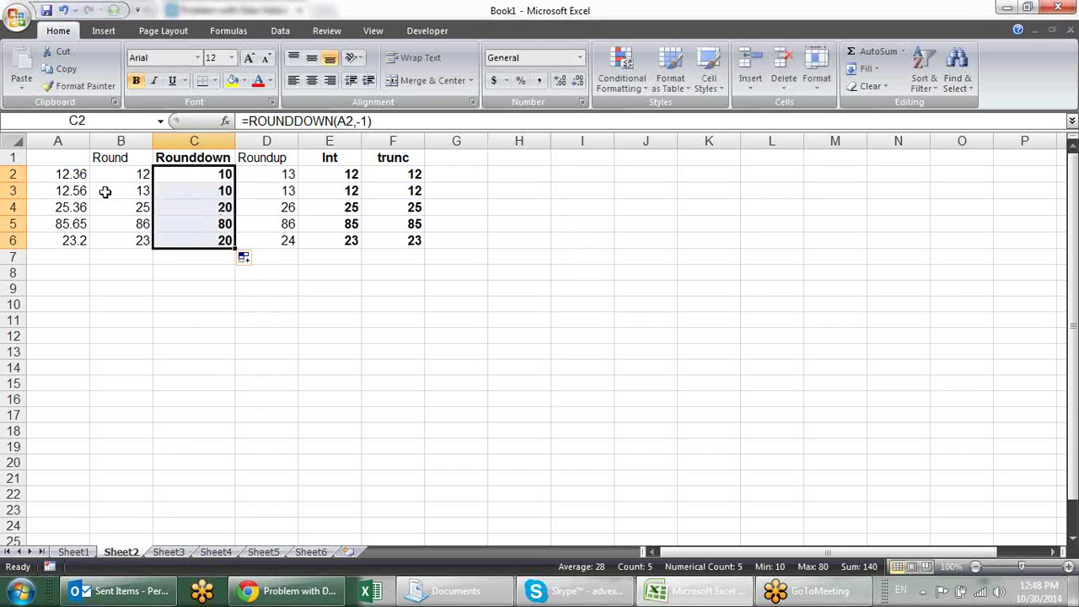
Step: Undo the fill and the -1 edit of the ROUNDDOWN formulas in column C
click(70, 176)
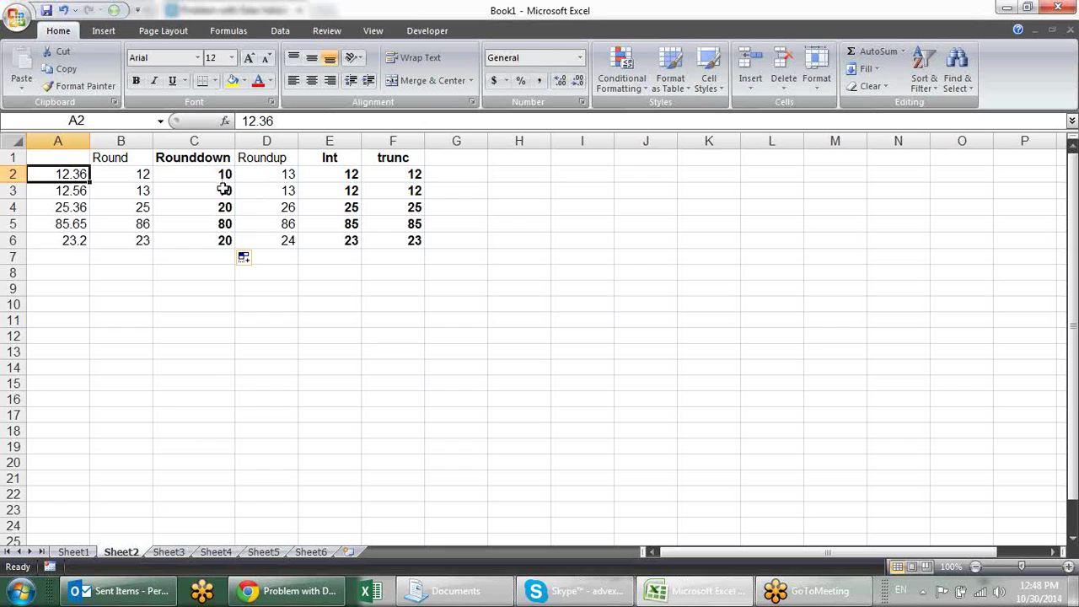
key(ctrl+z)
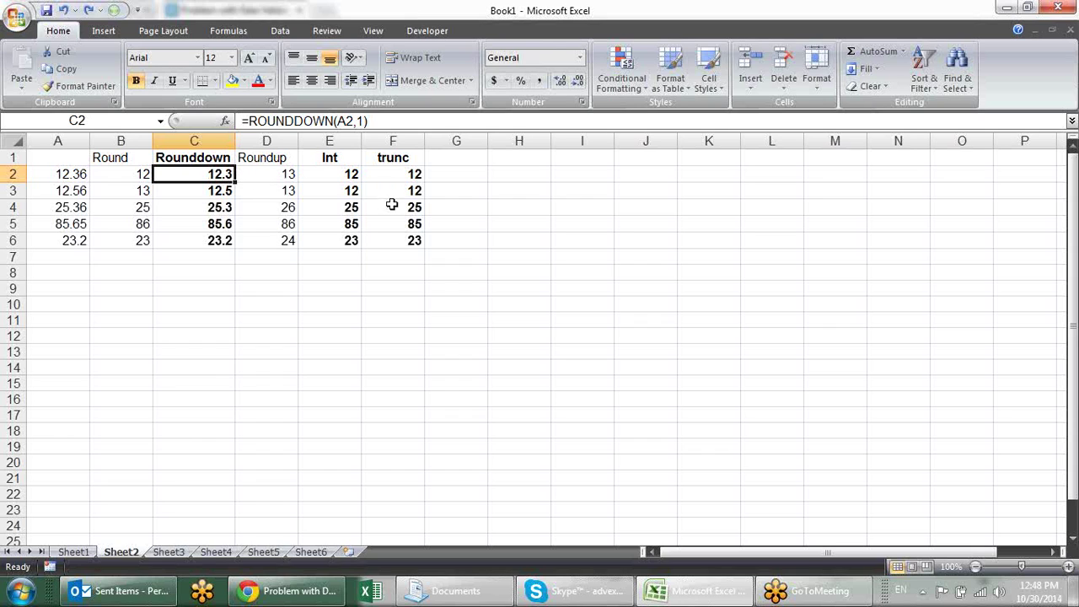
Step: Try -1 as the number of digits in F2, =TRUNC(A2,-1), and undo the change
click(405, 175)
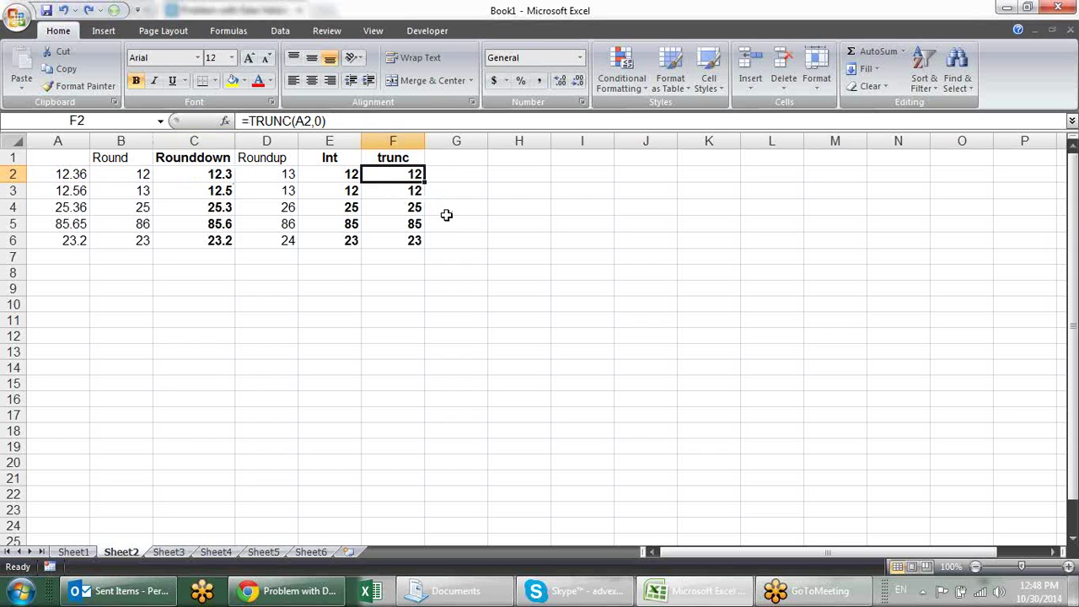
key(F2)
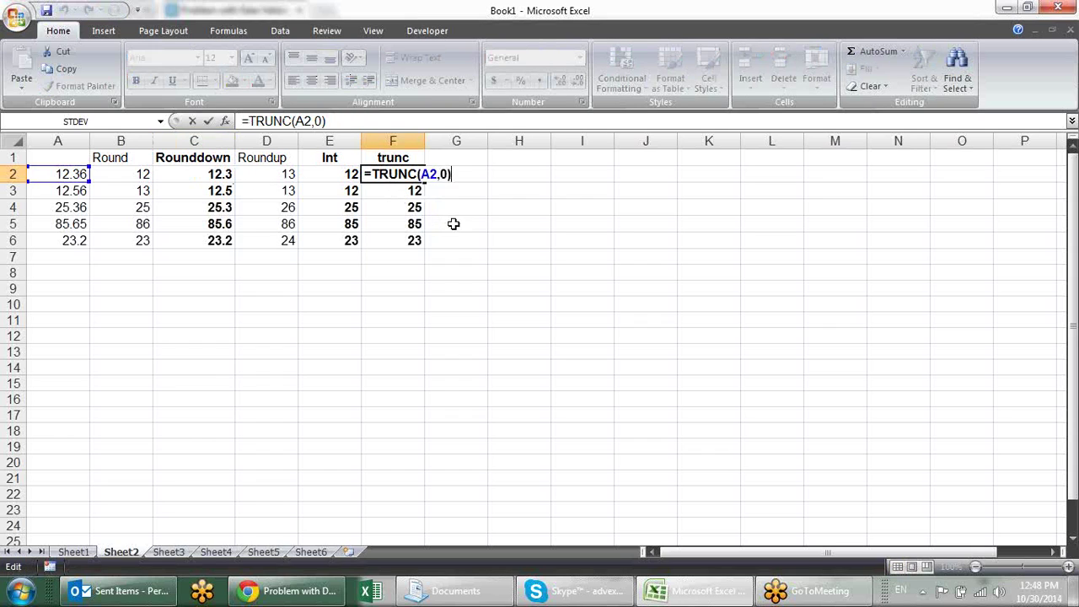
click(443, 176)
key(BackSpace)
text(-1)
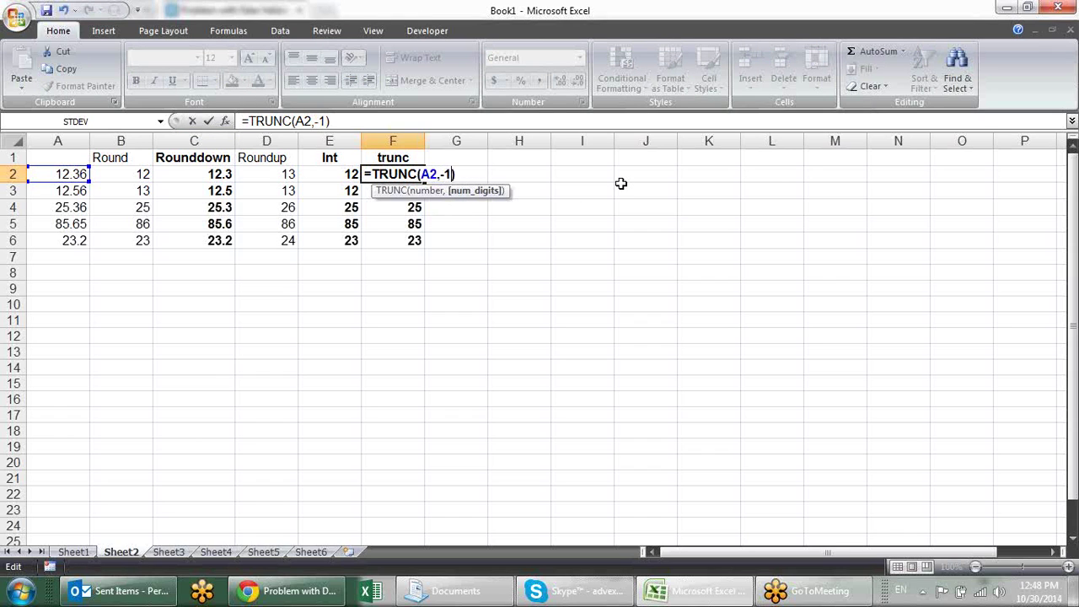
key(Return)
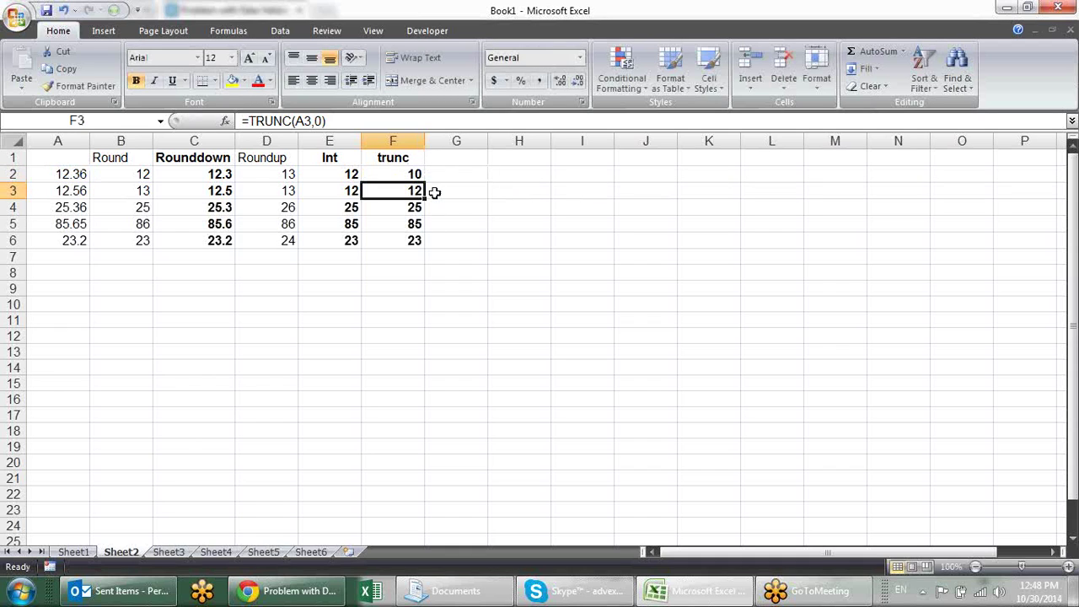
key(ctrl+z)
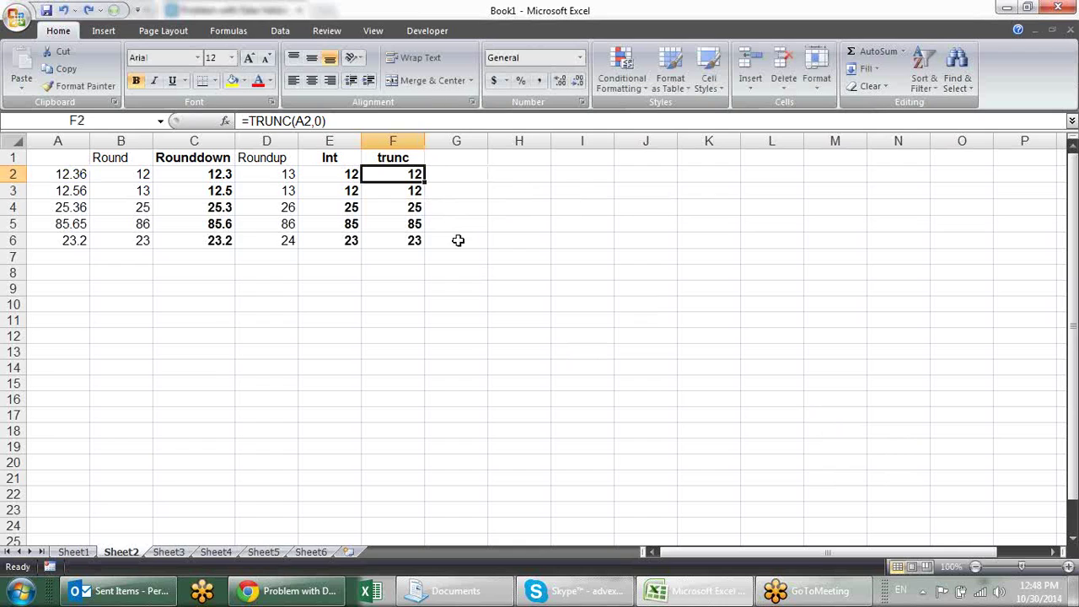
click(457, 240)
click(495, 301)
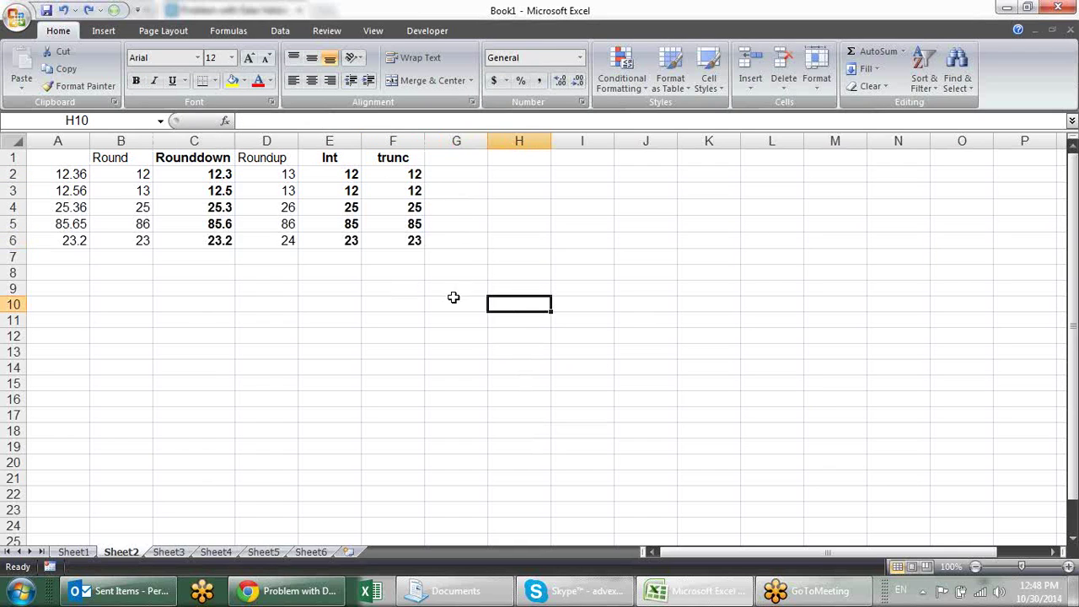
click(140, 158)
drag(140, 158, 414, 176)
click(393, 320)
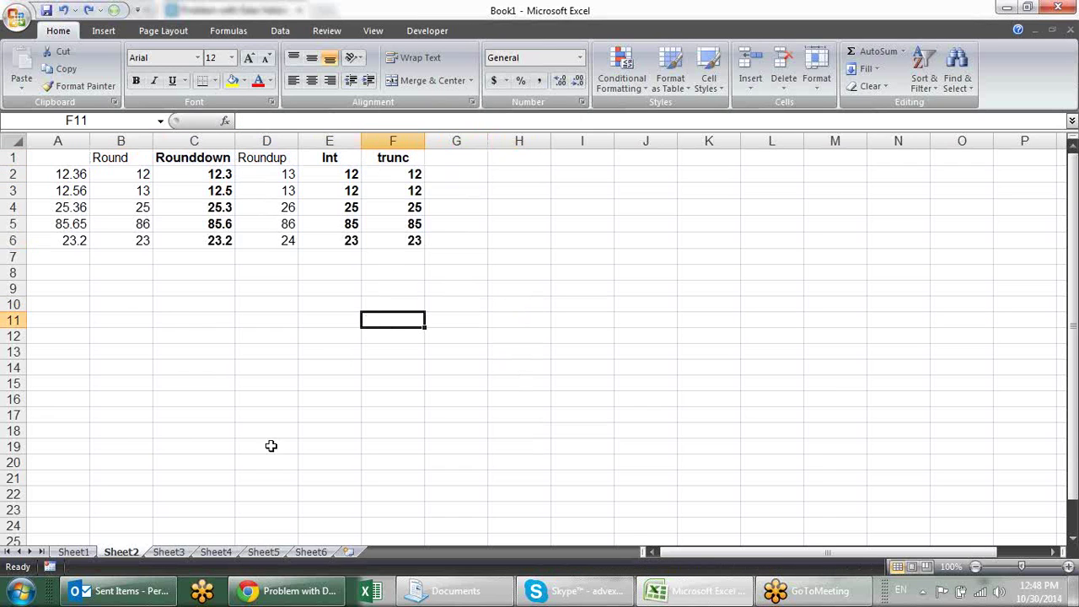
click(84, 555)
click(133, 555)
Step: Browse the library of math and trigonometry functions, including the COS function's arguments
click(247, 31)
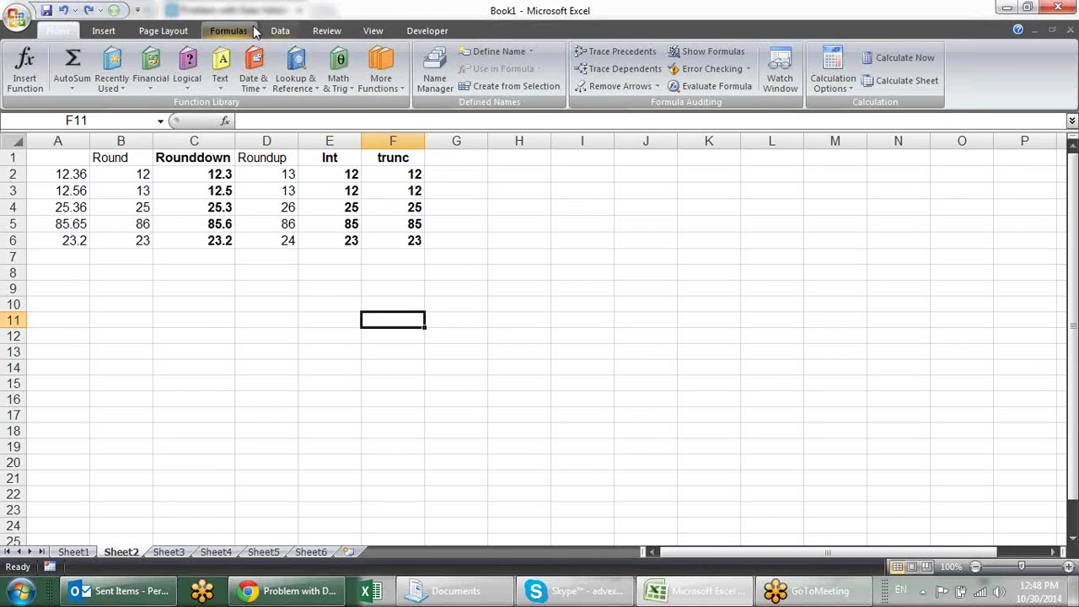
click(338, 80)
drag(445, 167, 443, 218)
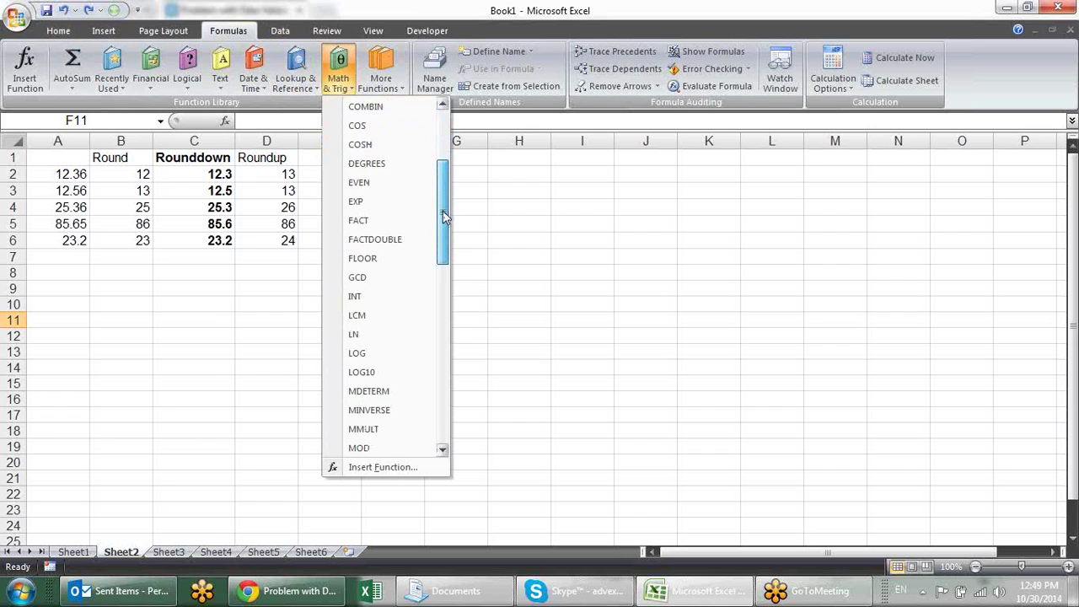
click(396, 125)
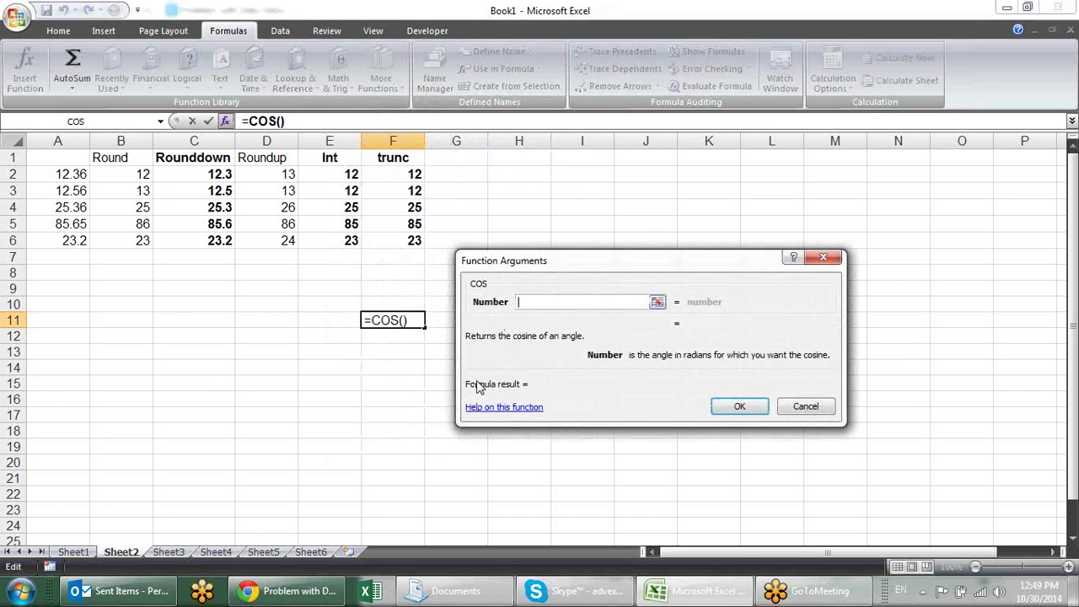
key(Escape)
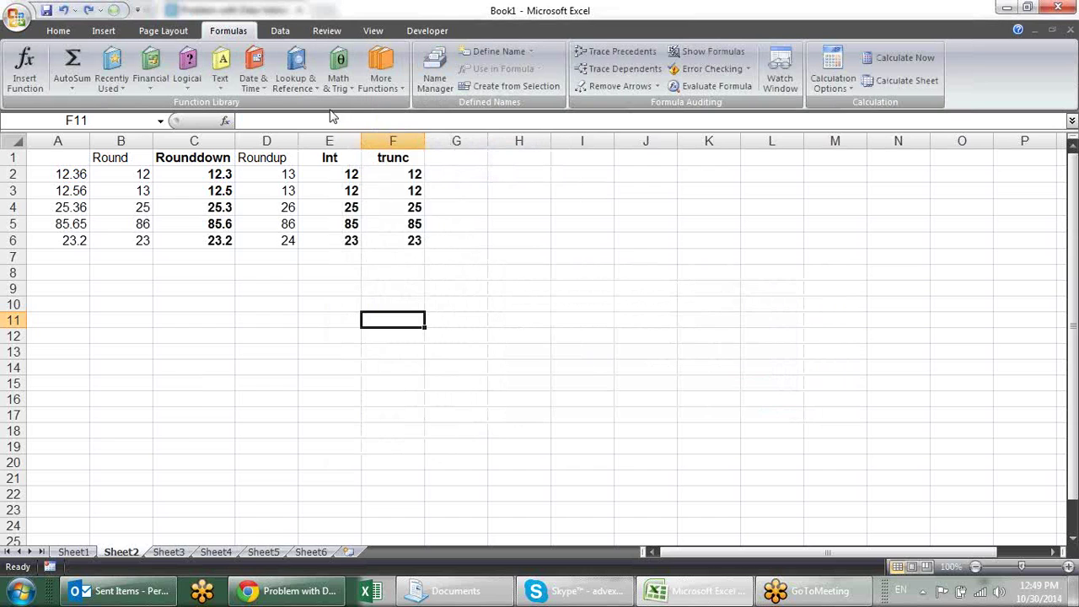
click(338, 81)
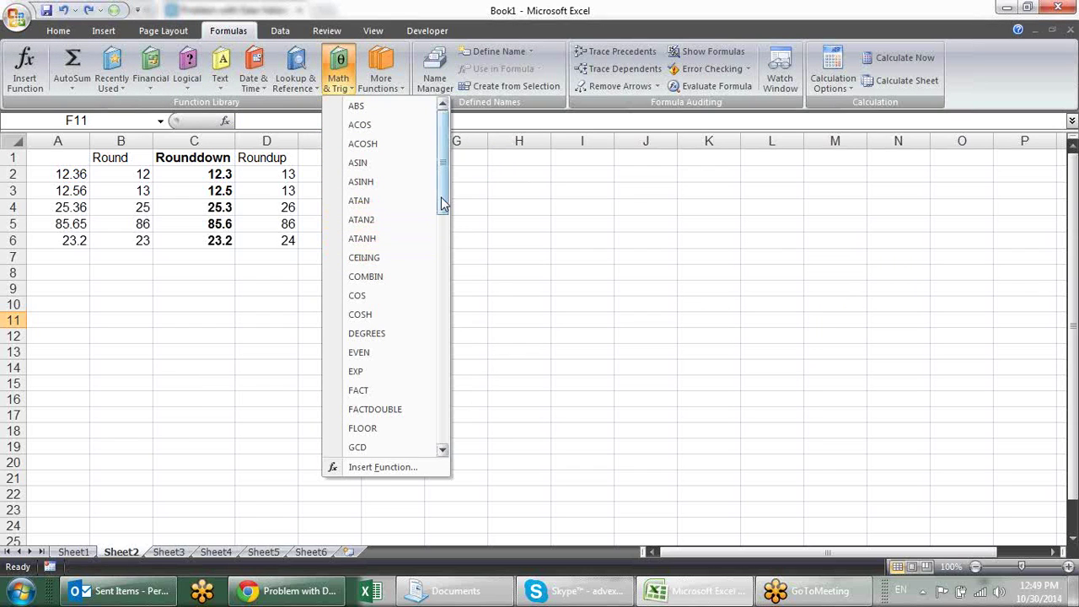
drag(444, 203, 444, 286)
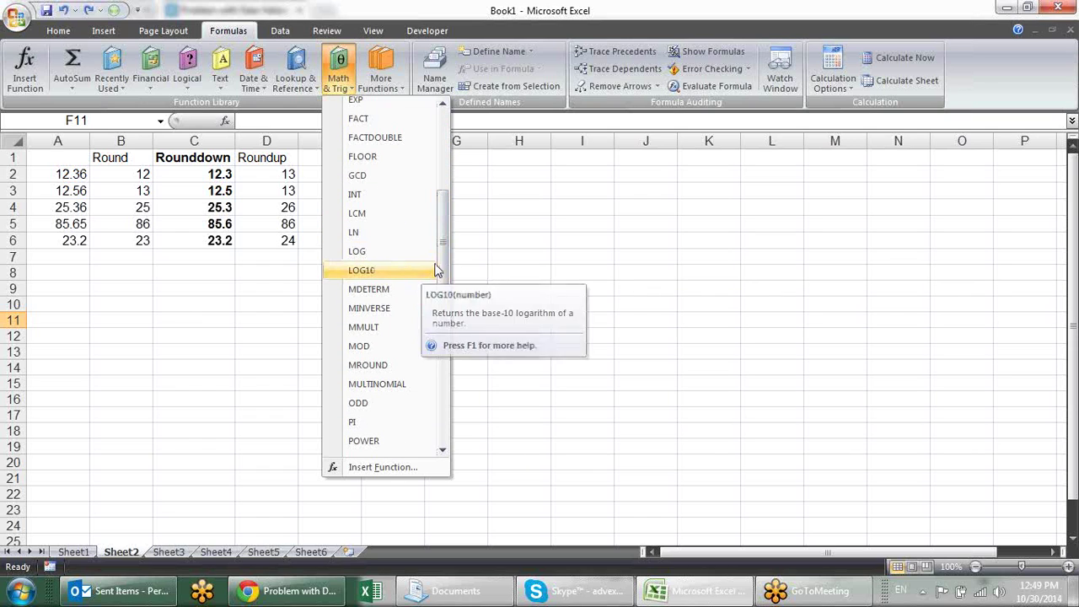
drag(444, 266, 436, 329)
click(474, 235)
Step: Enter 7 in D9 as a sample value and select the adjacent cell E9
click(251, 288)
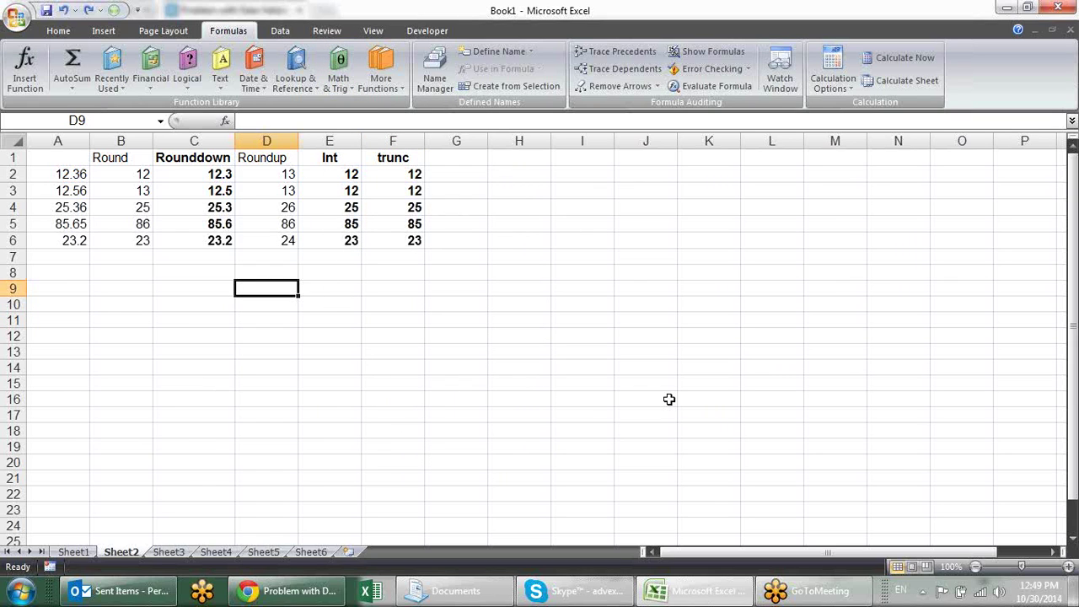
text(8)
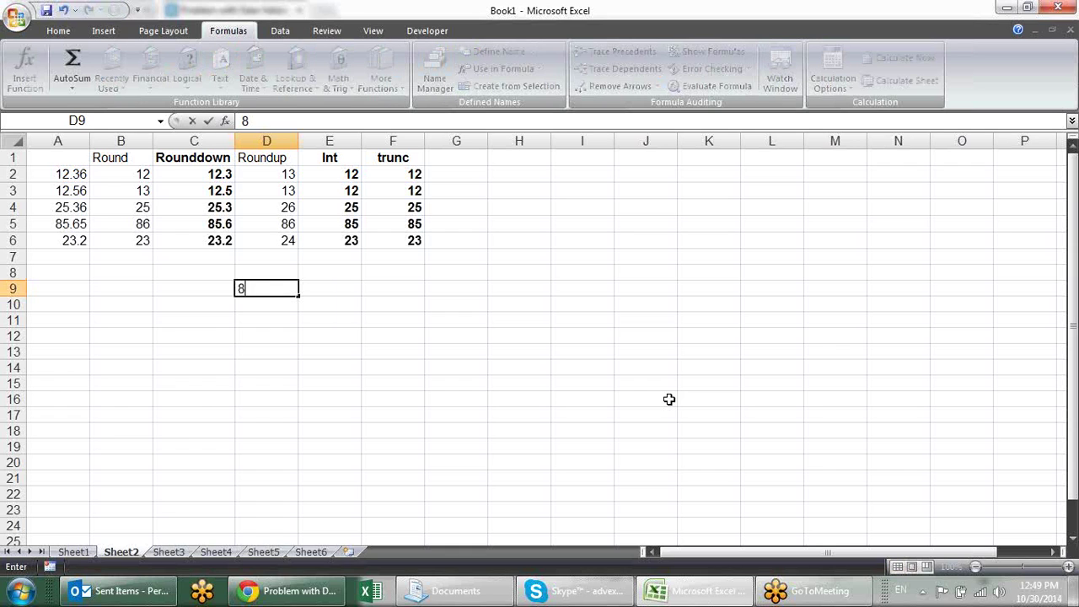
key(Escape)
text(7)
key(Return)
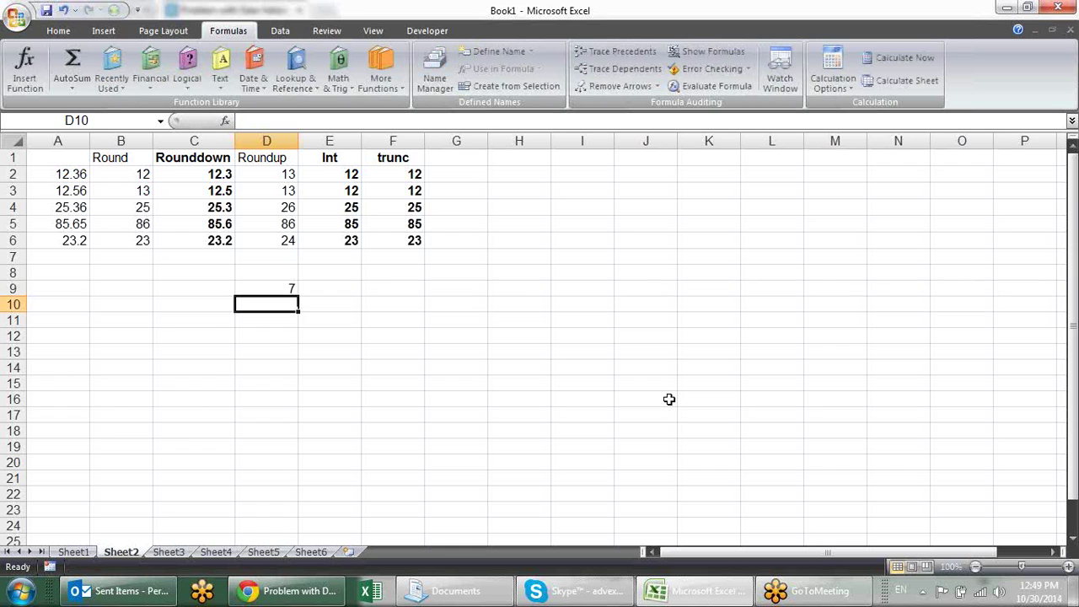
click(320, 290)
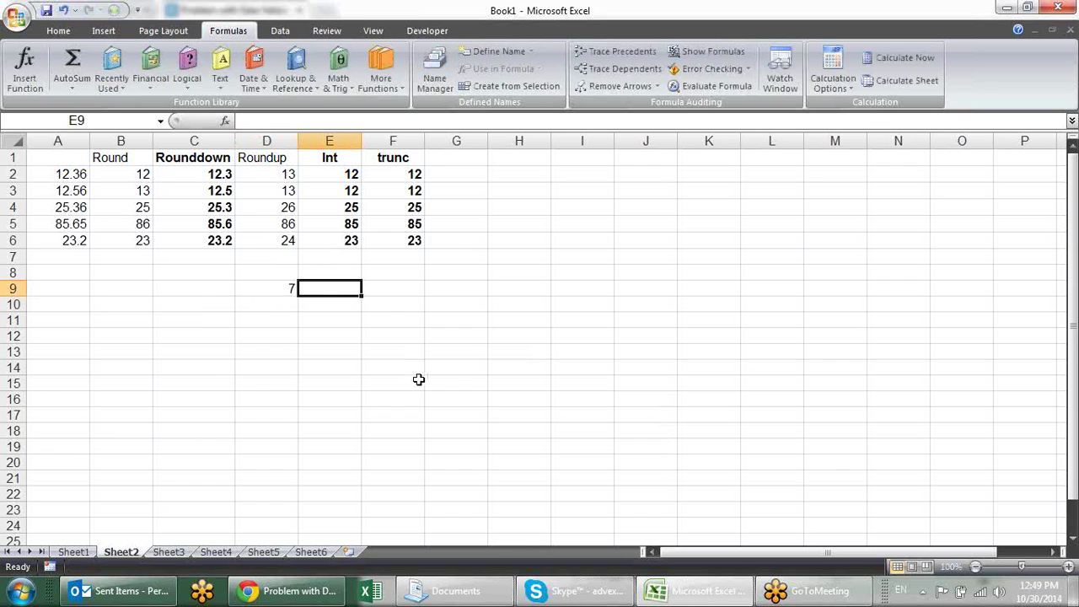
Step: Enter the circle-area formula =PI()*D9*D9 in E9
text(=)
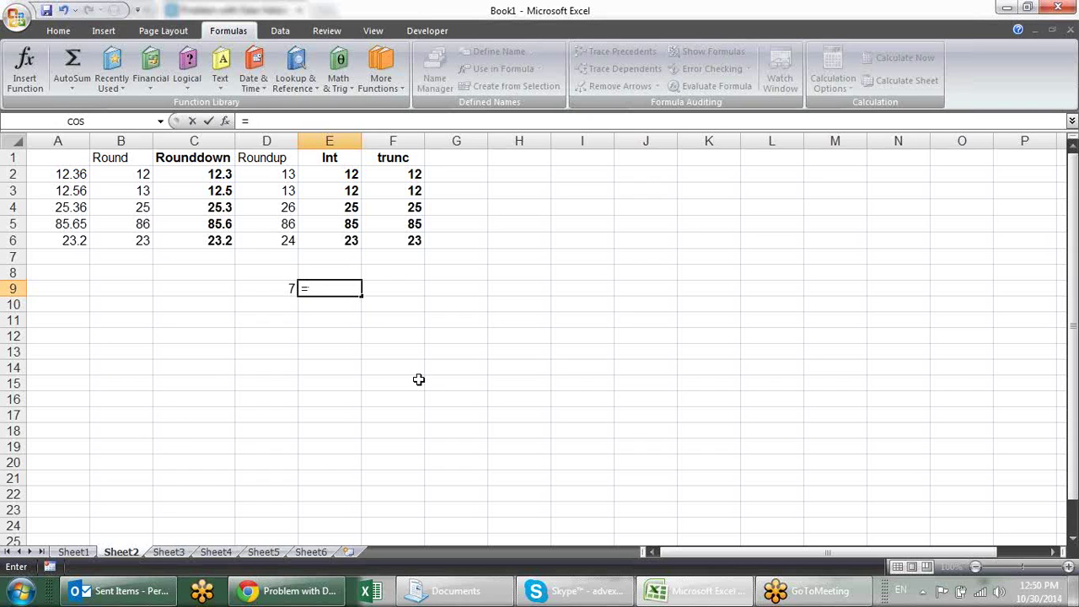
text(pi)
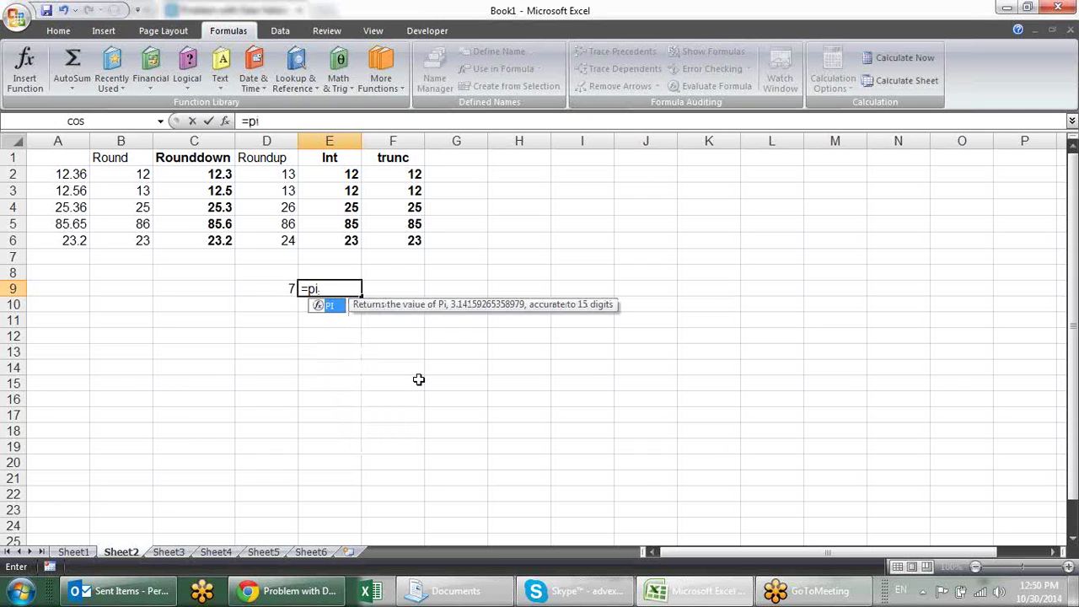
key(Tab)
text())
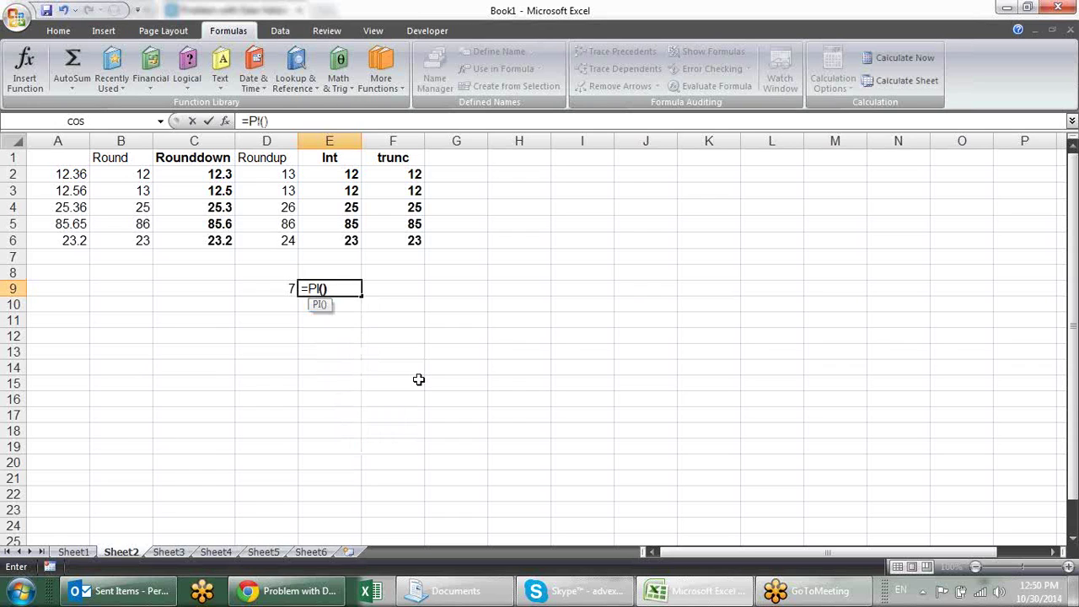
text(*)
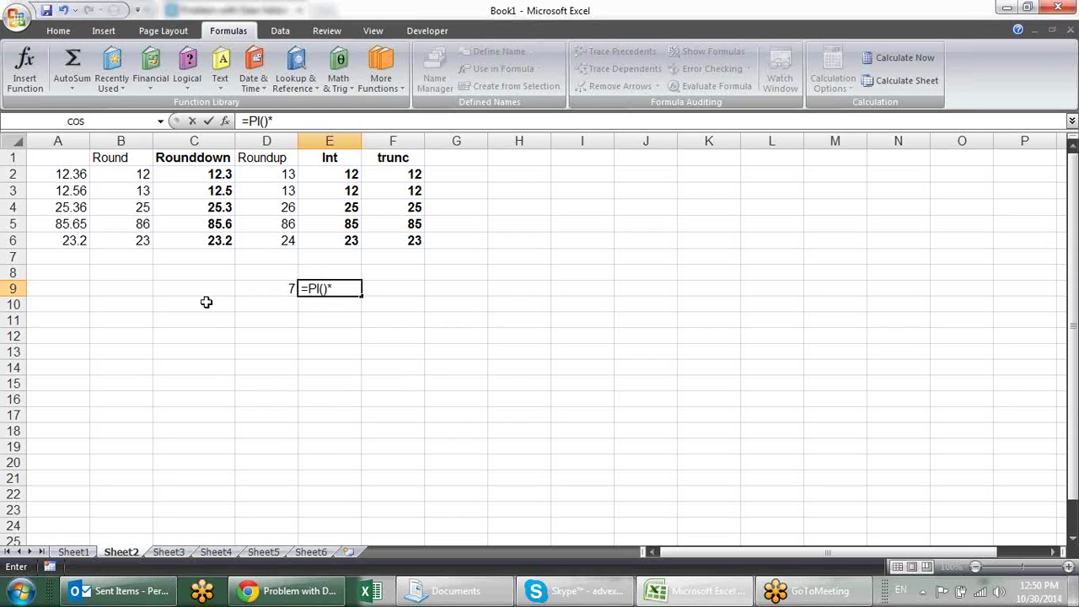
click(268, 290)
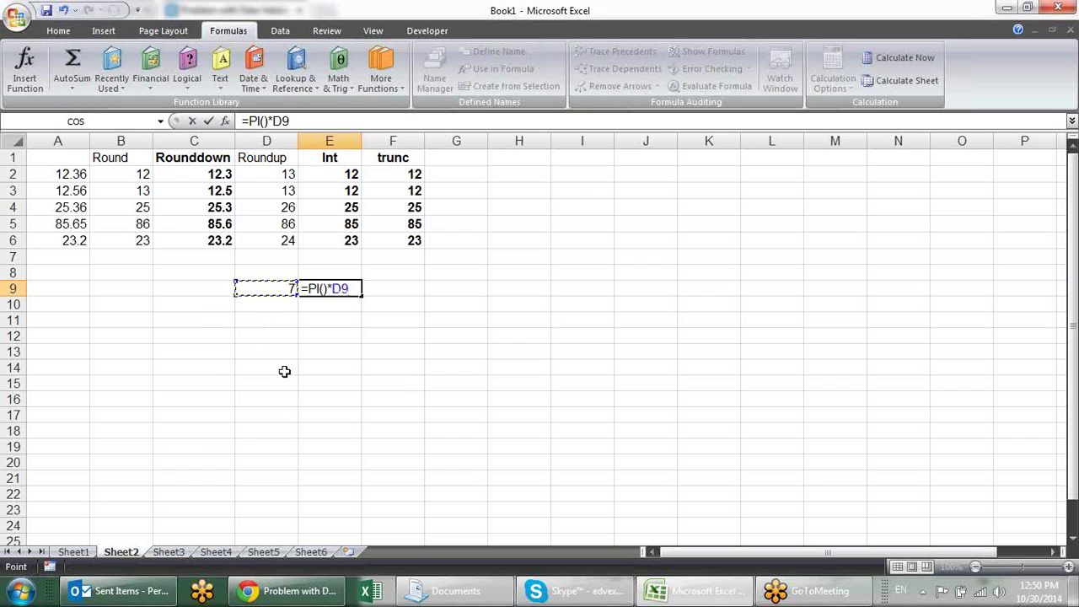
text(*)
click(285, 289)
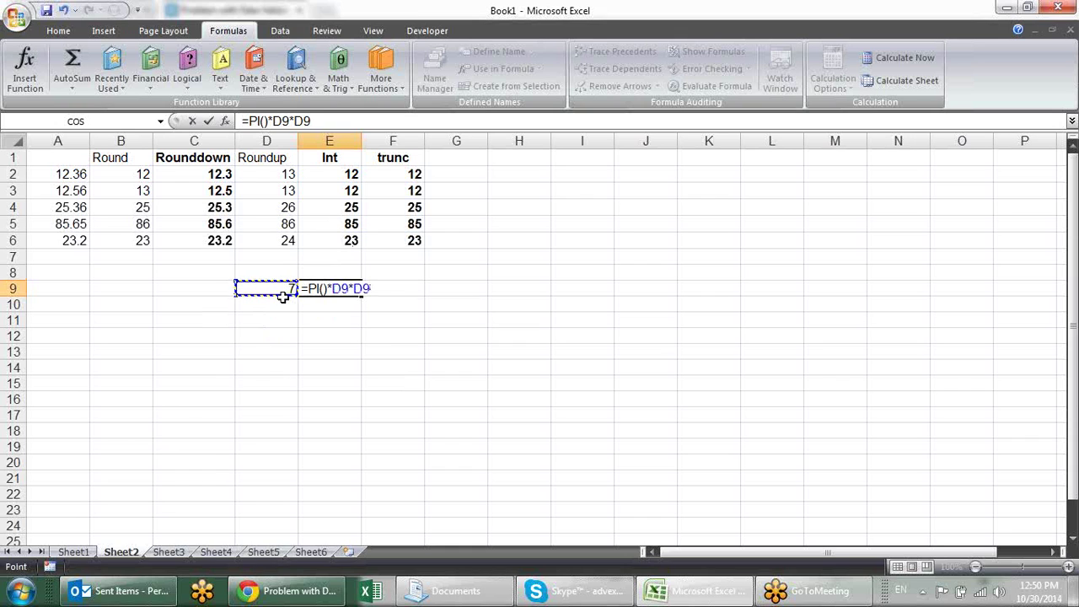
key(Return)
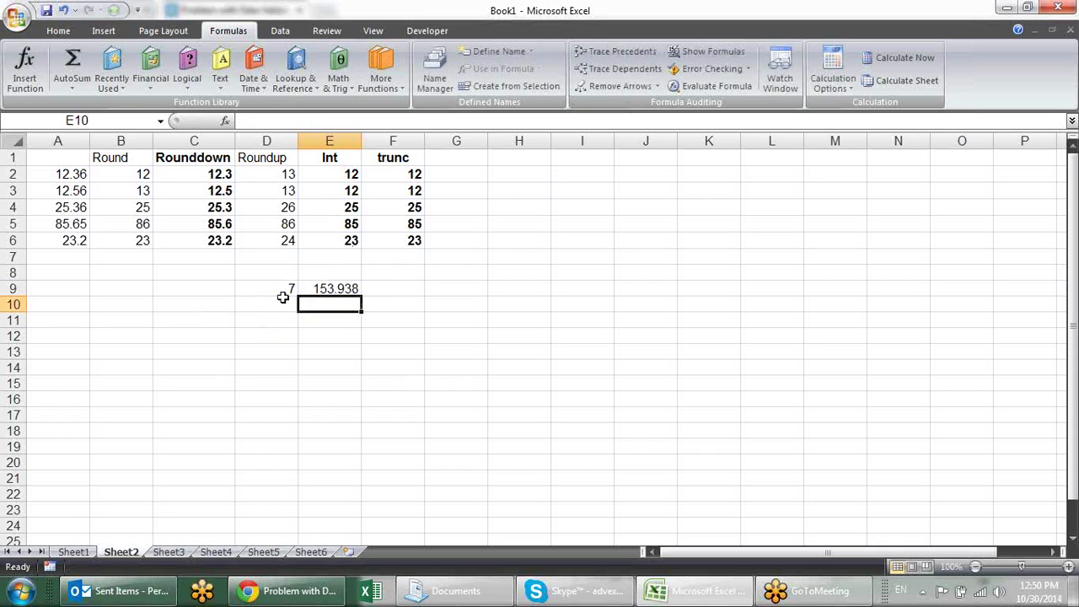
Step: Replace D9*D9 in the E9 formula with the POWER function, giving =PI()*POWER(D9,2)
click(351, 288)
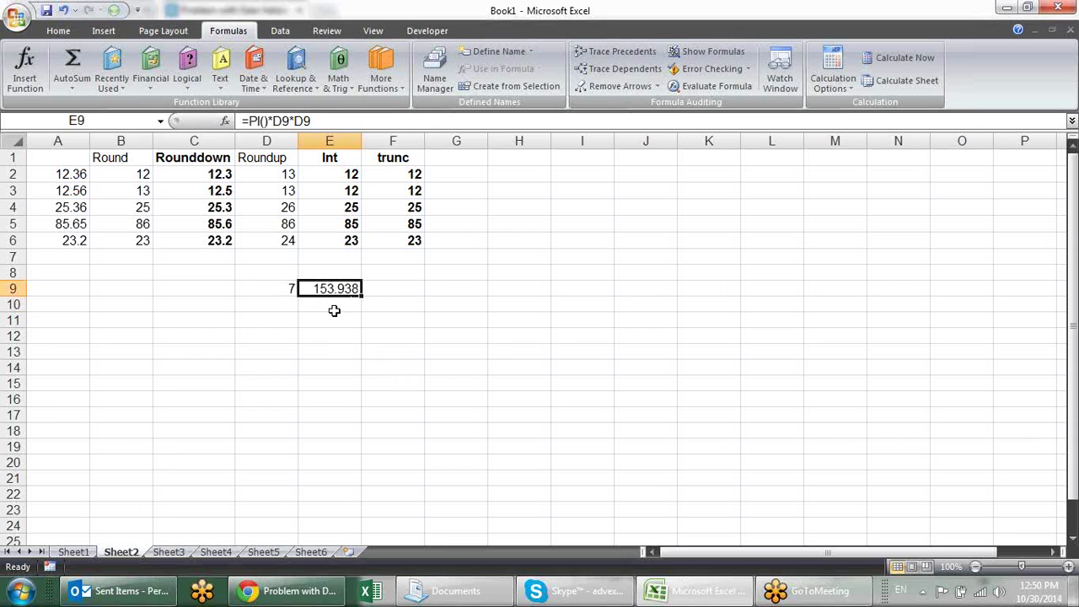
double_click(341, 294)
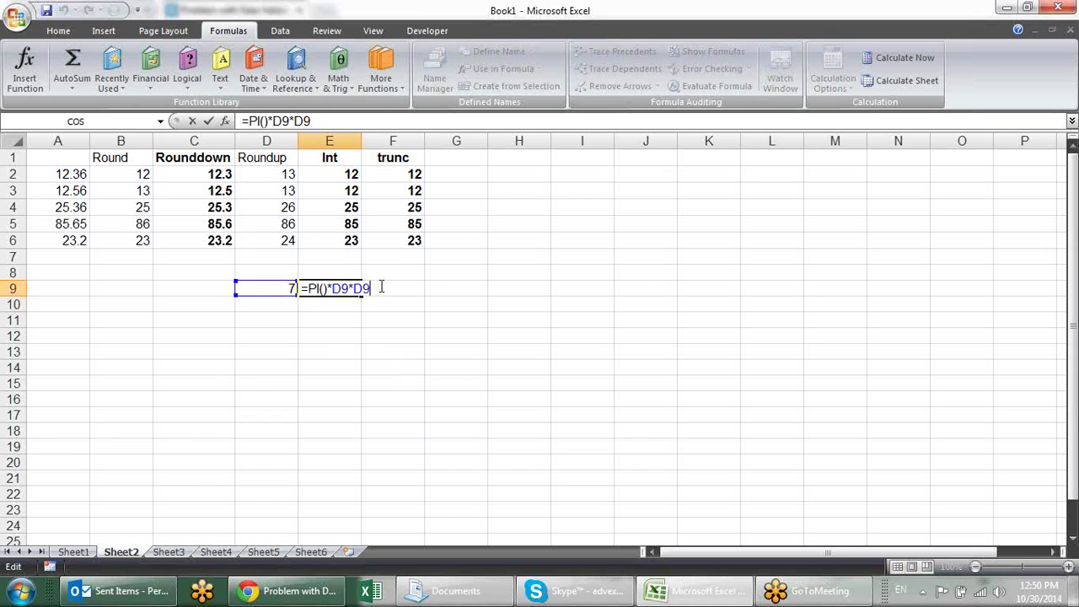
drag(374, 288, 336, 294)
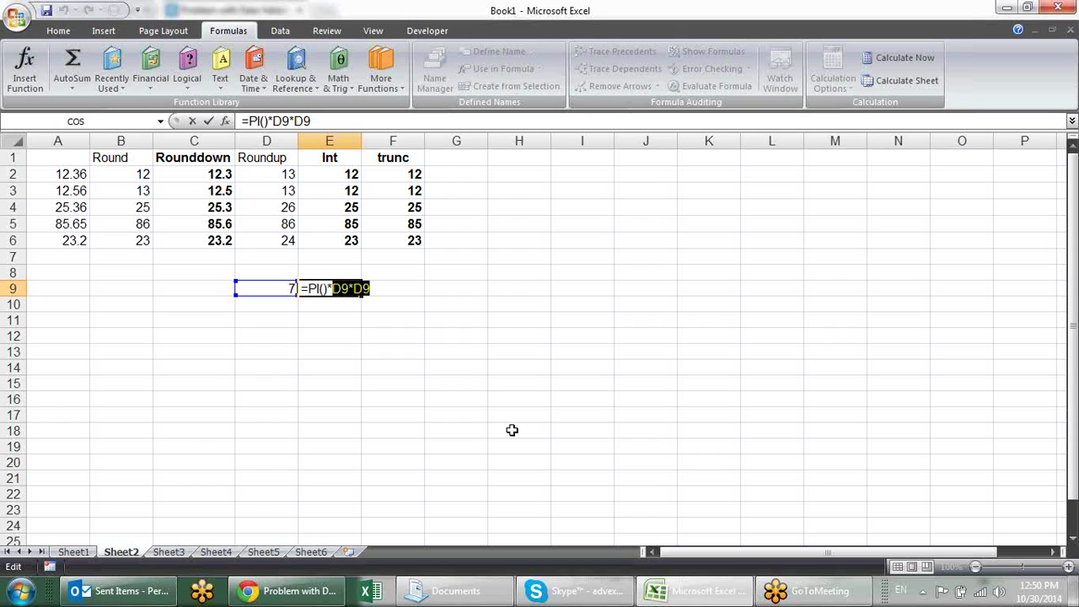
text(power)
key(Tab)
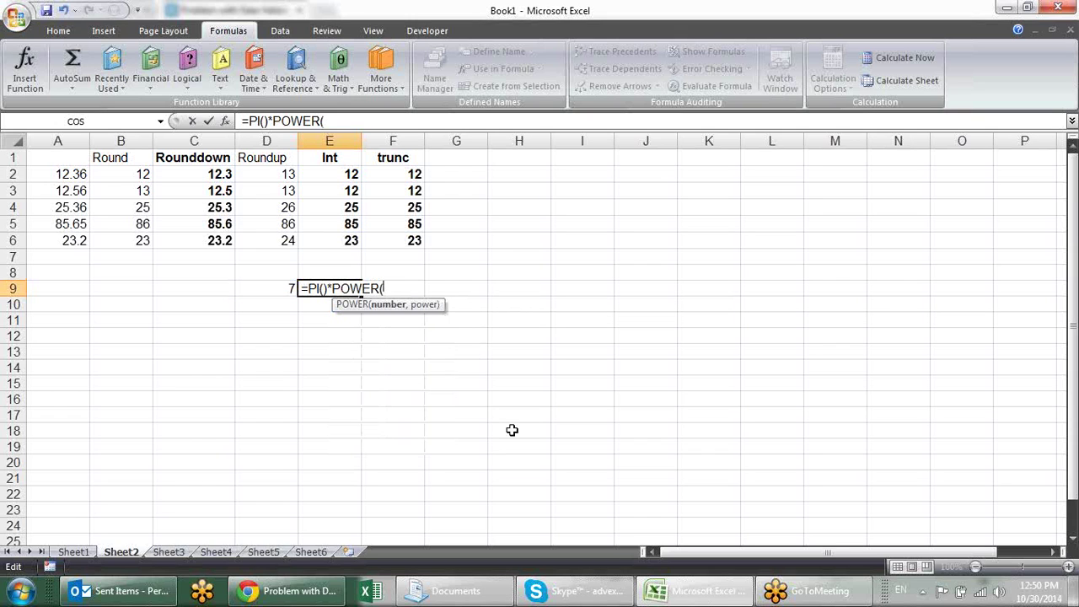
click(283, 290)
text(,2))
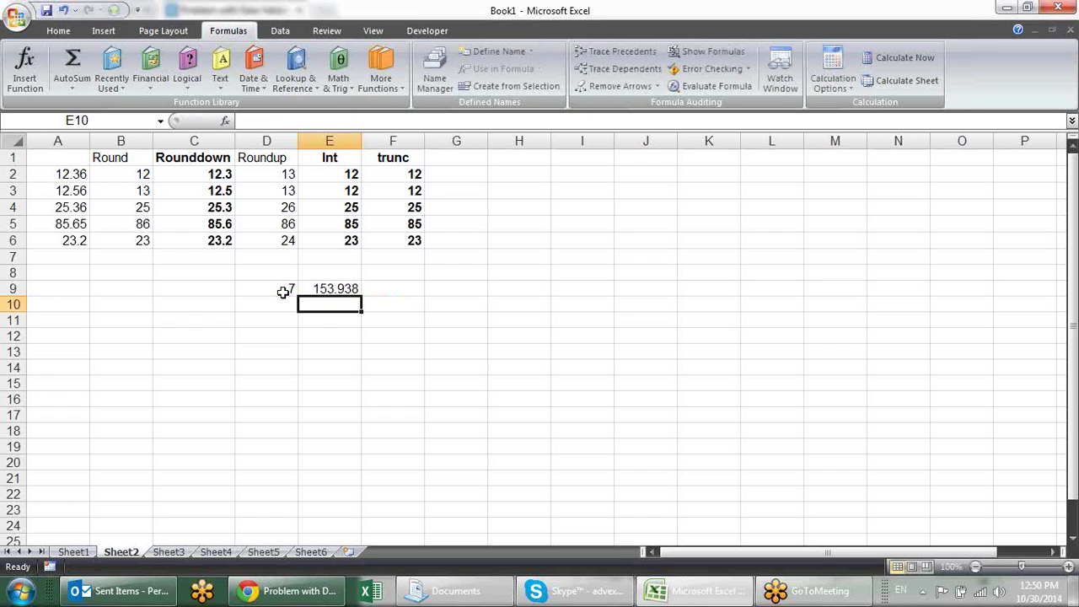
click(339, 84)
drag(439, 151, 441, 312)
click(597, 274)
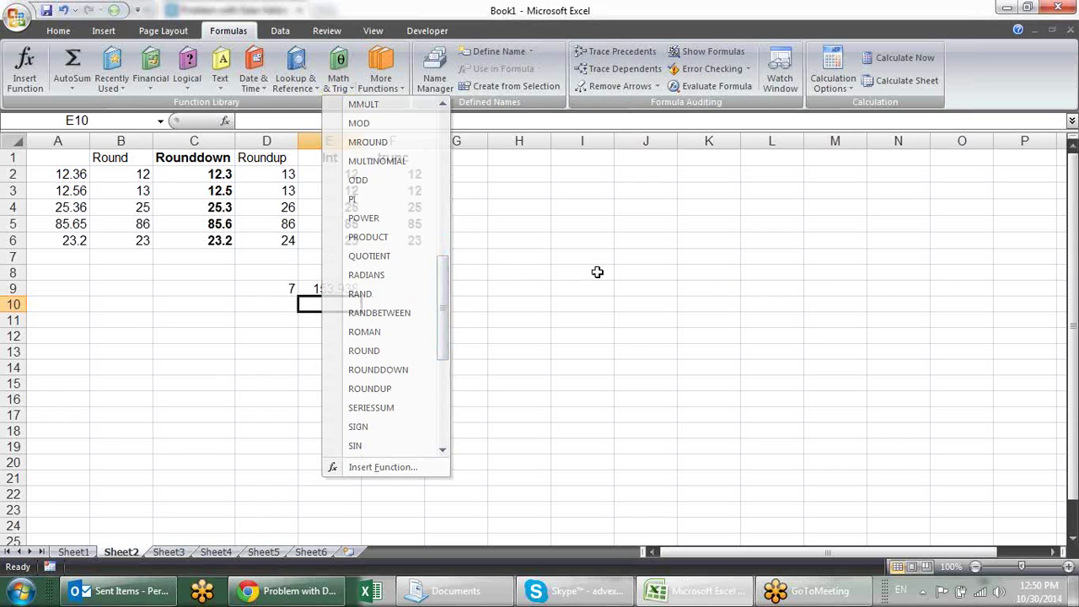
Step: Fill the range H2:I7 with random whole numbers using =RANDBETWEEN(10,90)
click(534, 180)
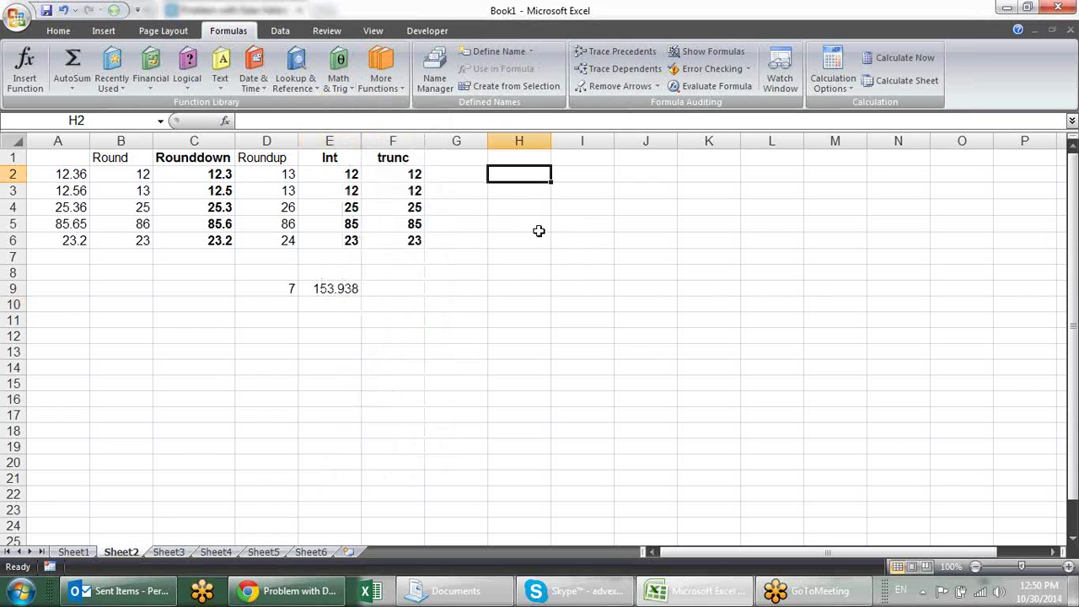
drag(544, 174, 568, 256)
text(=ra)
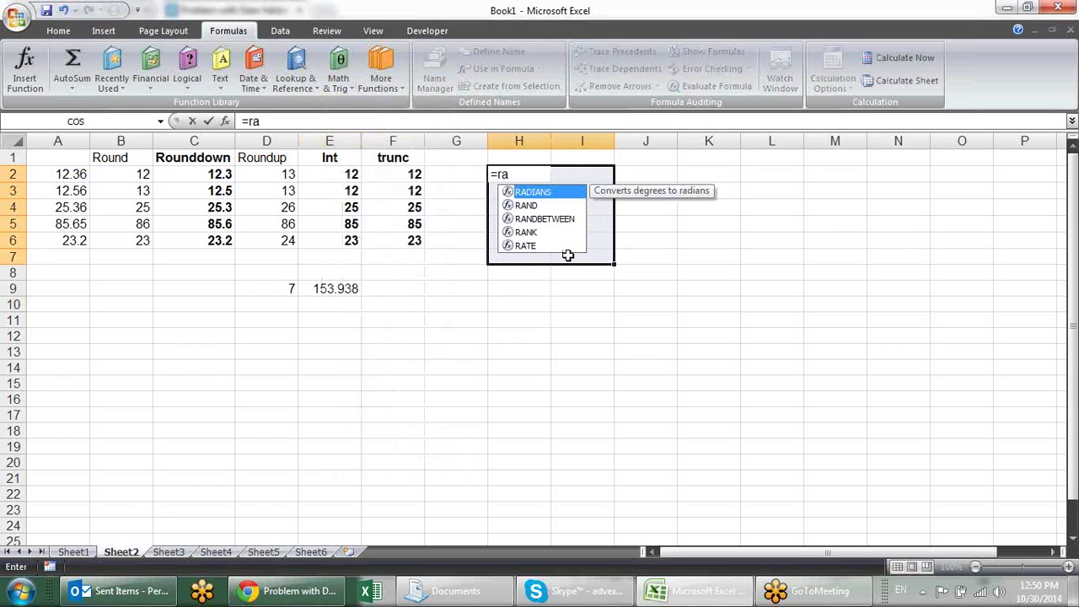
key(Down)
key(Down)
key(Tab)
text(10,90)
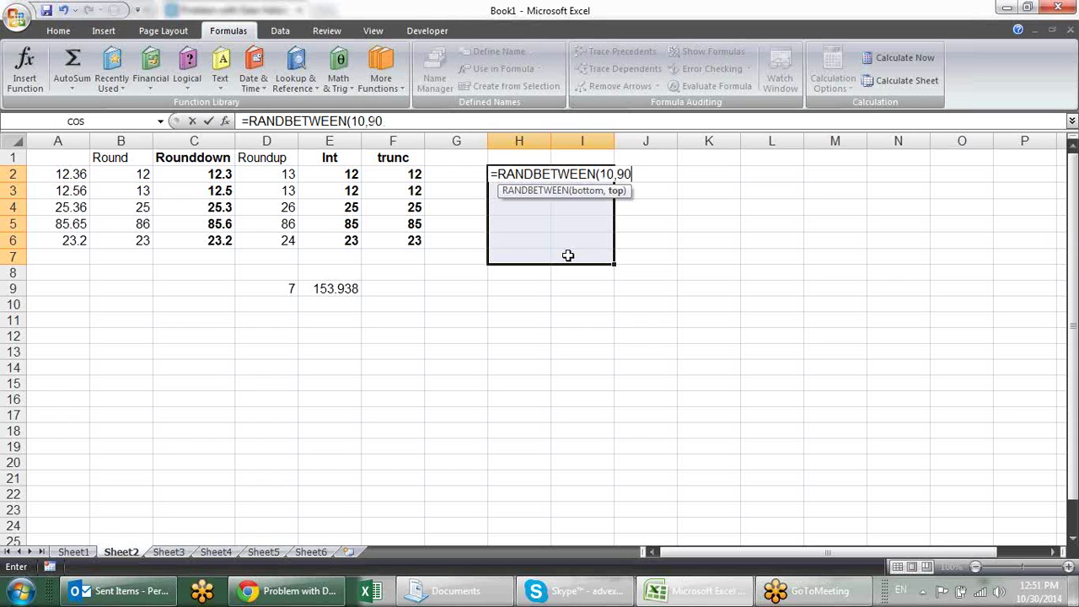
key(ctrl+Return)
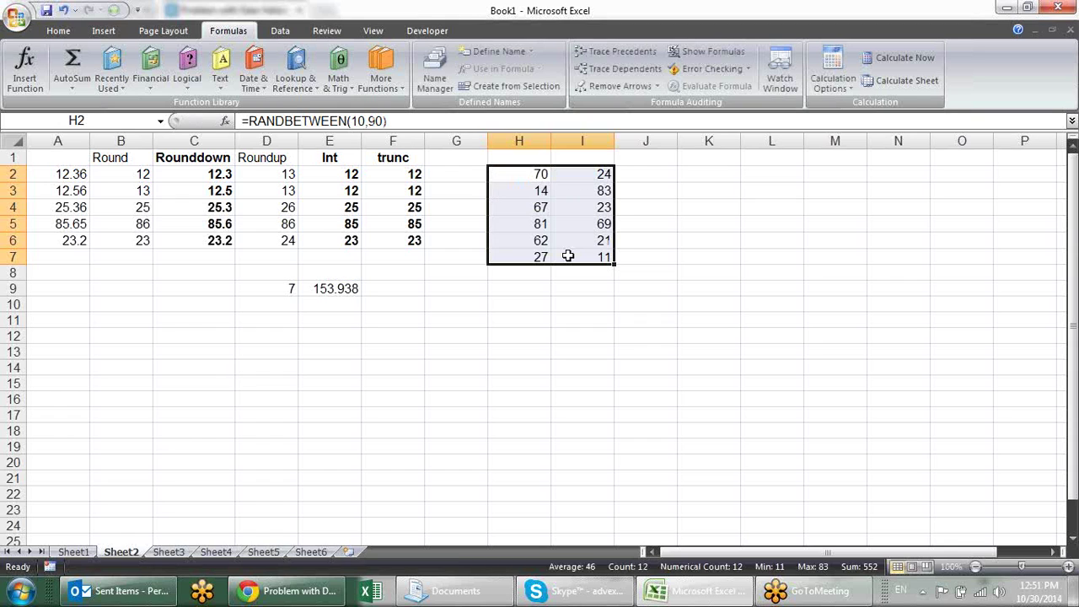
Step: Multiply the two random numbers in each row with =PRODUCT(H2,I2) in J2, filled down through J7
click(640, 172)
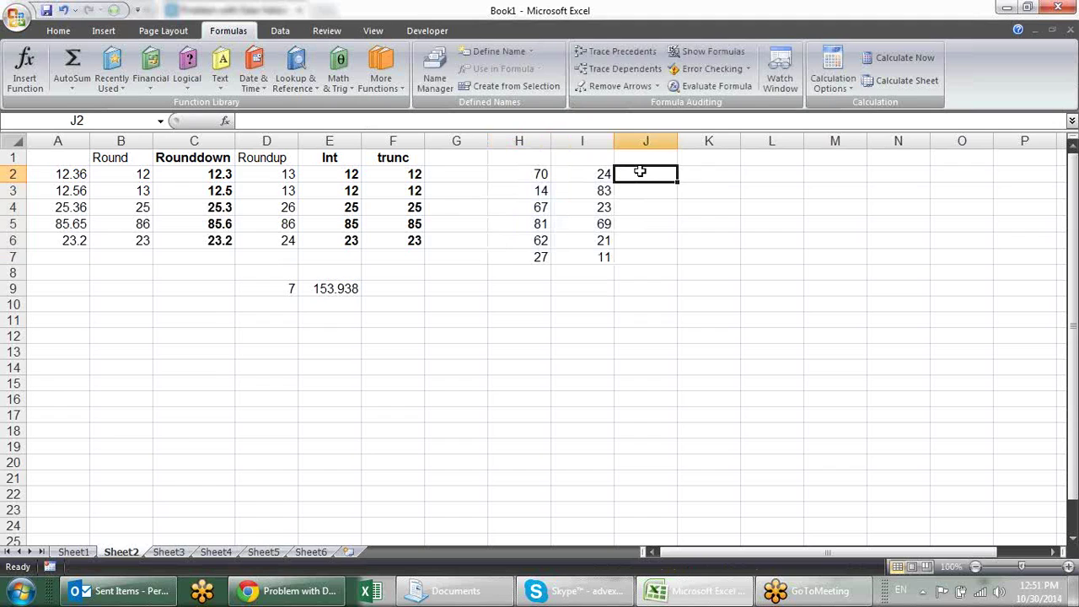
text(=pr)
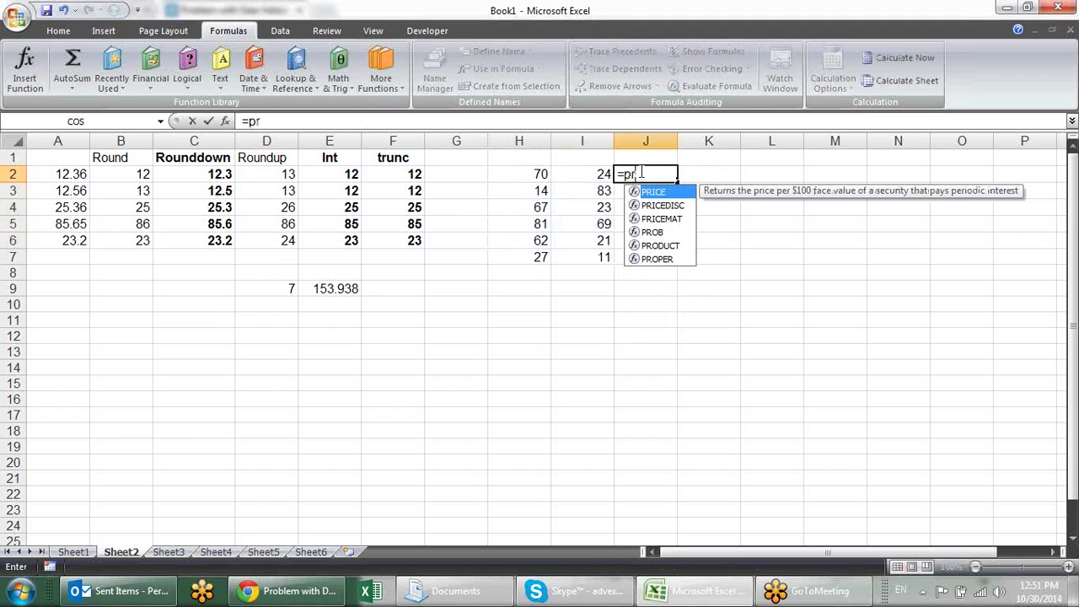
key(Down)
key(Down)
key(Down)
key(Down)
key(Tab)
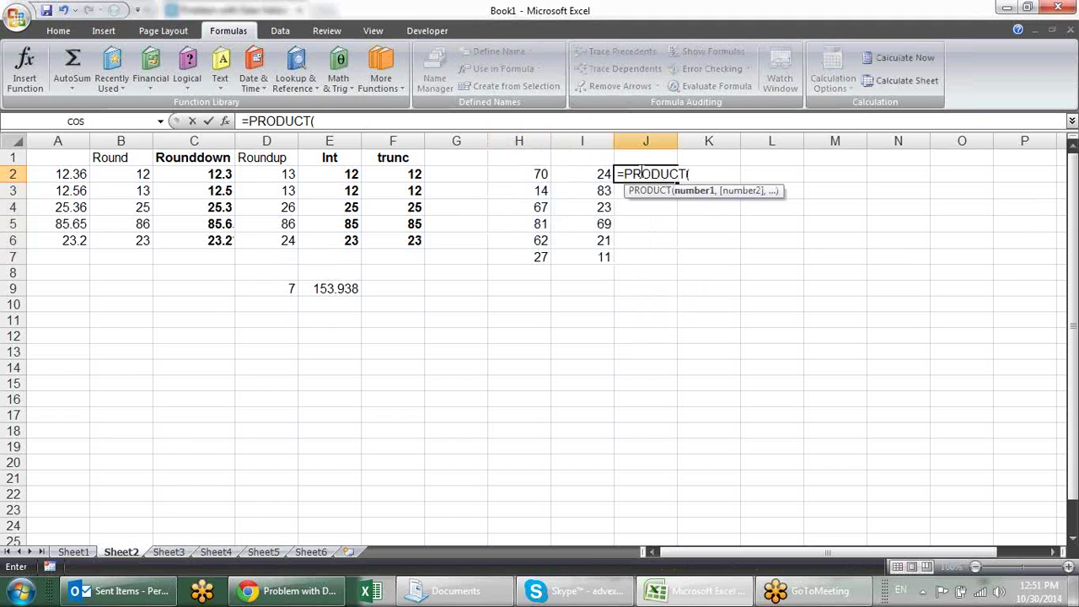
click(540, 176)
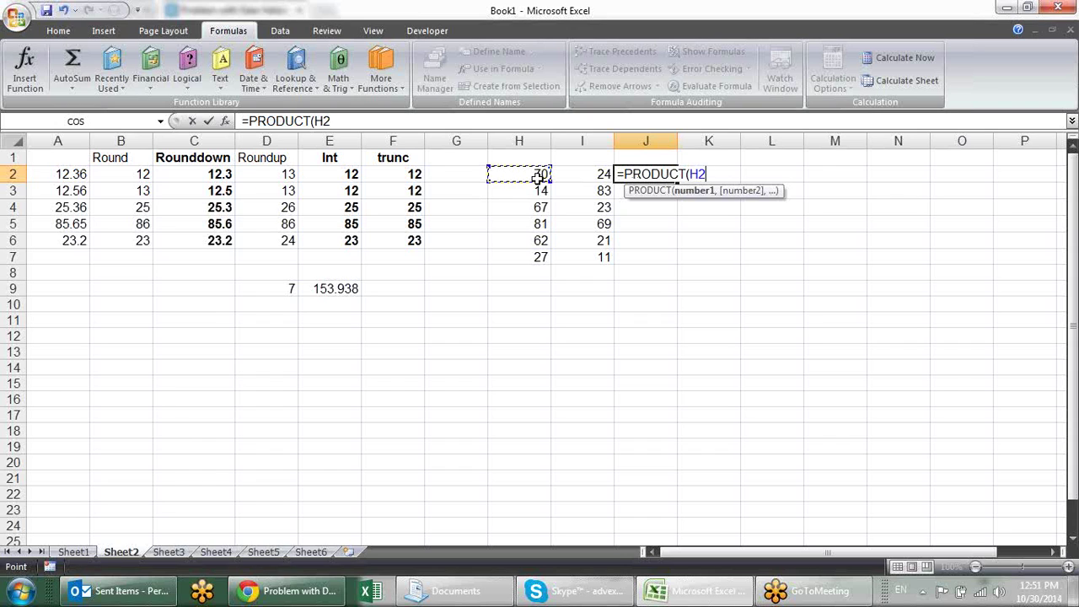
text(,)
click(583, 174)
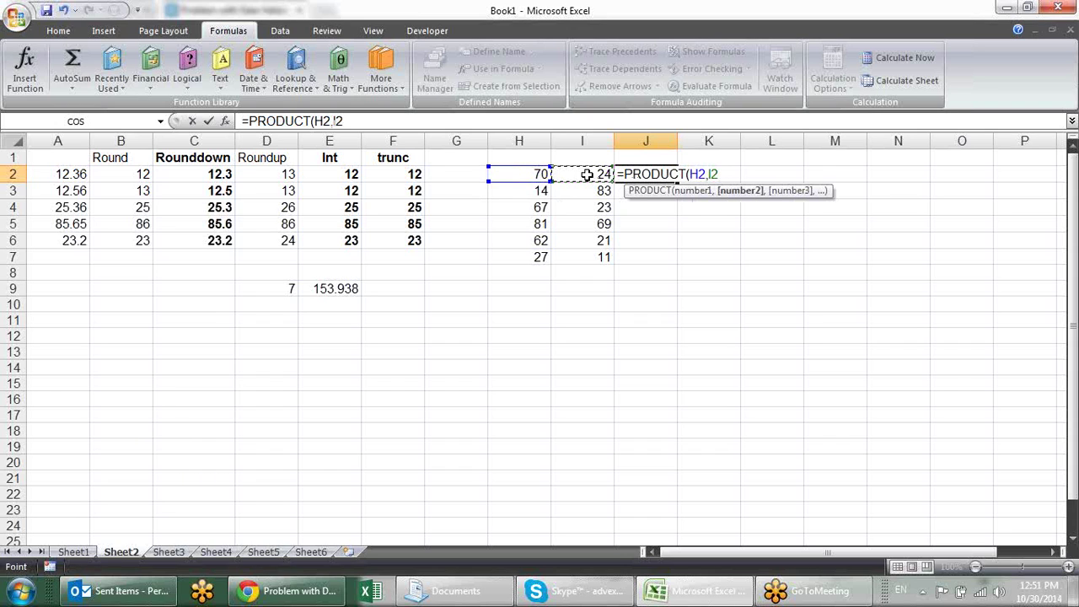
text())
key(Return)
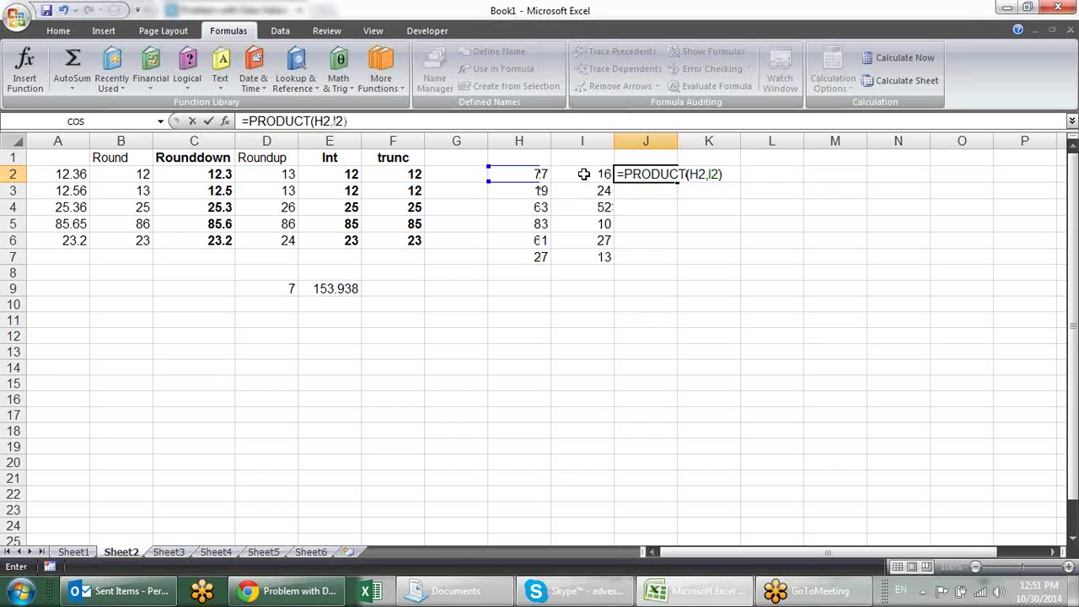
click(667, 179)
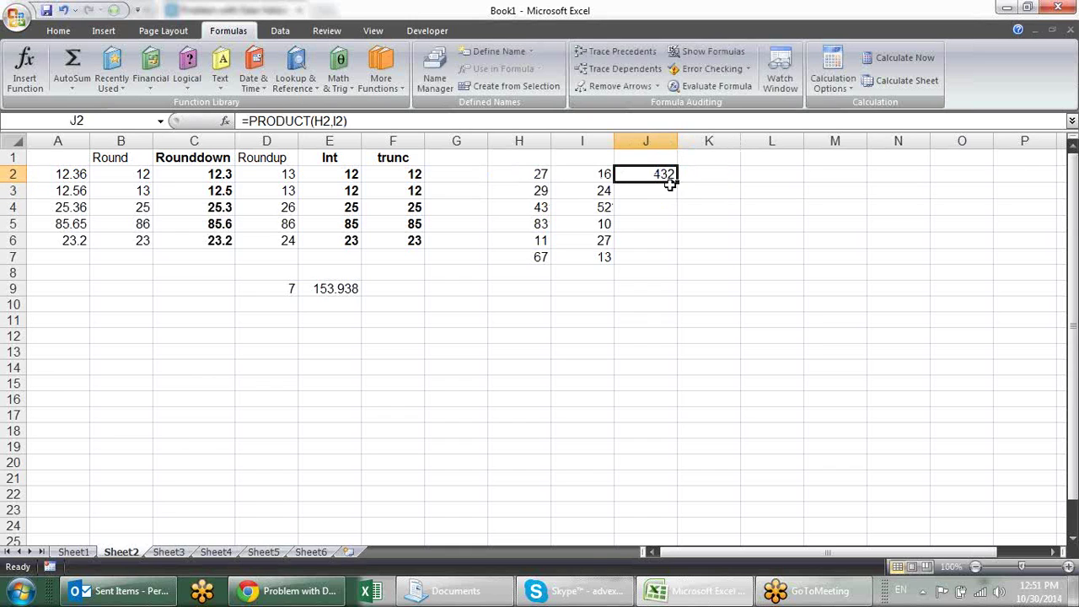
double_click(677, 180)
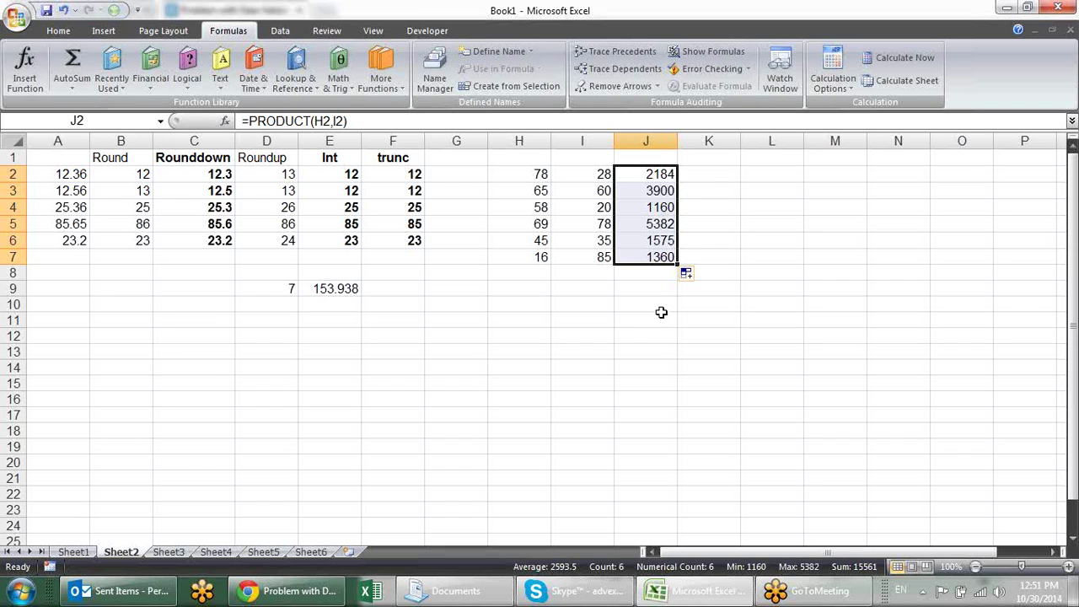
Step: Total the products in J8 with =SUM(J2:J7) and make the total bold
click(657, 272)
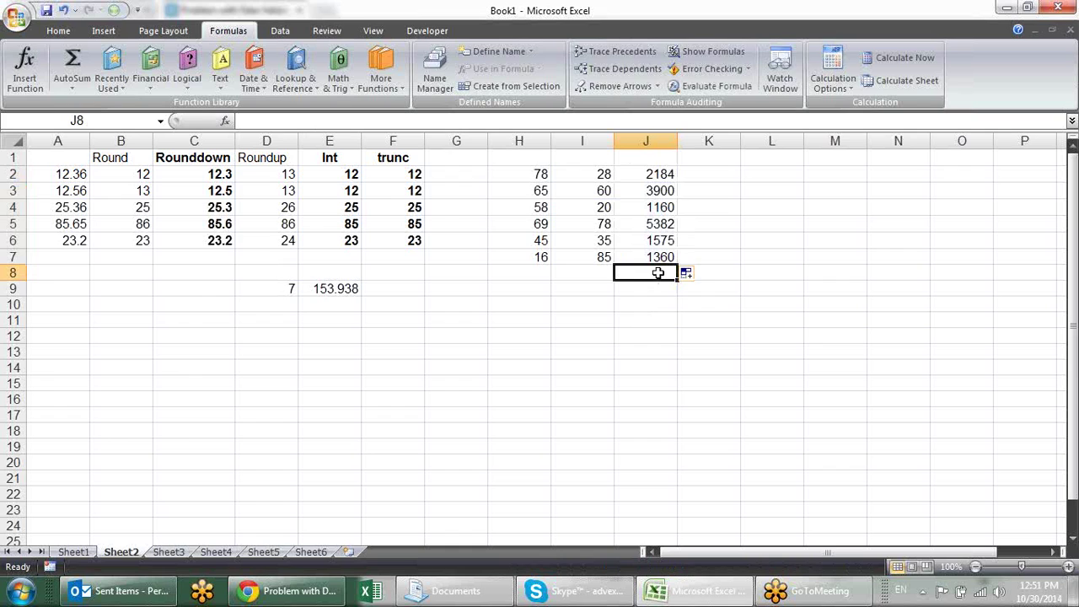
key(alt+equal)
key(Return)
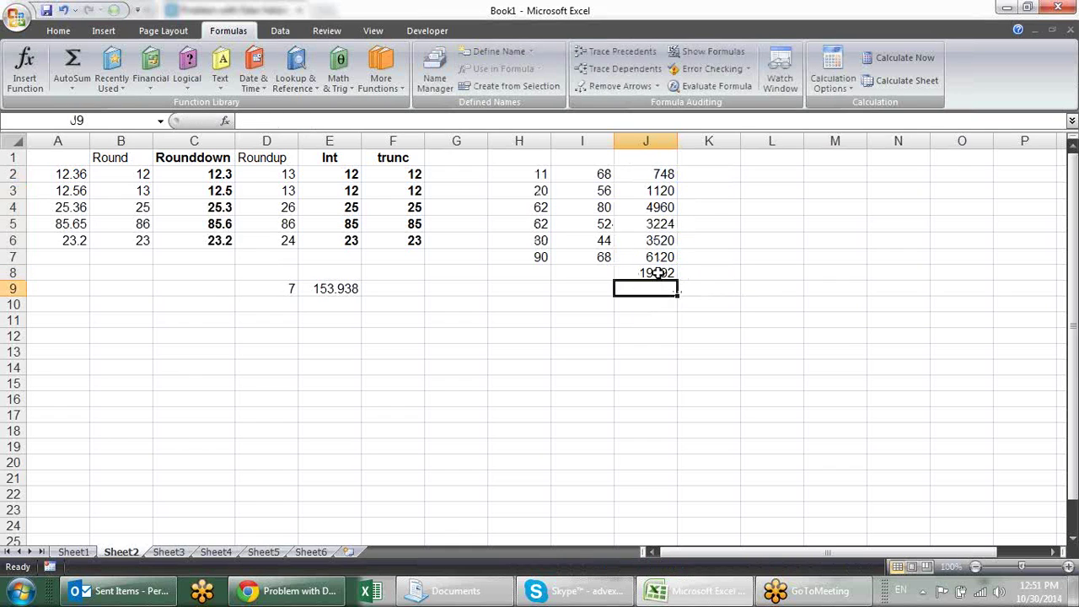
click(658, 272)
key(ctrl+b)
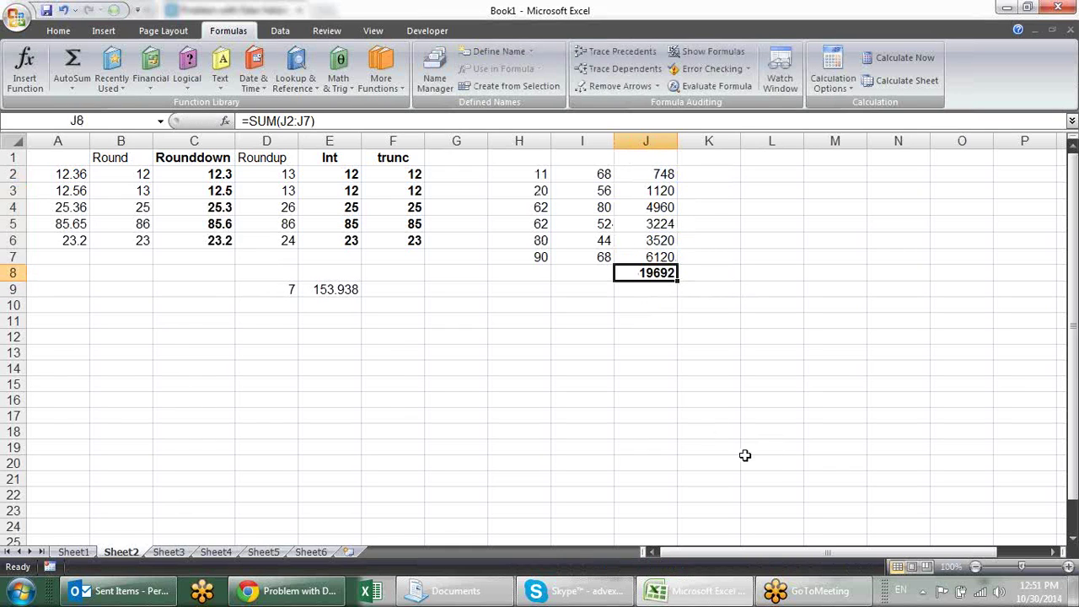
drag(661, 179, 660, 256)
click(656, 271)
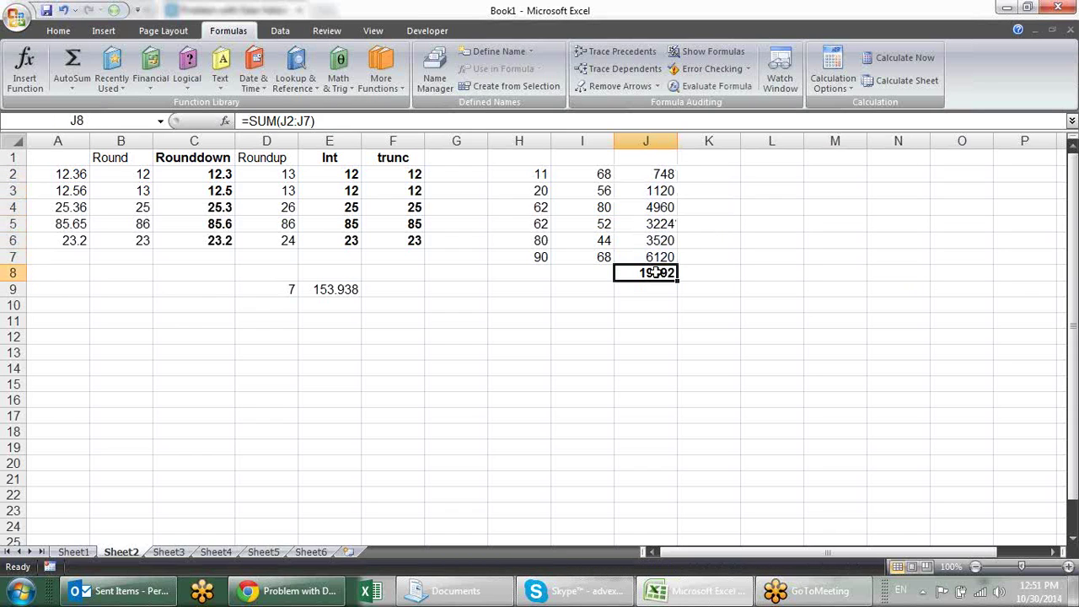
Step: Calculate the sum of the row products directly in I10 with =SUMPRODUCT(H2:H7,I2:I7) and make the result bold
click(590, 302)
text(=)
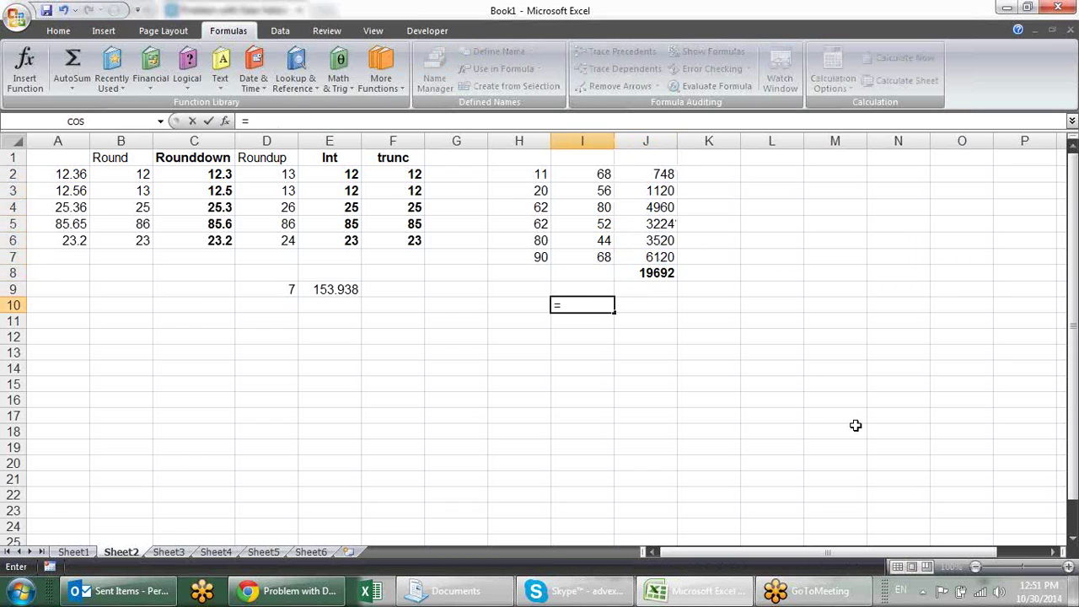
text(sum)
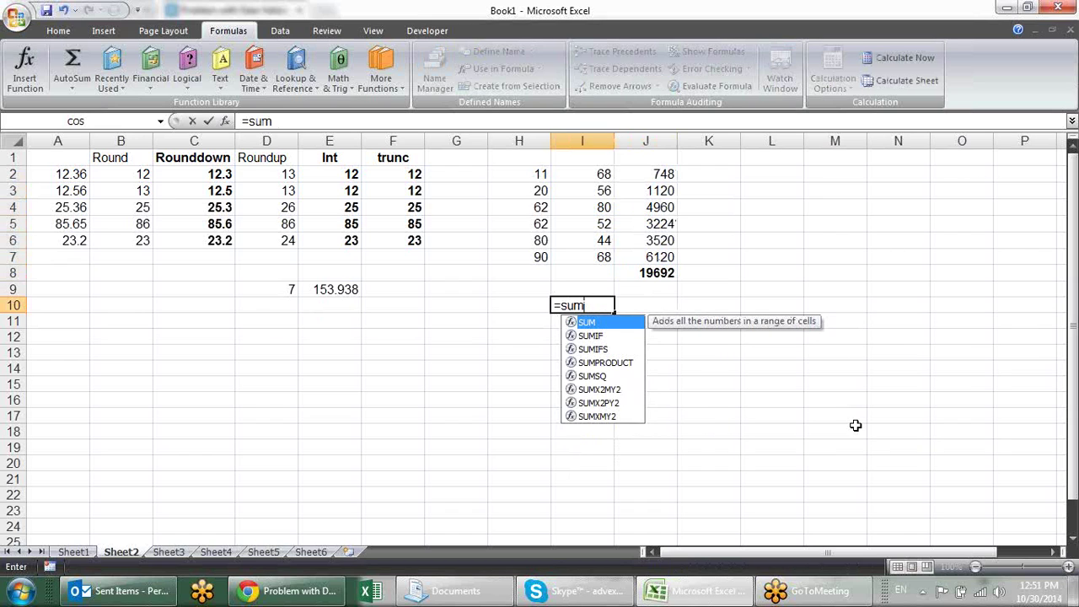
key(Down)
key(Down)
key(Down)
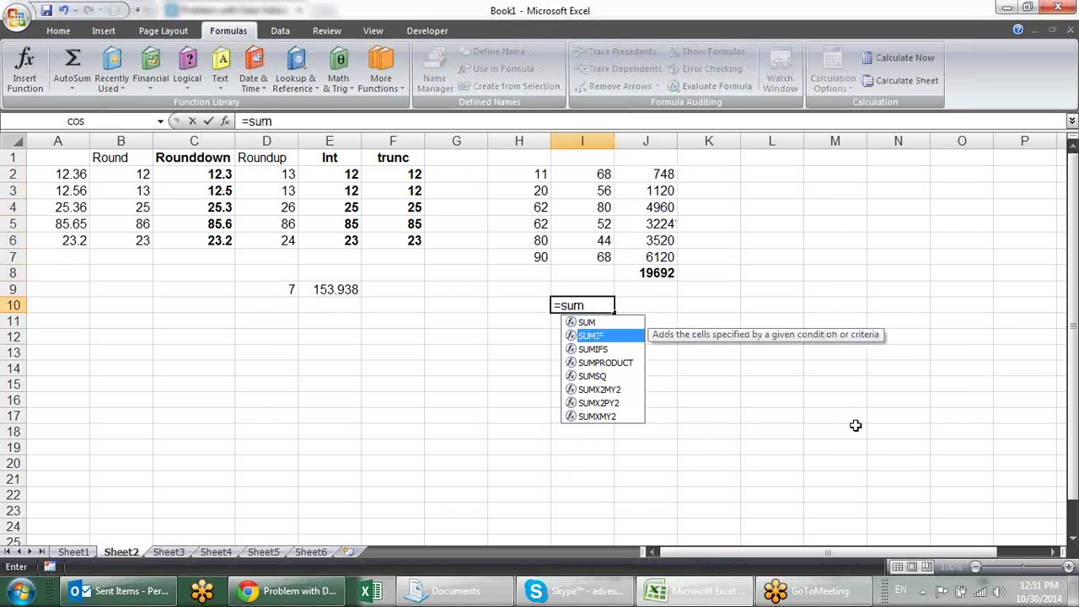
key(Tab)
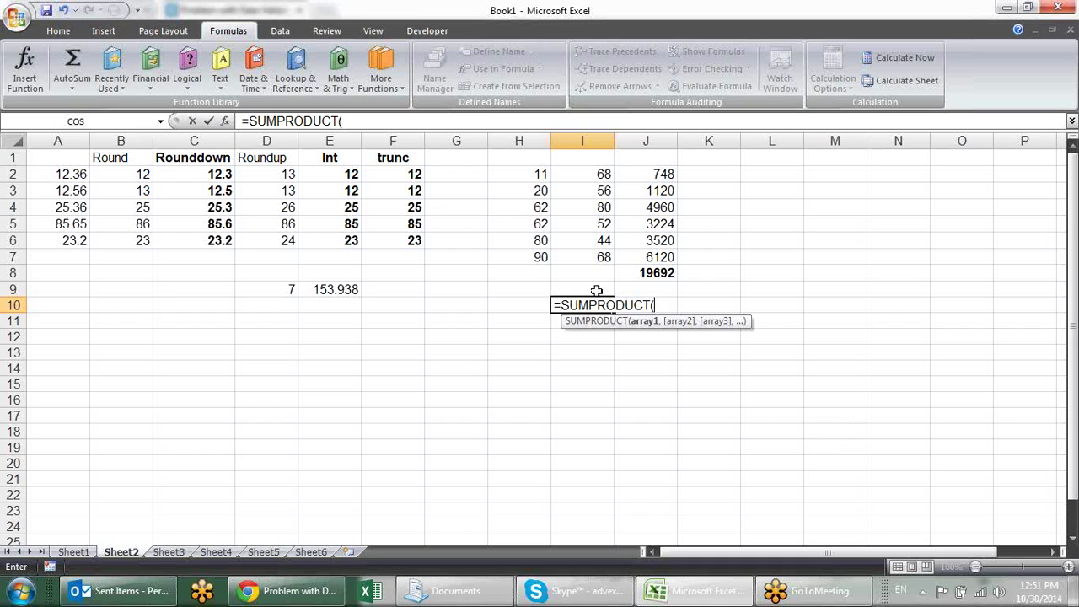
drag(520, 168, 527, 257)
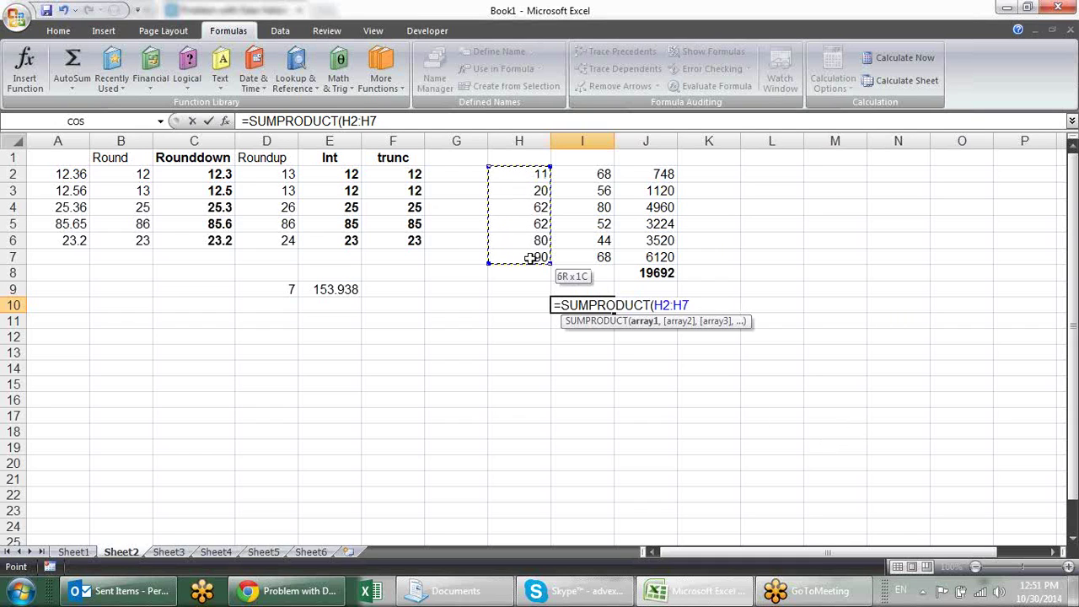
text(,)
drag(586, 176, 593, 251)
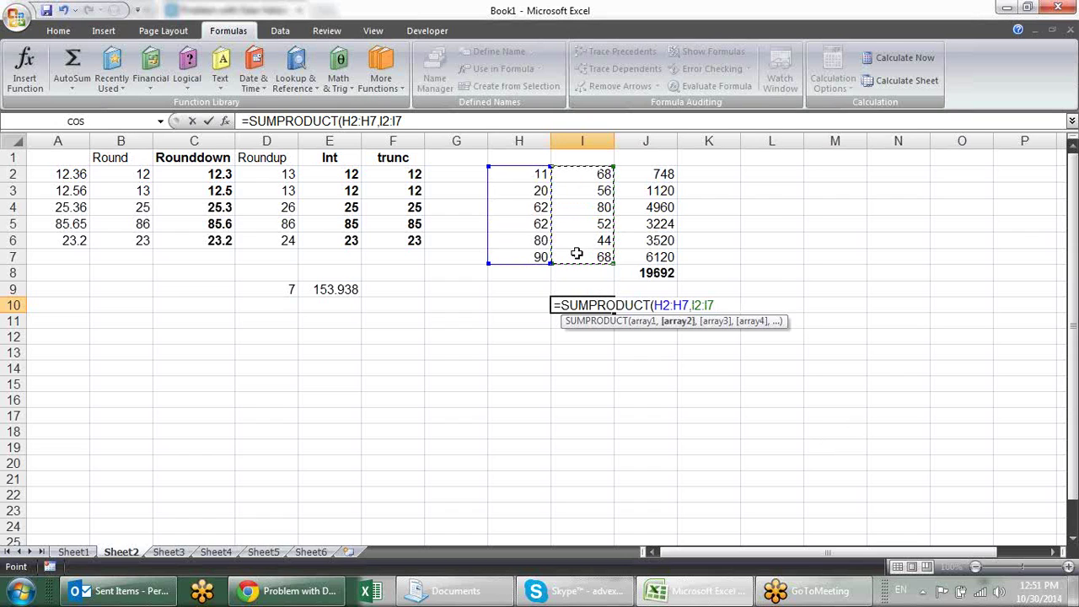
text())
key(Return)
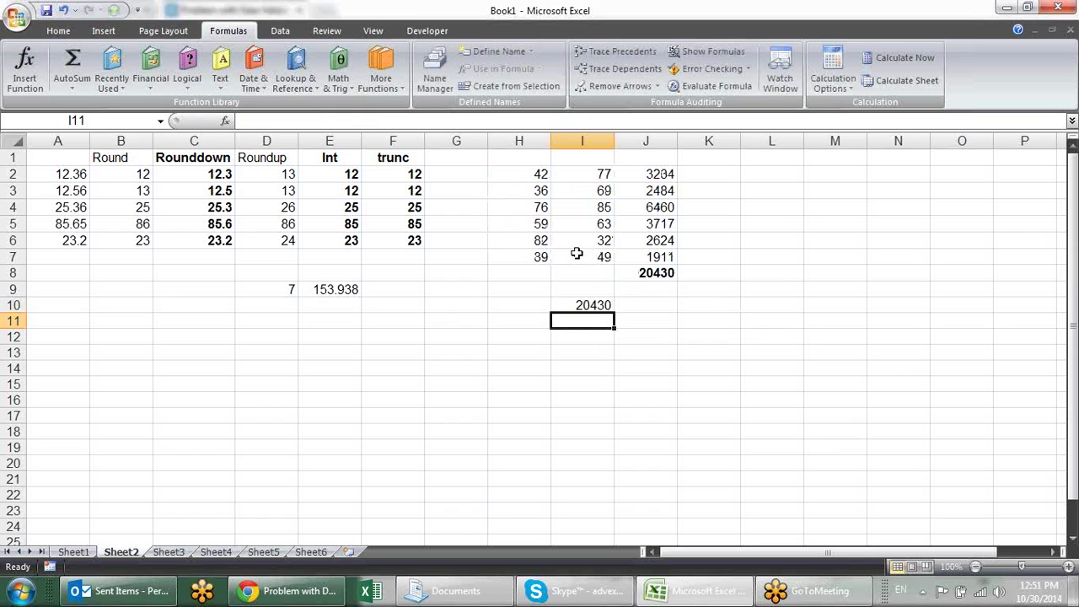
key(Up)
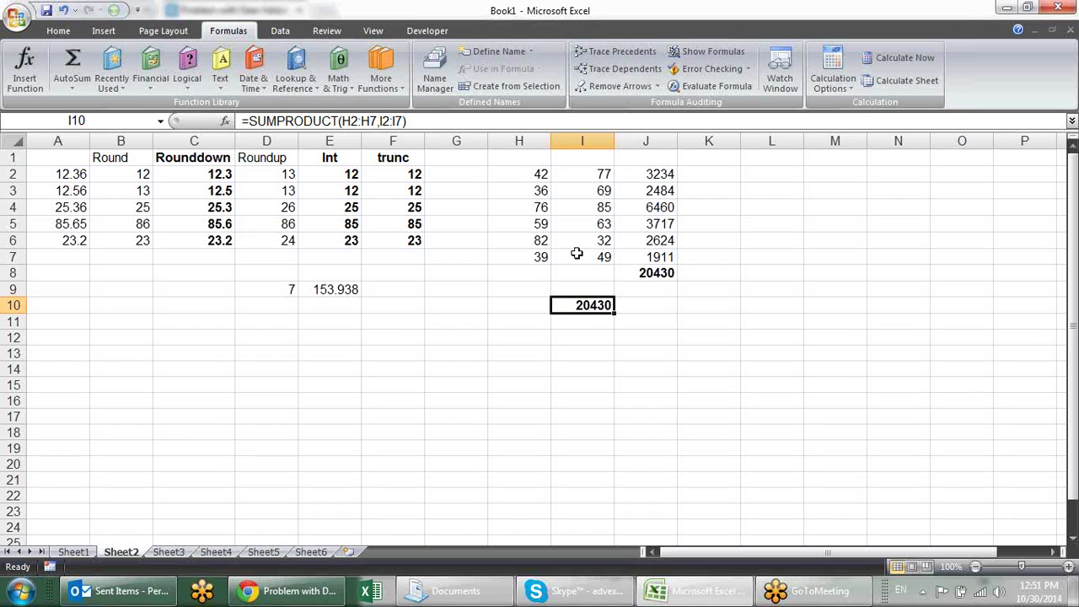
Step: Review the SUMPRODUCT formula in I10 against the products in column J and browse the available math and trigonometry functions
click(645, 141)
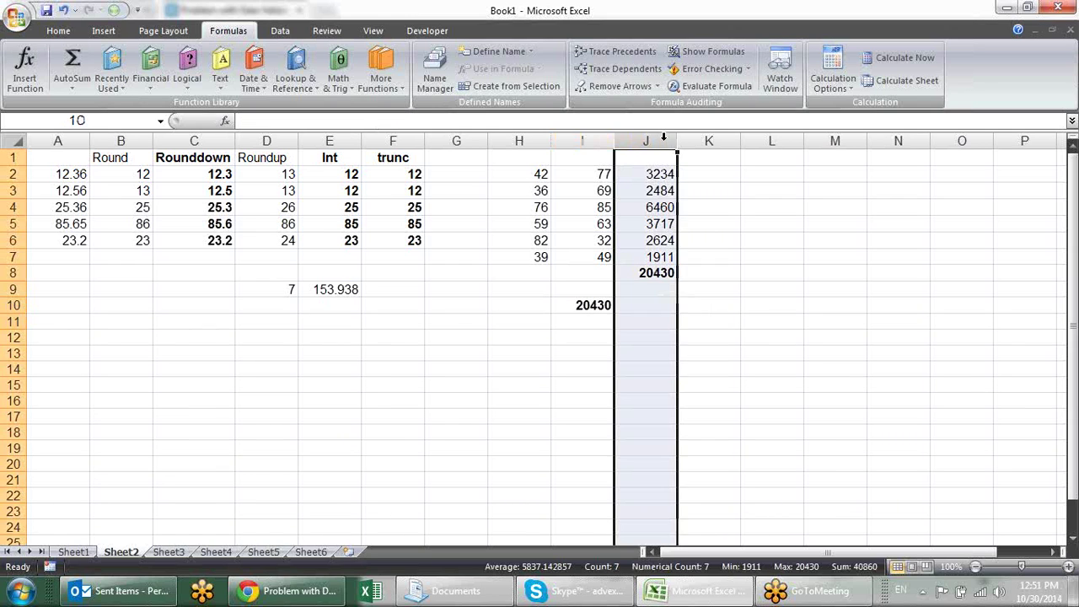
click(721, 335)
double_click(597, 304)
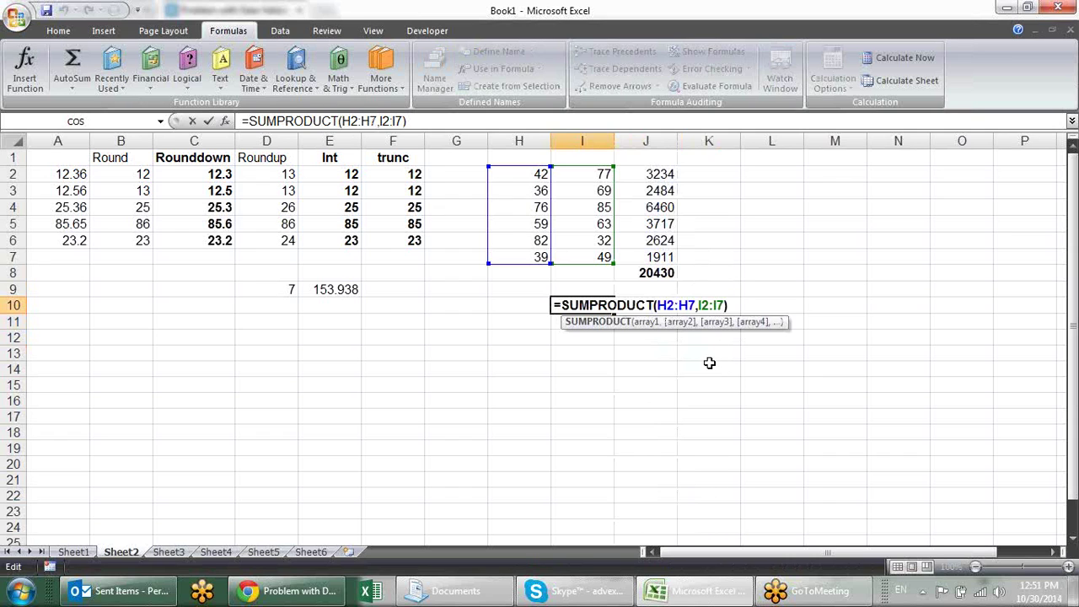
key(Return)
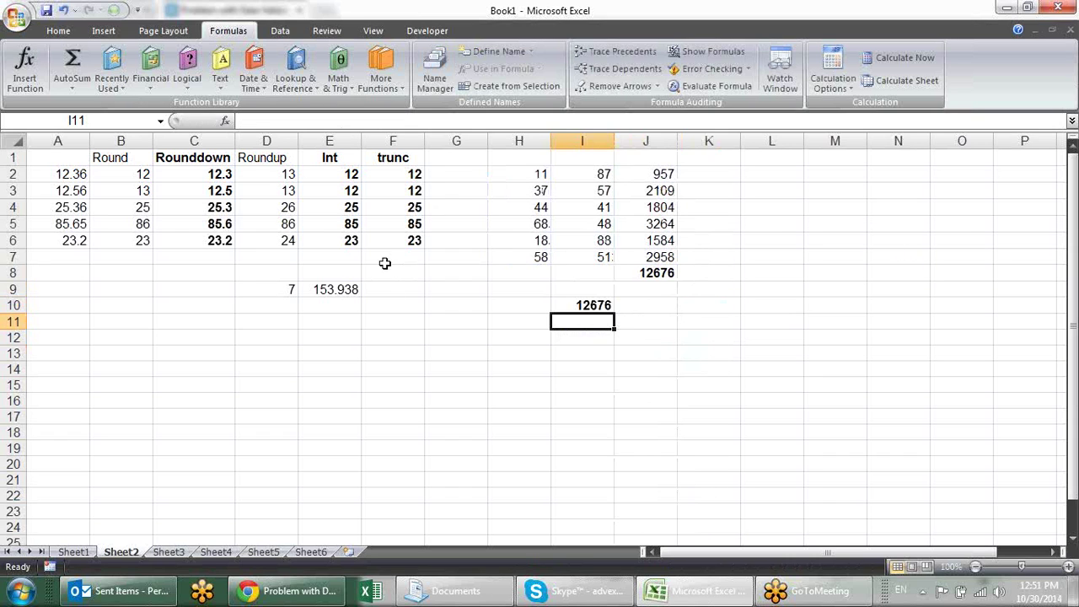
click(310, 336)
click(345, 84)
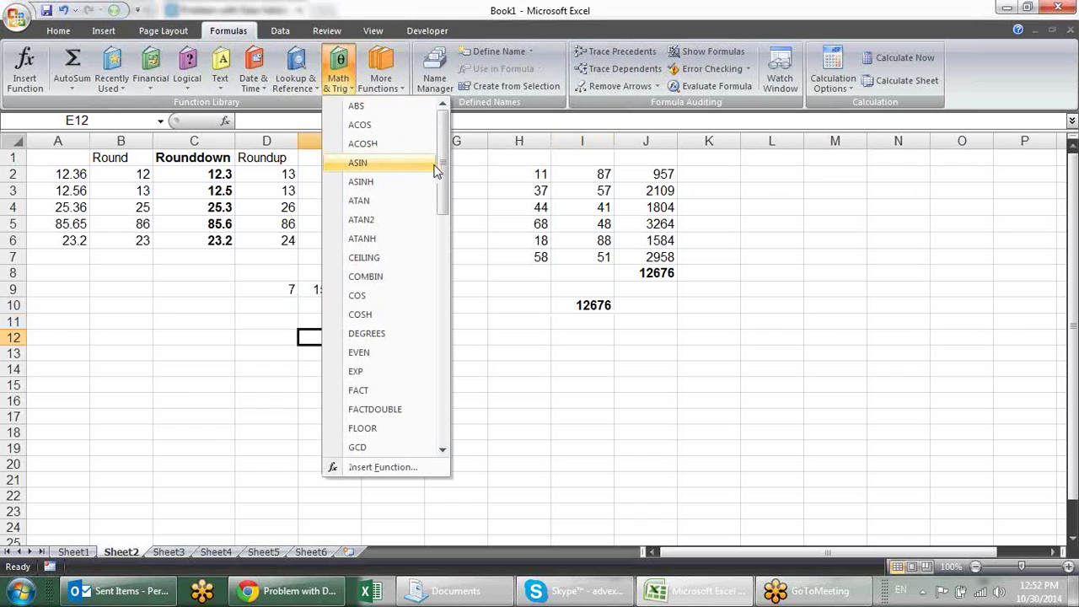
drag(442, 164, 439, 362)
click(518, 346)
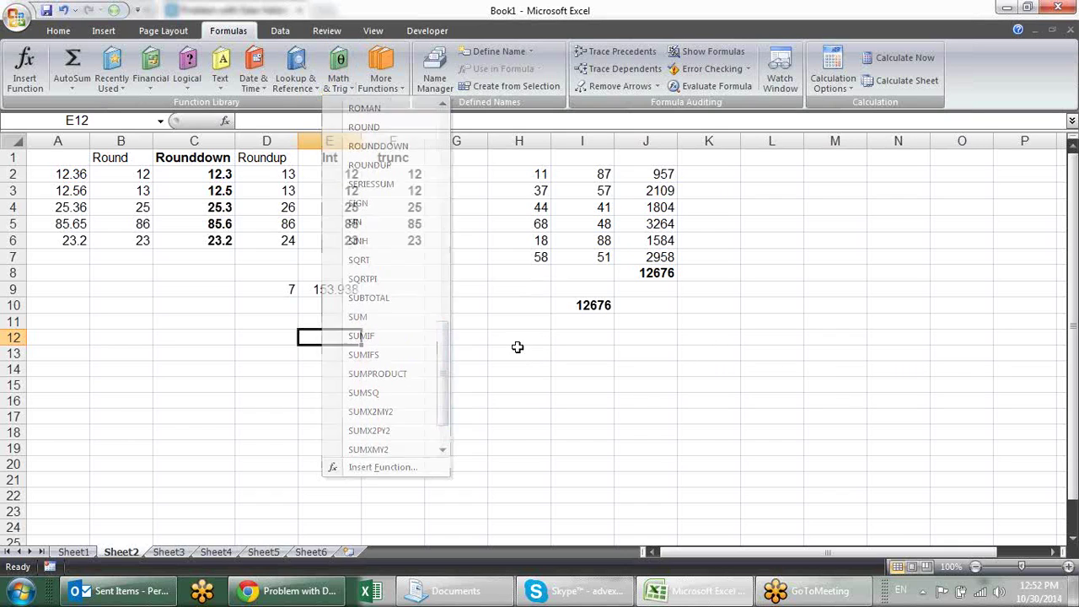
Step: Enter 16 in E11 and calculate its square root in F11 with =SQRT(E11)
click(322, 321)
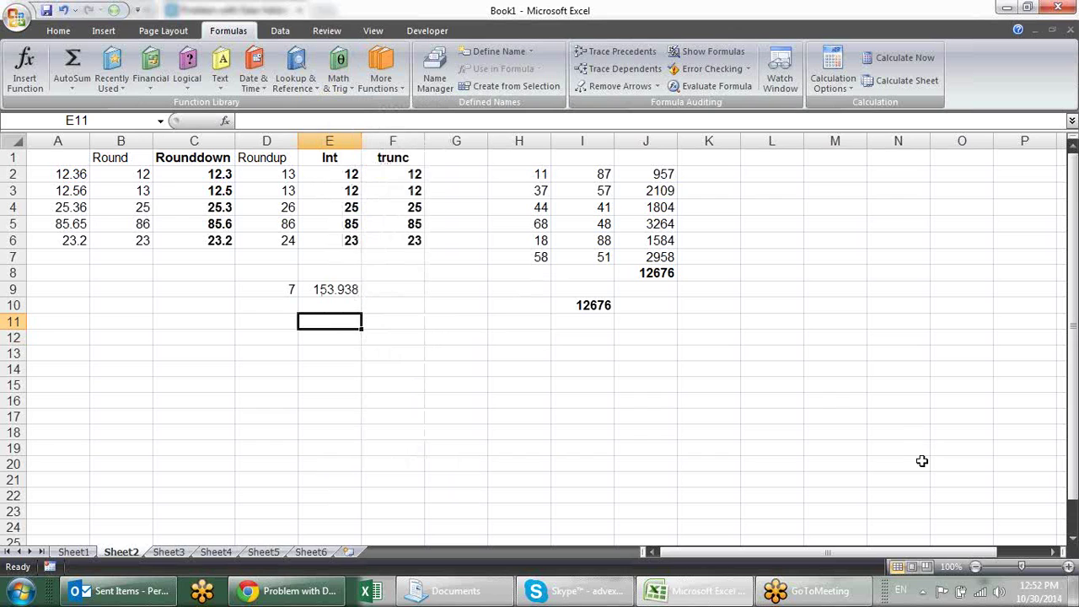
text(16)
key(Tab)
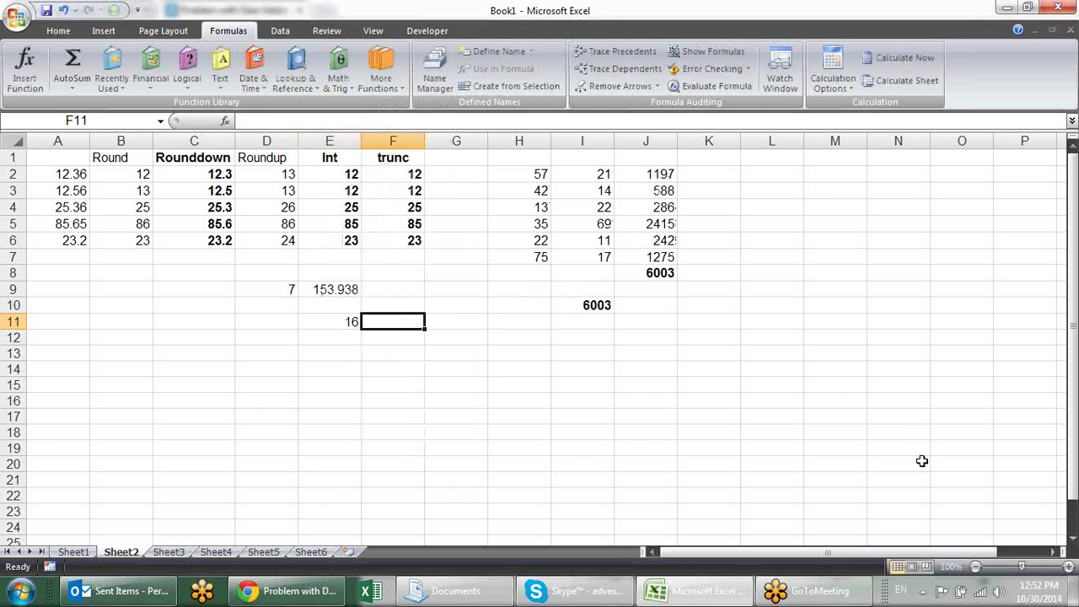
text(=sq)
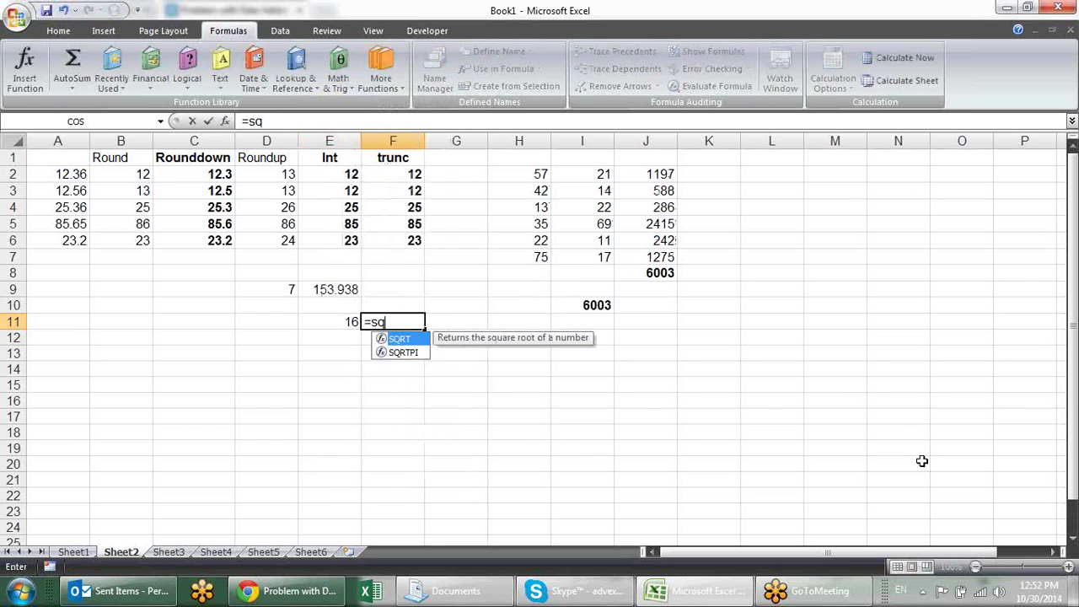
key(Tab)
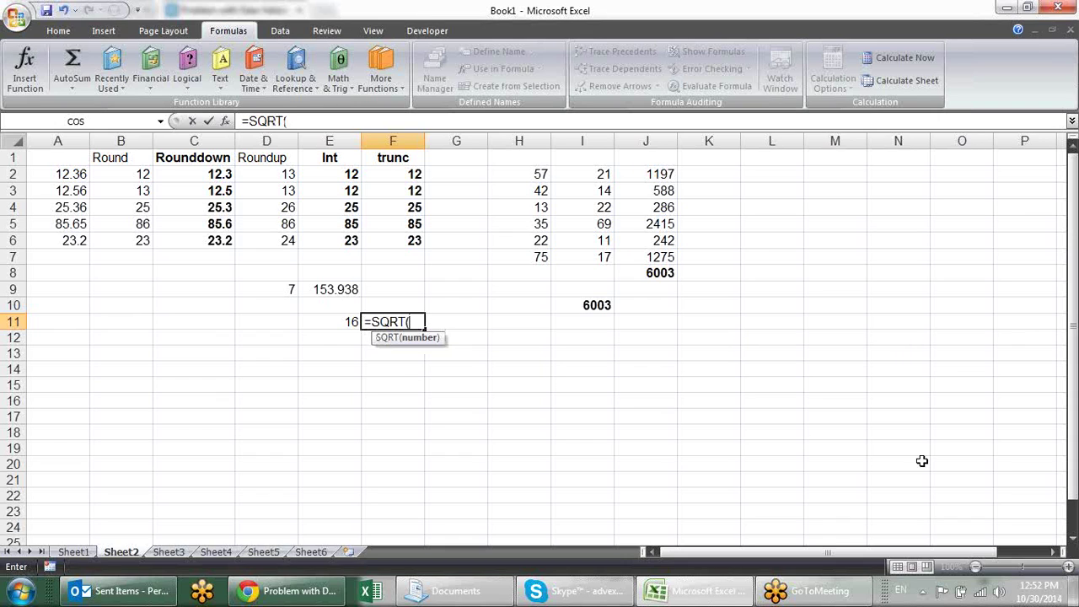
click(350, 320)
text())
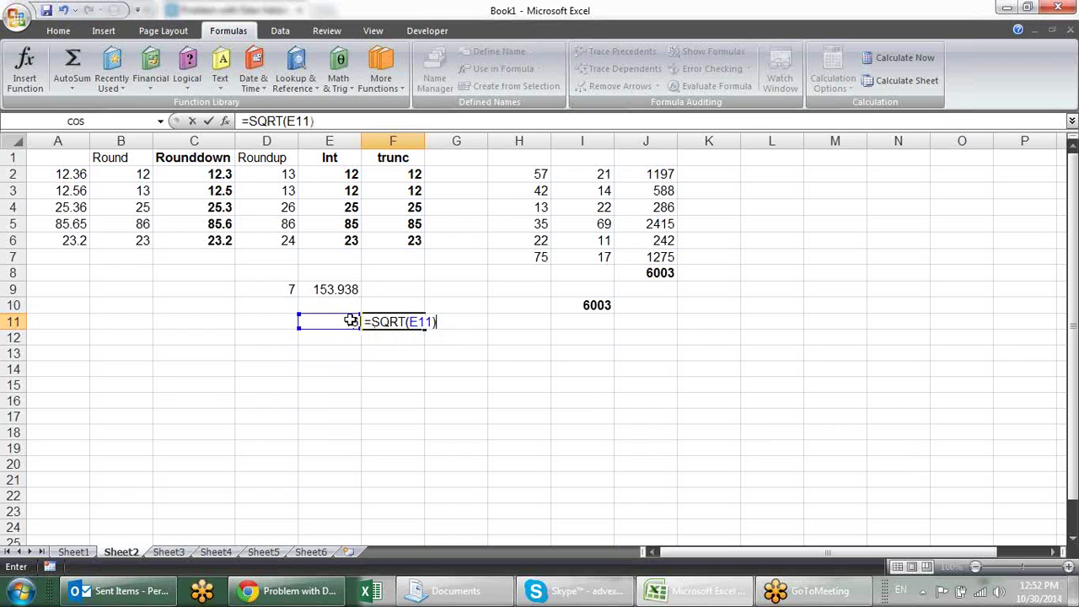
key(Return)
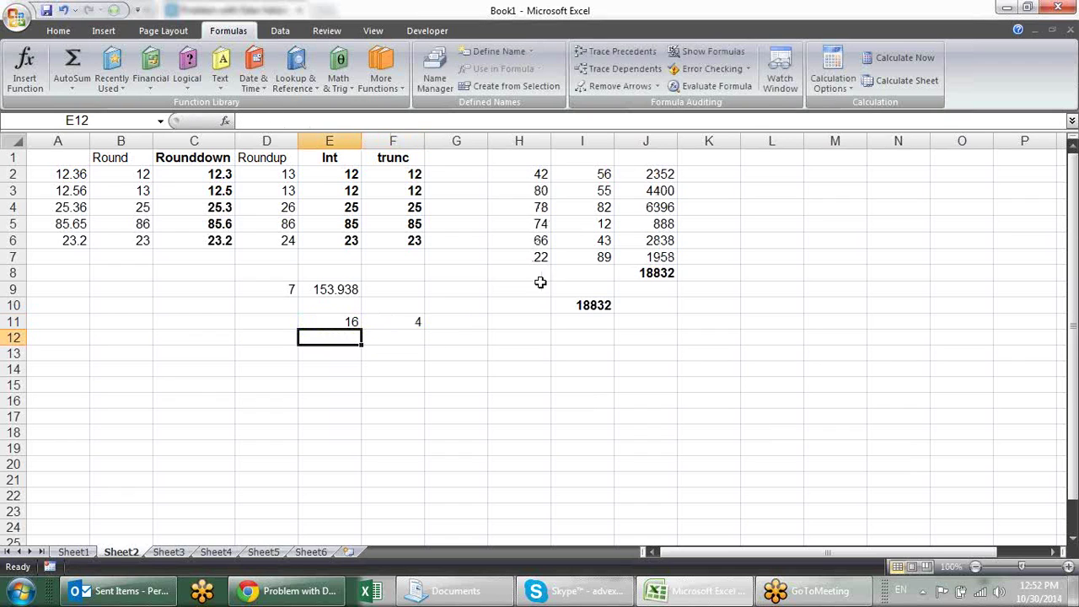
Step: Try 27, 9 and 25 in E11 as test values for the square root formula
click(349, 308)
key(Down)
key(Down)
click(349, 321)
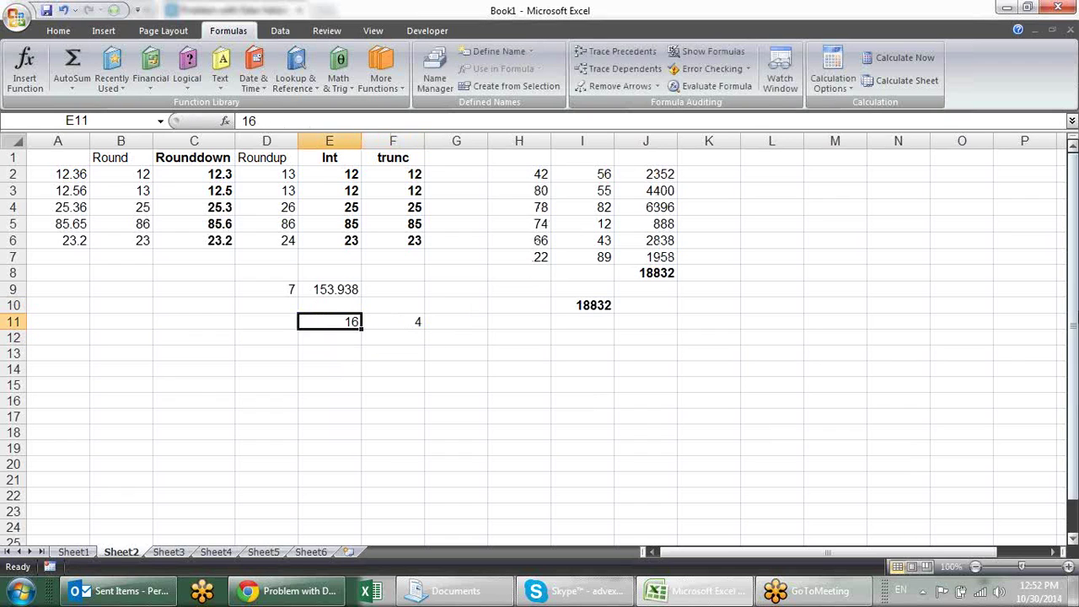
text(27)
key(Return)
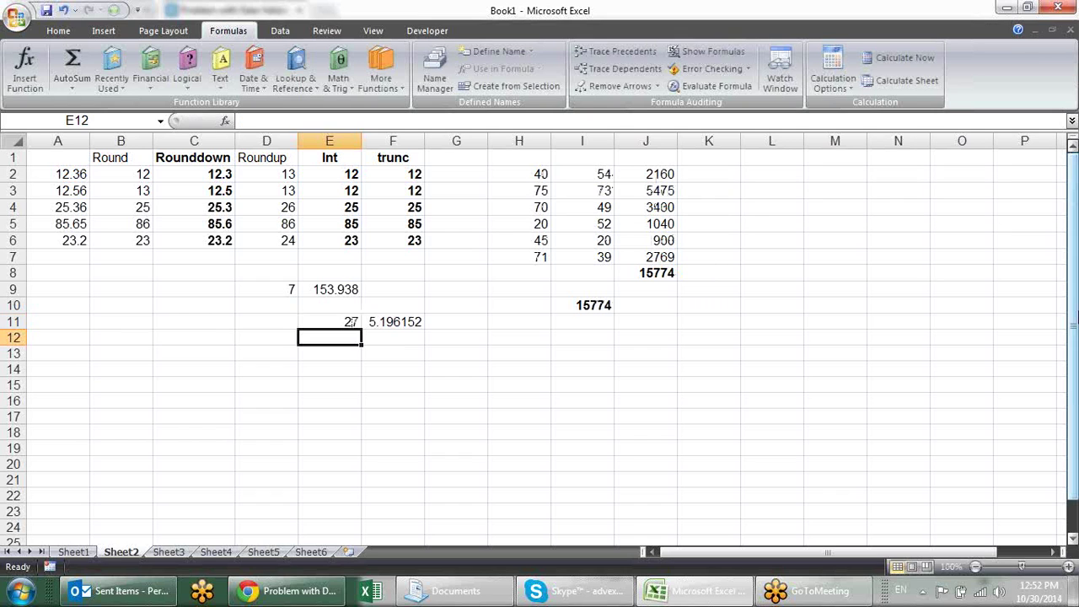
click(351, 321)
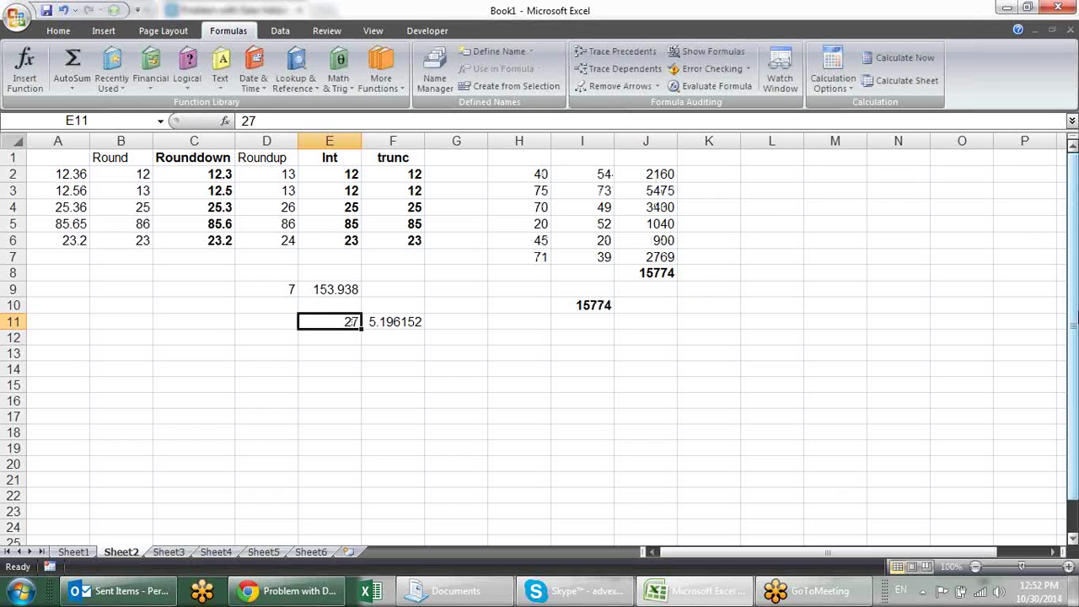
text(9)
key(Return)
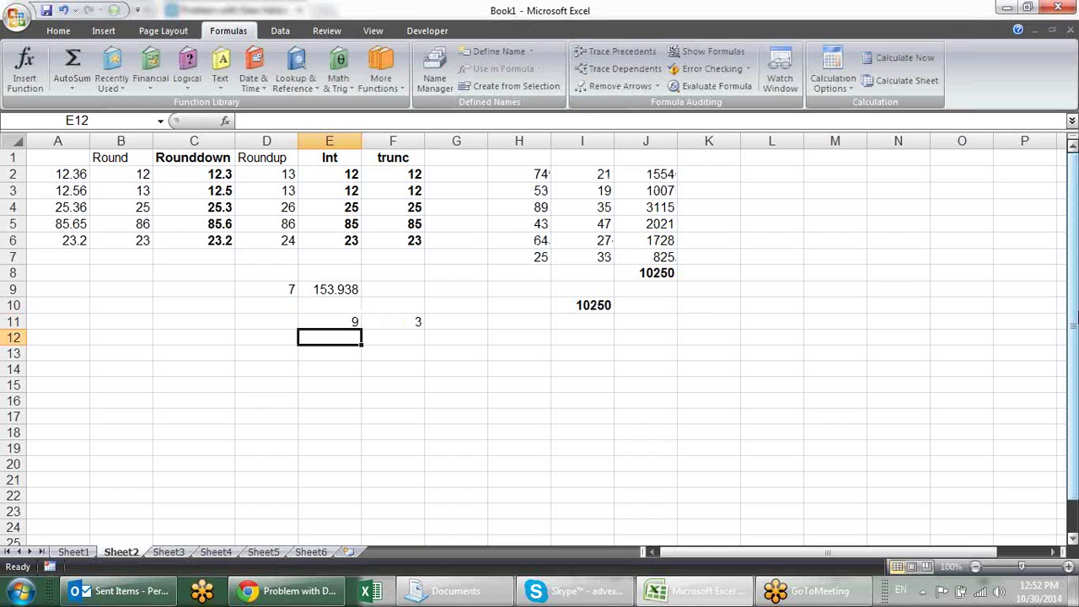
click(351, 321)
text(25)
key(Return)
Step: Set E11 to 625 as the number for the square root formula and select the result in F11
click(355, 321)
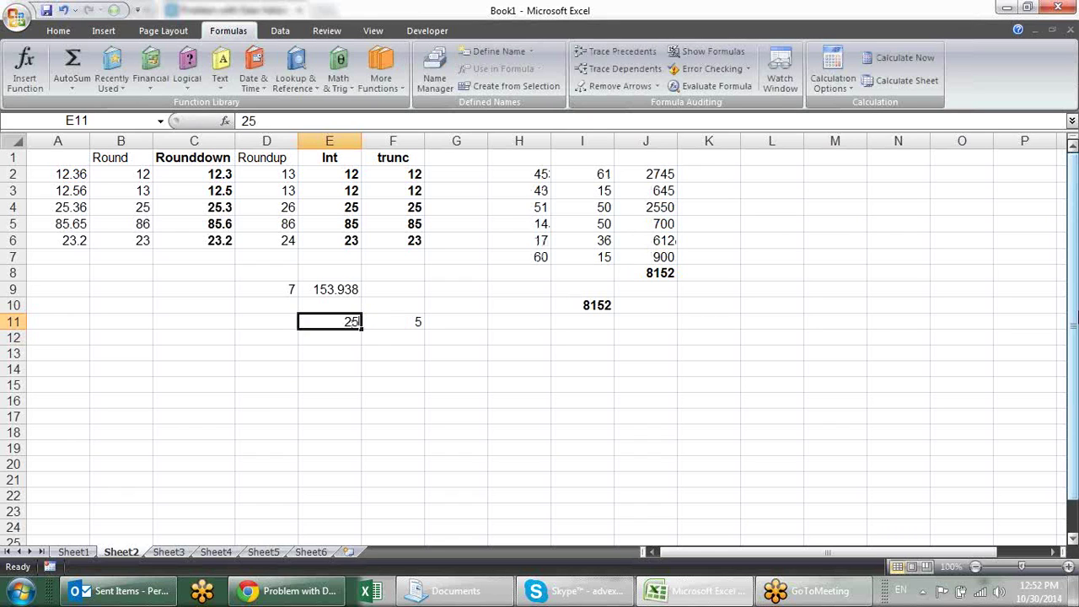
text(625)
key(Return)
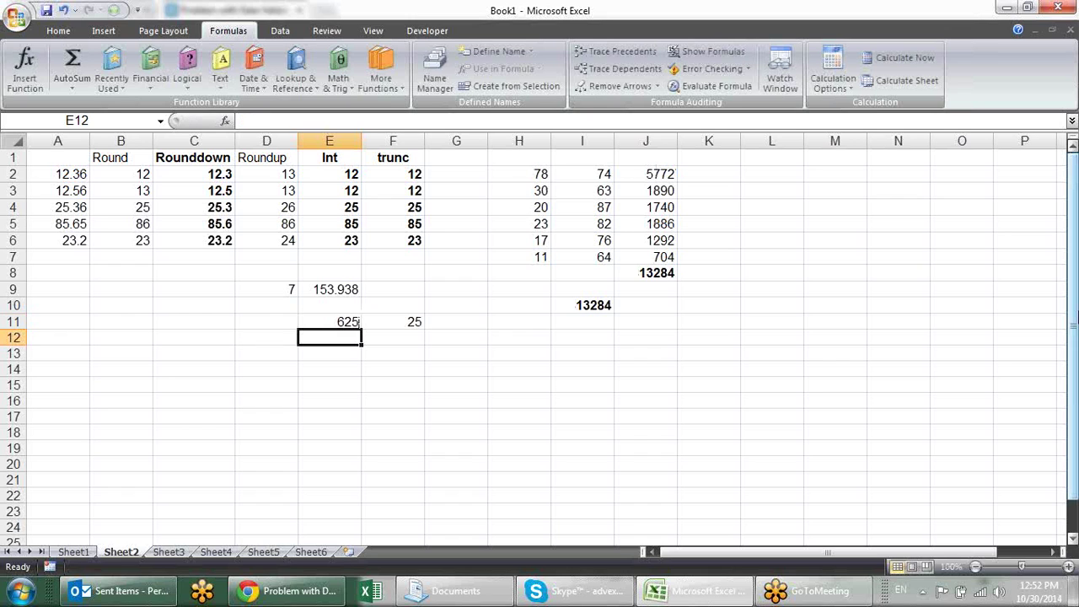
click(463, 321)
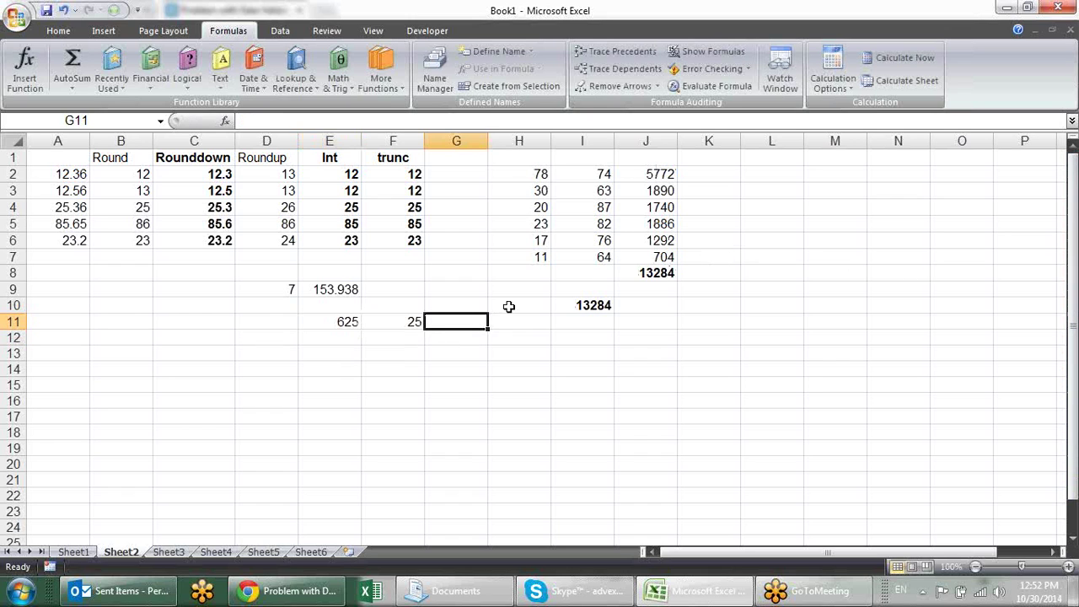
click(413, 319)
Step: Select H12 and look through the math and trigonometry functions for another one to demonstrate
click(516, 339)
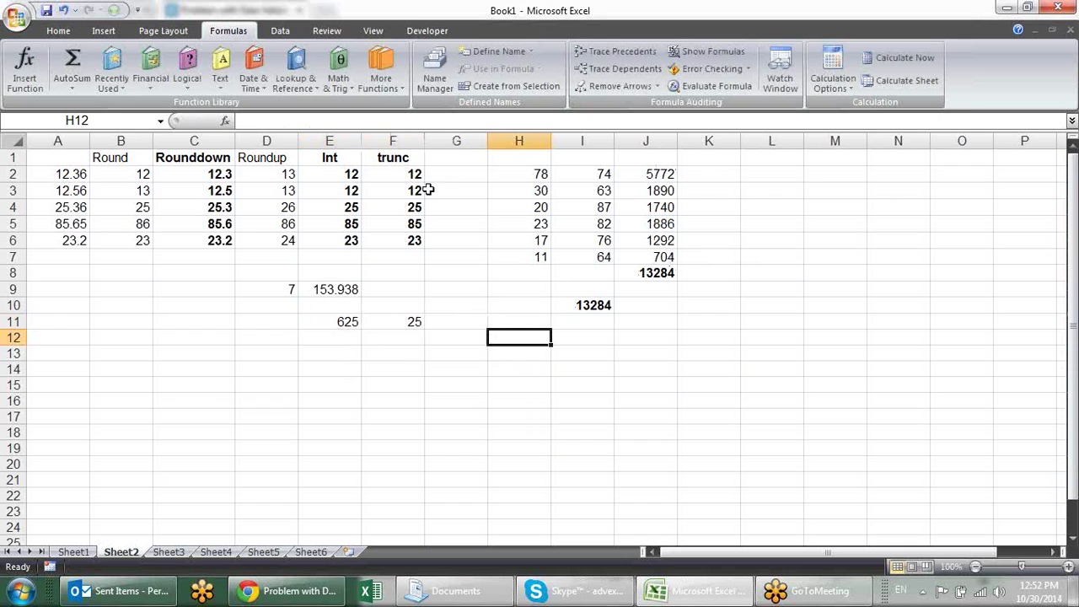
click(337, 96)
drag(444, 159, 498, 317)
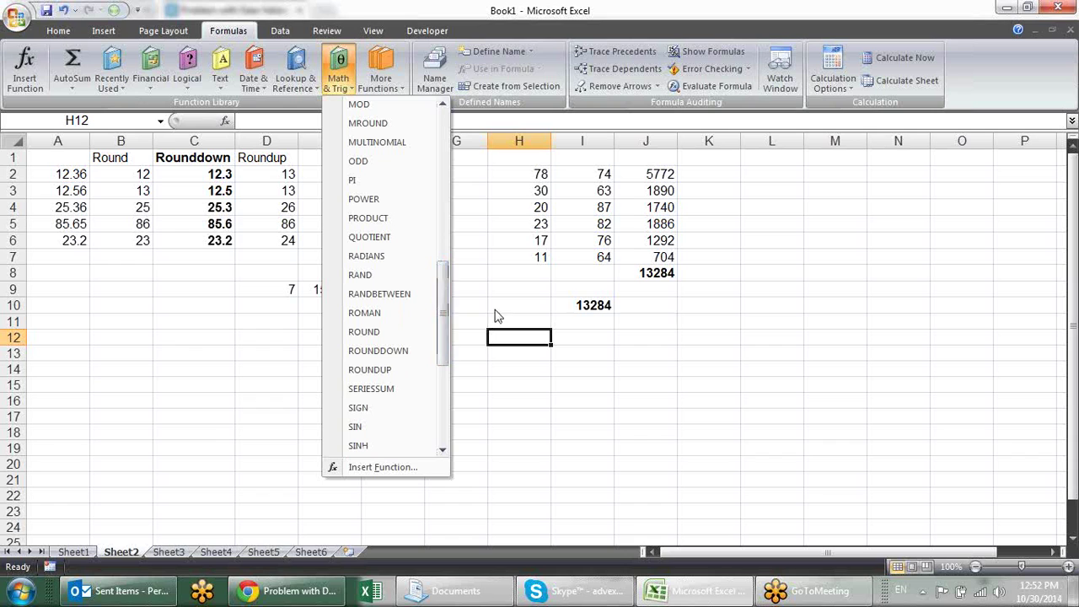
Step: Enter =RAND() in cell G12 and fill the formula down to G18
click(666, 419)
click(452, 340)
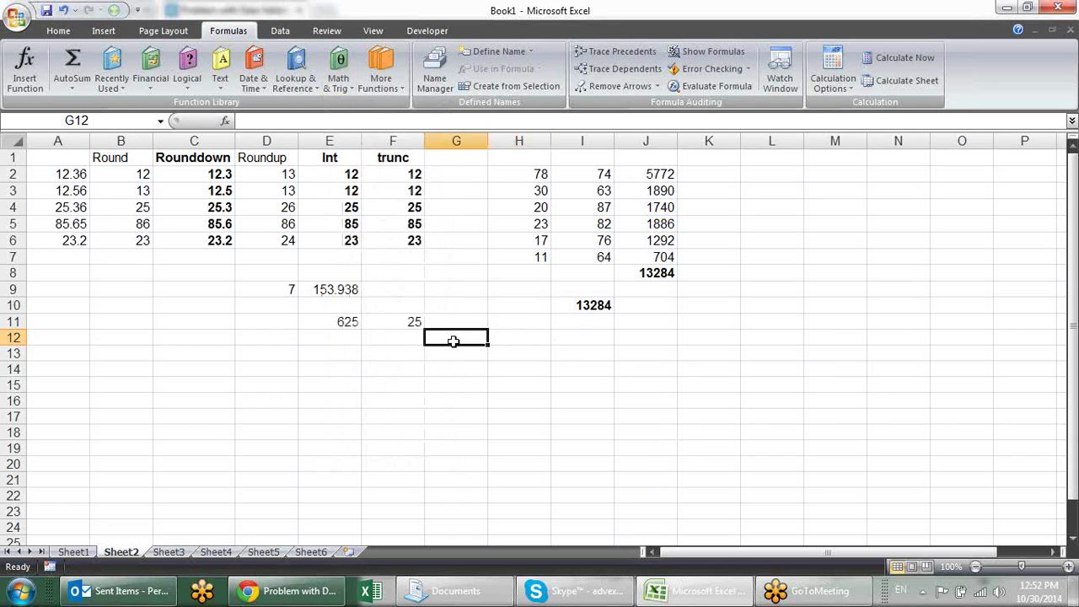
text(=ran)
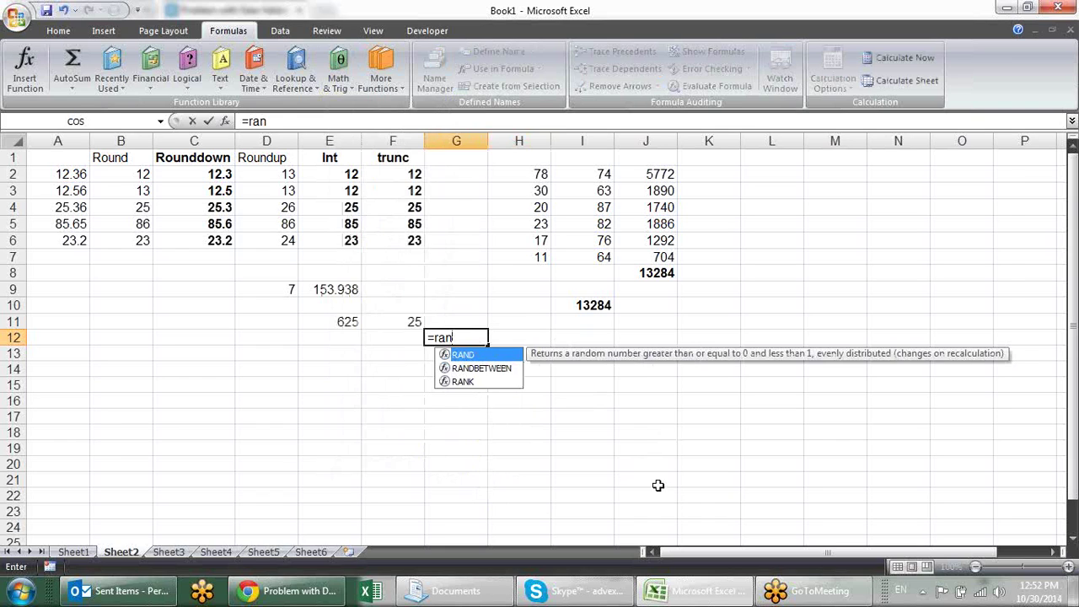
key(Tab)
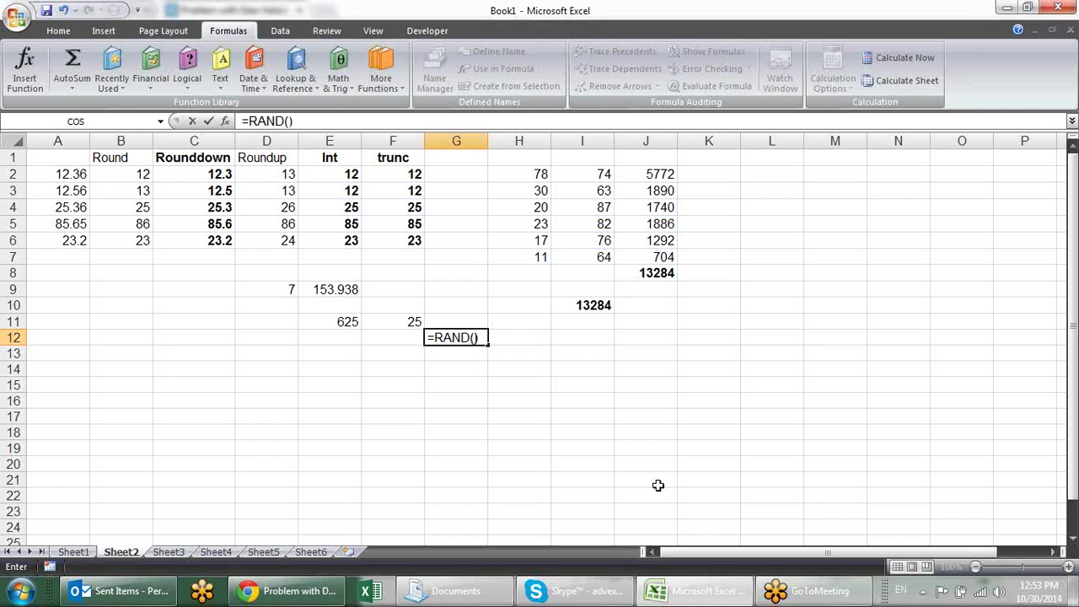
key(Return)
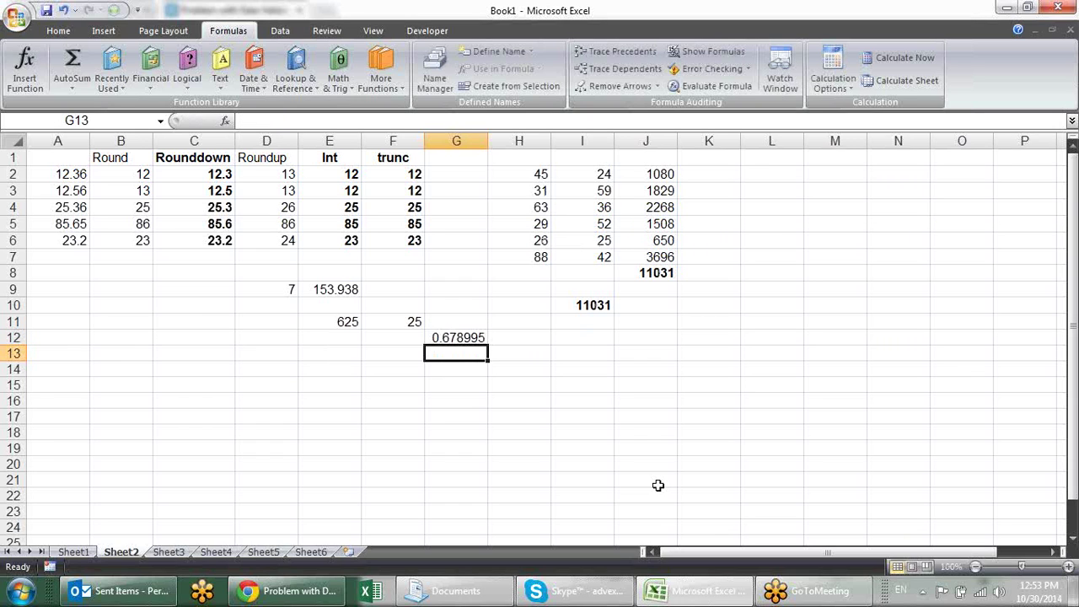
click(477, 337)
drag(487, 345, 485, 447)
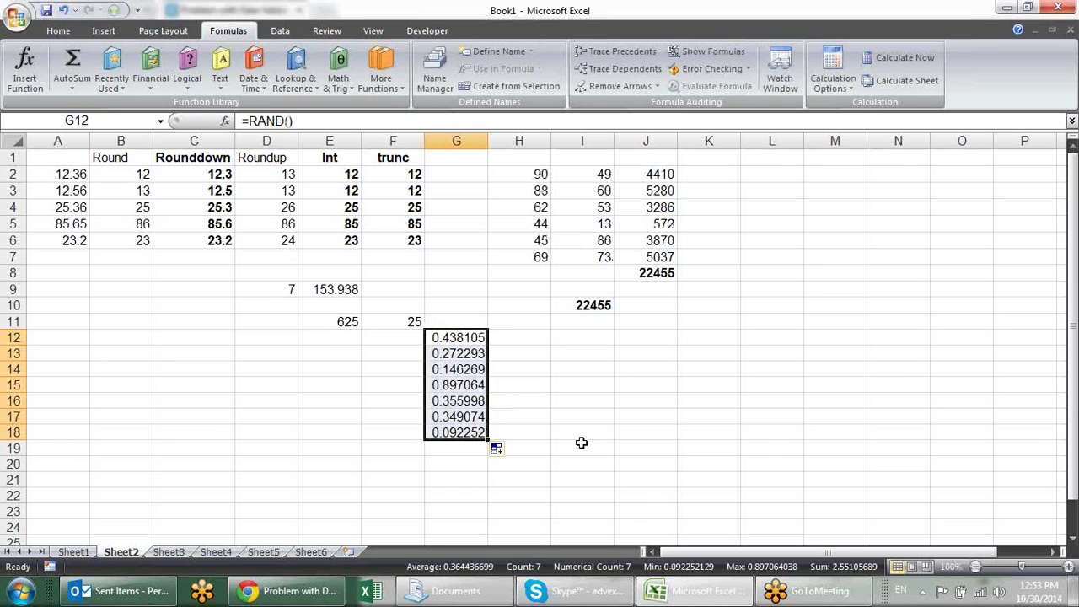
Step: Enter the formula =RAND()*100 in cell H12
click(521, 336)
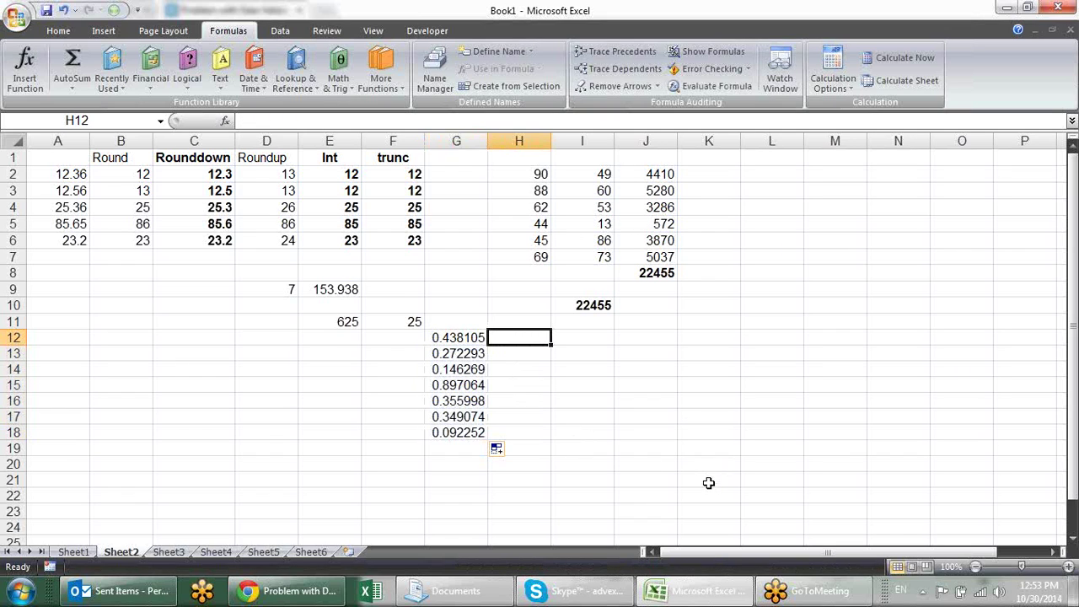
text(=)
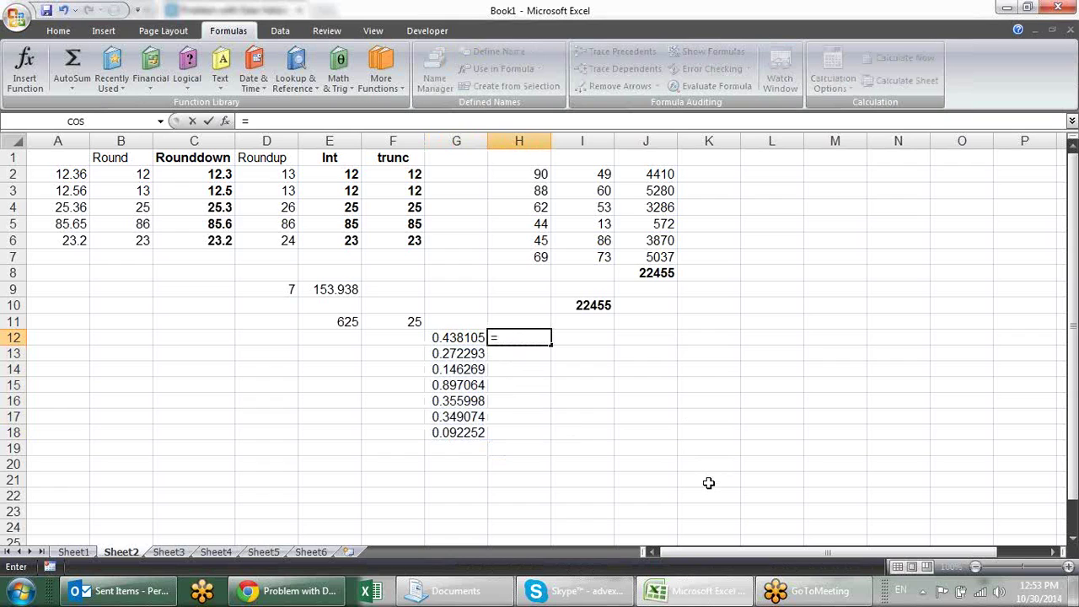
text(ran)
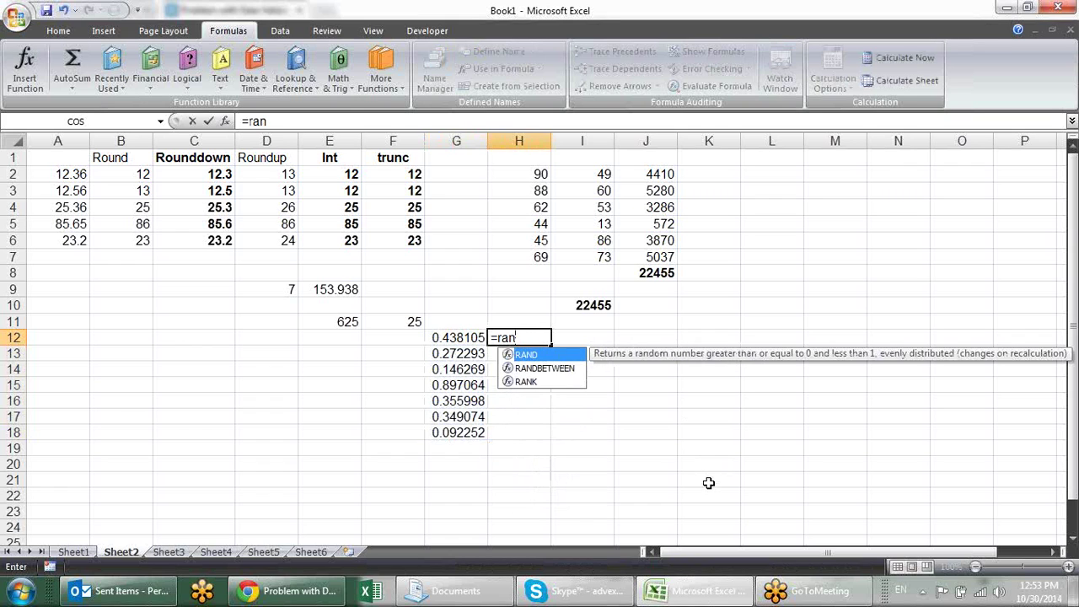
key(Down)
key(Tab)
key(BackSpace)
key(BackSpace)
key(BackSpace)
key(BackSpace)
key(BackSpace)
key(BackSpace)
key(BackSpace)
key(BackSpace)
key(BackSpace)
key(BackSpace)
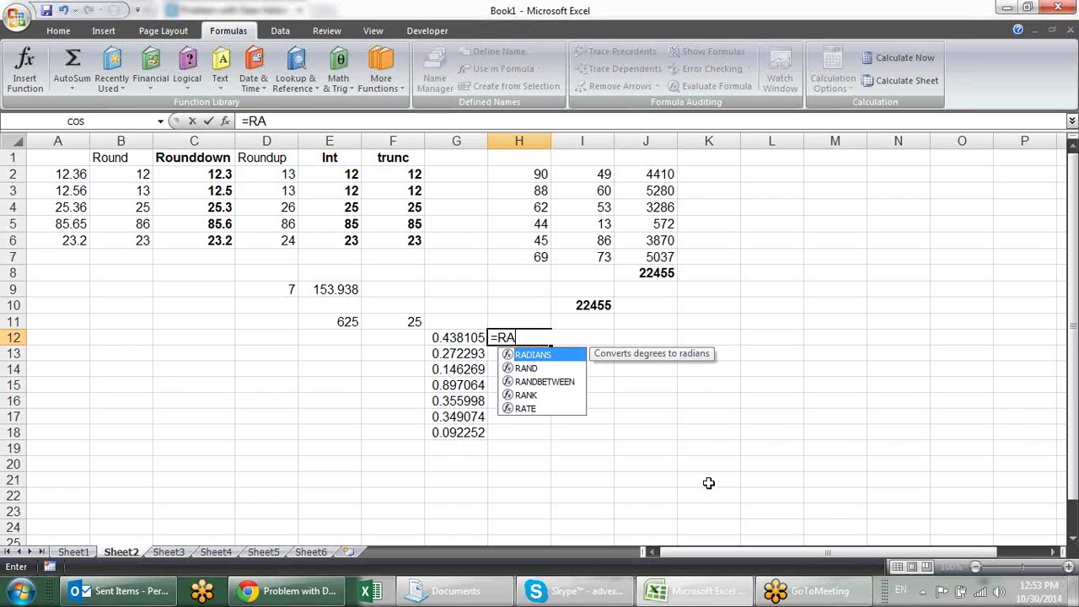
key(Down)
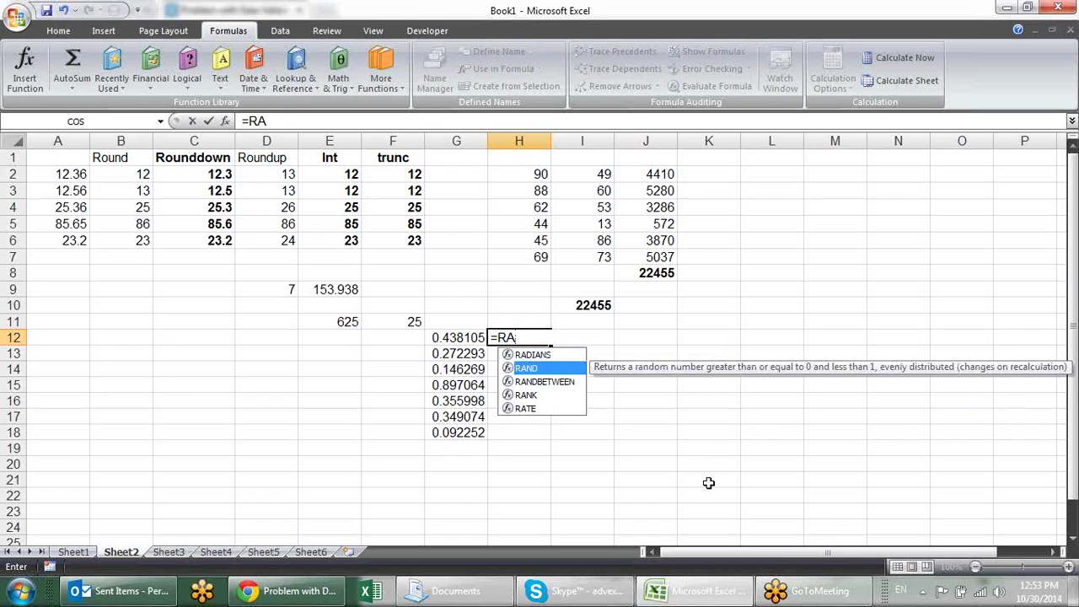
key(Tab)
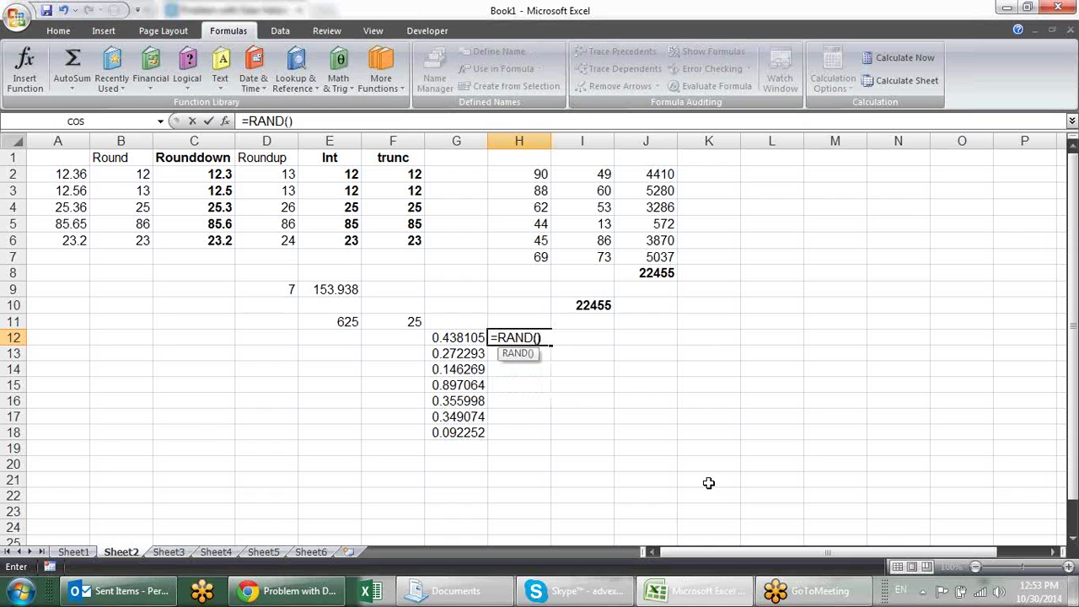
text()*100)
key(Return)
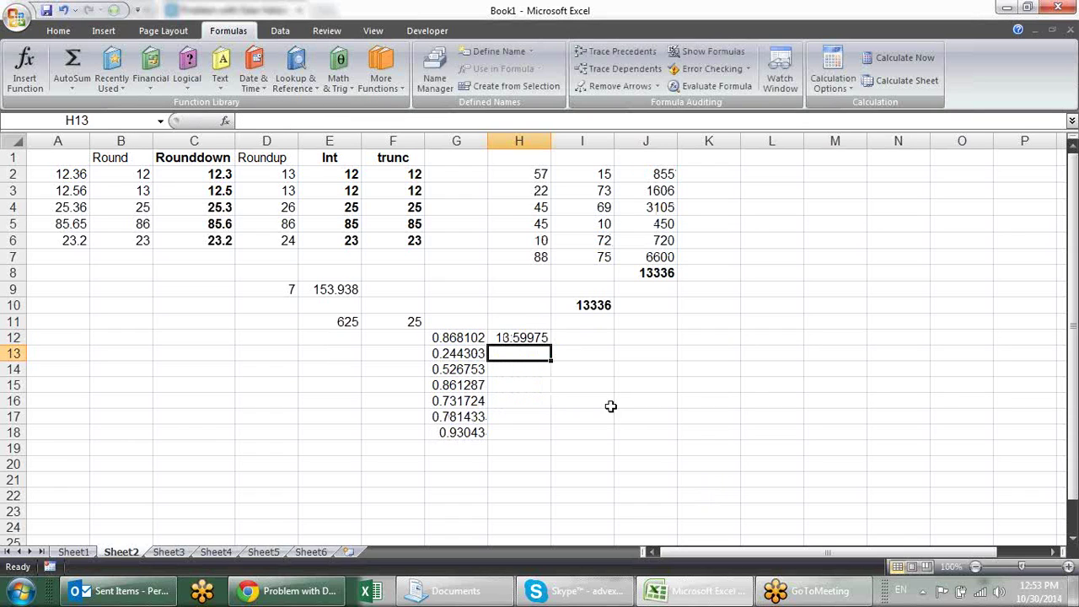
Step: Fill the H12 formula down to H18, and clear the filled range
click(544, 334)
drag(552, 345, 553, 437)
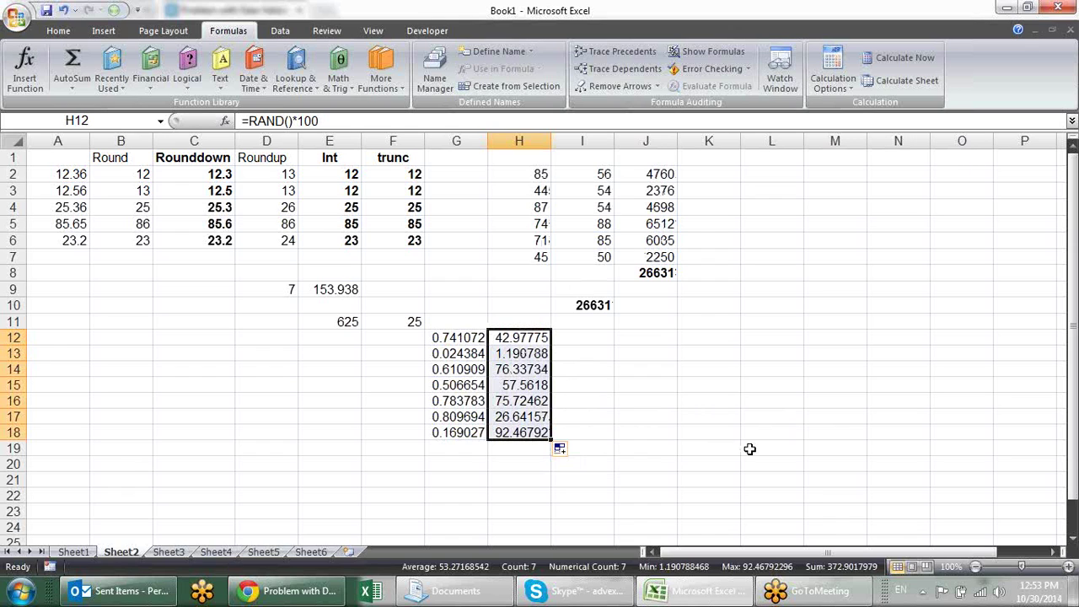
key(Delete)
Step: Enter =RANDBETWEEN(10,90) in cell J12 to generate a random whole number
click(596, 336)
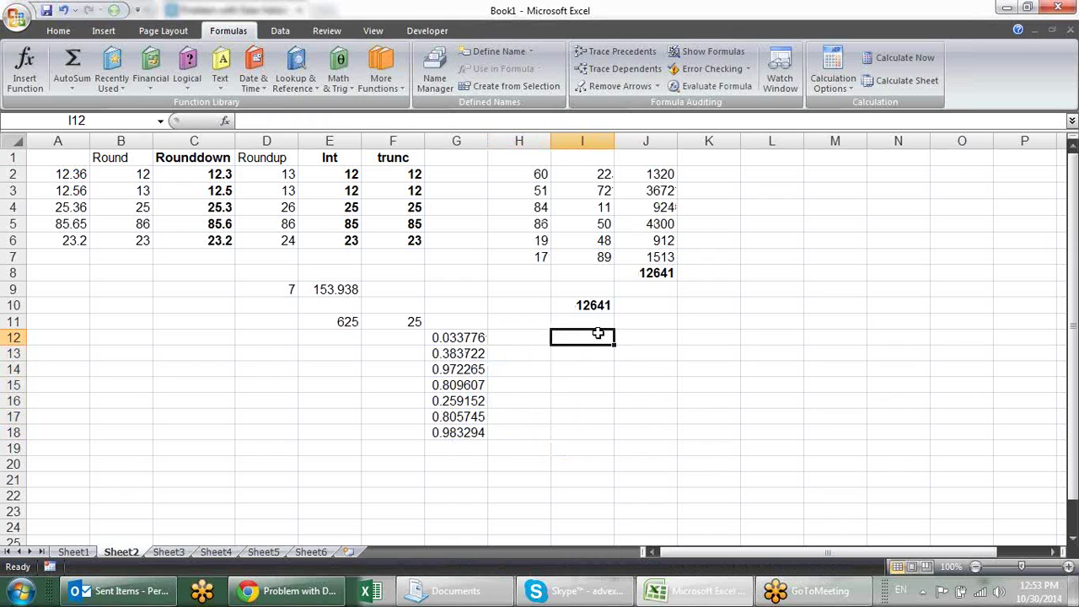
click(546, 336)
click(622, 335)
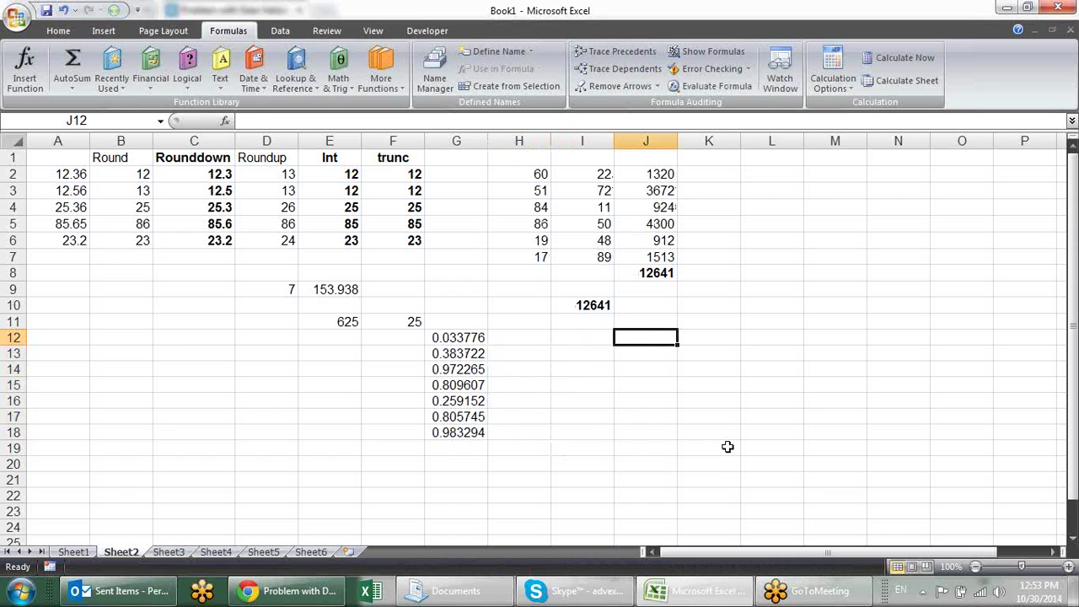
text(=ra)
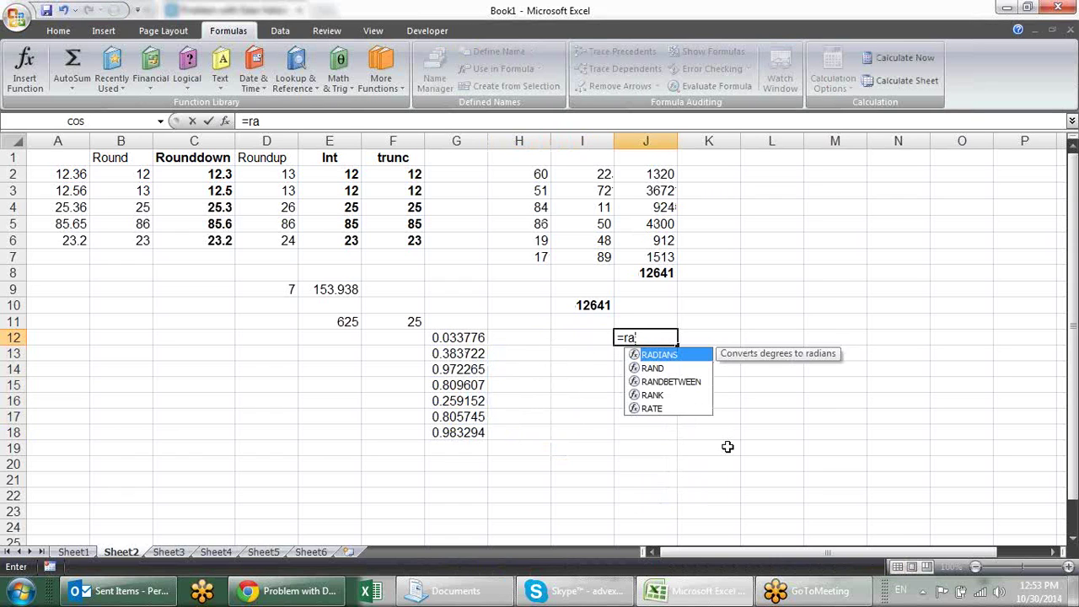
key(Down)
key(Down)
key(Tab)
text(10)
text(,90))
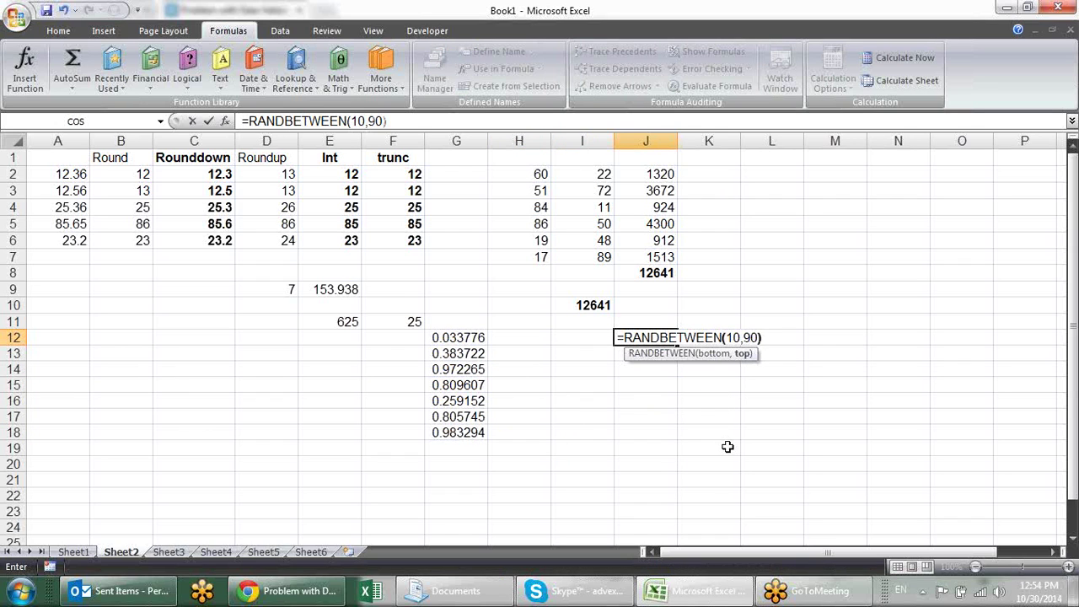
key(Return)
Step: Fill the RANDBETWEEN formula from J12 down to J20
click(652, 334)
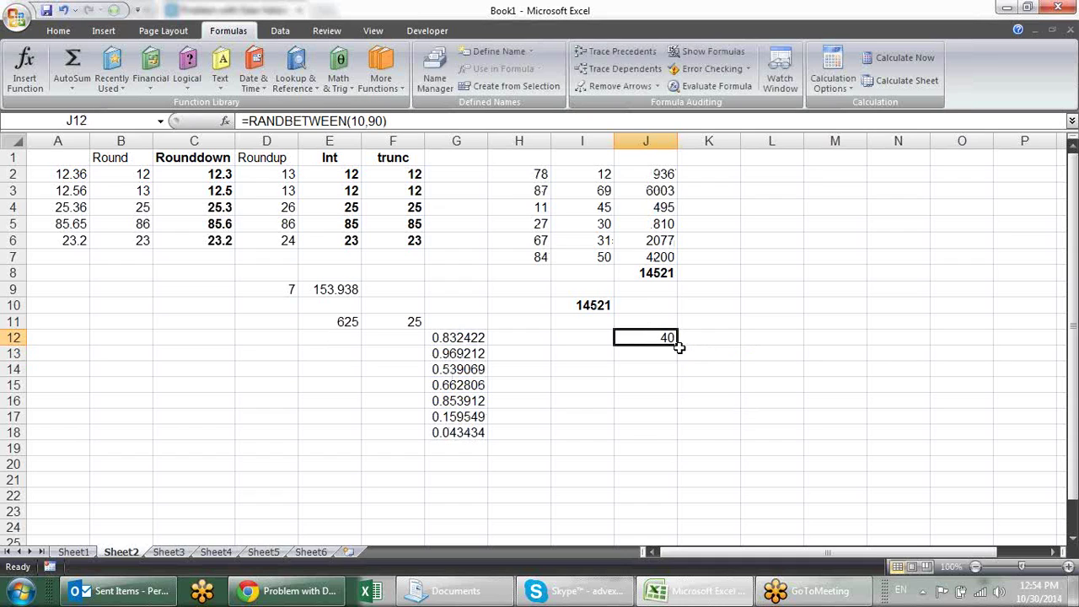
drag(677, 344, 679, 371)
click(666, 337)
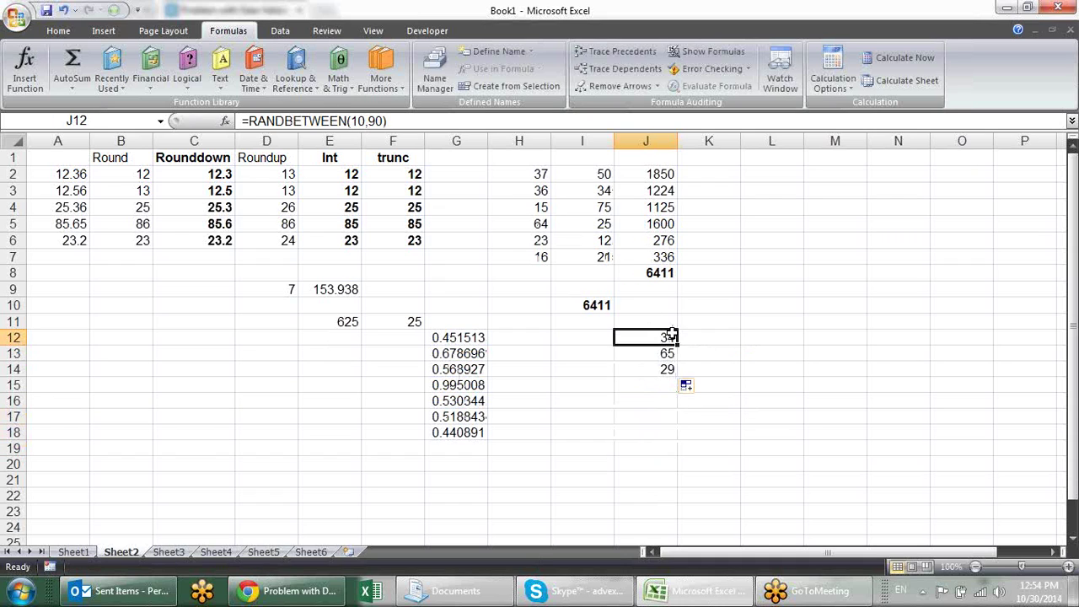
click(679, 371)
drag(678, 377, 679, 469)
click(715, 339)
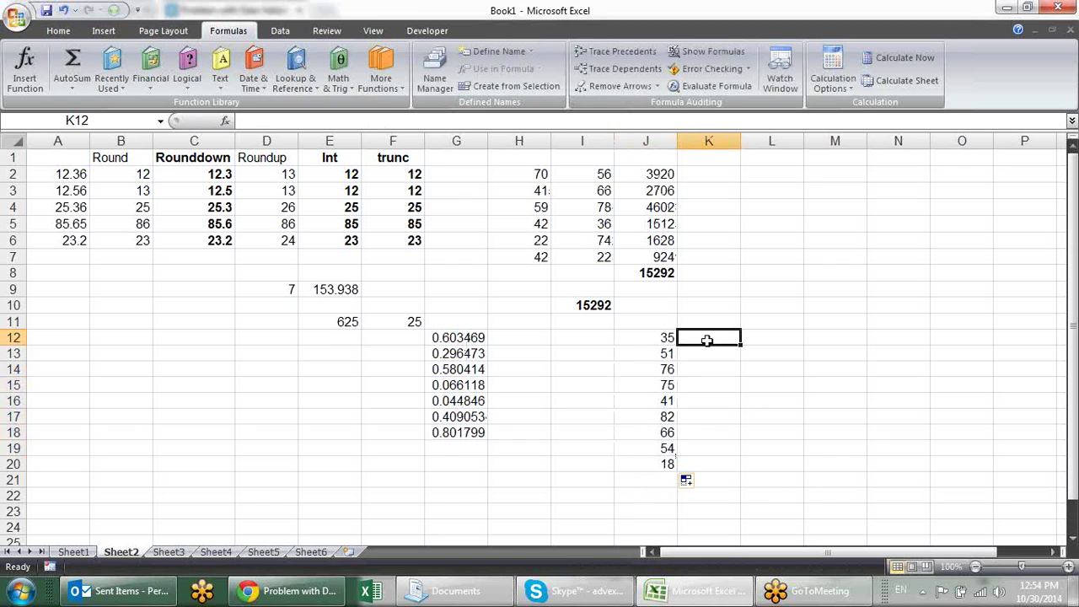
click(354, 88)
drag(443, 174, 465, 413)
click(803, 360)
click(84, 553)
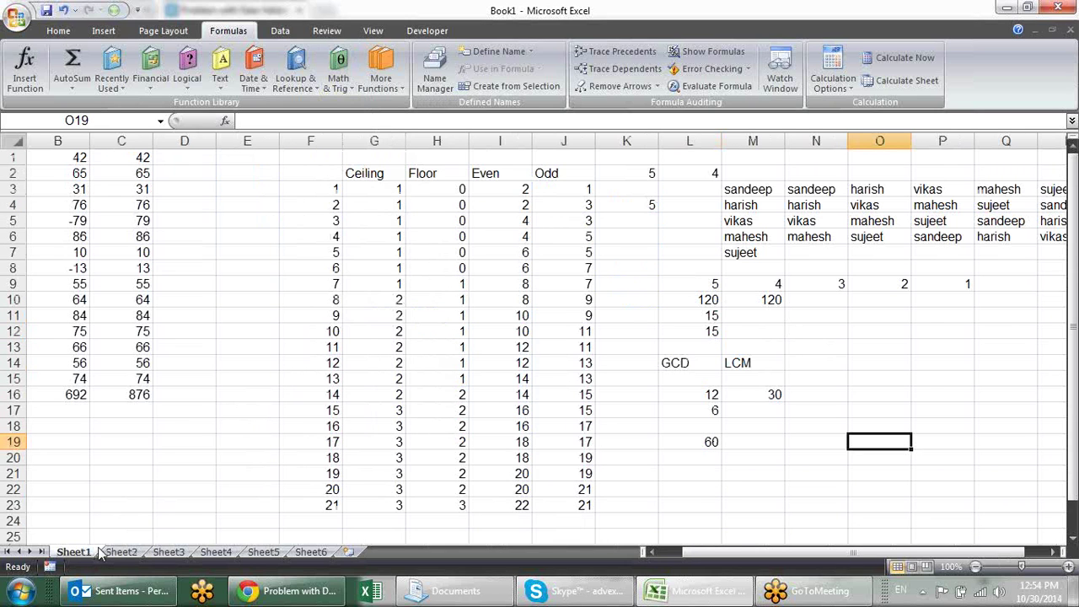
click(124, 553)
Step: On Sheet3, enter the first name of the custom name list in A2 and autofill the series down to A76
click(159, 553)
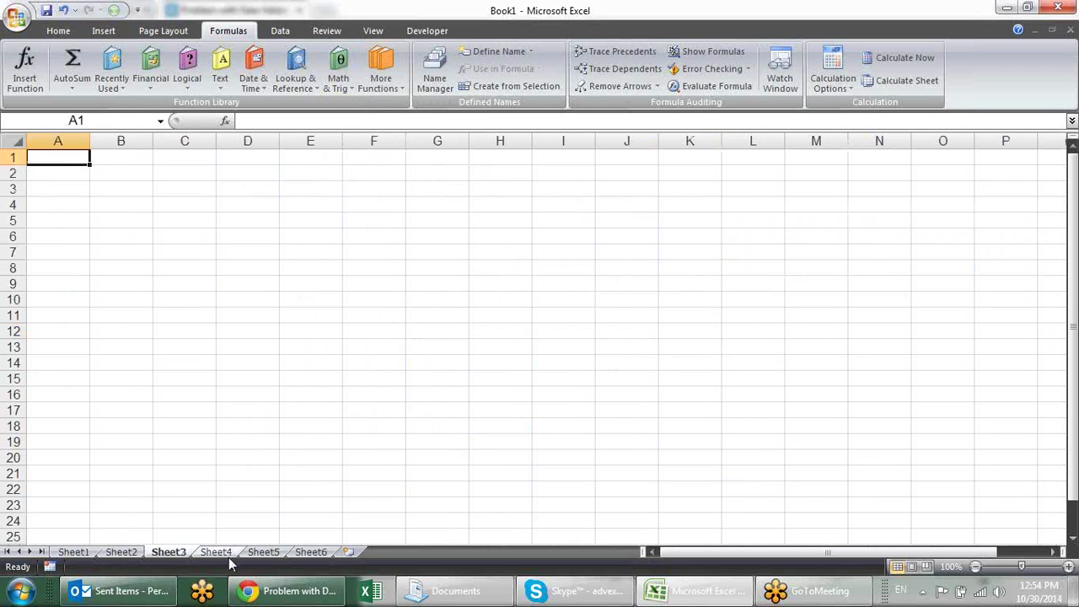
click(75, 174)
text(sandee)
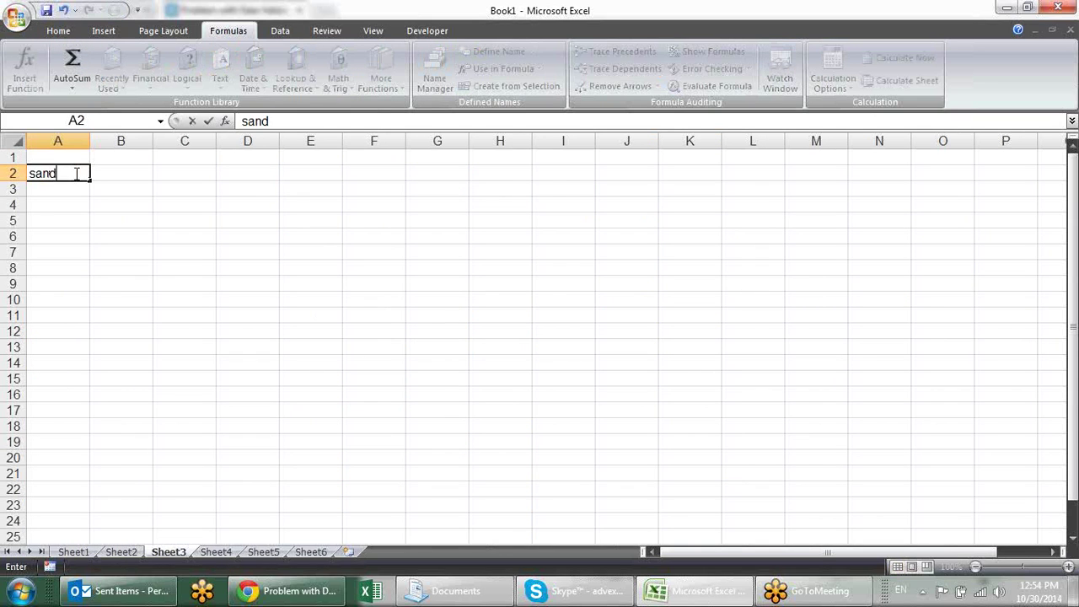
key(BackSpace)
key(BackSpace)
key(BackSpace)
key(BackSpace)
key(Return)
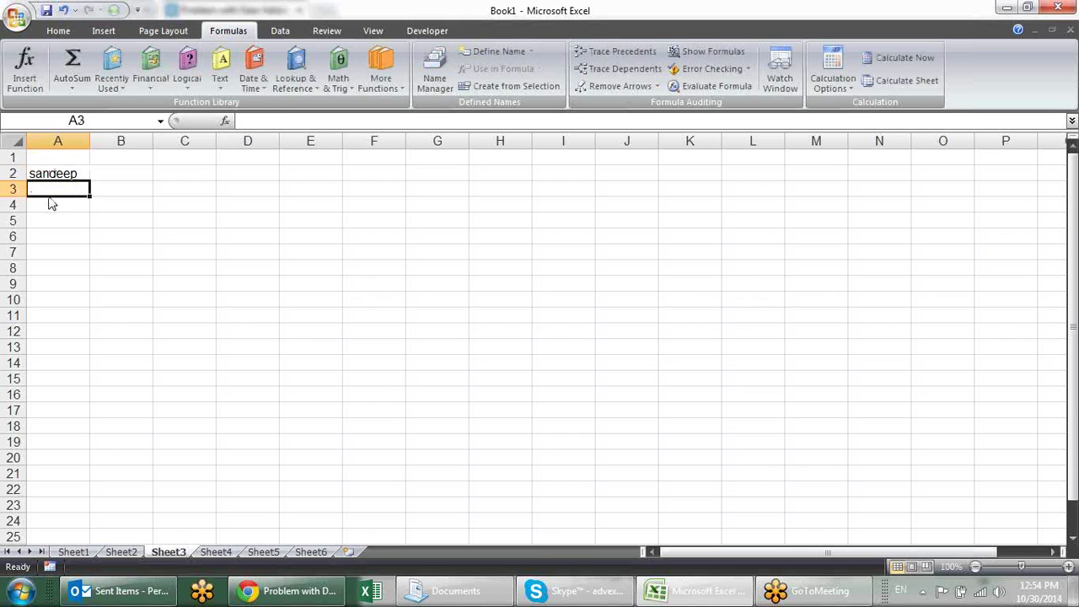
click(80, 174)
drag(89, 179, 152, 523)
Step: Enter =RANDBETWEEN(10,90) in cell B2 and fill it down column B alongside the names
scroll(129, 207, up, 17)
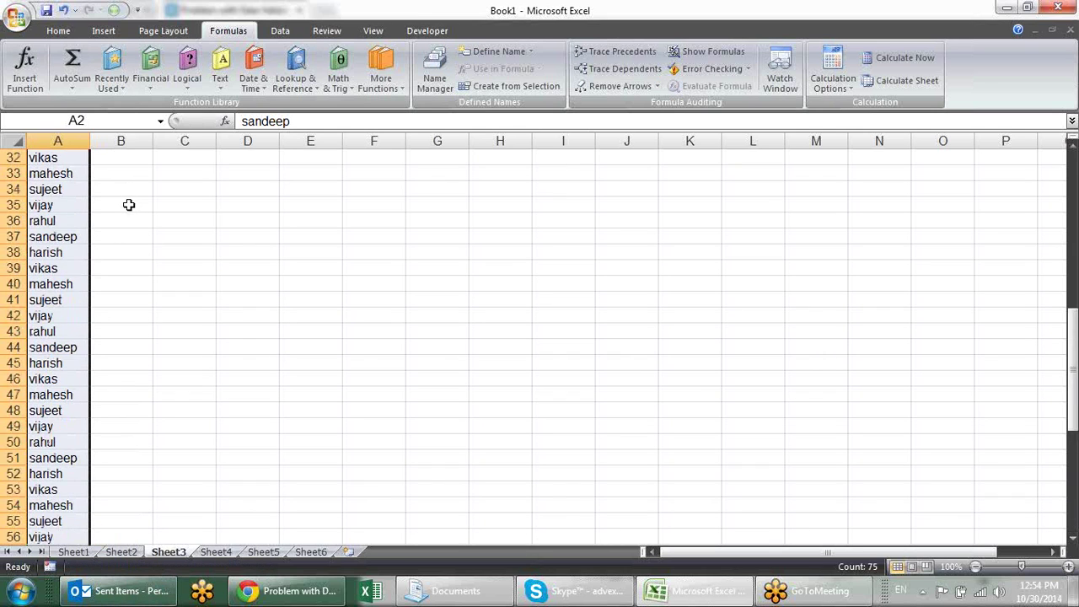
click(125, 175)
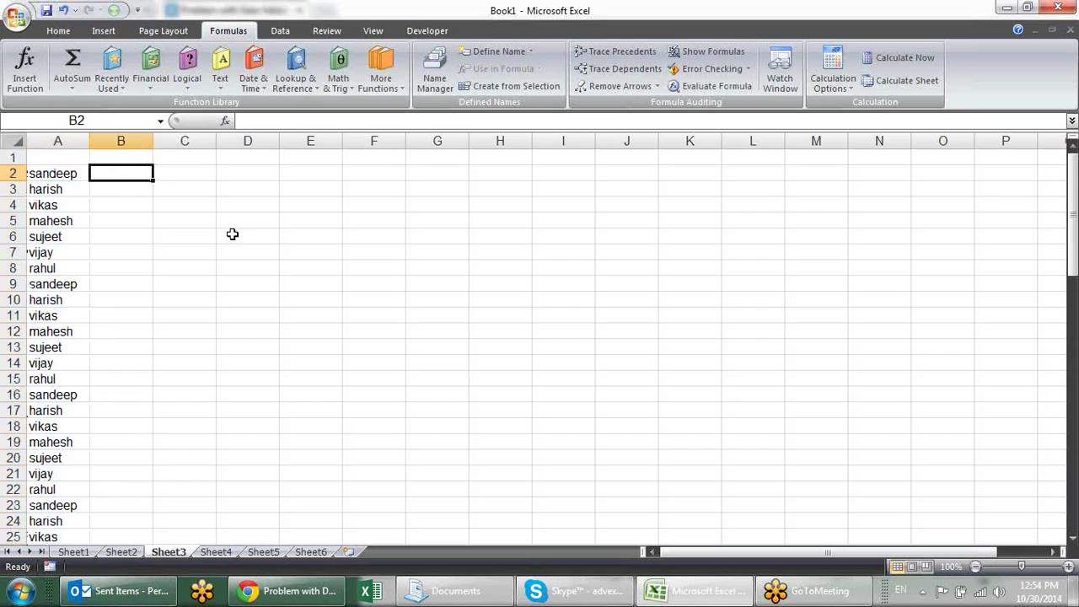
text(=ra)
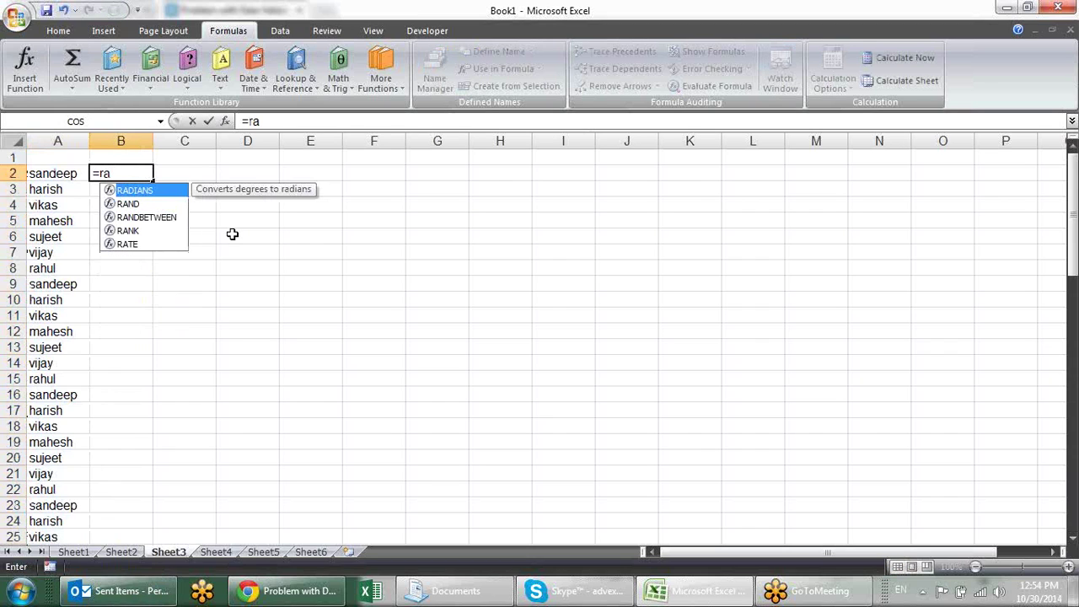
key(Down)
key(Down)
key(Tab)
text(10,90))
key(Return)
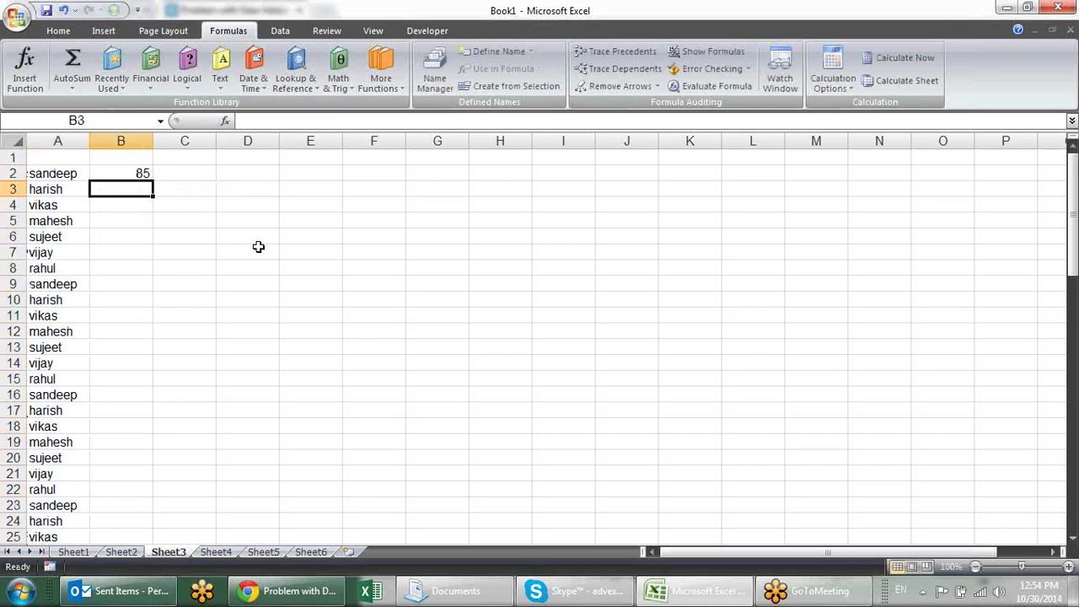
click(145, 174)
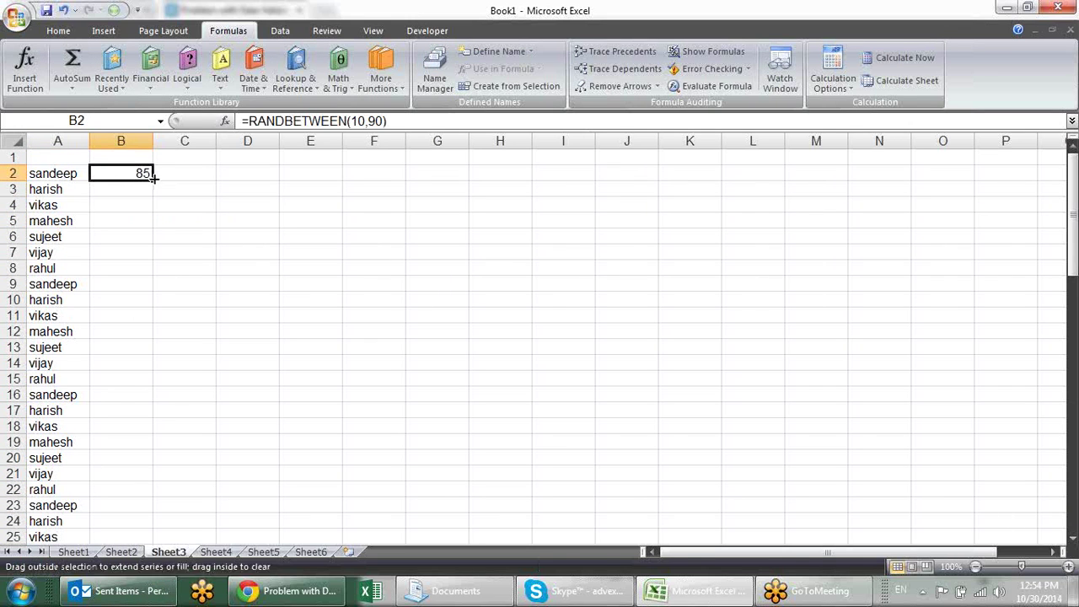
double_click(149, 175)
Step: Add the column headers Name in A1 and Sales in B1
click(60, 157)
text(Name)
key(Tab)
text(Sal)
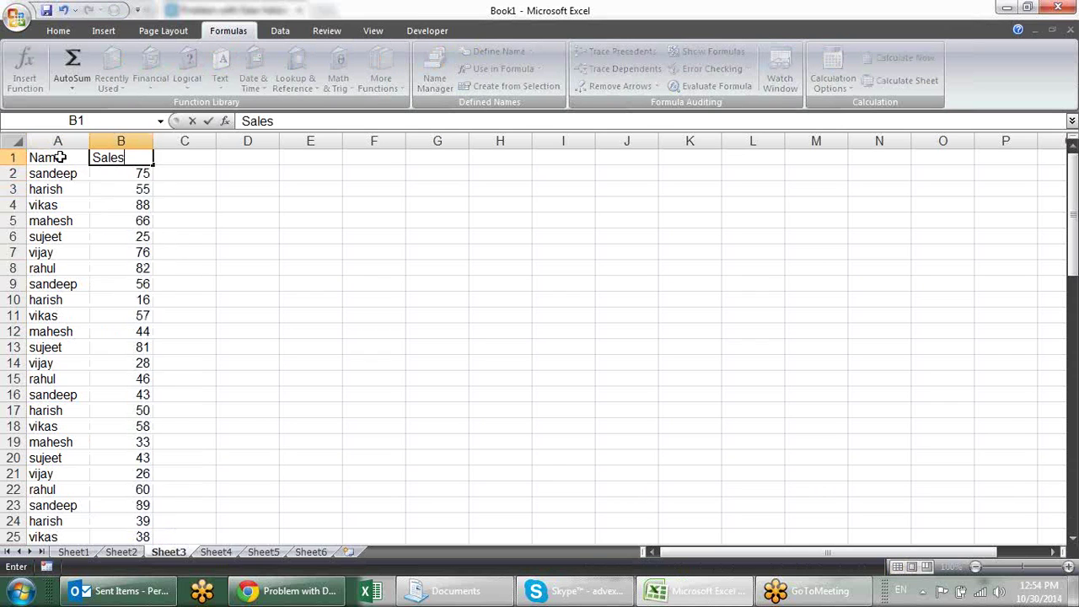
key(Return)
Step: Turn on filtering for the Name and Sales columns
click(76, 158)
key(ctrl+shift+l)
click(261, 225)
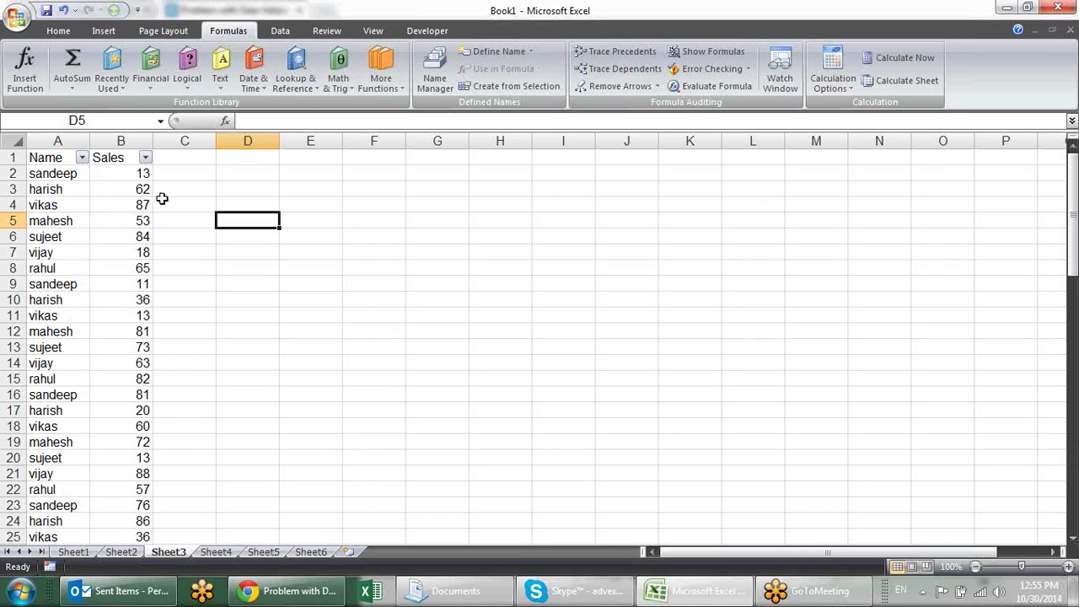
Step: Open the custom lists editor from the Excel options to view the lists used for sorts and fills
click(74, 208)
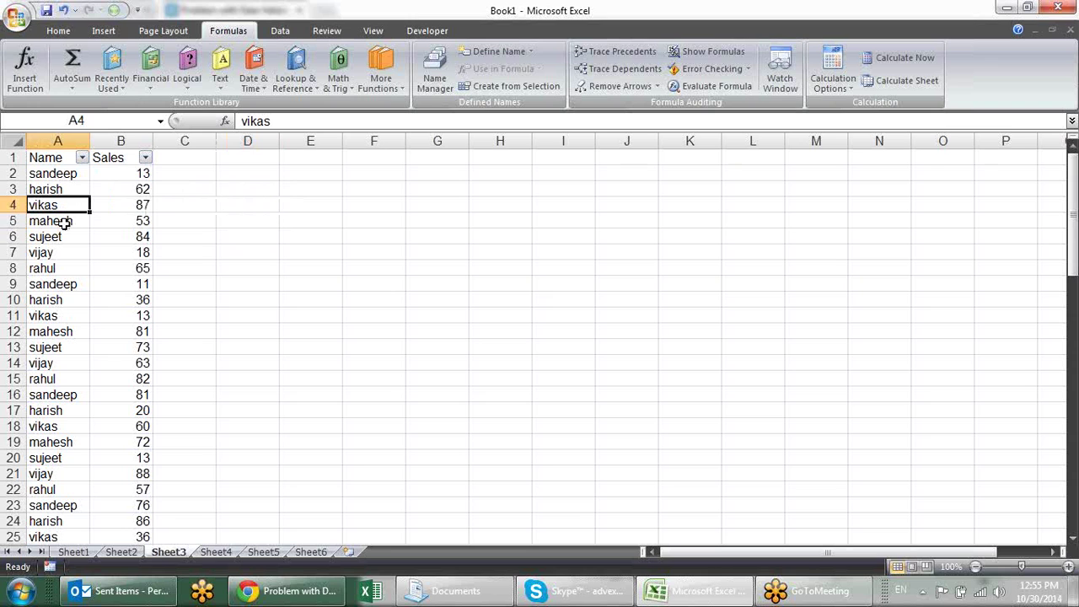
click(17, 17)
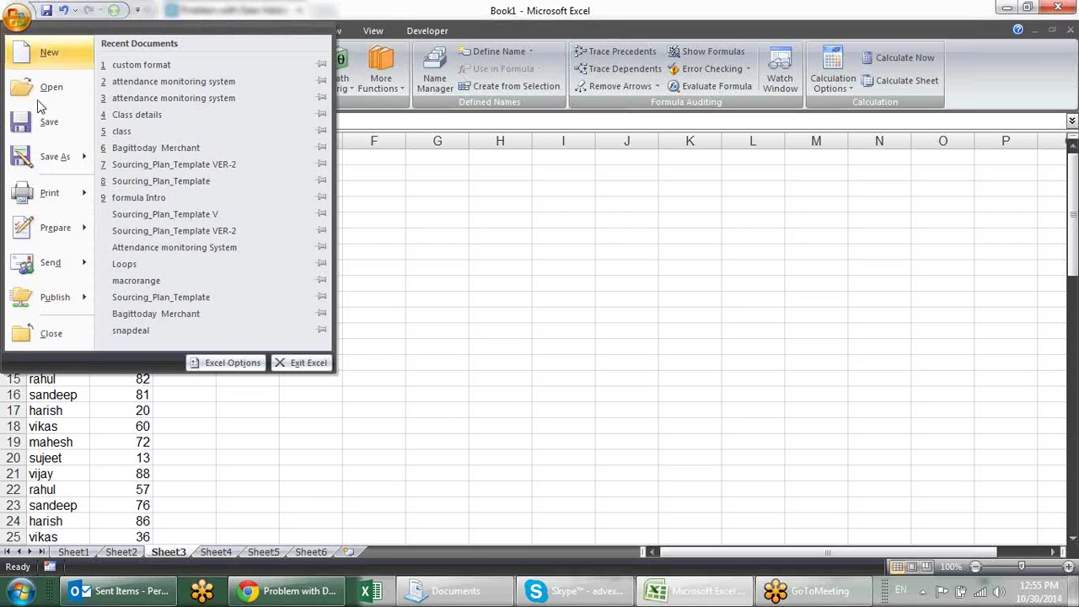
click(220, 362)
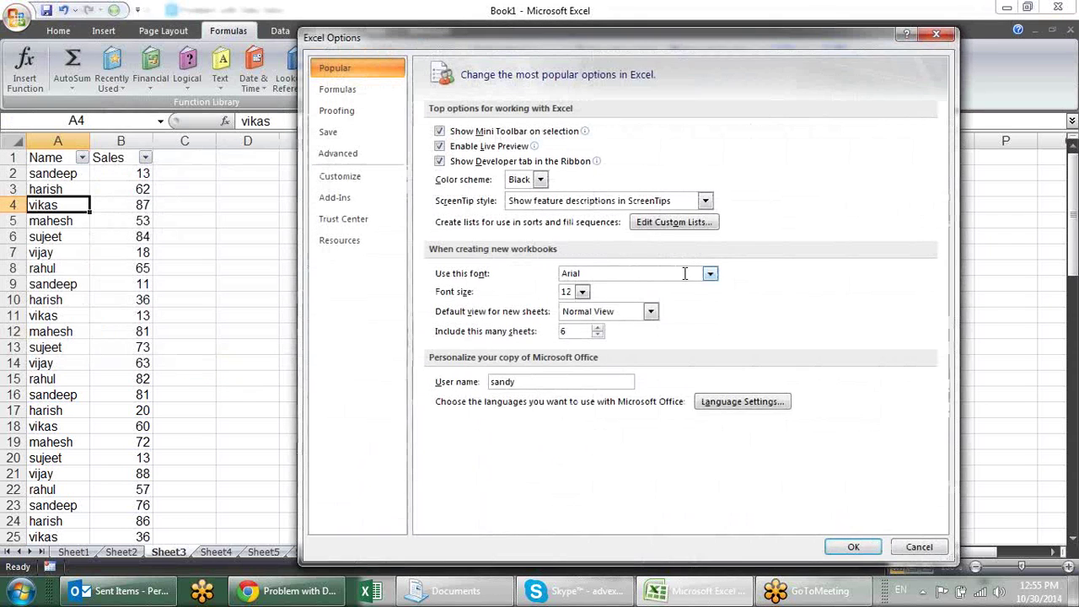
click(674, 222)
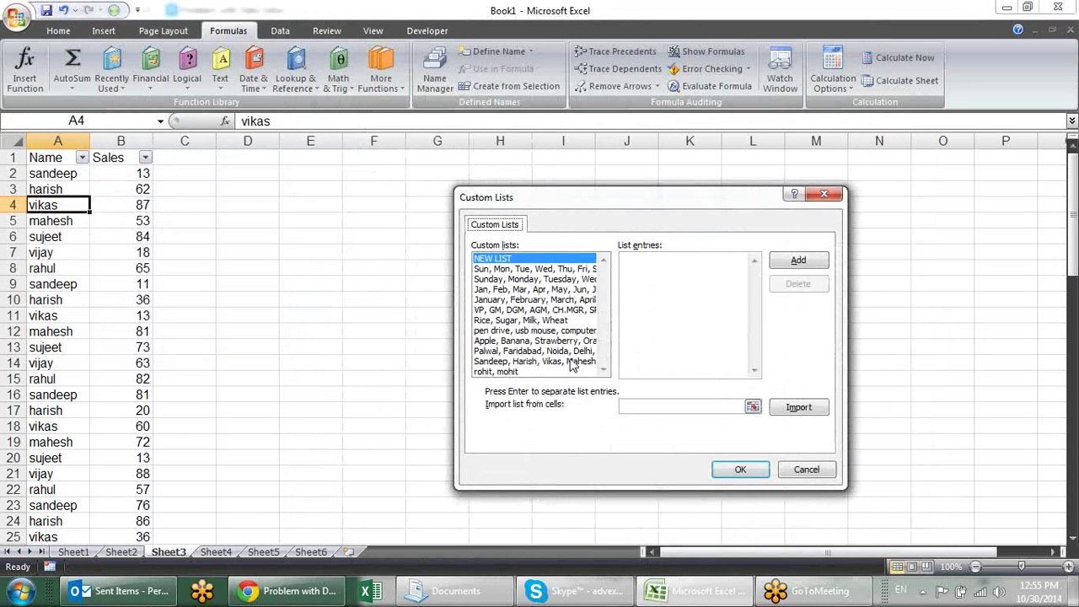
Step: Close the custom lists editor, glance through the other Excel options categories, and leave the options unchanged
key(Escape)
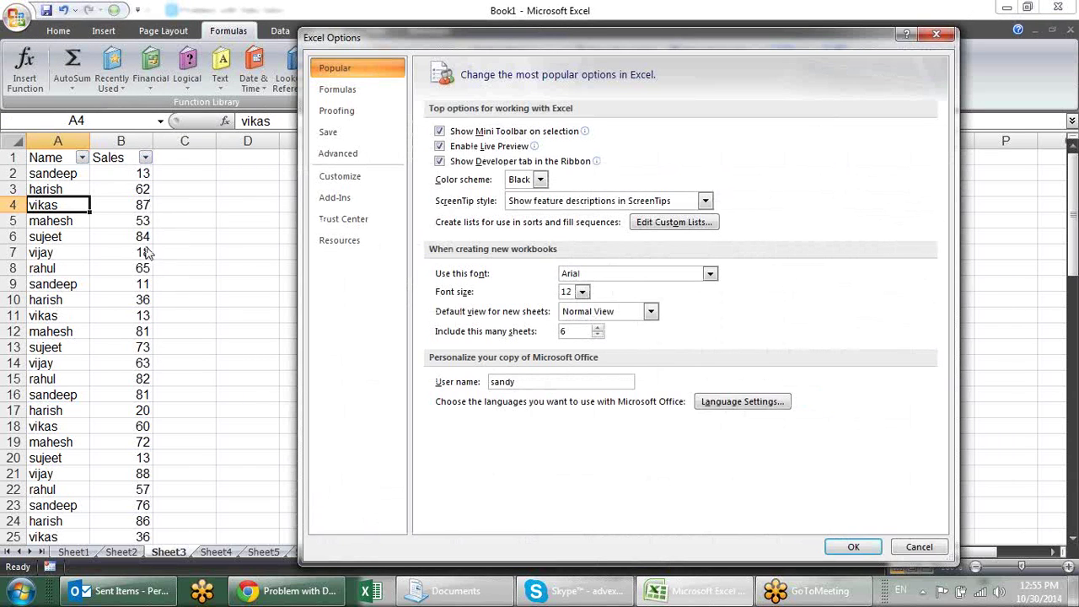
click(338, 89)
click(356, 118)
click(352, 131)
click(354, 152)
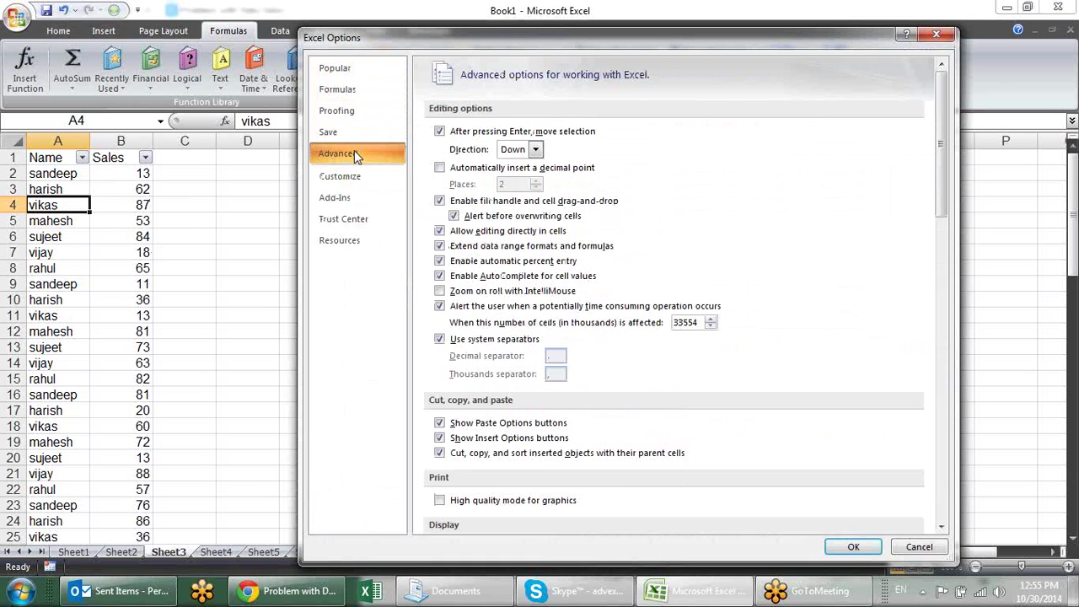
click(355, 176)
key(Escape)
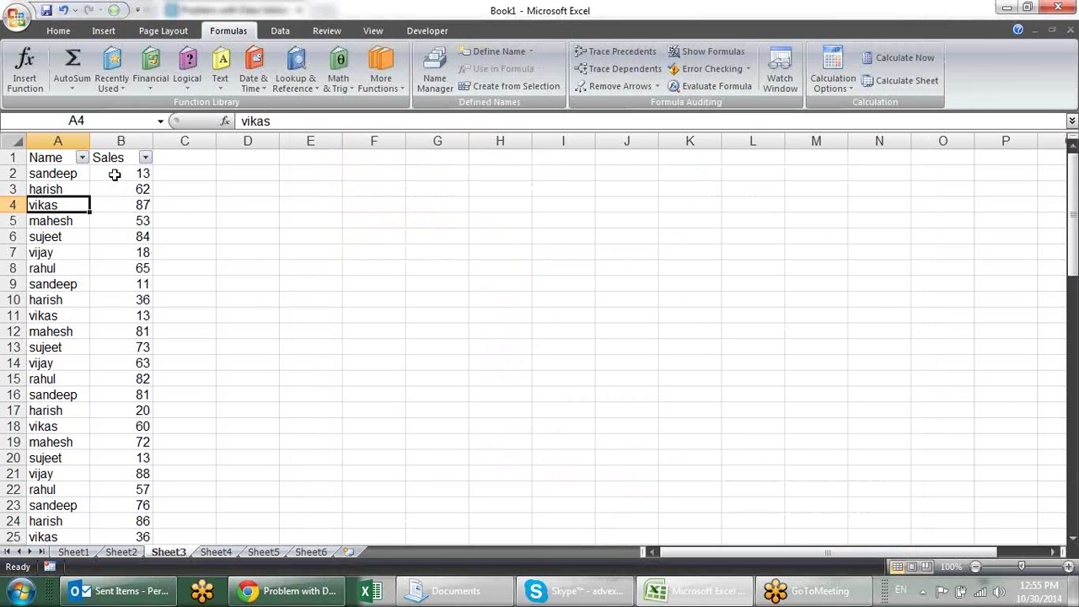
Step: Replace the RANDBETWEEN formulas in the Sales column, from B2 down, with their values using Paste Special
click(83, 174)
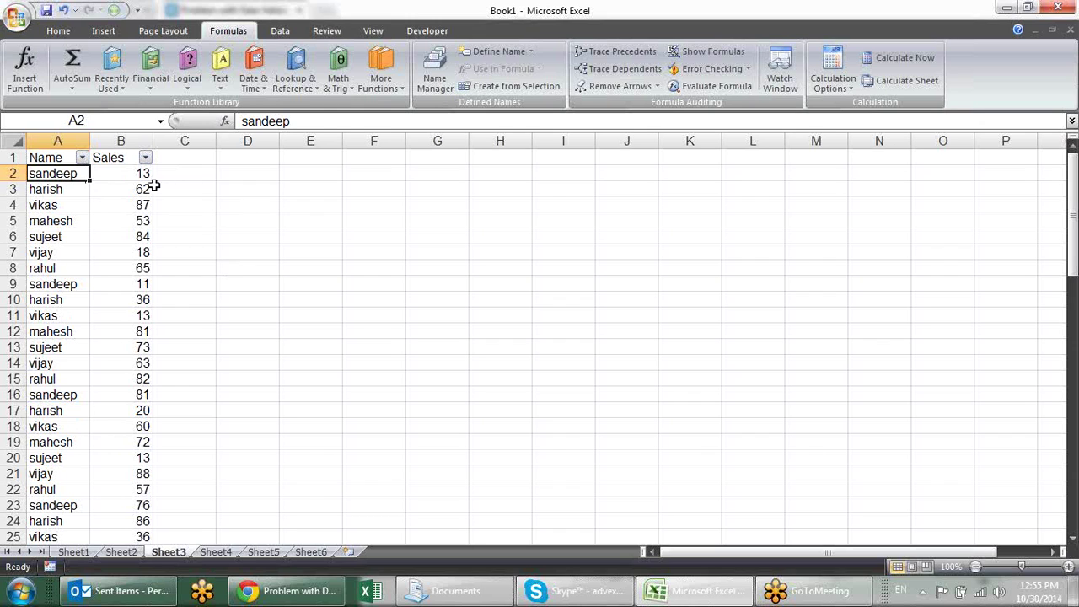
click(140, 173)
key(ctrl+shift+Down)
key(ctrl+c)
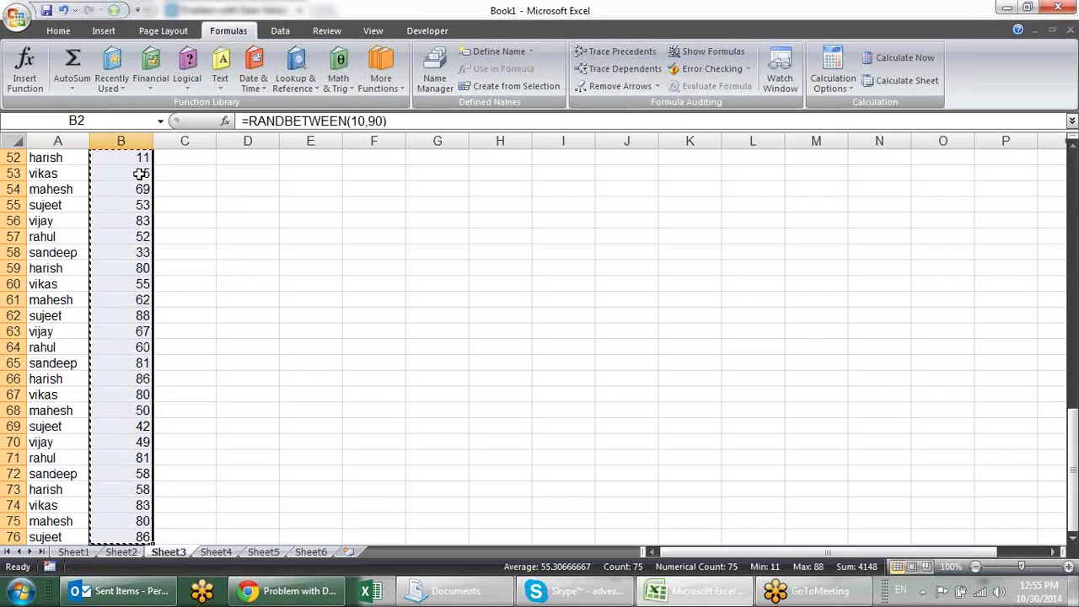
key(ctrl+alt+v)
key(v)
key(Return)
key(Escape)
drag(207, 189, 249, 190)
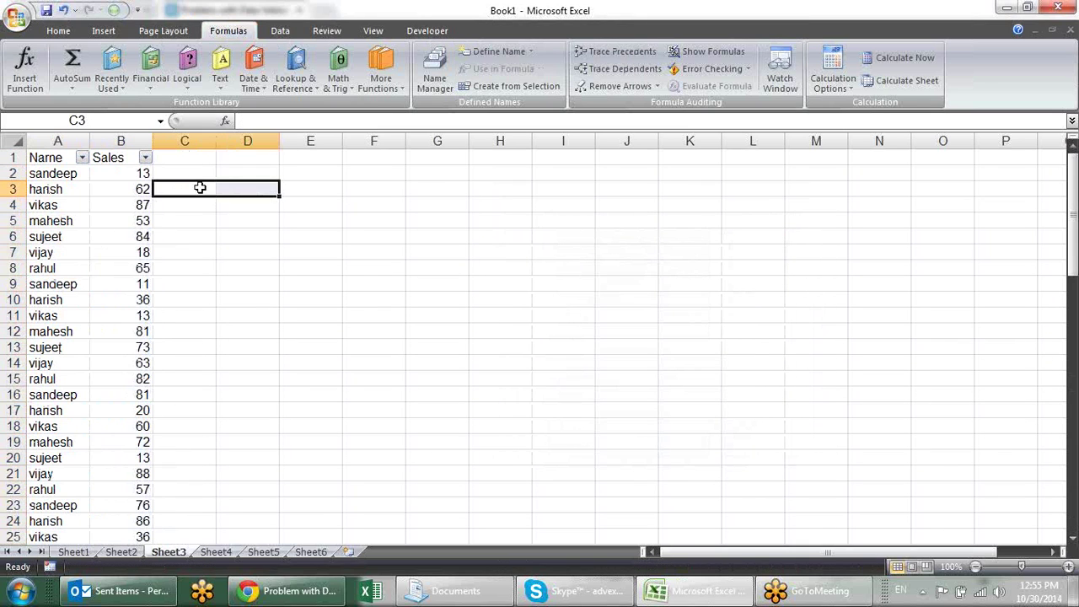
click(197, 172)
drag(177, 120, 187, 121)
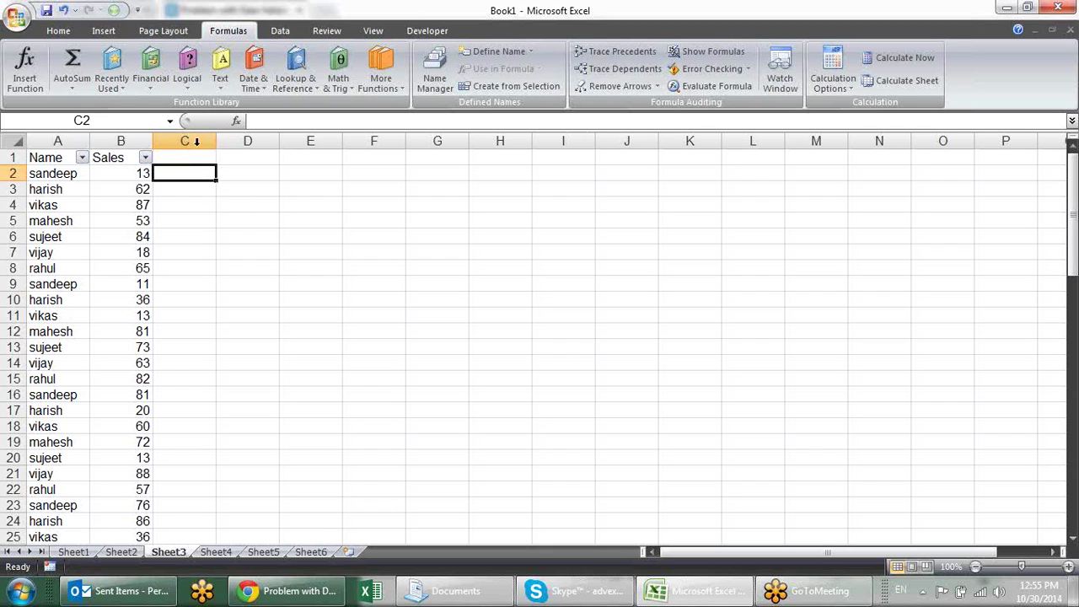
click(236, 235)
click(72, 193)
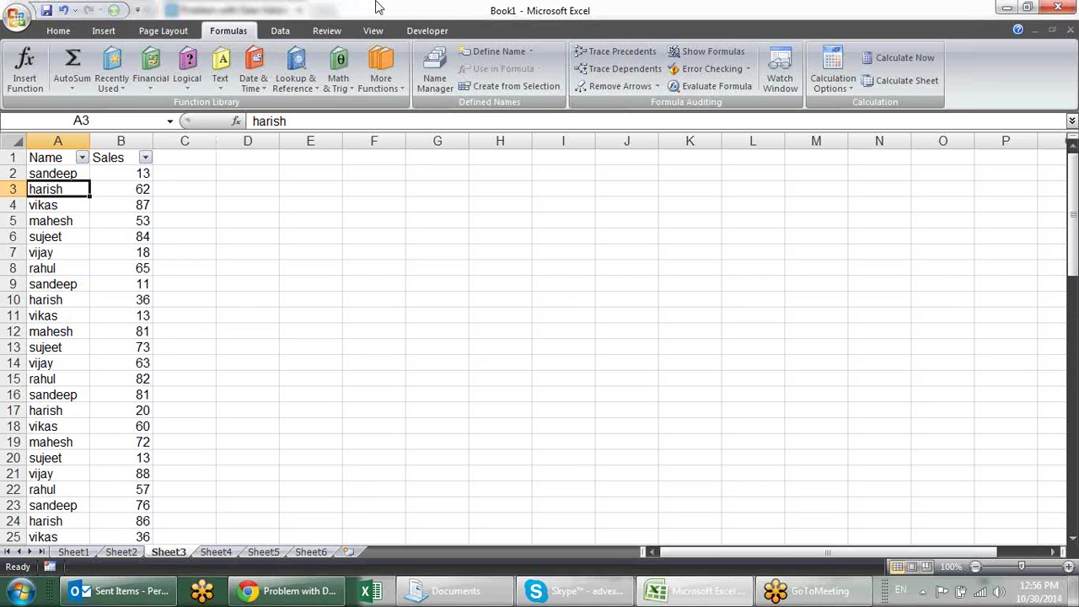
Step: Reopen the Excel options and review the categories from Popular through Trust Center
click(16, 17)
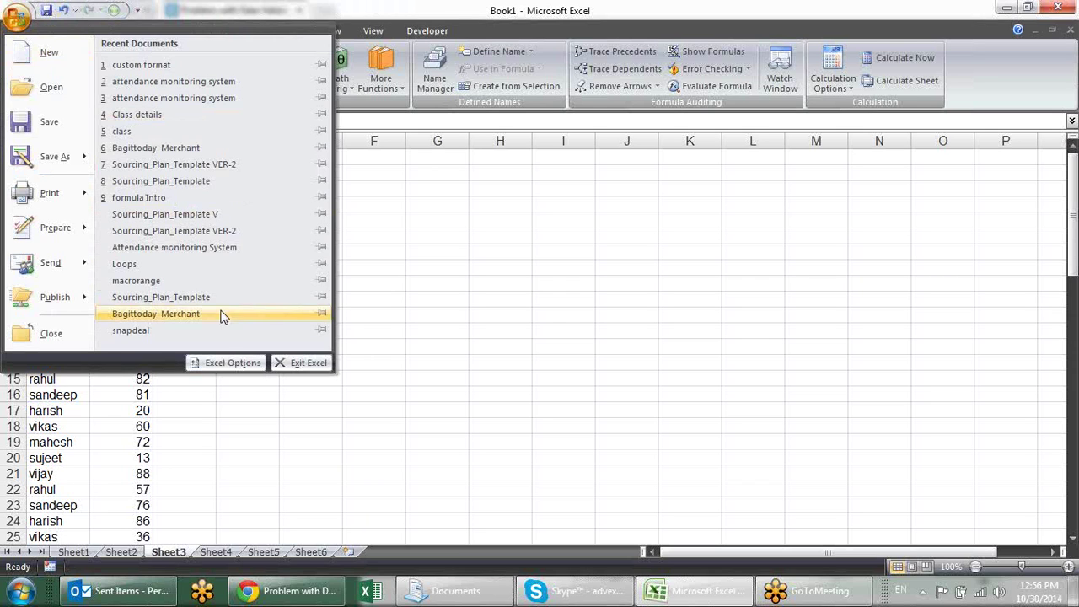
click(243, 365)
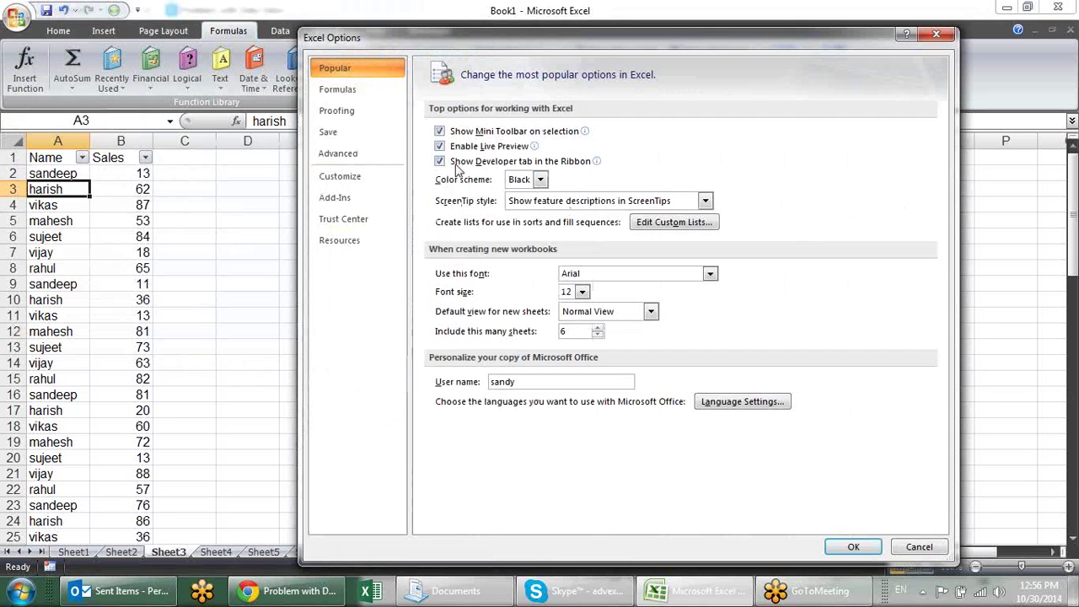
click(384, 89)
click(379, 115)
click(367, 132)
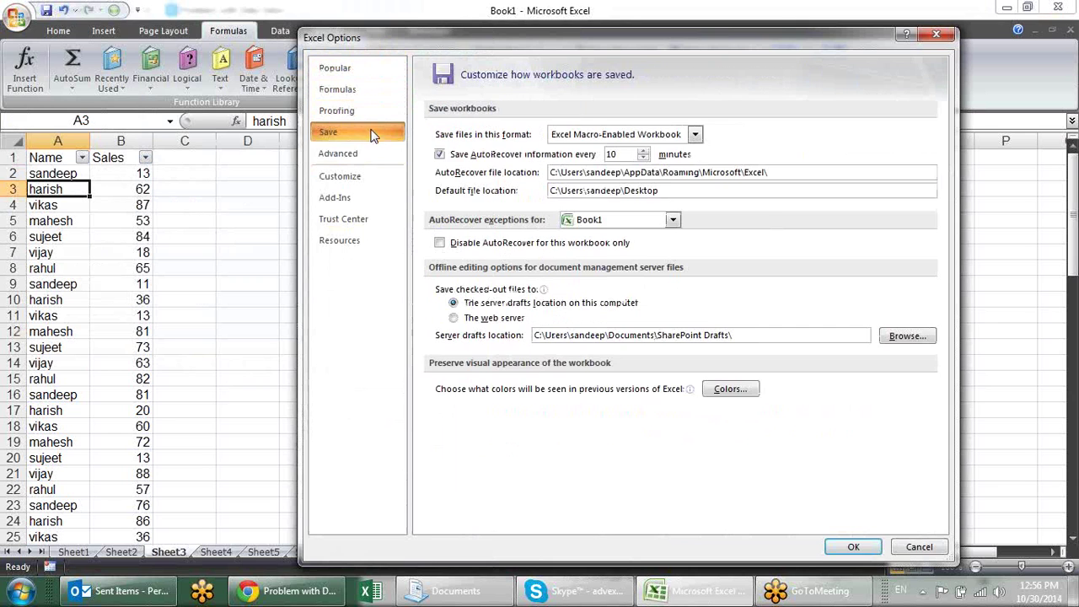
click(365, 154)
click(370, 176)
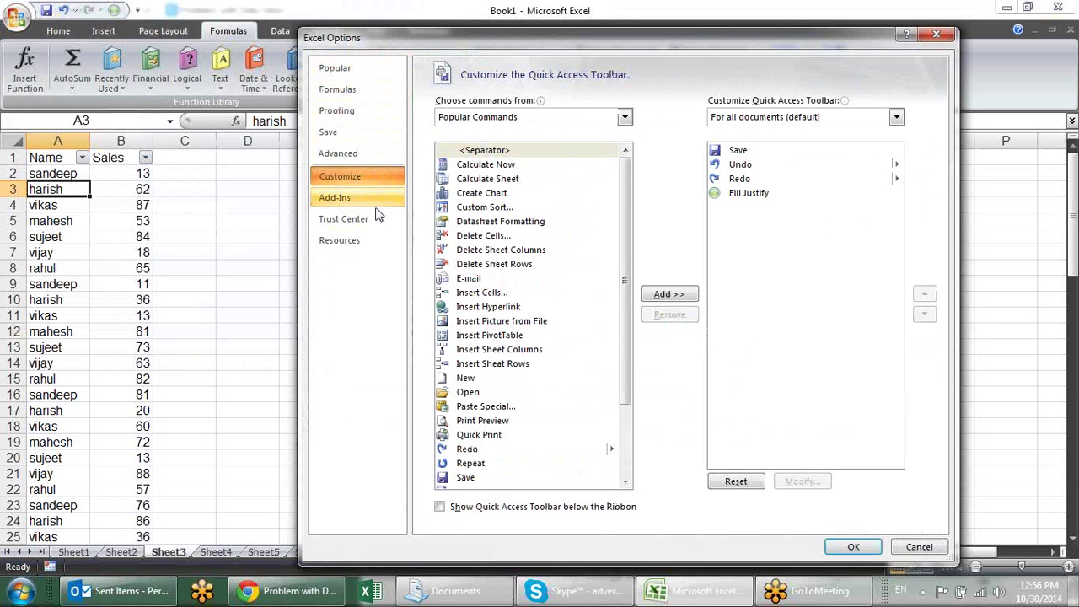
click(376, 220)
click(373, 242)
click(365, 153)
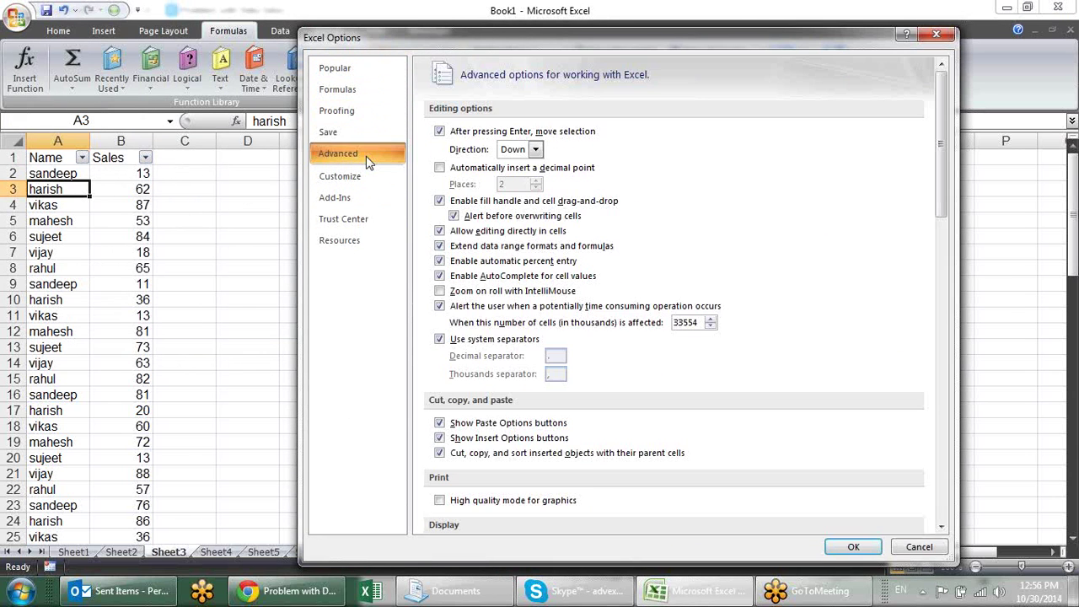
click(374, 110)
click(380, 71)
click(381, 89)
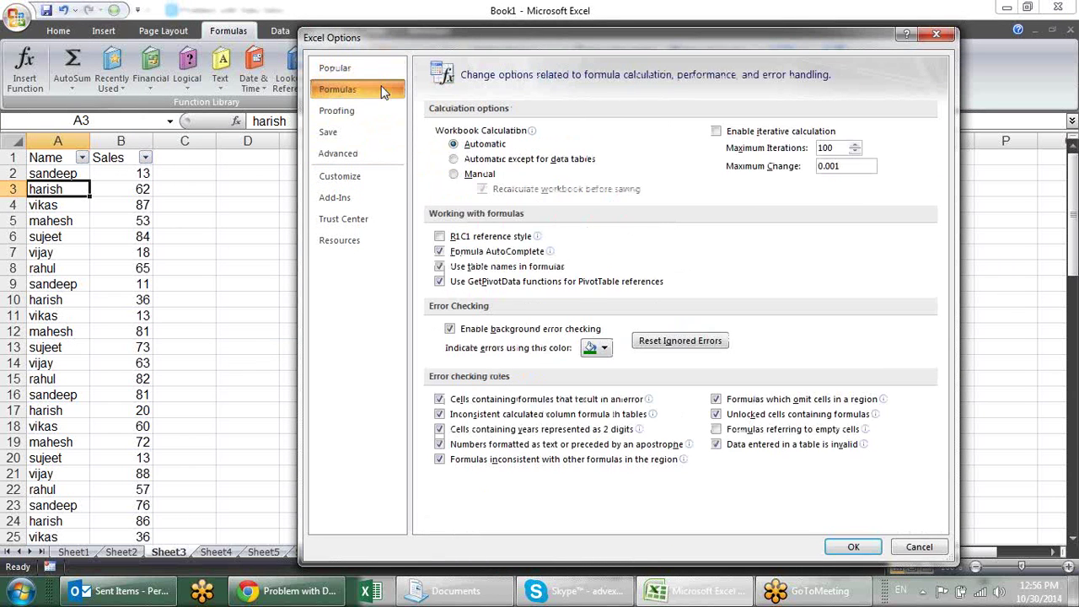
click(381, 110)
click(379, 132)
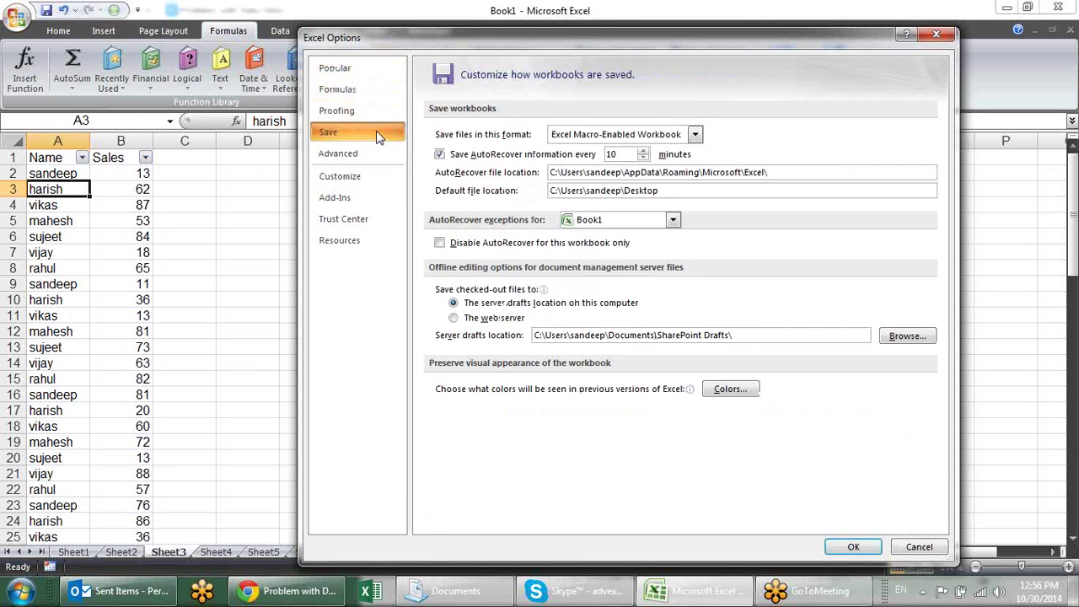
click(377, 152)
click(377, 175)
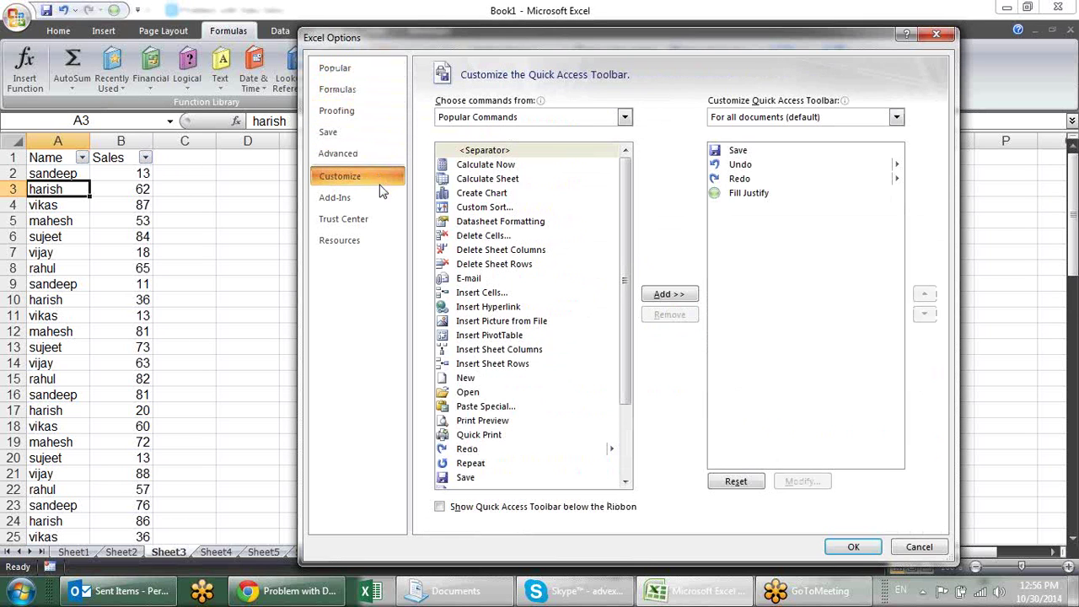
click(378, 197)
click(381, 219)
click(378, 153)
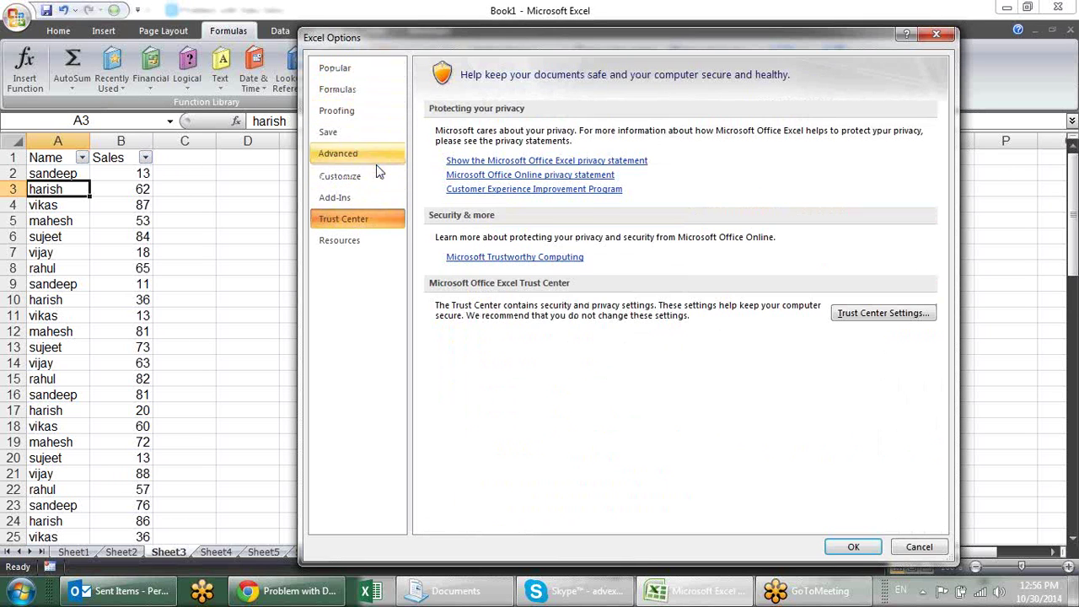
click(376, 131)
click(373, 110)
click(372, 91)
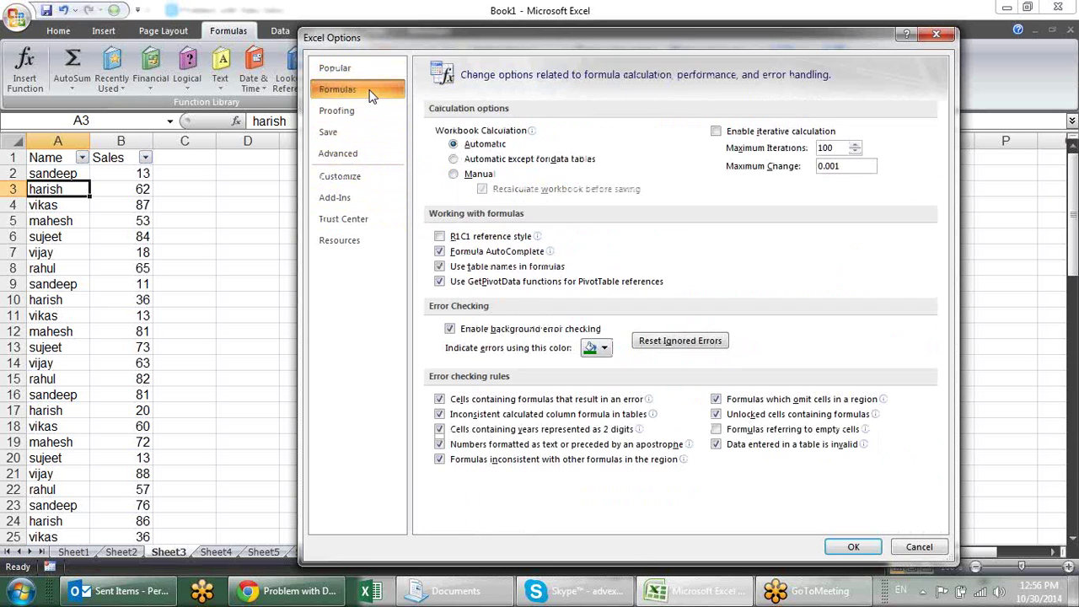
click(383, 71)
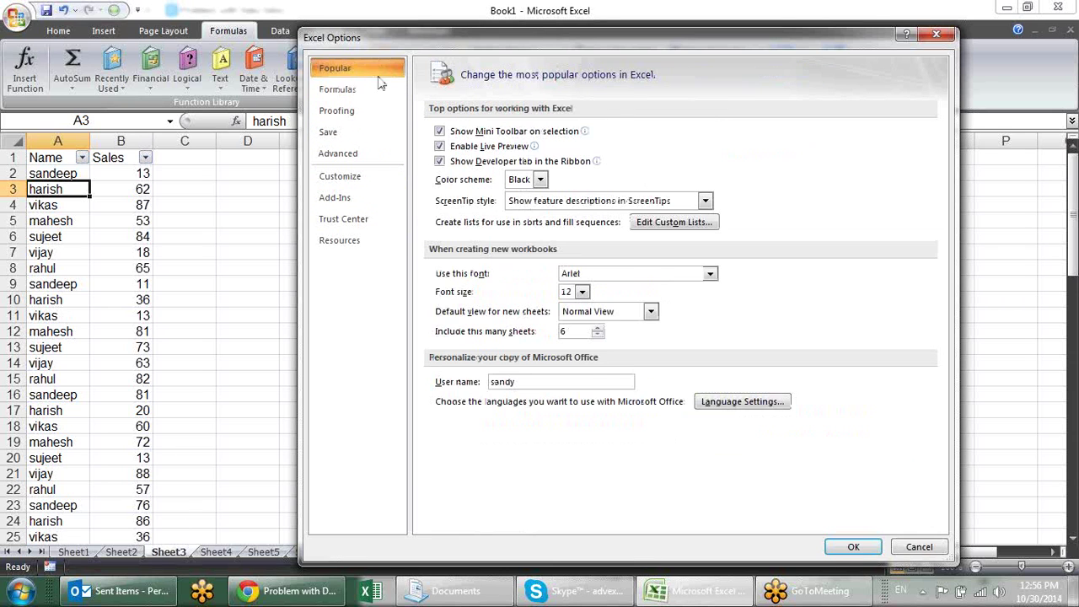
Step: In the custom lists editor, view the entries of the names list and pick F5:F16 as the import range
click(666, 224)
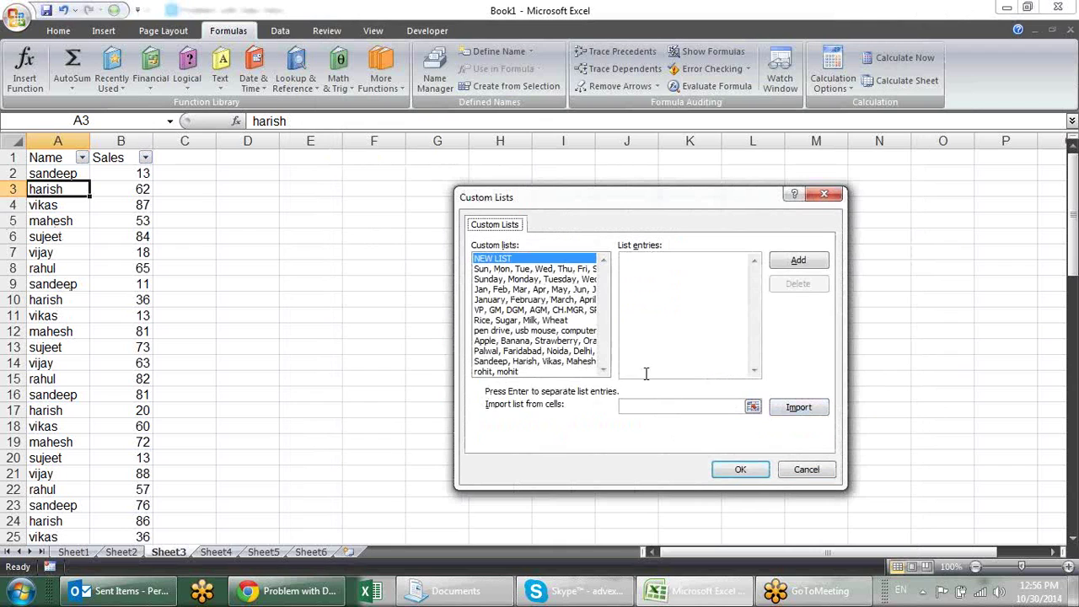
click(523, 362)
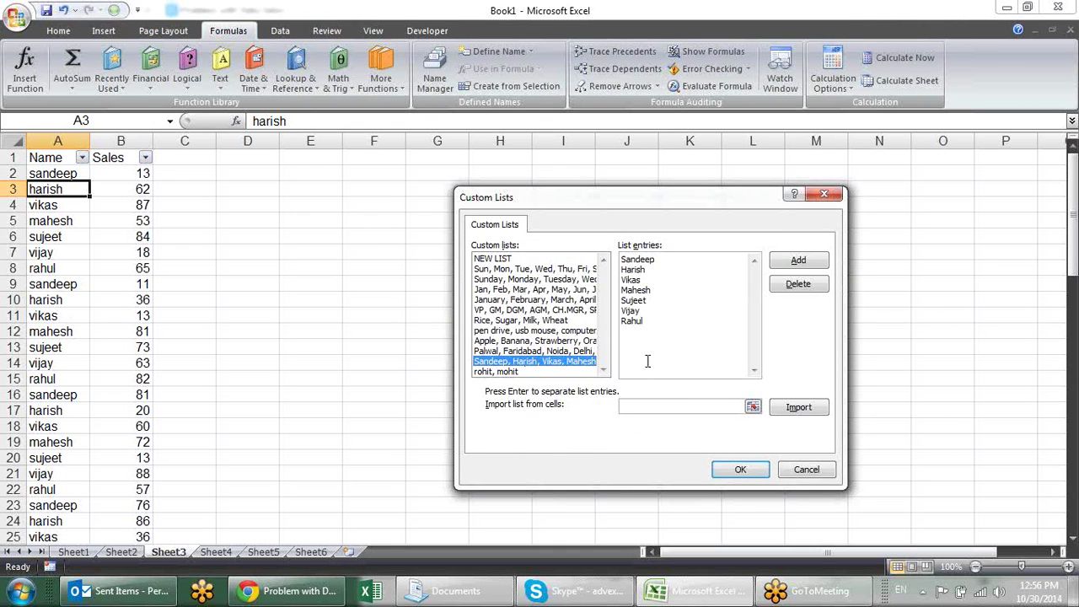
click(753, 407)
drag(377, 224, 385, 390)
key(Return)
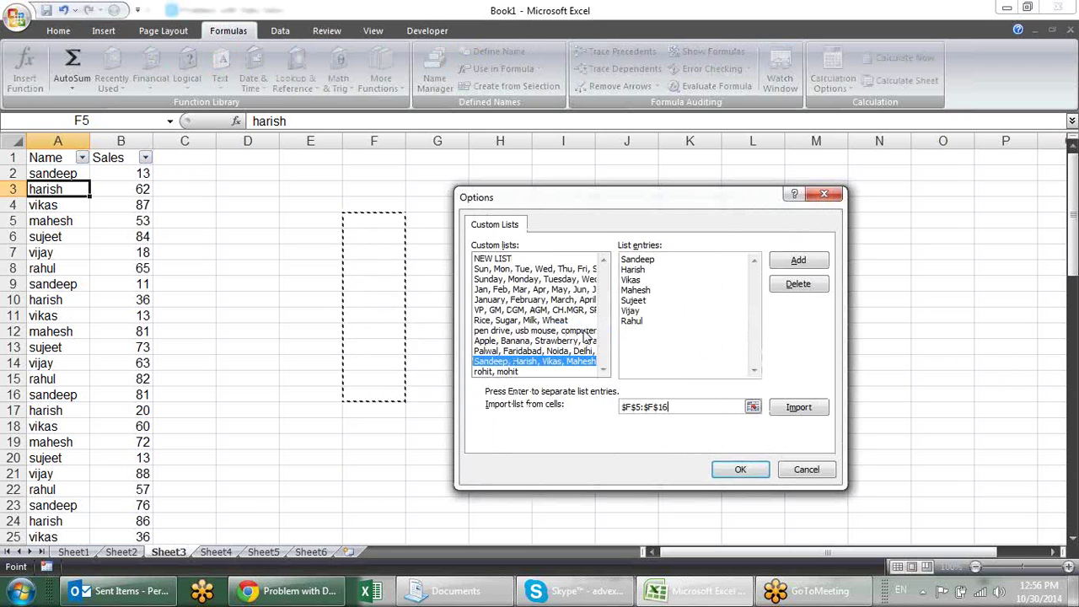
key(Return)
key(Return)
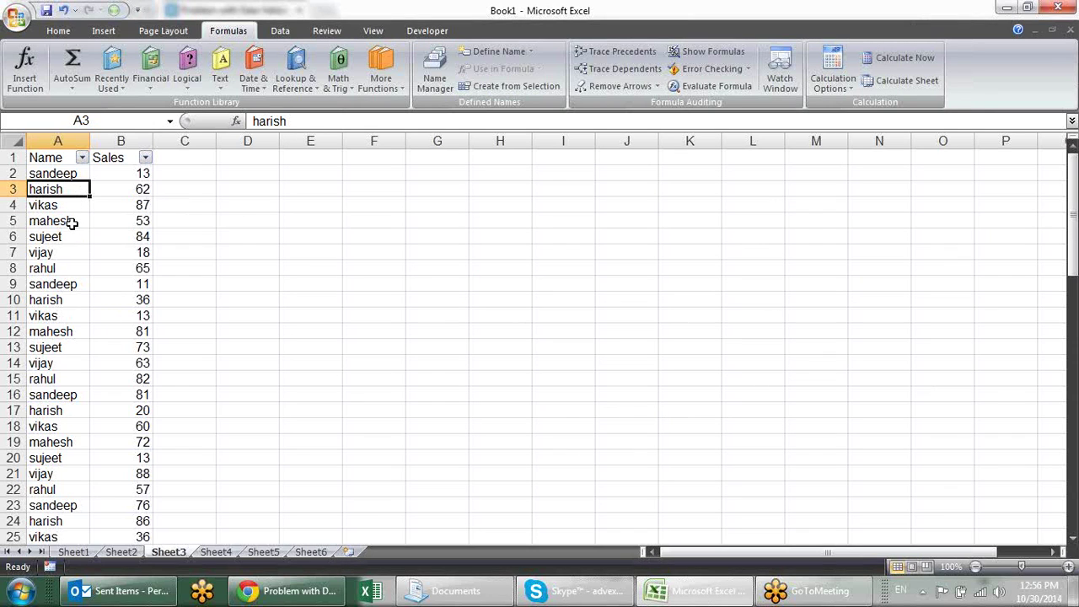
Step: Insert a new column between Name and Sales and head it Designation in B1
click(120, 141)
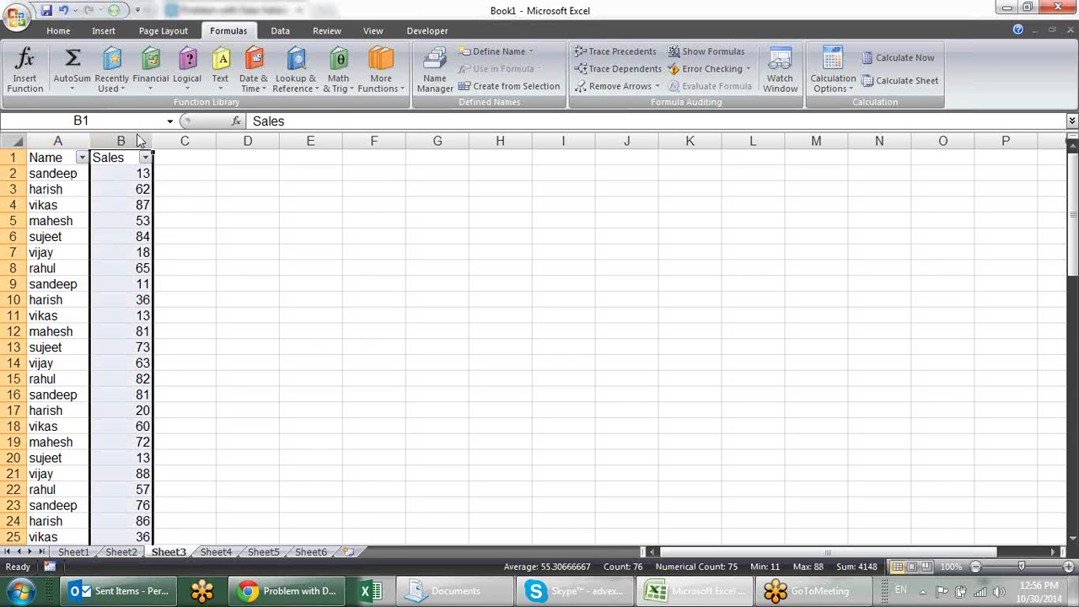
right_click(139, 139)
click(190, 215)
click(133, 173)
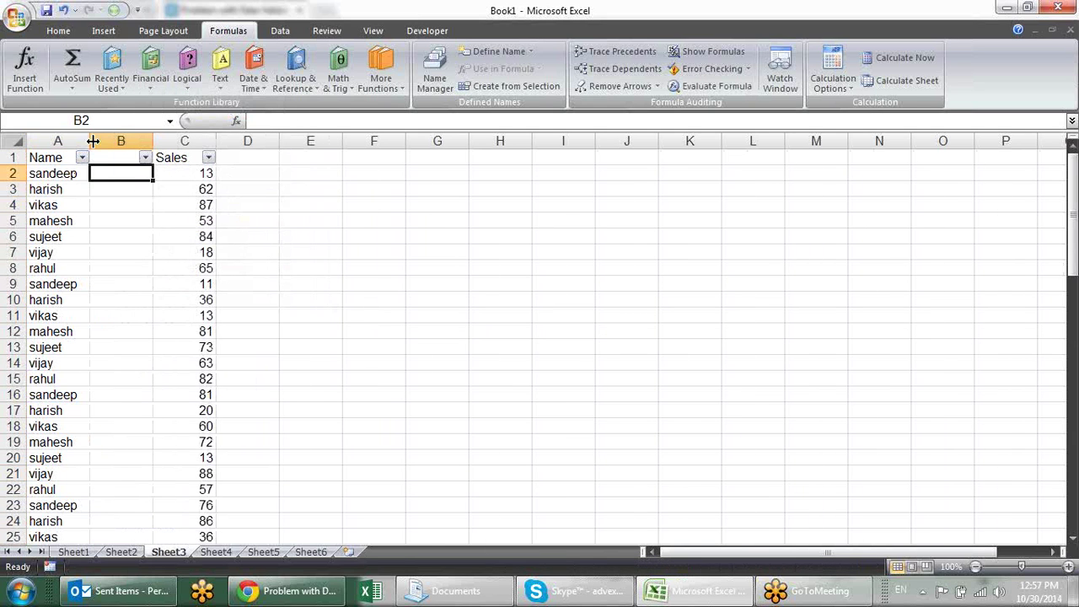
click(119, 159)
text(Designation)
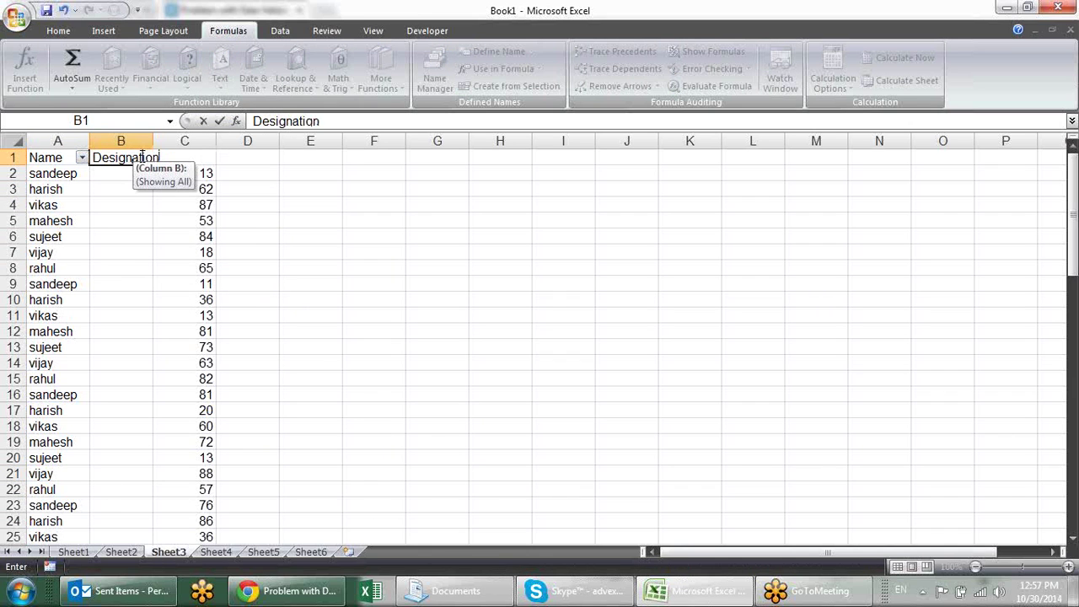
key(Return)
Step: Enter mgr in B2 and fill the designations down column B alongside the names
text(mgr)
key(Return)
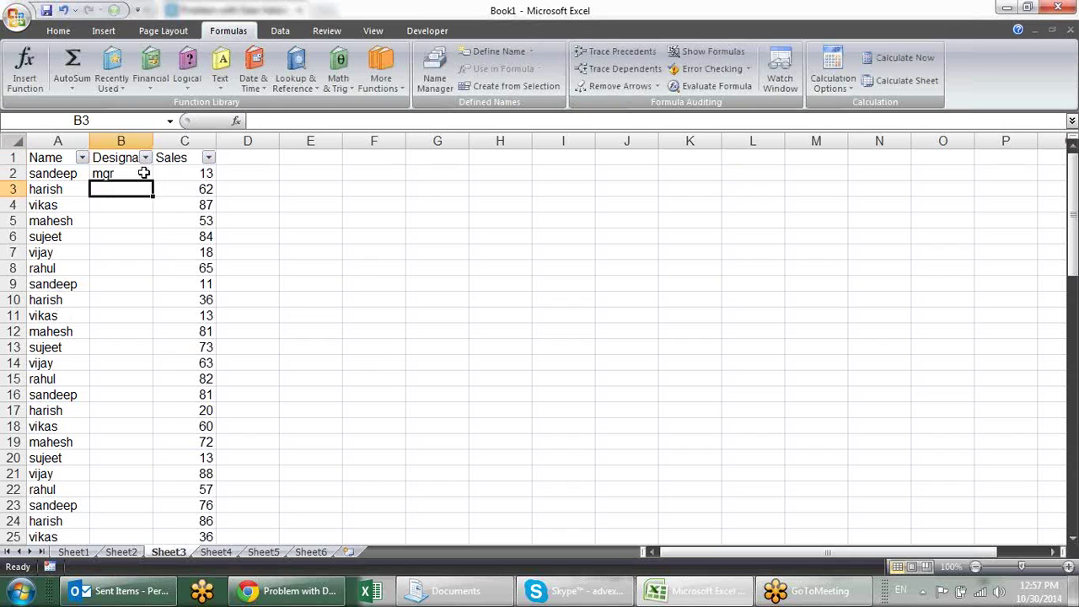
click(144, 173)
double_click(155, 182)
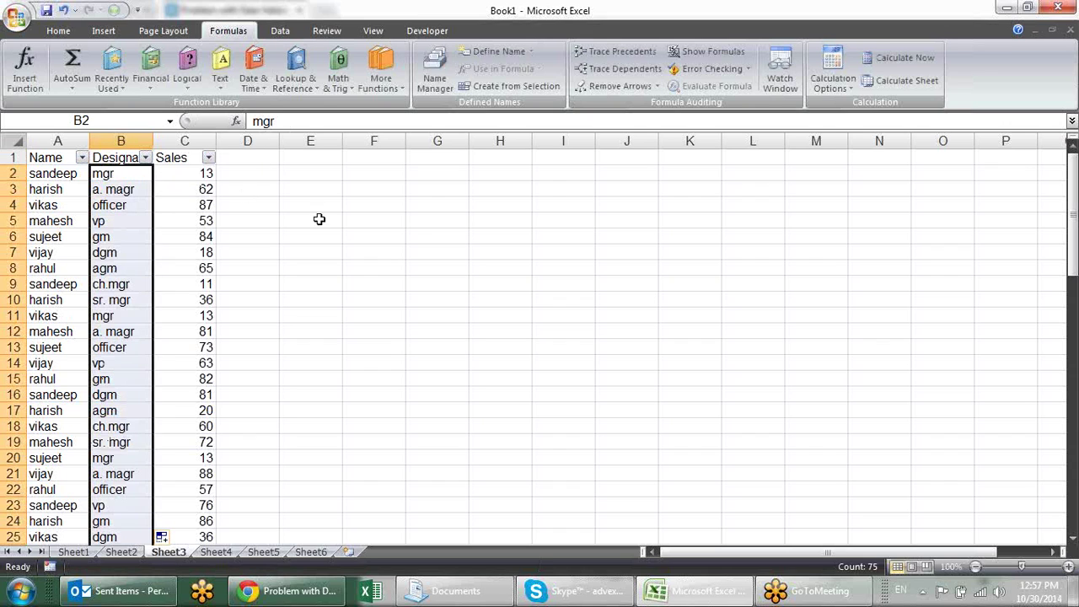
click(429, 236)
Step: Try to sort the table in the custom list order VP, GM, DGM, AGM, CH.MGR, SR. MGR, MGR, A. MAGR, OFFICER without choosing a sort column
click(129, 285)
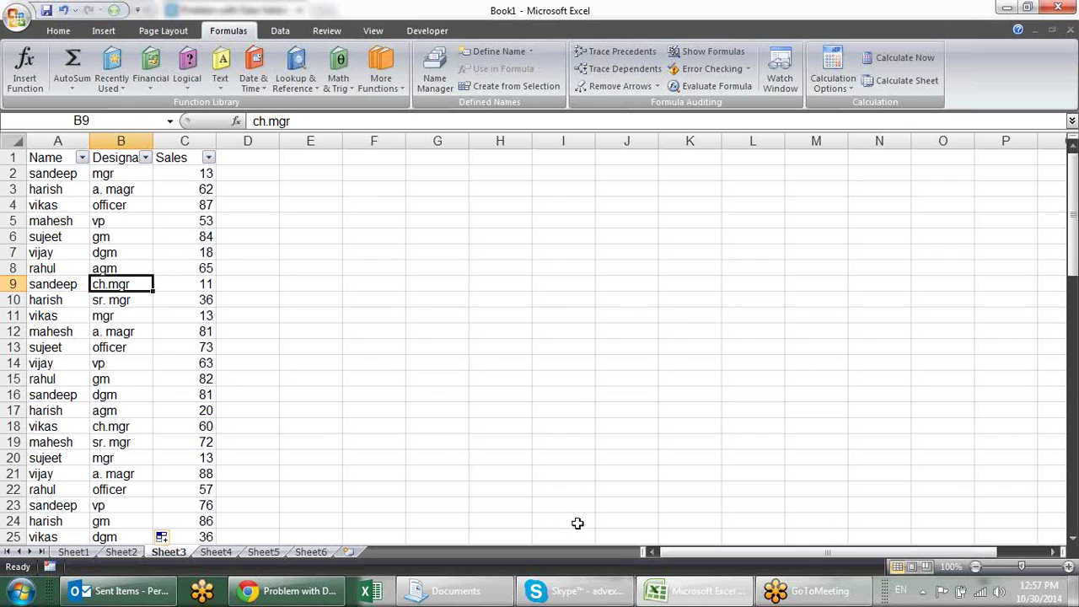
key(ctrl+a)
key(alt+d)
key(s)
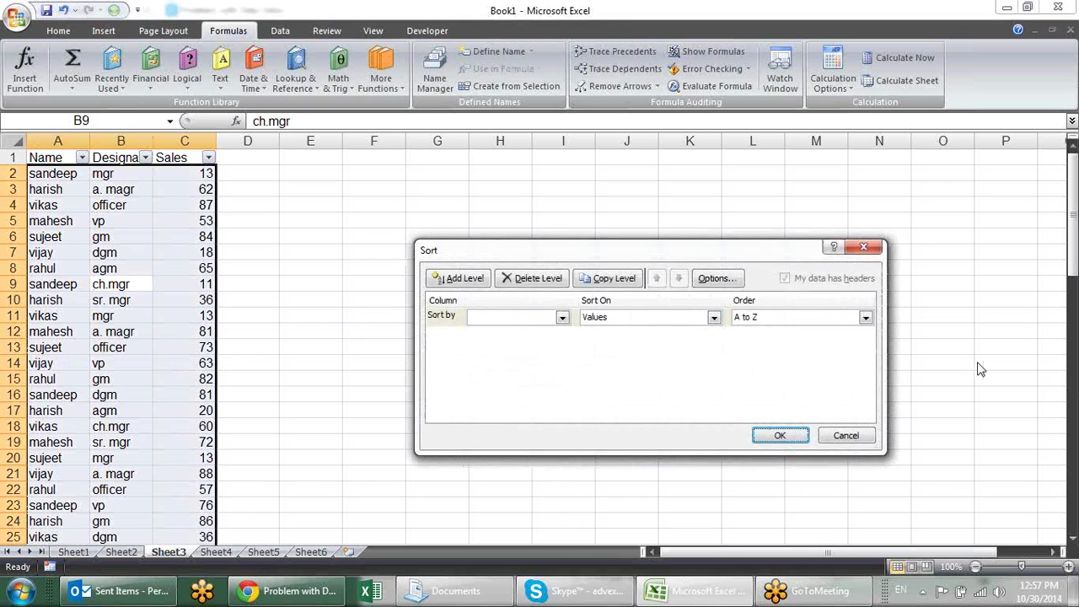
click(866, 317)
click(839, 354)
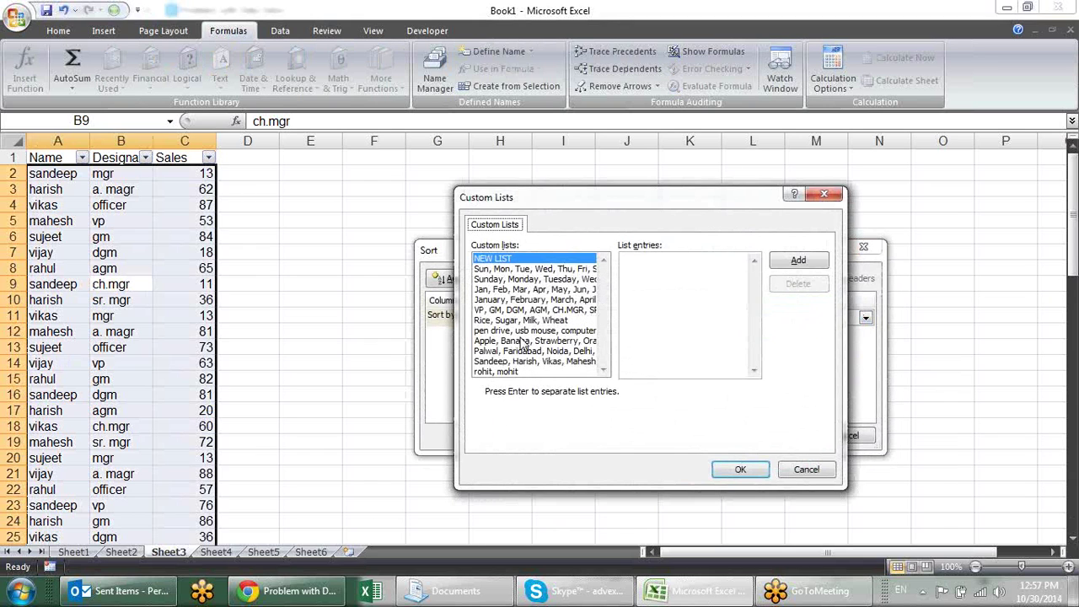
click(519, 309)
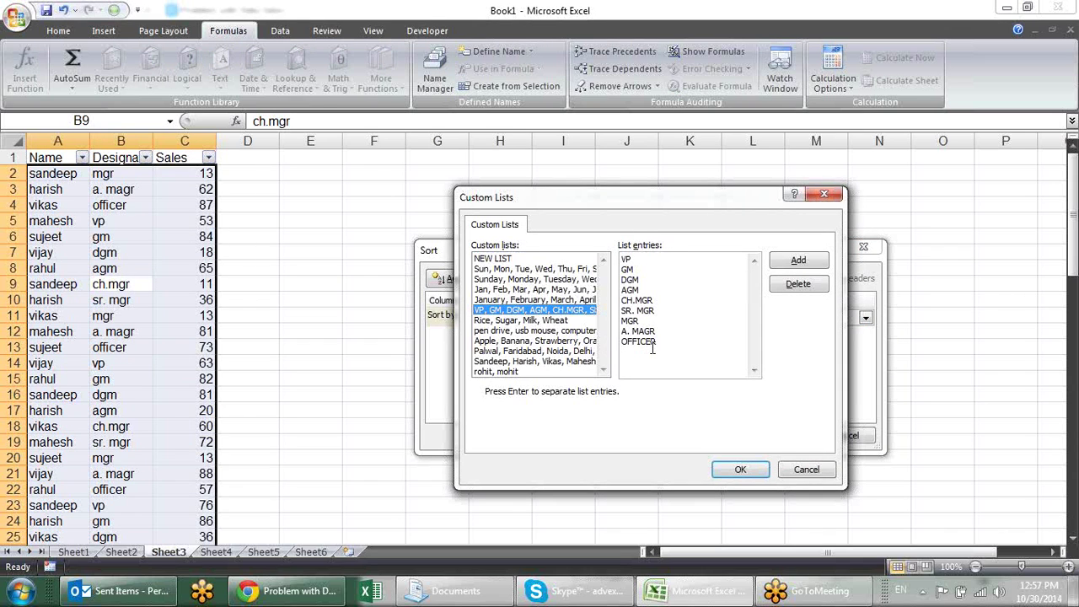
click(737, 472)
click(778, 437)
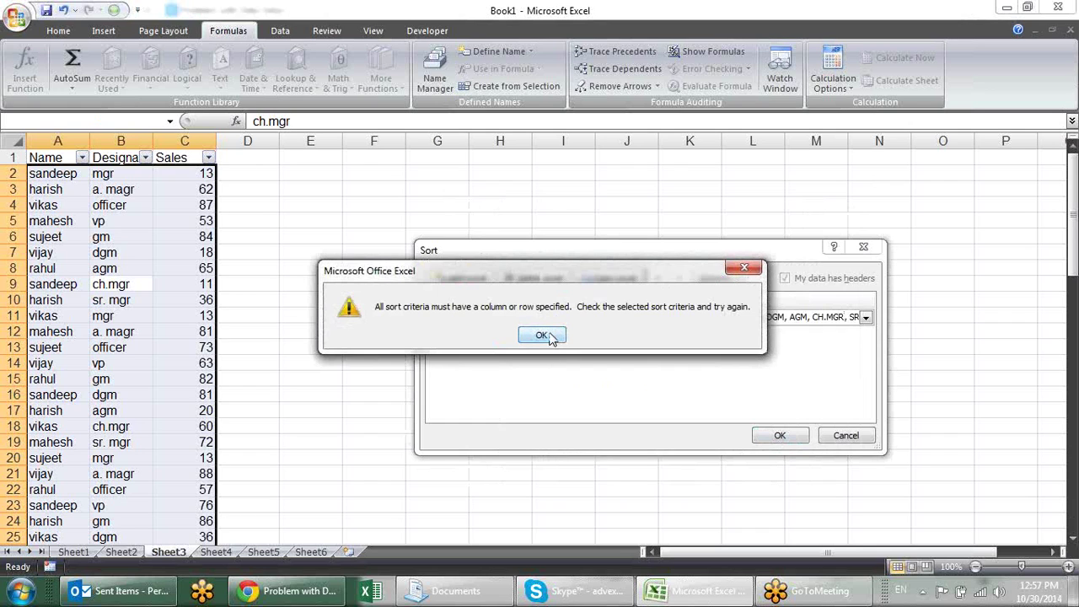
click(544, 336)
click(846, 436)
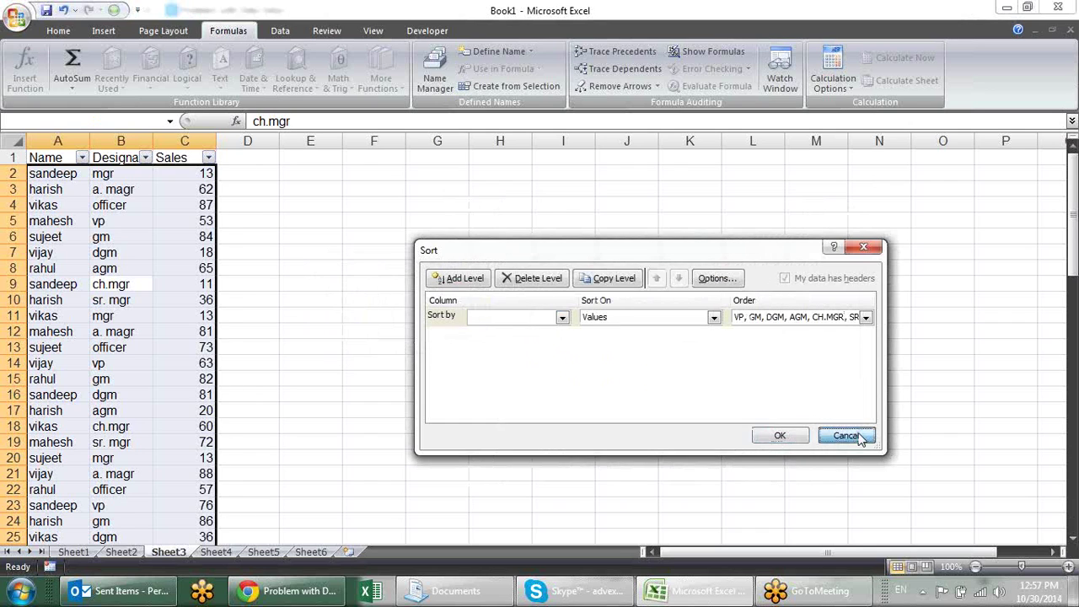
click(412, 304)
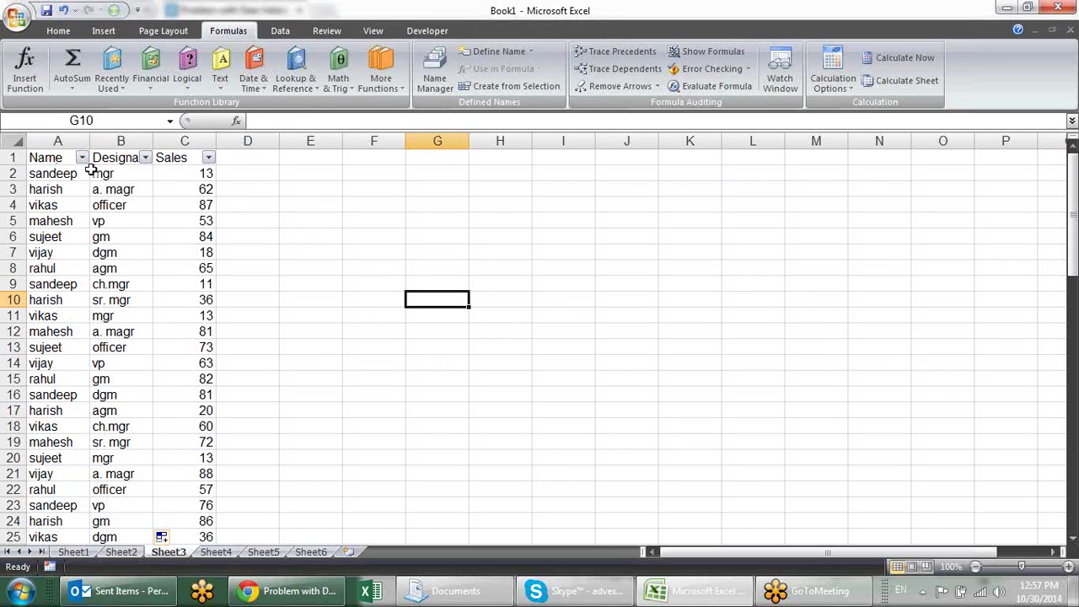
click(124, 189)
click(128, 209)
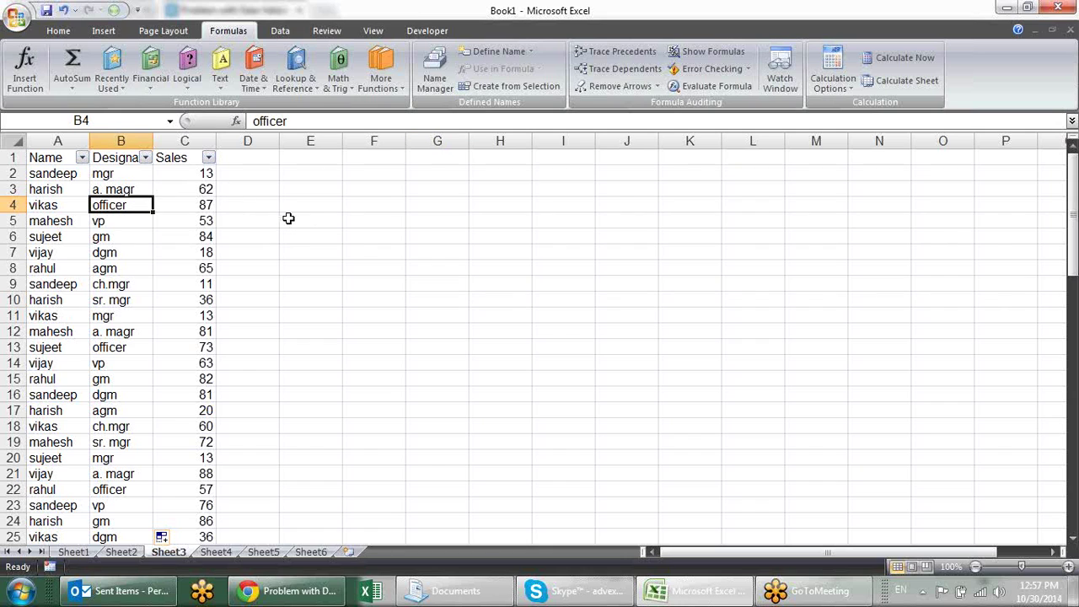
click(309, 199)
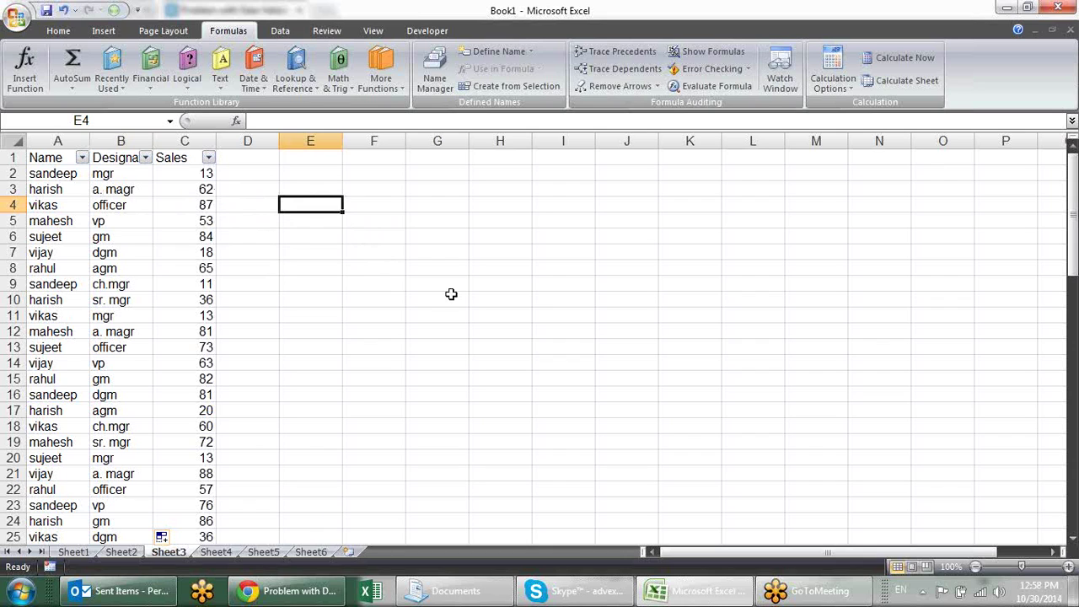
click(61, 193)
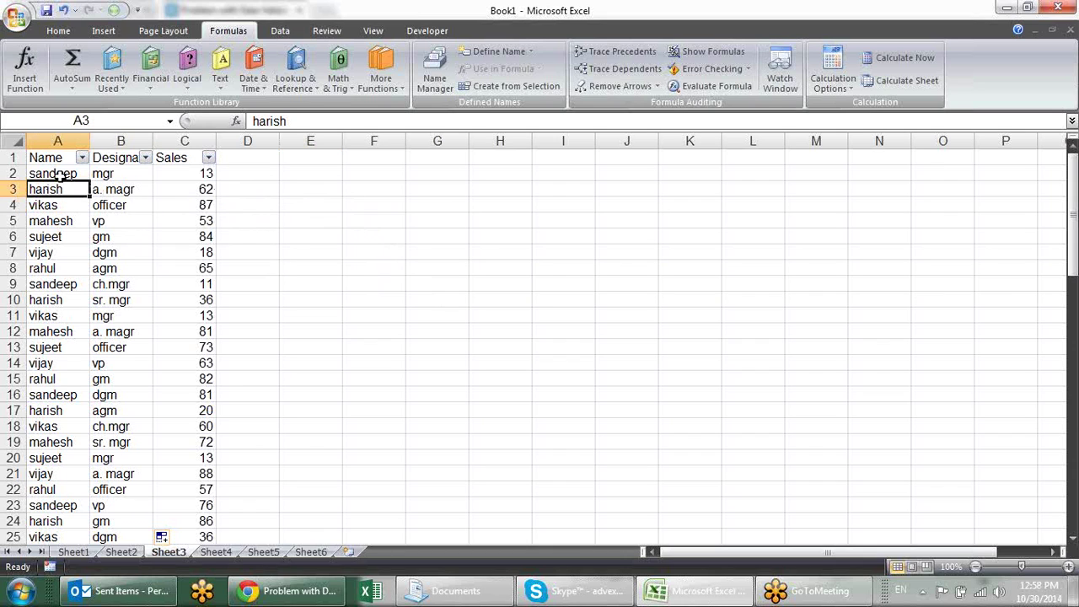
click(59, 175)
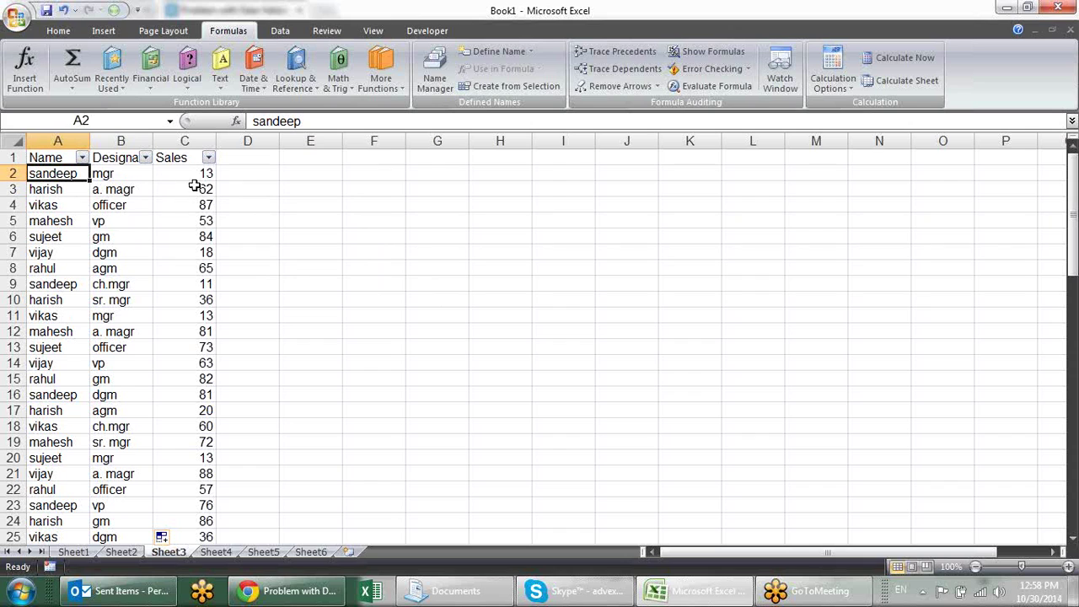
Step: Filter the Name column to only the person in A2 and select the visible Sales values to read their sum
click(82, 158)
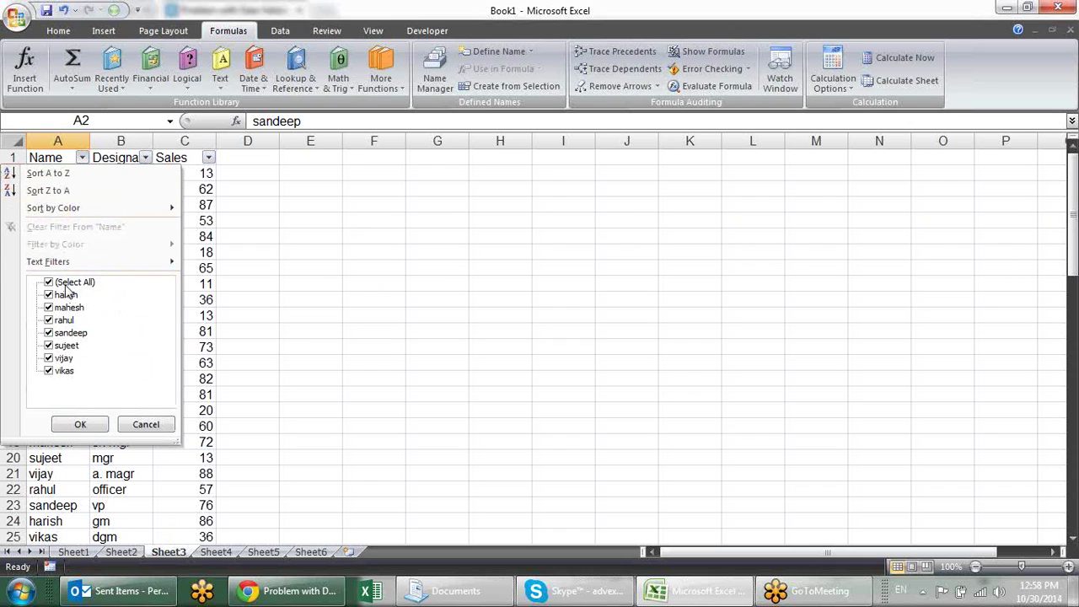
click(67, 283)
click(69, 332)
click(80, 424)
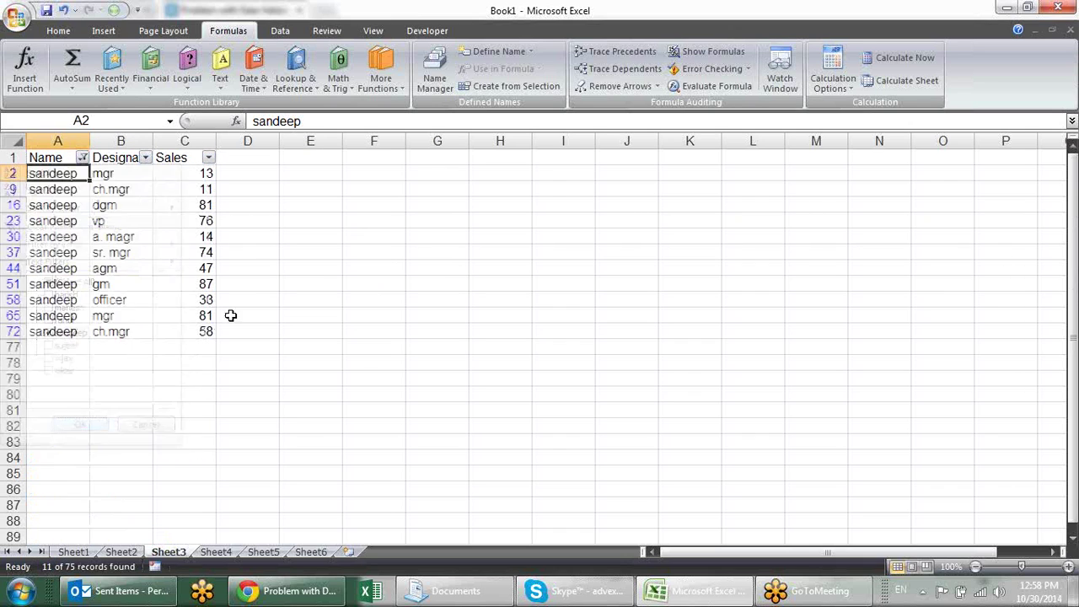
drag(203, 173, 179, 332)
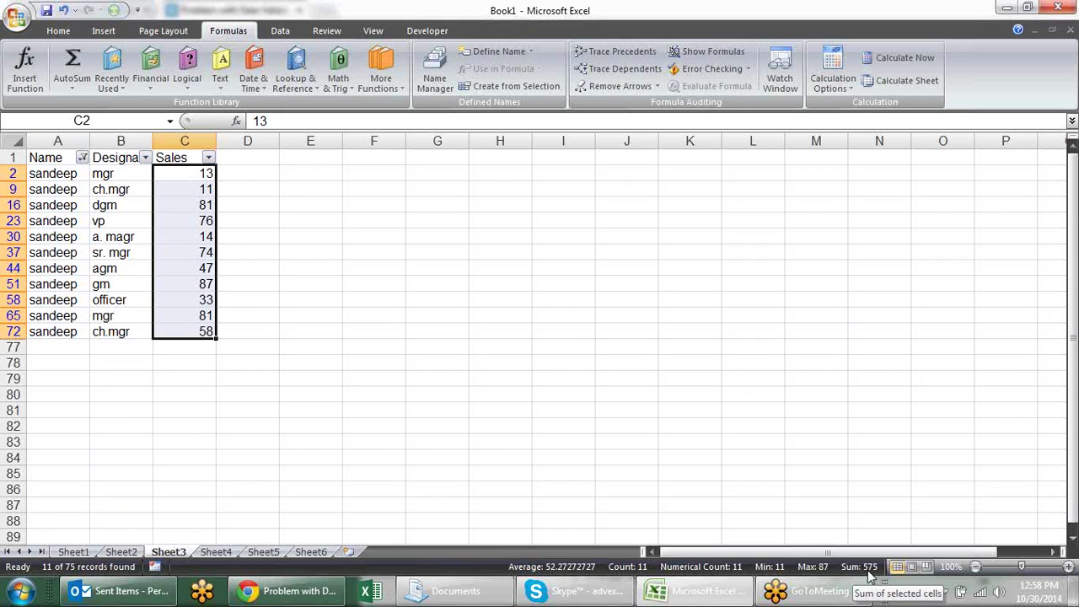
Step: Reselect all names in the Name filter to show every row of the table again
click(82, 157)
click(48, 281)
click(80, 424)
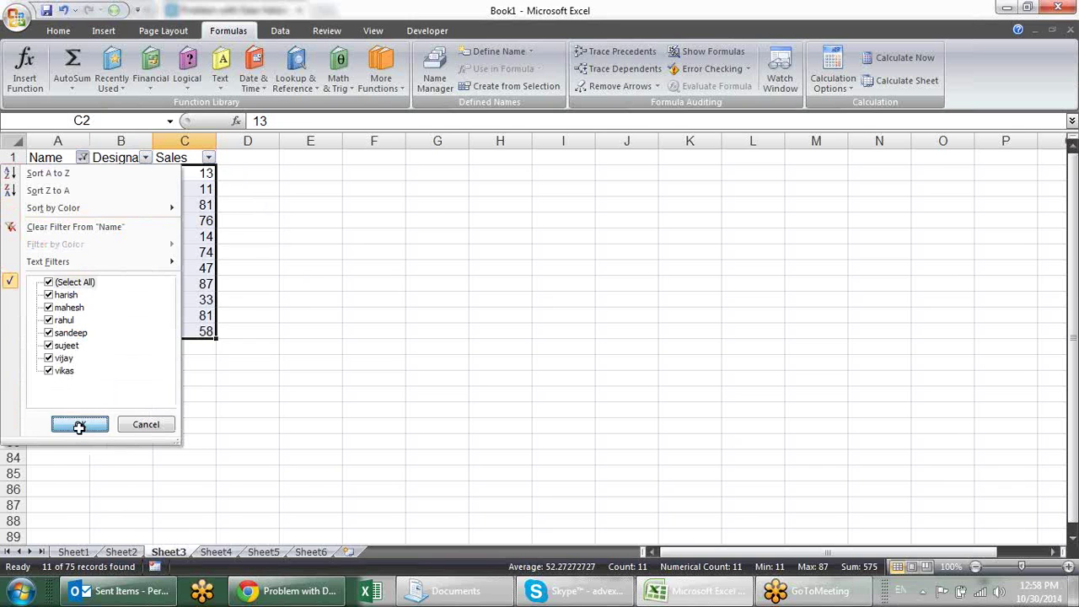
click(356, 367)
Step: Add the formula =SUM(C2:C76) in C78, leaving one blank row below the Sales data
click(191, 255)
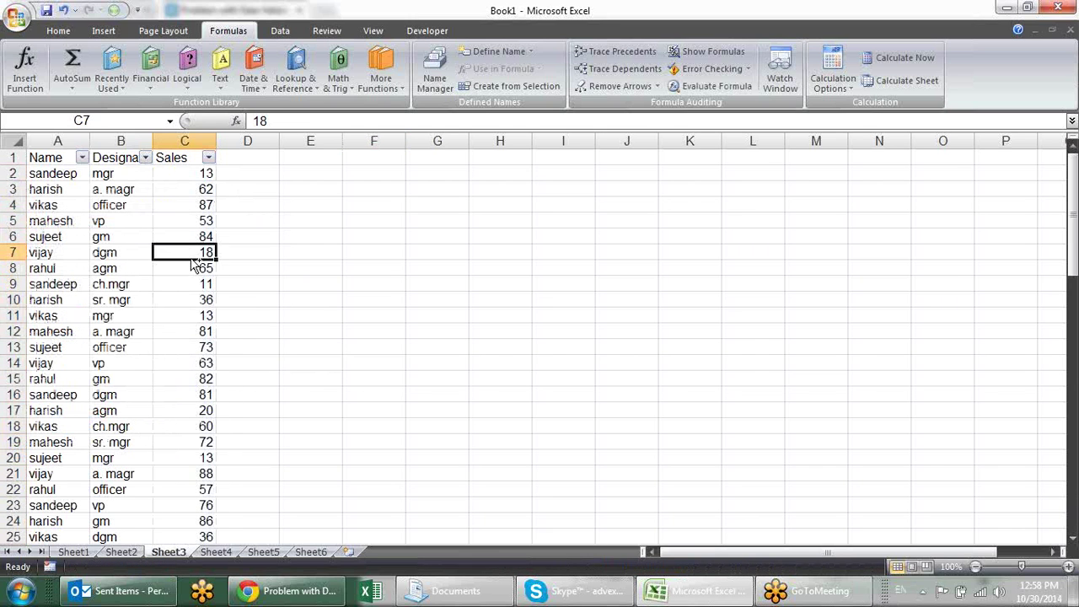
key(ctrl+Down)
key(ctrl+Down)
key(ctrl+Up)
key(Down)
key(Down)
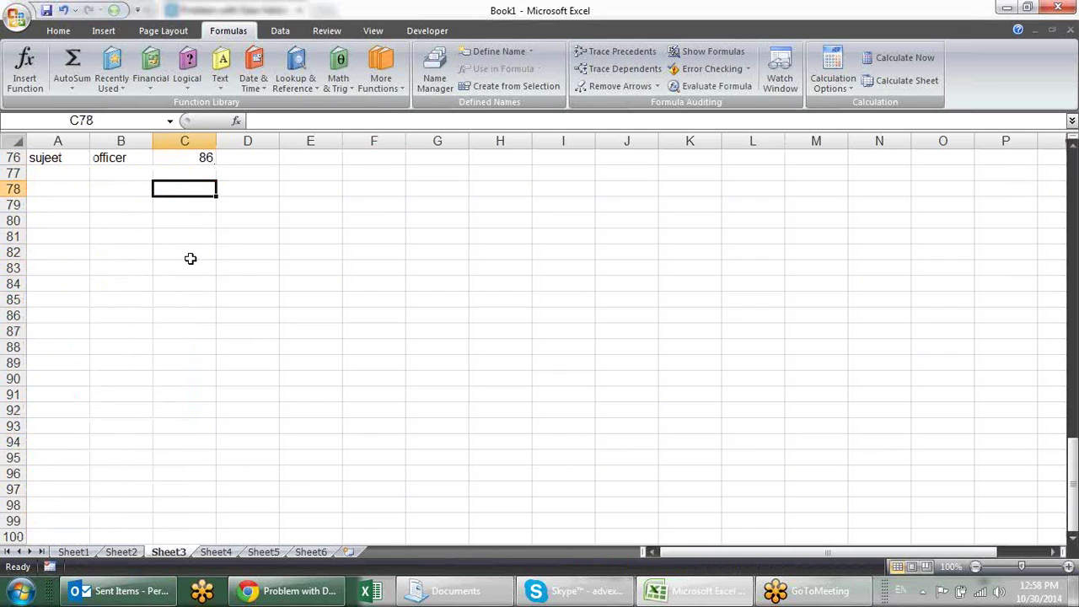
text(=sum)
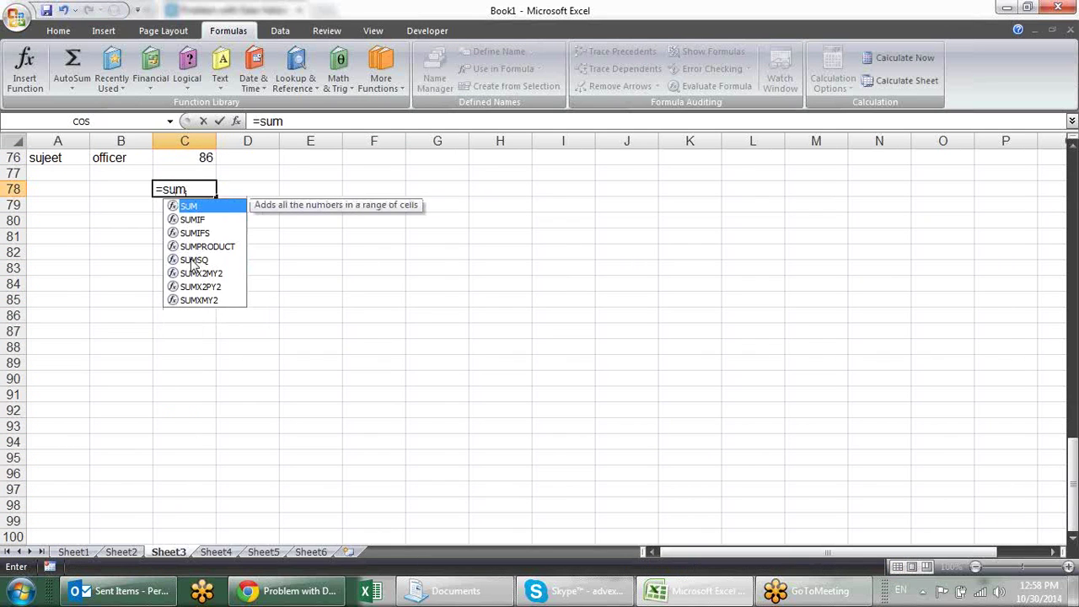
key(Tab)
key(Up)
key(Up)
key(Up)
key(Down)
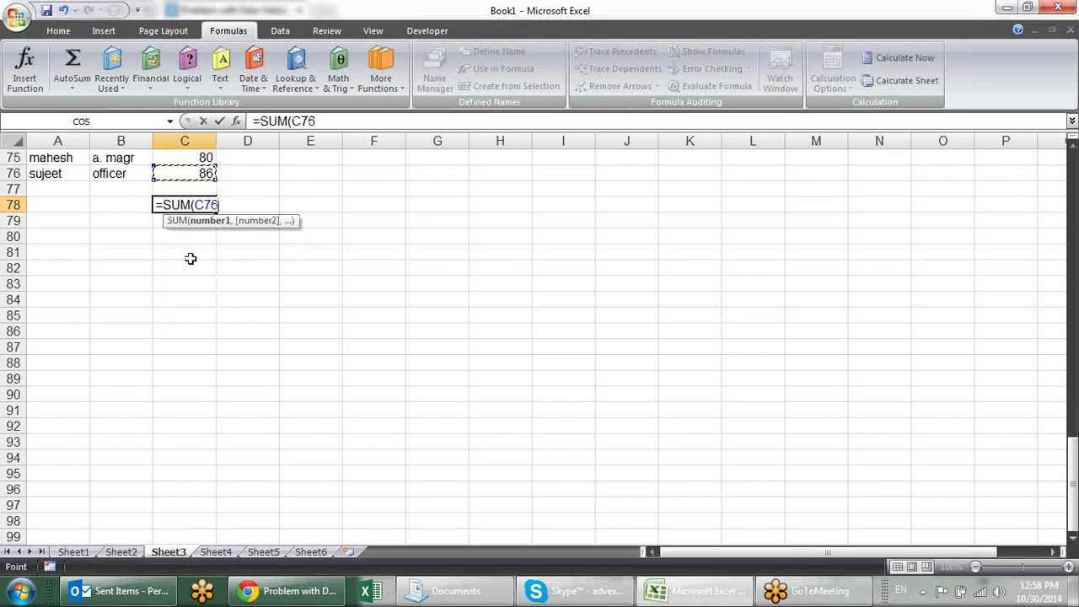
key(ctrl+shift+Up)
key(shift+Down)
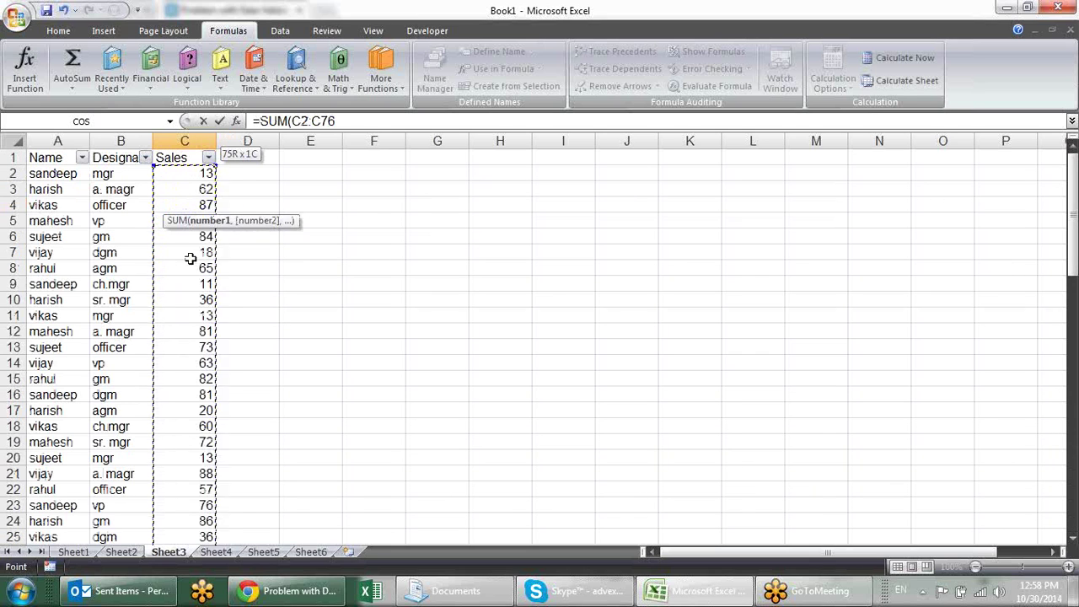
key(Return)
Step: Label the sum row Total in B78 and shrink the height of blank row 77 above it
key(Up)
key(Left)
text(Total)
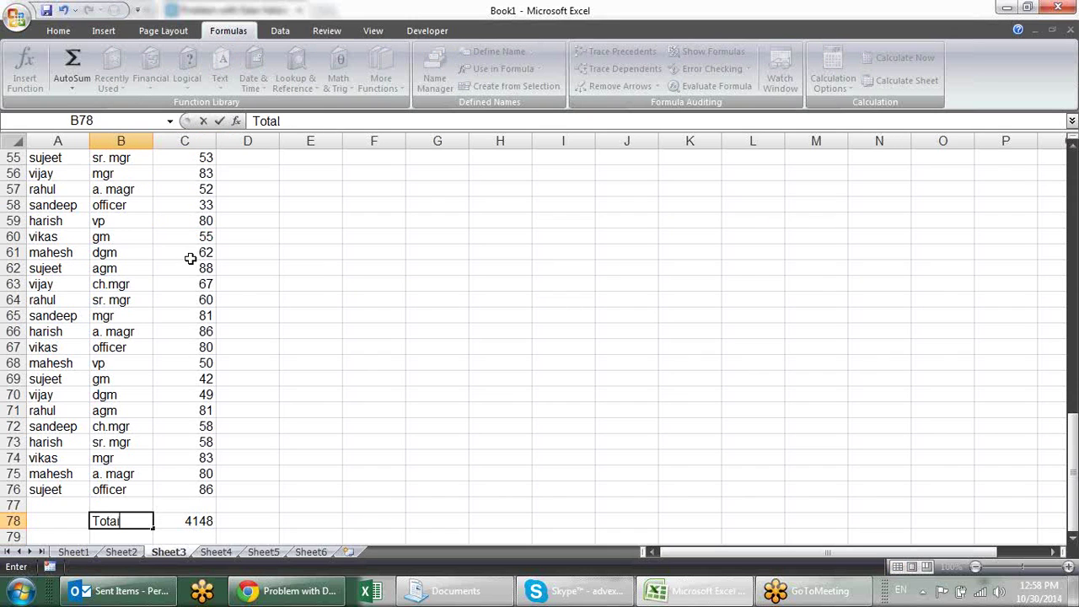
key(Return)
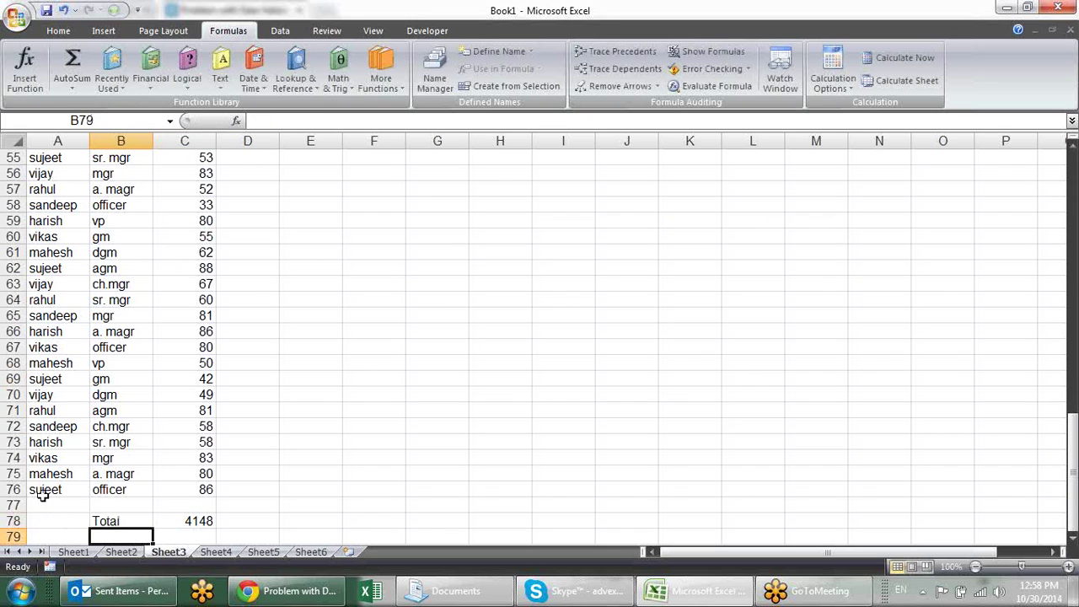
drag(17, 512, 17, 499)
click(184, 363)
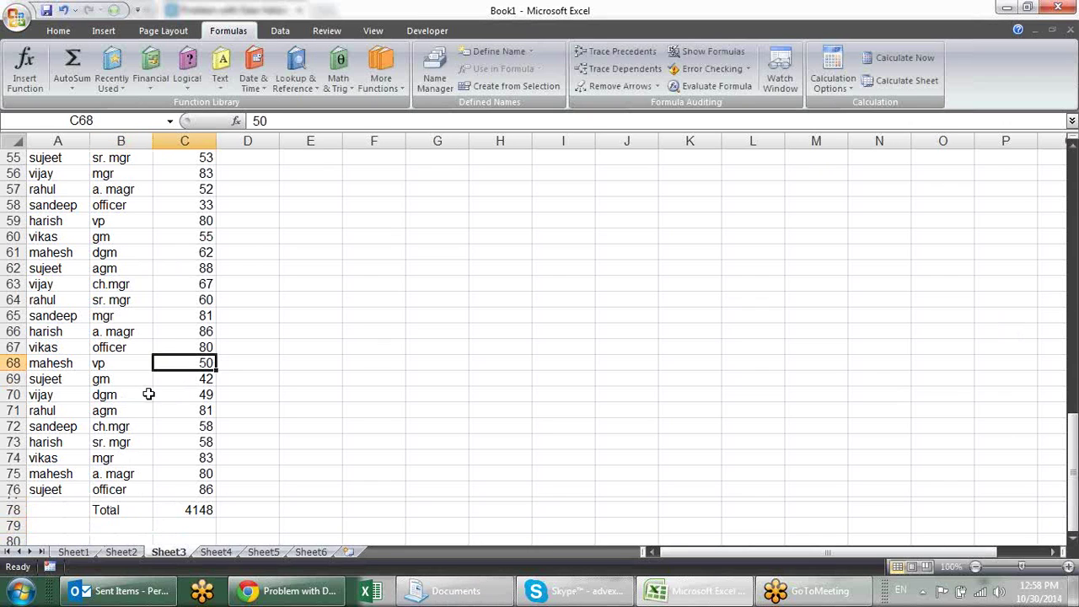
Step: Filter the table to the person in A2 and check how the SUM total in C78 responds
scroll(188, 380, up, 18)
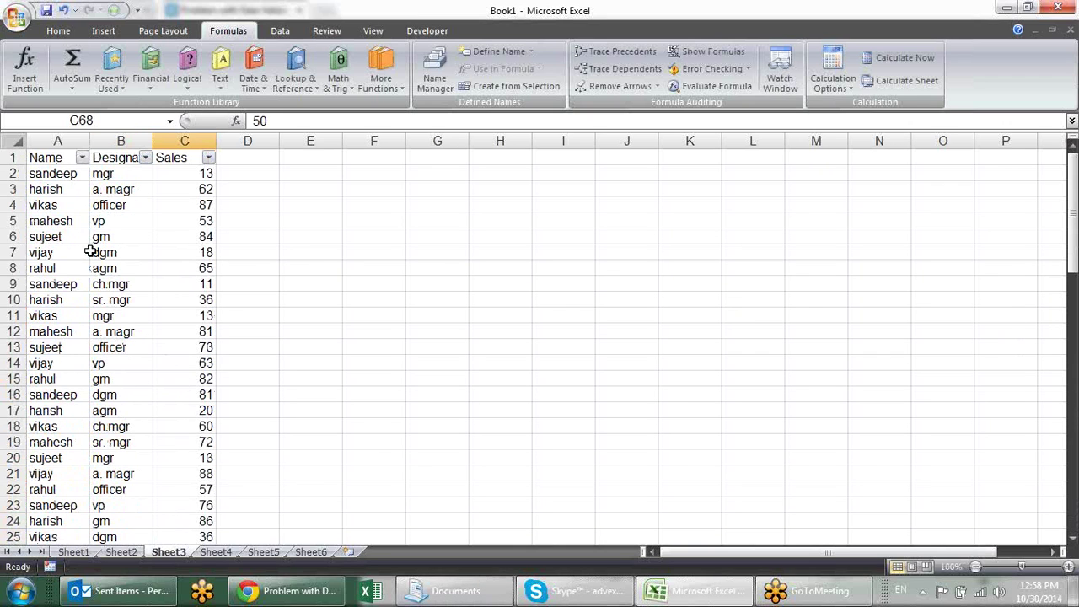
click(82, 158)
click(74, 282)
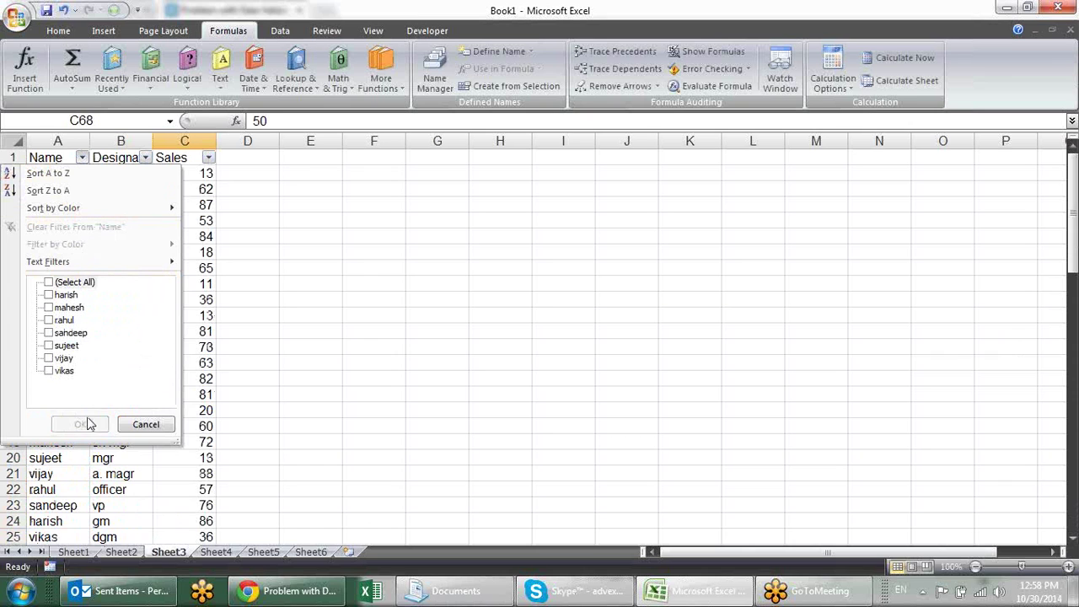
click(62, 334)
click(81, 424)
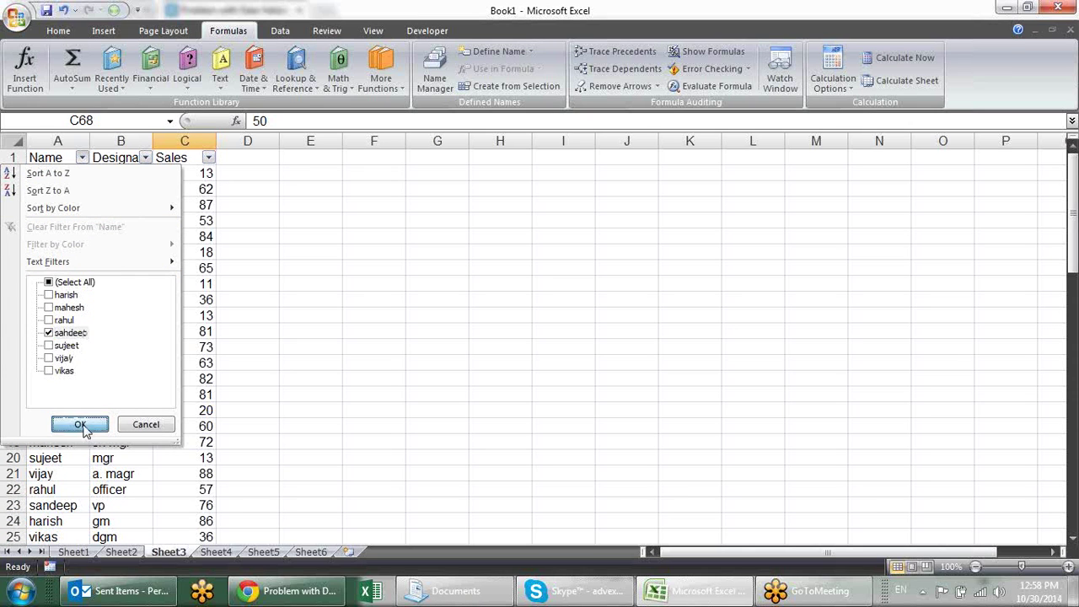
click(295, 349)
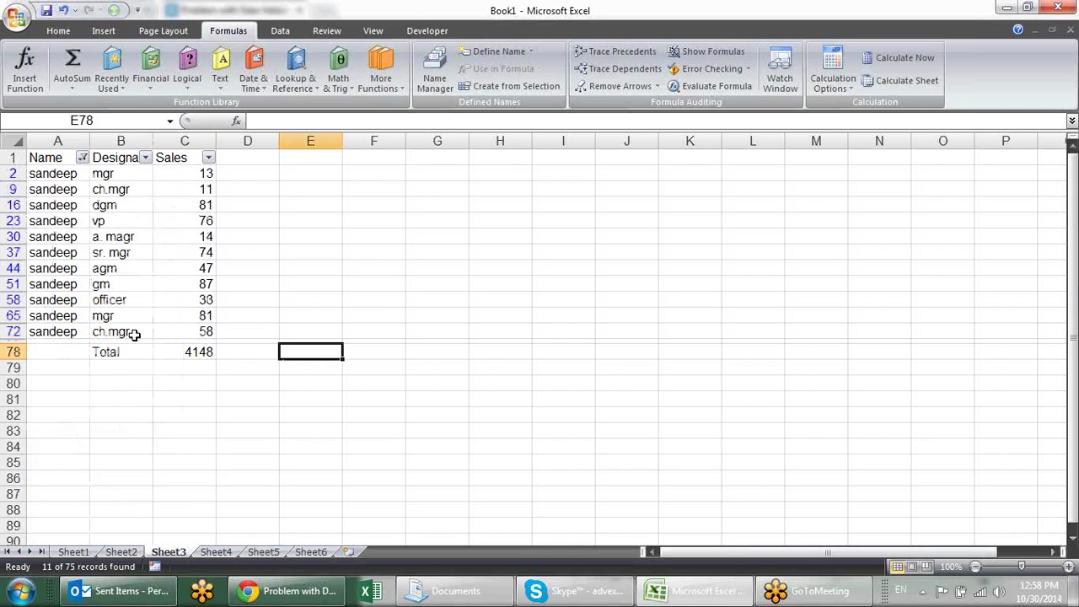
click(205, 353)
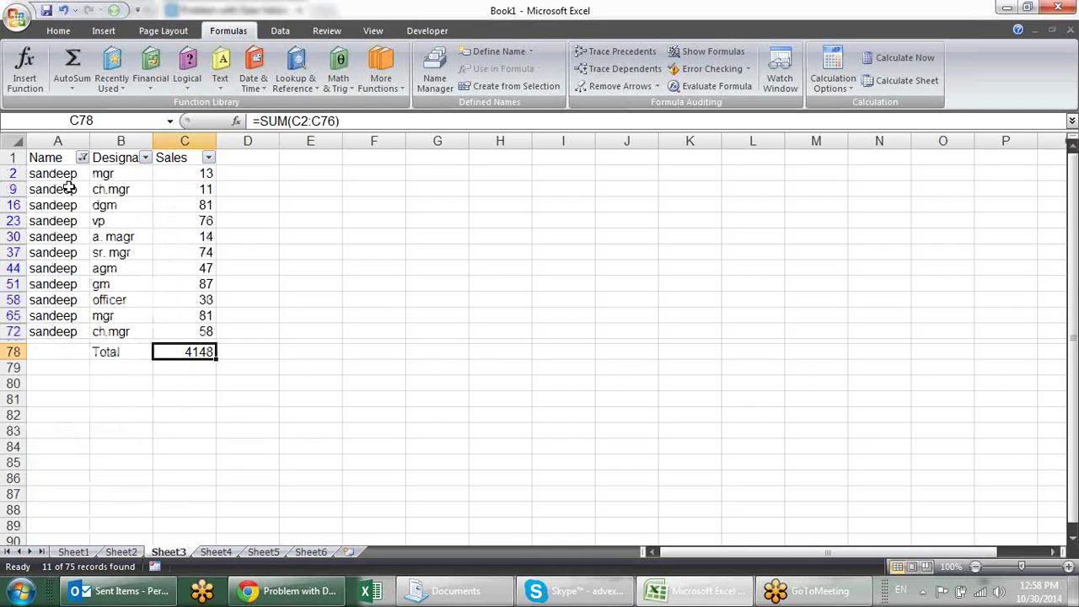
Step: Remove the name restriction from the Name column so all records are listed
click(82, 158)
click(72, 283)
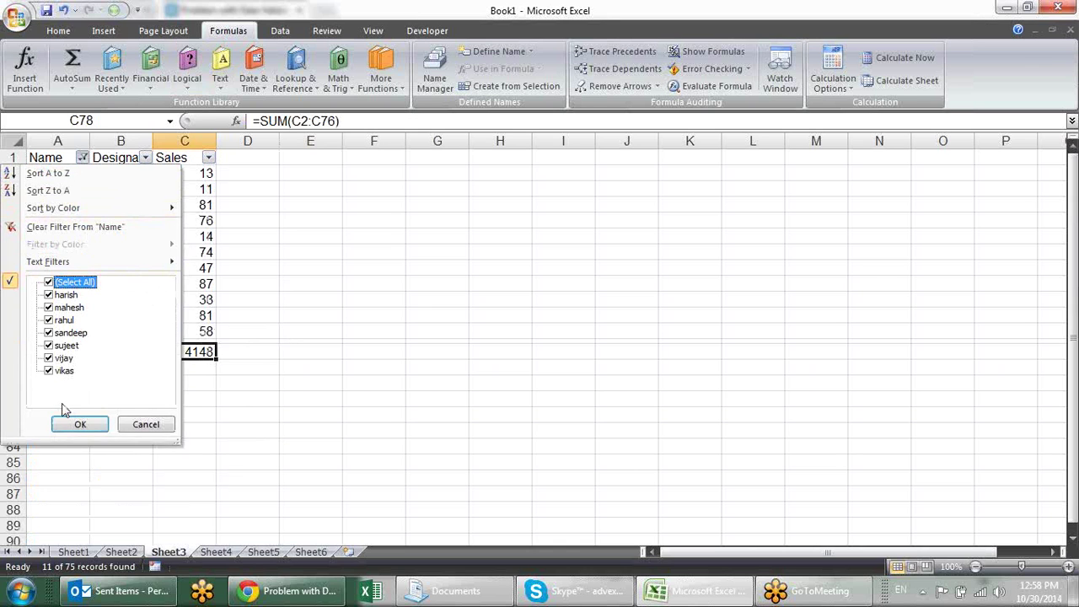
click(80, 424)
Step: Replace the total in C78 with =SUBTOTAL(9,C2:C76), using the 9 - SUM function number, and make it bold
scroll(262, 278, down, 3)
scroll(268, 279, down, 20)
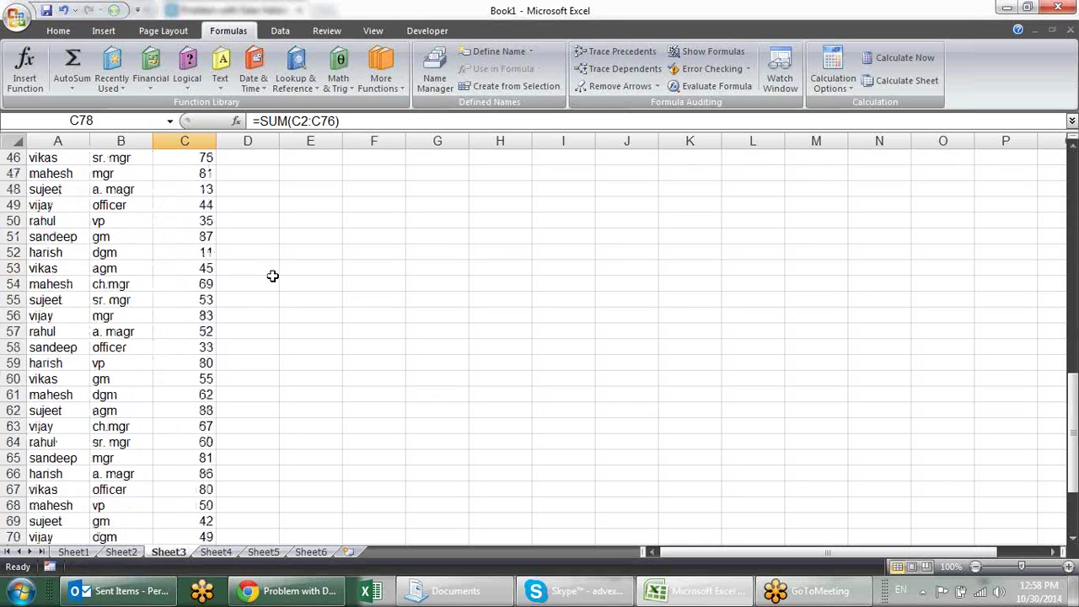
scroll(239, 301, up, 6)
scroll(242, 301, down, 1)
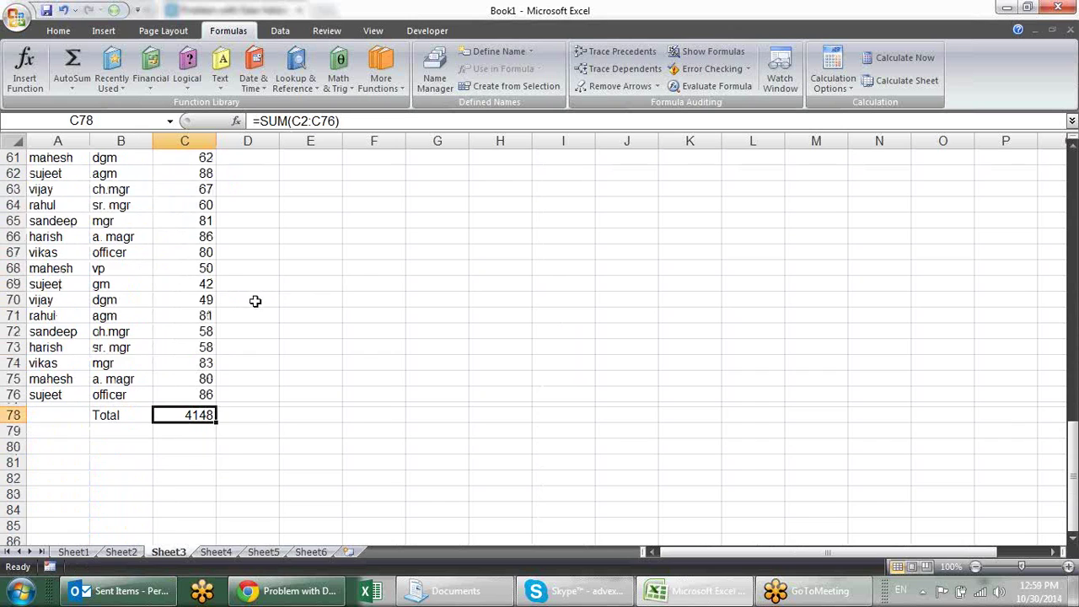
text(=sub)
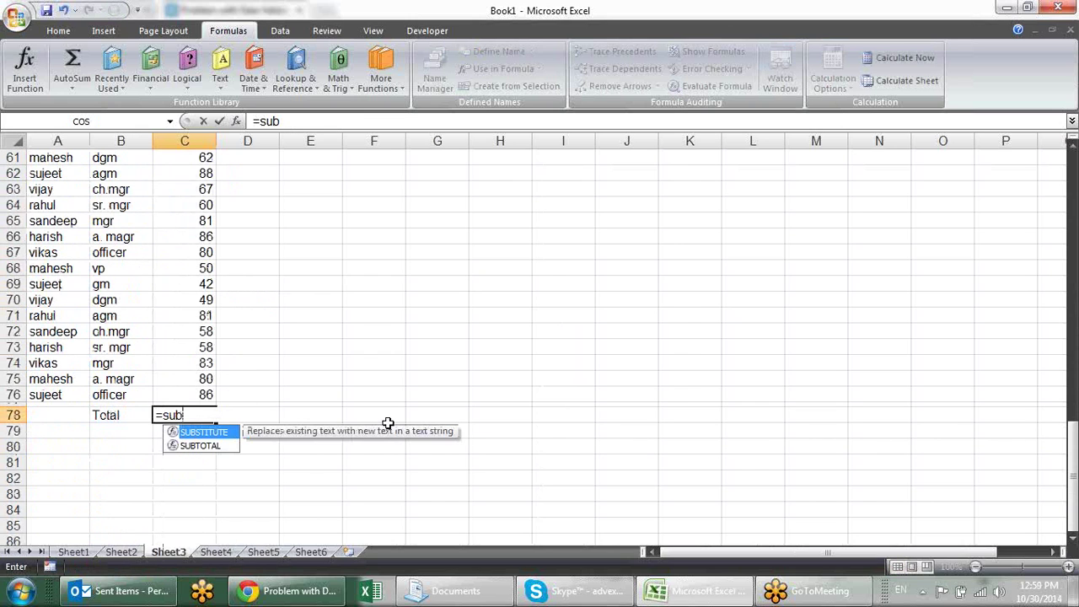
key(Down)
key(Tab)
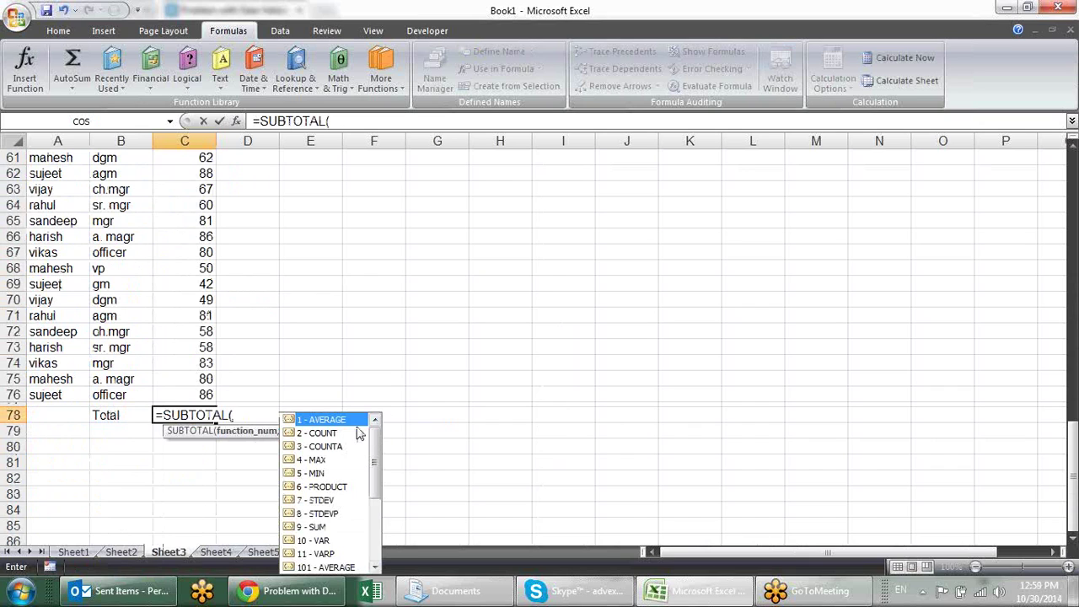
drag(376, 445, 369, 470)
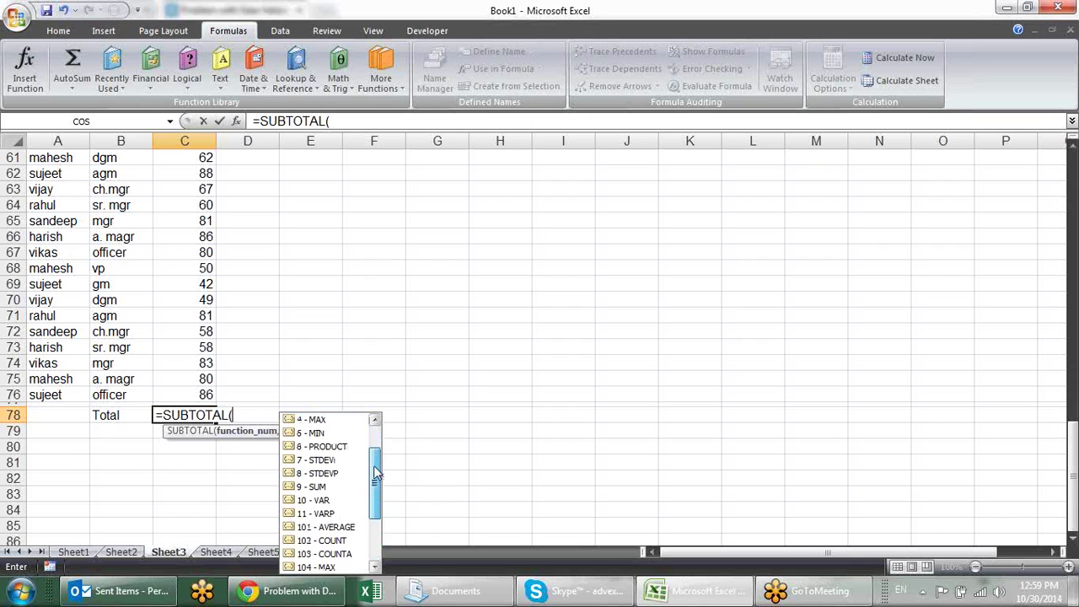
double_click(329, 488)
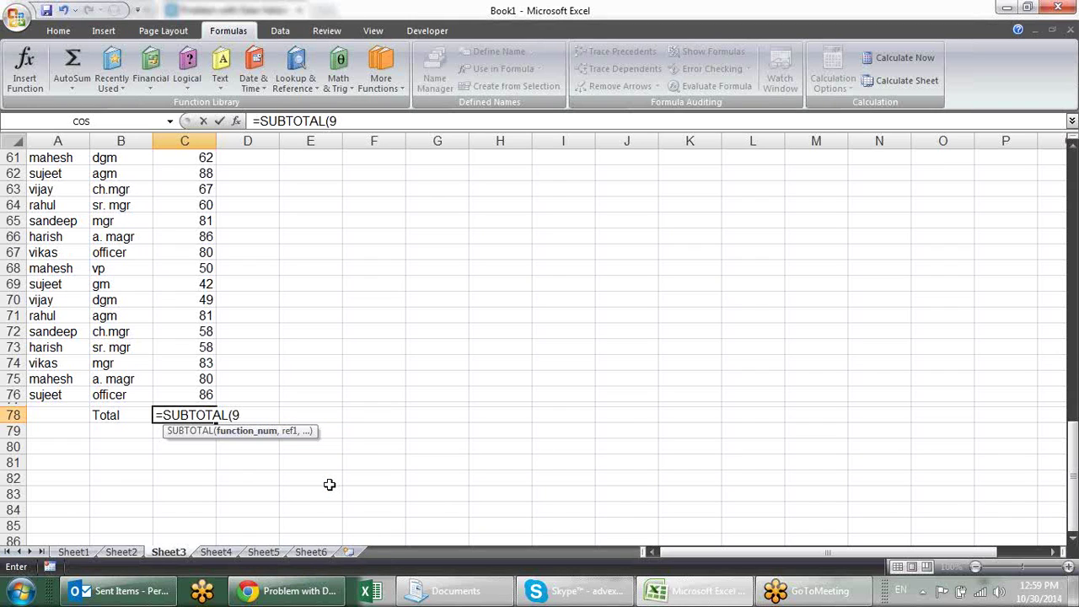
text(,)
drag(212, 395, 174, 178)
text())
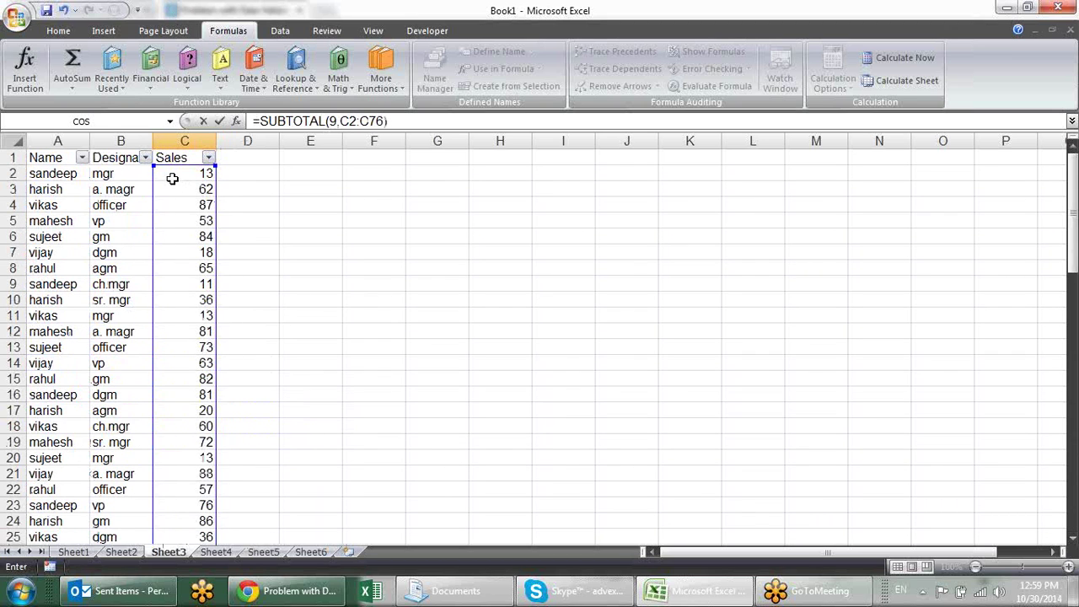
key(Return)
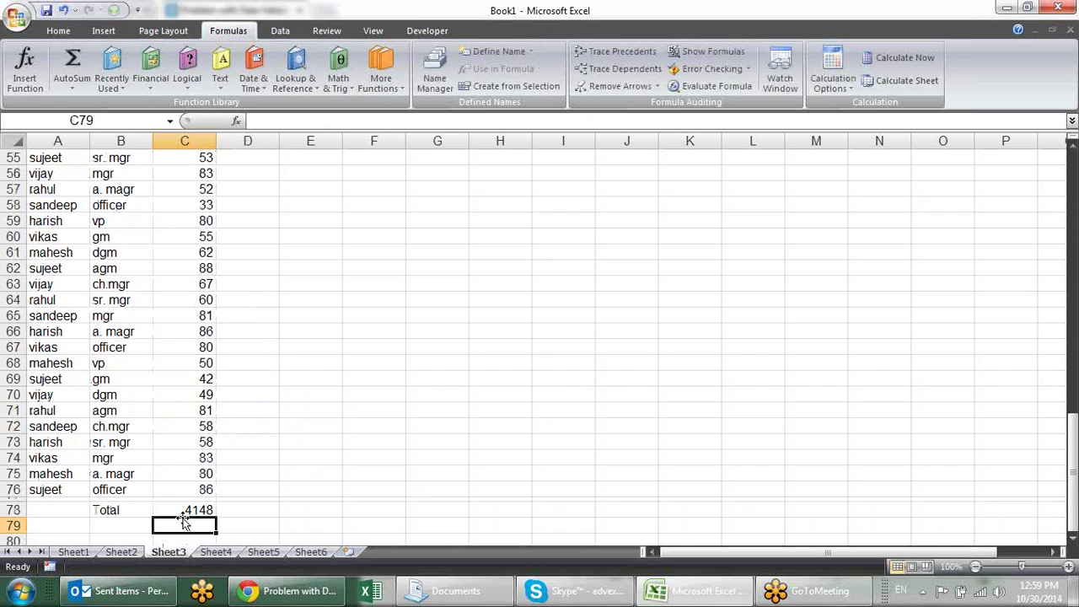
click(192, 511)
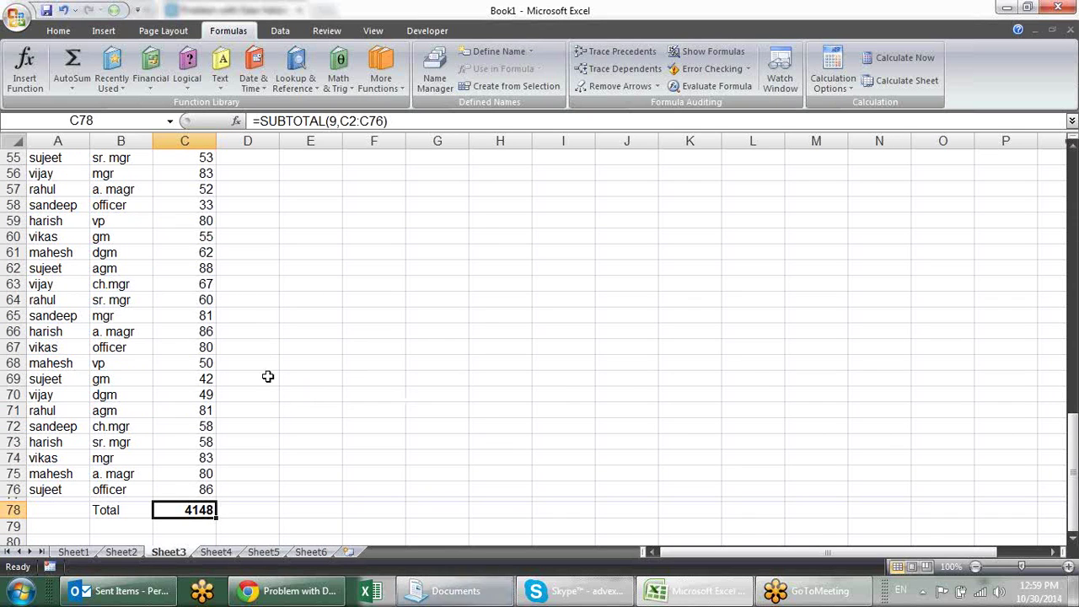
Step: Filter the Name column to show only the records of the person in A2
click(52, 316)
key(ctrl+Home)
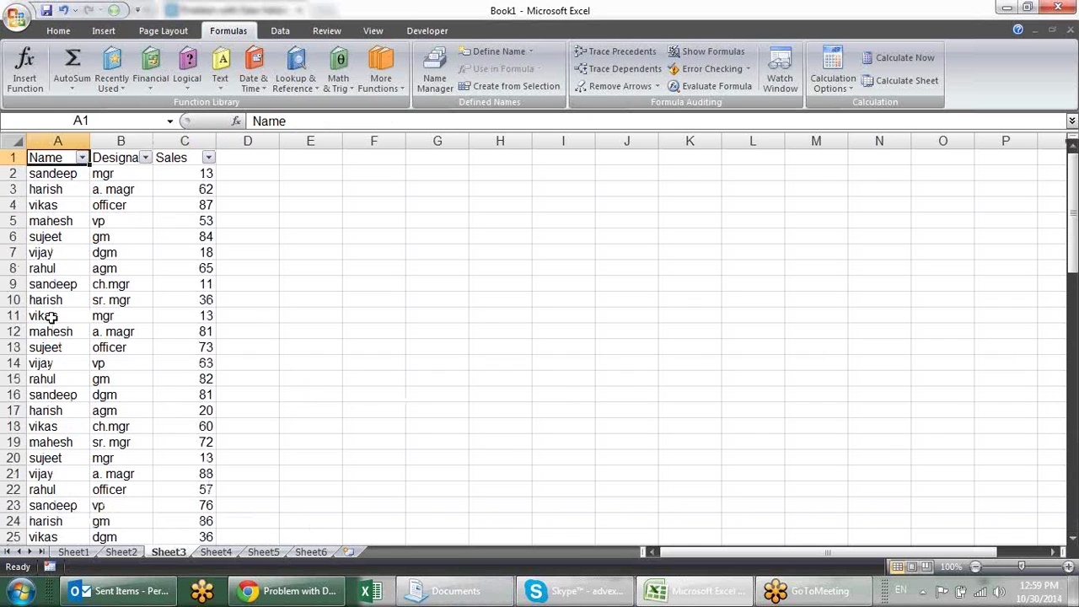
key(alt+Down)
key(Down)
key(Down)
key(Down)
key(Down)
key(space)
key(Down)
key(Down)
key(Down)
key(Down)
key(space)
key(Return)
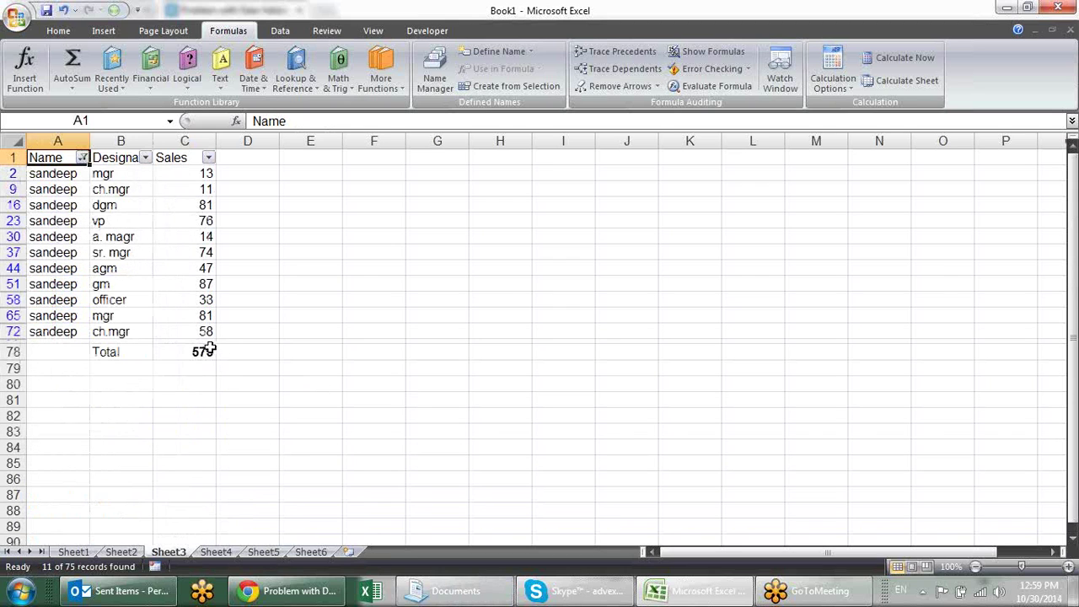
Step: Compare the SUBTOTAL result in C78 with the visible filtered Sales values
click(206, 340)
click(205, 355)
click(209, 315)
drag(208, 314, 211, 191)
click(207, 352)
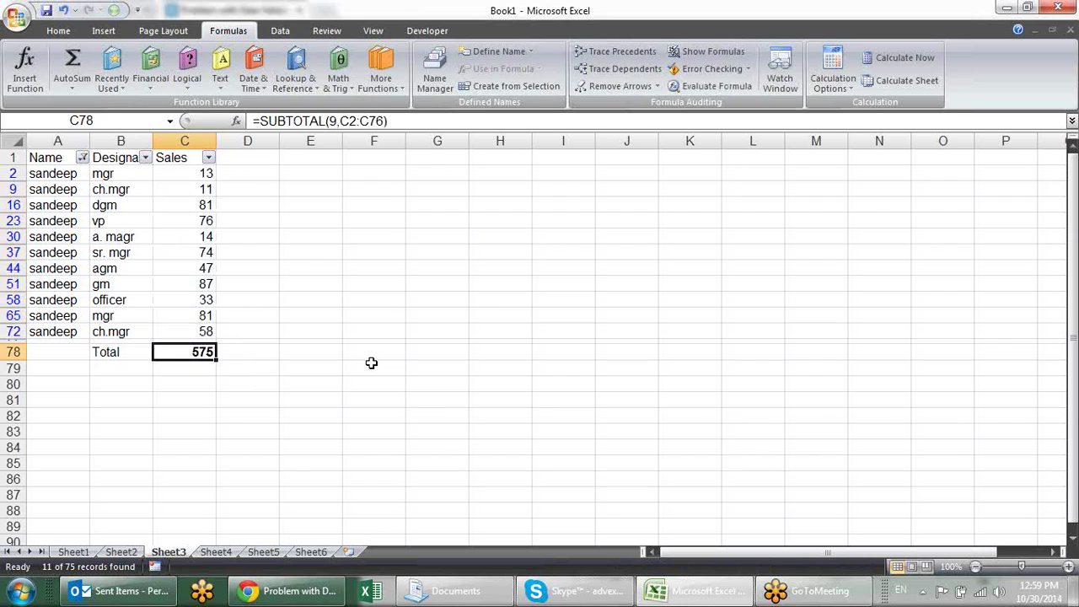
Step: Change the Name column filter to show only the records of the person in A8
click(82, 159)
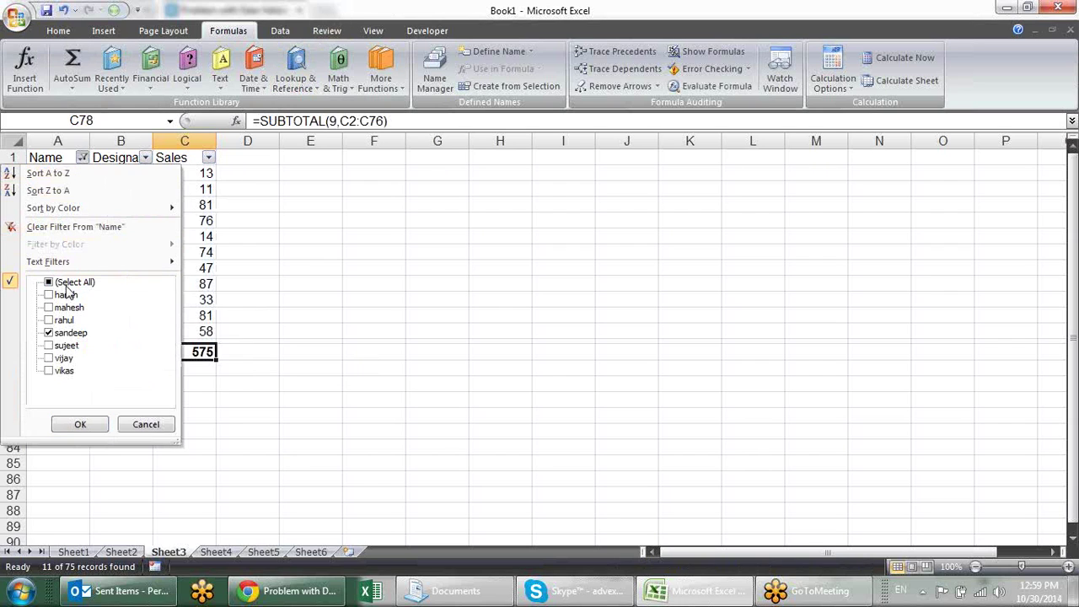
click(48, 333)
click(49, 320)
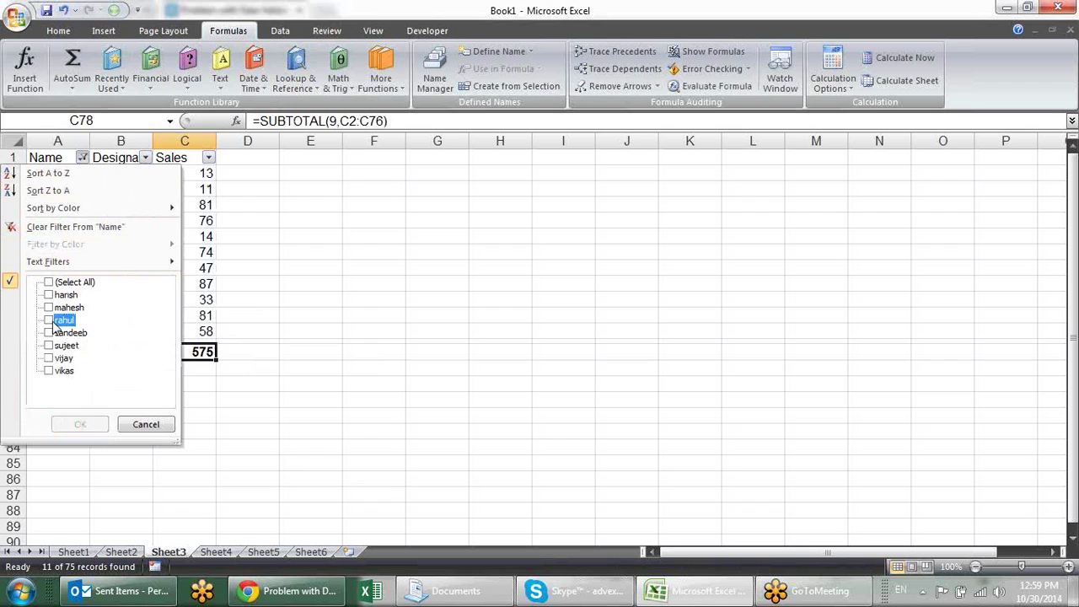
click(80, 424)
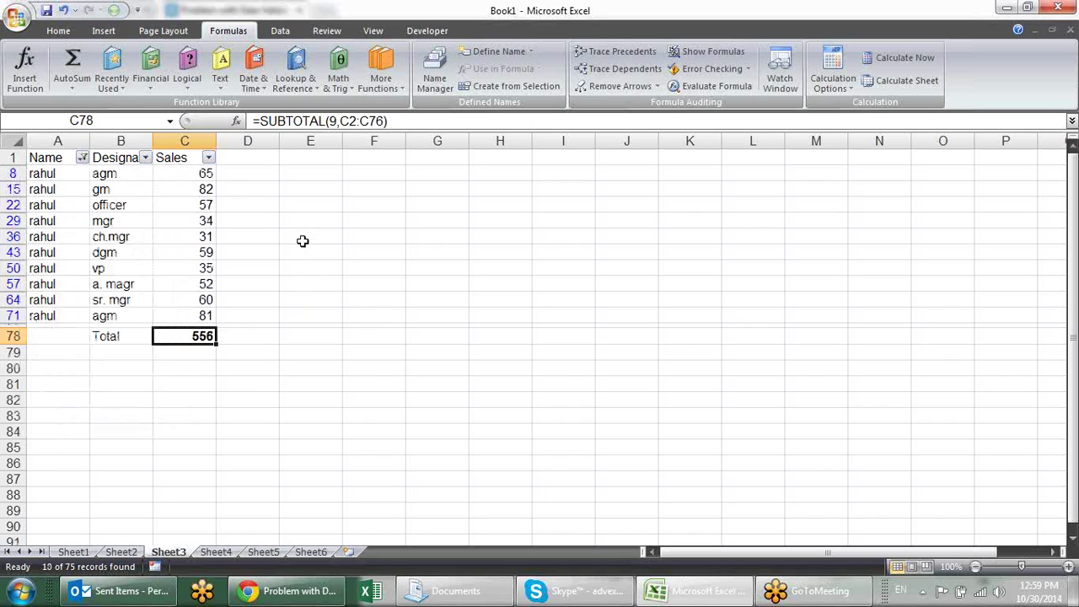
Step: Delete the Total row 78 and enlarge the height of the narrow blank row 77
click(14, 335)
key(ctrl+z)
click(426, 402)
drag(18, 329, 17, 344)
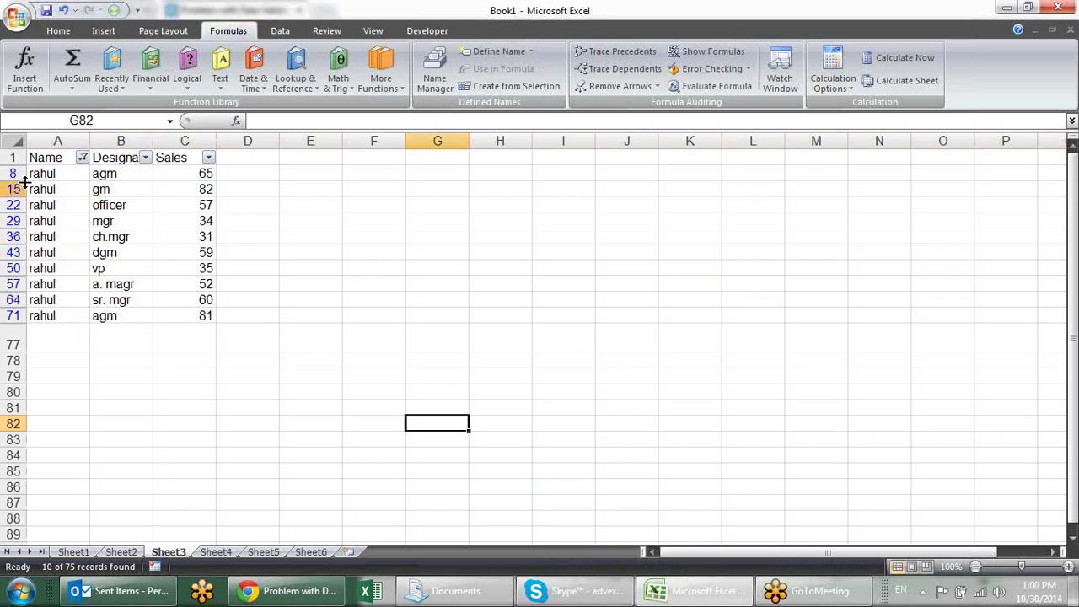
Step: Reselect all names in the Name column filter so every record is listed
click(81, 169)
click(82, 158)
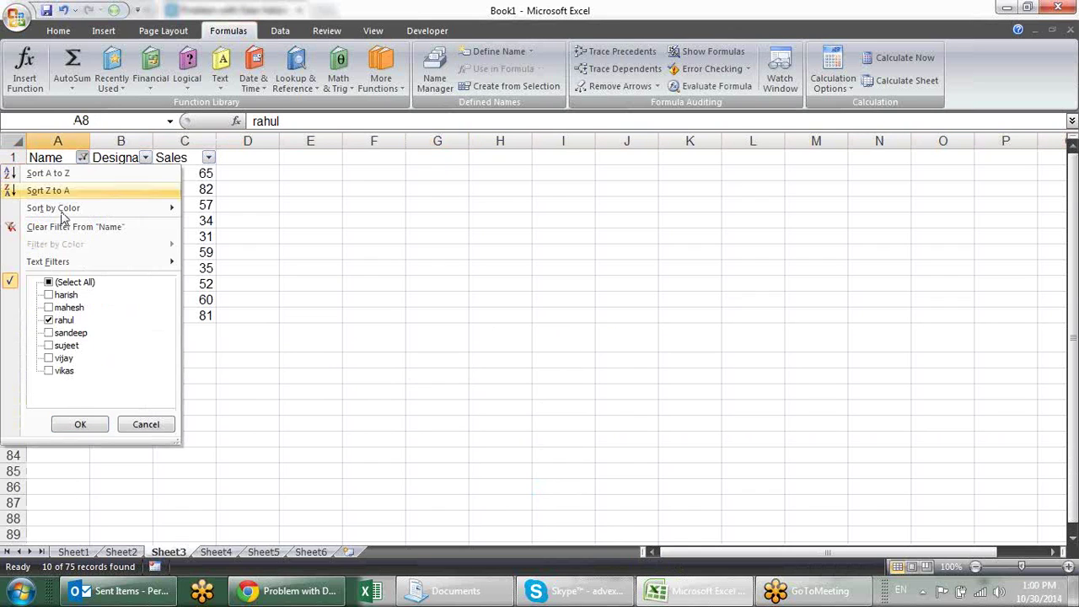
click(61, 284)
click(81, 424)
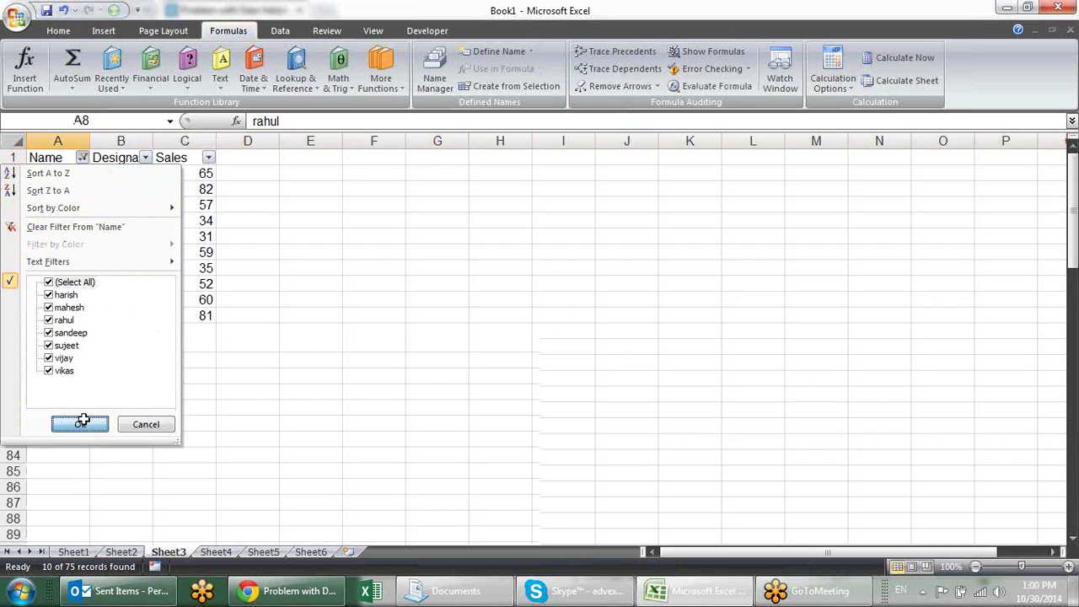
click(522, 234)
click(388, 191)
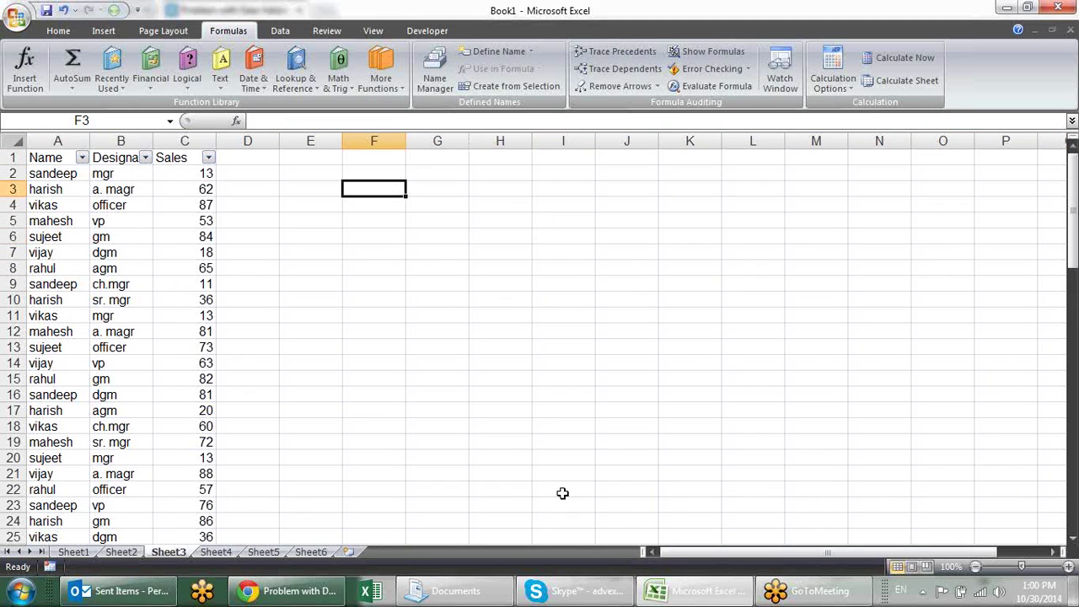
Step: Copy the seven unique names from A2:A8 to G3:G9
drag(73, 174, 59, 270)
key(ctrl+c)
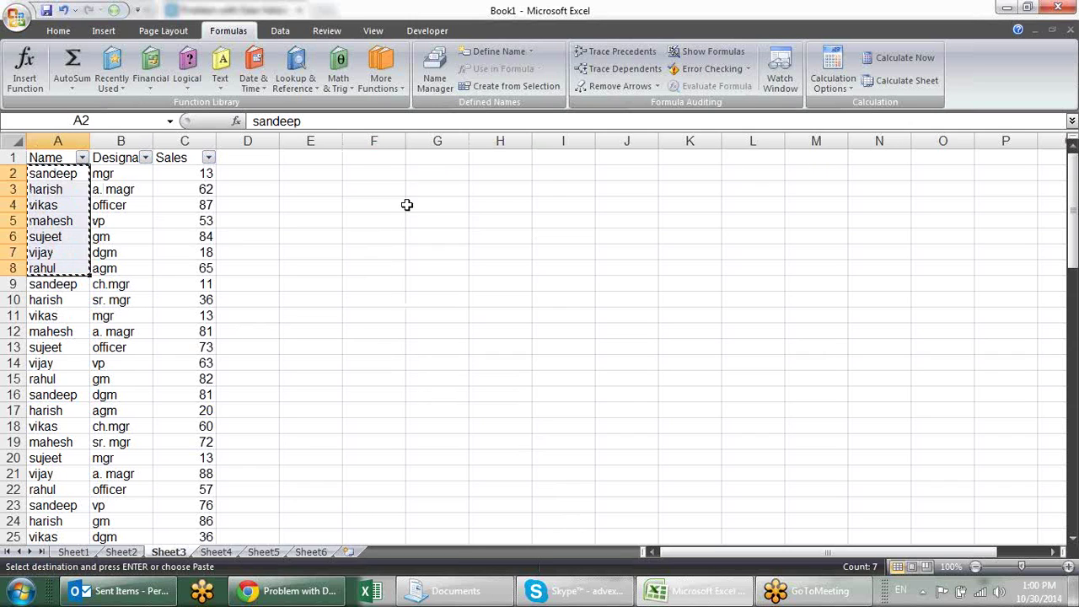
click(424, 187)
key(ctrl+v)
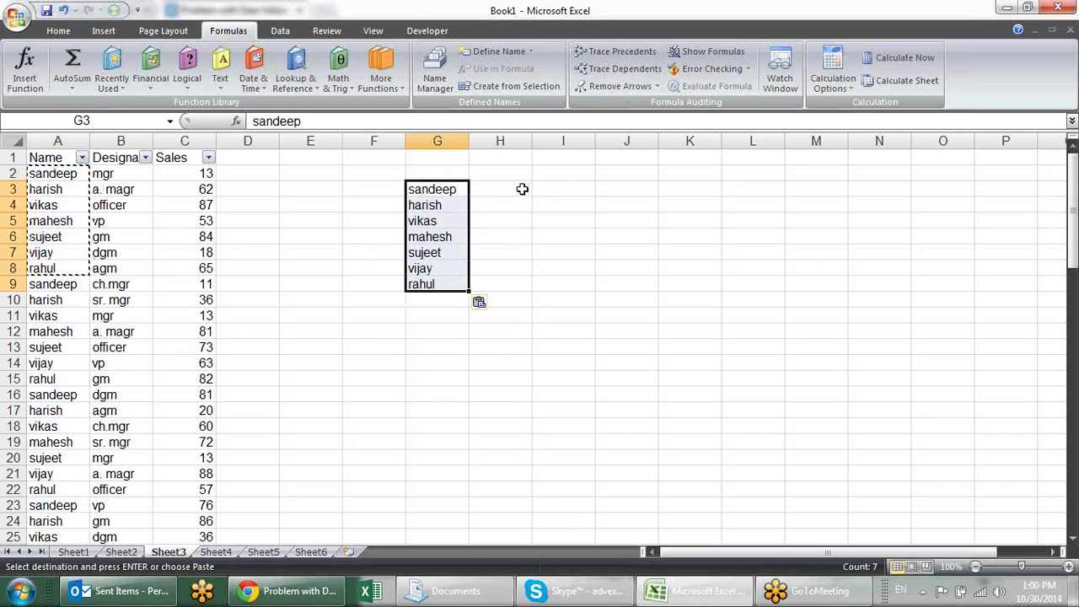
Step: Start a SUMIF formula in H3, beside the first copied name
click(521, 189)
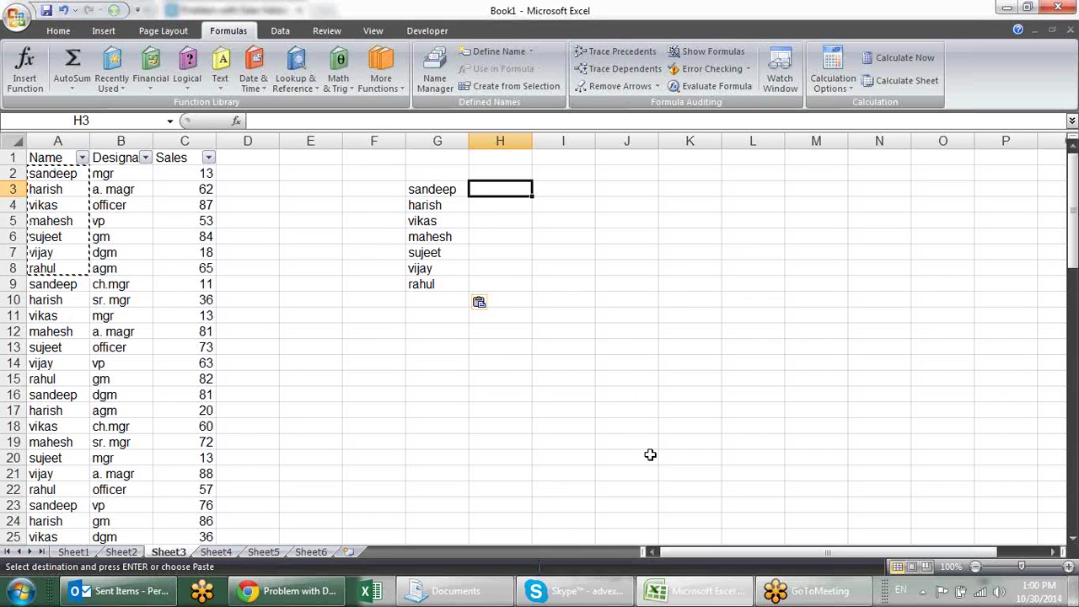
key(Escape)
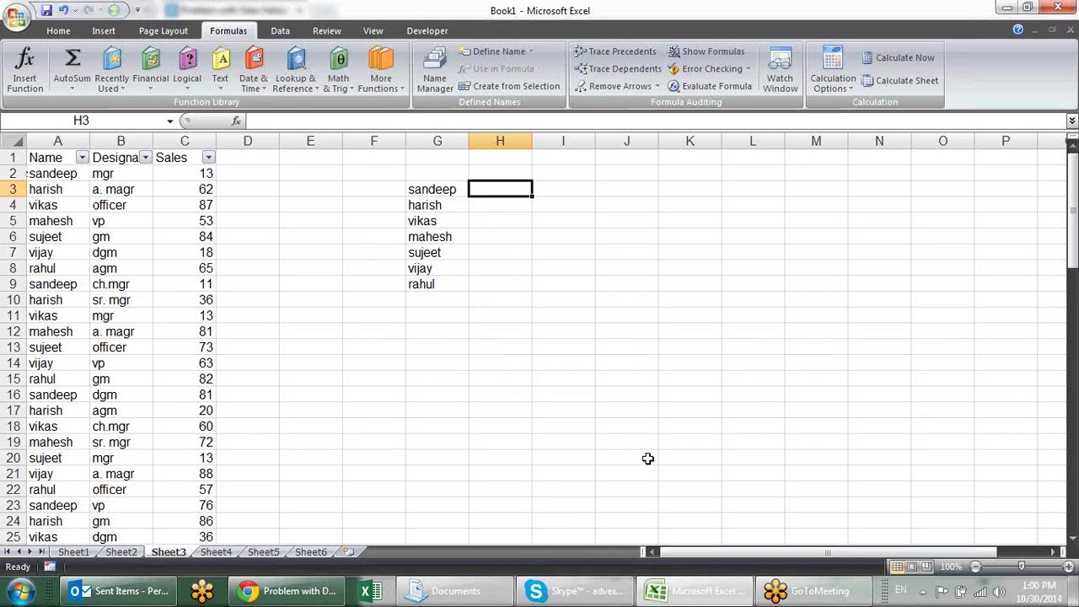
text(=sumif)
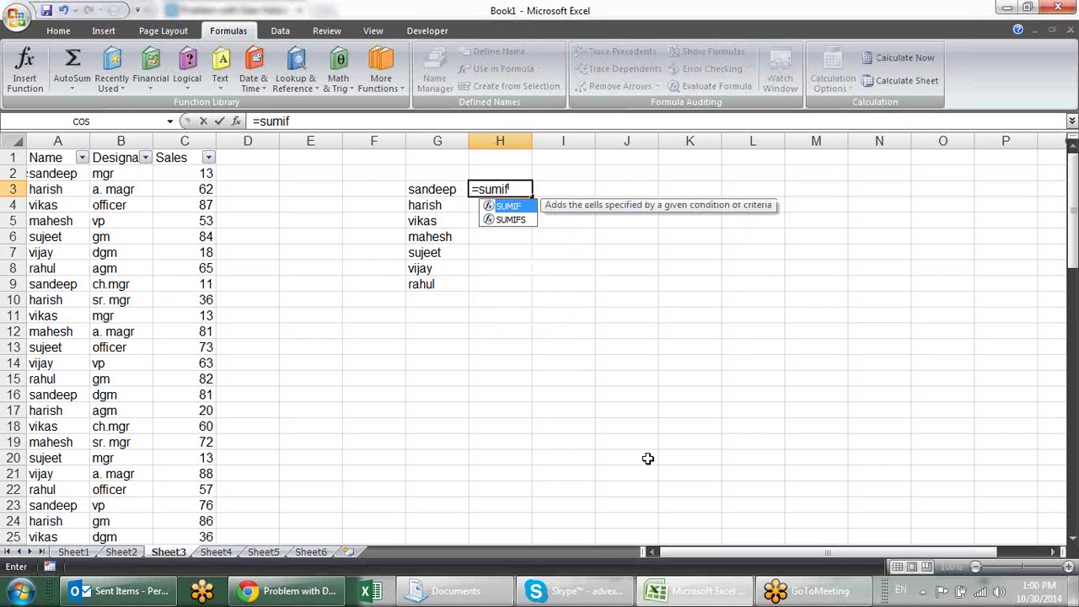
key(Tab)
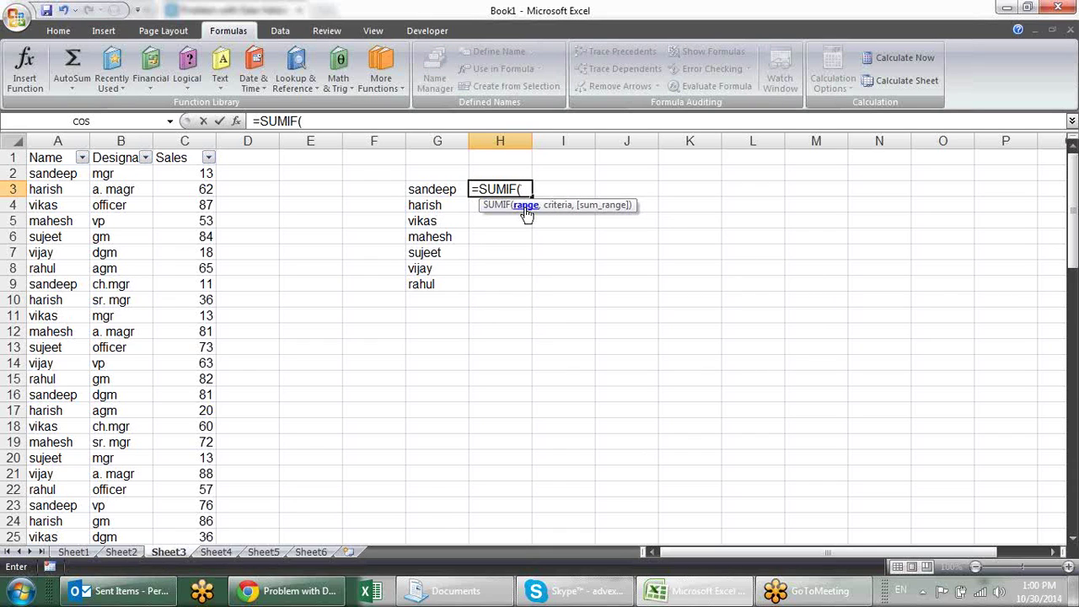
click(206, 141)
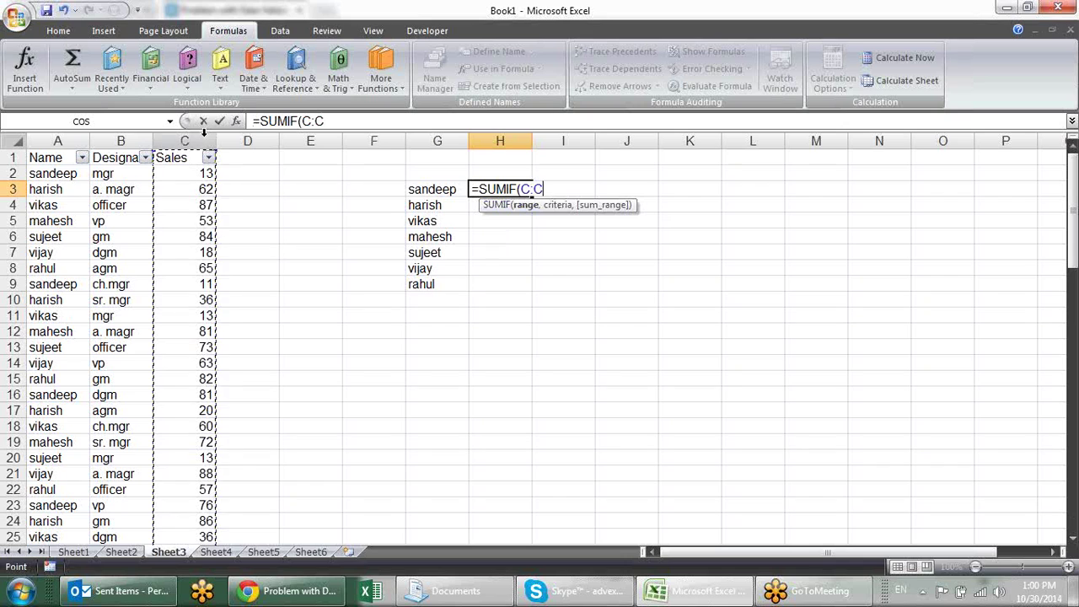
text(,)
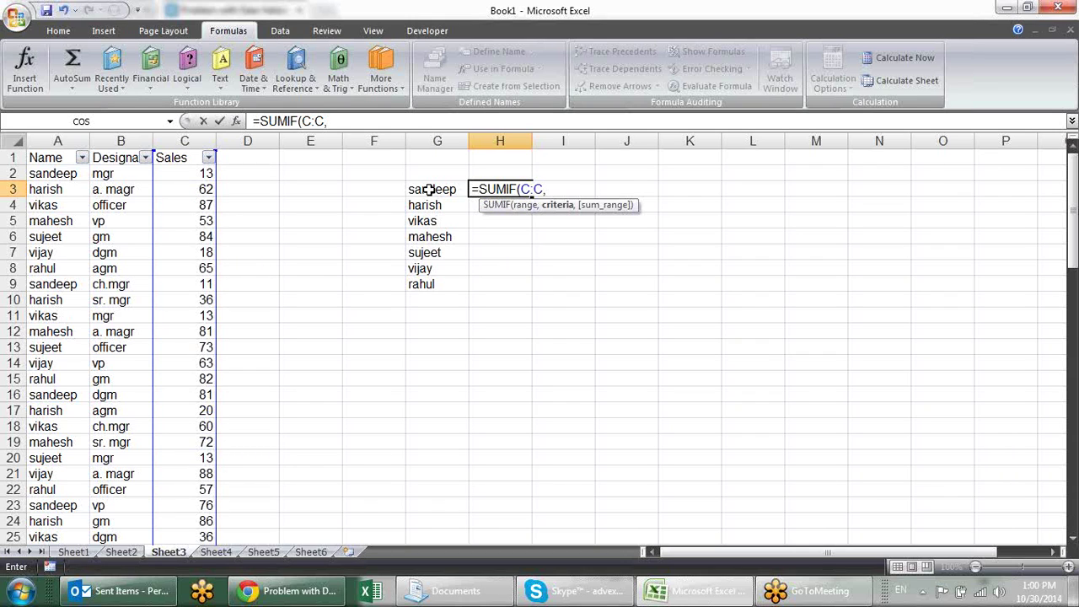
key(BackSpace)
key(BackSpace)
key(BackSpace)
key(BackSpace)
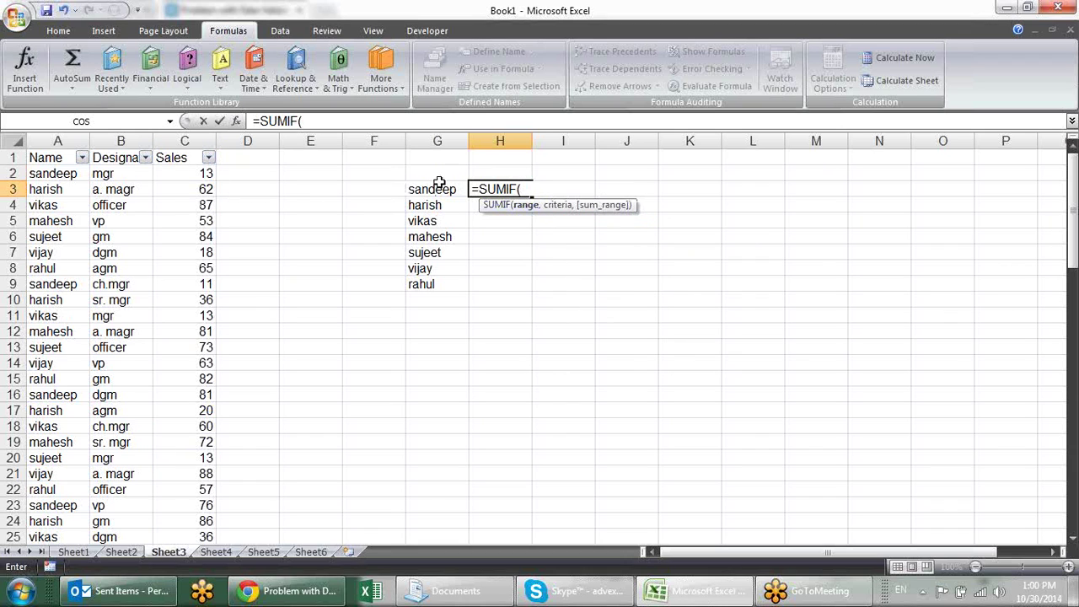
Step: Complete the H3 formula as =SUMIF(A:A,G3,C:C) and fill it down to H9
click(66, 141)
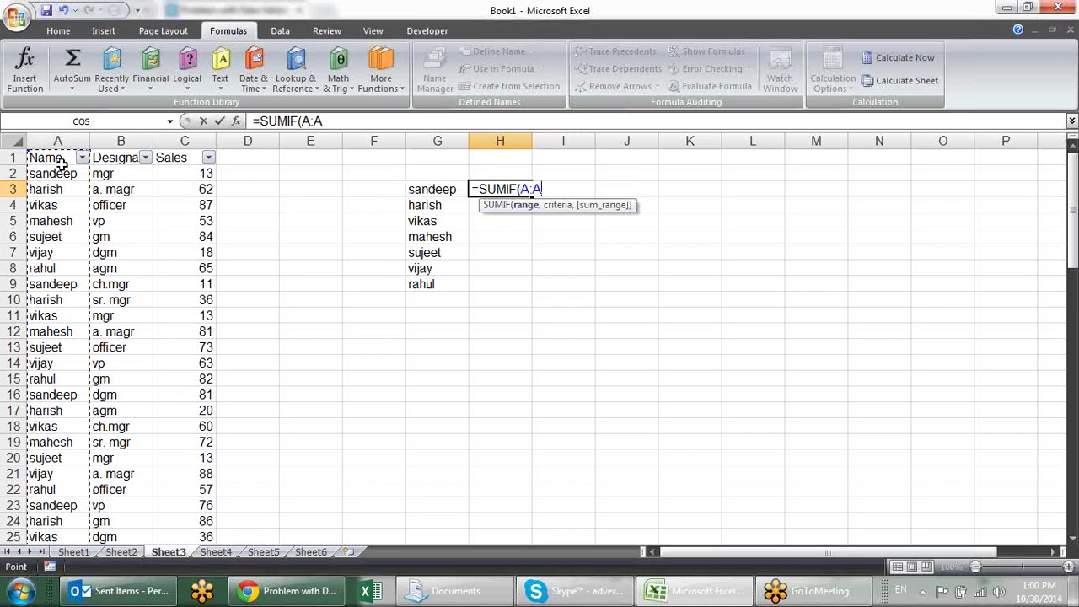
text(,)
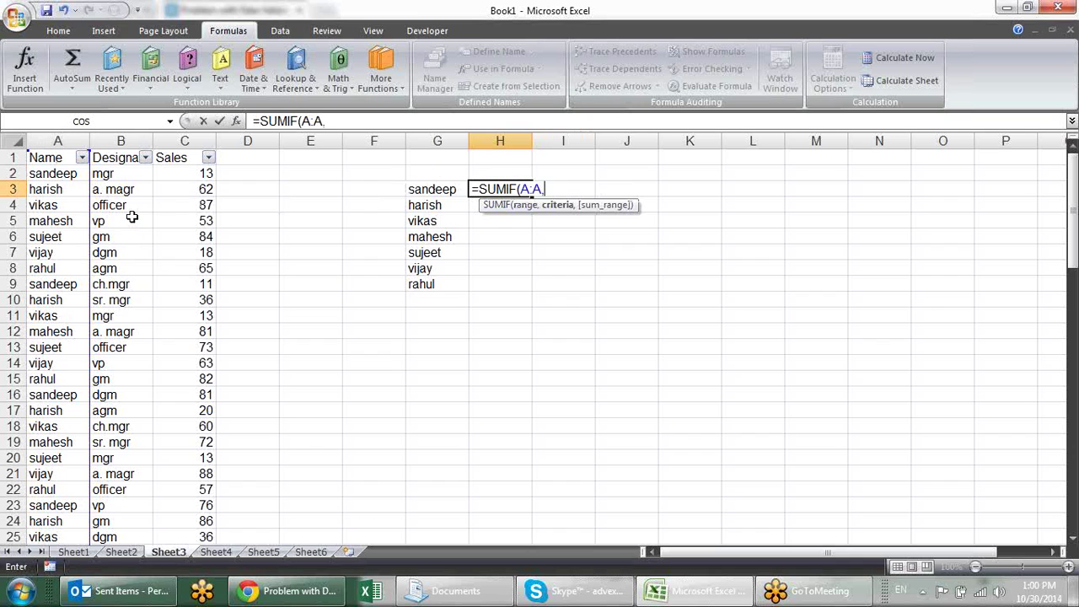
click(429, 189)
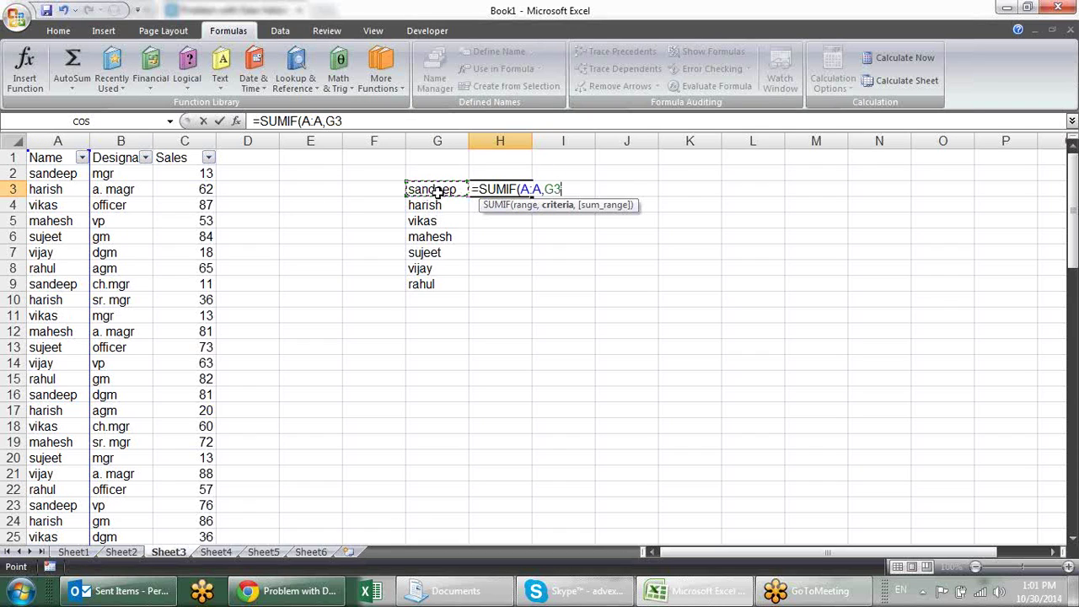
text(,)
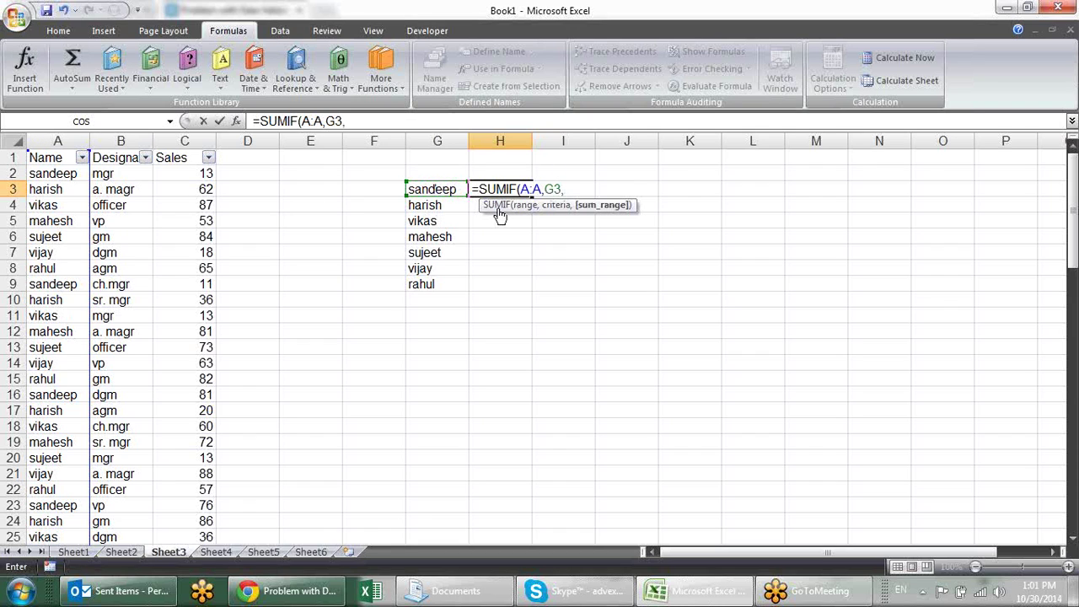
click(198, 136)
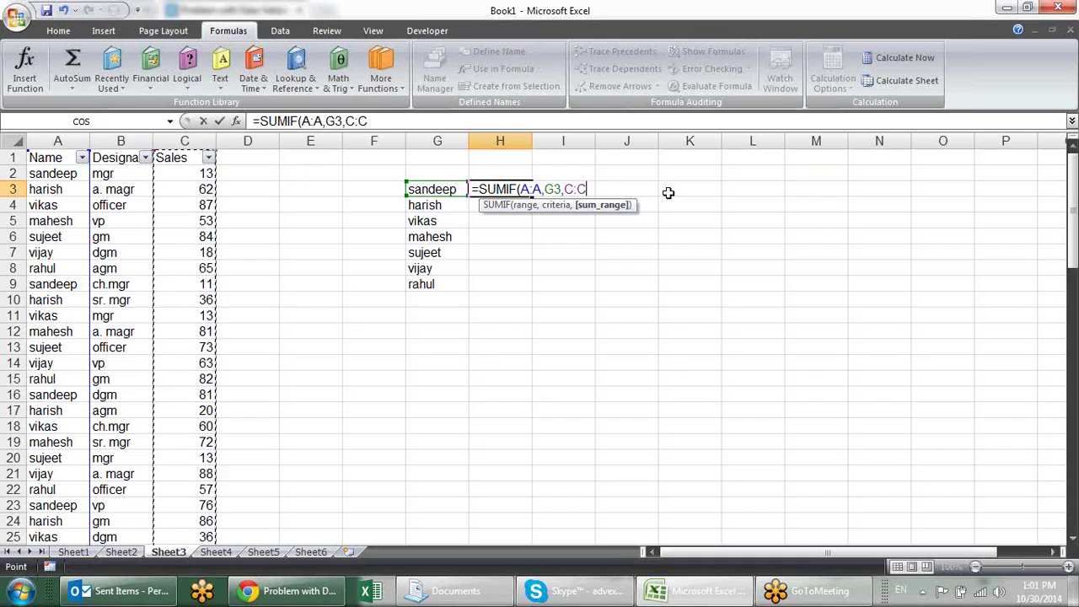
text())
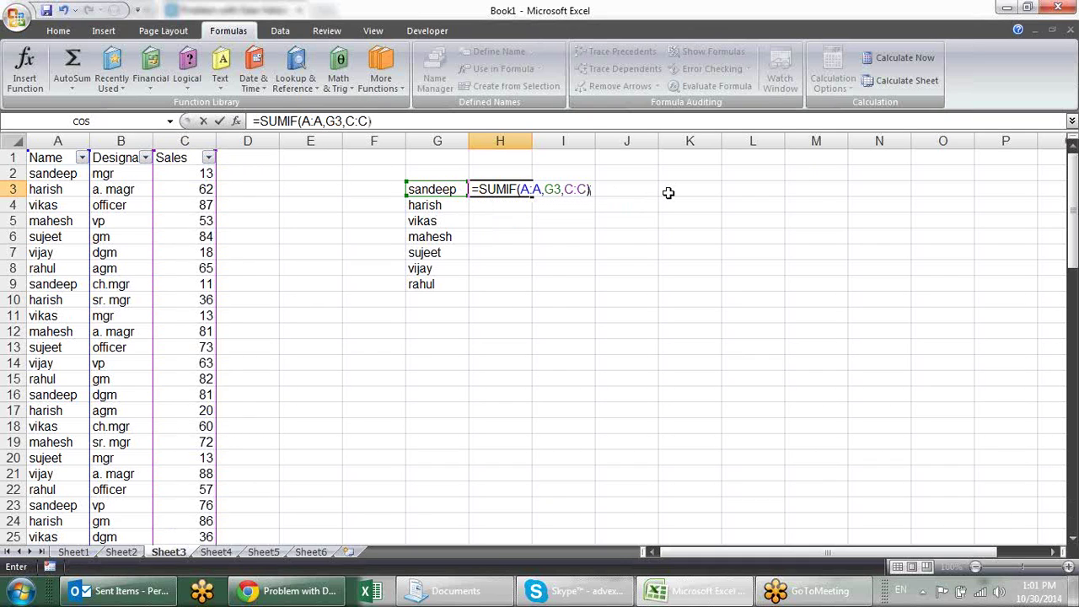
key(Return)
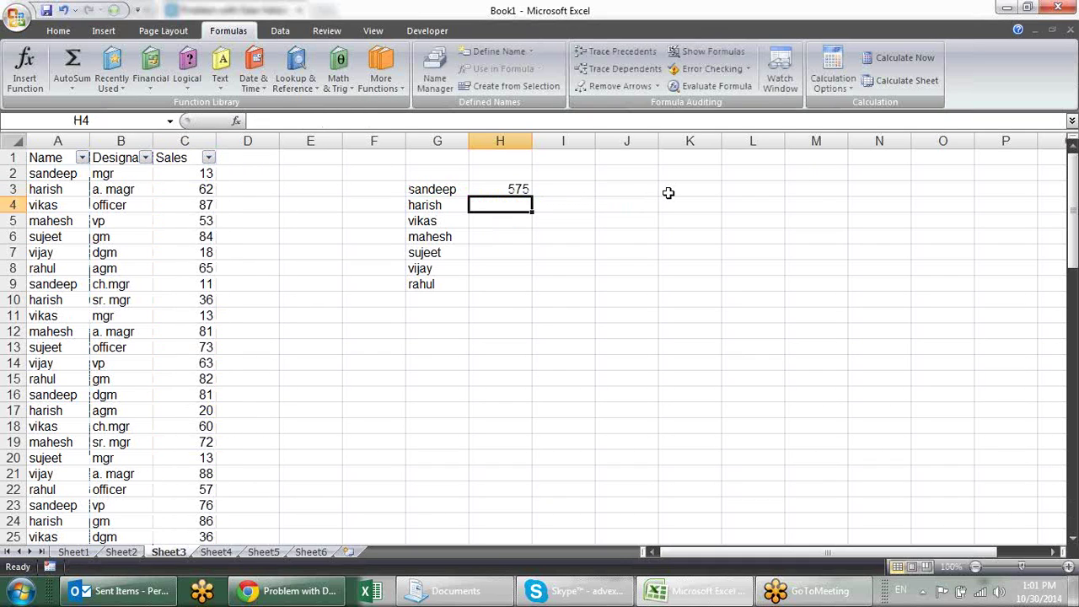
click(524, 189)
drag(537, 193, 534, 289)
Step: Total the name sums in H10 with =SUM(H3:H9) and make the result bold
click(513, 304)
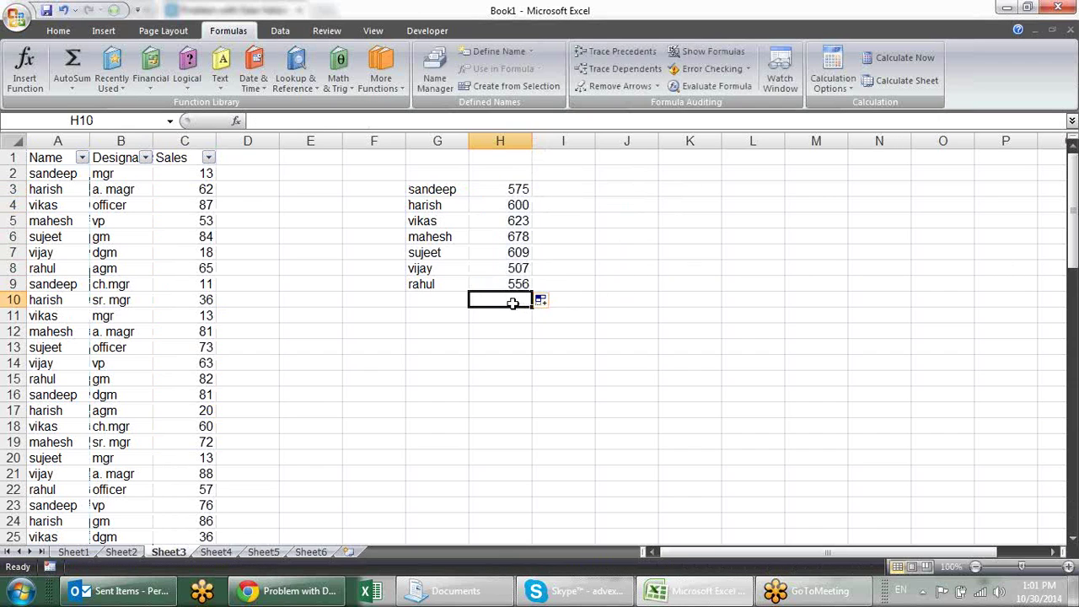
key(alt+equal)
key(Return)
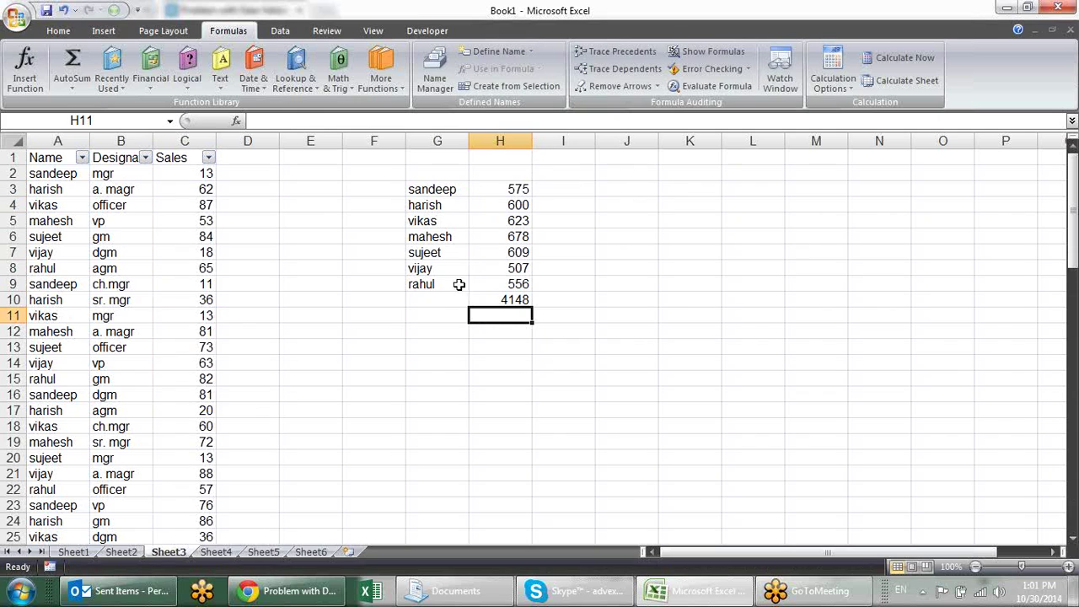
click(504, 300)
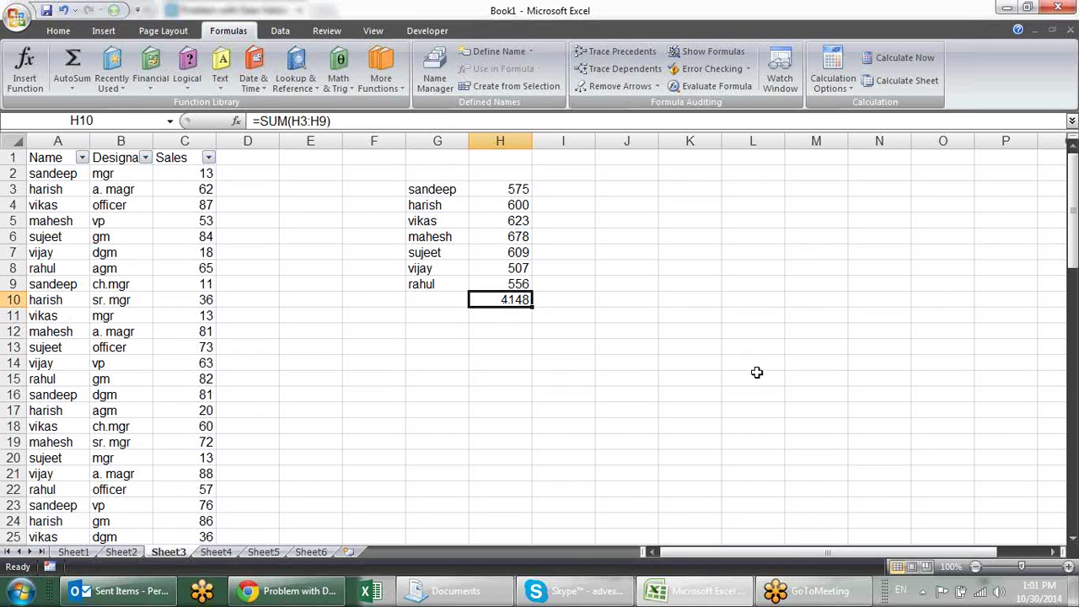
key(ctrl+b)
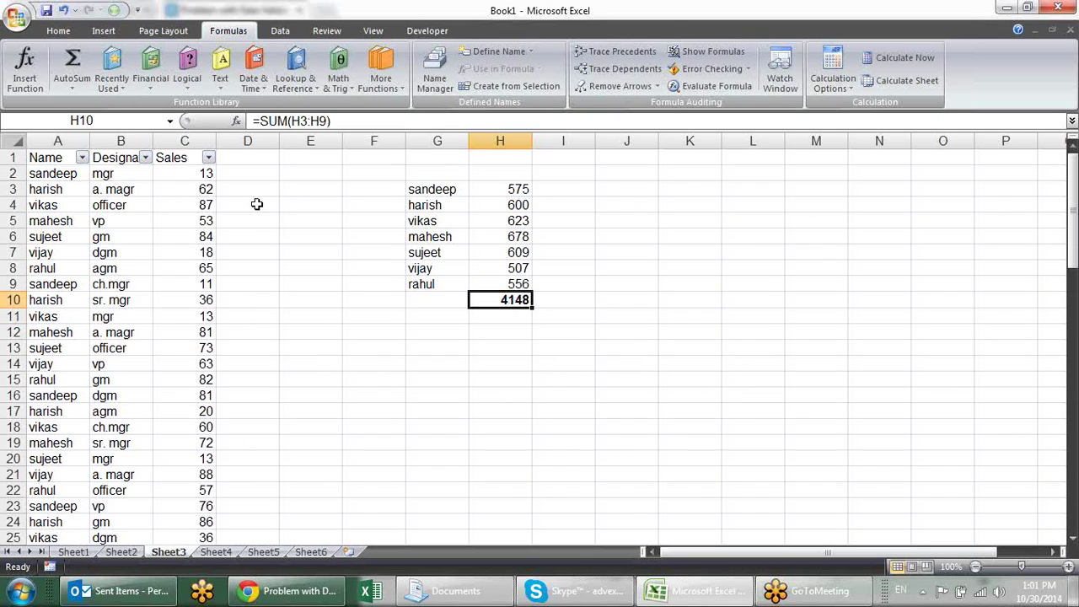
Step: Insert a new column before Sales and give it the header City in C1
click(169, 141)
right_click(169, 141)
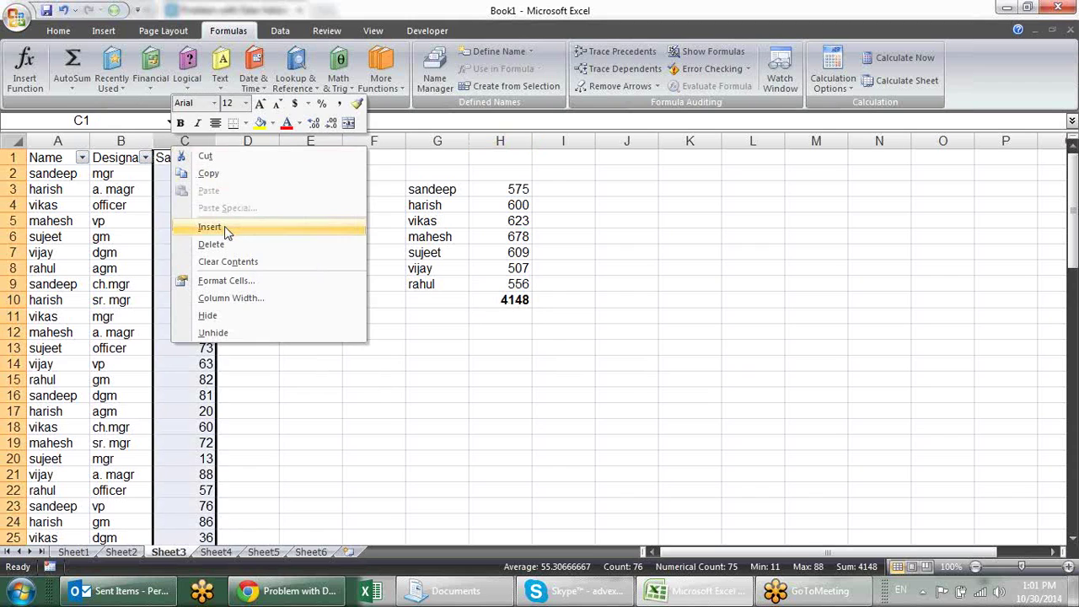
click(224, 227)
click(182, 159)
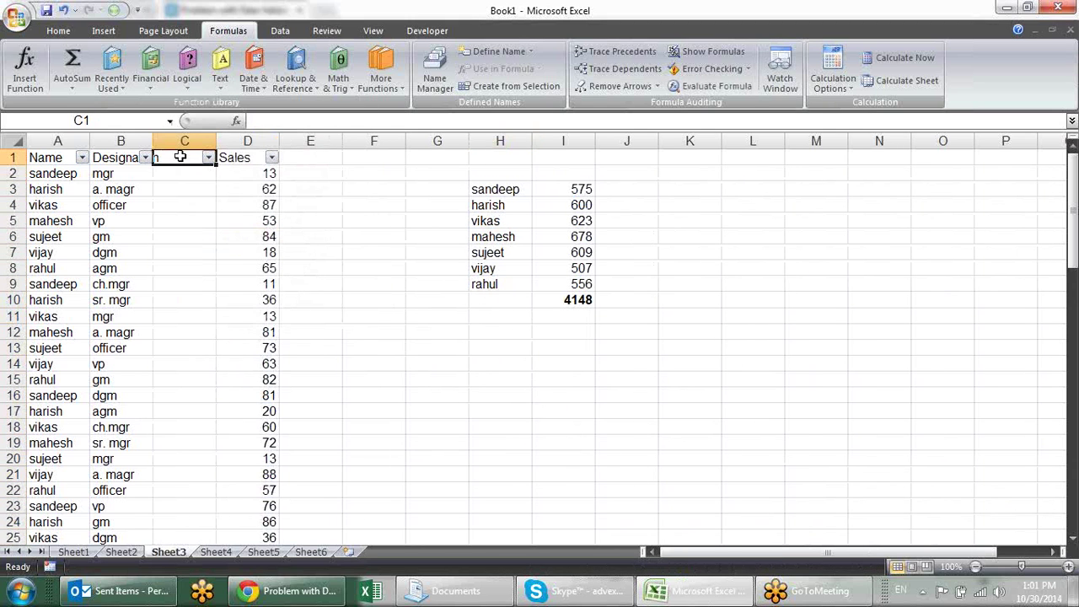
text(City)
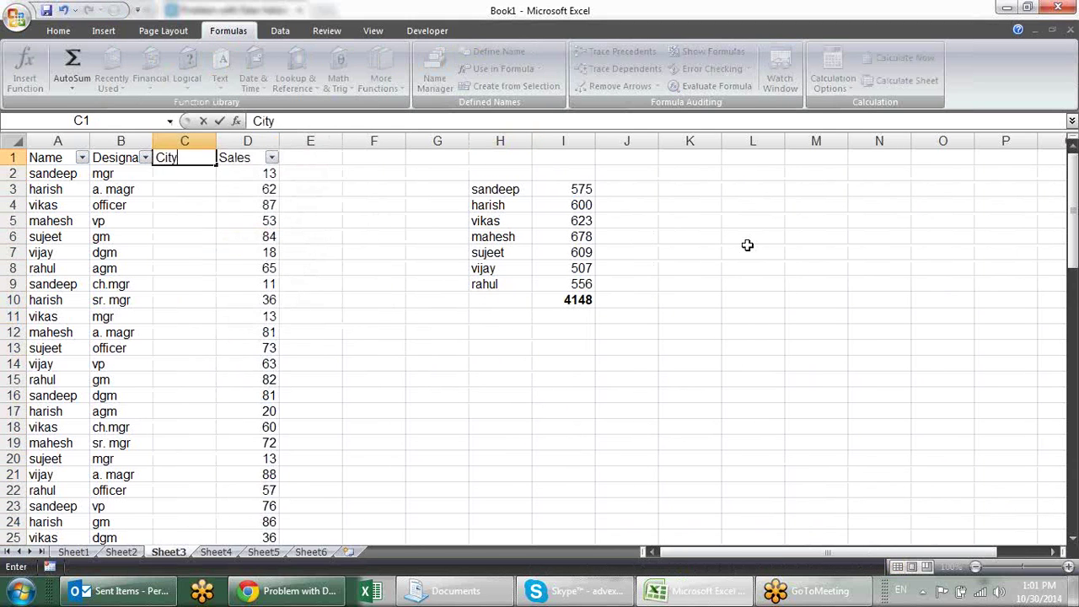
key(Return)
Step: Enter palwal in C2 and fill the city custom list down the City column alongside the data
text(palwal)
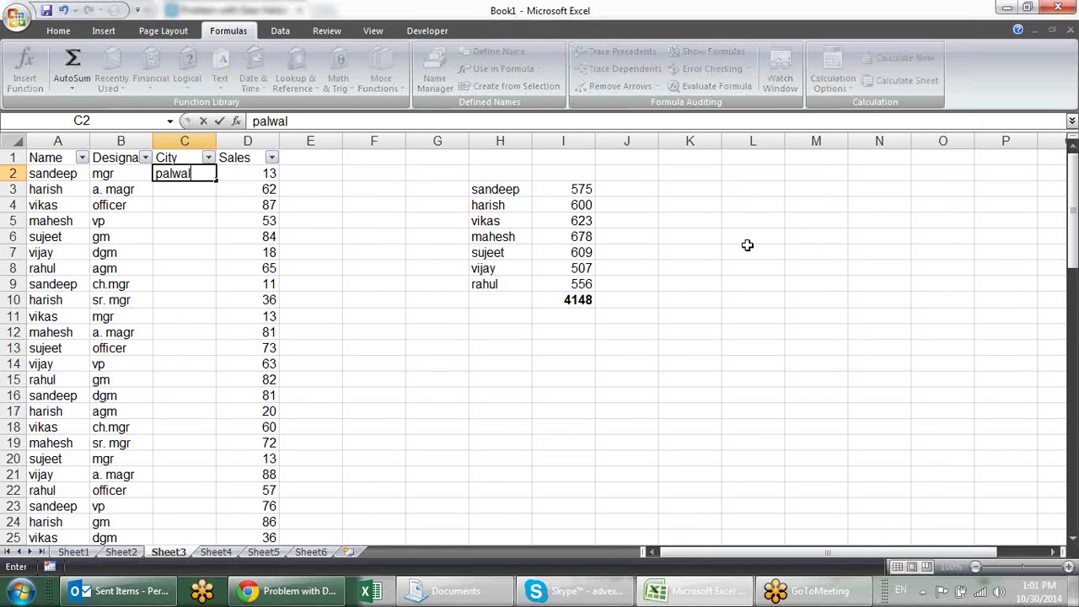
key(Return)
click(206, 175)
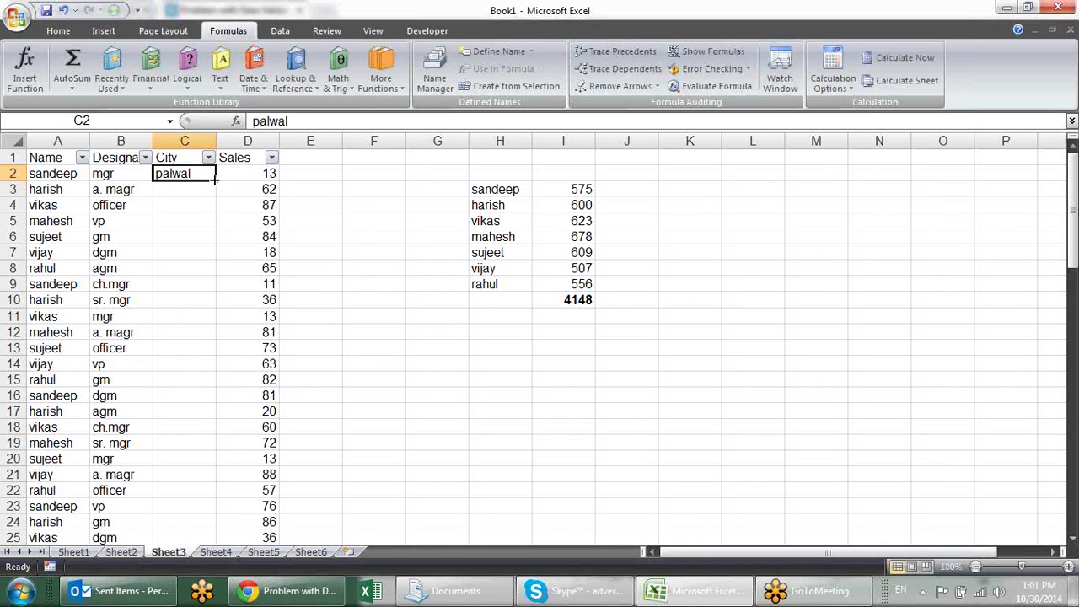
double_click(216, 180)
click(449, 220)
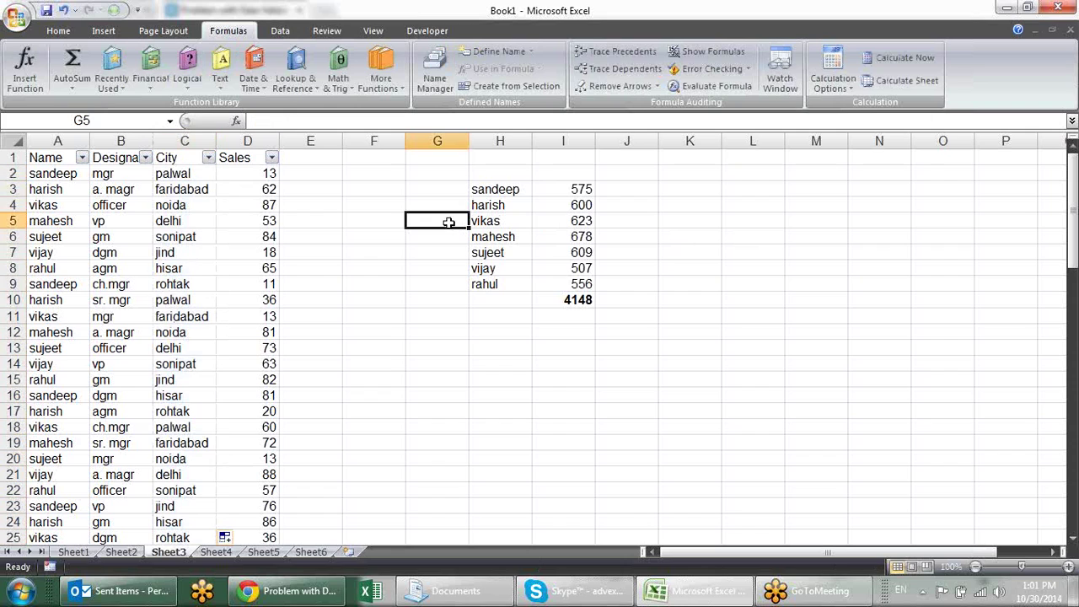
click(540, 189)
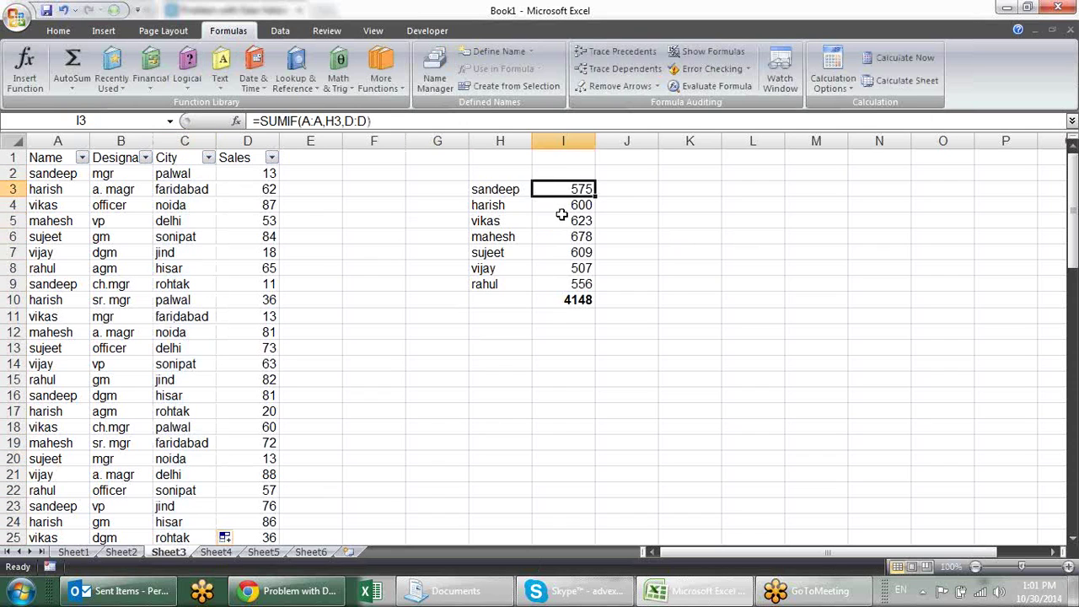
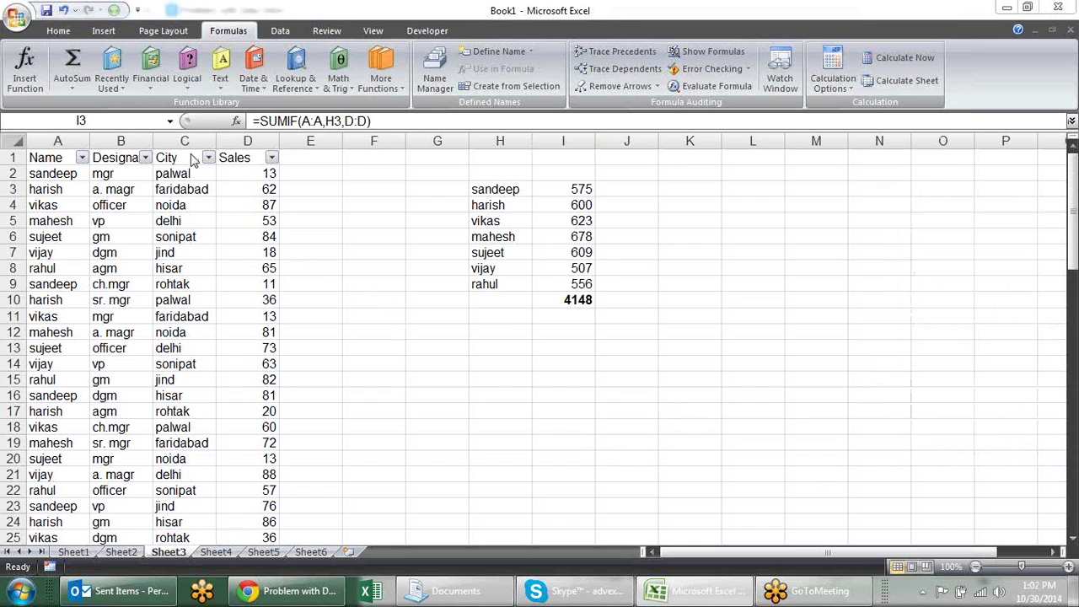
Step: Review the references of the SUMIF formula in I3 and check the first entry in the City column
key(F2)
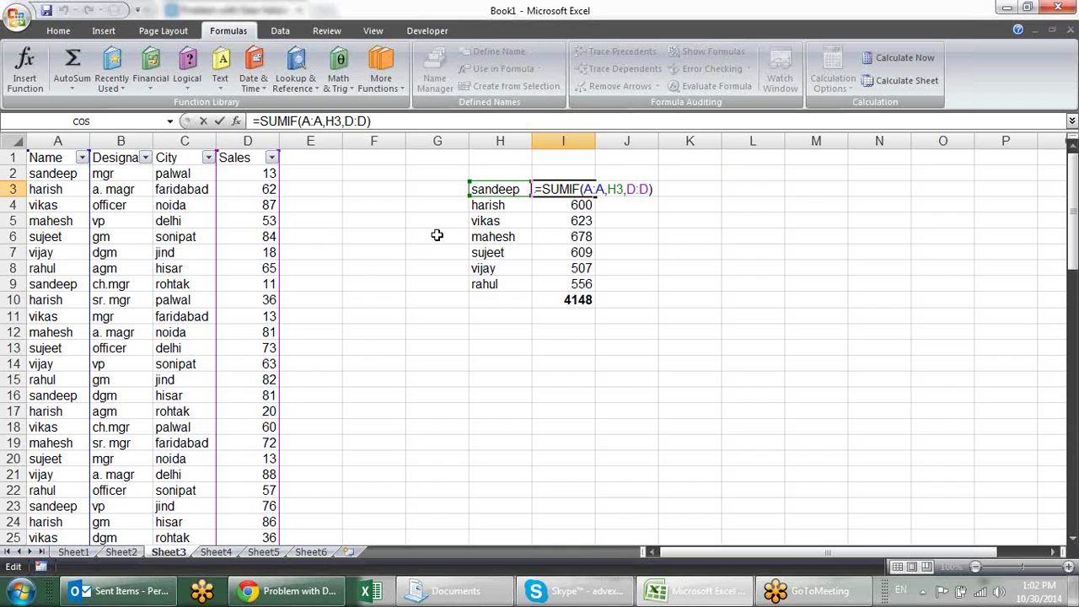
key(ctrl+Return)
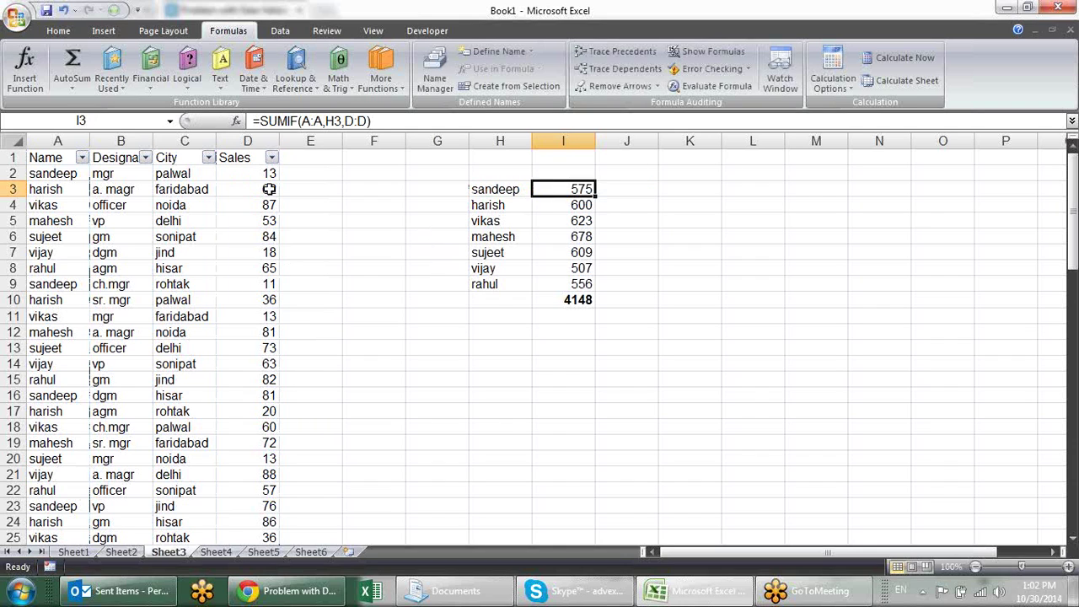
click(199, 175)
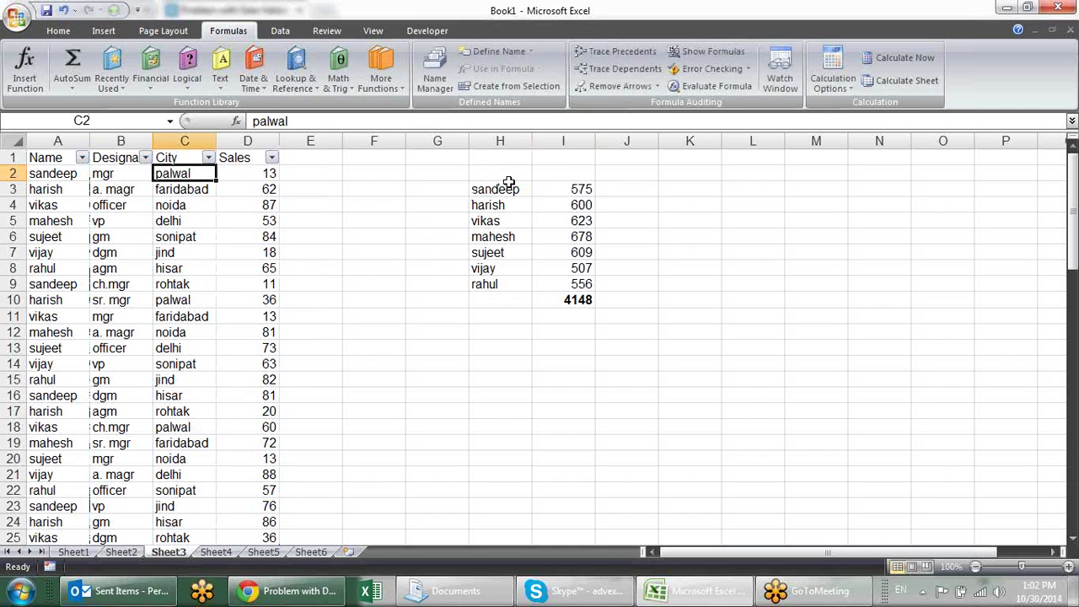
Step: Insert a blank column between the summary names and their SUMIF totals, and enter palwal in I3
right_click(561, 141)
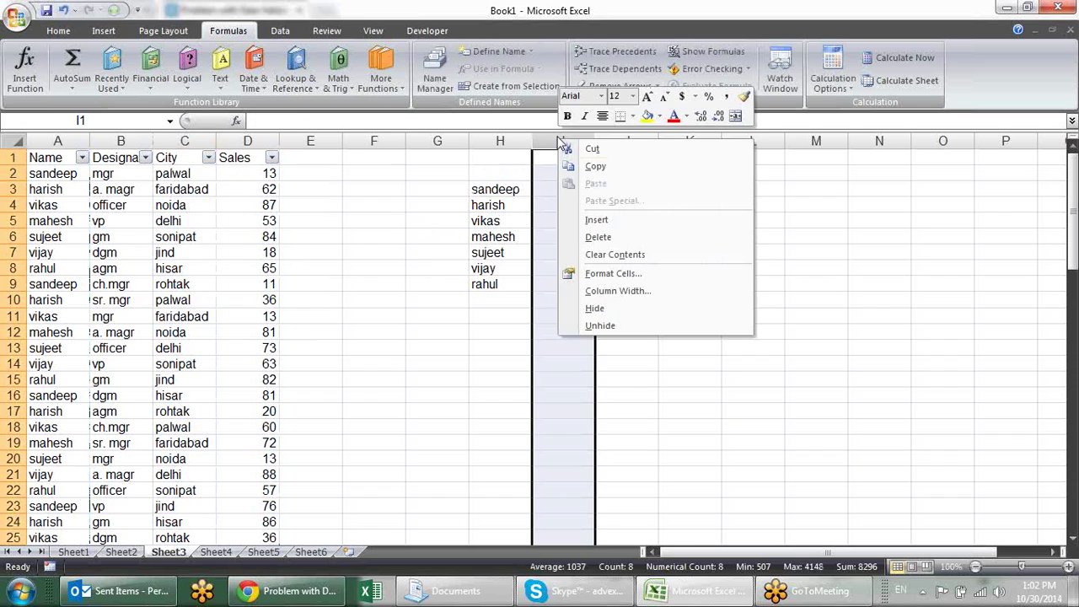
click(590, 221)
click(559, 191)
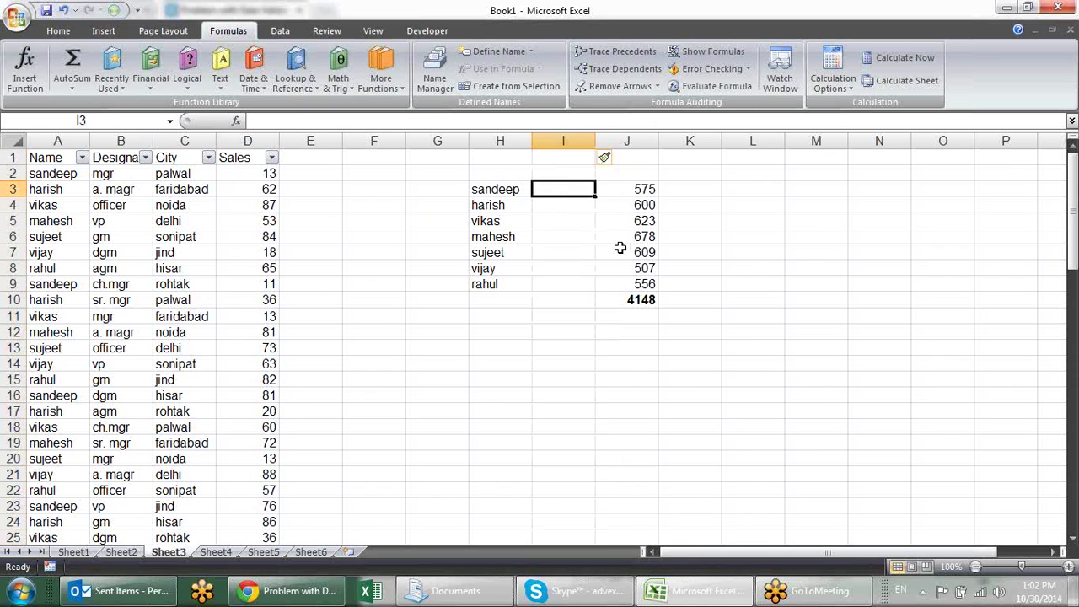
text(Pal)
key(BackSpace)
key(BackSpace)
key(BackSpace)
text(palwal)
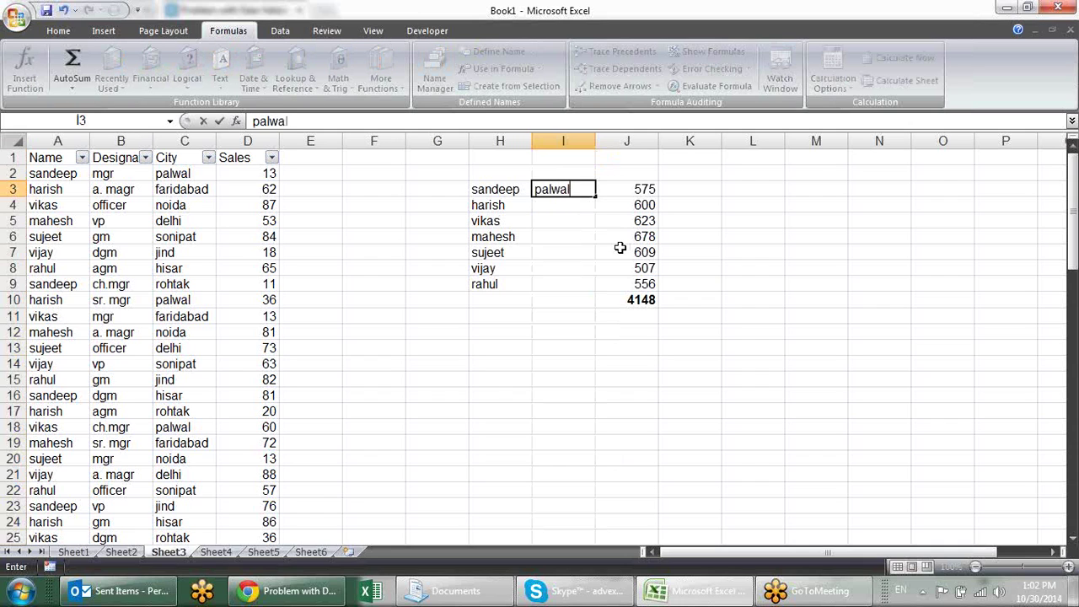
key(Return)
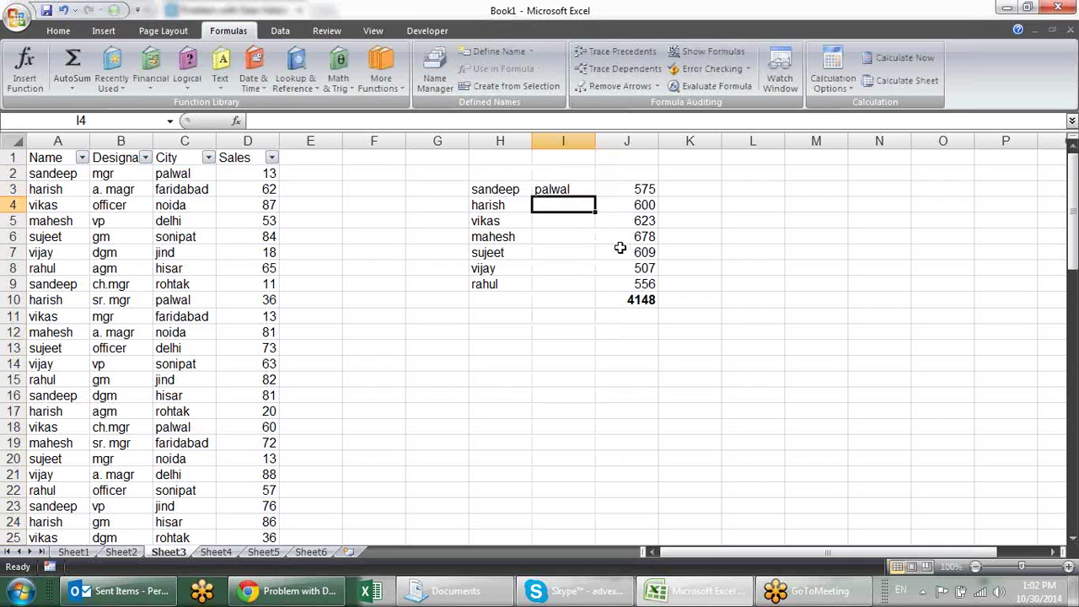
Step: Inspect the arguments of the SUMIF formula in J3 without changing it
click(641, 190)
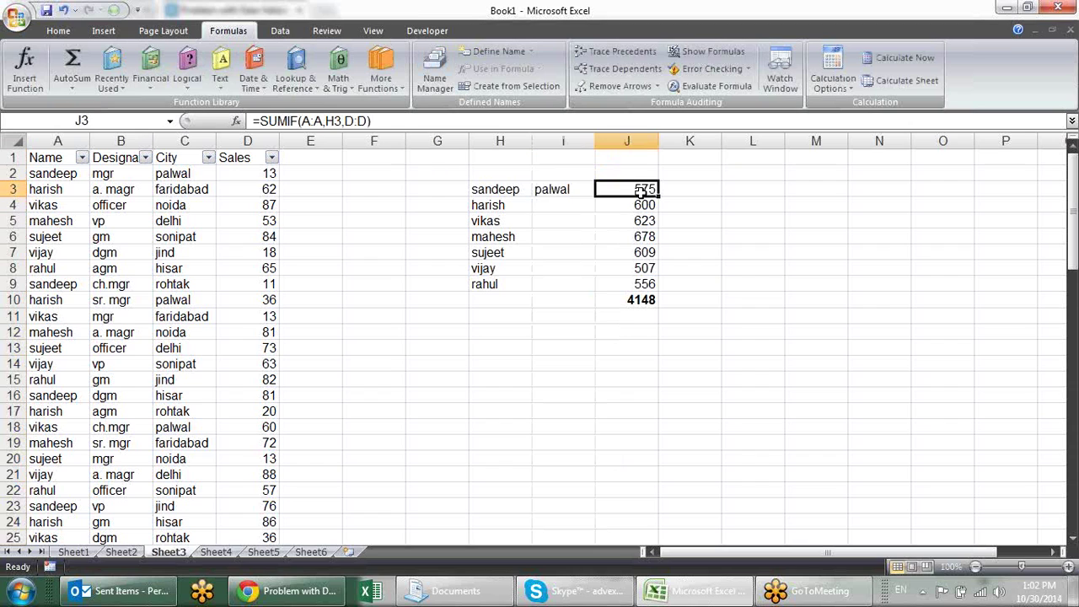
double_click(640, 190)
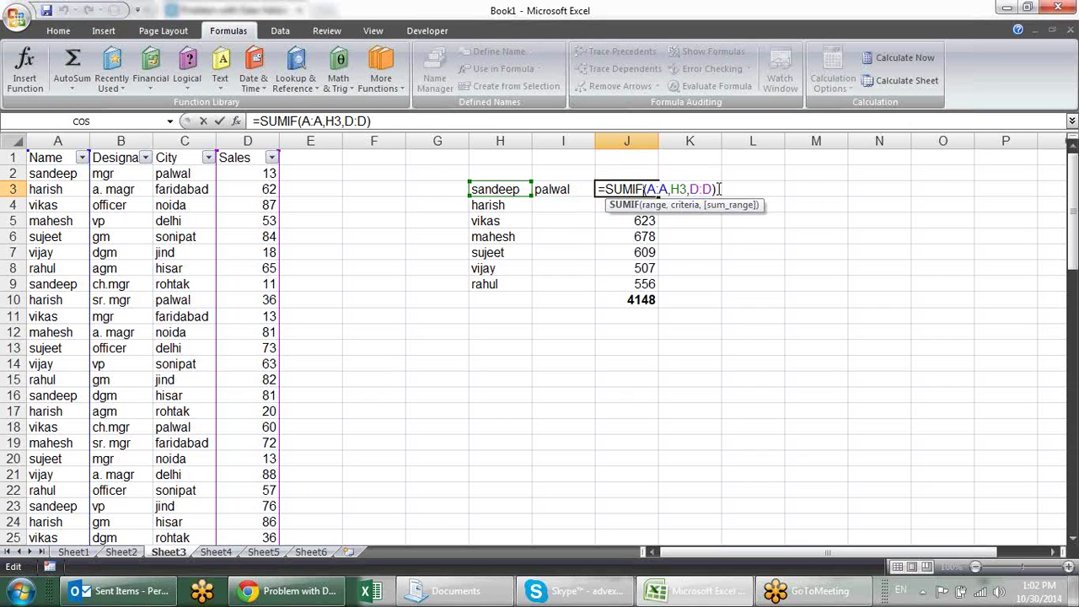
key(Escape)
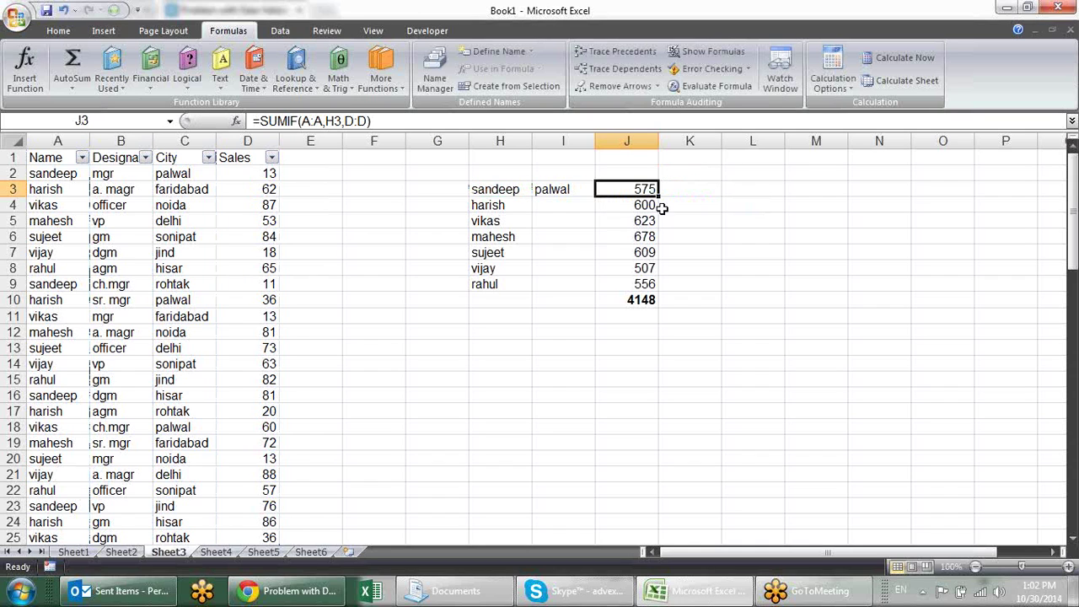
Step: Start a SUMIFS formula in K3 with the Sales column D:D as the sum range
click(689, 189)
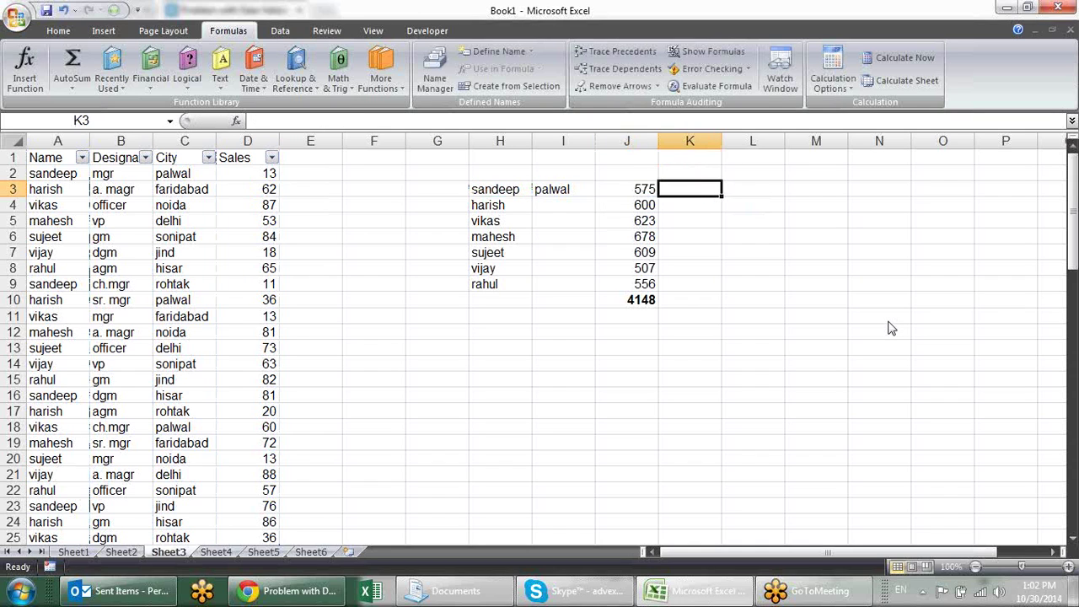
text(=sumif)
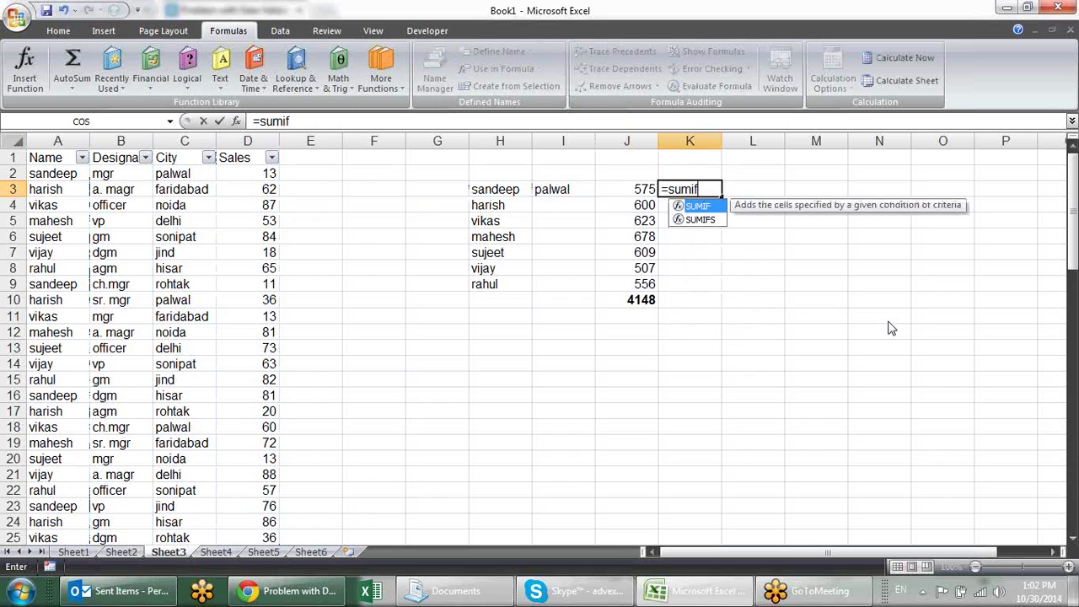
key(Down)
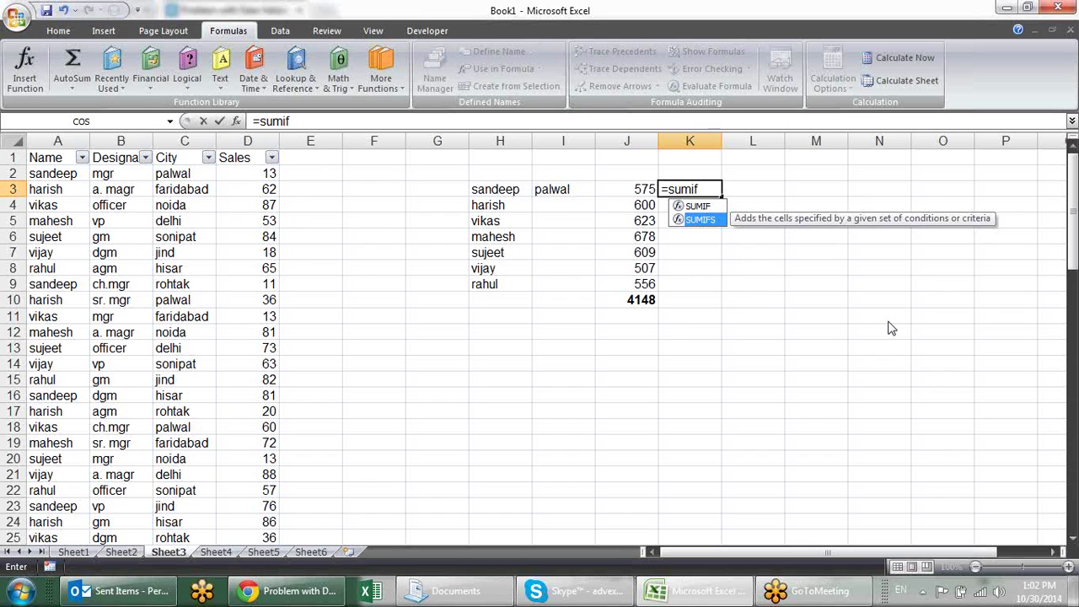
key(Tab)
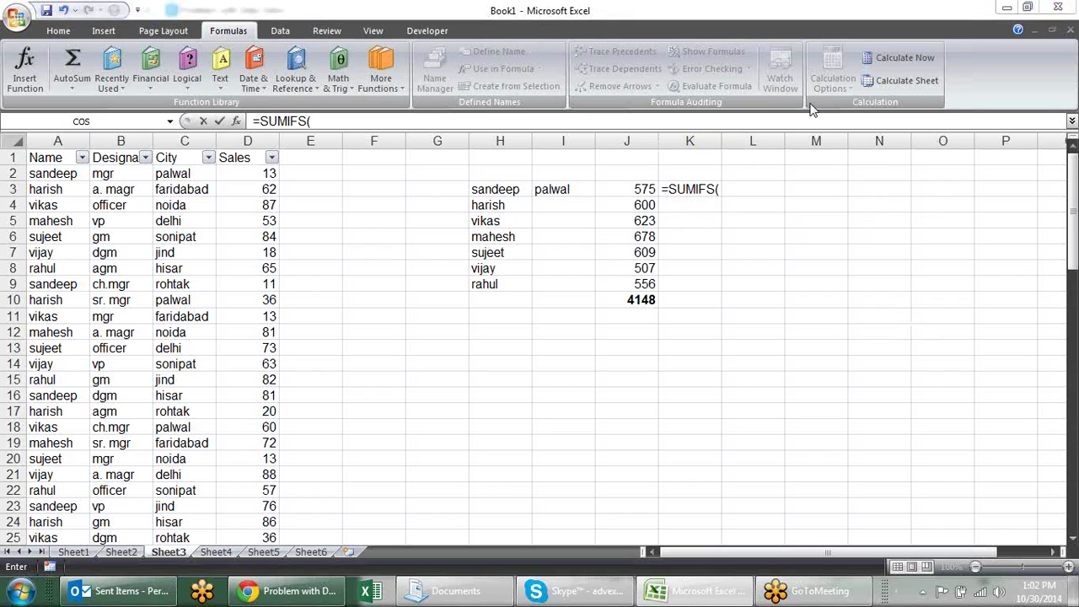
click(723, 192)
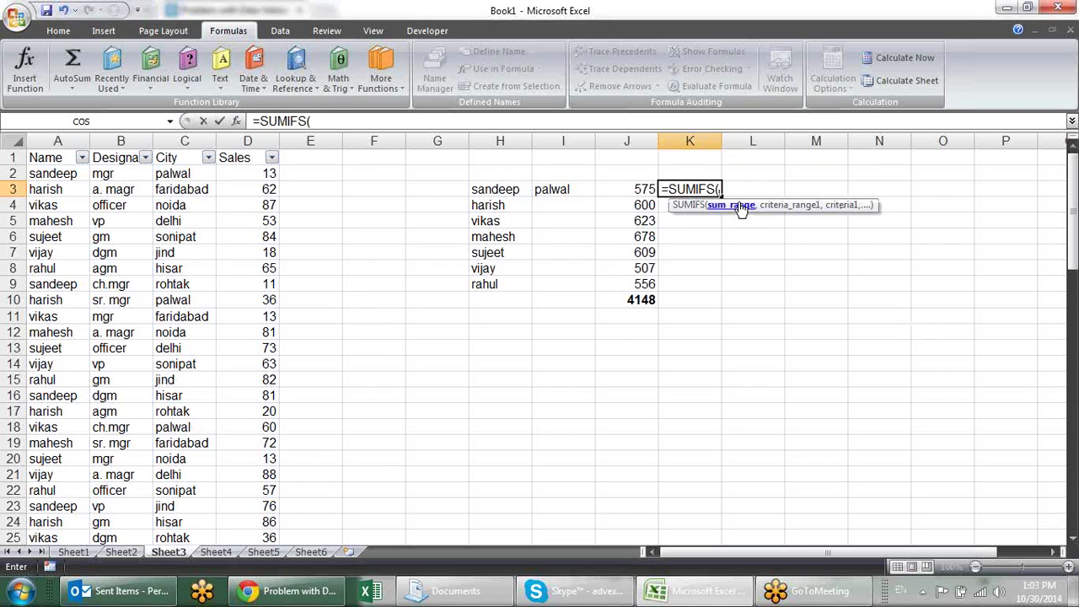
click(257, 140)
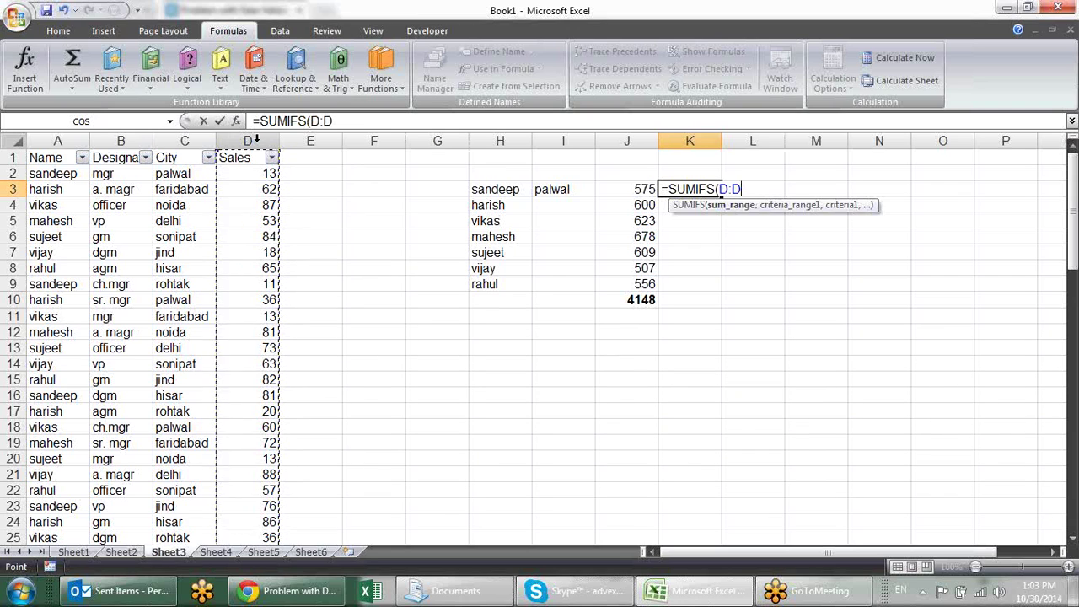
text(,)
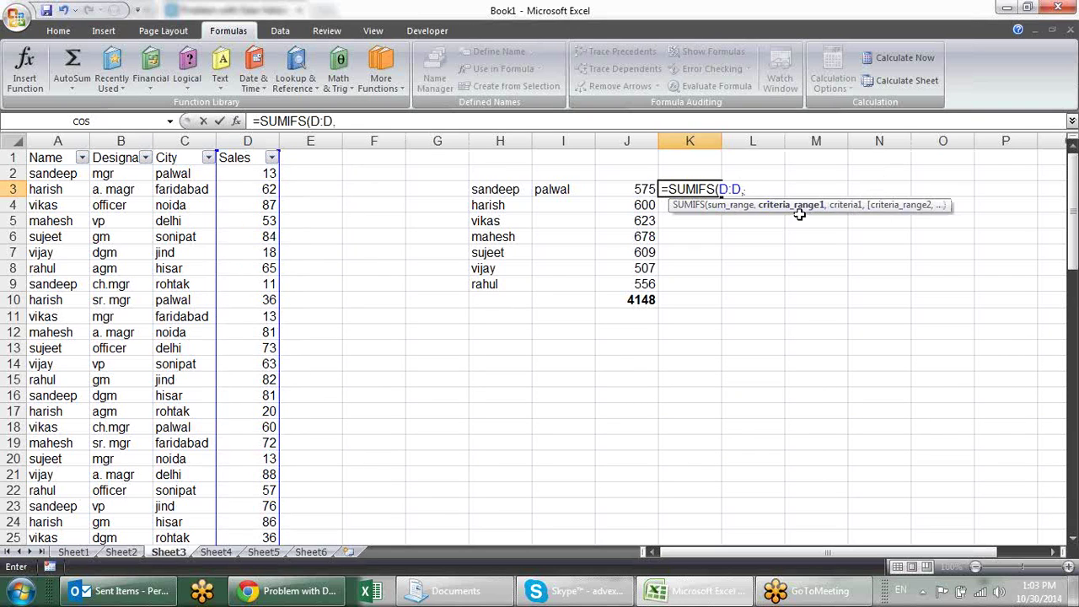
Step: Complete the K3 formula as =SUMIFS(D:D,A:A,H3,C:C,I3), matching the name and city criteria
click(61, 140)
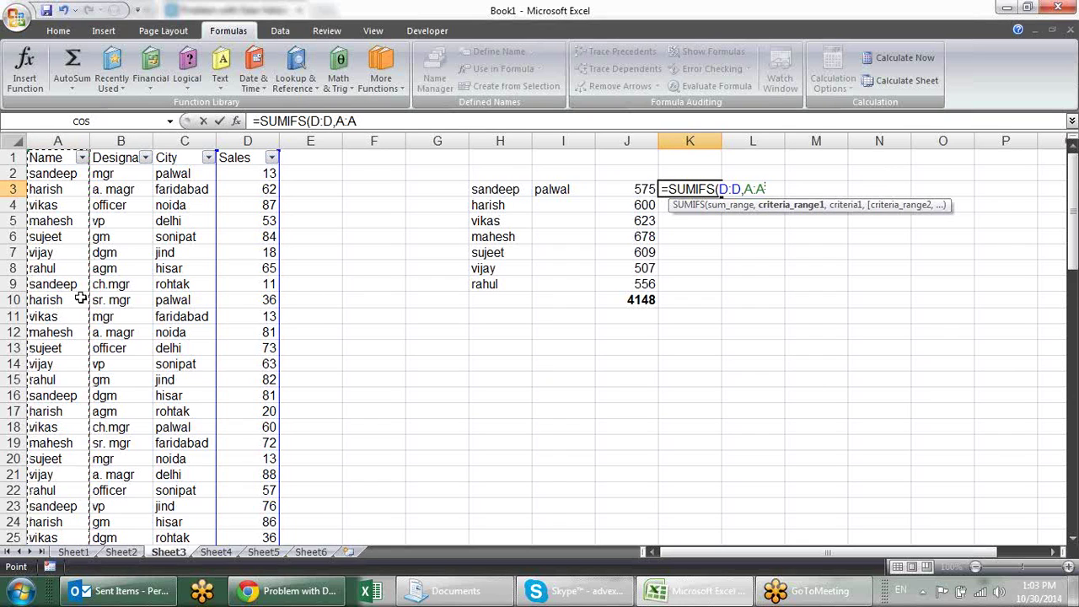
text(,)
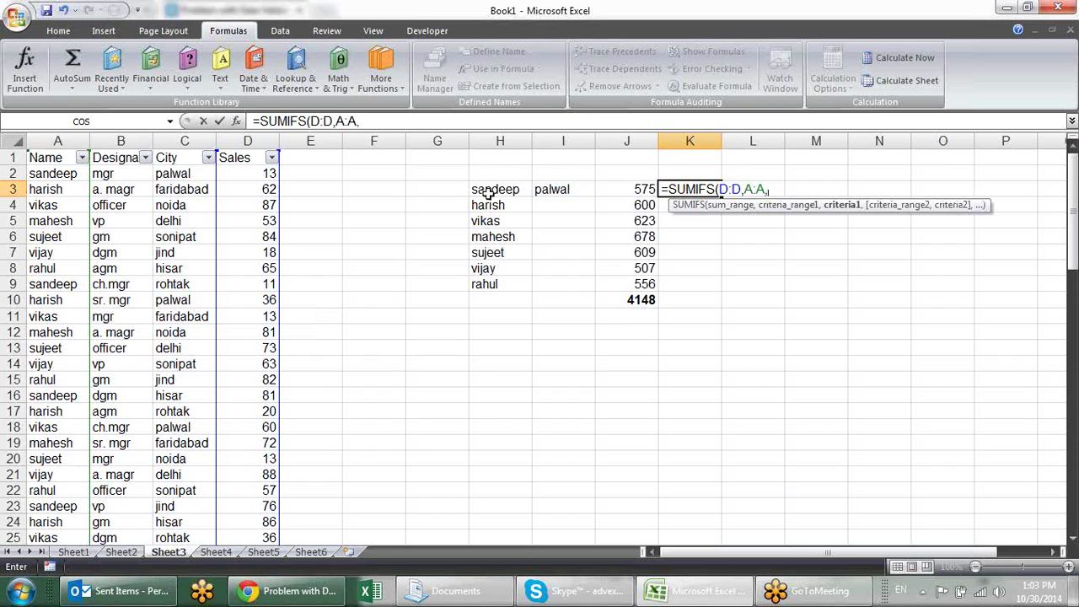
click(518, 189)
text(,)
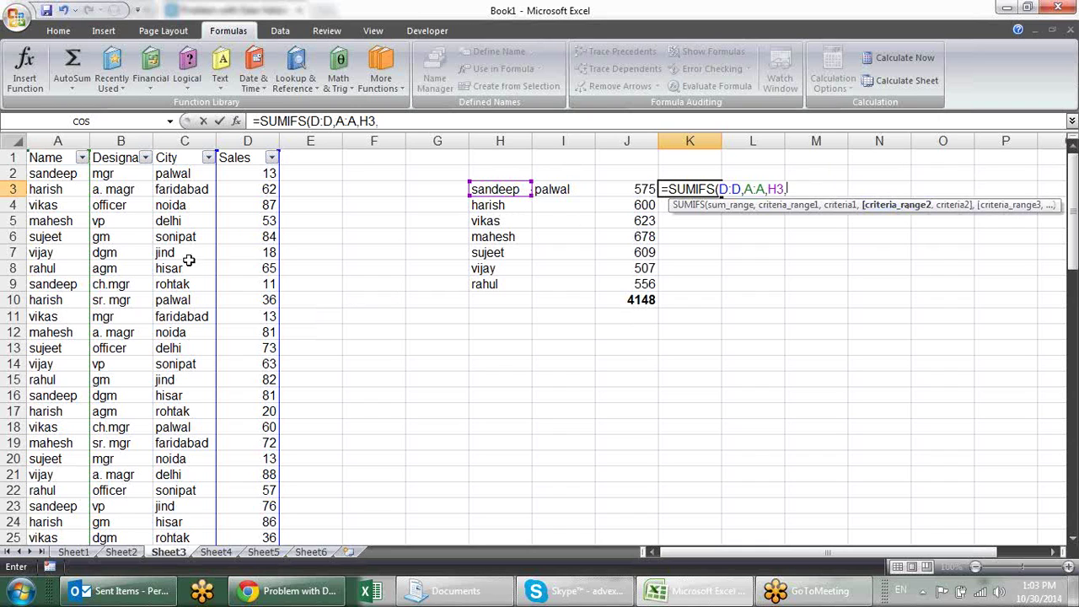
click(177, 140)
text(,)
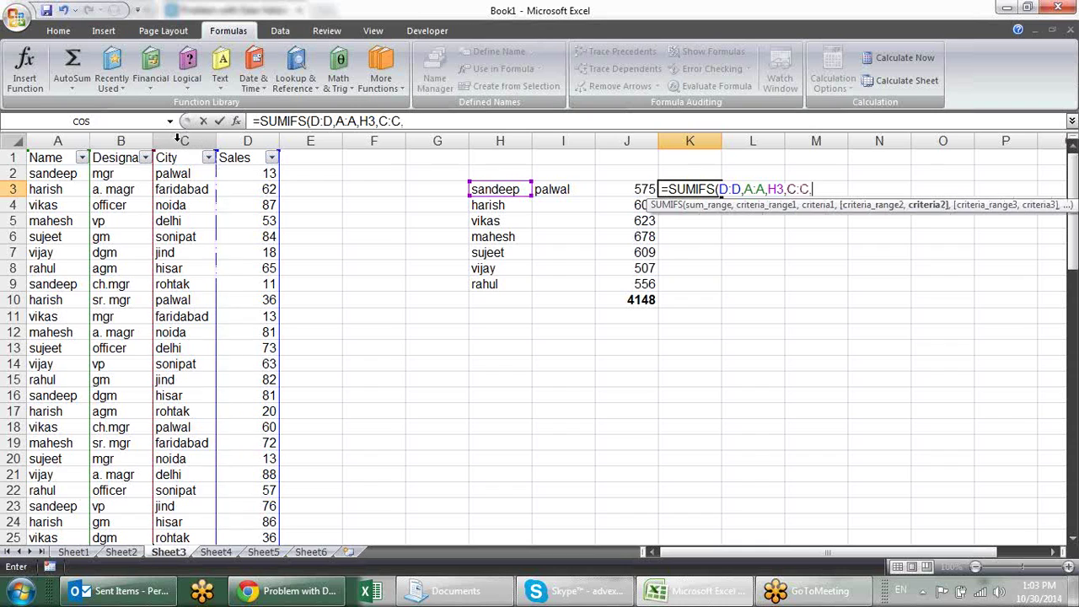
click(557, 189)
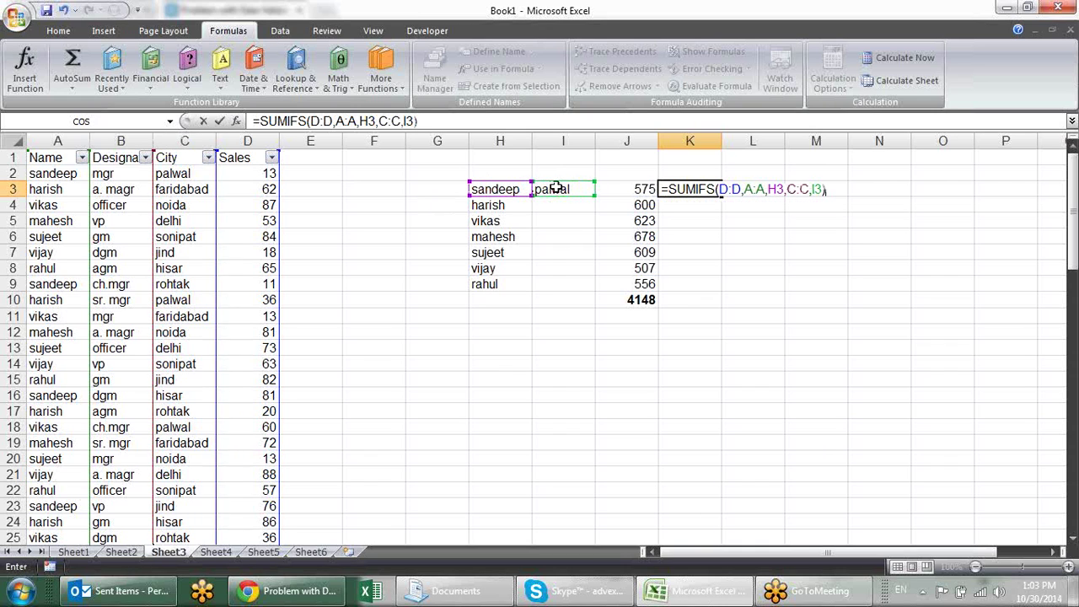
key(Return)
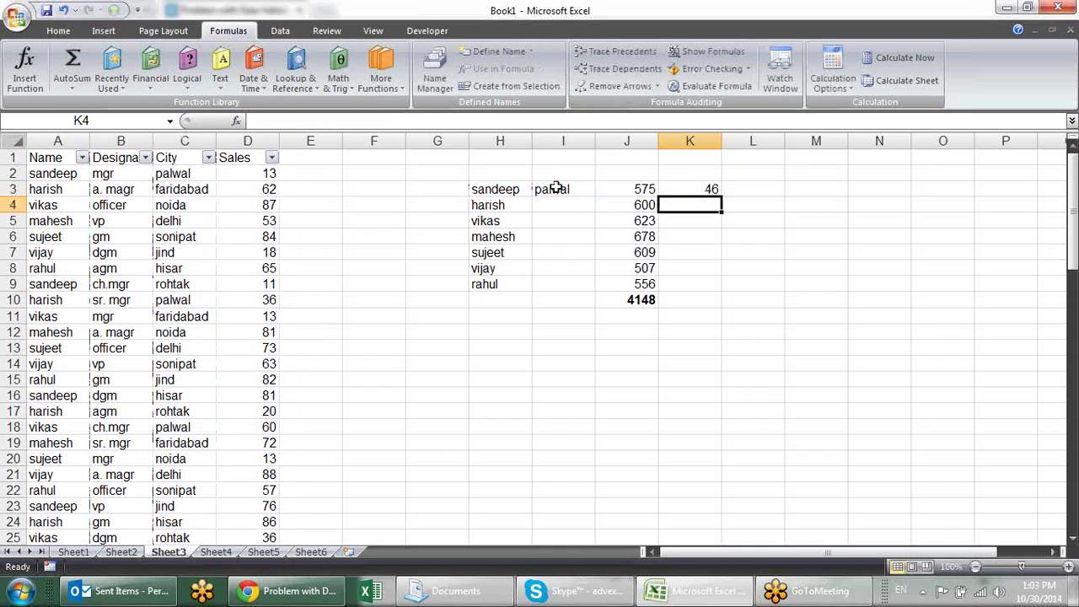
Step: Filter the Name column to show only the rows for the name in H3
click(695, 190)
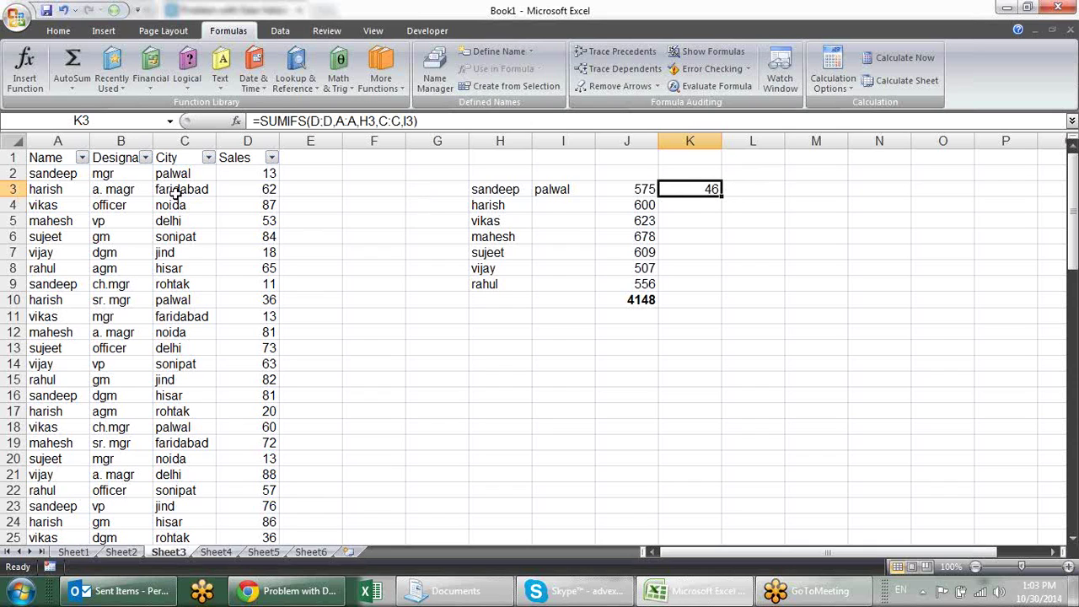
click(81, 158)
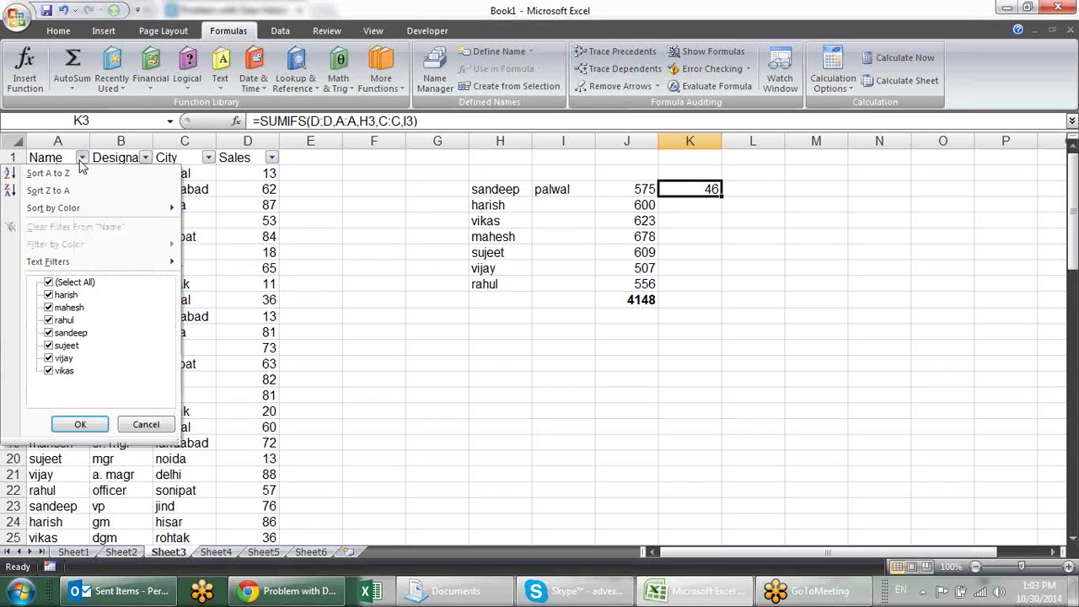
click(49, 282)
click(69, 333)
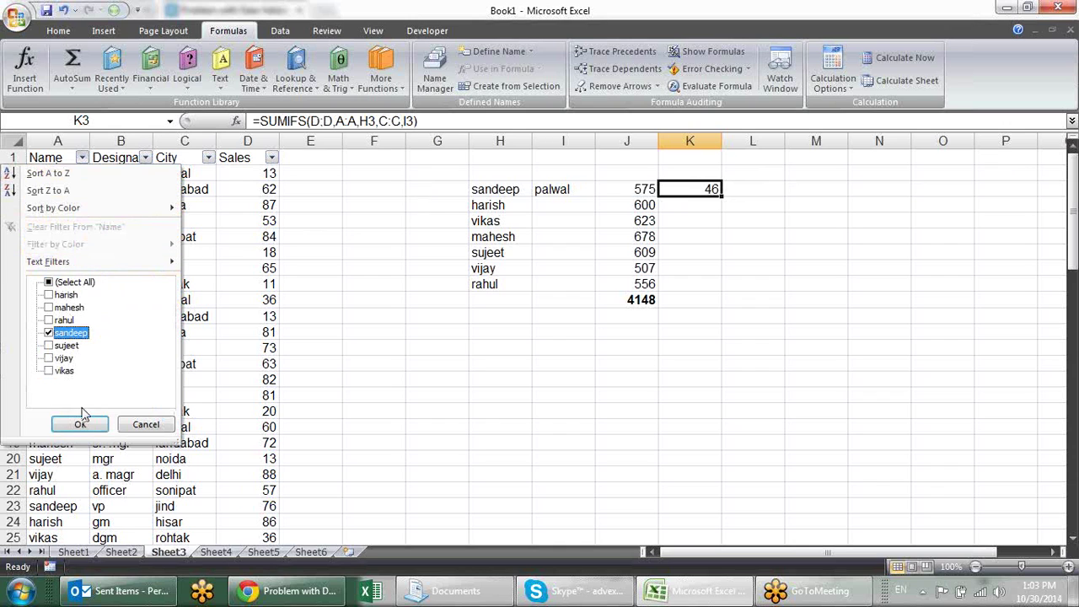
click(81, 424)
Step: Filter the City column to palwal and select the visible Sales cells to check their sum
click(207, 157)
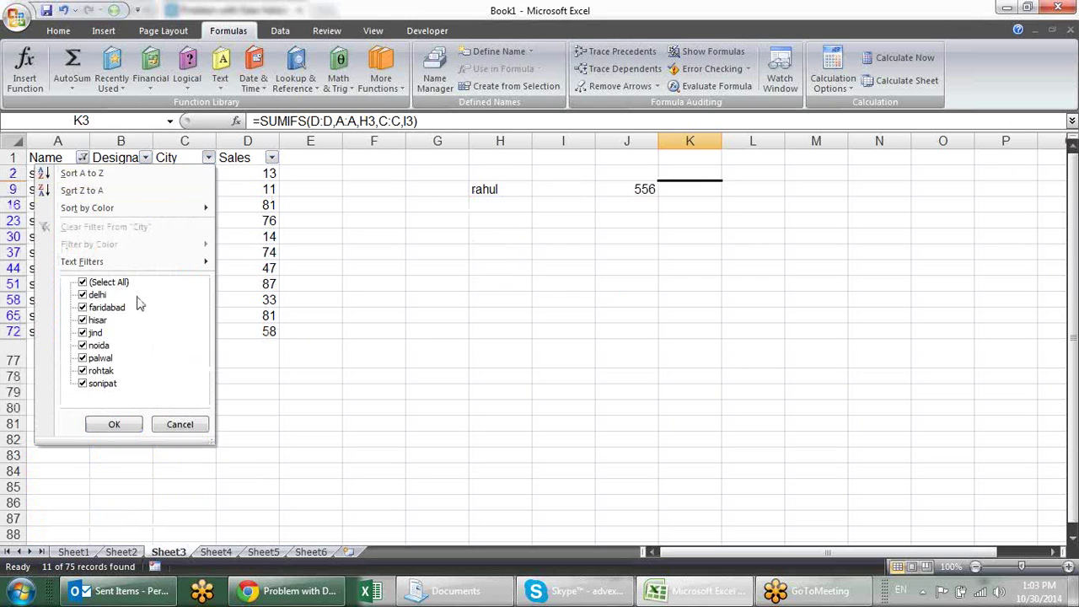
click(109, 281)
click(100, 358)
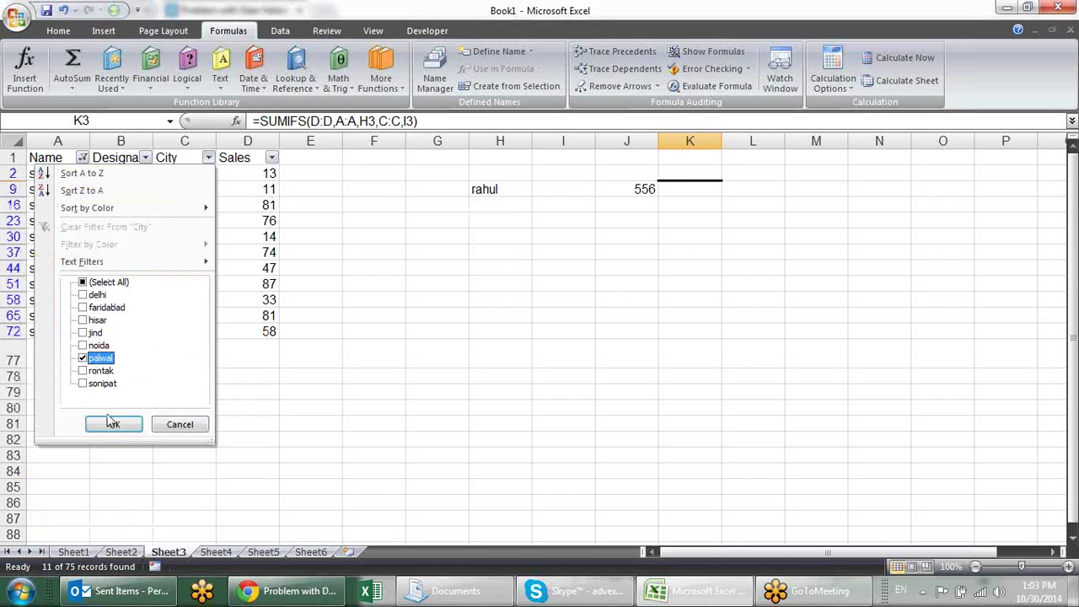
click(114, 424)
drag(269, 174, 267, 188)
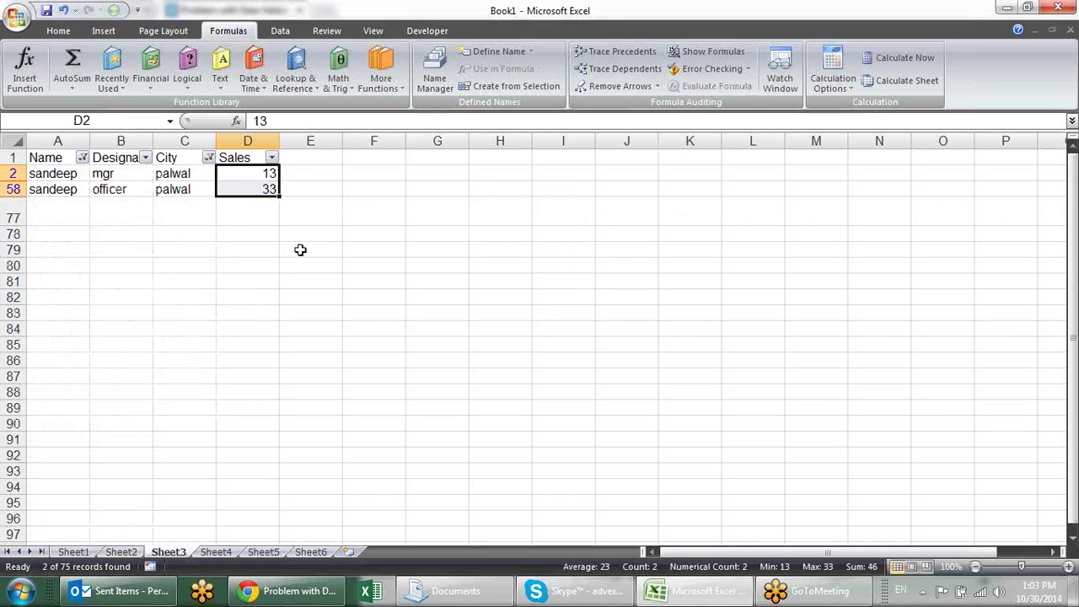
Step: Remove the AutoFilter from the data table so all rows are shown
click(180, 293)
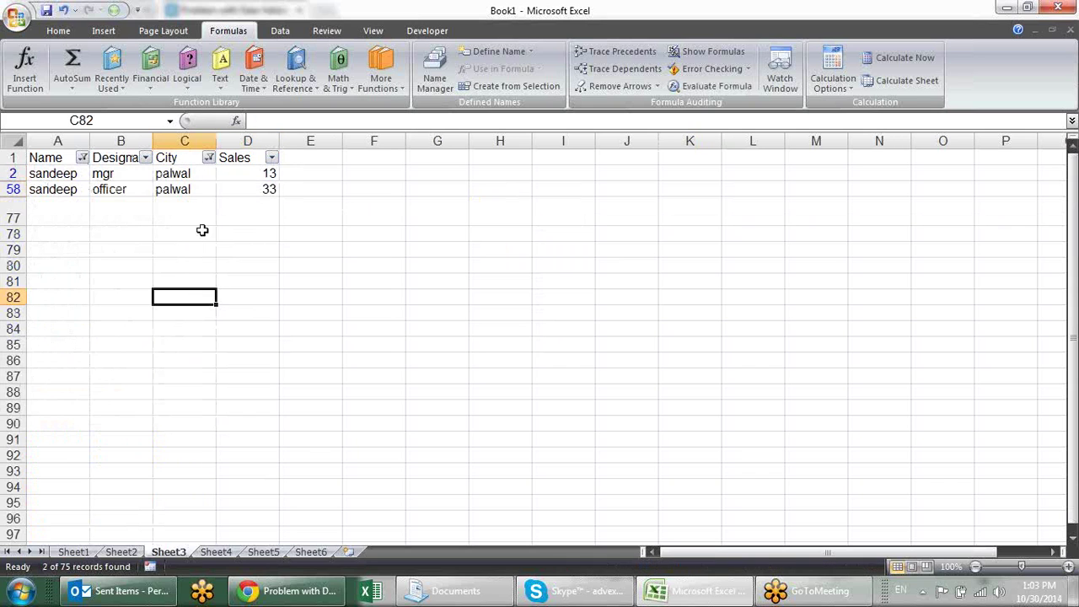
click(211, 171)
key(ctrl+shift+l)
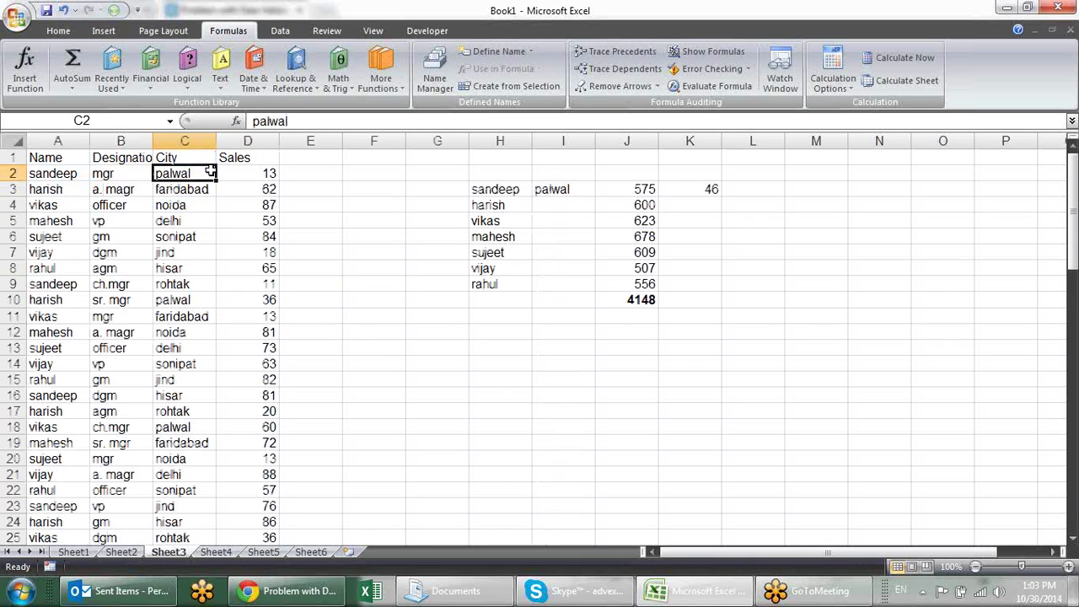
Step: Examine the SUMIFS formula in K3 and the ranges it refers to, leaving it unedited
double_click(695, 185)
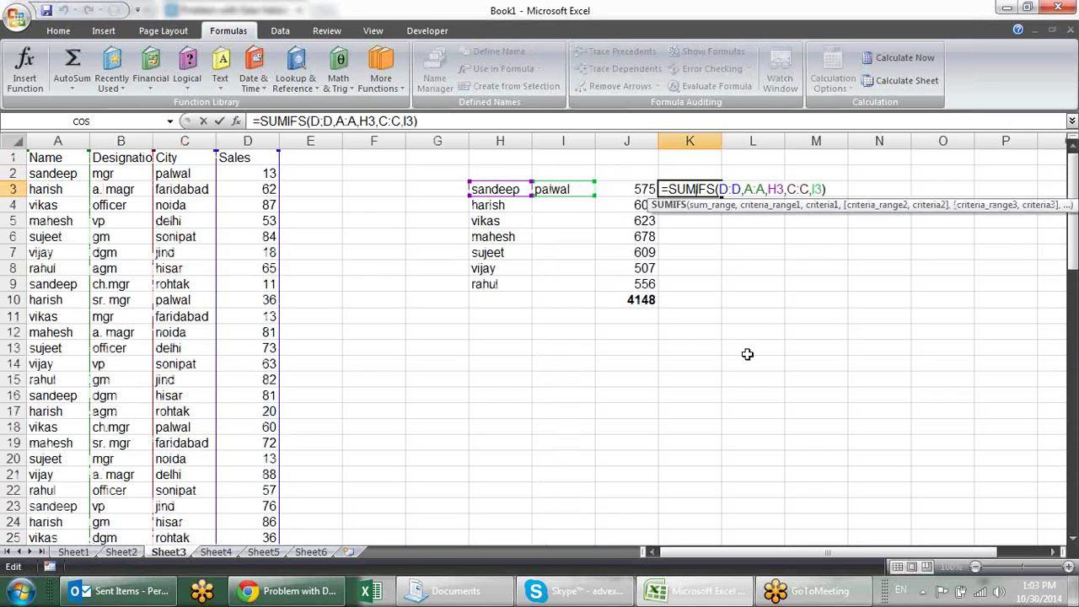
key(Escape)
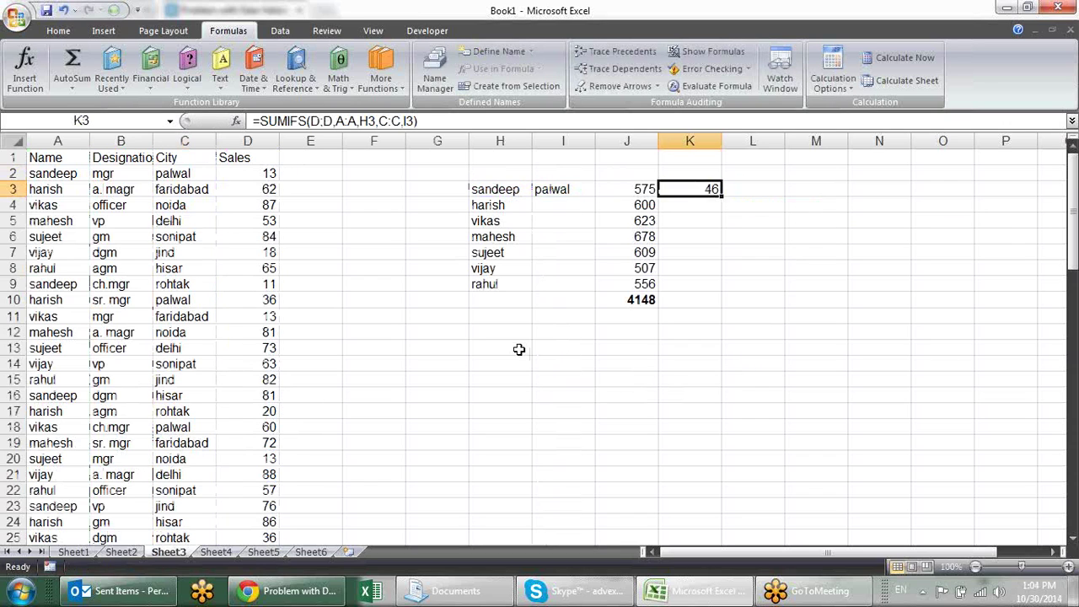
click(517, 345)
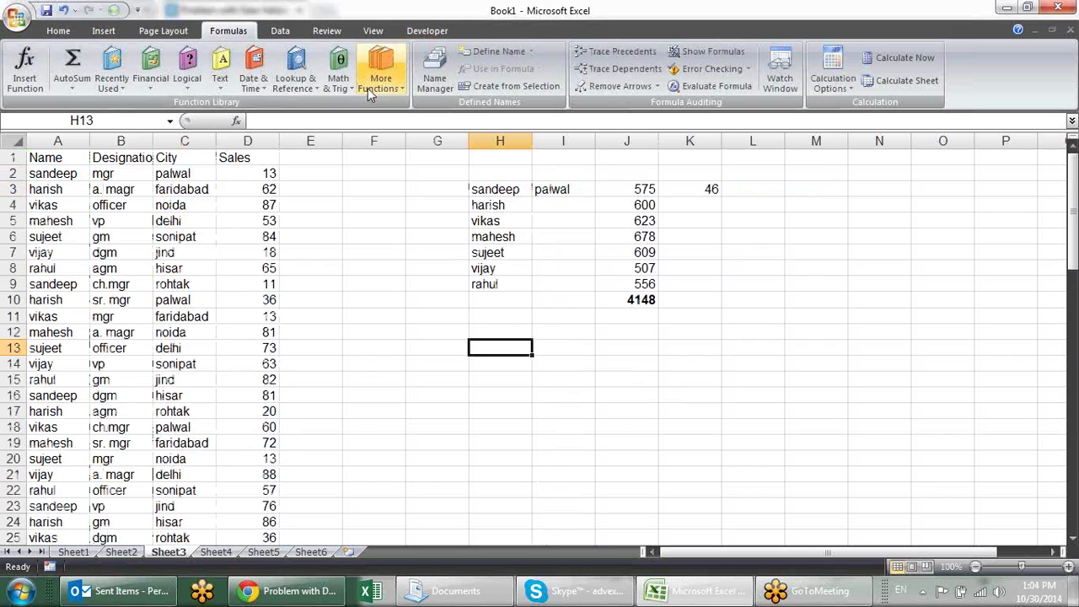
Step: Replace the city criterion in K3 with a sales criterion so the formula reads =SUMIFS(D:D,A:A,H3,D:D,">50")
double_click(717, 189)
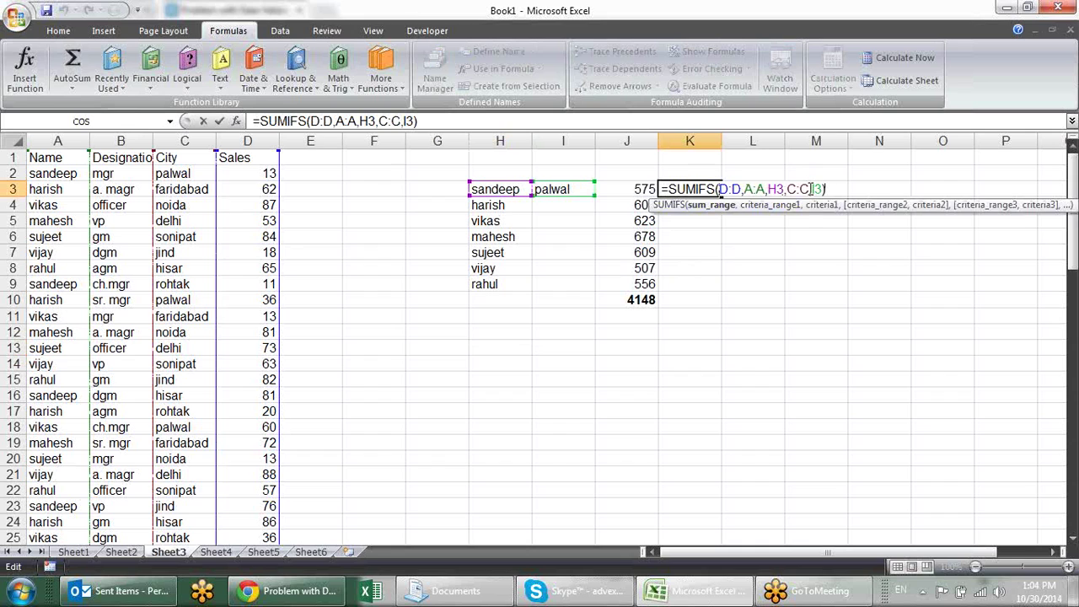
key(BackSpace)
key(BackSpace)
key(BackSpace)
key(BackSpace)
key(BackSpace)
key(BackSpace)
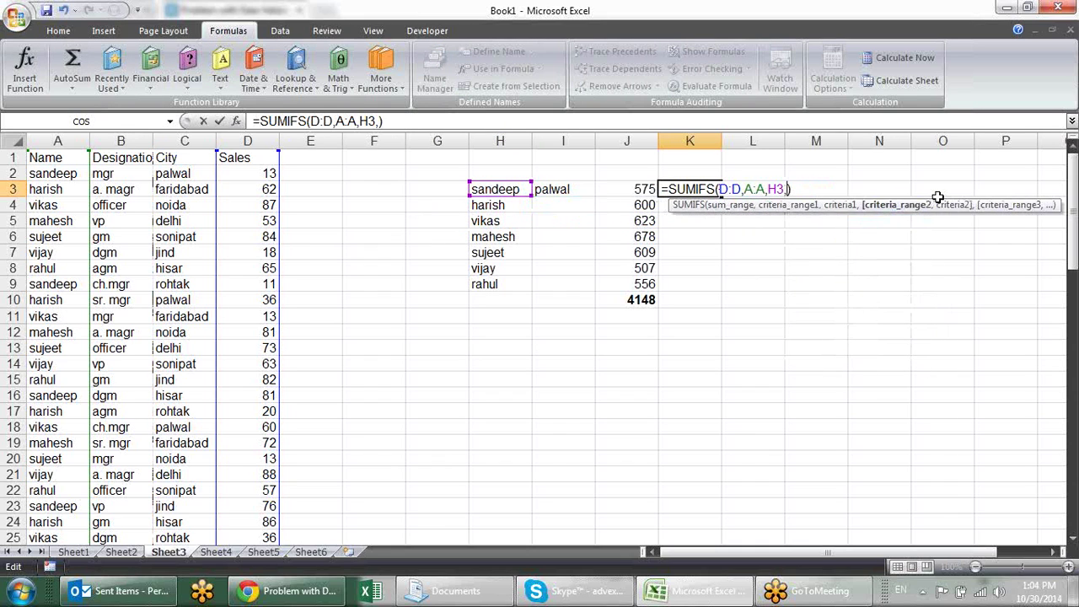
click(266, 141)
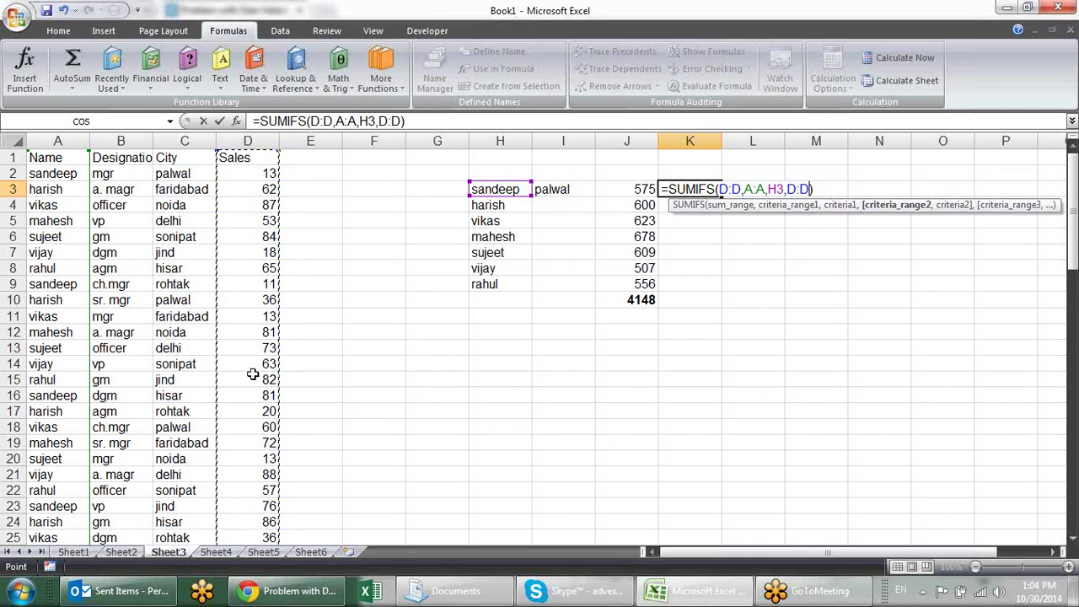
text(,)
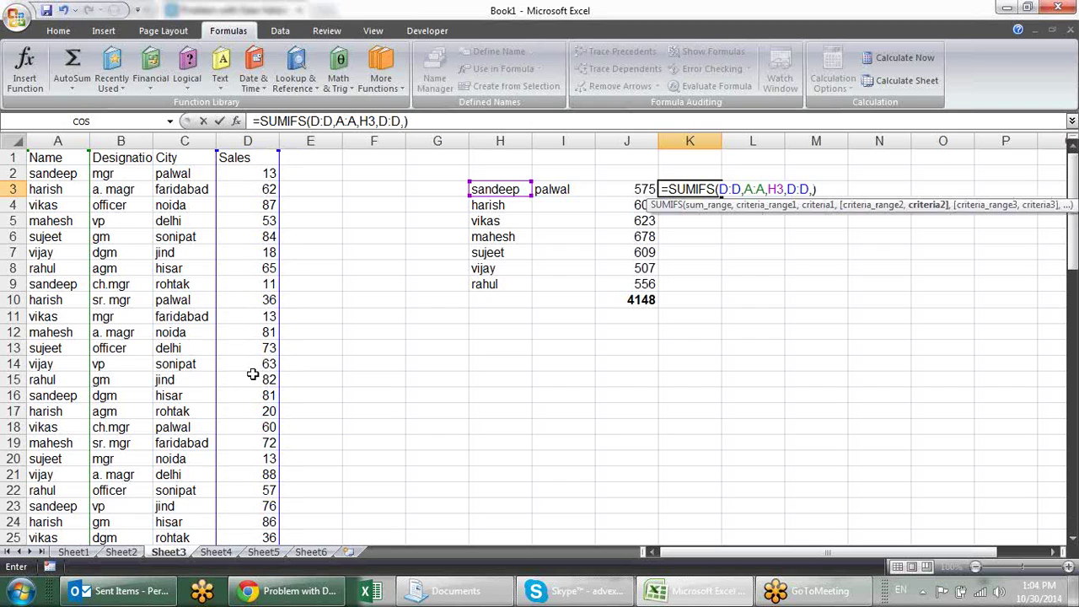
text(">50)
key(Return)
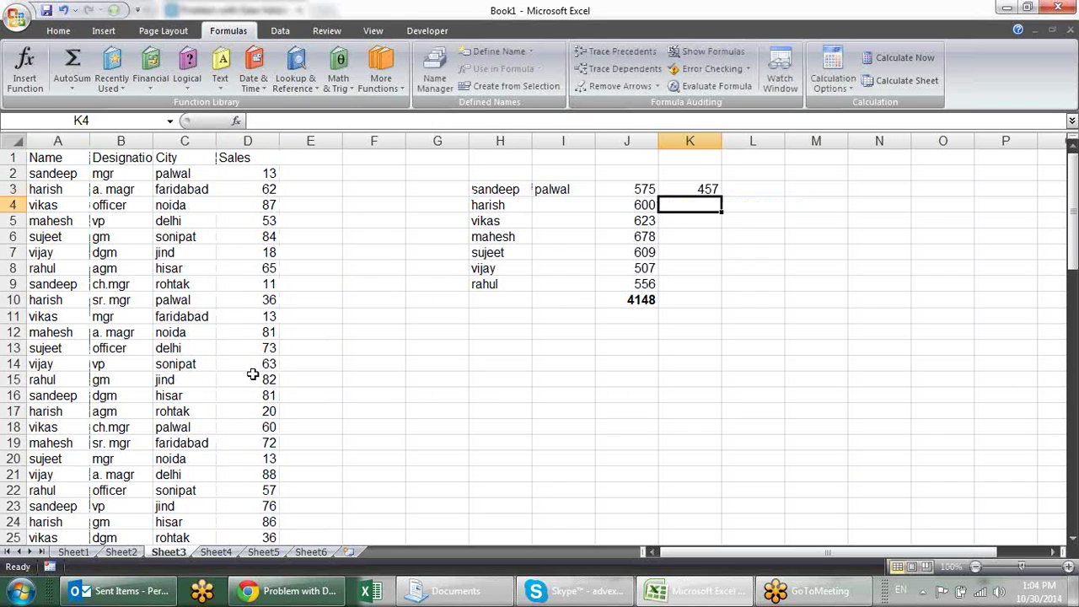
click(706, 187)
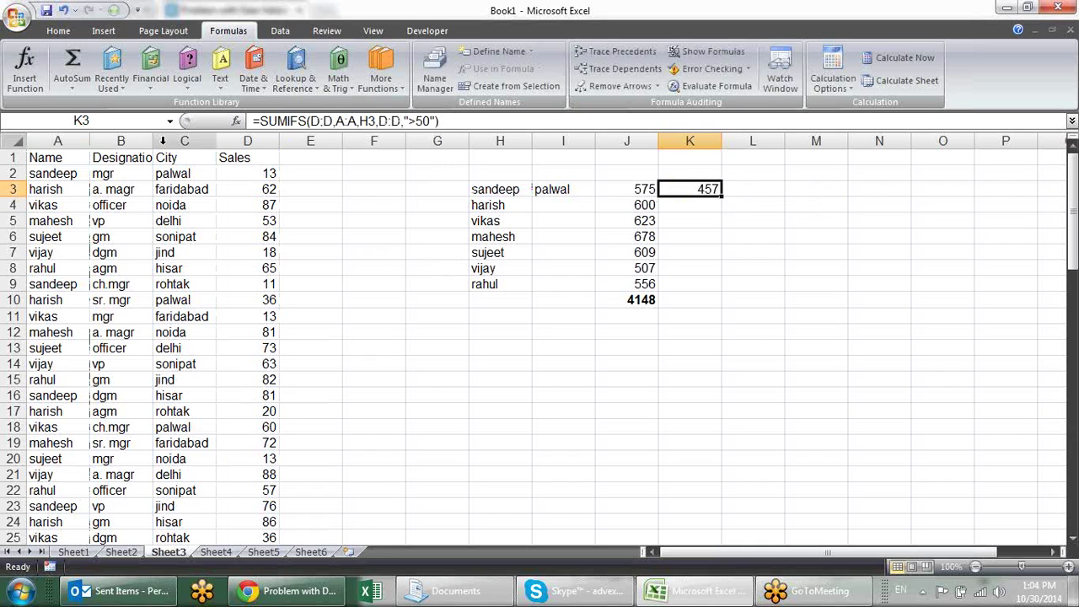
Step: Turn on AutoFilter for the data table and filter the Name column to the name in H3
click(76, 158)
key(ctrl+shift+l)
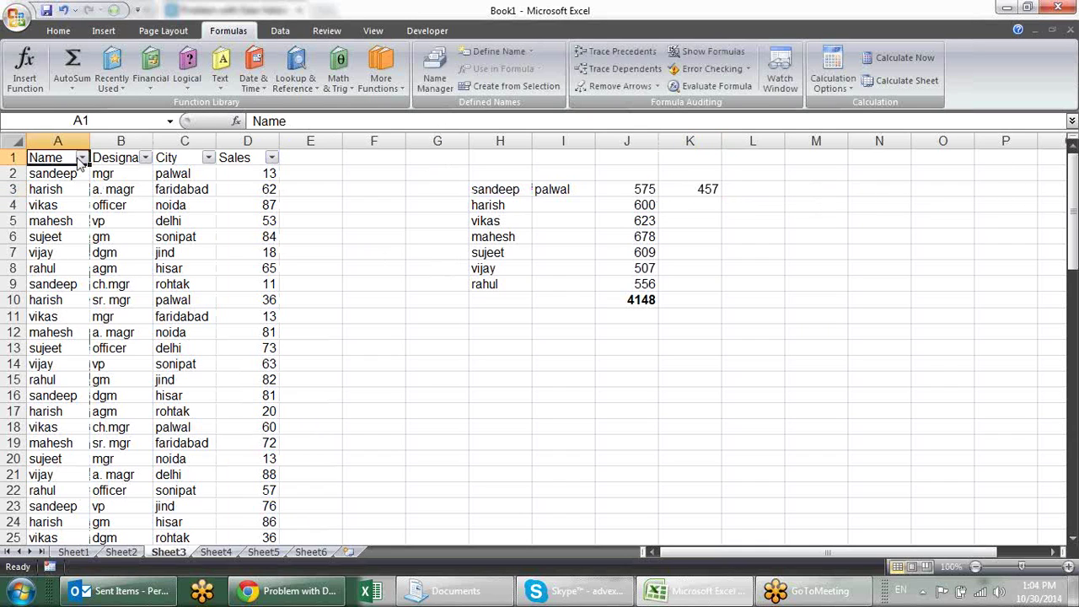
click(81, 158)
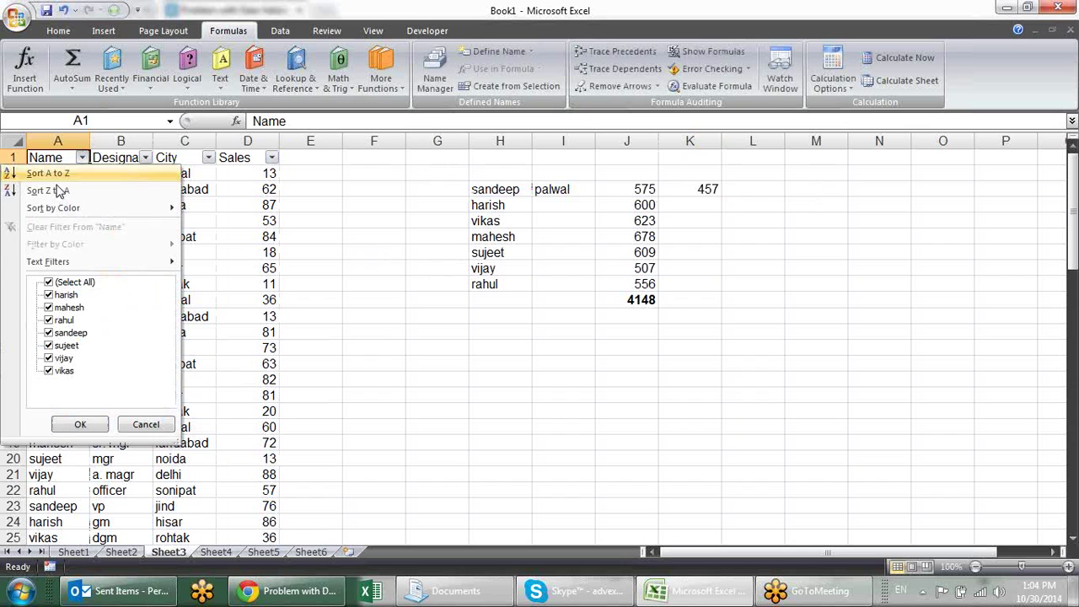
click(72, 281)
click(70, 332)
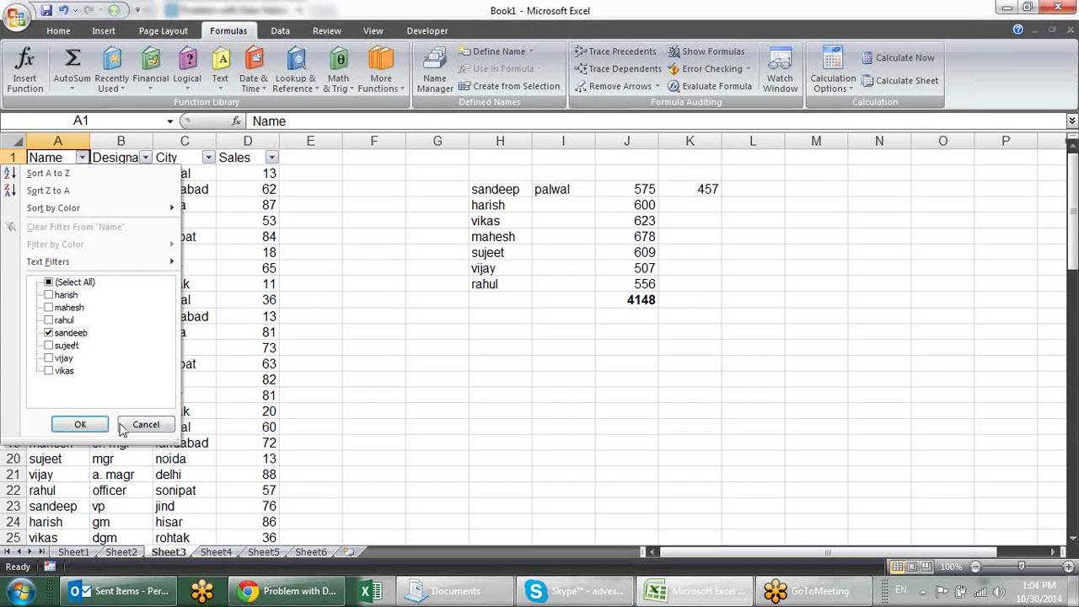
click(88, 423)
Step: Filter the Sales column to values greater than 50 and select the visible Sales cells to check their sum
click(271, 158)
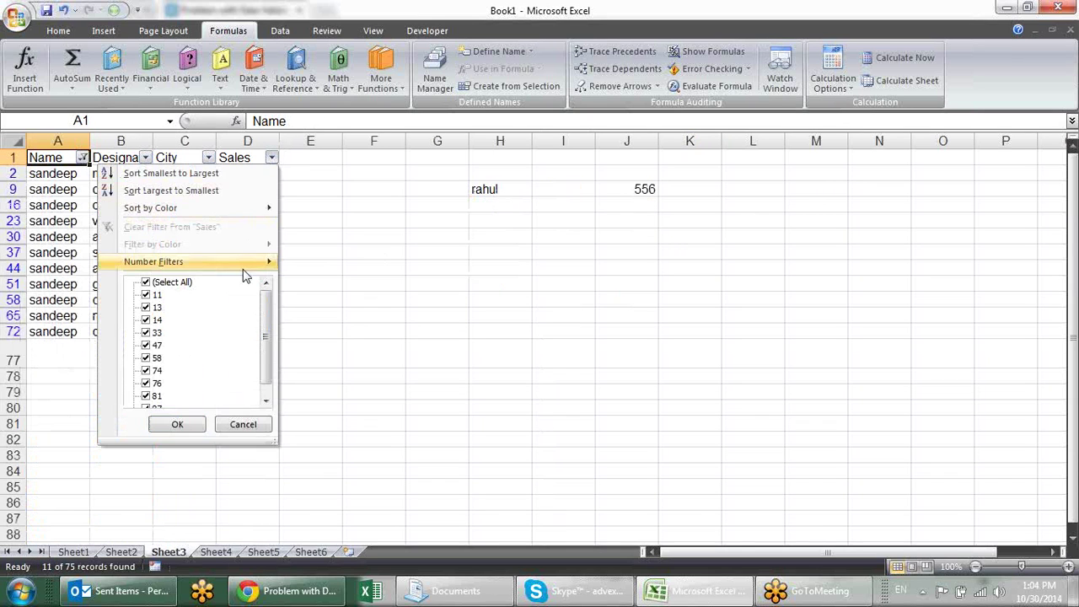
mouse_move(253, 265)
click(341, 302)
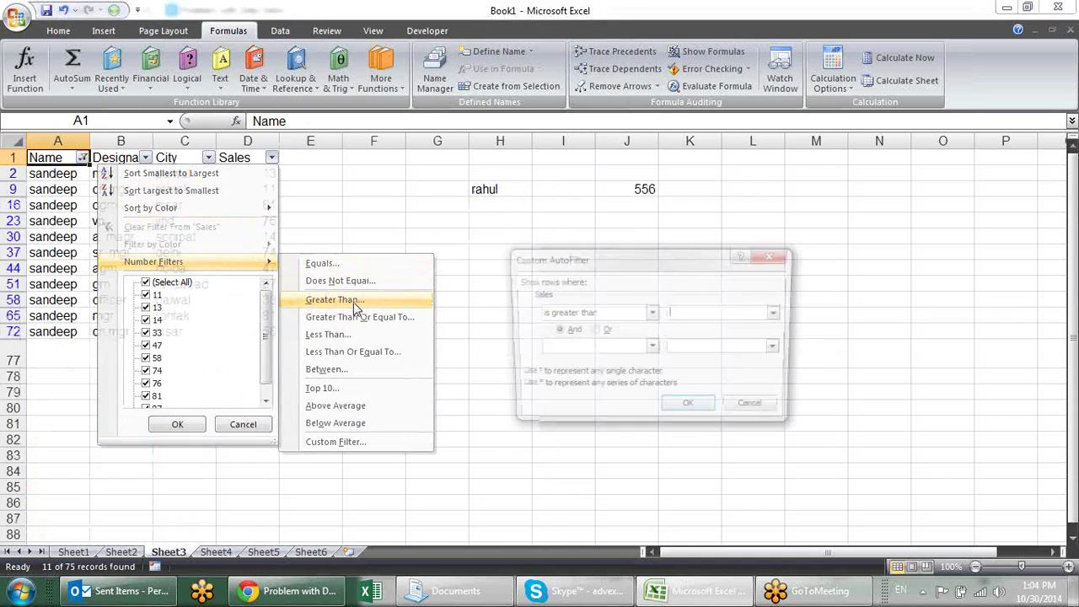
text(50)
key(Return)
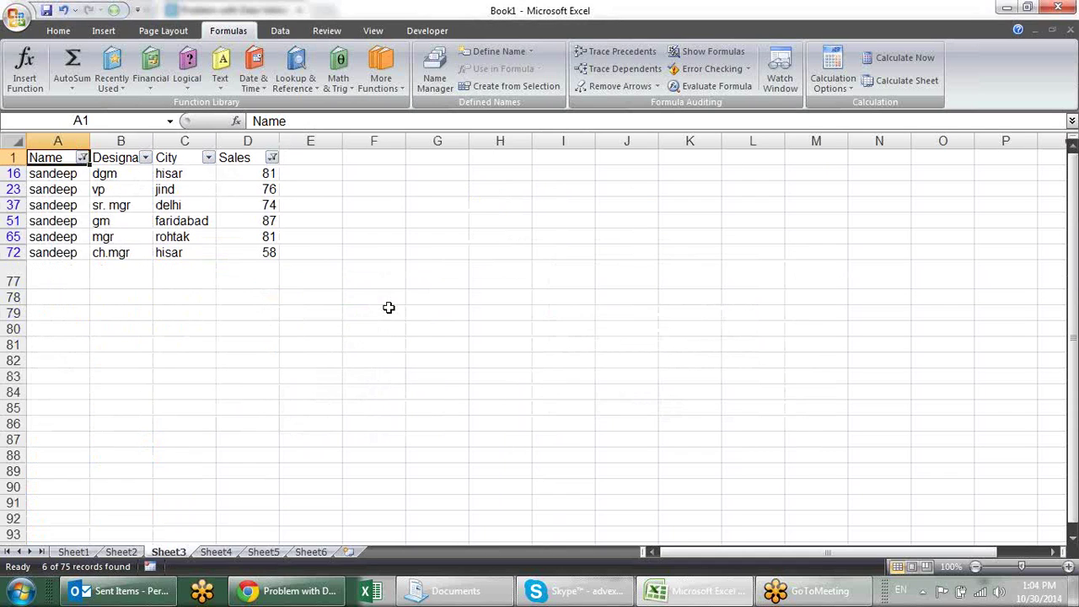
drag(243, 175, 258, 270)
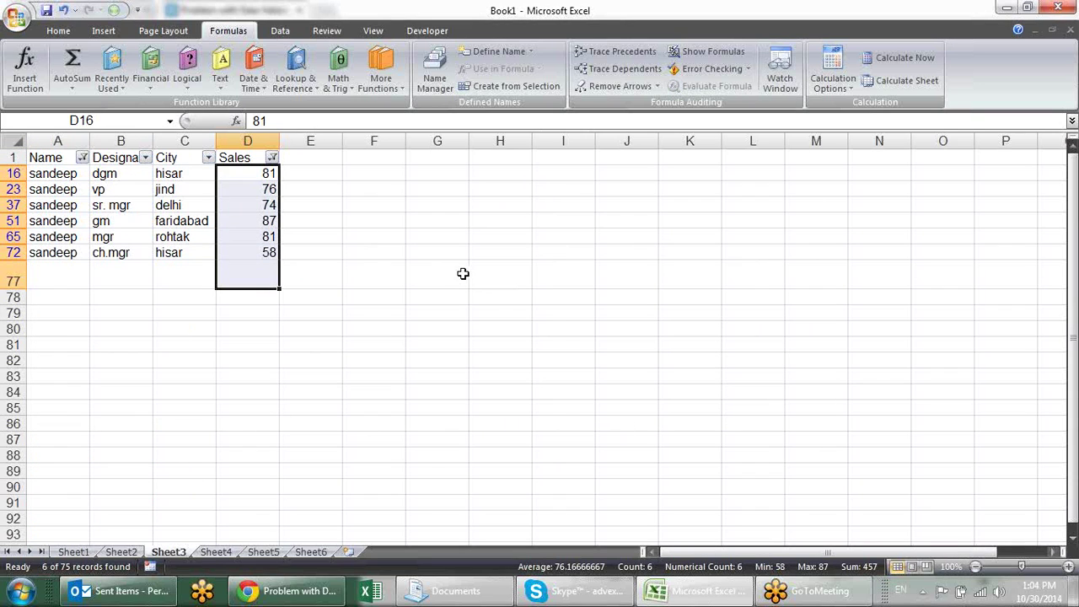
Step: Remove the AutoFilter from the data table and review the sales criterion in the K3 formula
key(ctrl+shift+l)
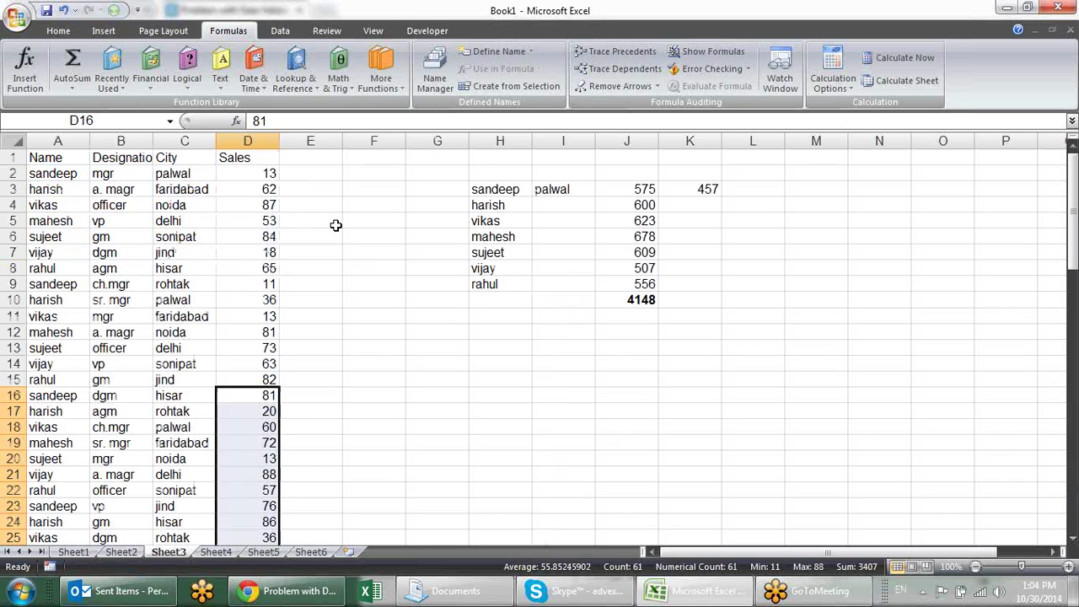
click(410, 266)
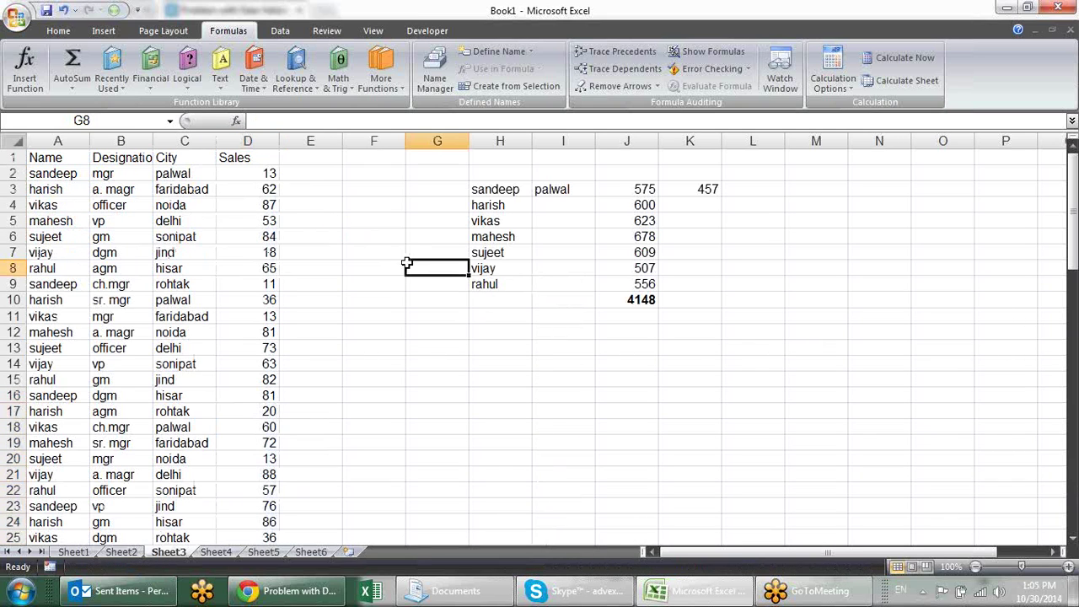
double_click(666, 191)
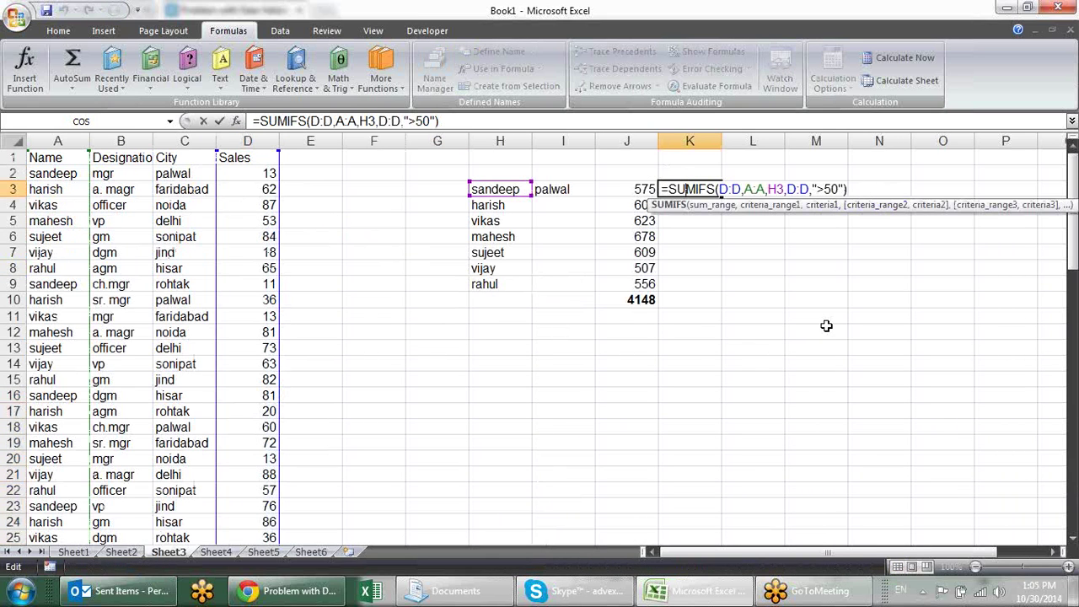
key(Escape)
click(527, 363)
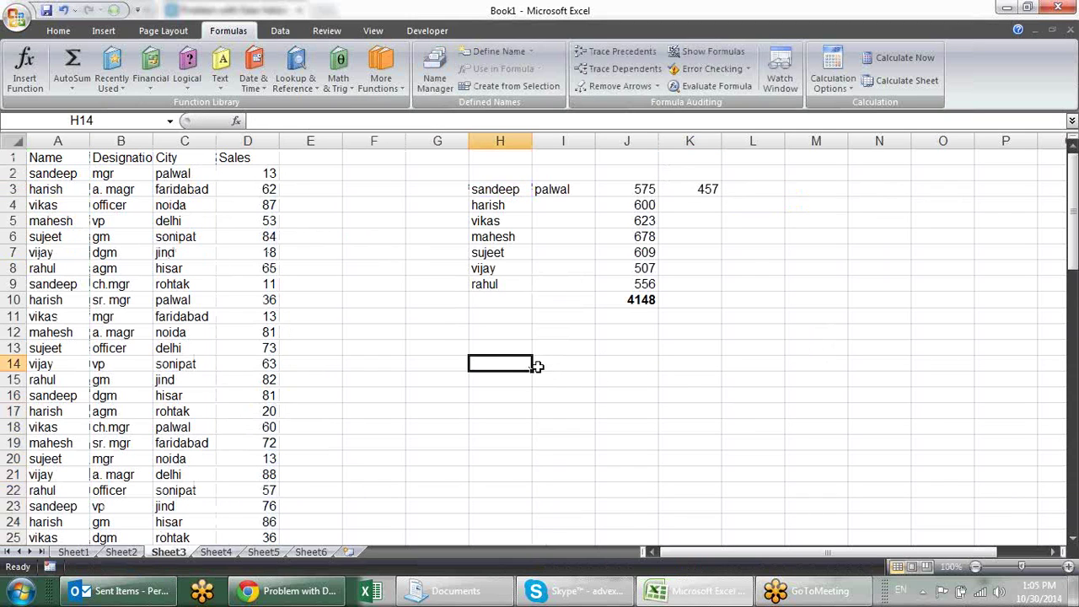
Step: Look through the list of Math & Trig functions without inserting any
click(338, 80)
drag(442, 152, 428, 390)
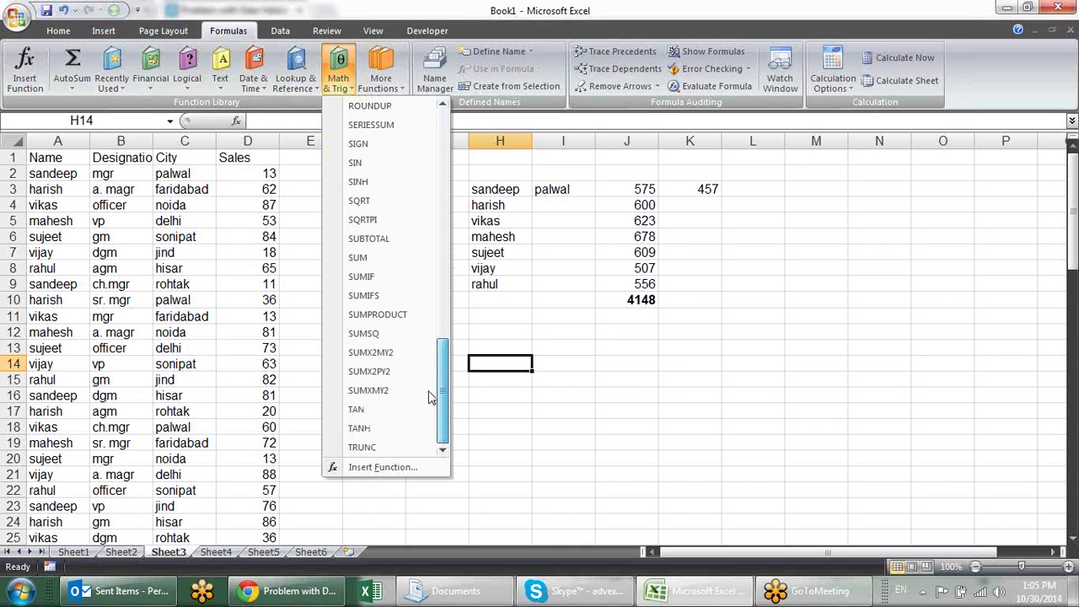
drag(428, 397, 489, 145)
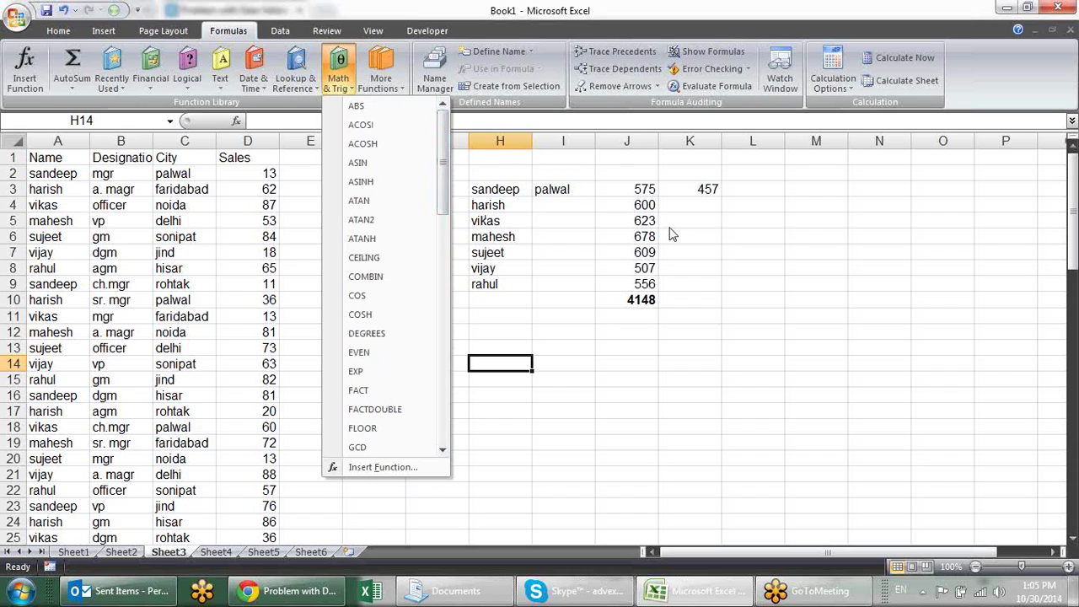
click(677, 337)
click(641, 331)
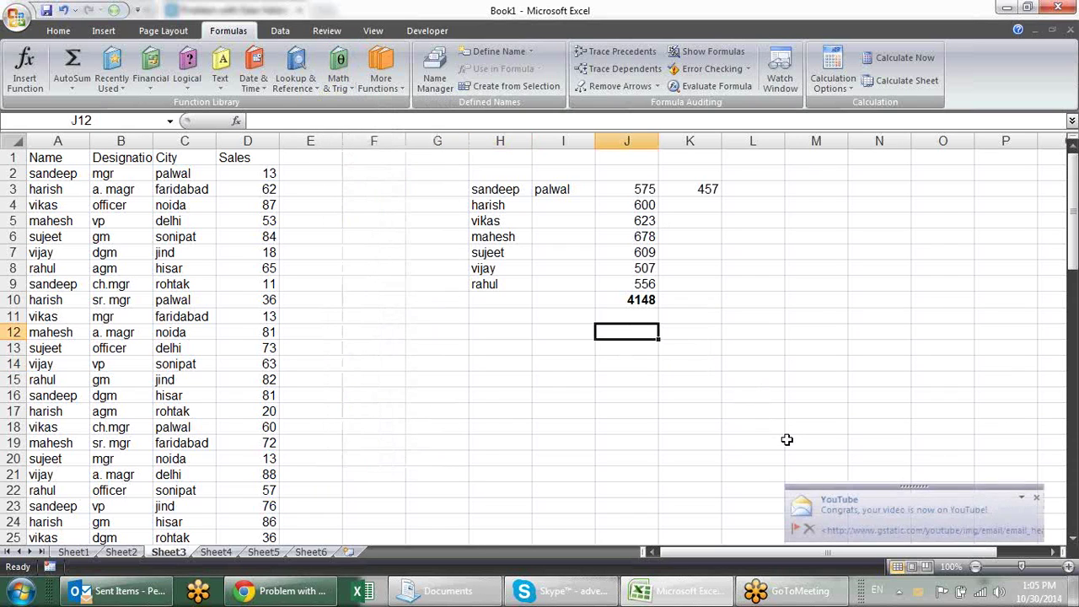
click(1037, 499)
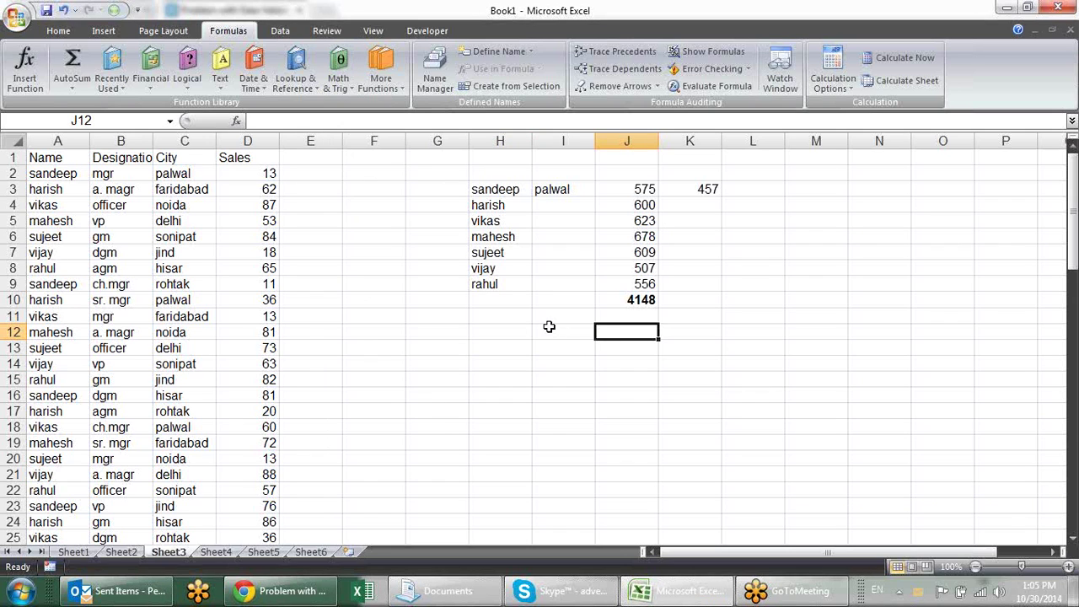
click(505, 331)
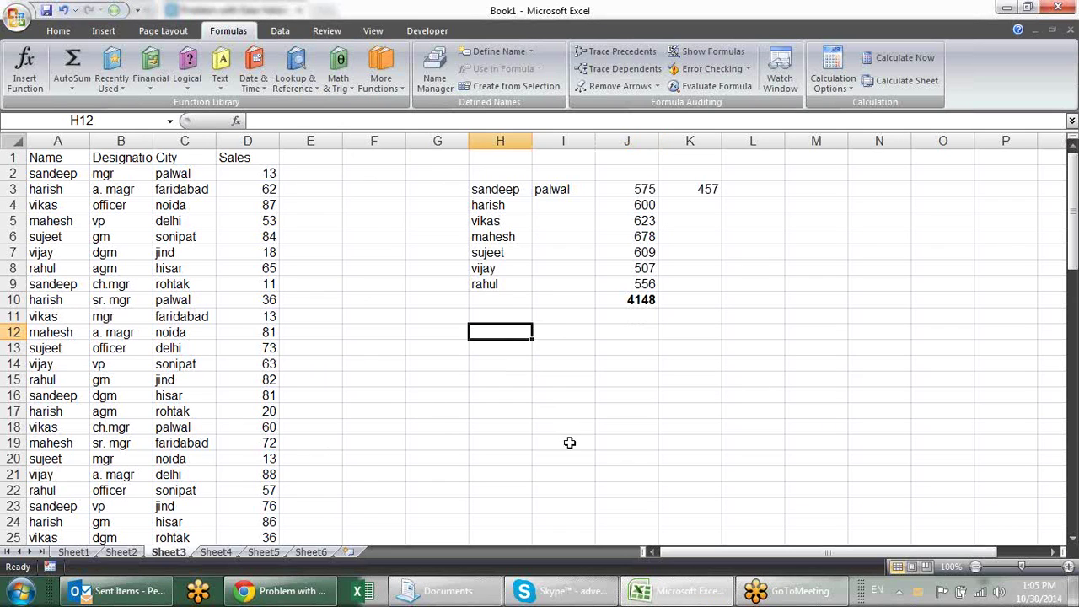
click(508, 208)
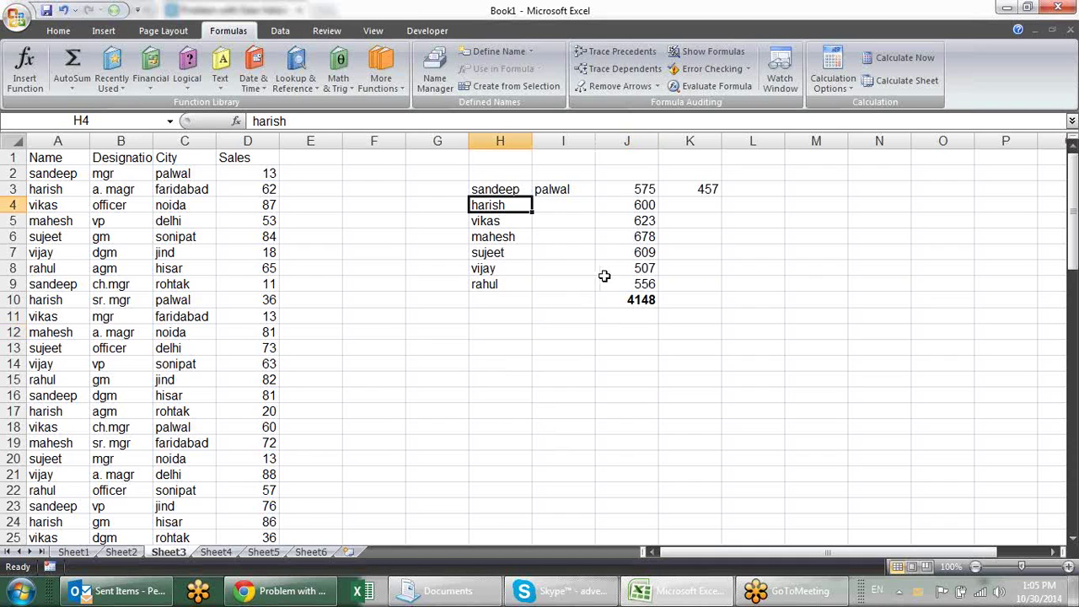
click(486, 332)
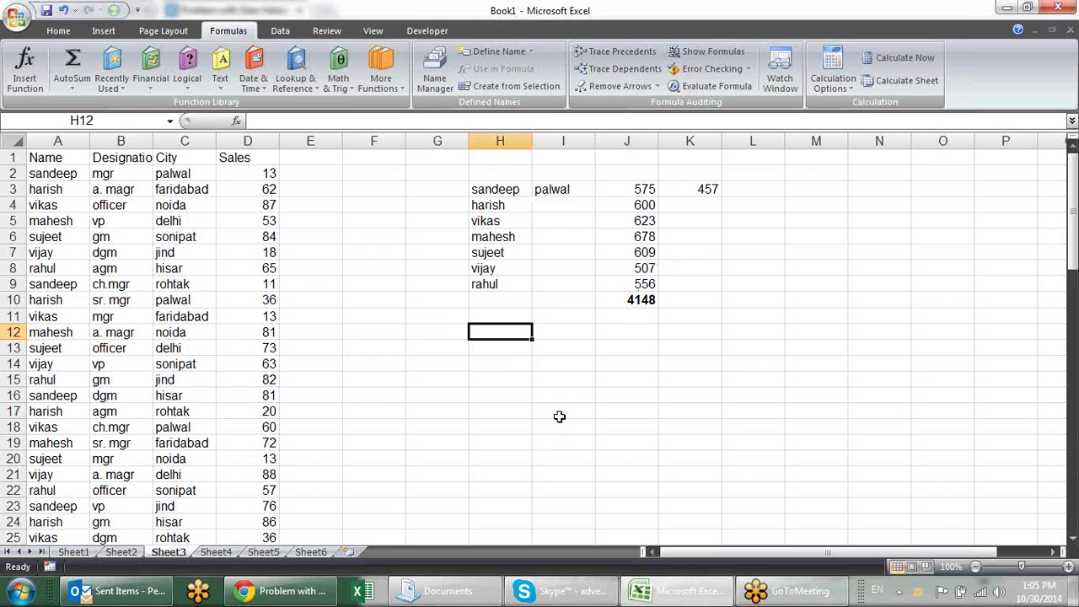
Step: Enter =COUNT(D:D) in L3 to count the numeric entries in the Sales column
click(755, 192)
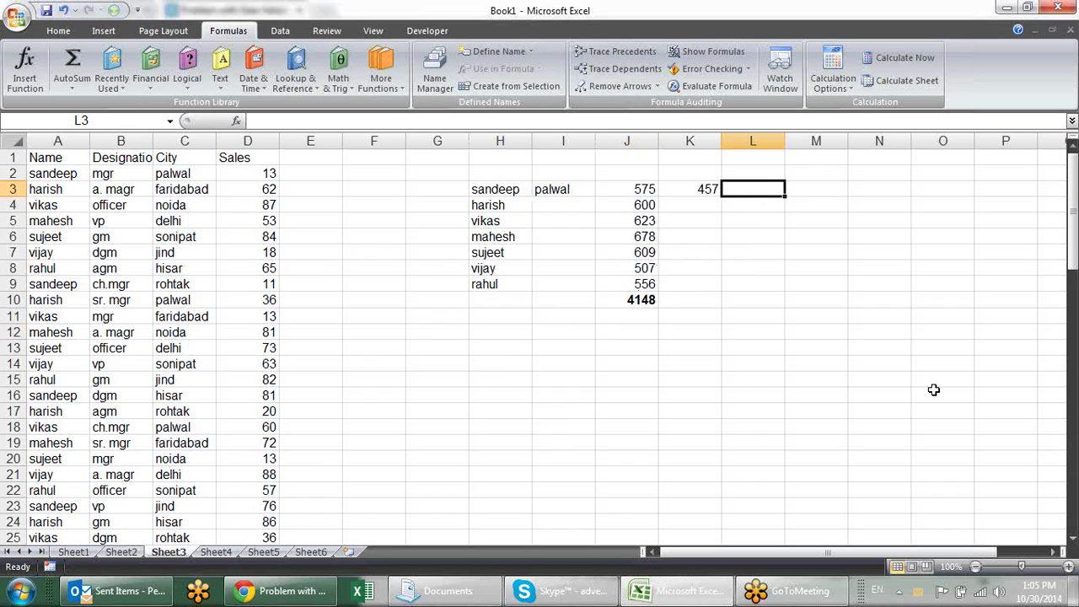
text(=coun)
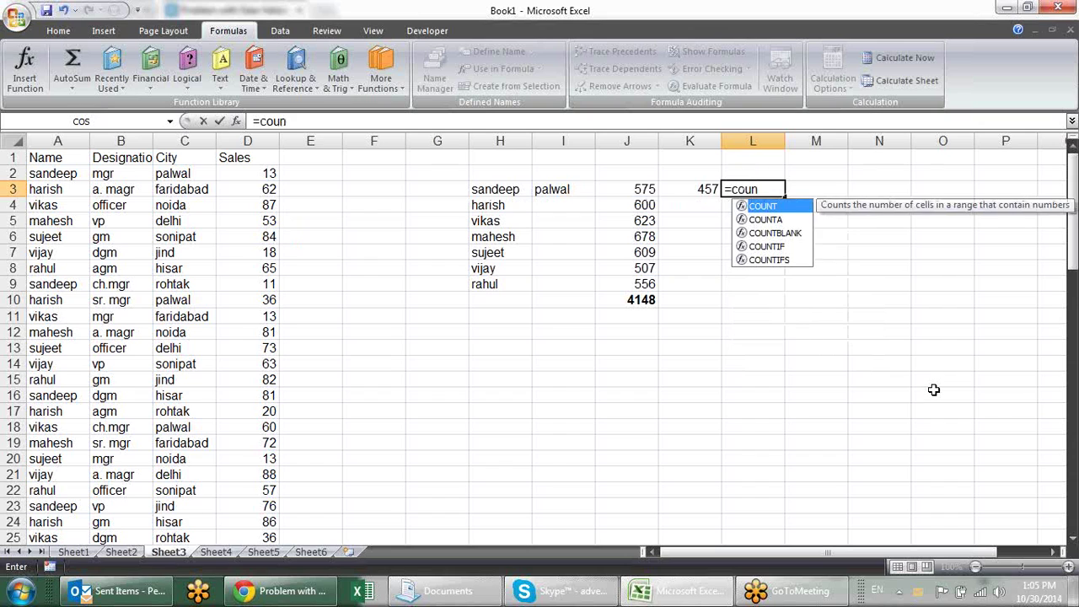
key(Tab)
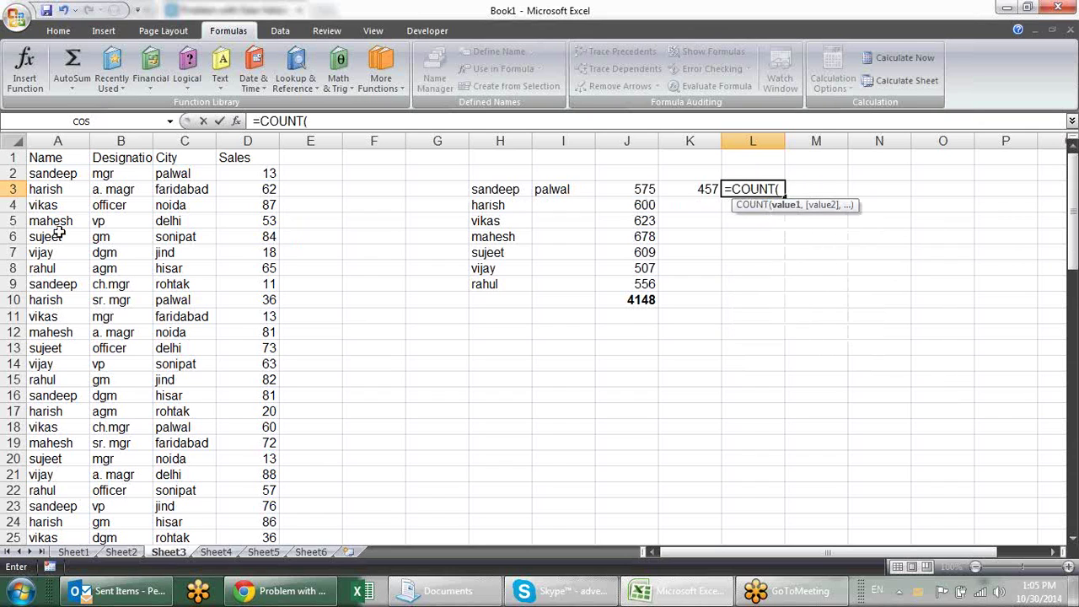
click(60, 140)
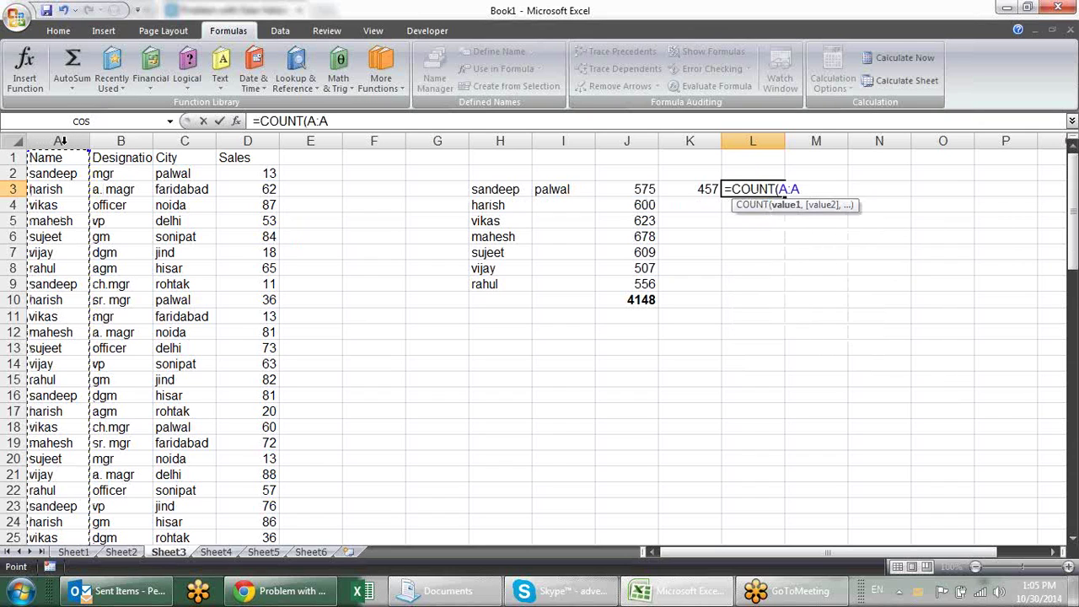
text())
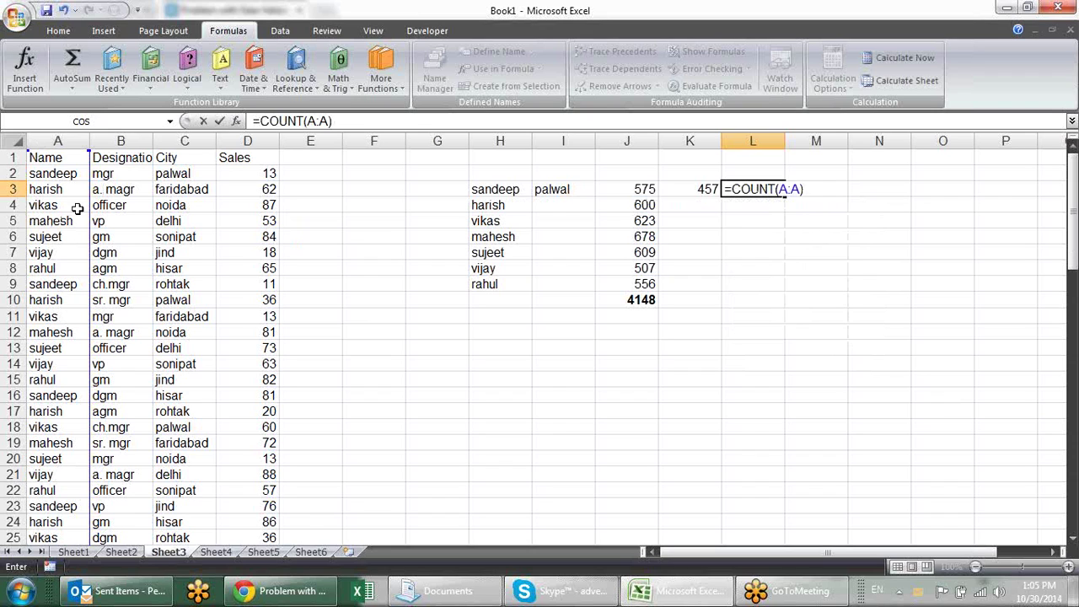
drag(94, 209, 253, 192)
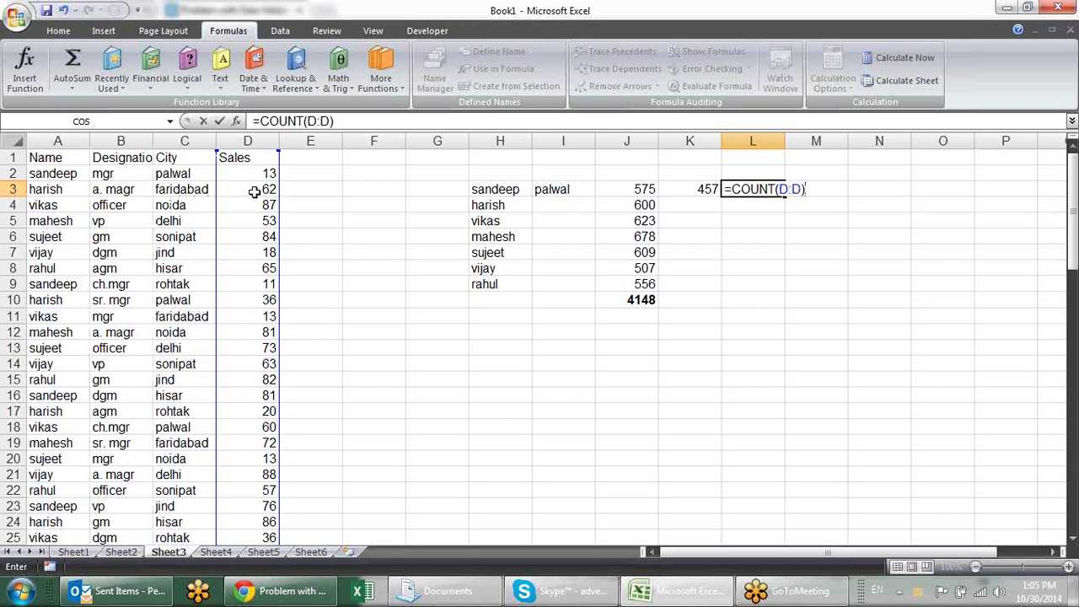
key(Return)
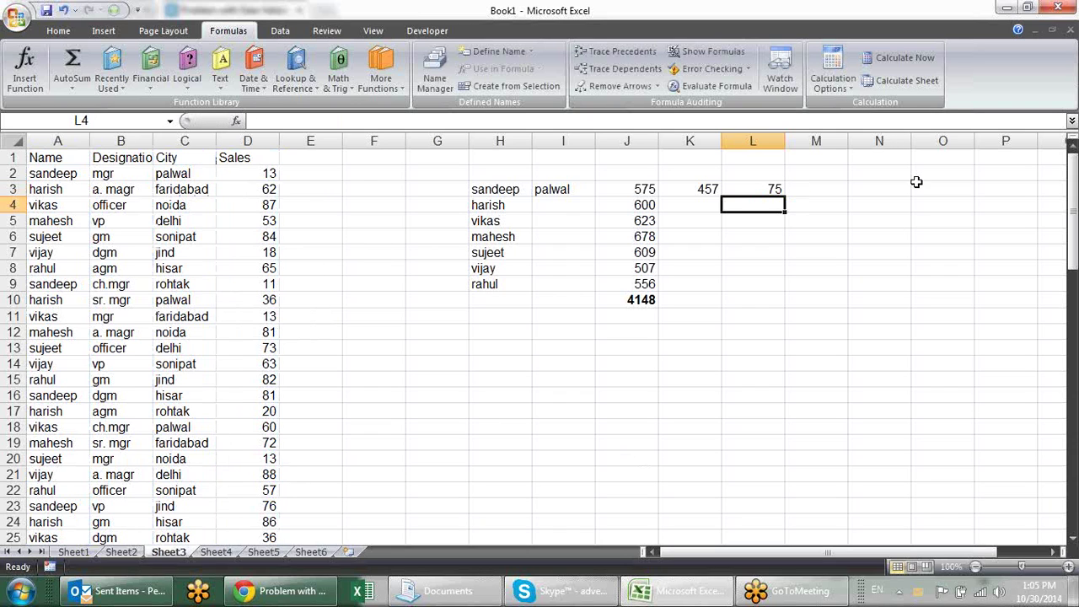
click(776, 189)
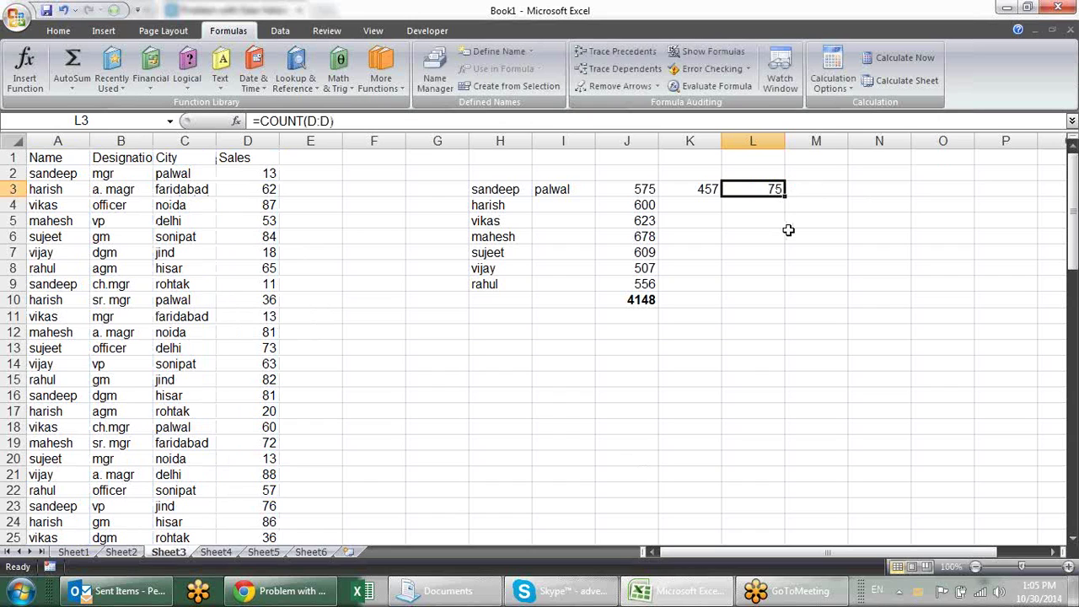
Step: Try changing the L3 formula to =COUNTA(D:D), and undo the change
key(F2)
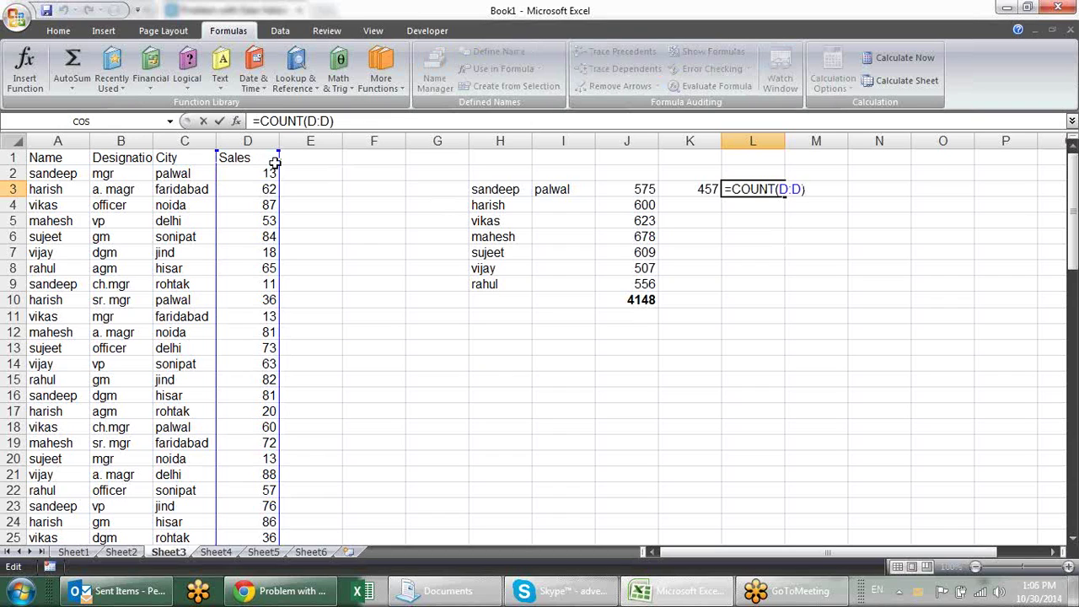
click(776, 190)
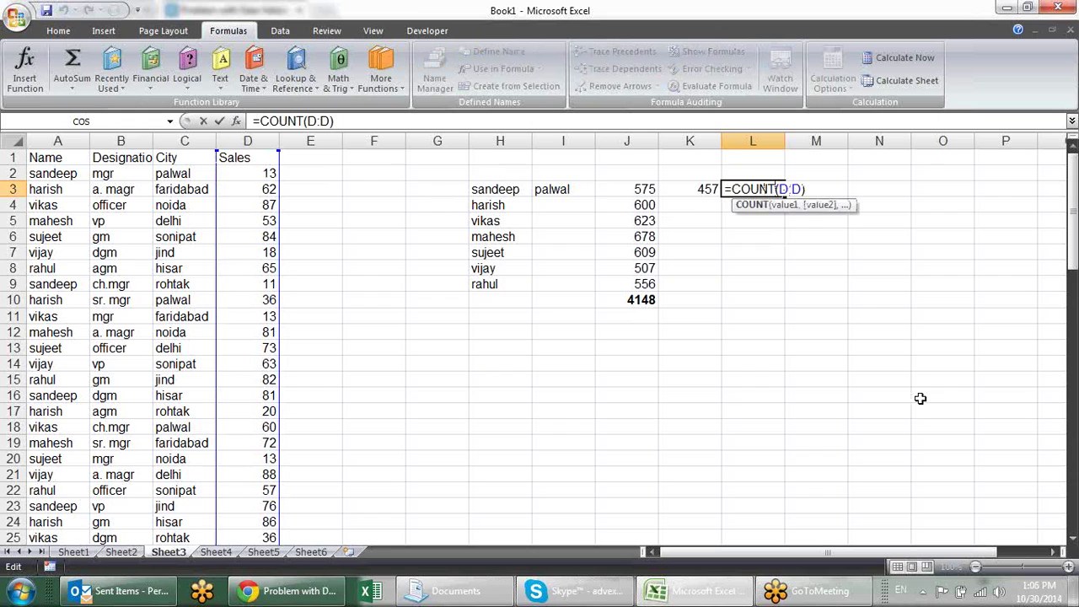
text(A)
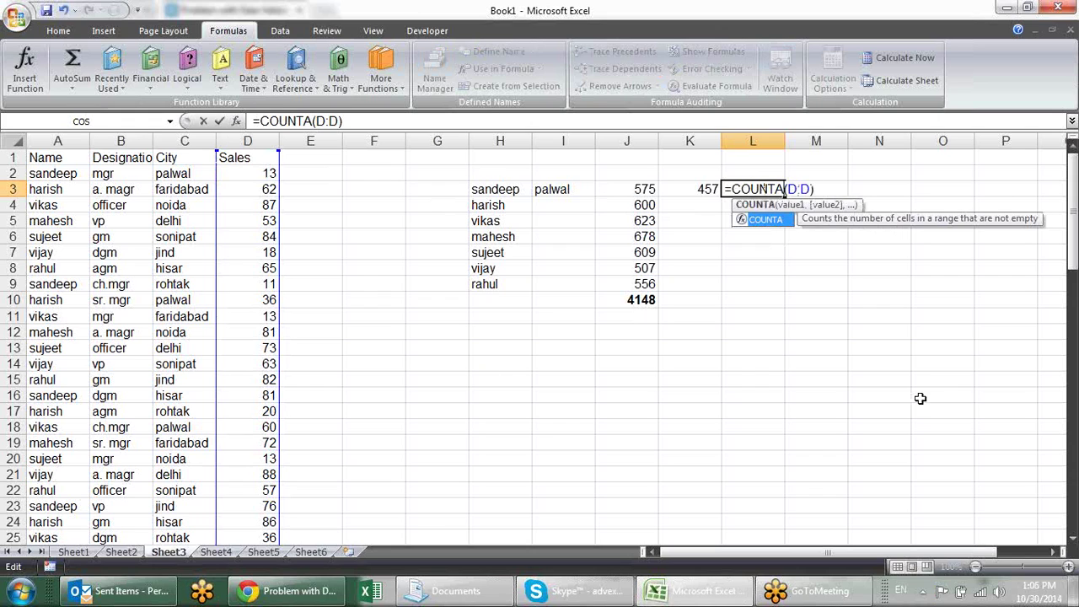
key(Return)
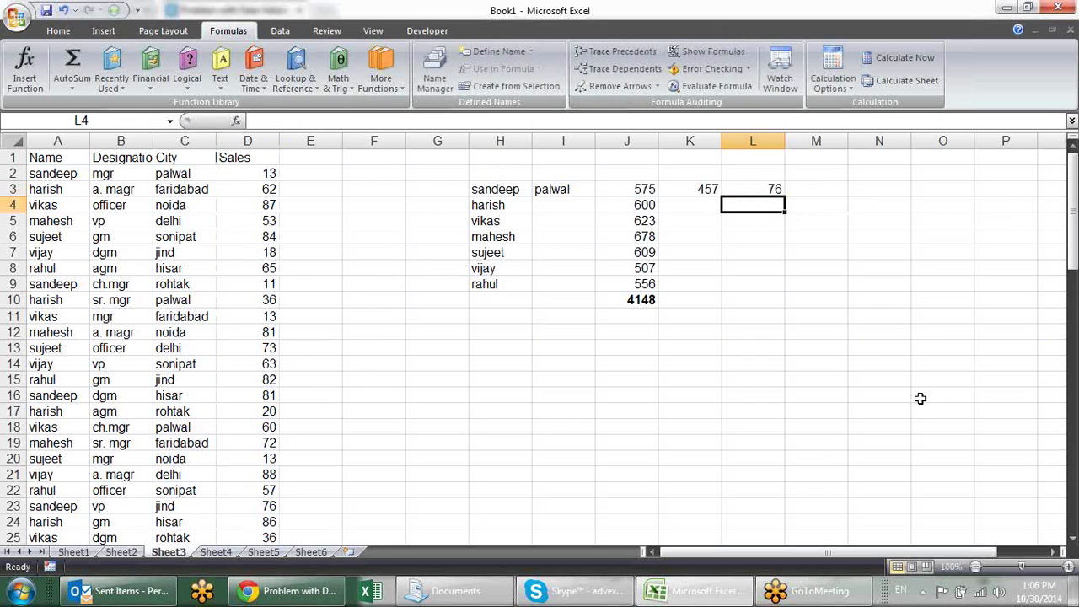
key(ctrl+z)
Step: Enter =COUNTA(D:D) in L4 to count the non-empty cells in the Sales column
key(Return)
text(=coun)
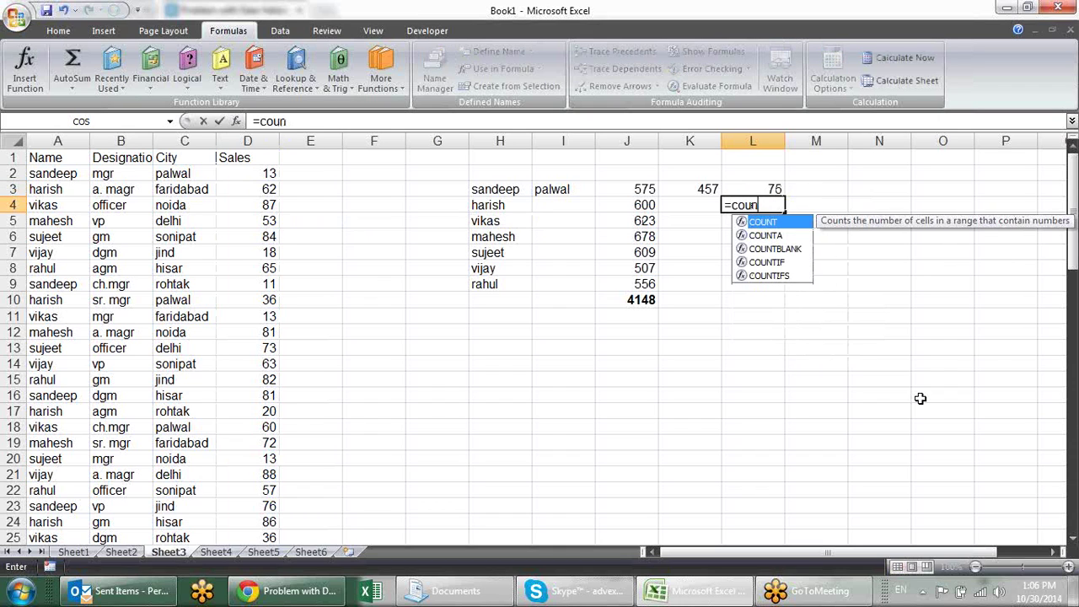
key(Down)
key(Tab)
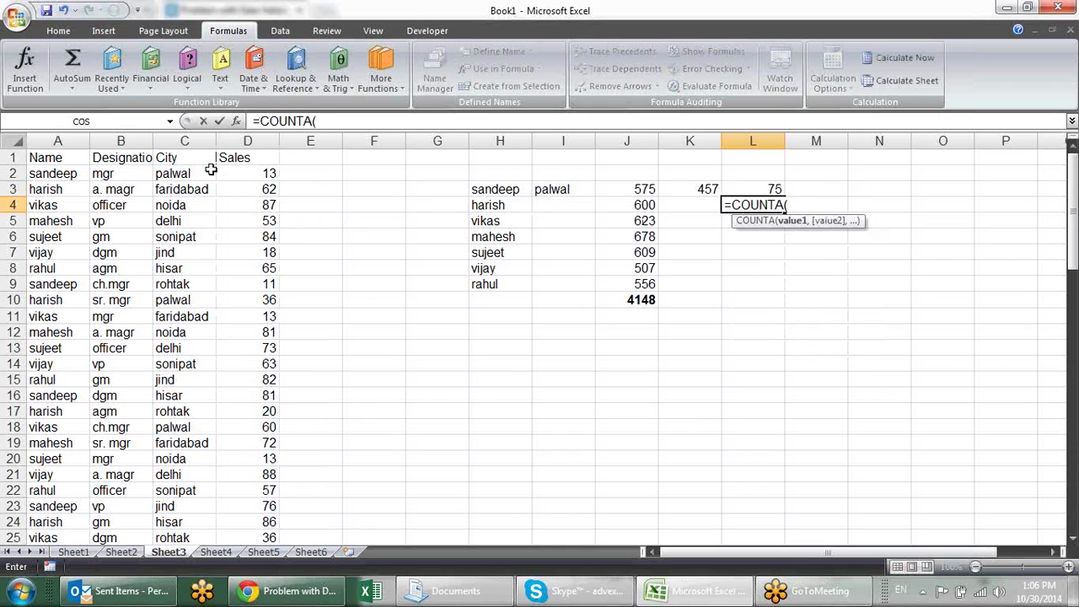
click(247, 158)
click(247, 141)
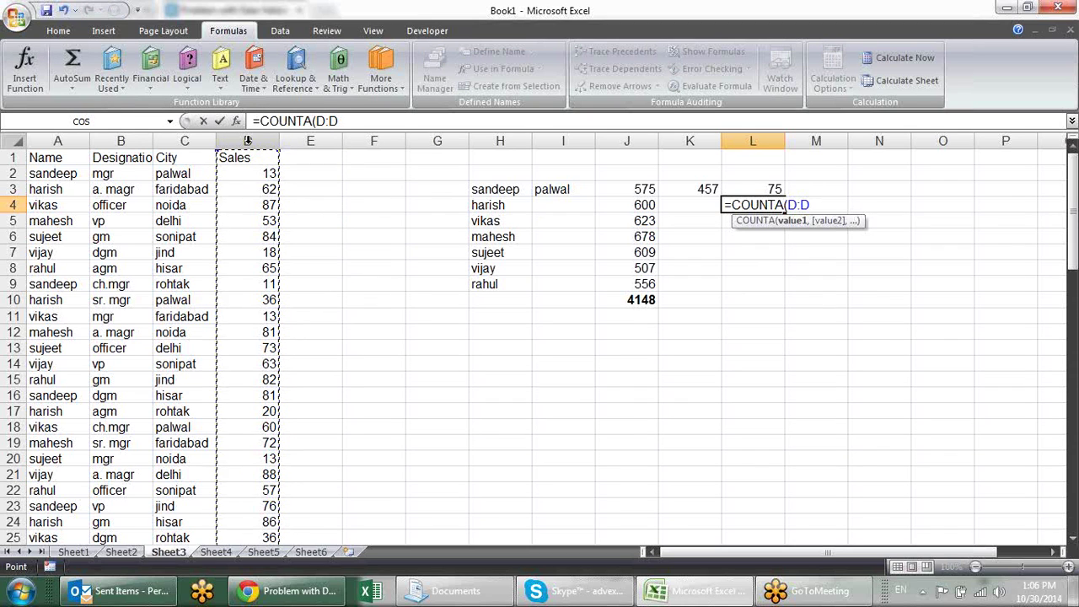
text())
key(Return)
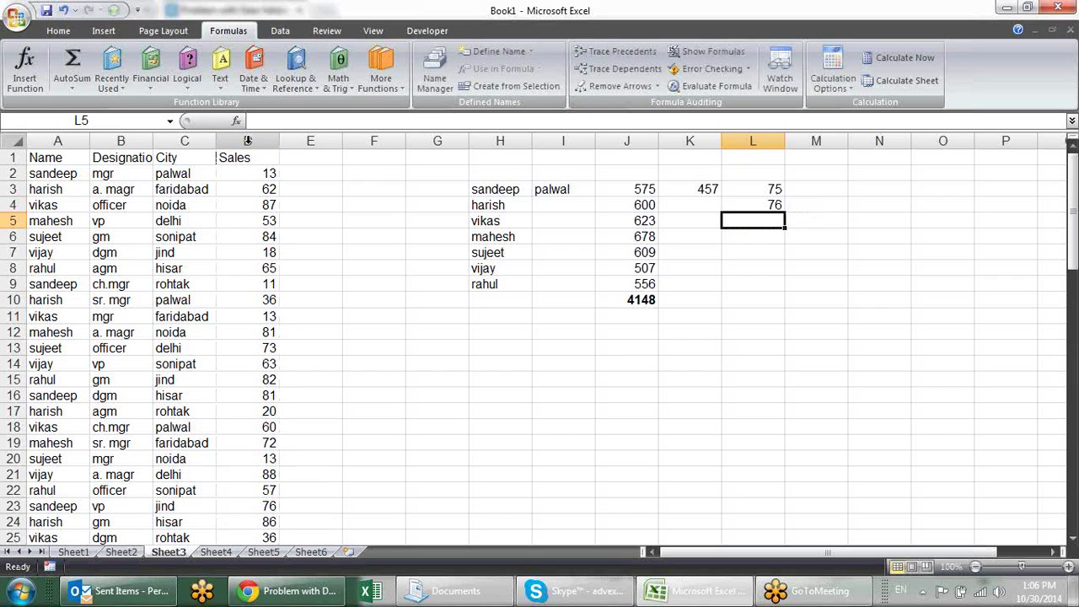
Step: Enter =COUNTBLANK(D:D) in L5 to count the blank cells in the Sales column, and review the formula
text(=coun)
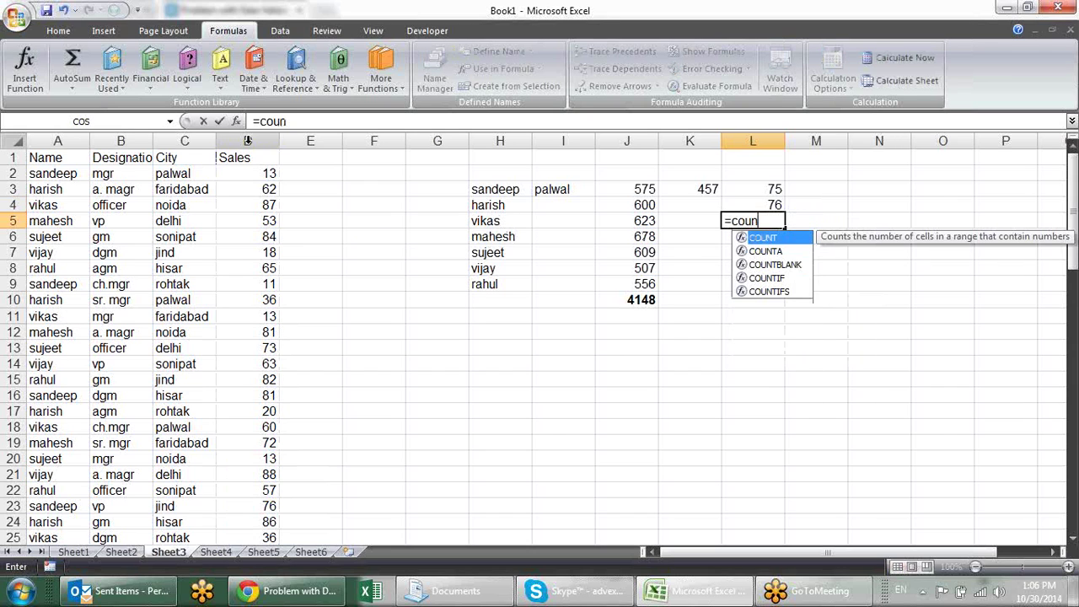
key(Down)
key(Down)
key(Tab)
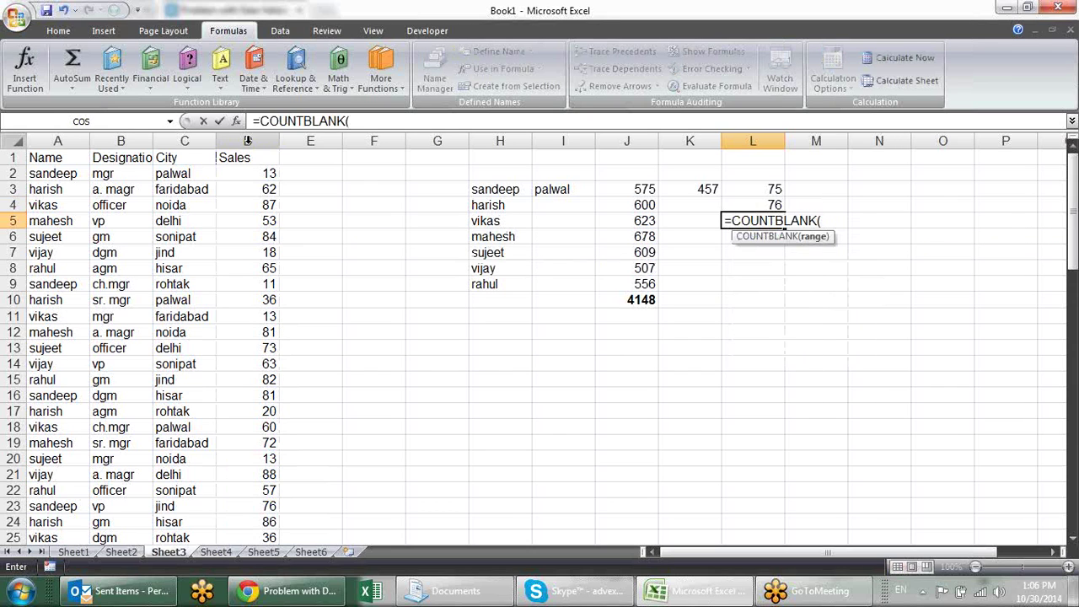
click(262, 141)
text())
key(Return)
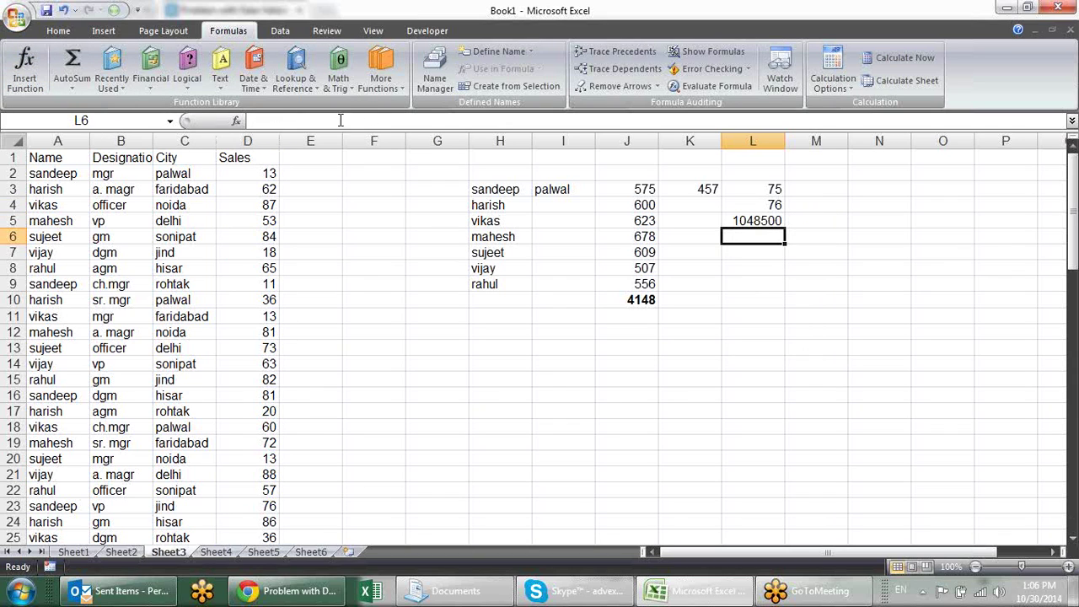
click(763, 220)
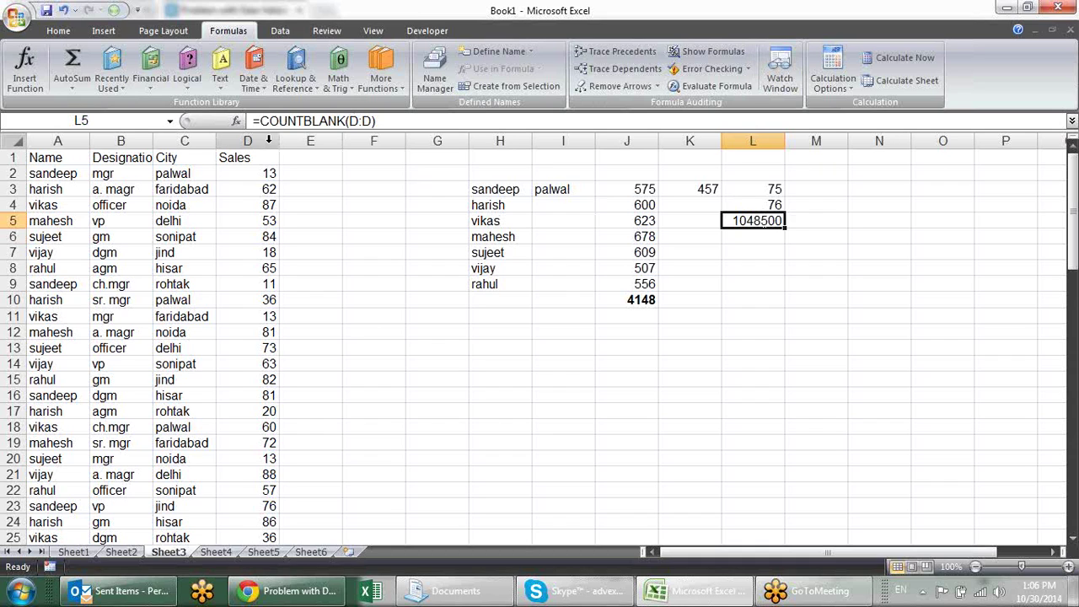
key(Return)
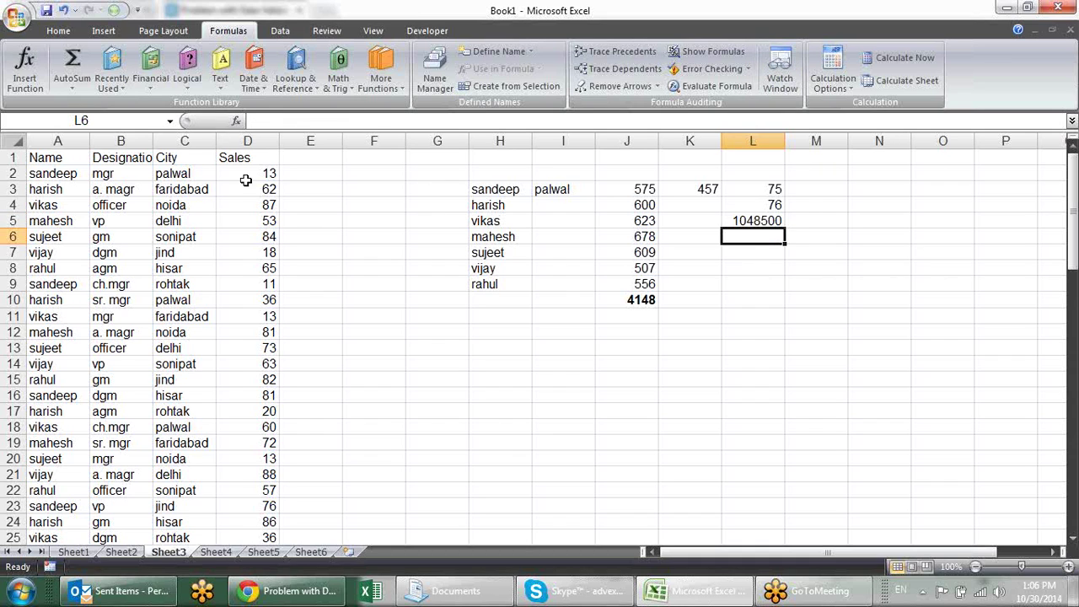
Step: Clear the Sales value in D2 to test the count formulas, and undo the deletion
click(246, 177)
key(Delete)
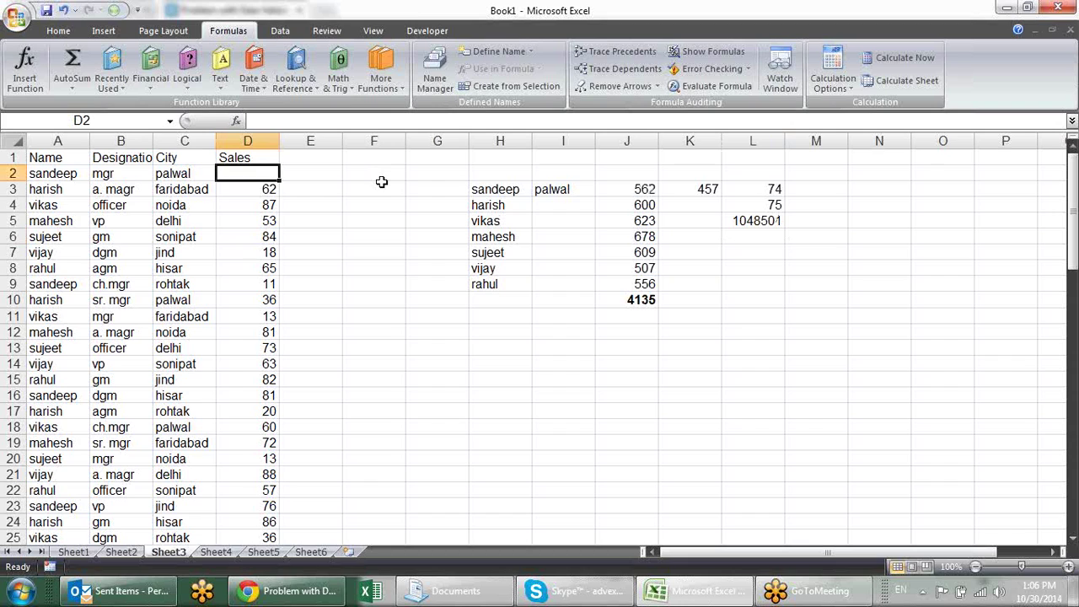
key(ctrl+z)
click(776, 236)
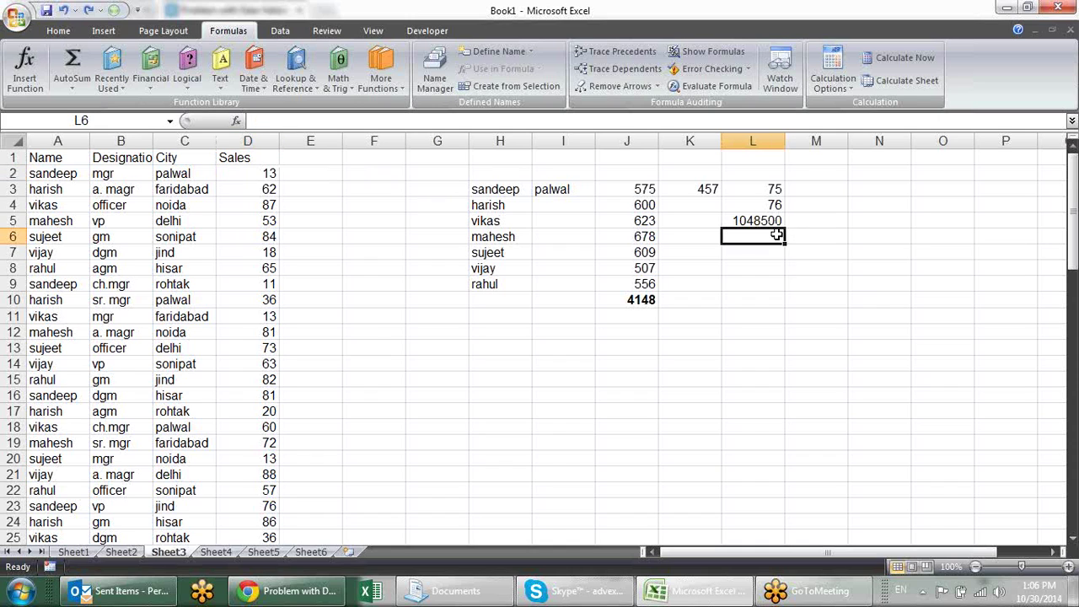
text(=coun)
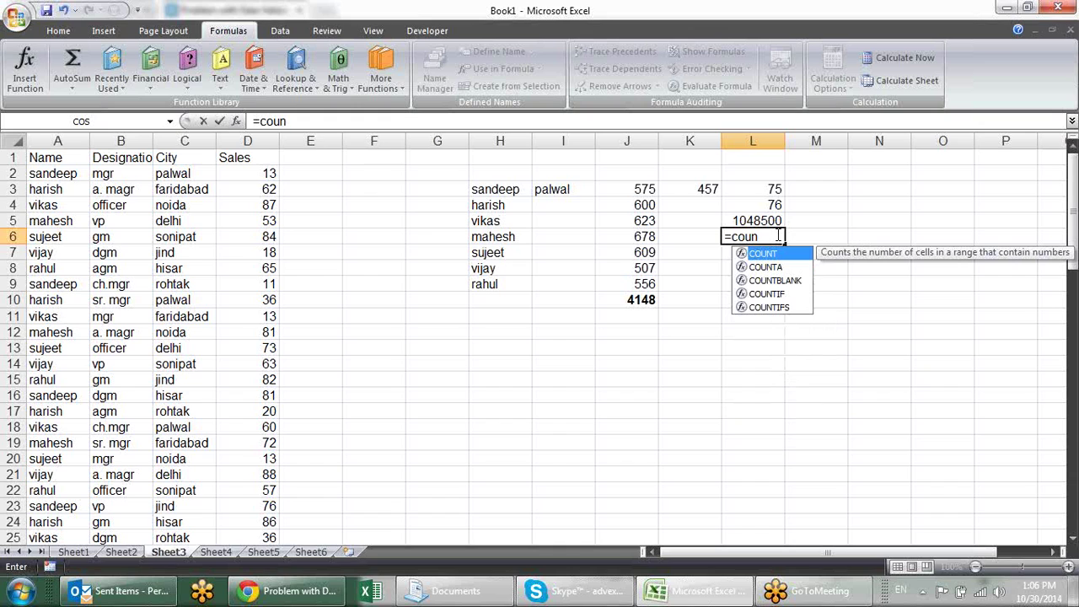
key(Escape)
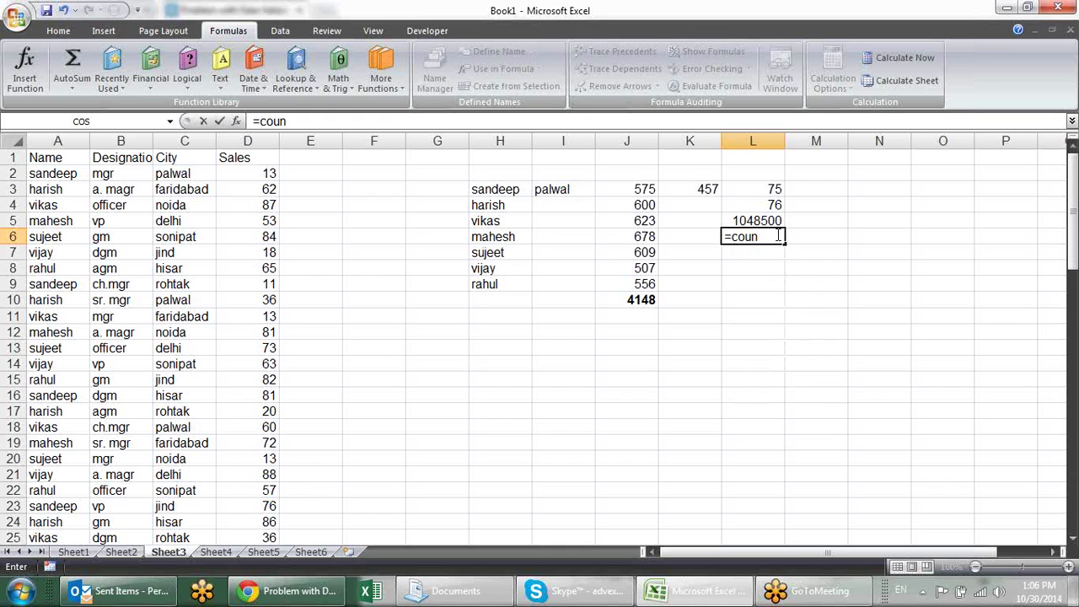
key(Escape)
Step: Insert three blank columns before column L to shift the count formulas over to column O
right_click(769, 141)
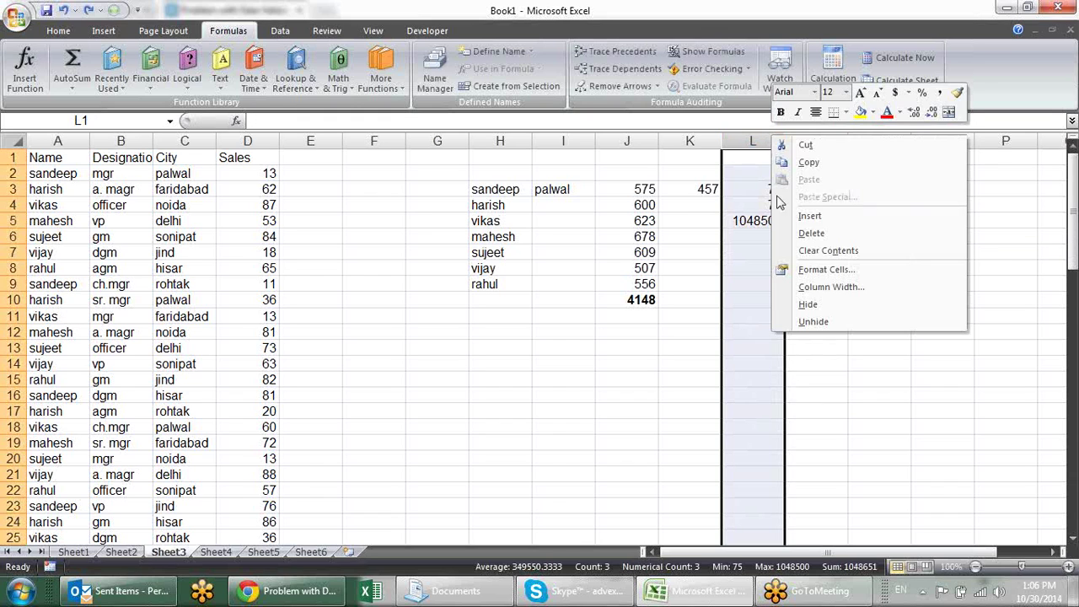
click(818, 216)
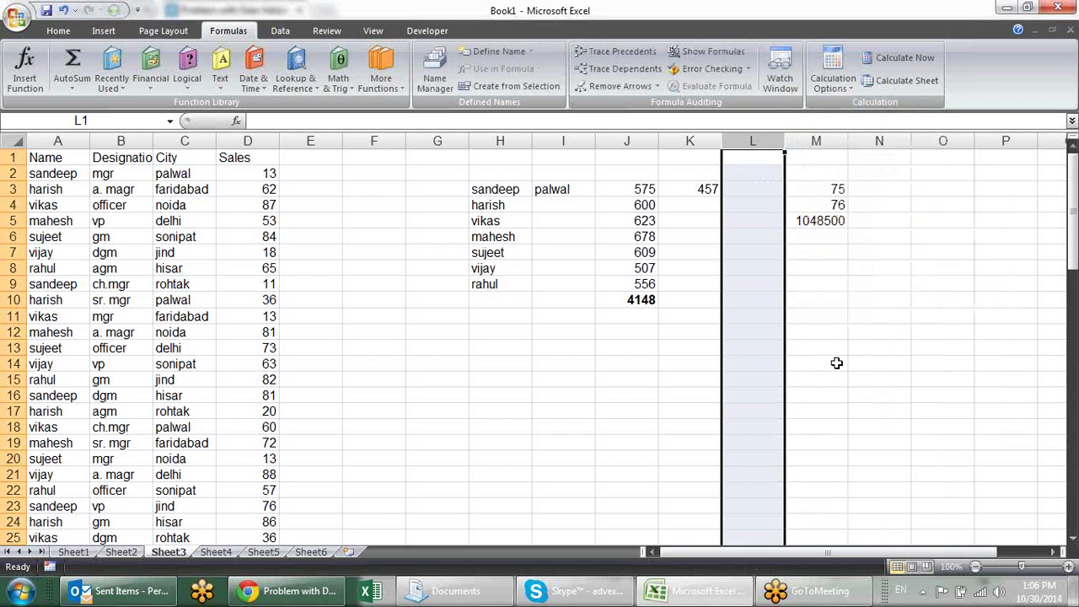
key(F4)
key(F4)
click(816, 251)
Step: Enter =COUNTIF(A:A,H3) in L3 to count how often the name in H3 occurs in the Name column
click(731, 187)
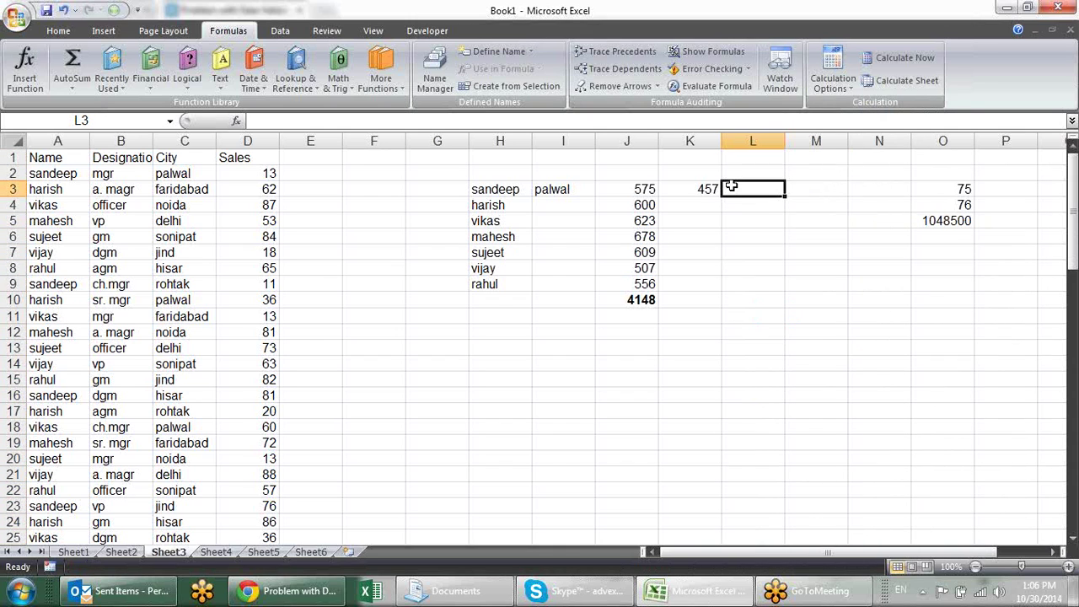
text(=)
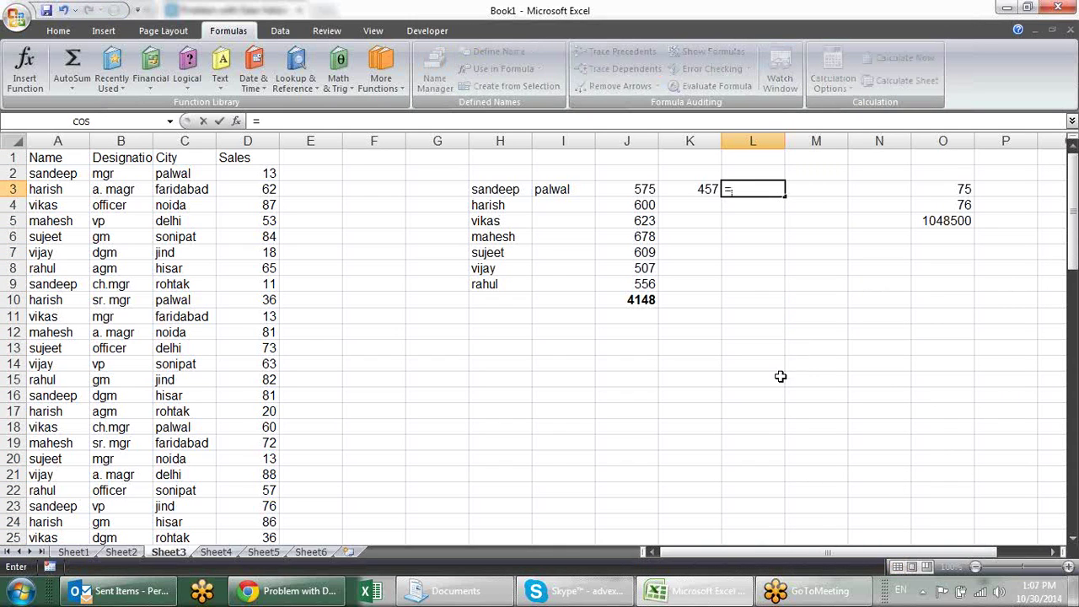
text(coun)
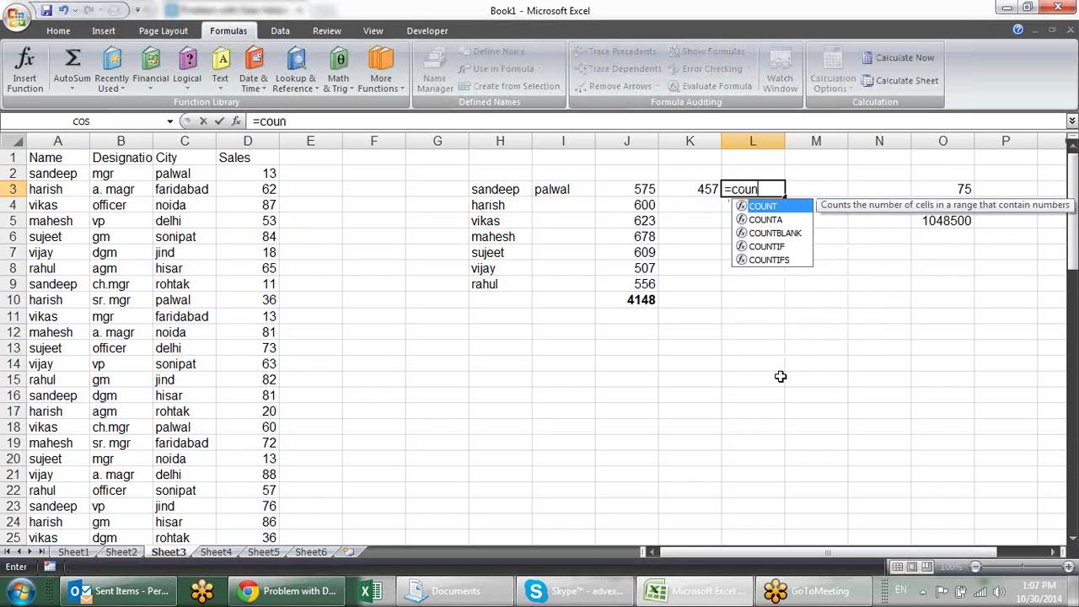
text(if)
key(BackSpace)
text(tif)
key(Tab)
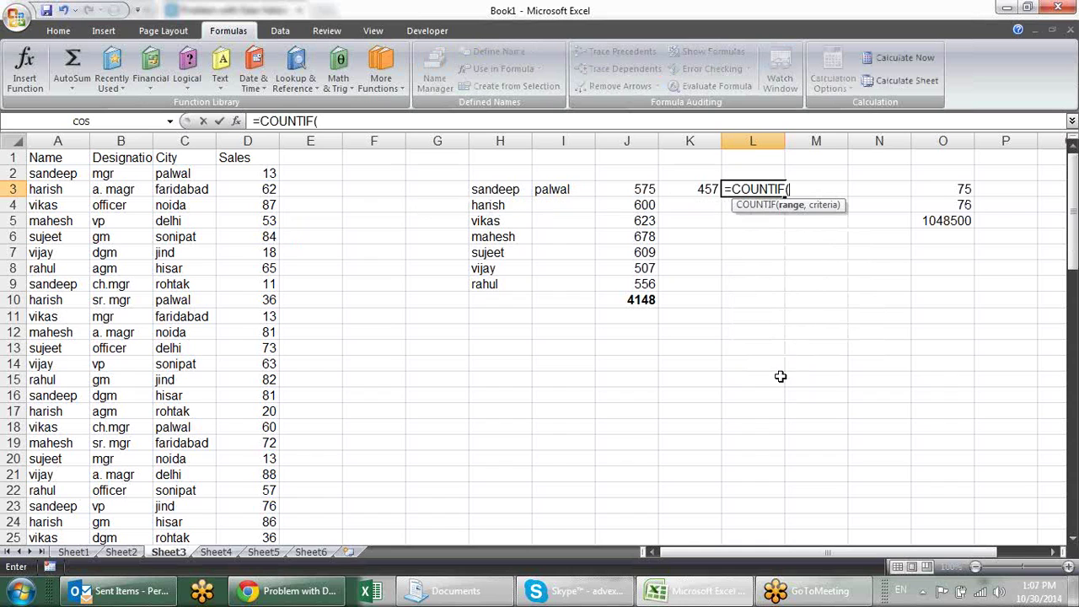
click(47, 137)
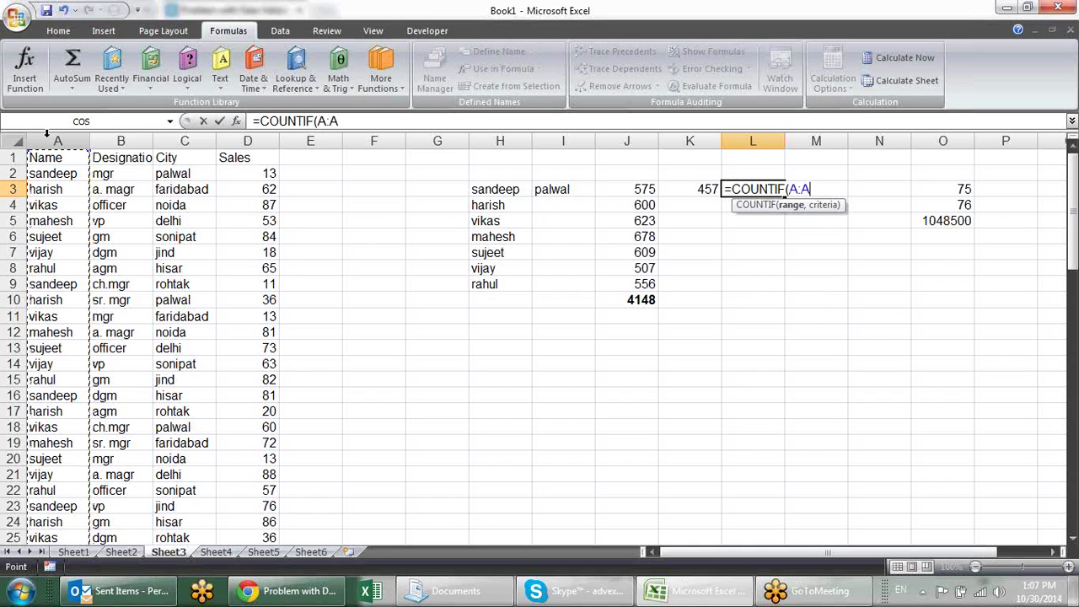
text(,)
click(521, 189)
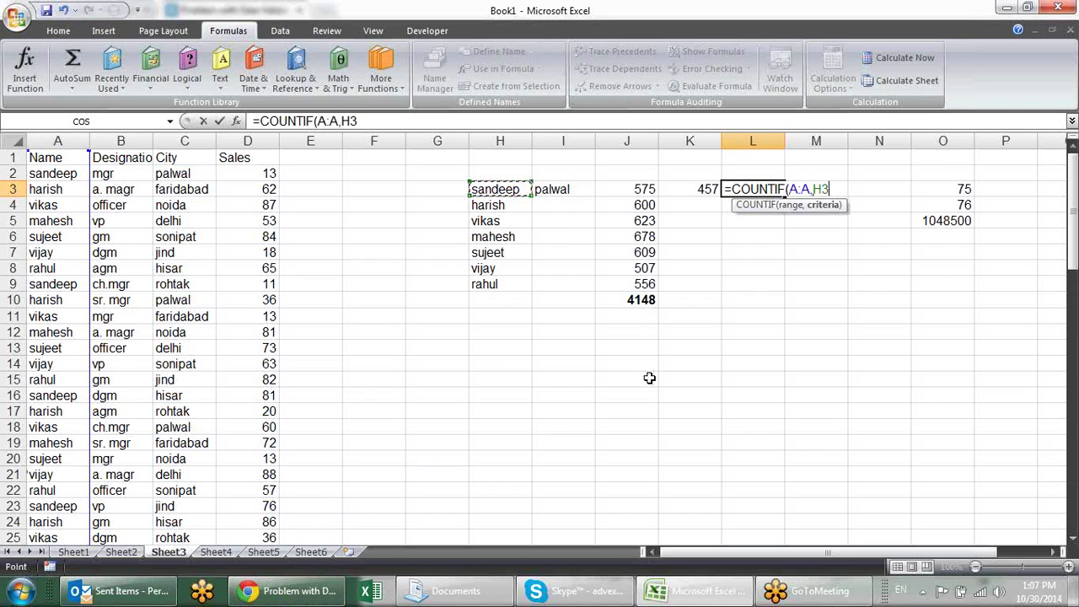
text())
key(Return)
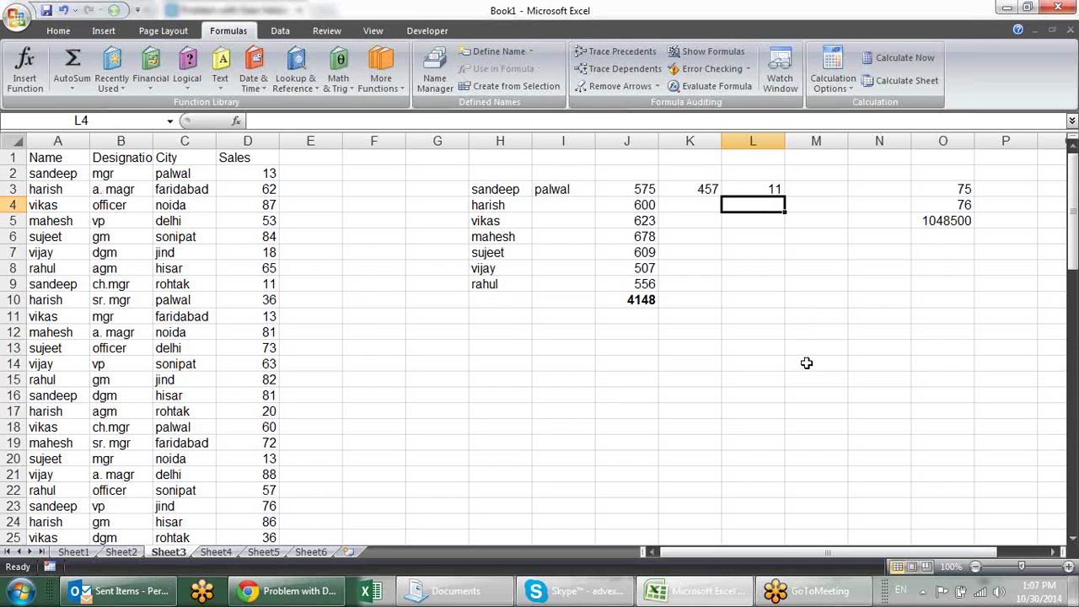
Step: Enter =COUNTIFS(A:A,H3,C:C,I3) in L4 to count the rows matching both the name in H3 and the city in I3
text(=coun)
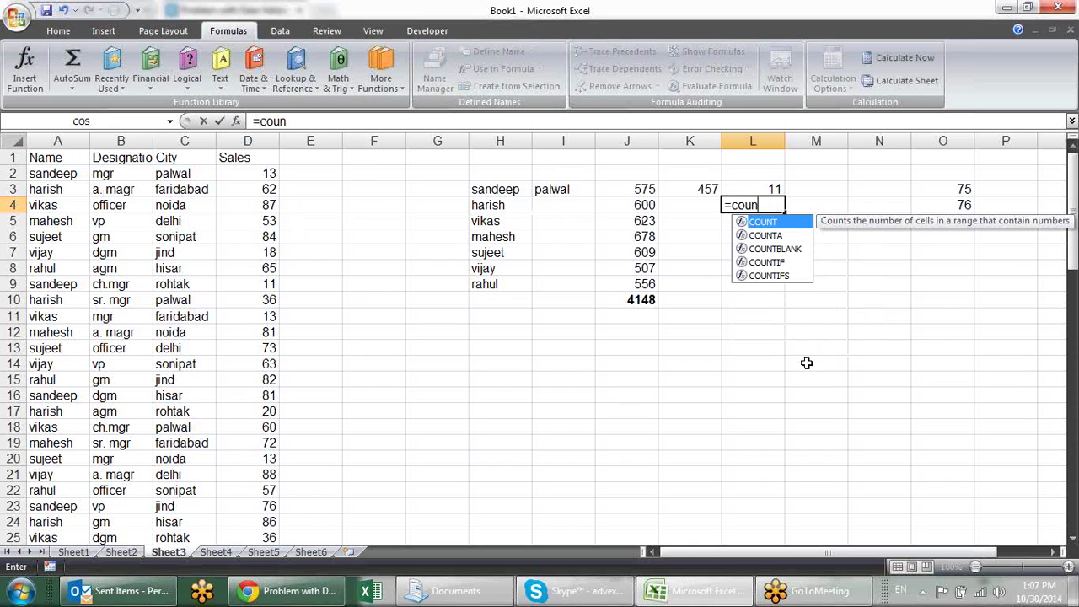
text(ti)
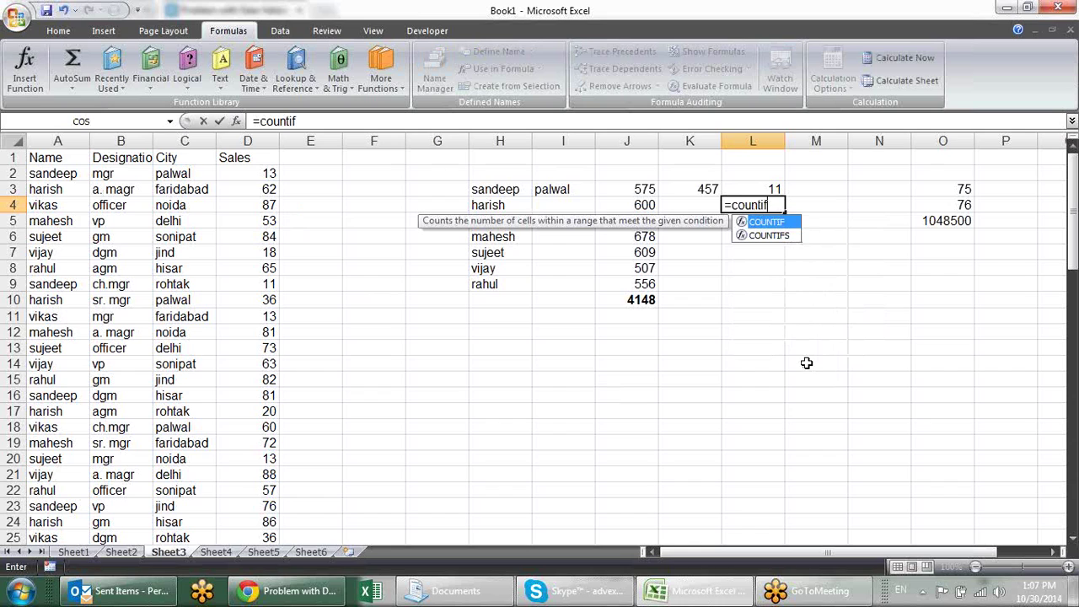
text(f)
key(Down)
key(Tab)
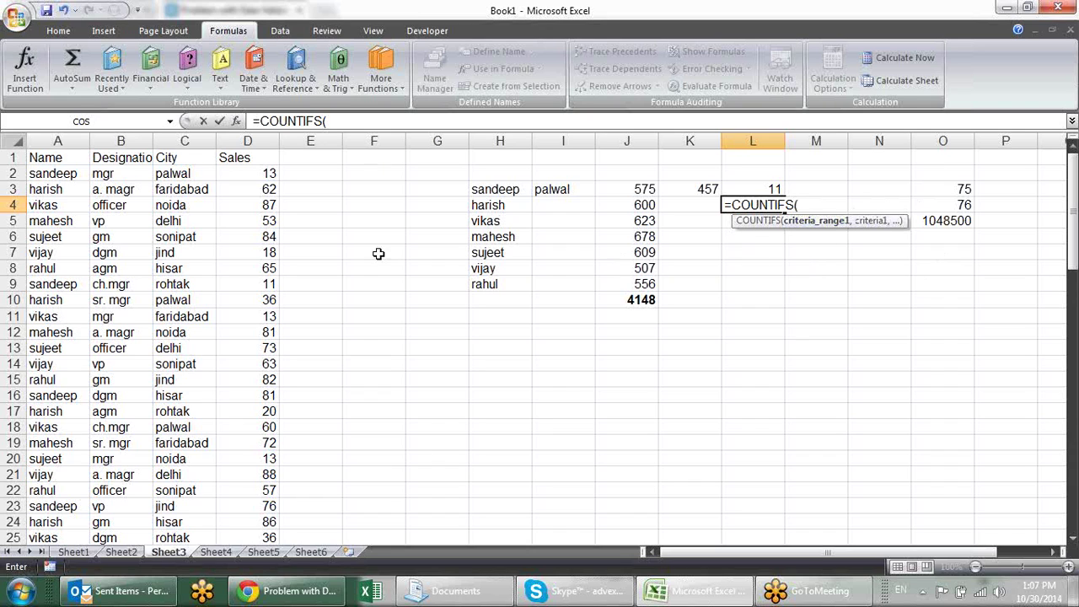
click(58, 137)
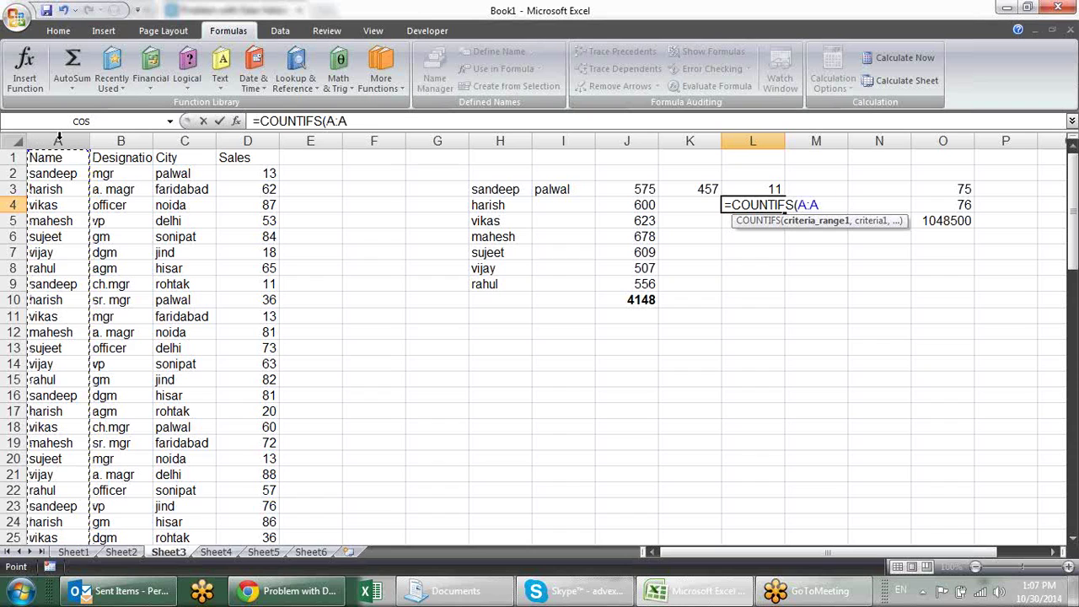
text(,)
click(486, 194)
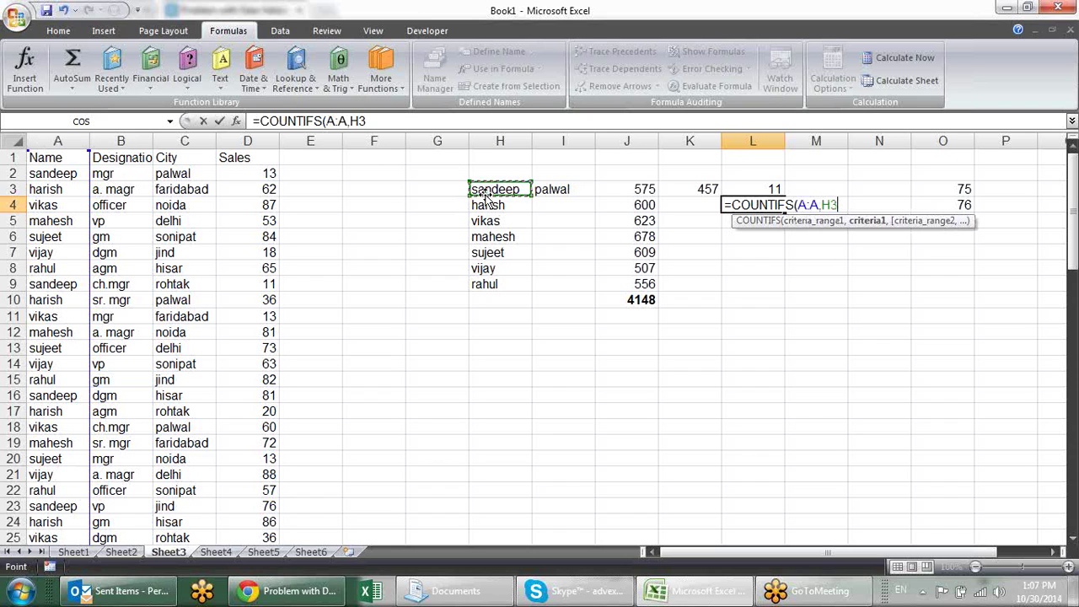
text(,)
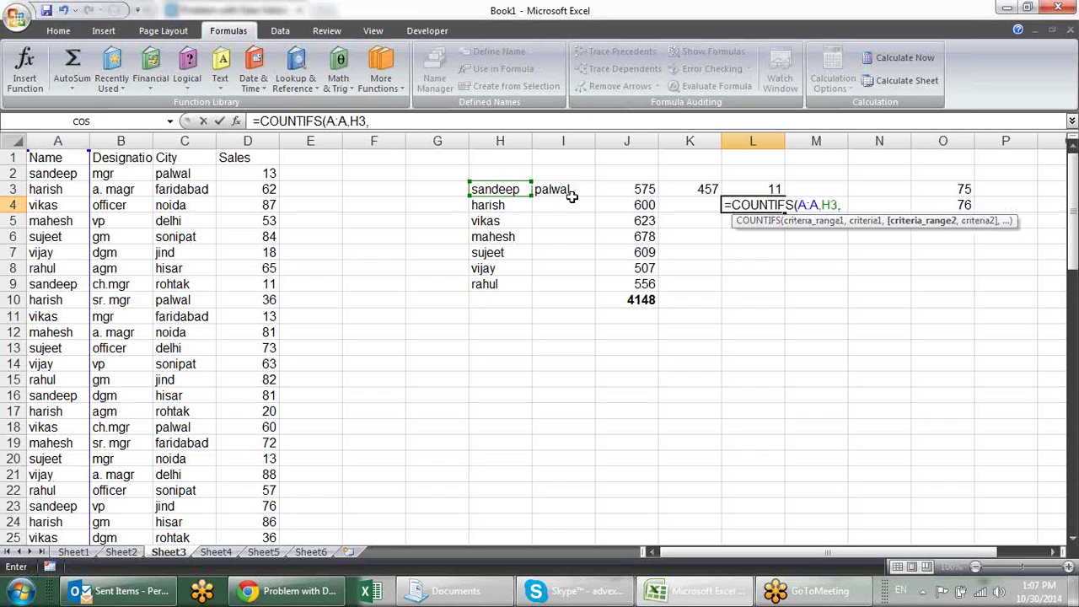
click(165, 140)
click(580, 191)
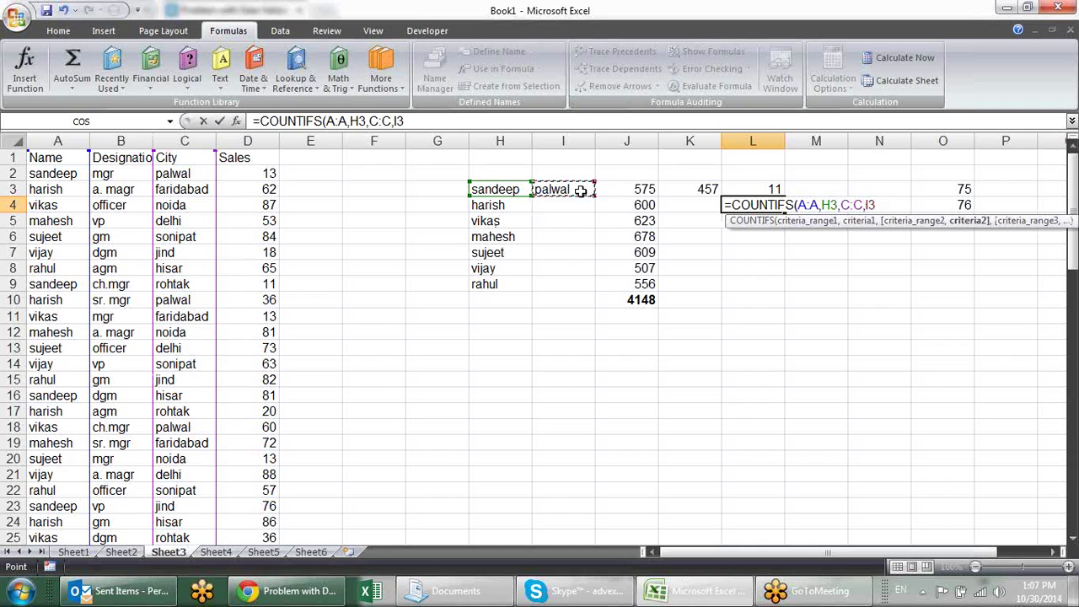
text())
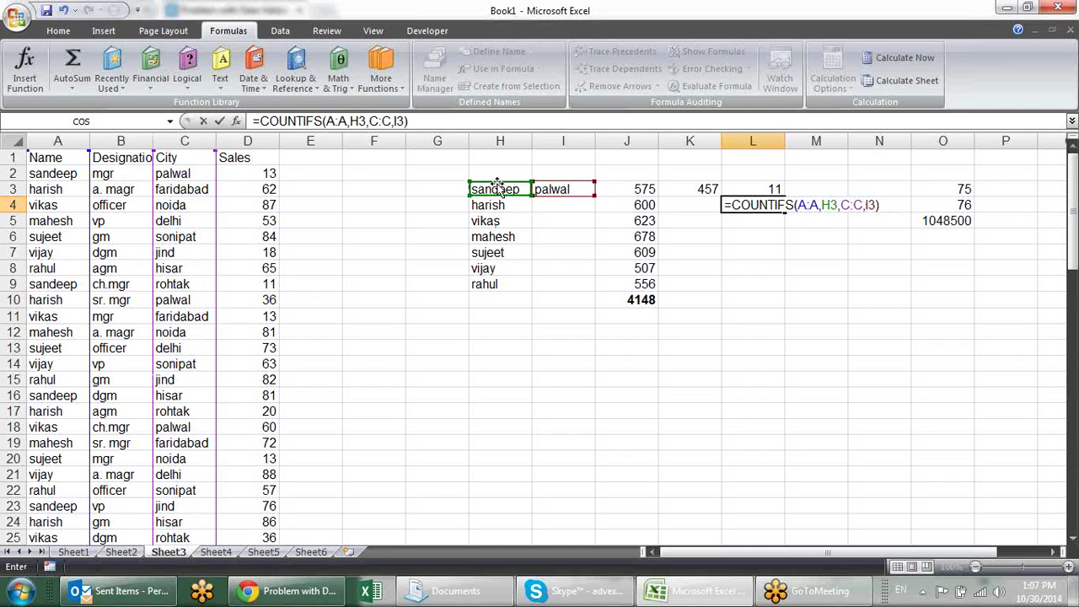
key(Return)
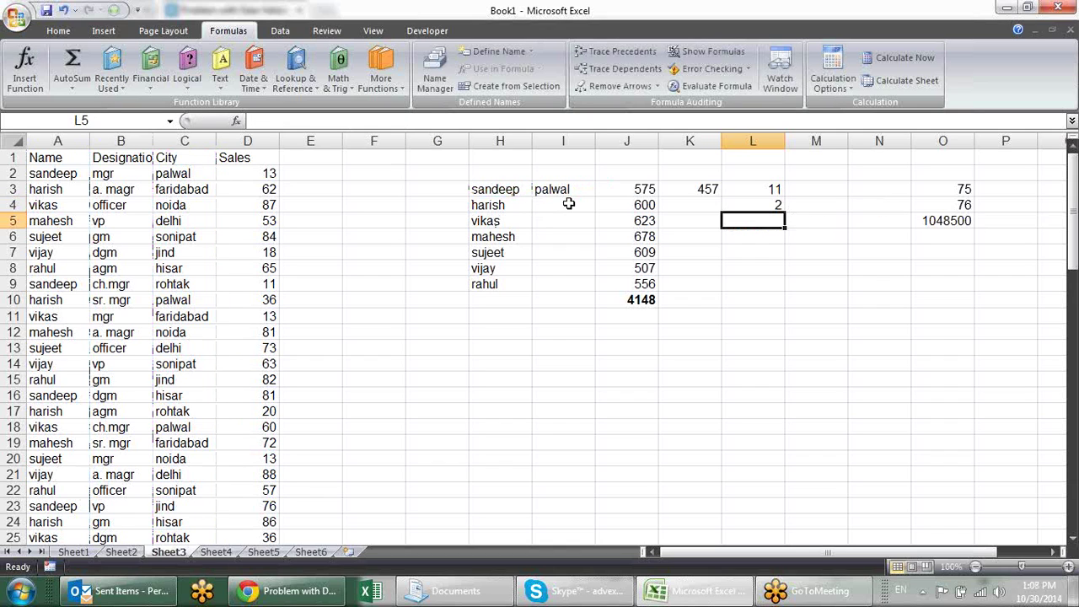
Step: Enter =COUNTIFS(A:A,H3,D:D,">50") in L5 to count the rows for the name in H3 with Sales above 50
text(=coun)
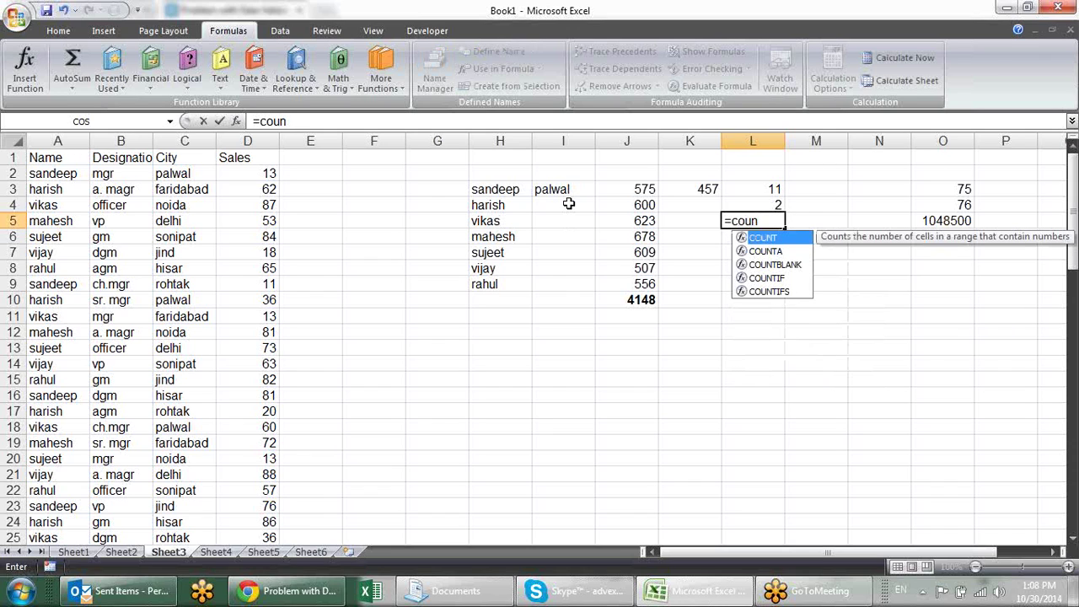
text(tifs)
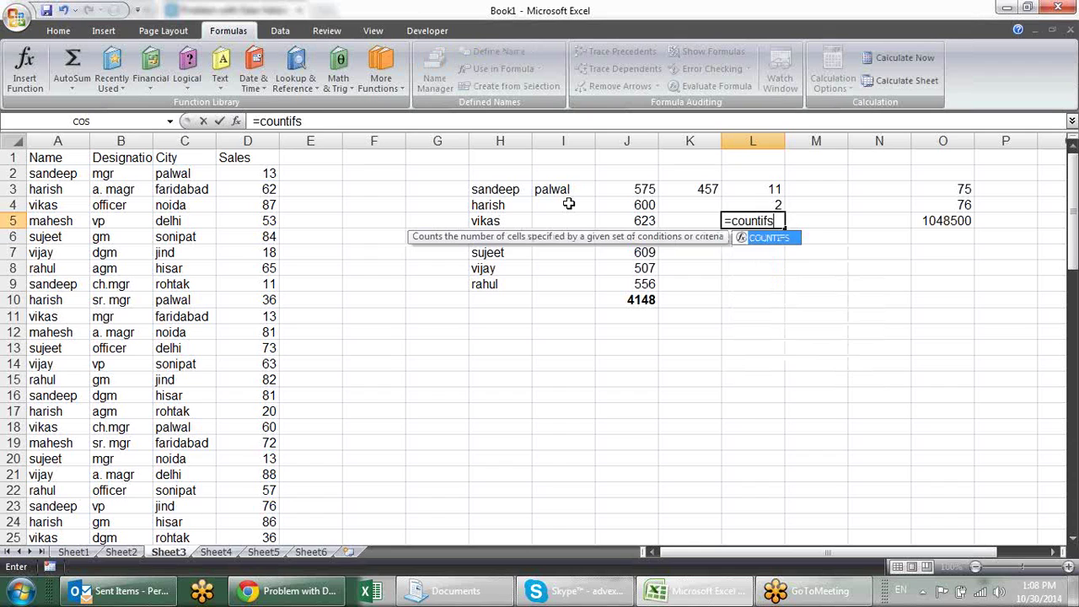
key(Tab)
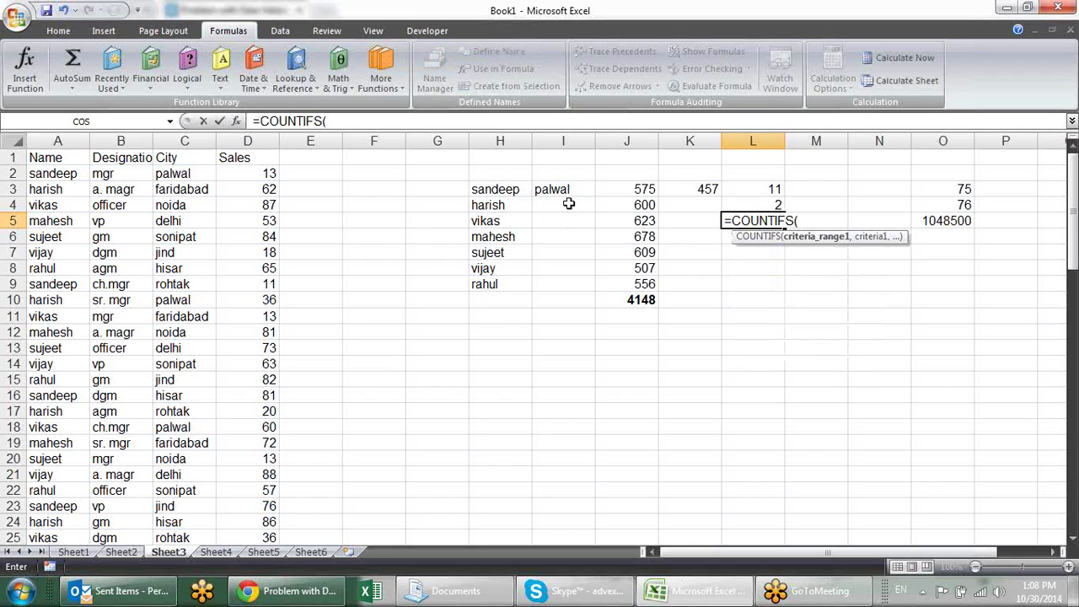
click(66, 140)
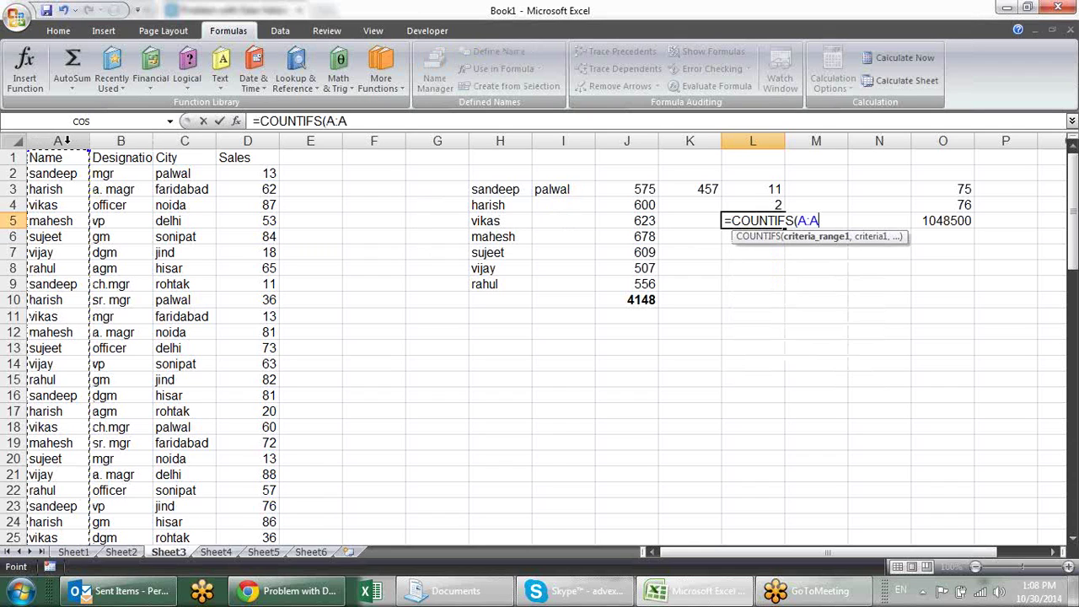
text(,)
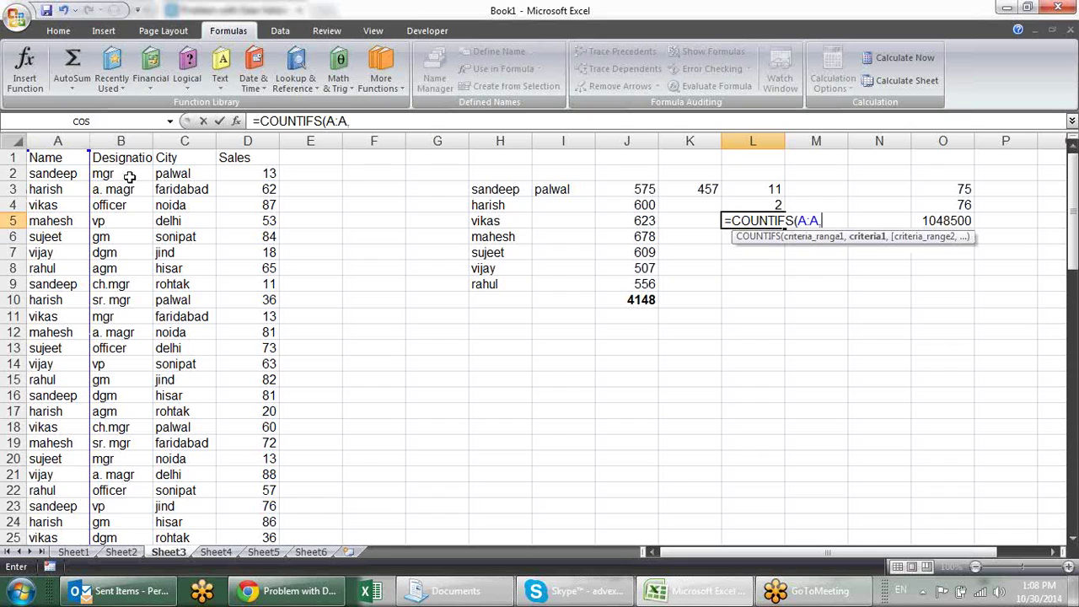
click(517, 189)
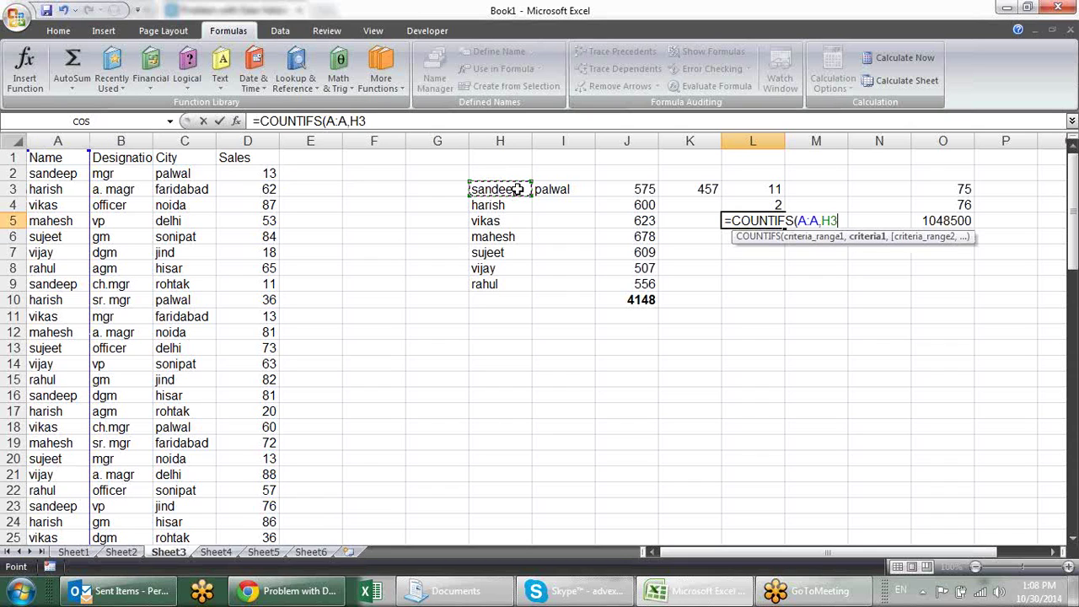
text(,)
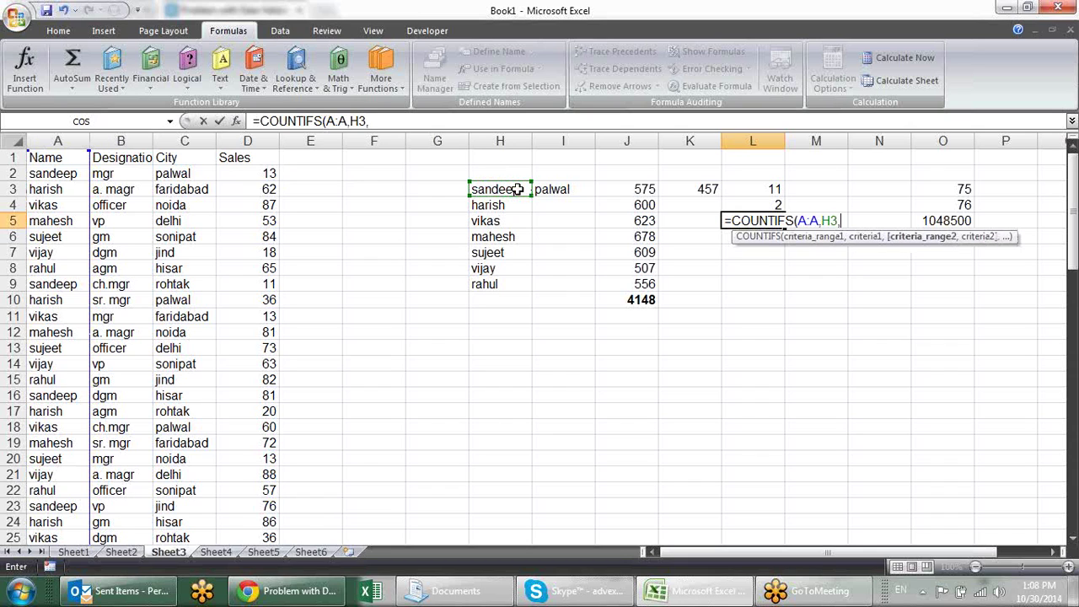
click(261, 140)
text(,)
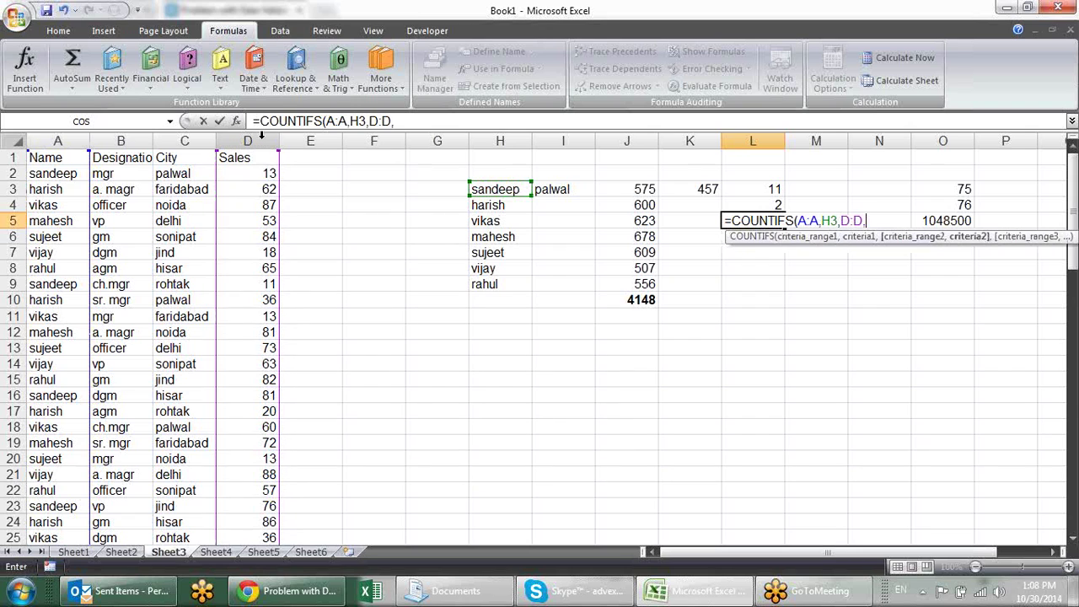
text(">50"))
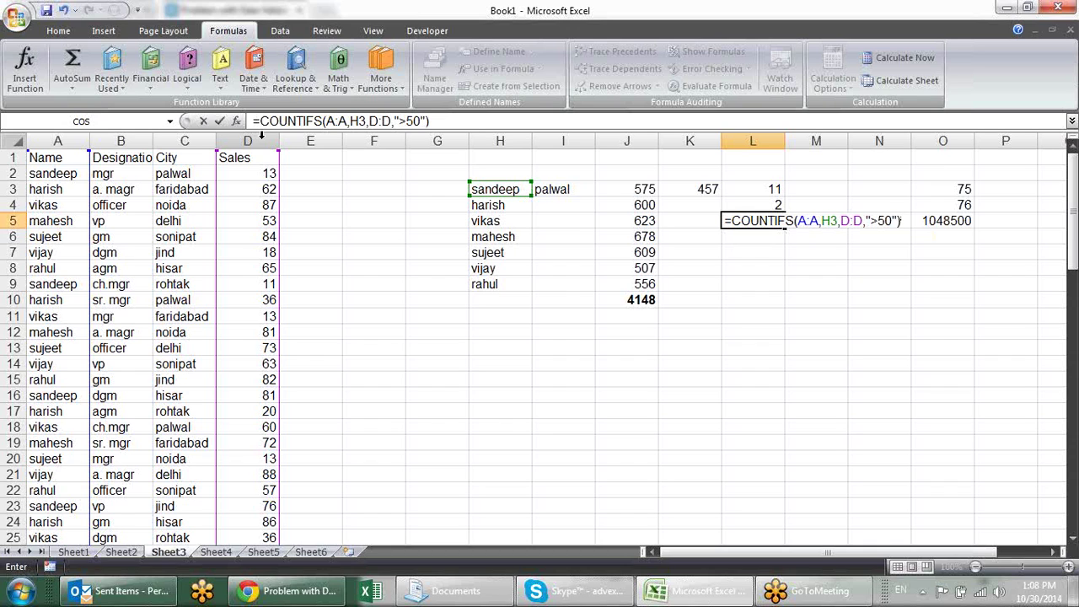
key(Return)
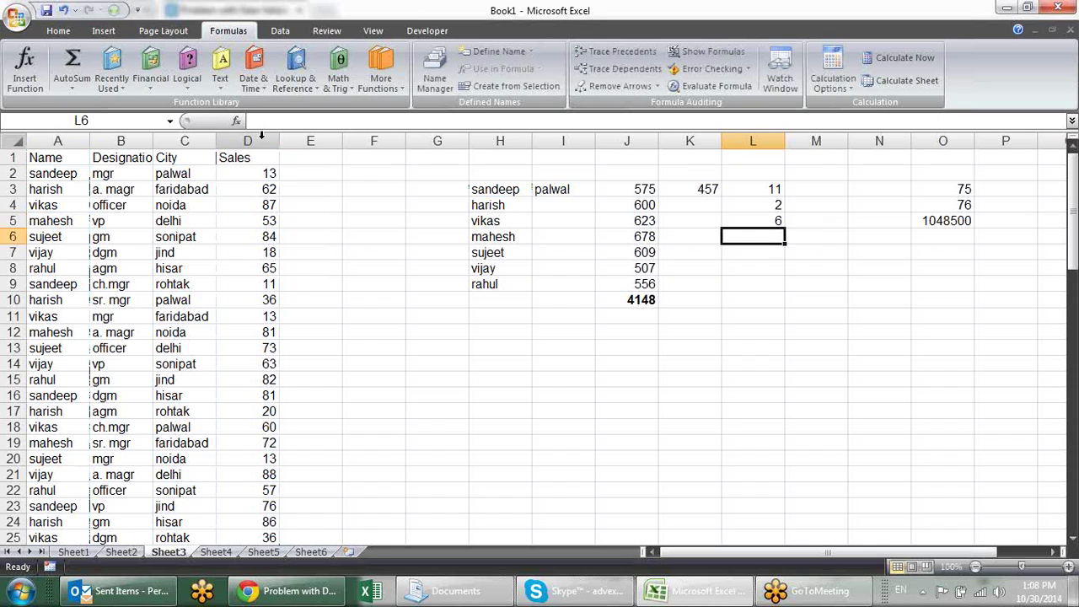
Step: Enter =COUNTIF(A:A,"s*") in L6 to count the entries in the Name column that start with s
text(=)
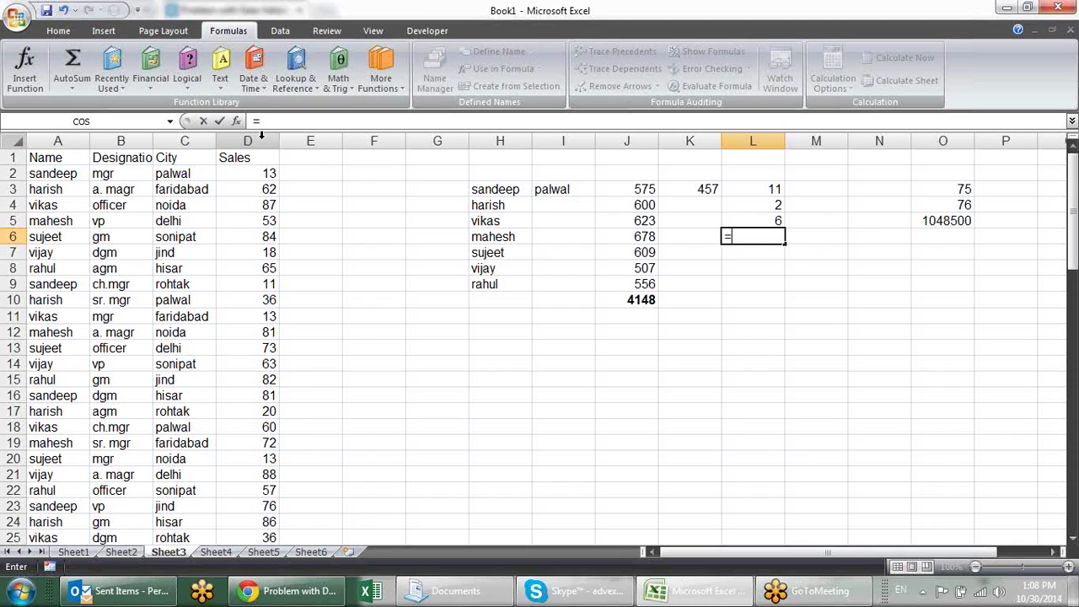
key(Escape)
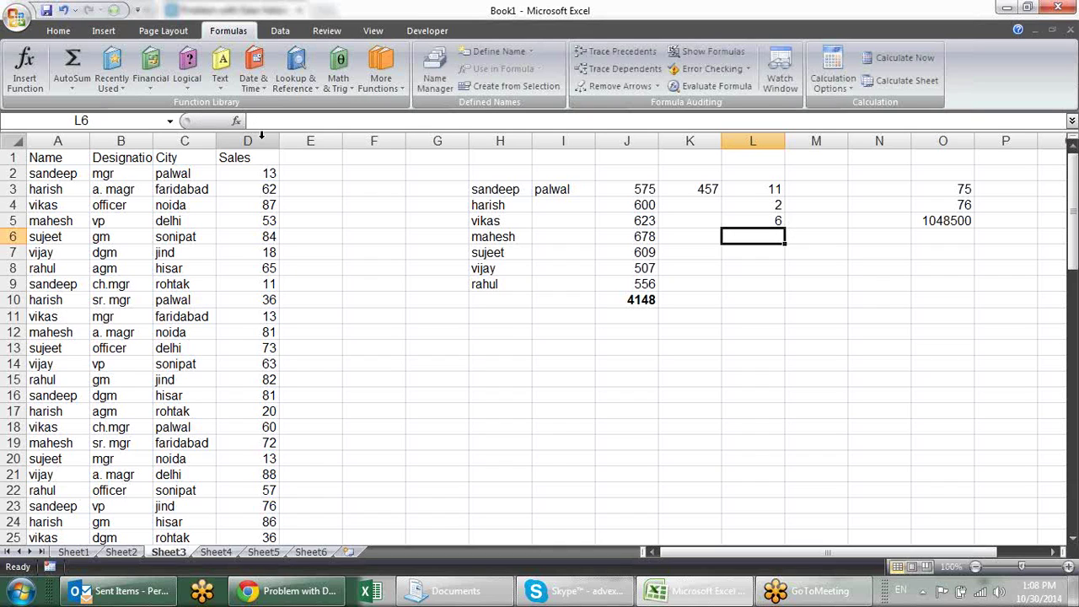
text(=)
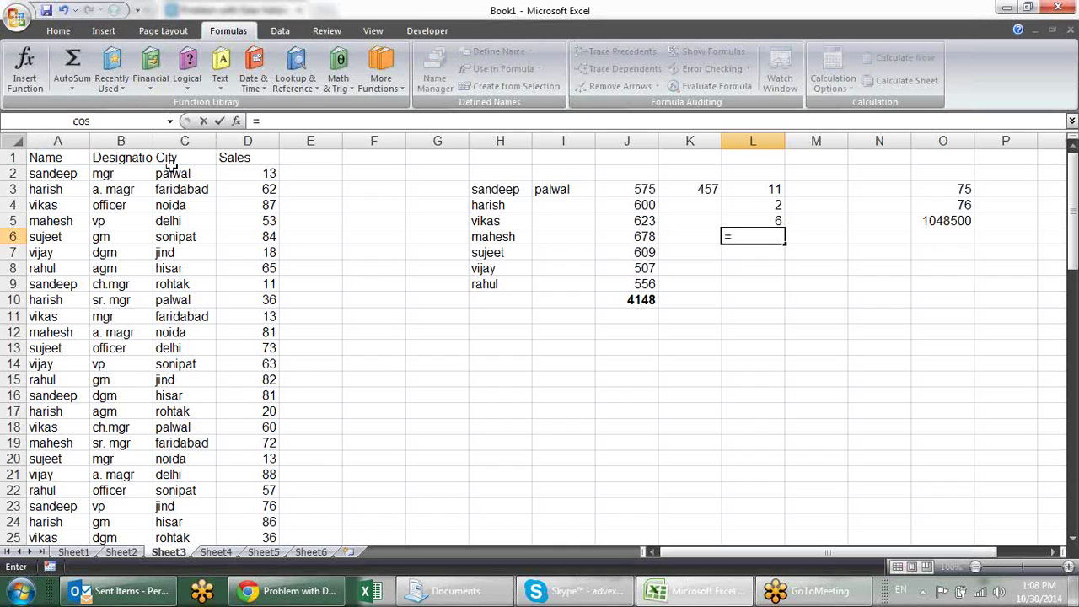
text(su)
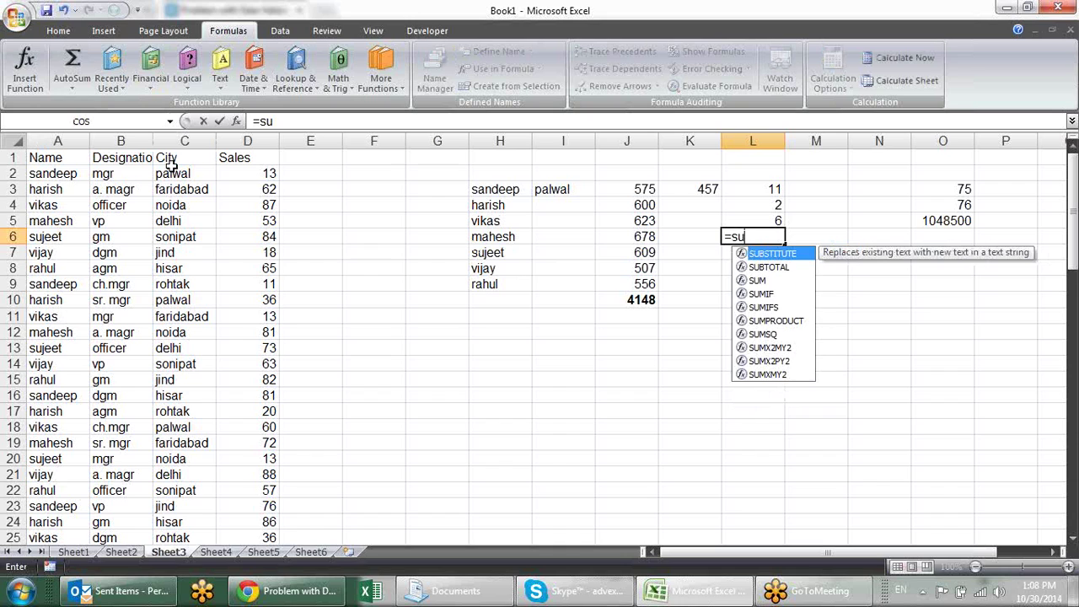
key(BackSpace)
key(BackSpace)
text(coun)
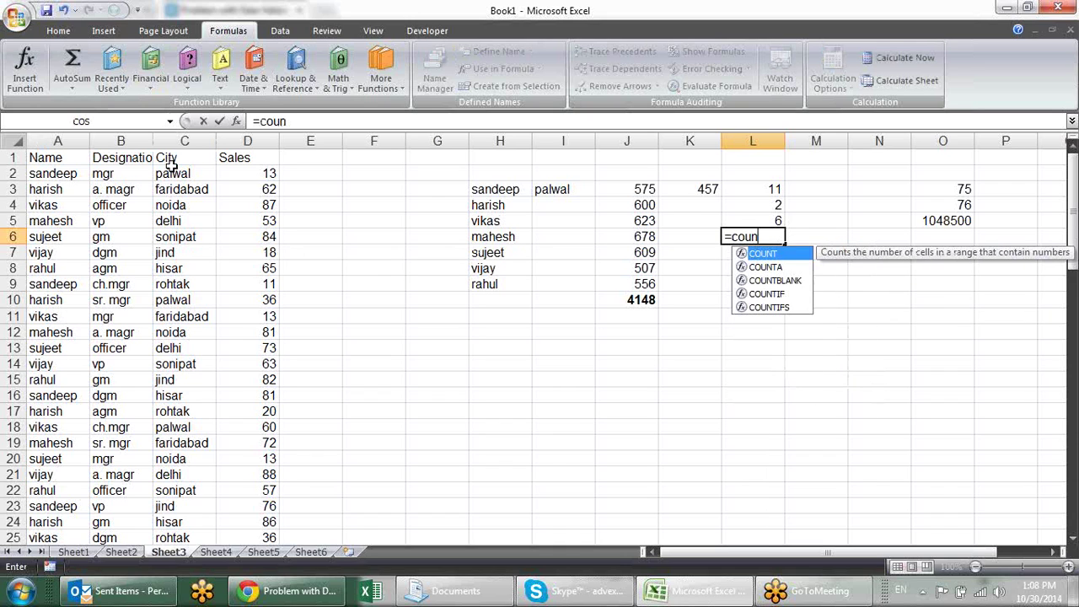
key(Down)
key(Down)
key(Down)
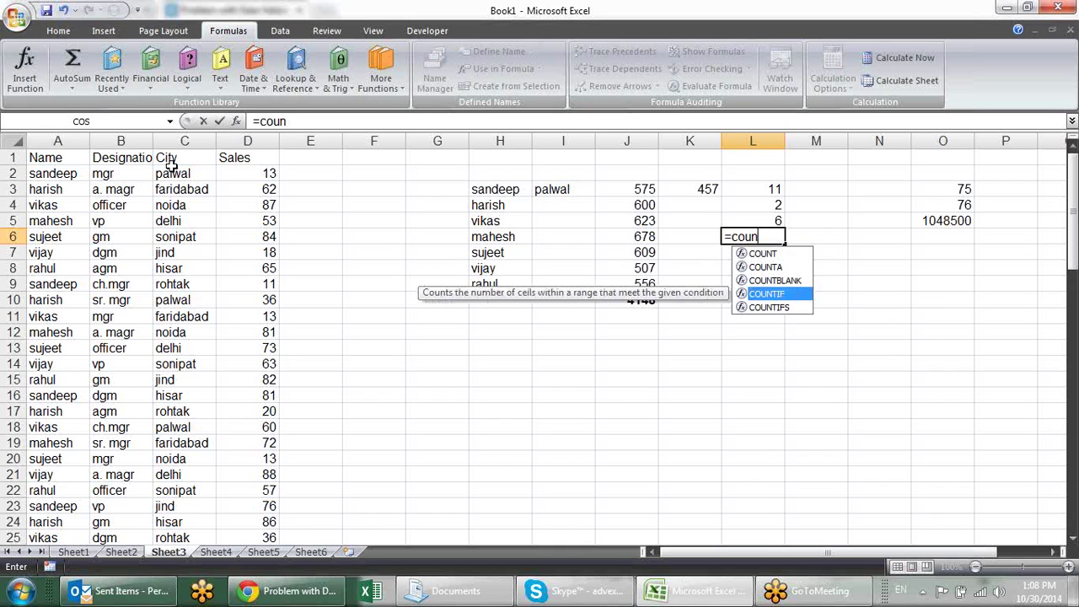
key(Tab)
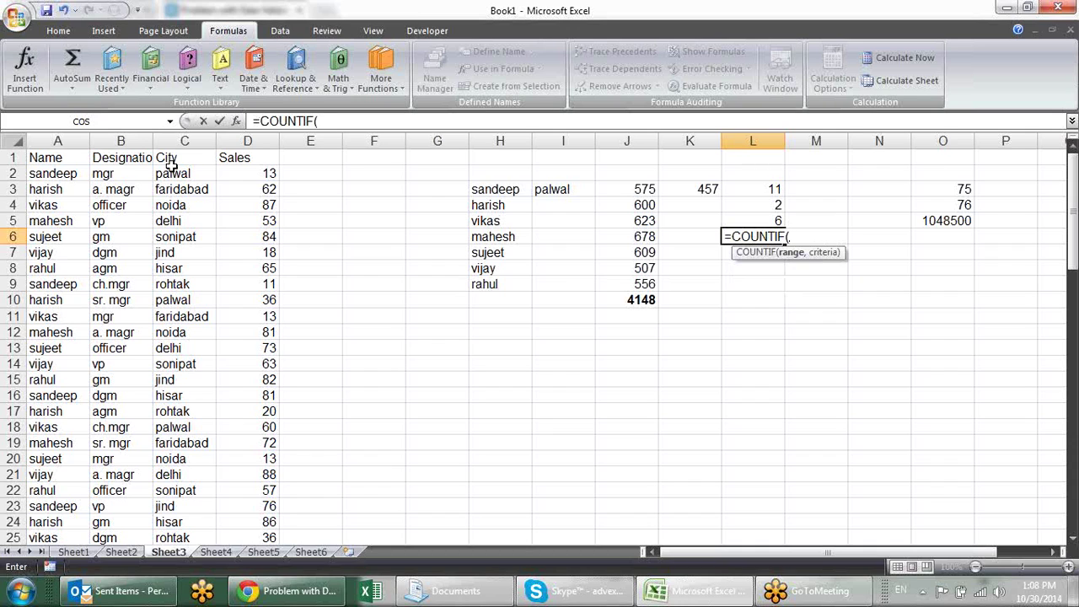
key(BackSpace)
text(s)
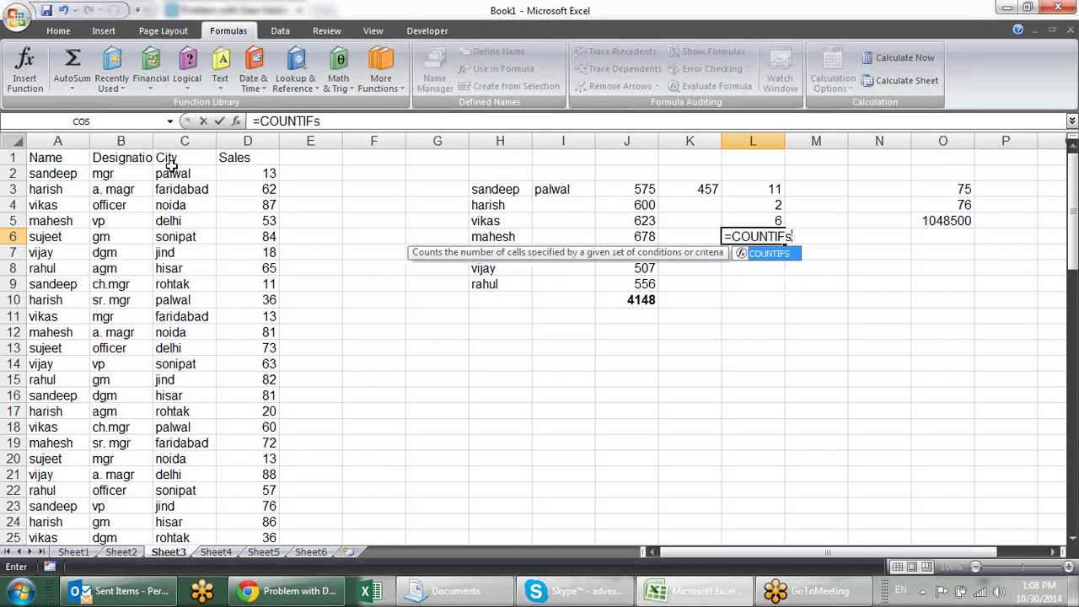
key(BackSpace)
key(Tab)
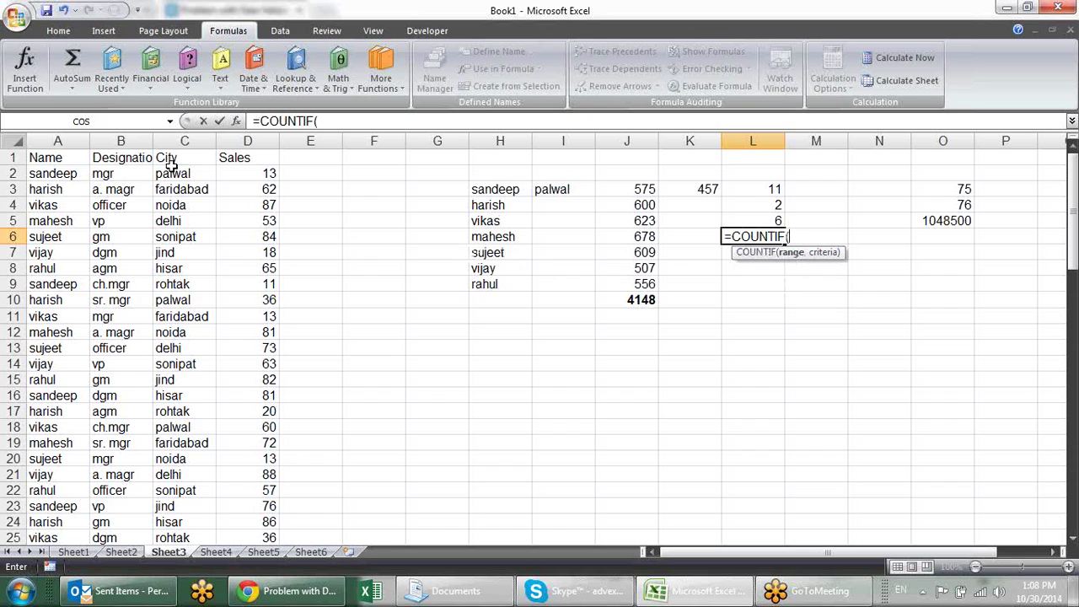
click(75, 139)
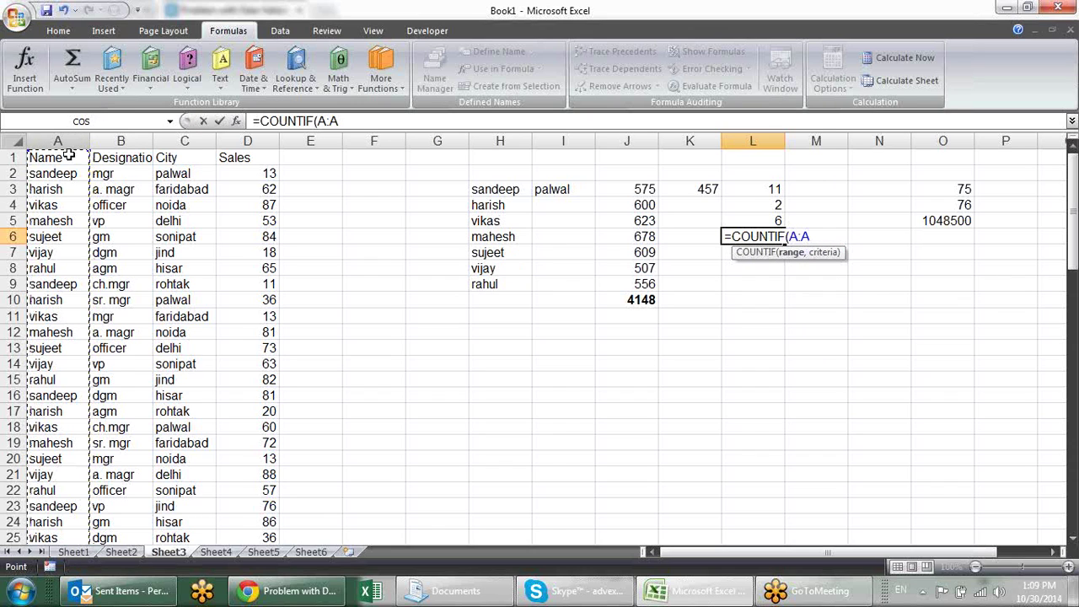
text(,)
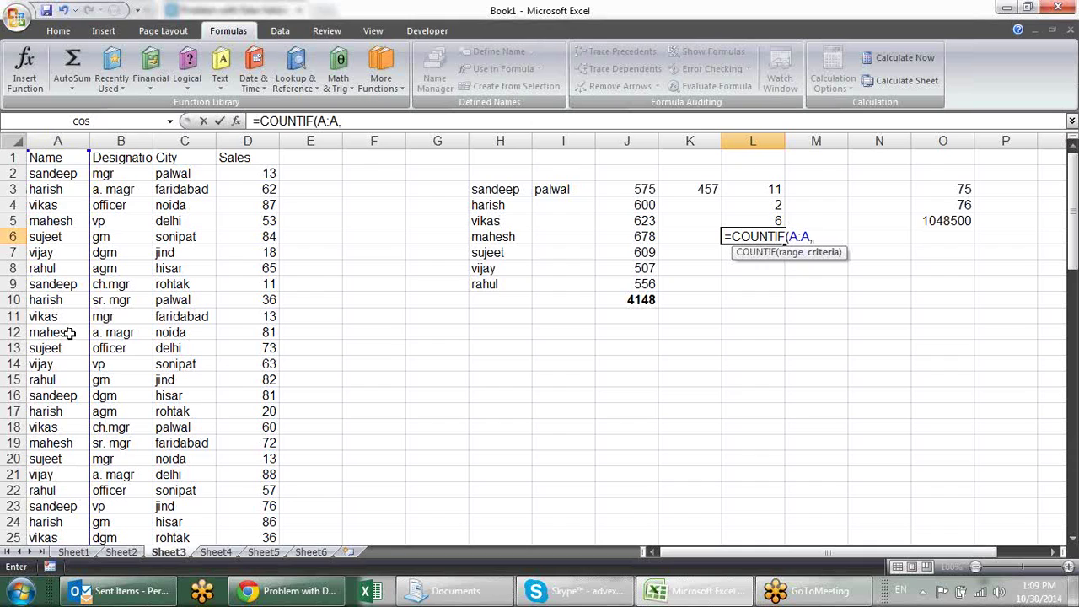
text(")
text(s*"))
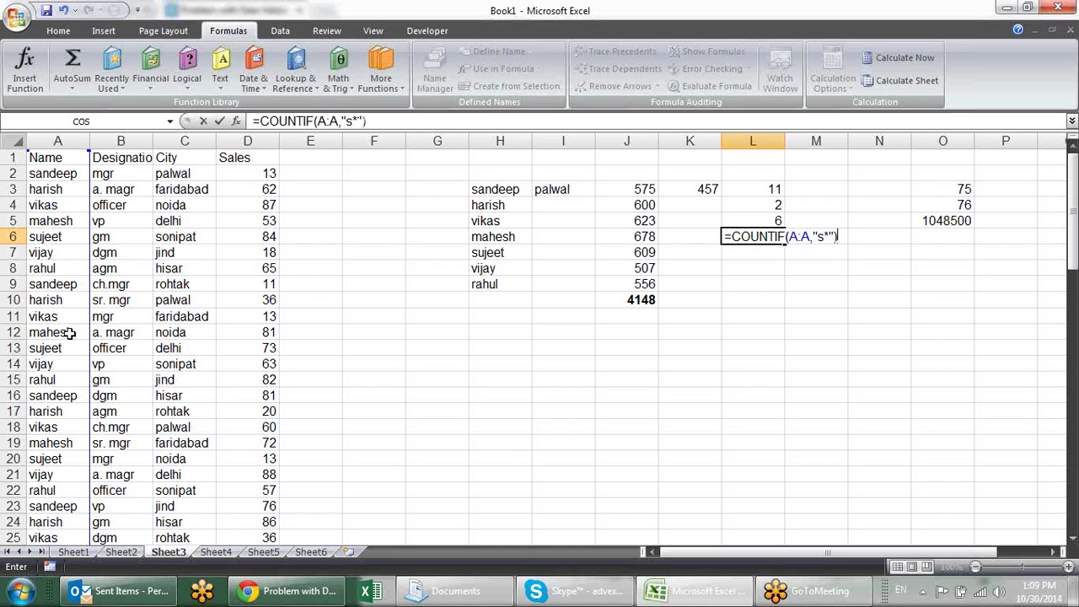
key(Return)
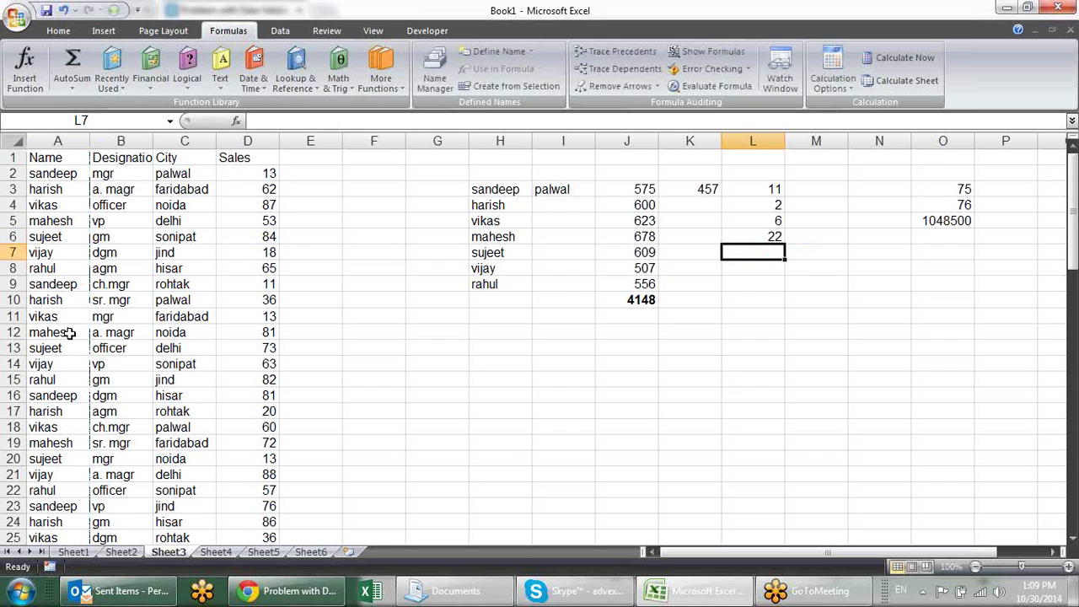
Step: Change the COUNTIF criterion in L6 to "*h" to count the names ending in h
key(Up)
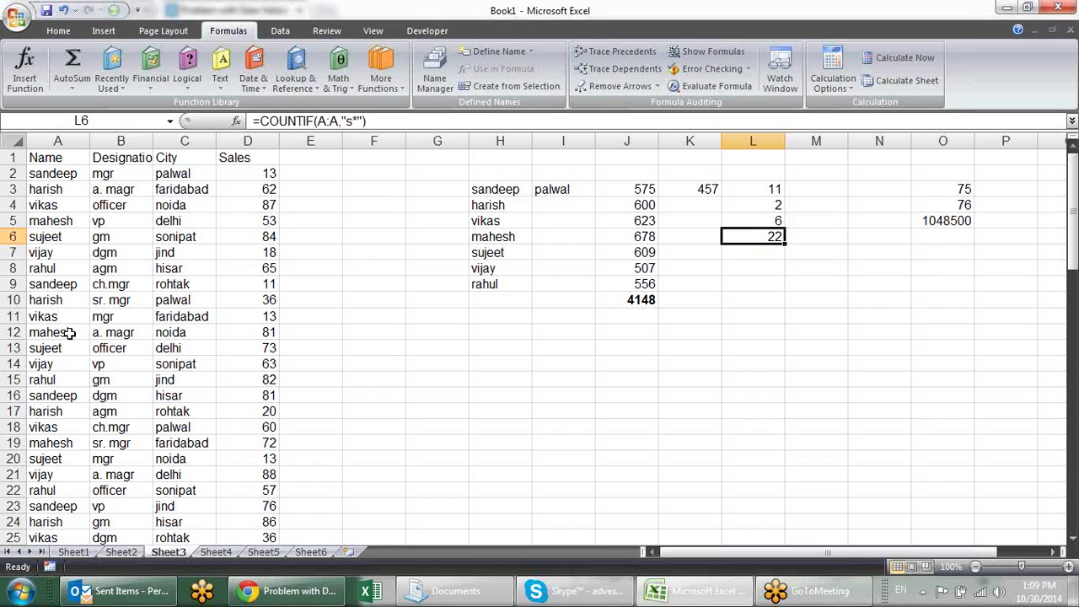
key(F2)
key(BackSpace)
key(BackSpace)
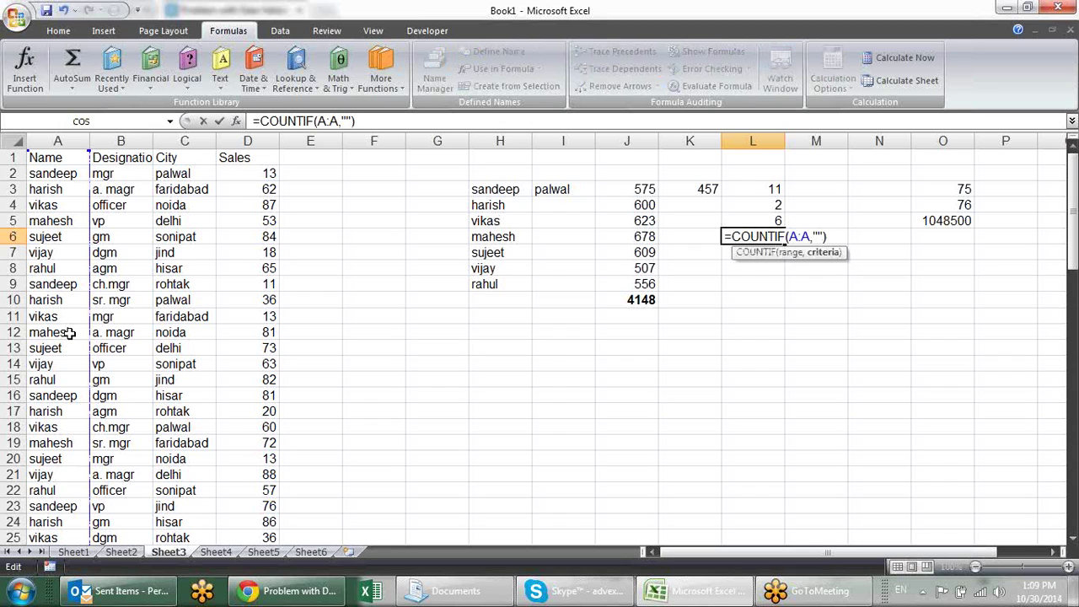
text(*h)
key(Return)
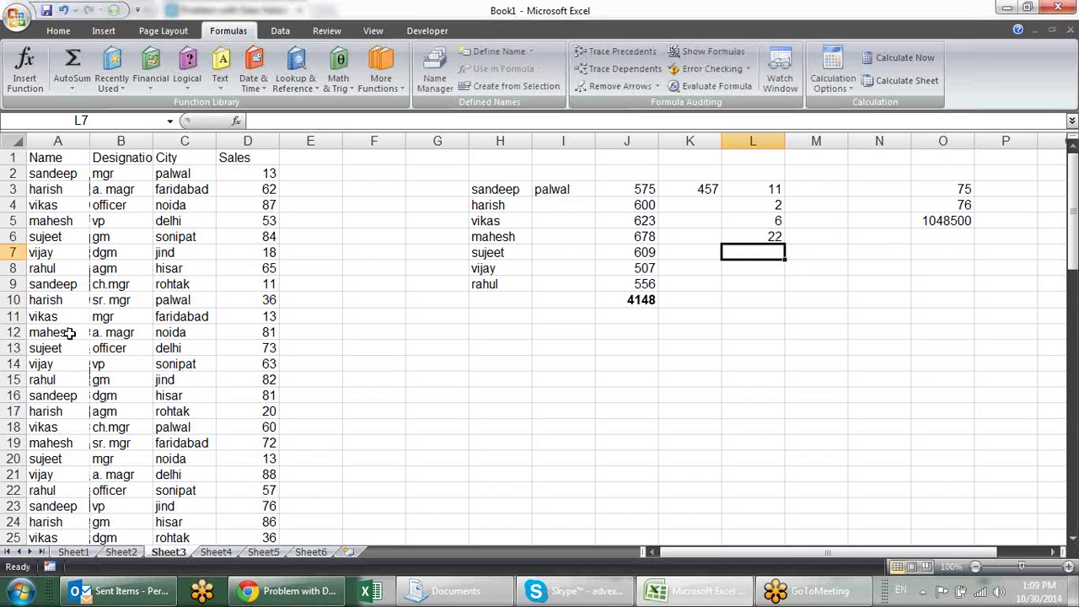
Step: Change the COUNTIF criterion in L6 to "*ee*" to count the names containing ee
key(Up)
key(F2)
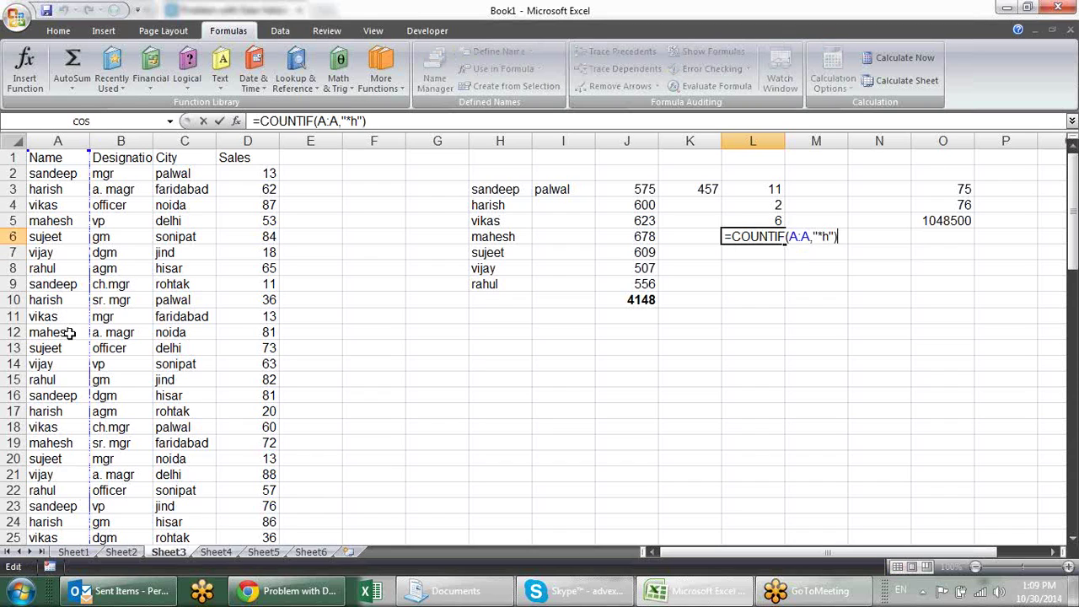
key(Left)
key(Left)
key(BackSpace)
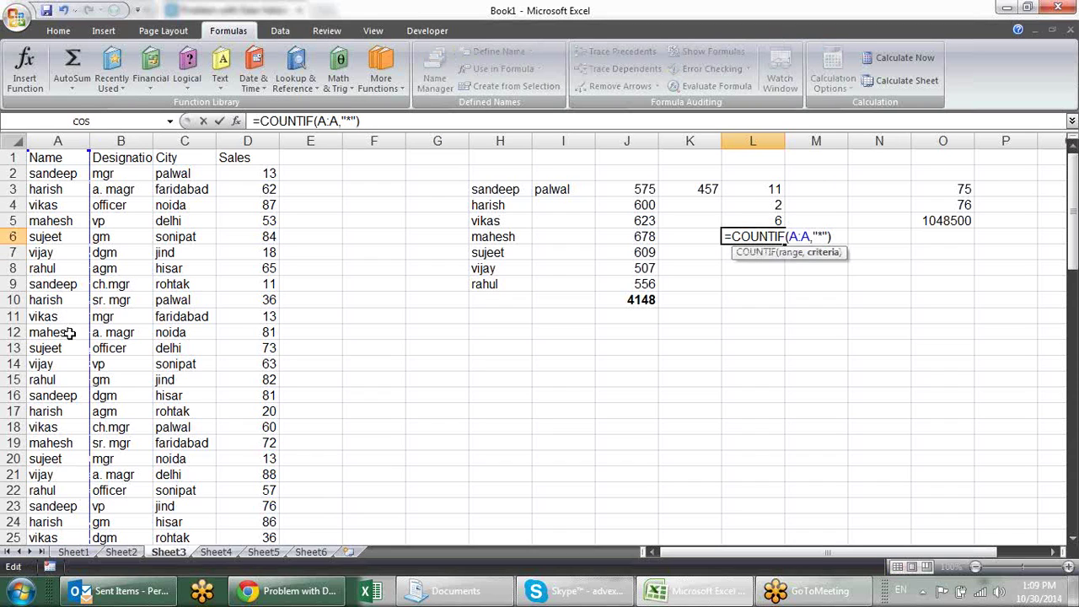
text(ee*)
key(Return)
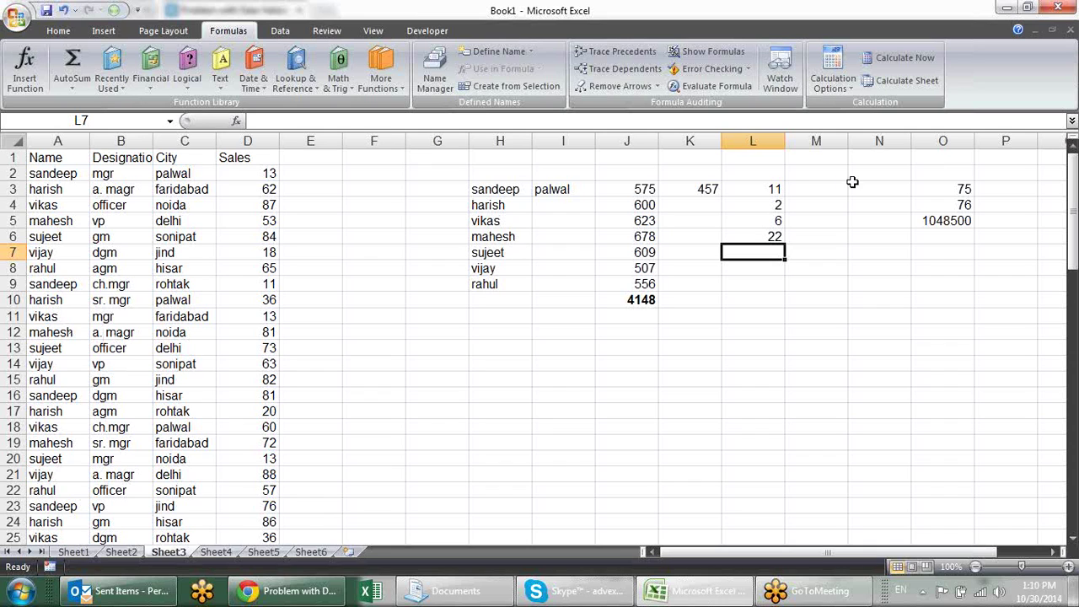
double_click(777, 236)
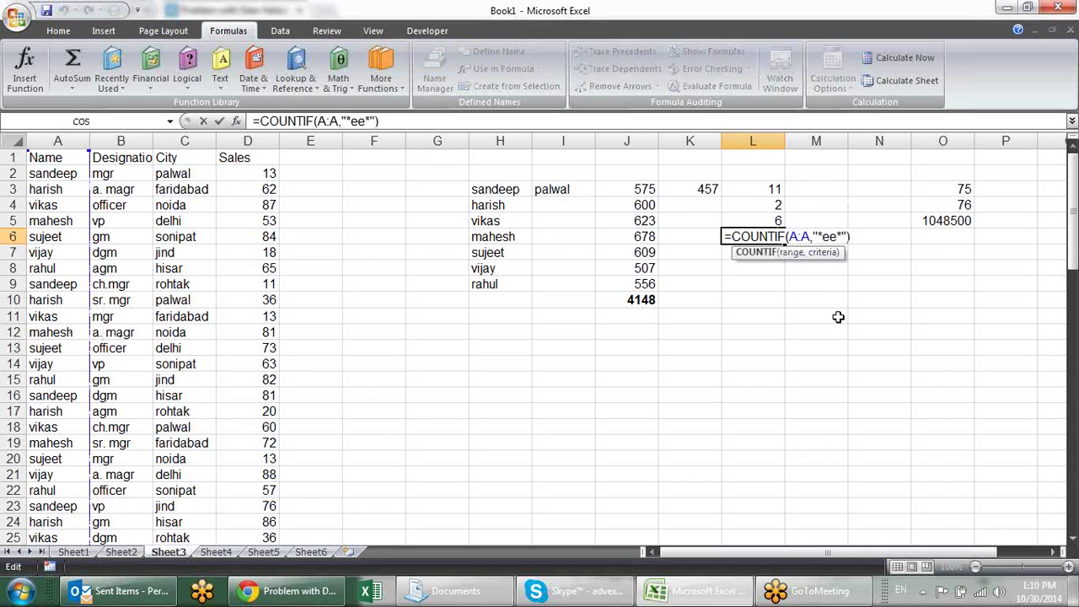
key(ctrl+Return)
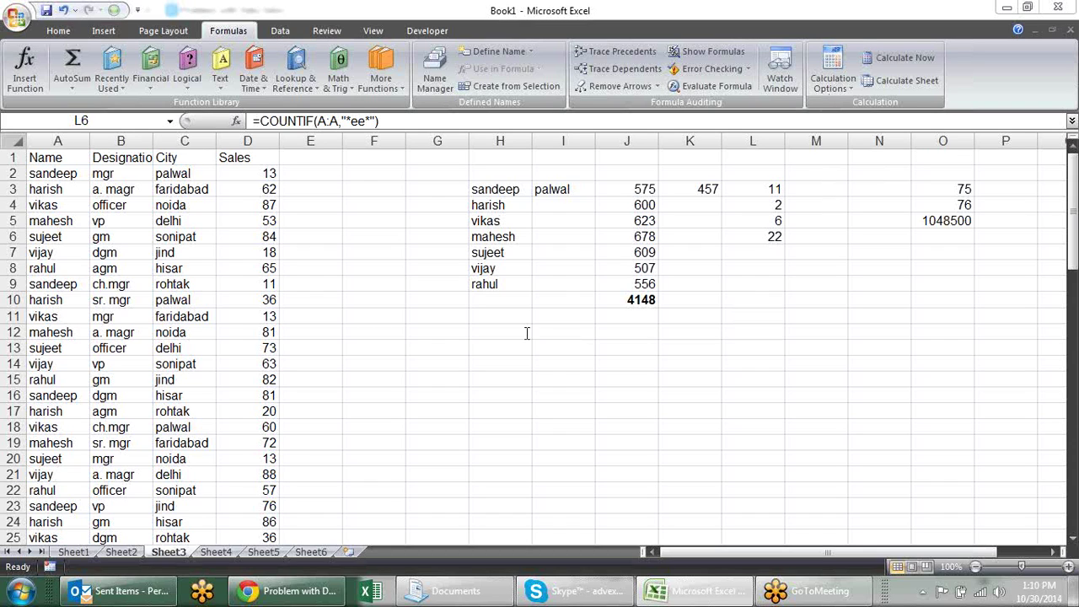
Step: Insert two blank columns before column J to make room for new formulas beside the city criterion
click(481, 332)
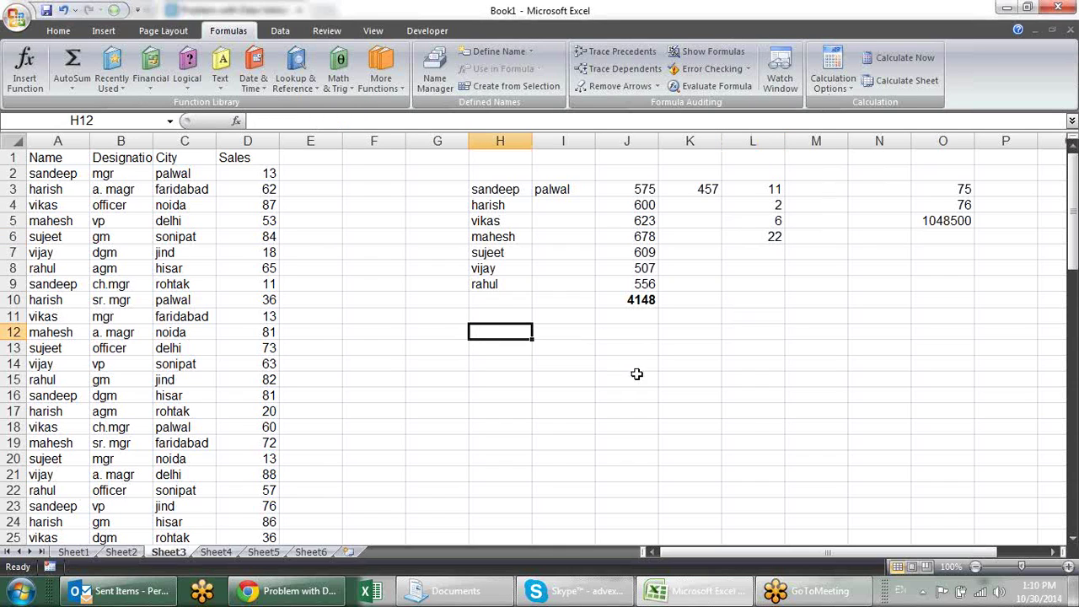
right_click(650, 141)
click(694, 217)
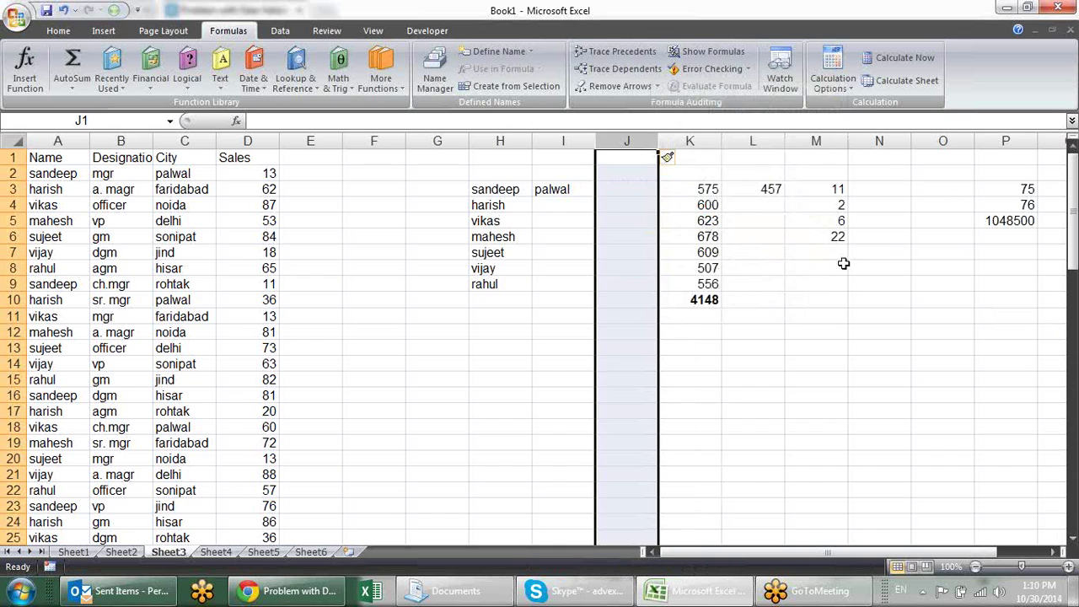
key(ctrl+plus)
Step: Enter =AVERAGE(D:D) in J3 to average the Sales column
click(621, 188)
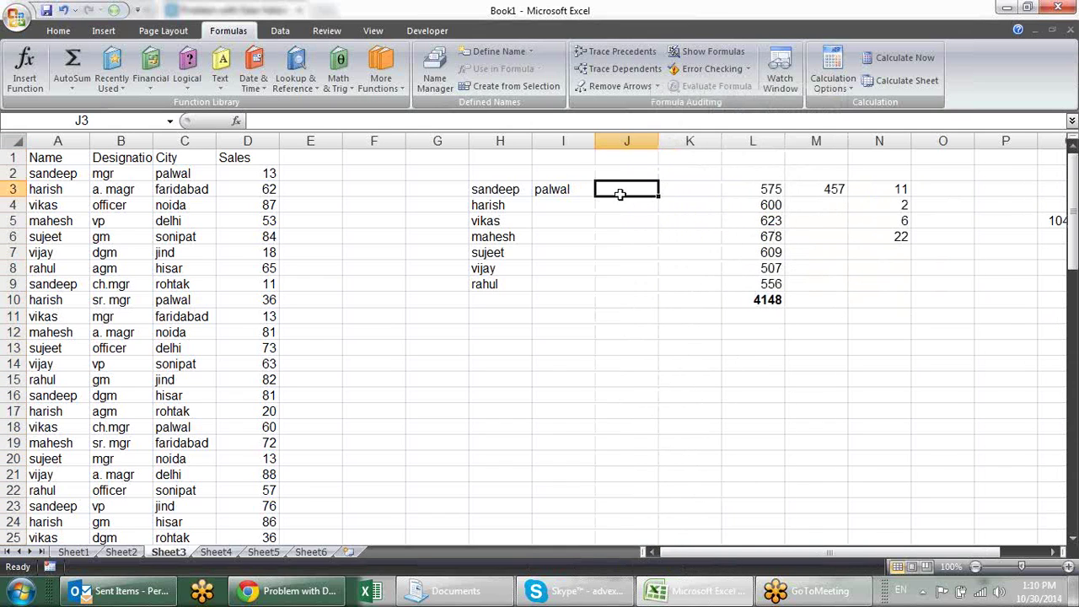
text(=ave)
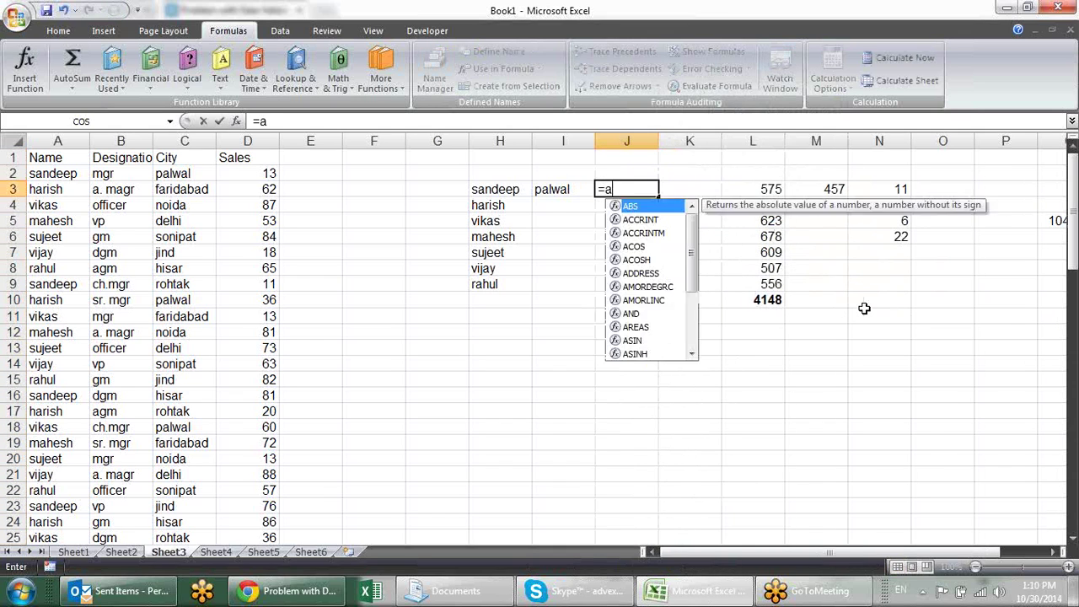
key(Down)
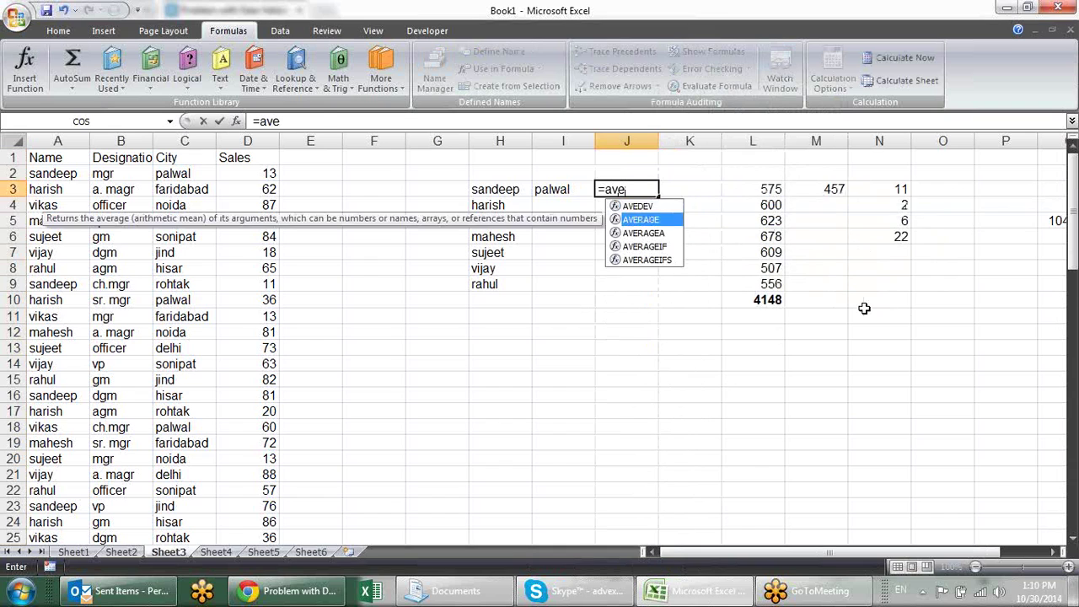
key(Tab)
click(256, 141)
text())
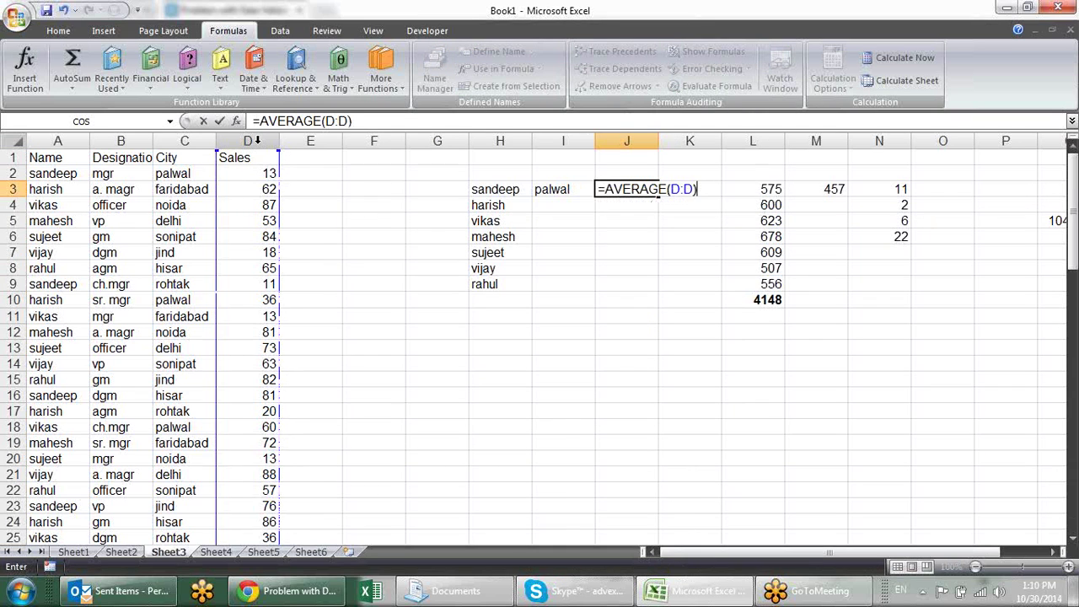
key(Return)
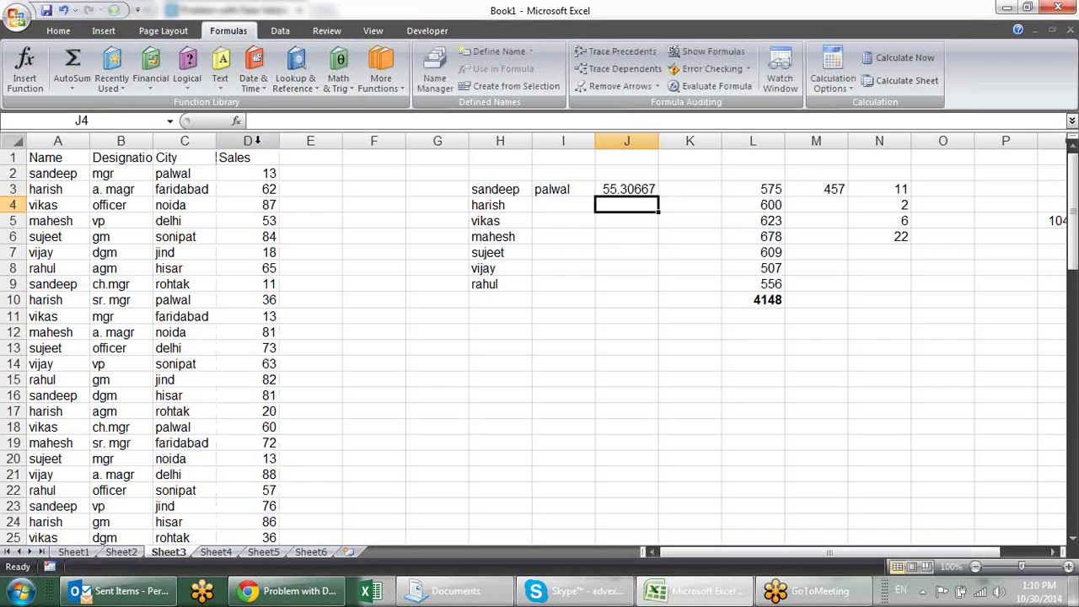
key(Up)
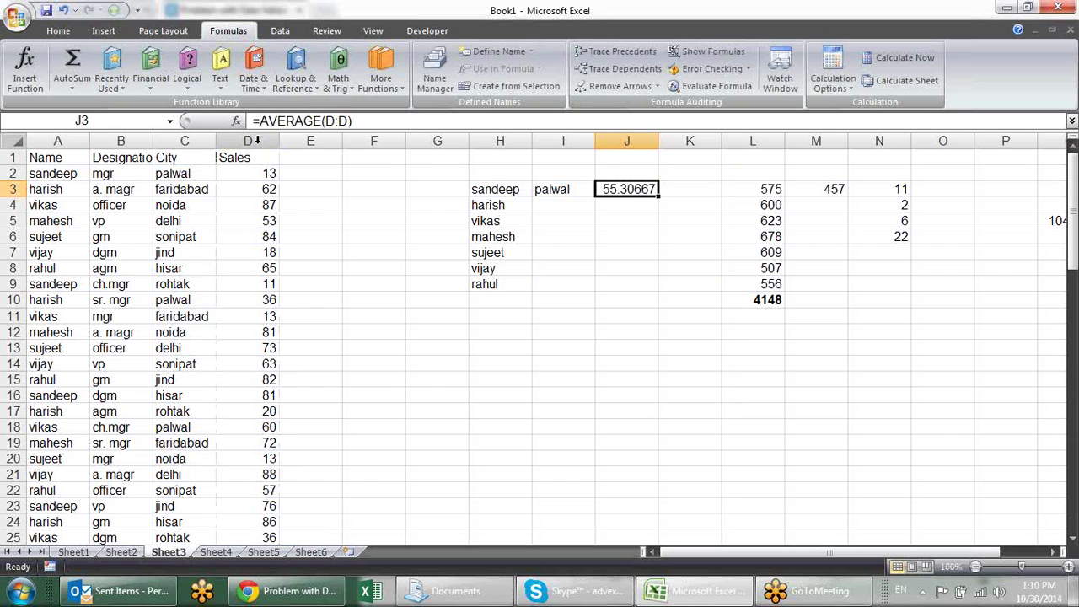
Step: Enter =AVERAGEA(D:D) in J4 to average the Sales column with its text header included
key(Down)
text(=av)
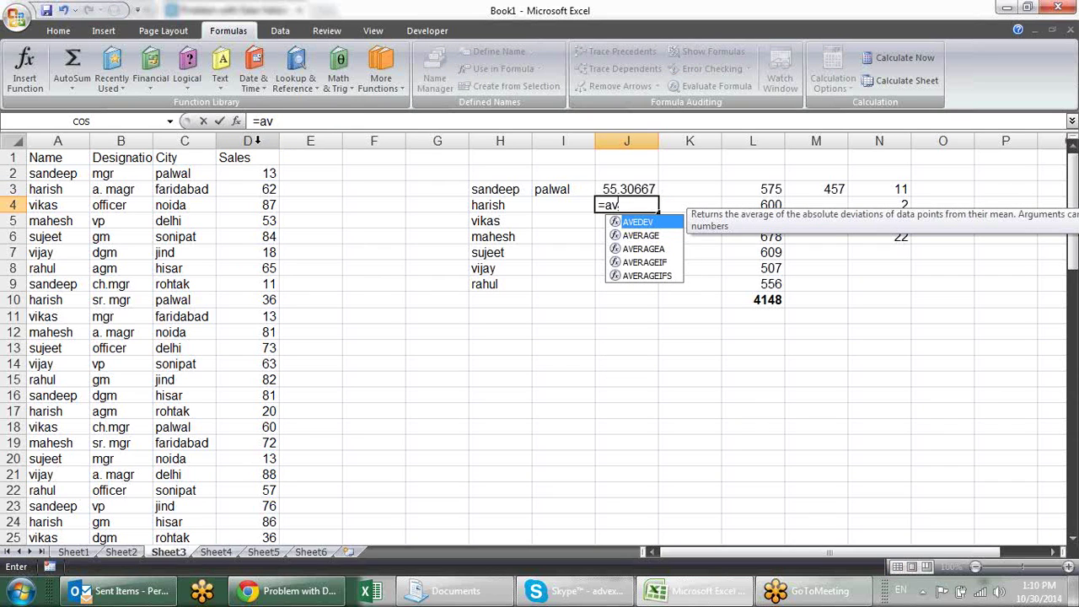
key(Down)
key(Down)
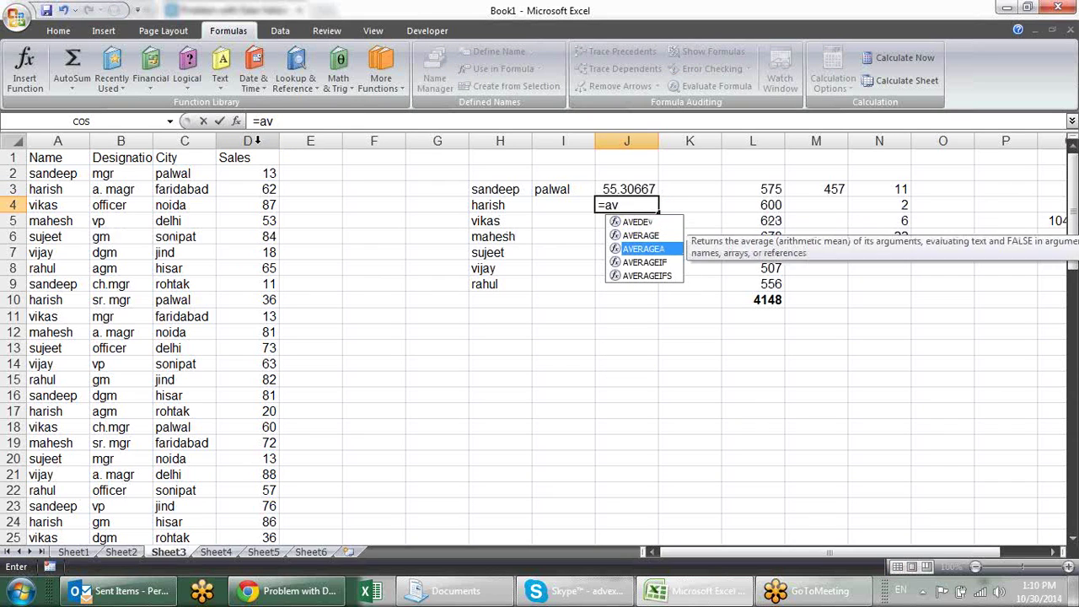
key(Tab)
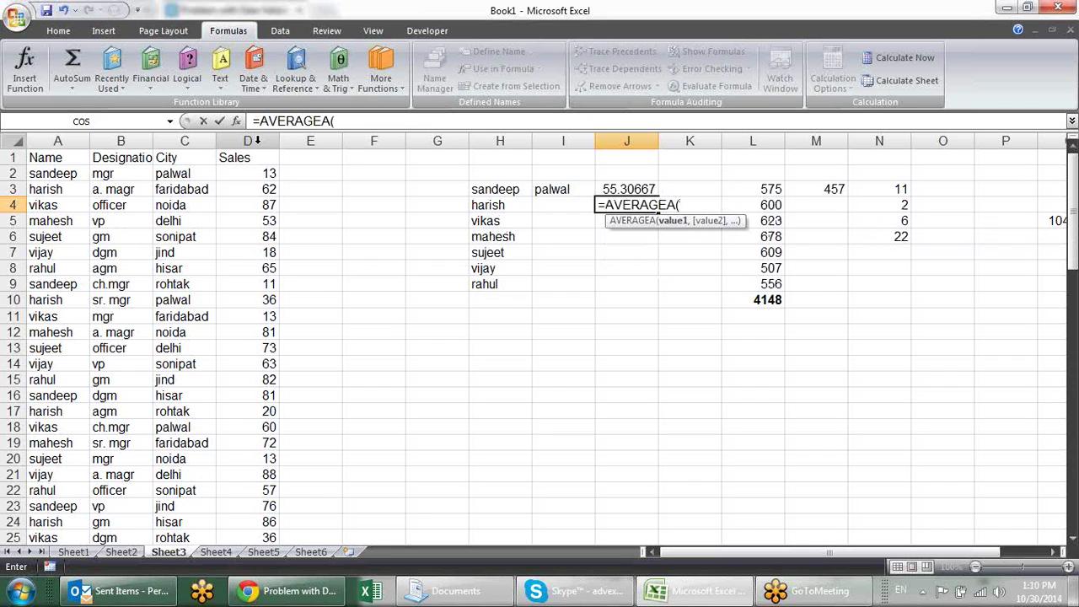
click(260, 143)
text())
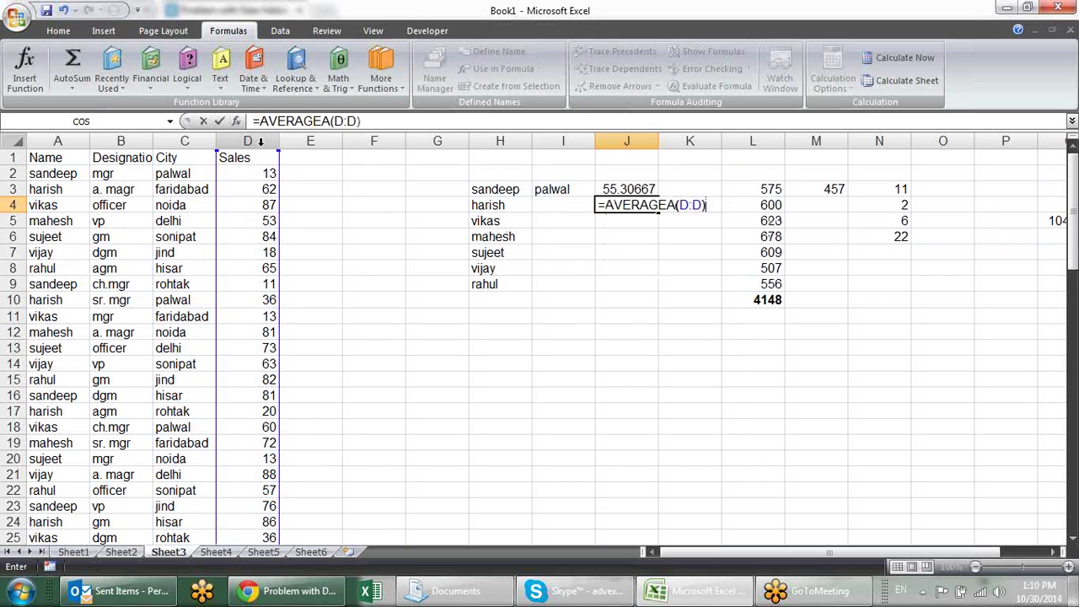
key(Return)
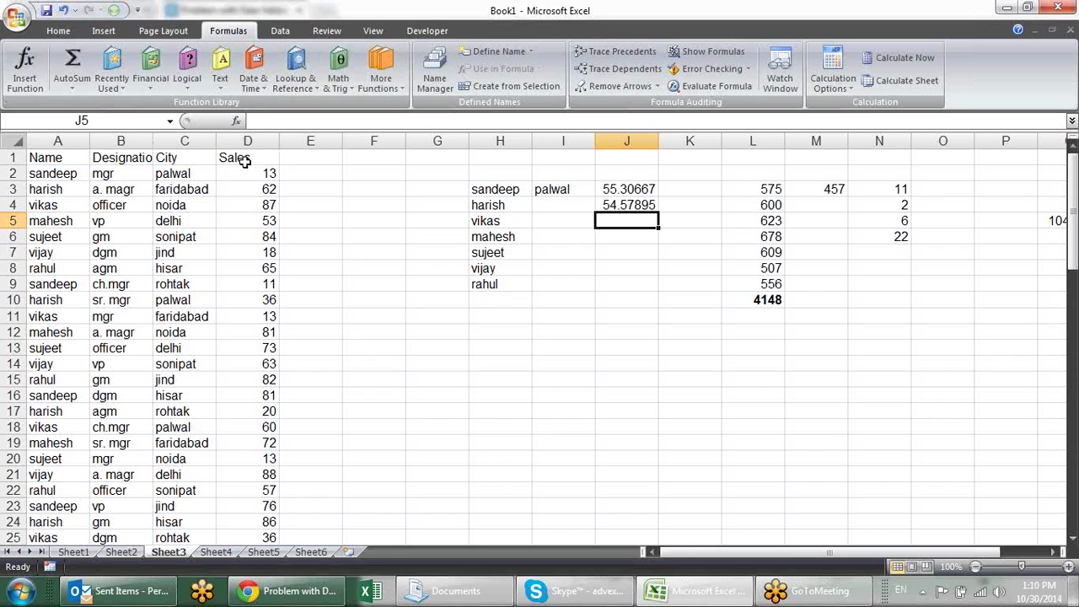
Step: Try to convert the Sales header to its character code with =CHAR(D1) in E1
click(295, 157)
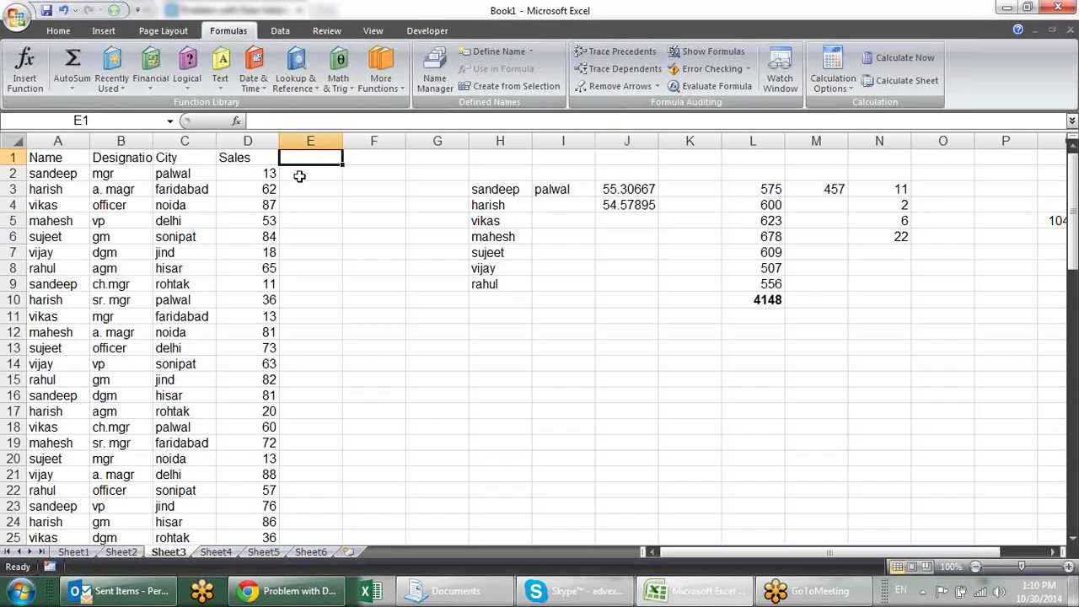
text(=char)
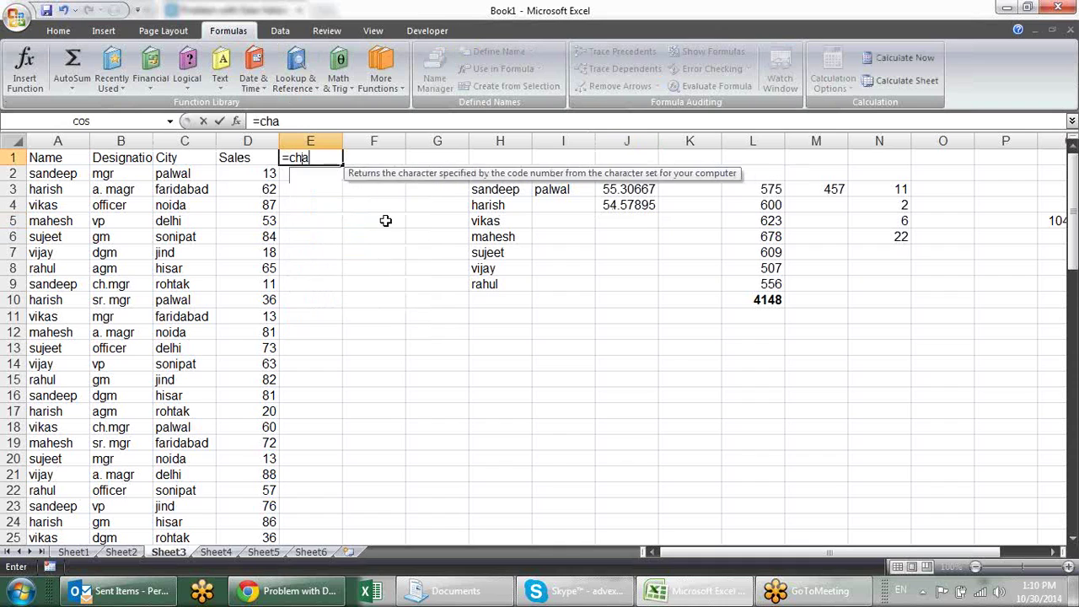
key(Tab)
text(D1)
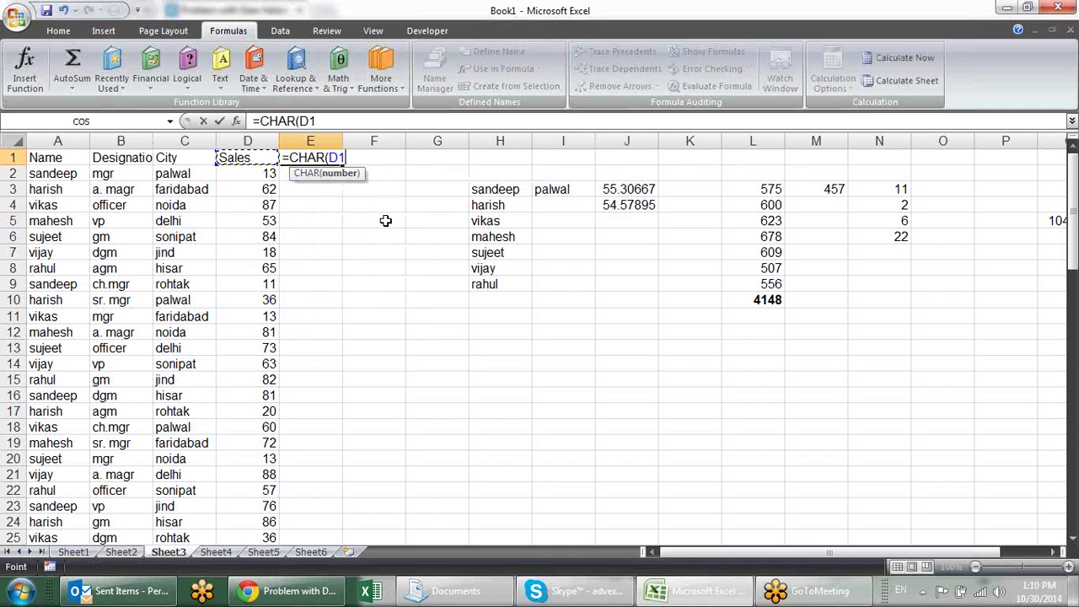
key(Return)
Step: Replace the formula in E1 with =CODE(D1) to get the Sales header's character code, and clear the cell after checking it
key(Up)
key(F2)
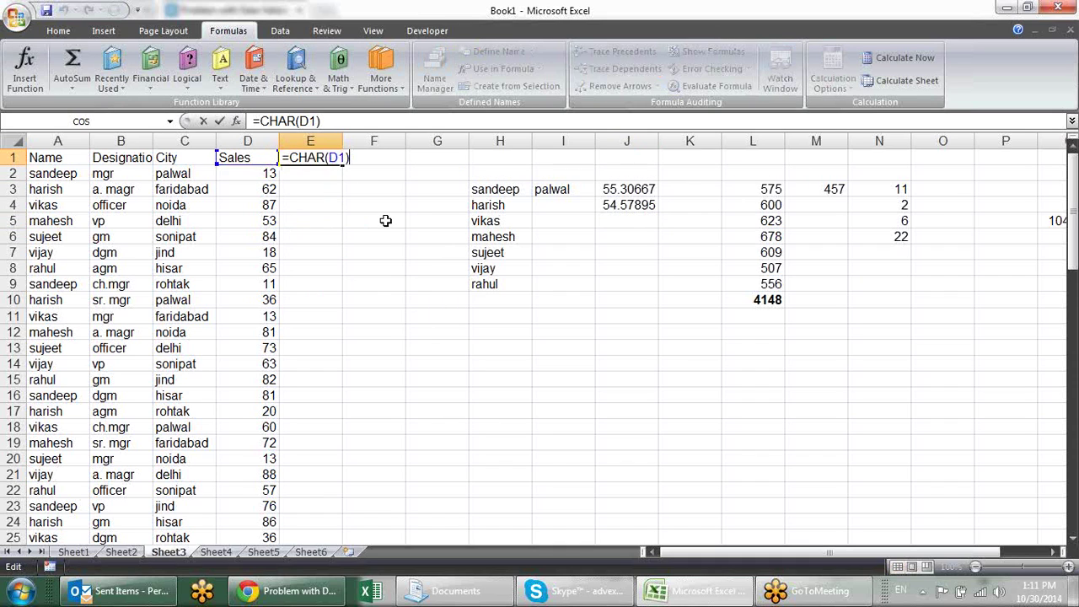
key(BackSpace)
key(BackSpace)
key(BackSpace)
key(BackSpace)
key(BackSpace)
key(BackSpace)
key(BackSpace)
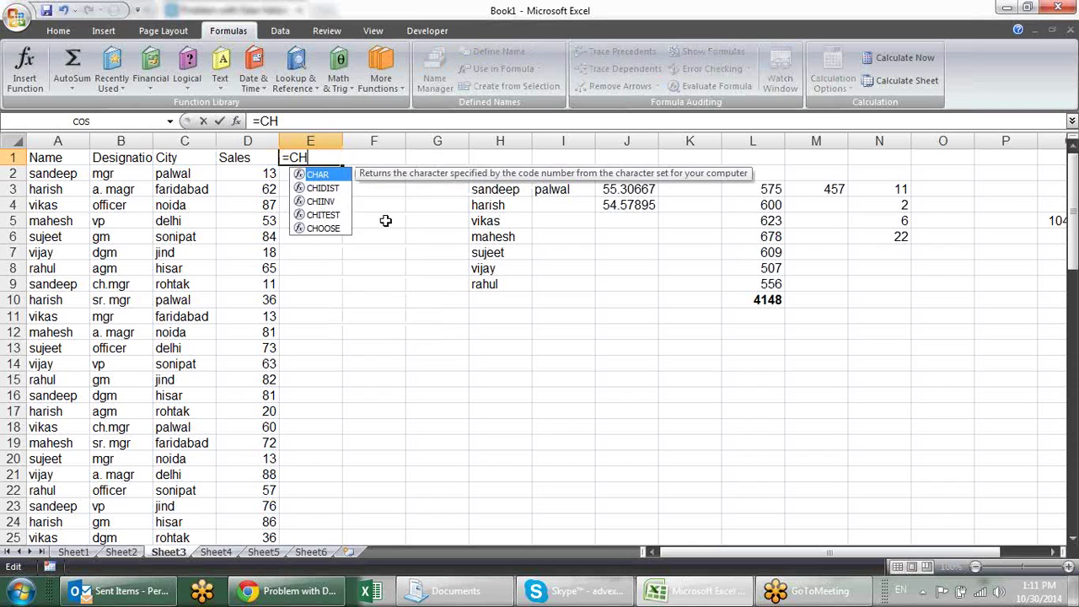
text(od)
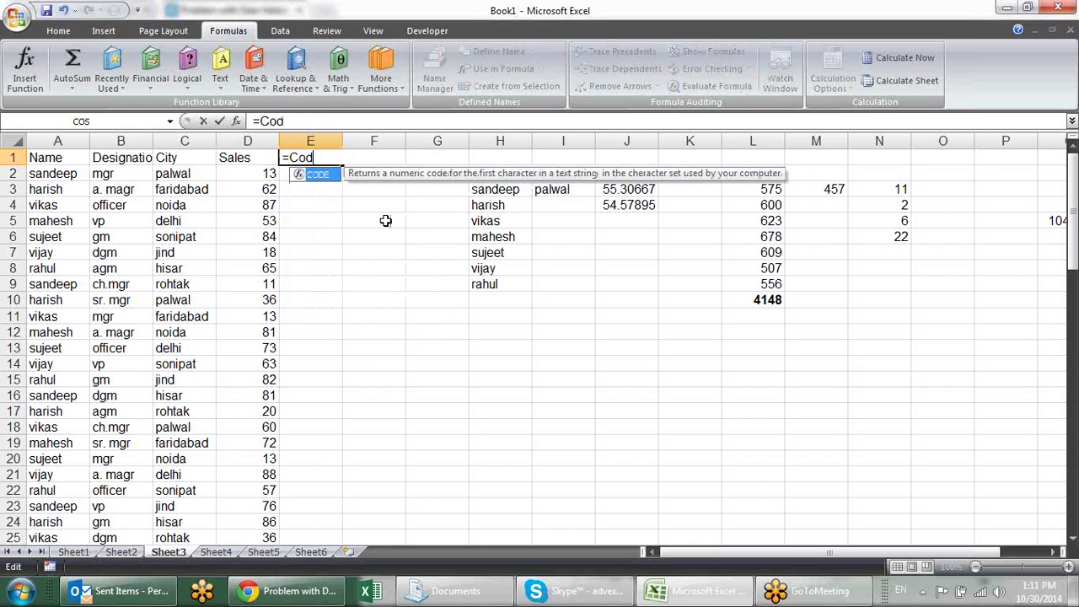
key(Tab)
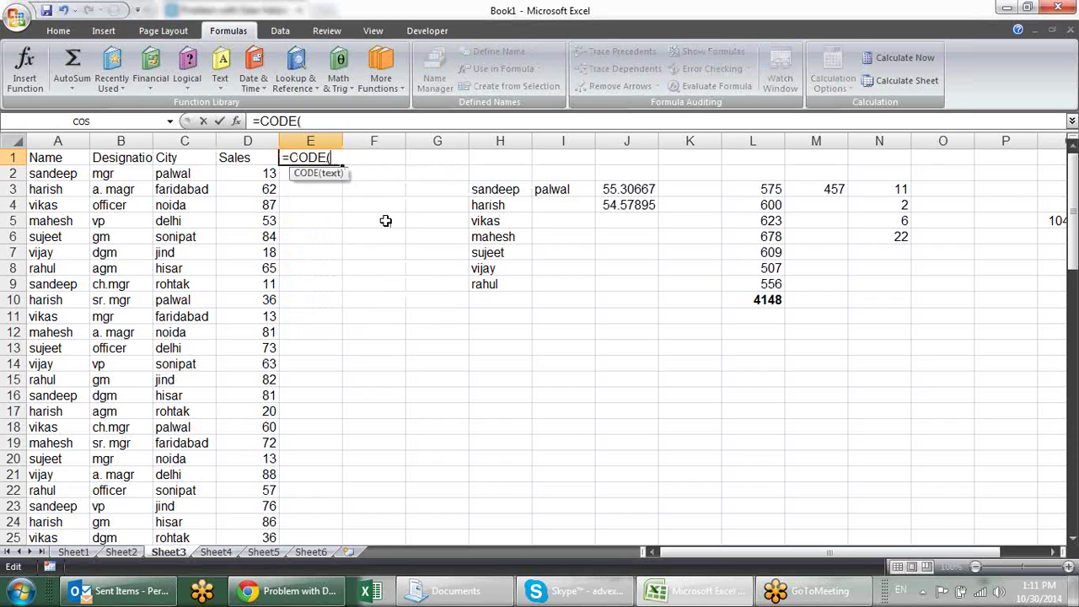
click(257, 163)
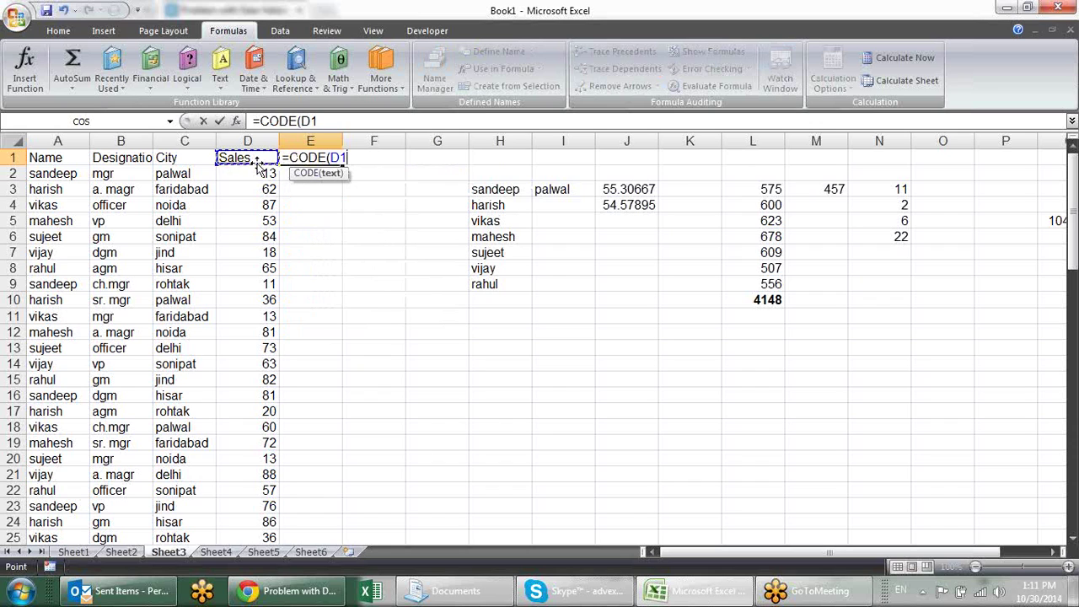
key(Return)
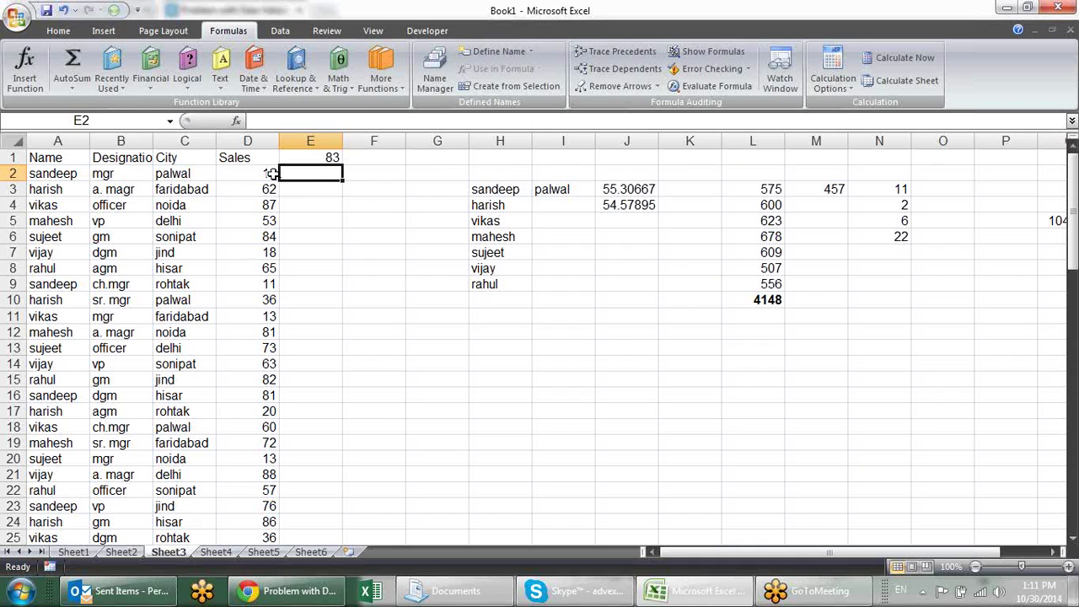
click(337, 157)
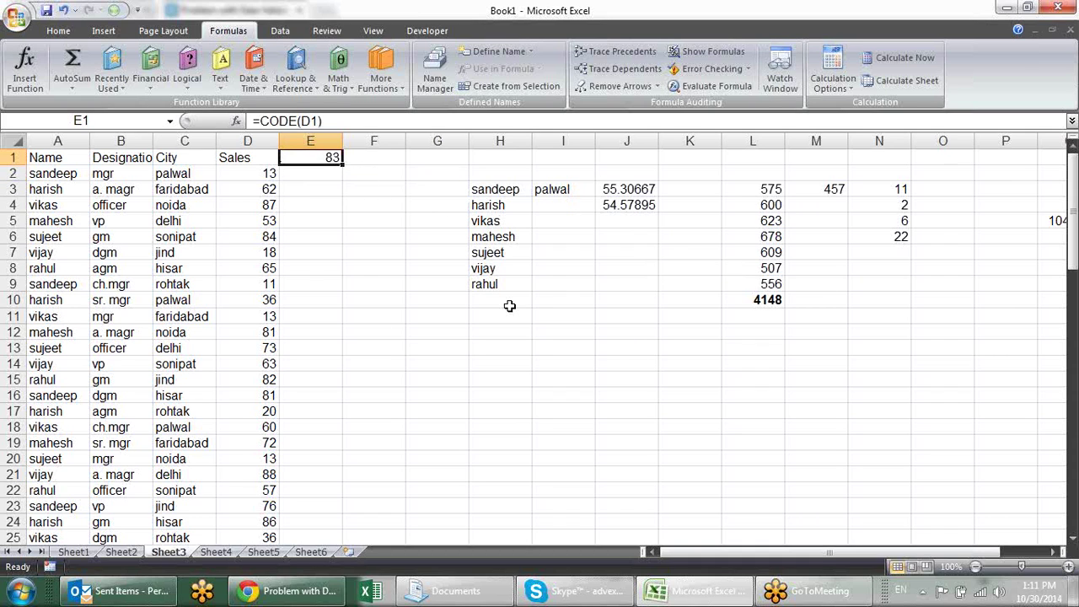
key(Delete)
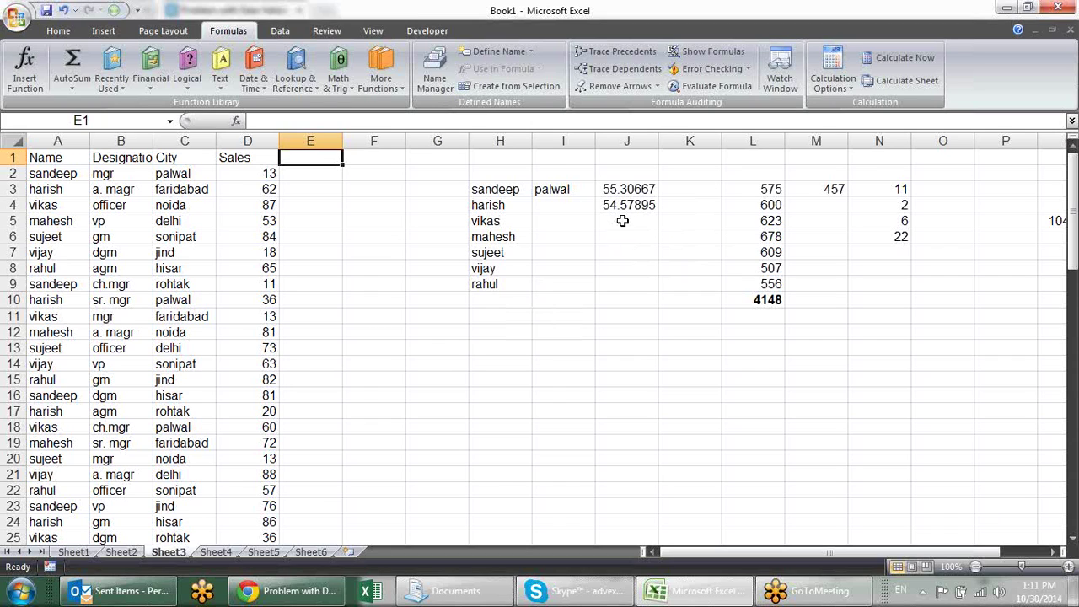
Step: Enter =AVERAGEIF(A:A,H3,D:D) in K3 to average the sales for the name in H3
click(683, 187)
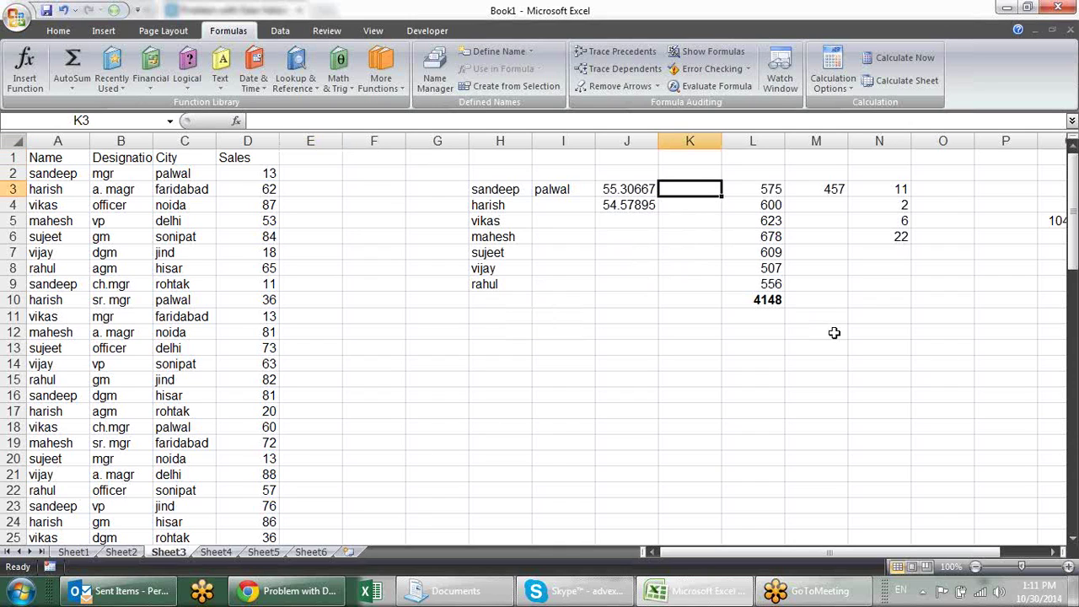
text(=a)
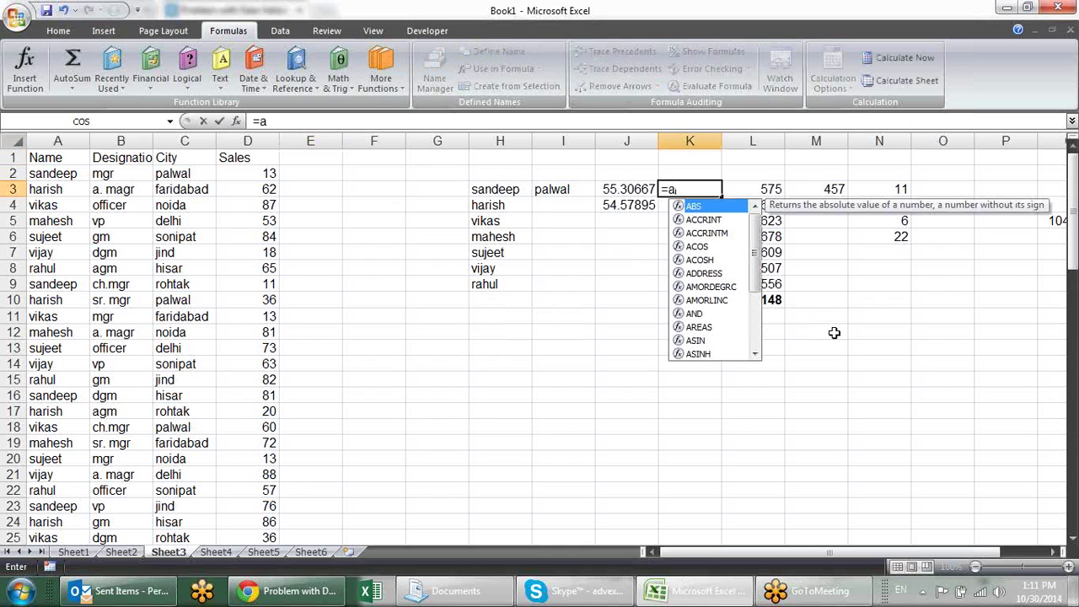
text(ver)
key(Down)
key(Down)
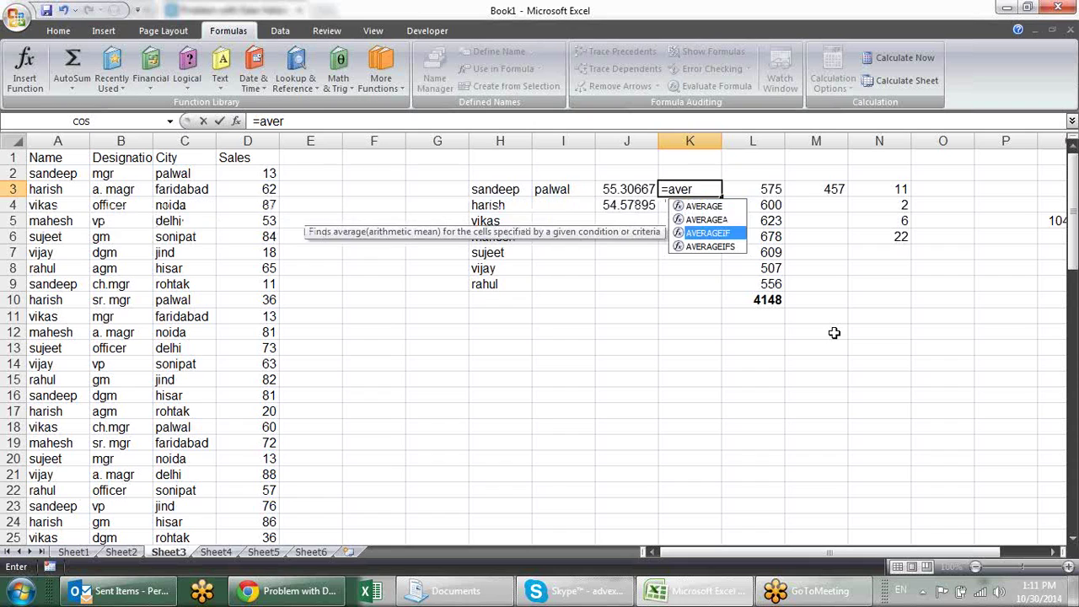
key(Tab)
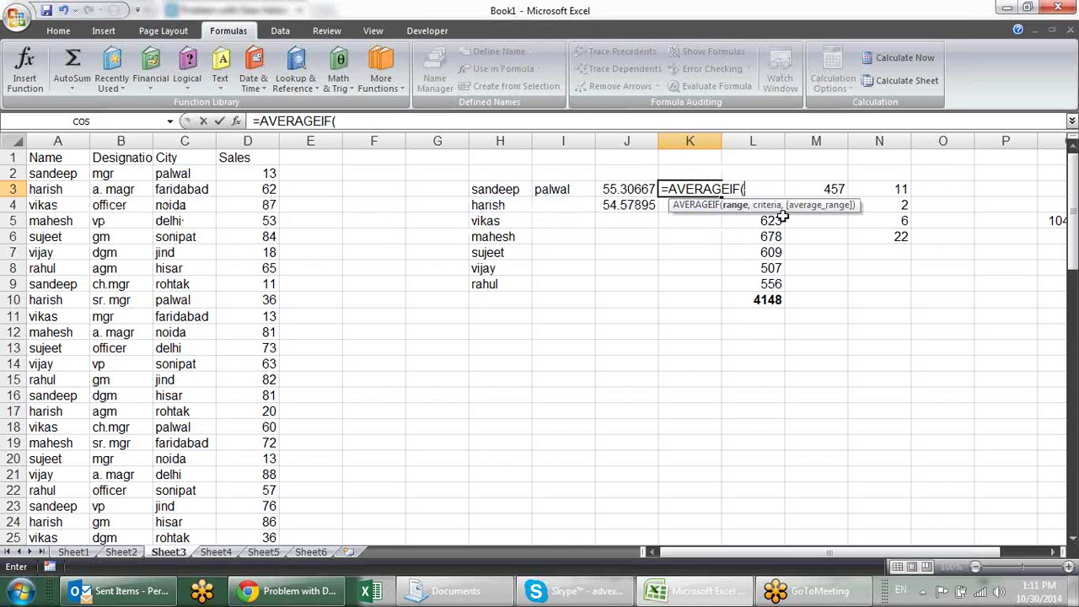
click(57, 141)
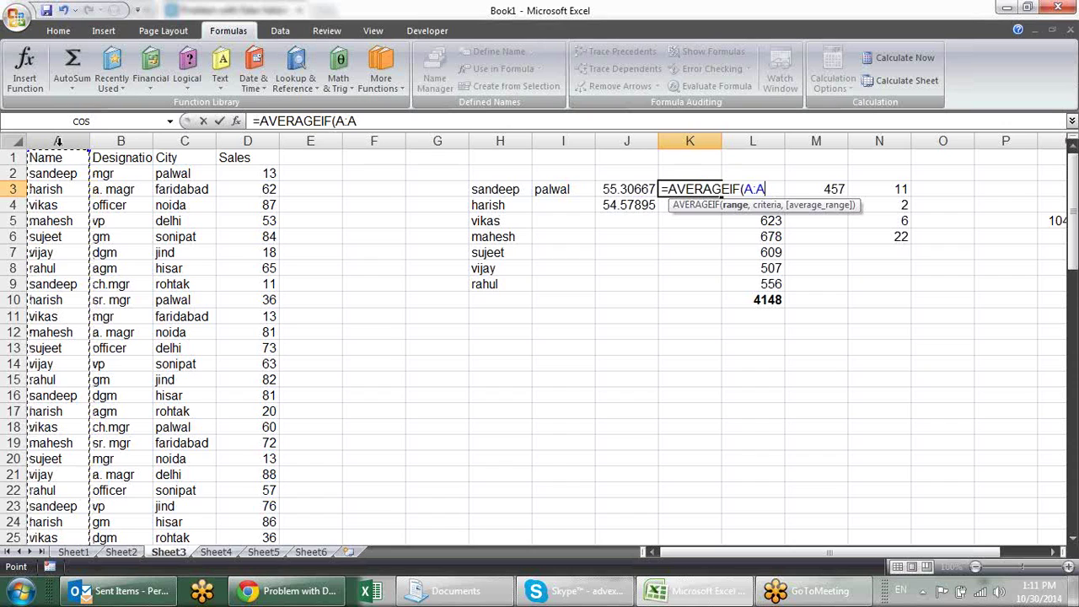
text(,)
click(483, 189)
text(,)
click(264, 141)
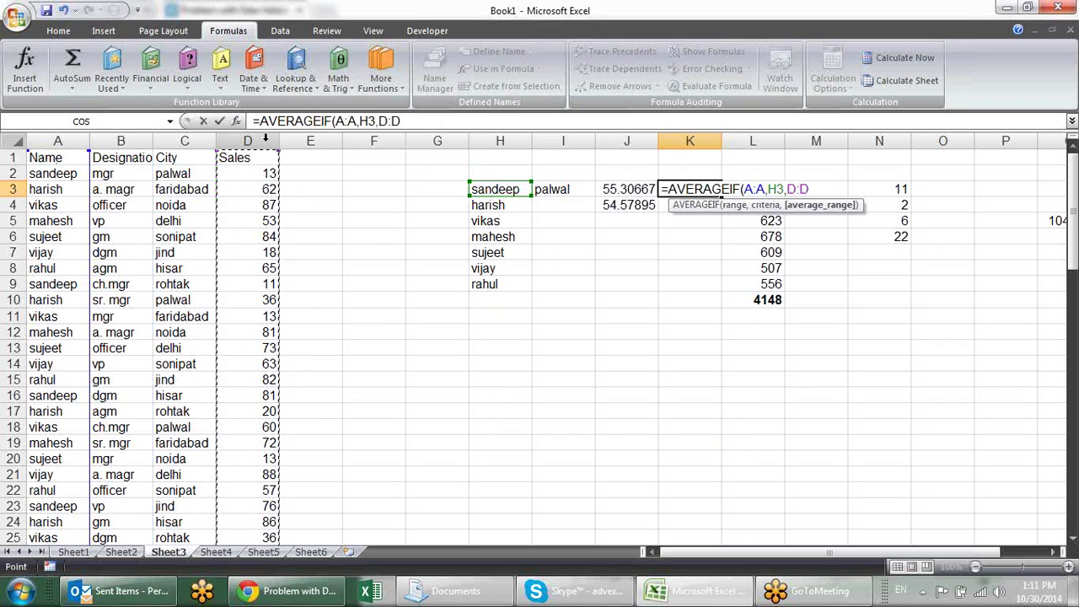
text())
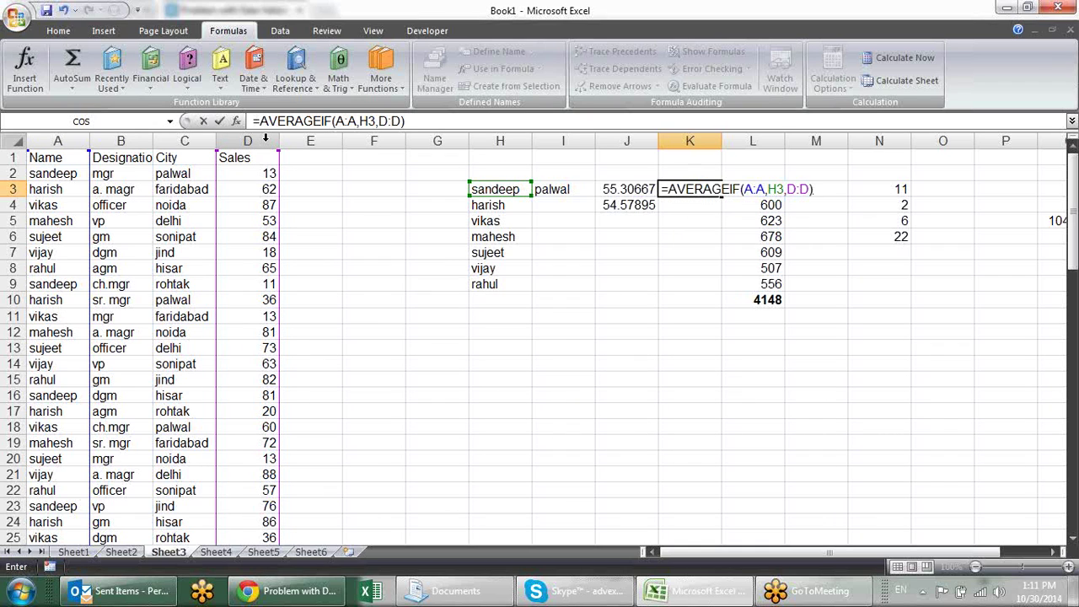
key(Return)
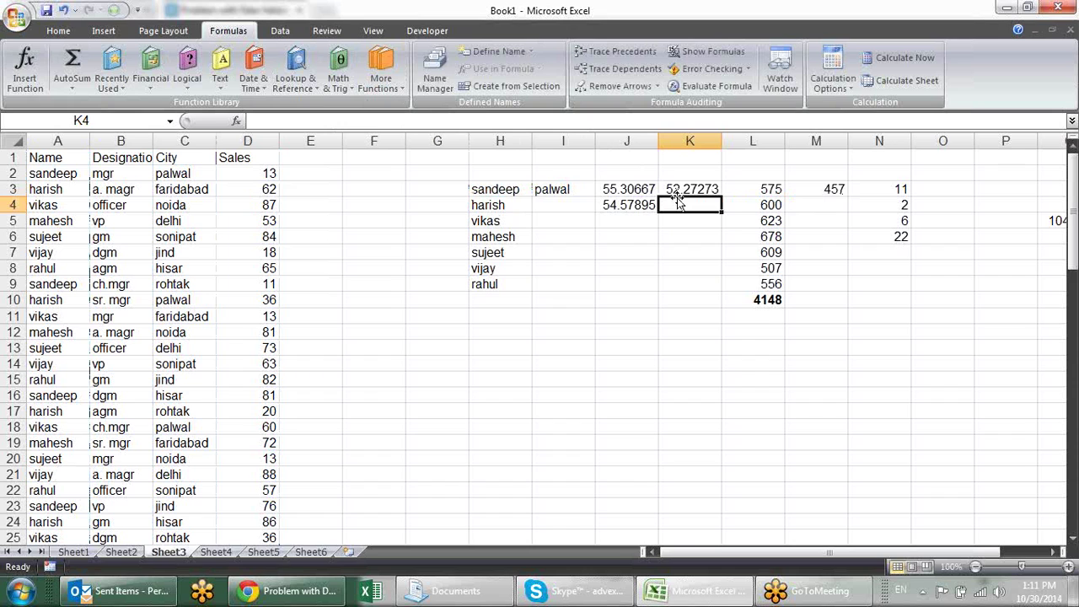
Step: Insert a blank column before column L
right_click(738, 141)
click(778, 218)
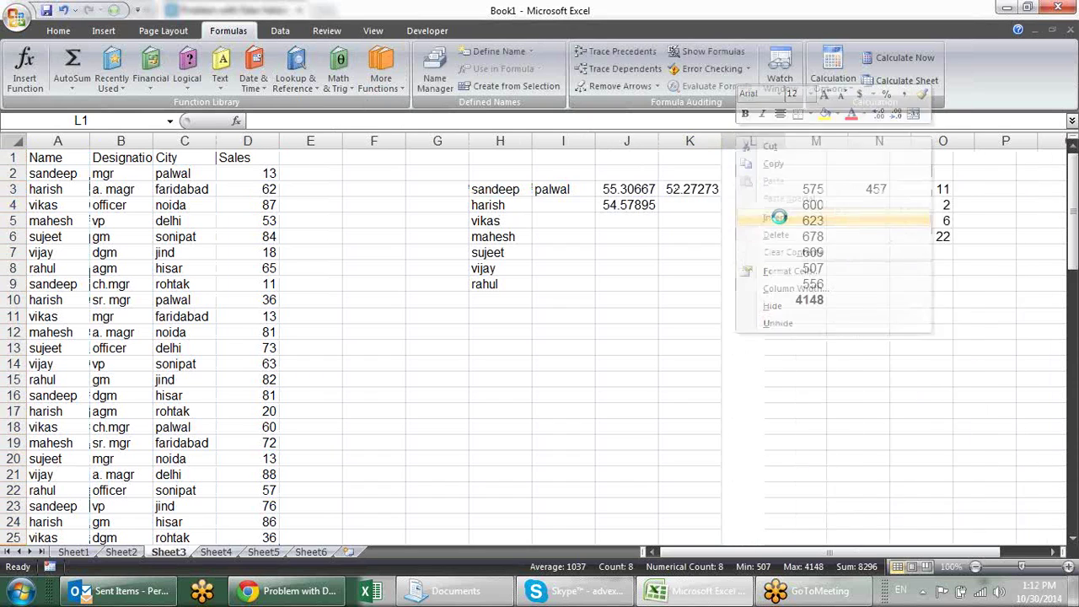
Step: Try to average the sales for the name in H3 and city in I3 with =AVERAGEIFS(A:A,H3,C:C,I3,D:D) in L3
click(755, 191)
text(=a)
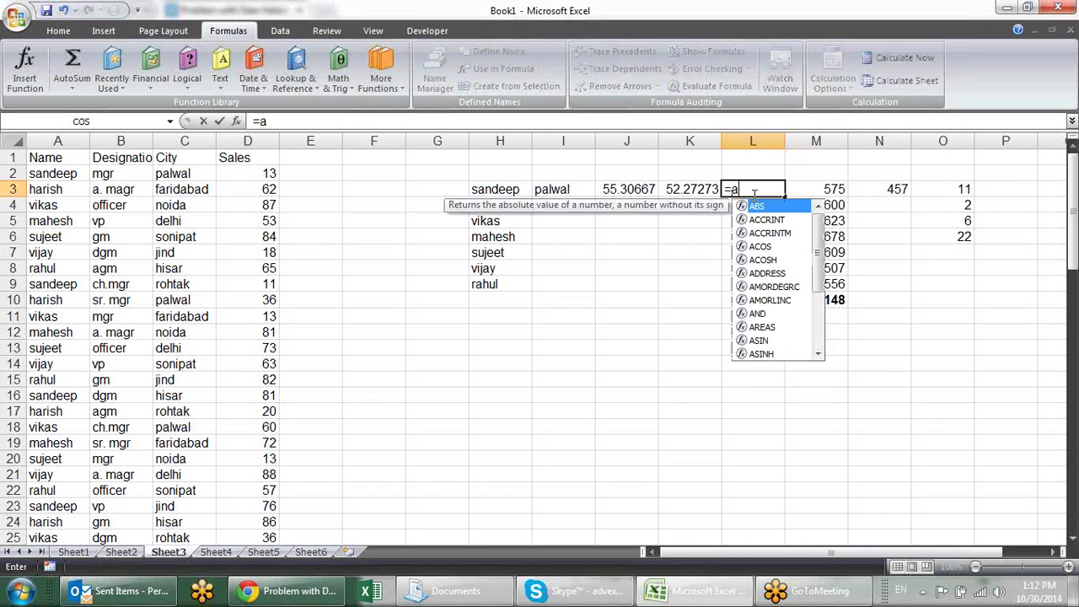
text(v)
key(Down)
key(Down)
key(Down)
key(Down)
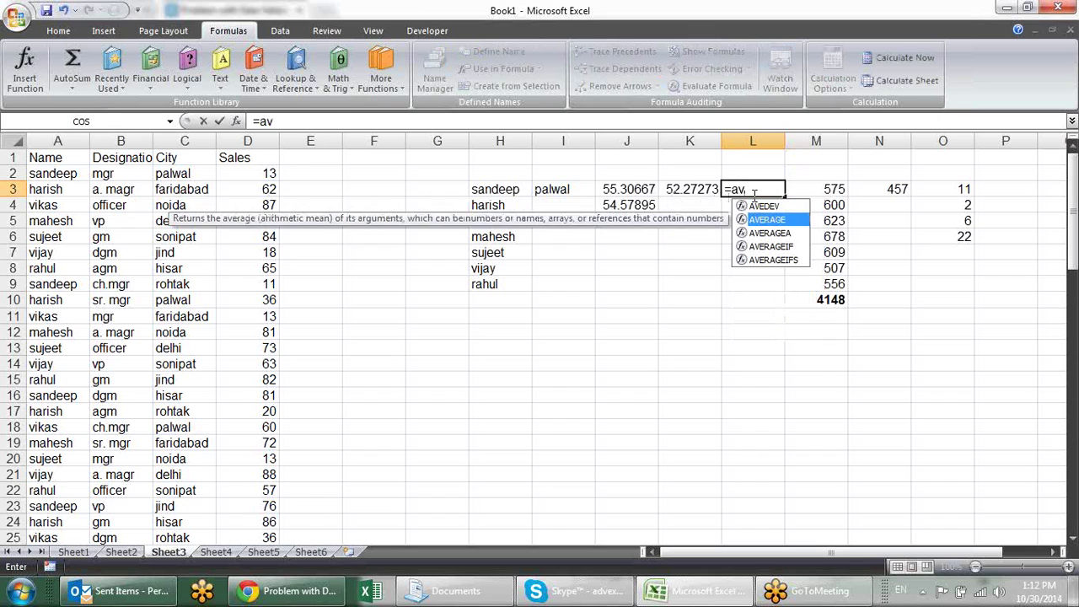
key(Tab)
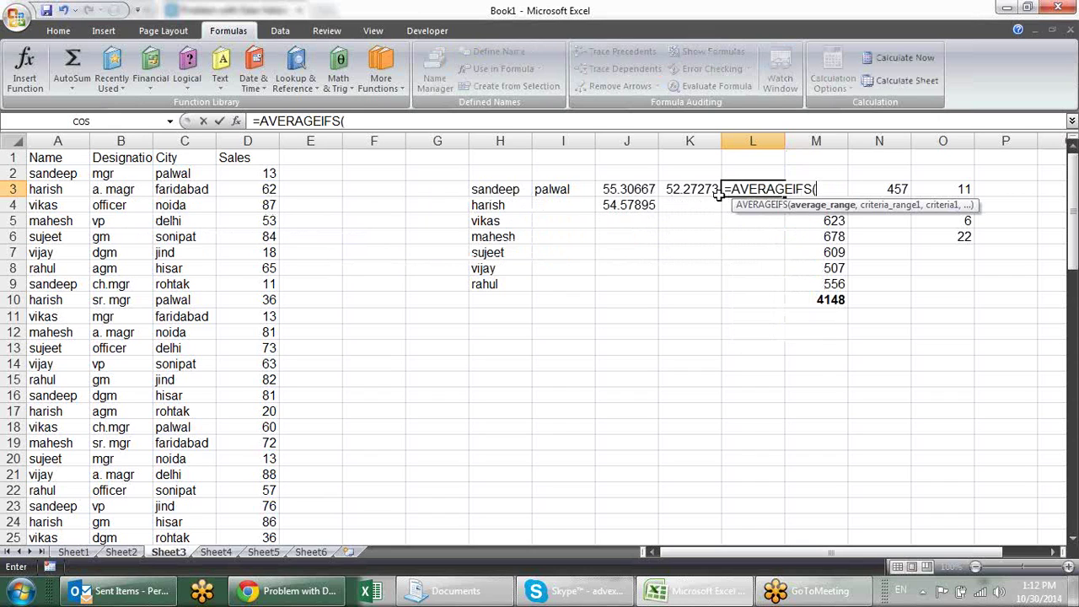
click(74, 135)
text(,)
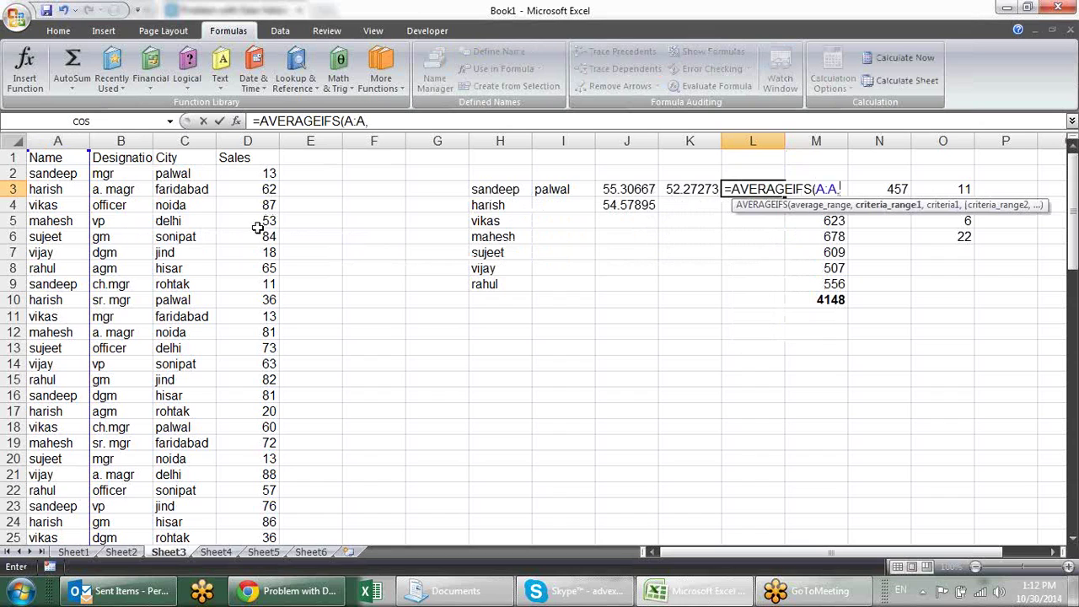
click(500, 193)
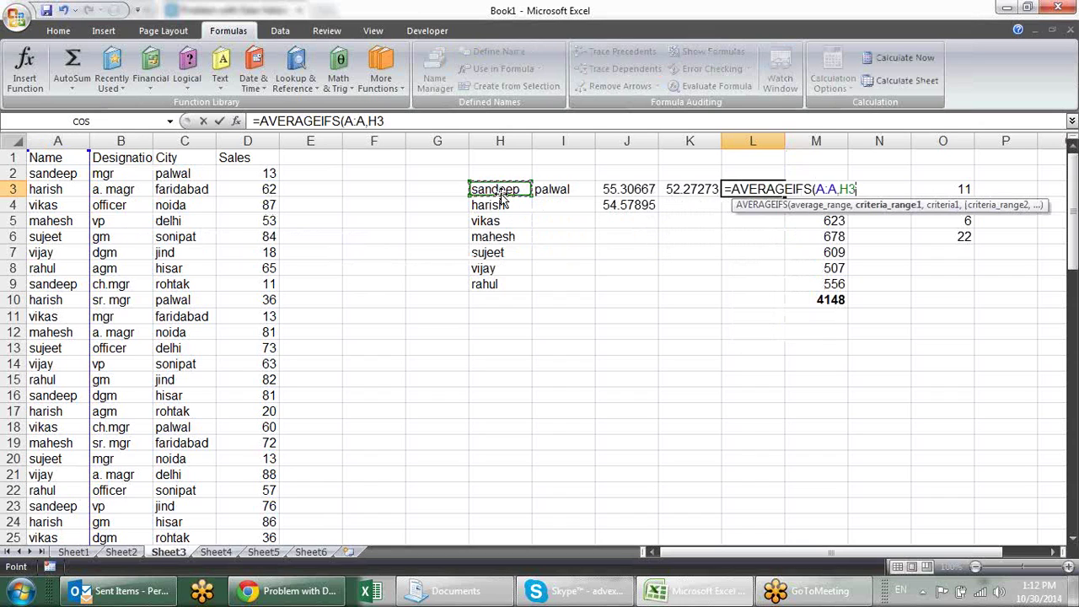
text(,)
click(199, 137)
text(,C:C,)
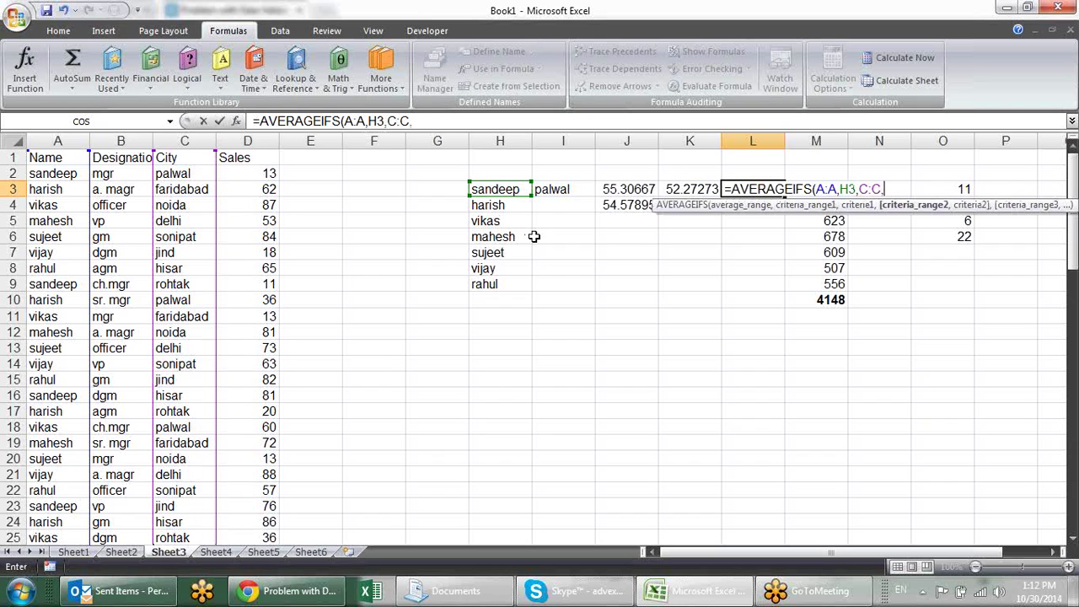
click(556, 189)
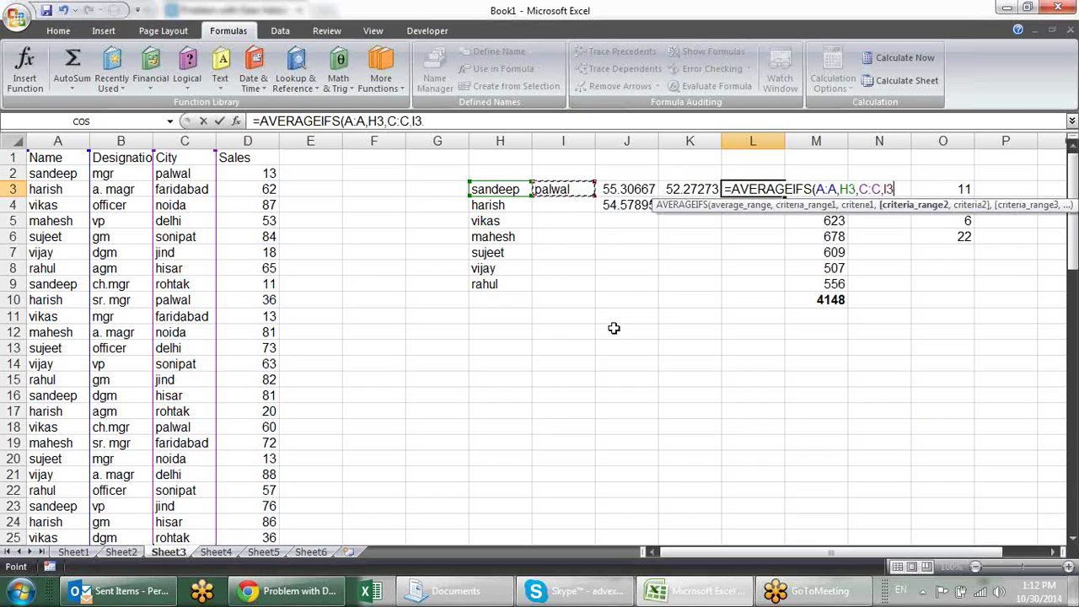
text(,)
click(247, 140)
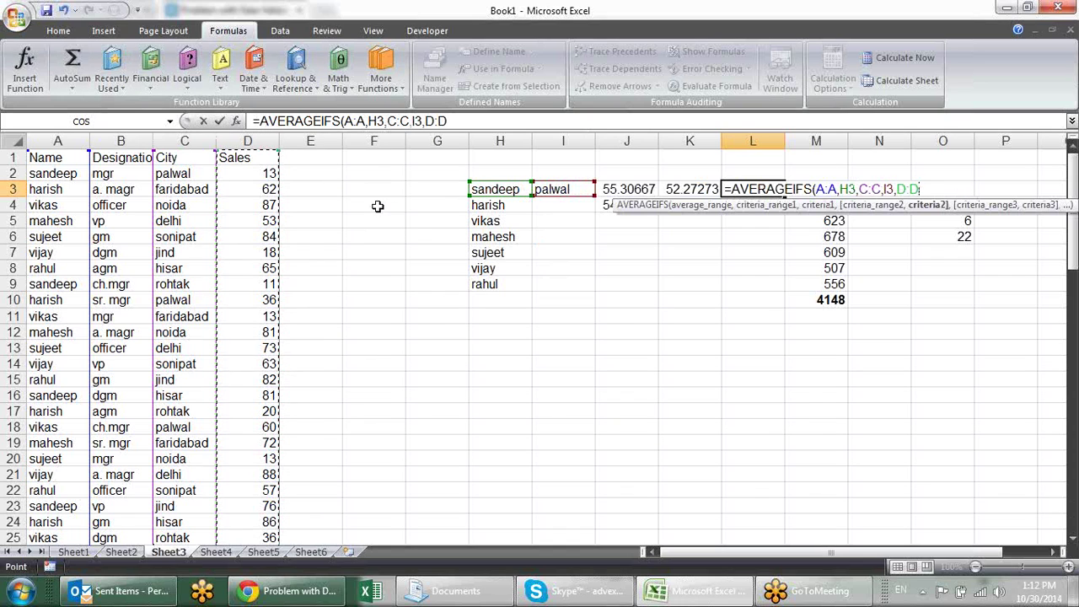
text())
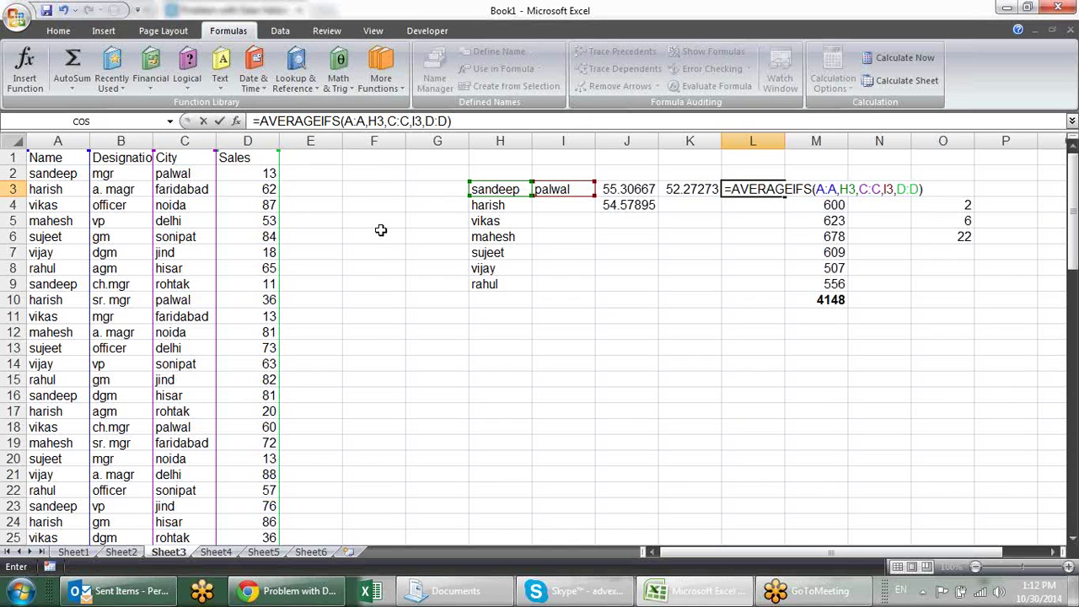
key(Return)
Step: Examine the AVERAGEIFS formula in L3, comparing each argument with the function's expected order of average range, criteria ranges and criteria
key(Up)
key(F2)
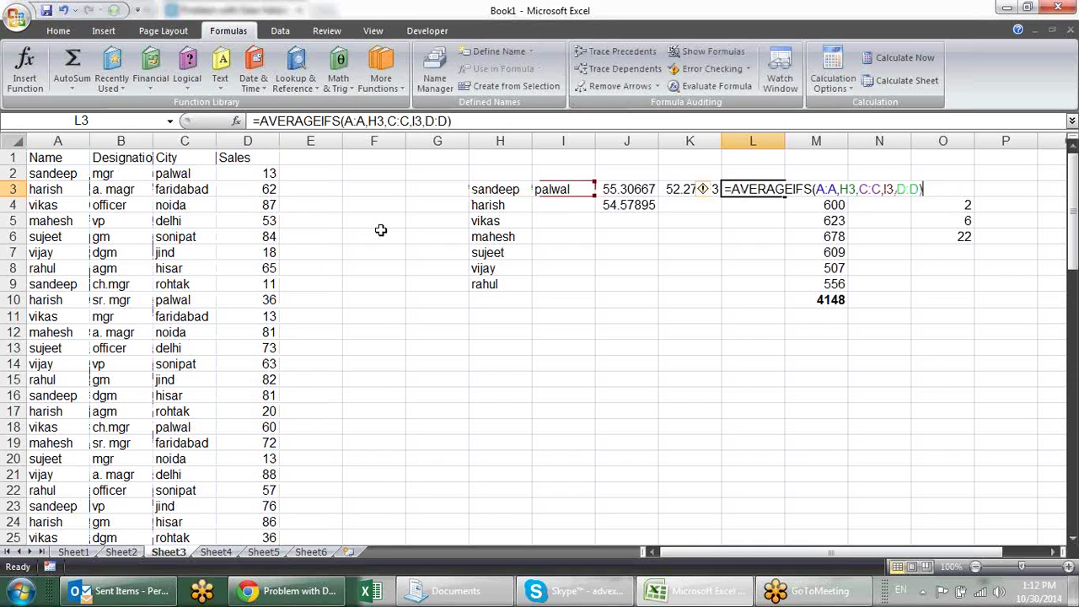
key(Left)
key(Left)
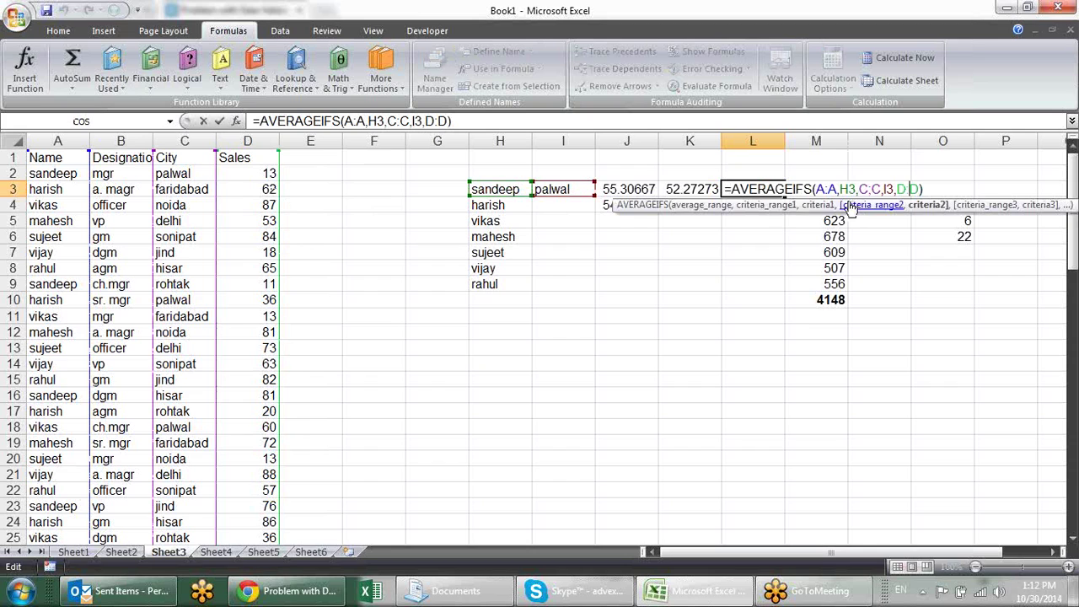
key(Left)
key(Left)
key(Left)
key(Left)
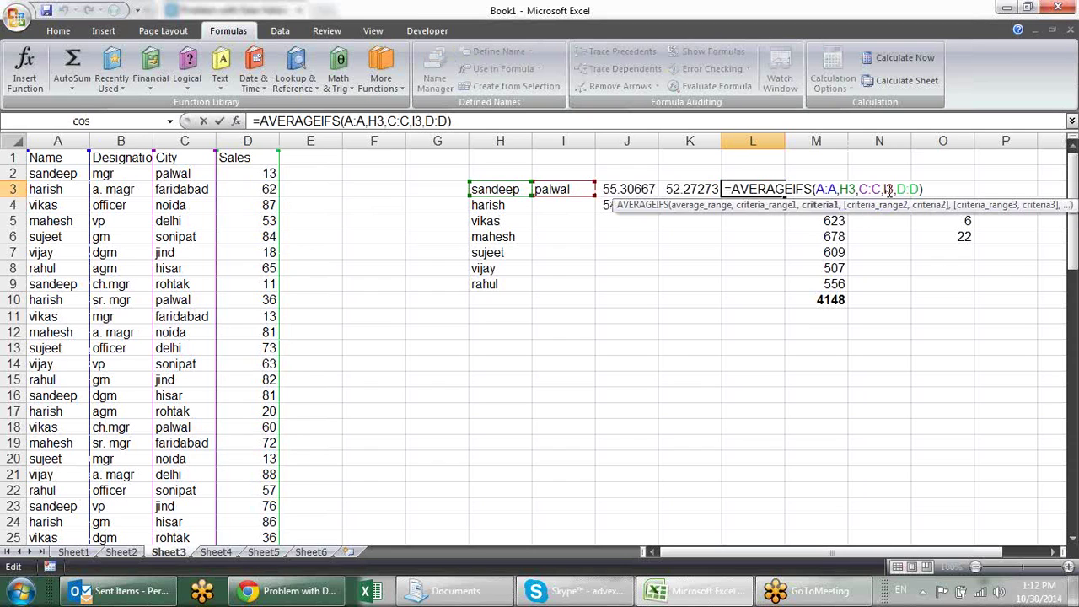
key(Right)
key(Right)
key(Right)
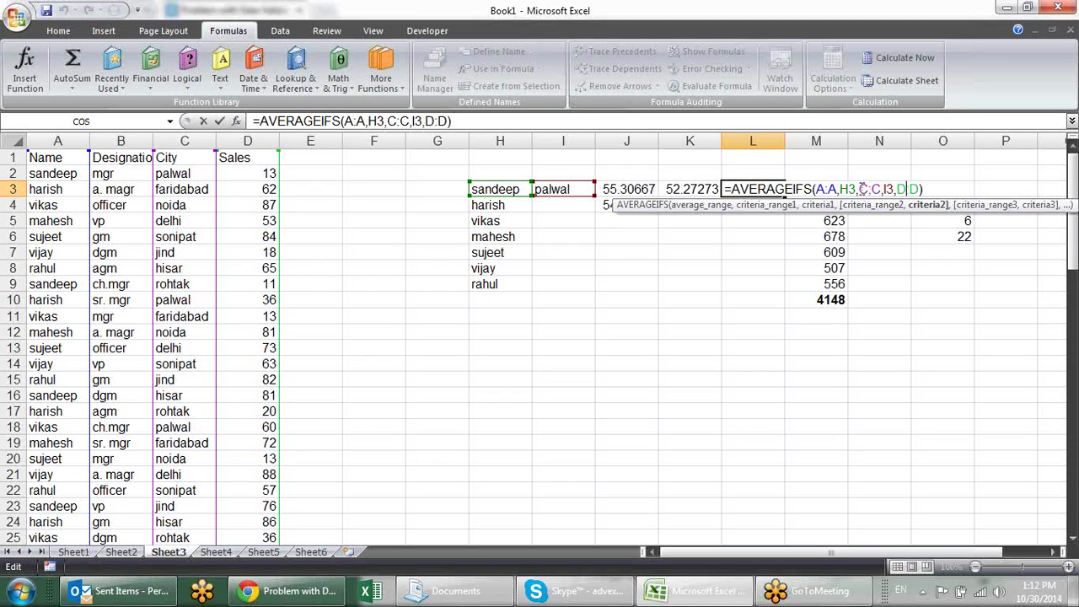
click(832, 189)
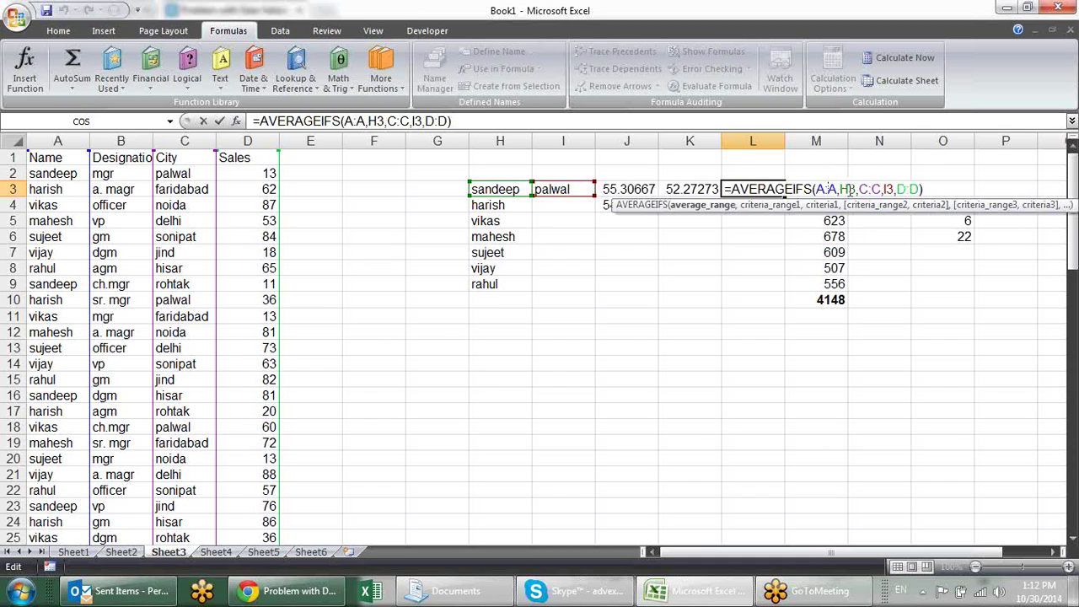
click(873, 189)
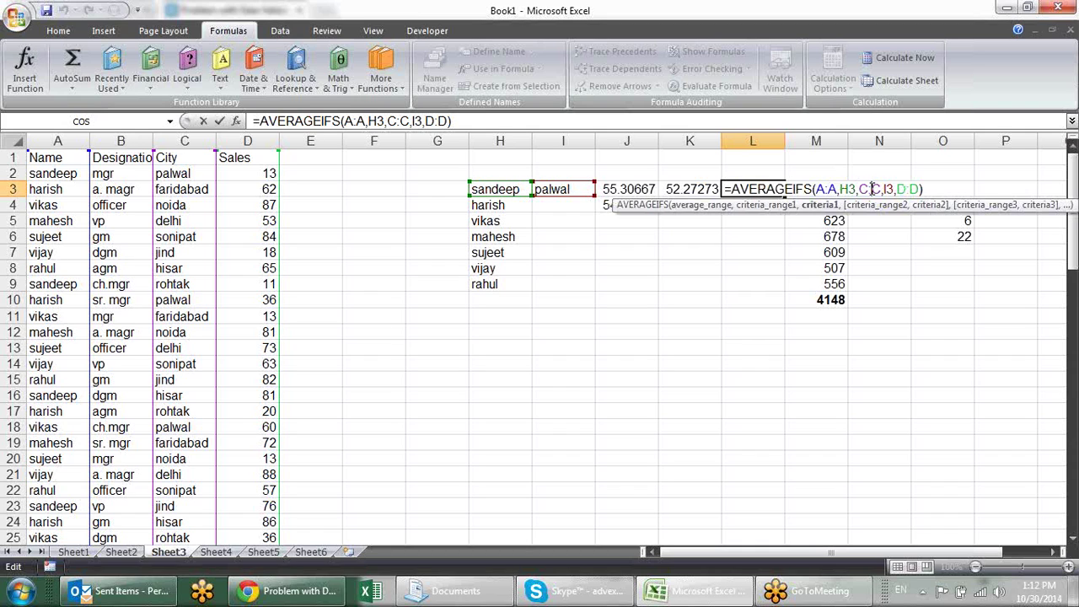
click(925, 189)
click(913, 189)
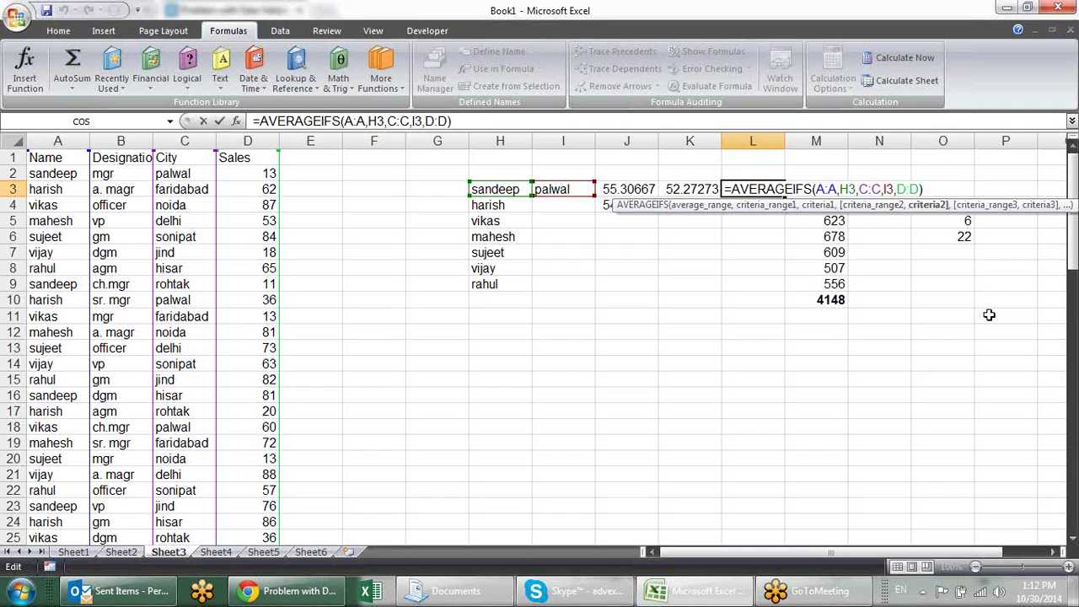
key(Return)
Step: Replace the formula in L3 with =AVERAGEIFS(D:D,A:A,H3,C:C,I3) and make its result bold
key(Up)
key(F2)
key(Left)
key(BackSpace)
key(BackSpace)
key(BackSpace)
key(BackSpace)
key(BackSpace)
key(BackSpace)
key(BackSpace)
key(BackSpace)
key(BackSpace)
key(BackSpace)
key(BackSpace)
key(BackSpace)
key(BackSpace)
key(BackSpace)
key(BackSpace)
key(BackSpace)
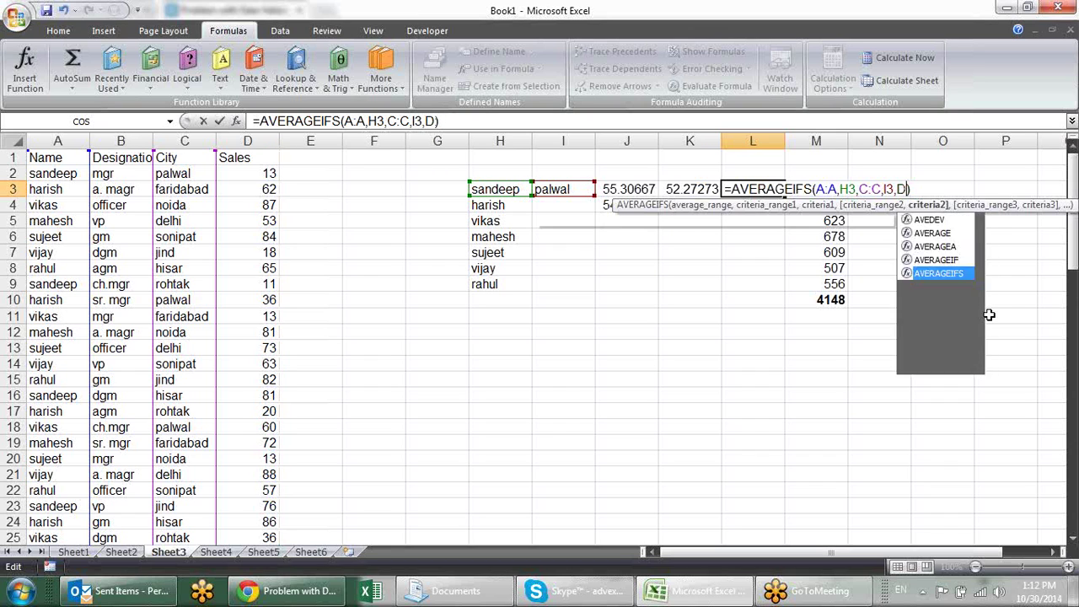
key(BackSpace)
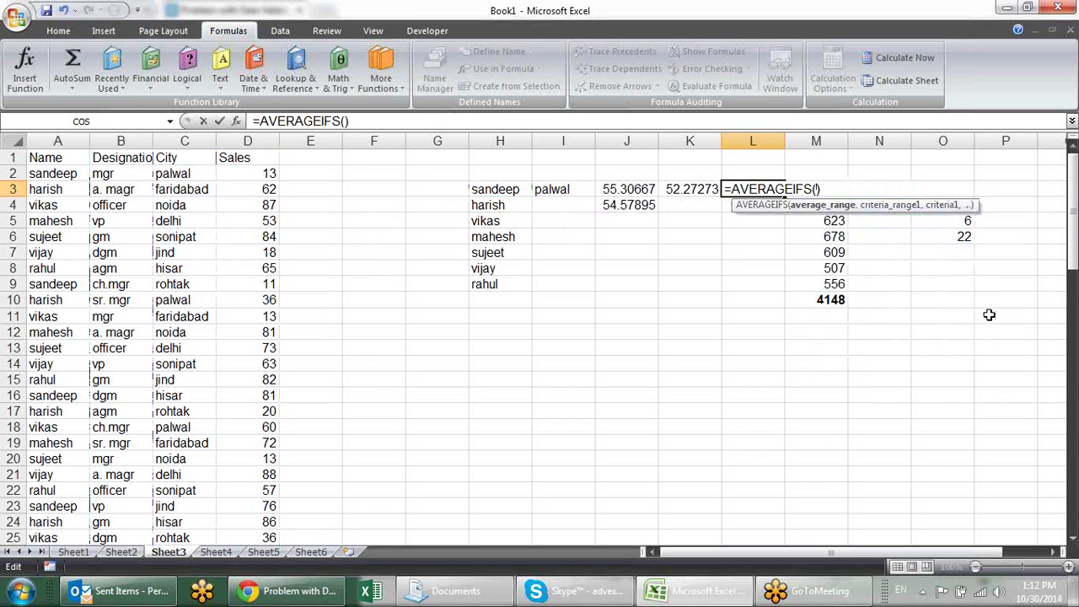
click(264, 143)
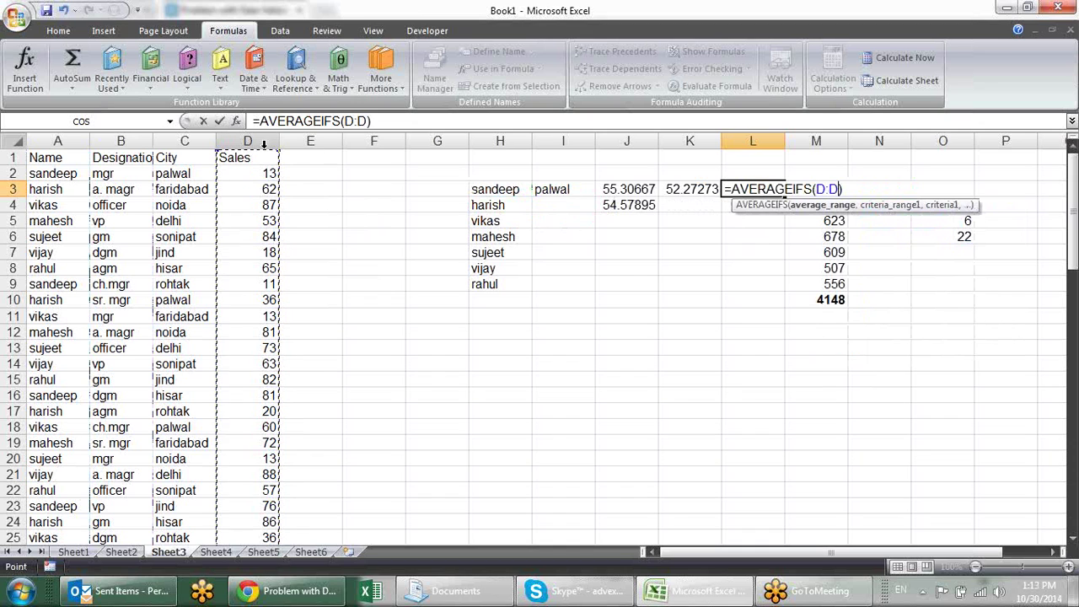
text(,)
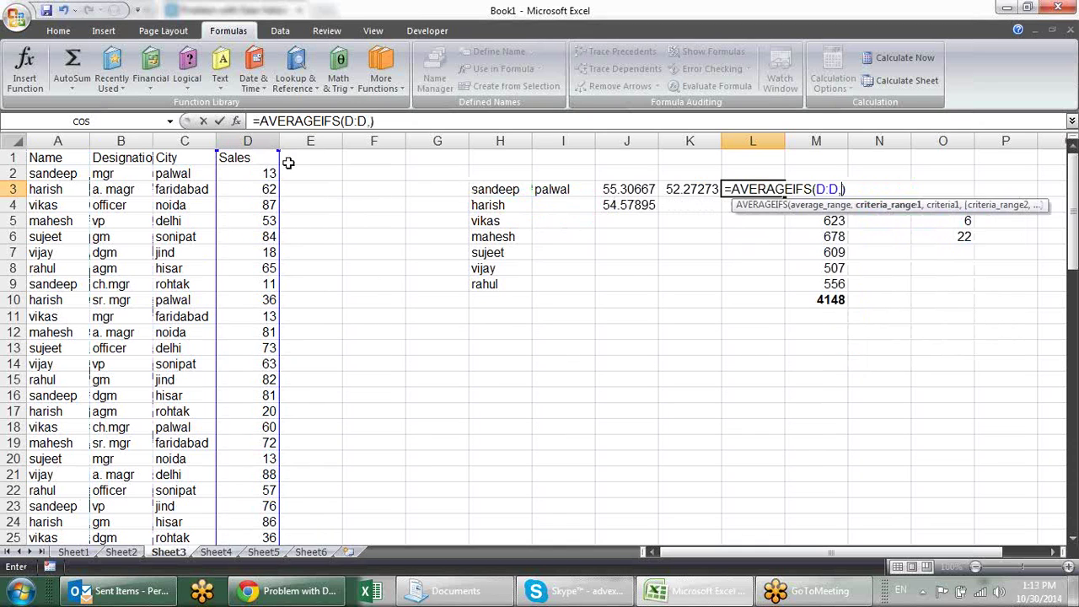
click(72, 141)
text(,)
click(495, 187)
text(,)
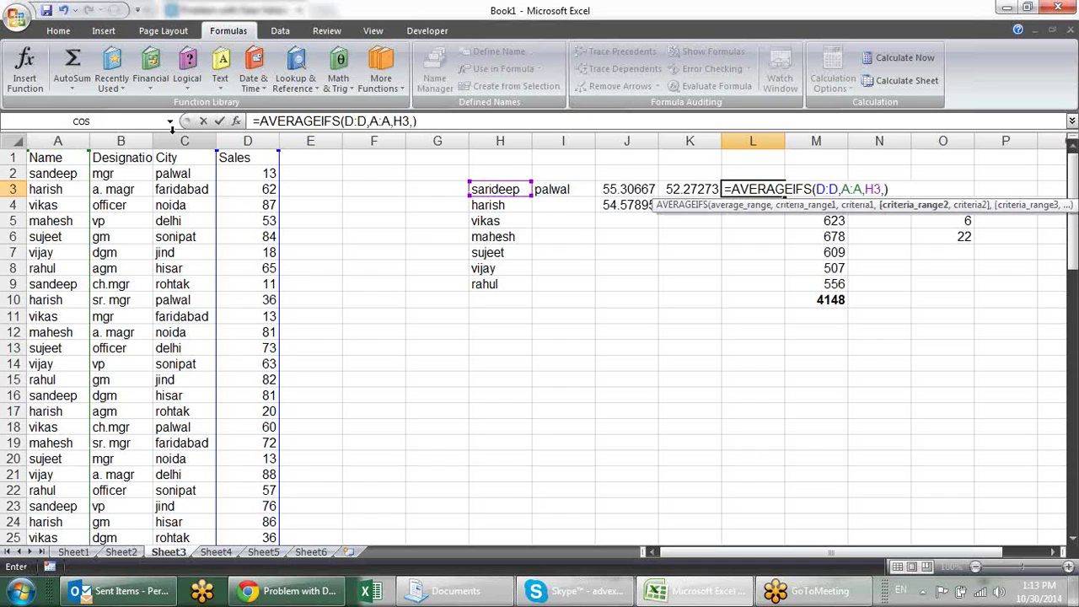
click(184, 141)
text(,)
click(578, 189)
text())
key(Return)
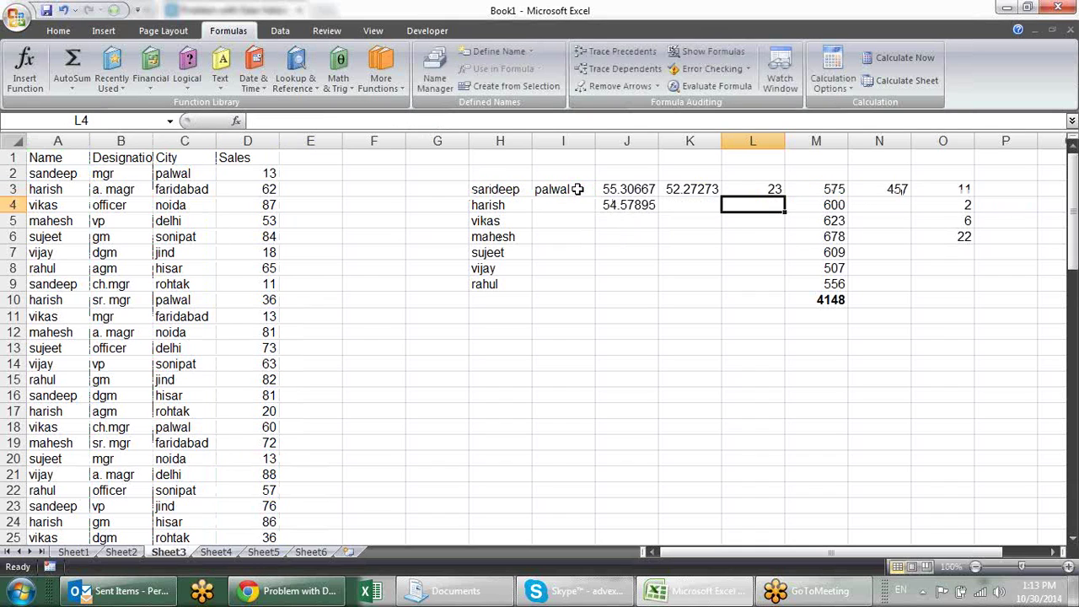
click(768, 192)
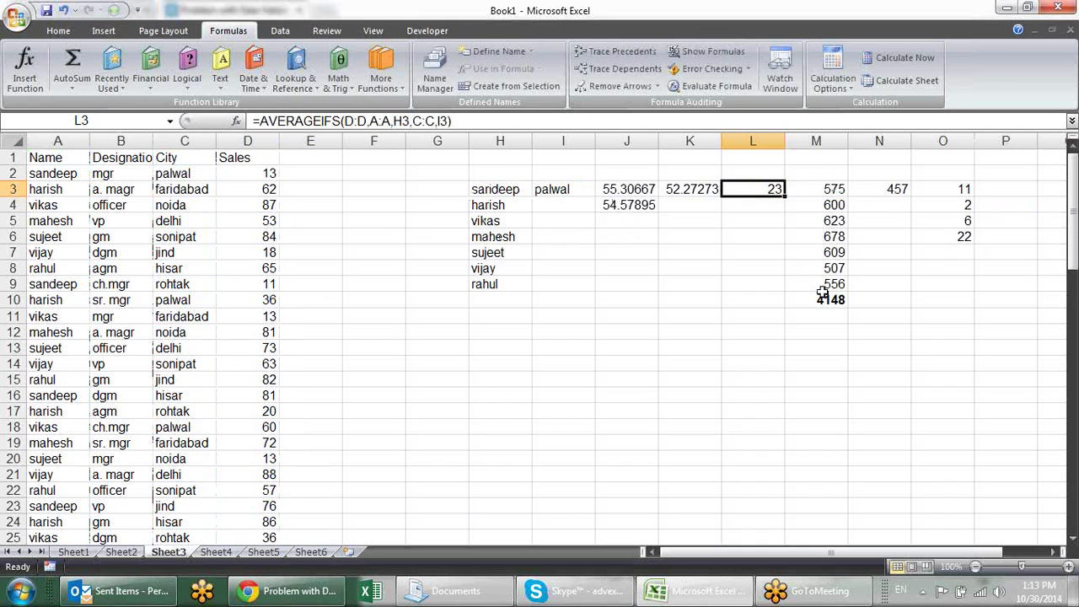
click(724, 284)
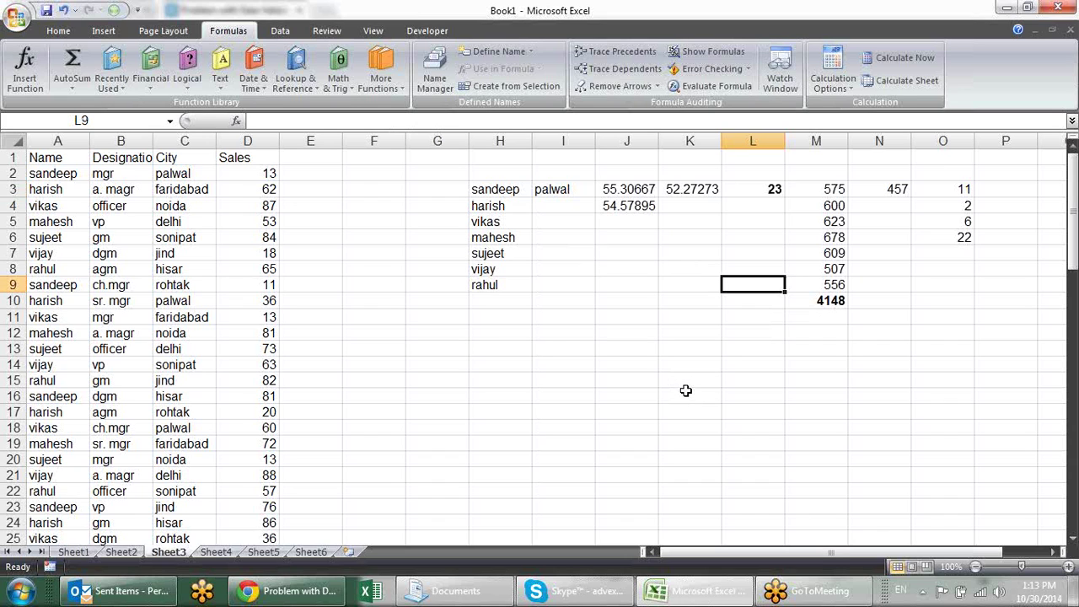
Step: Start saving the workbook under a chosen location and set the destination folder to Desktop
key(F12)
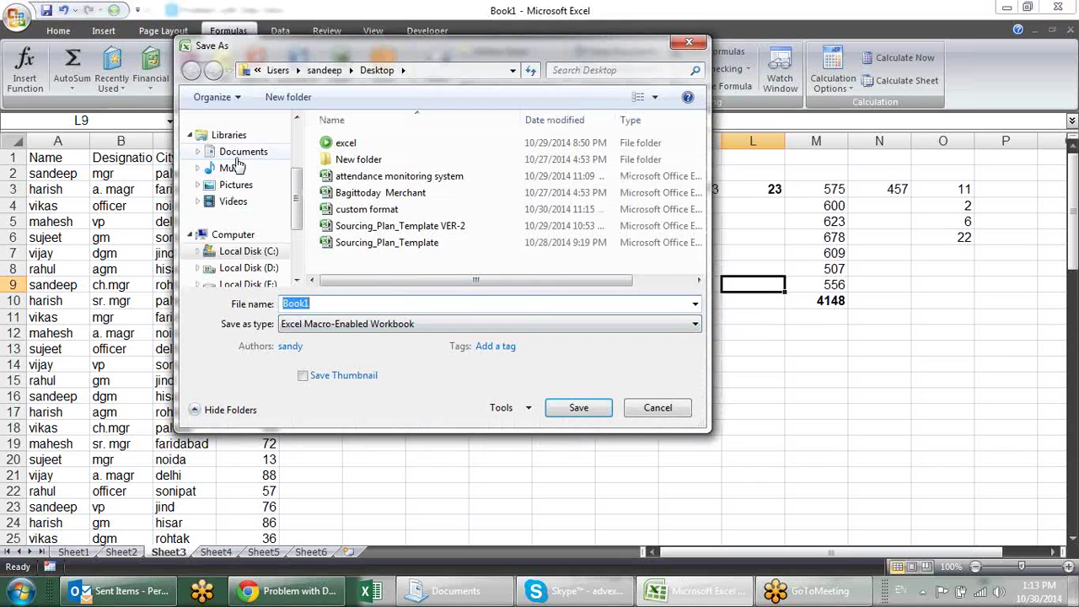
click(242, 152)
click(296, 118)
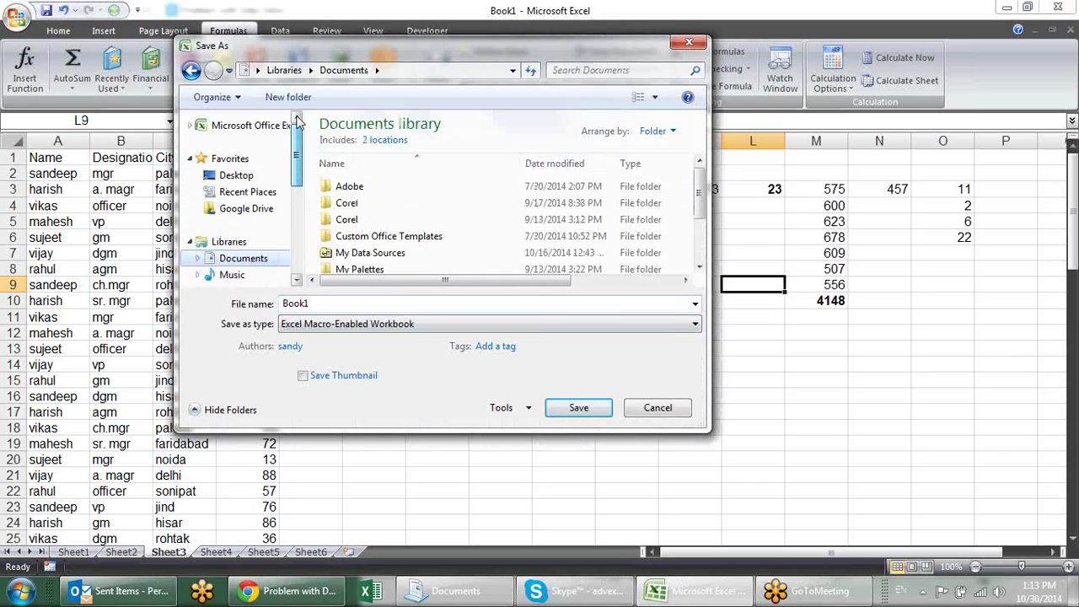
click(236, 174)
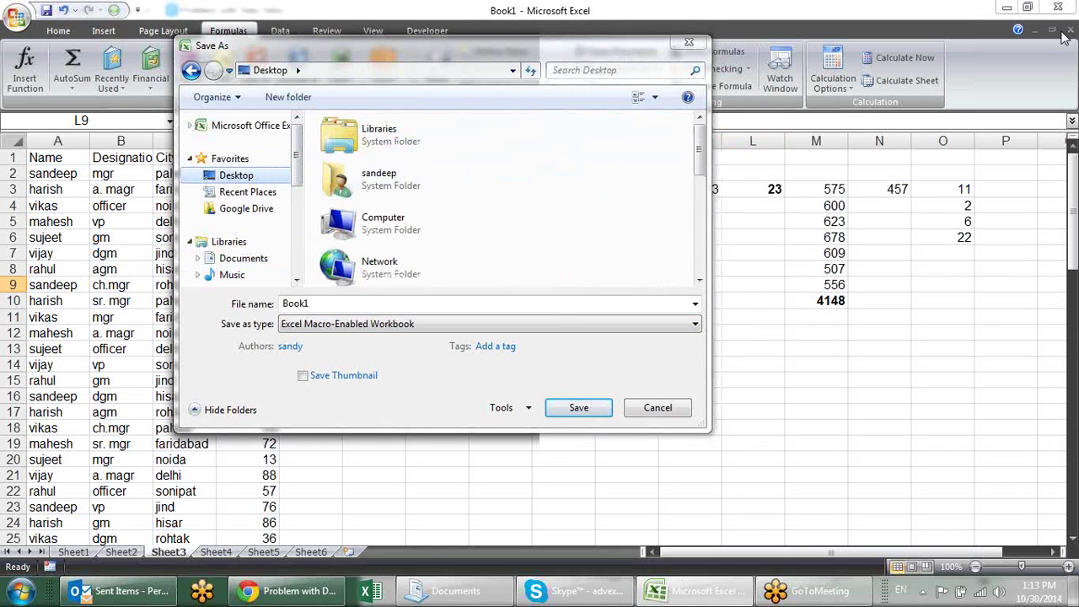